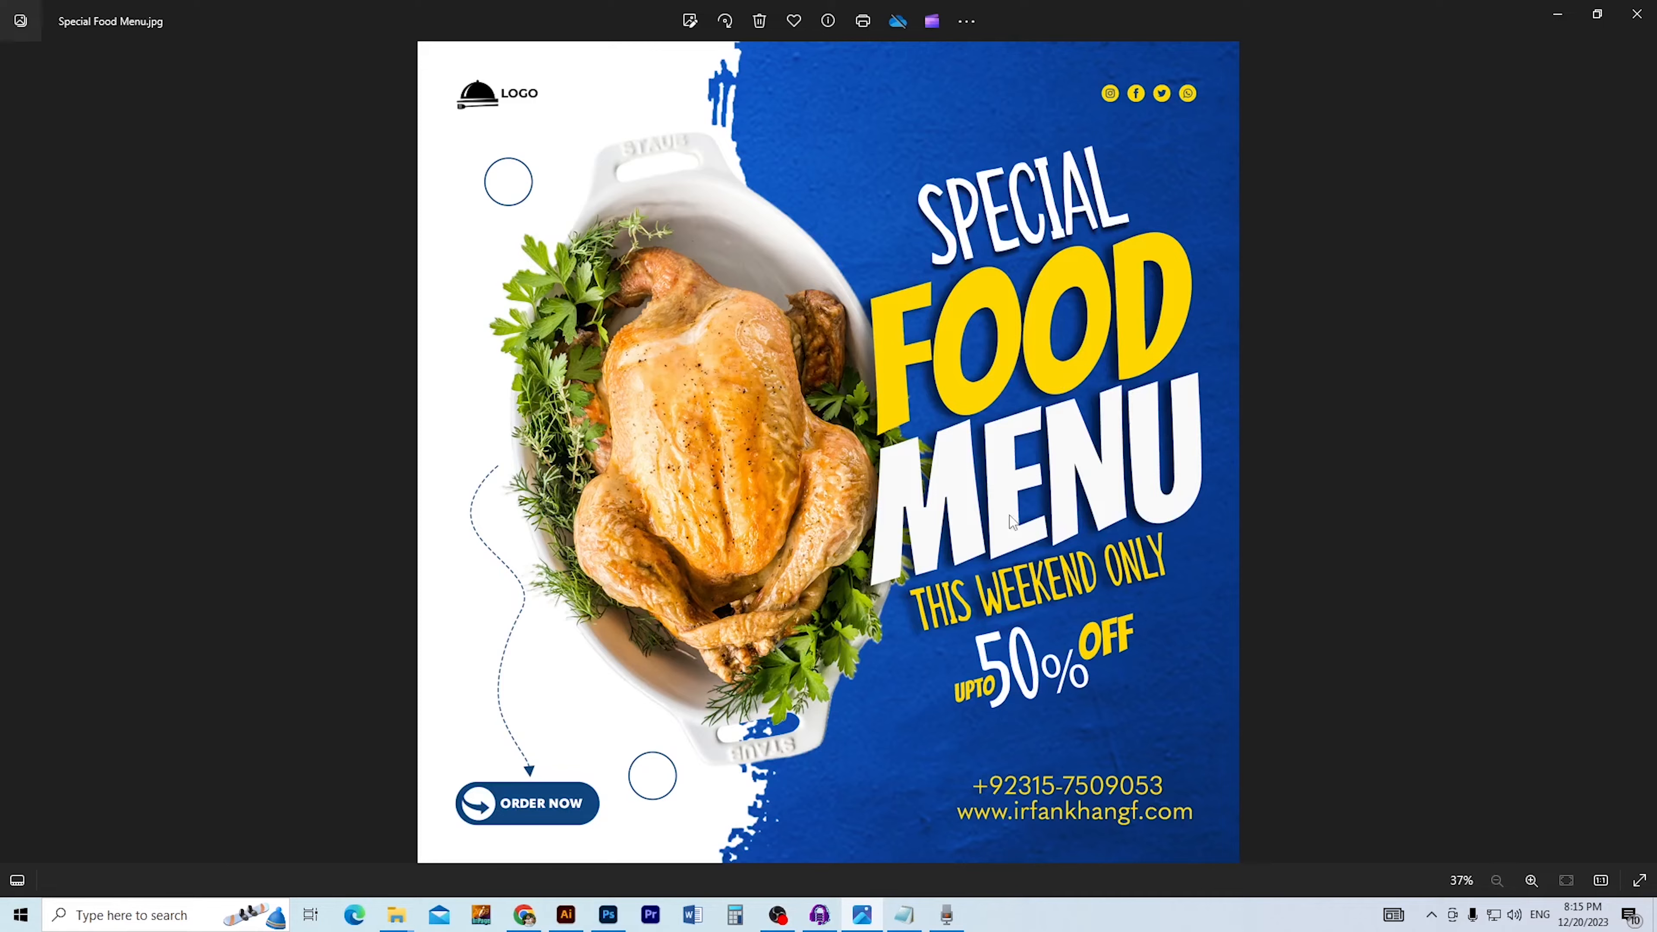
Review the two Freepik Instagram phone mockup pages in Chrome alongside the Special Food Menu image
{"action": "left_click", "coordinate": [524, 914]}
{"action": "left_click", "coordinate": [285, 12]}
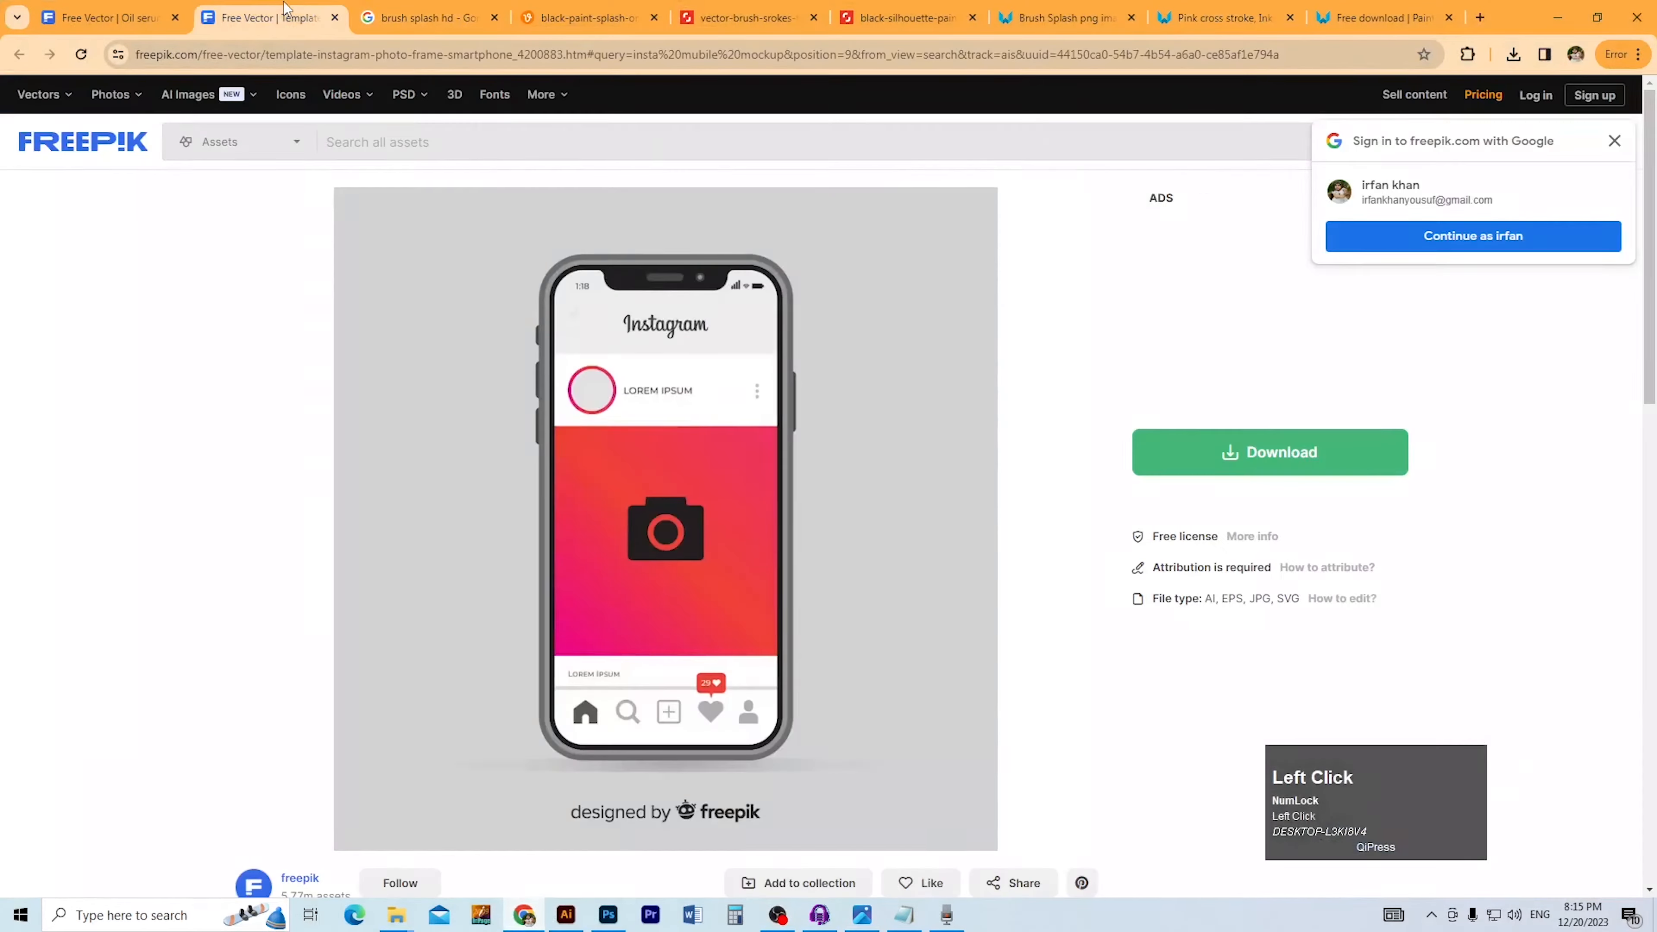
{"action": "left_click", "coordinate": [112, 19]}
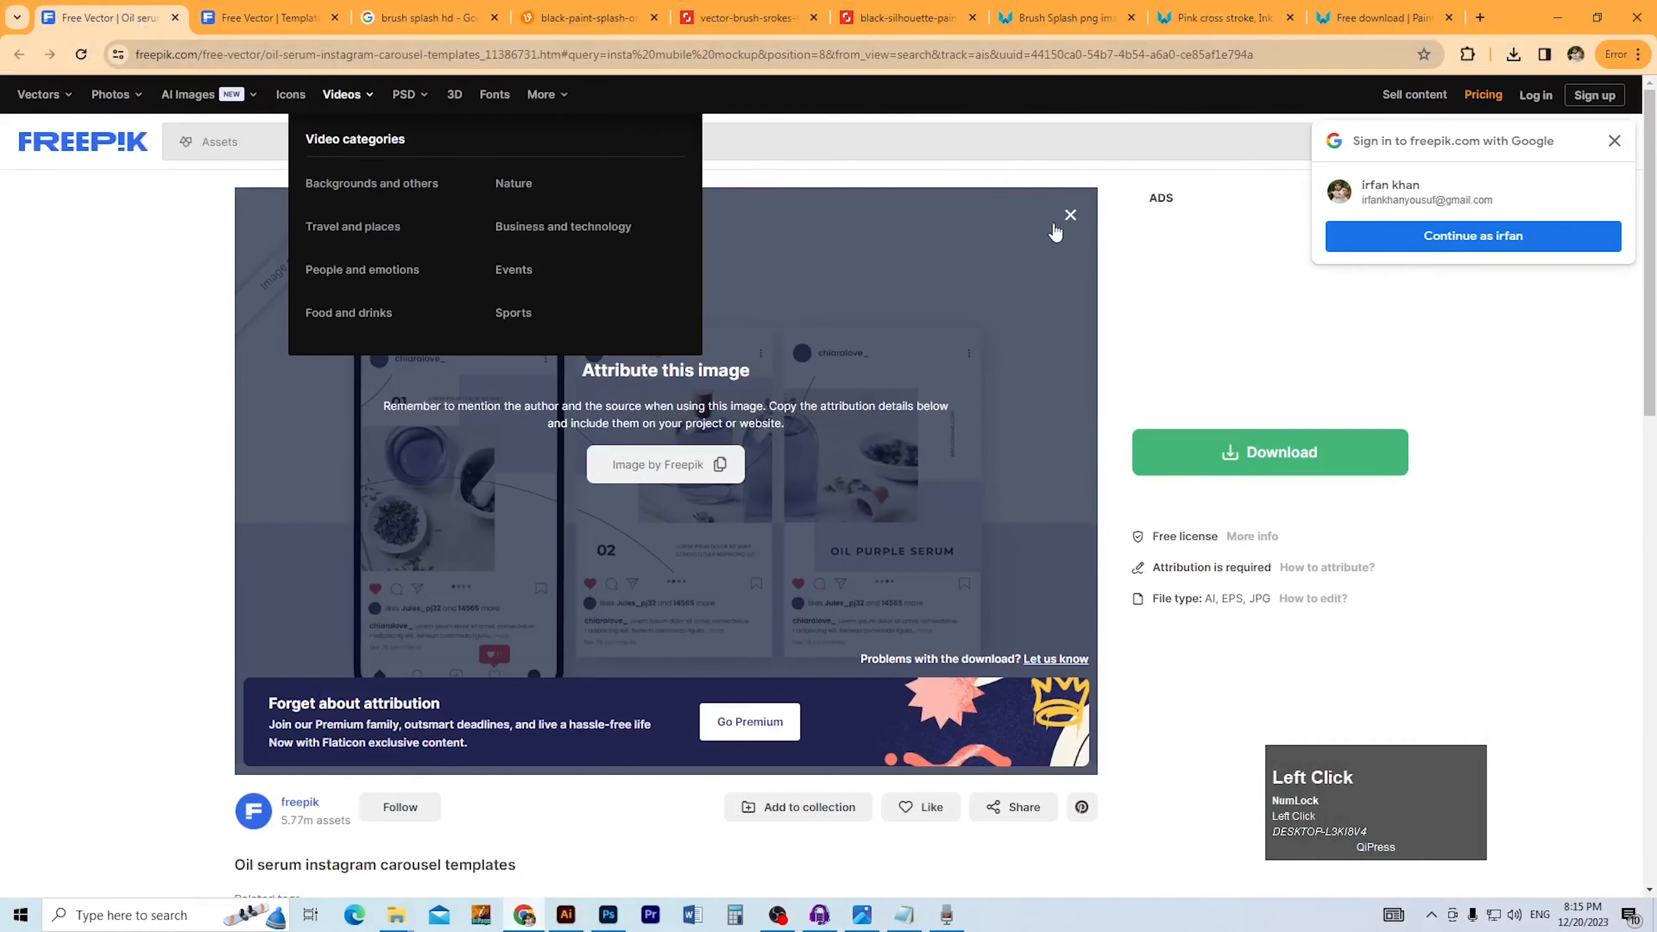
{"action": "left_click", "coordinate": [1069, 215]}
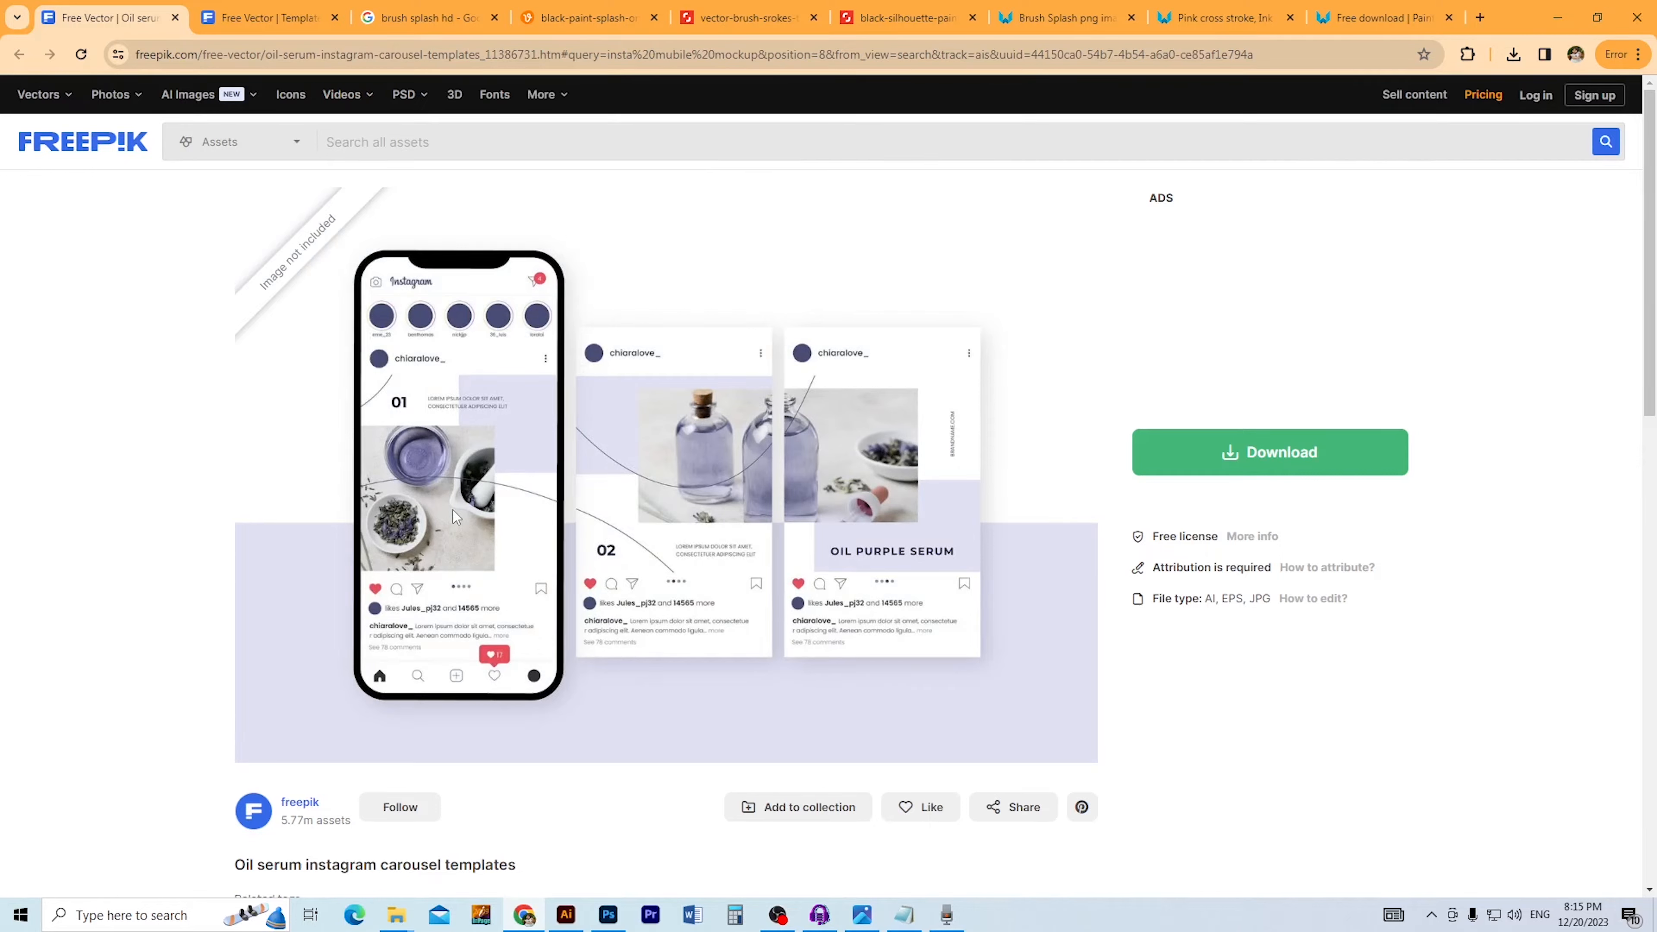
{"action": "left_click", "coordinate": [867, 914]}
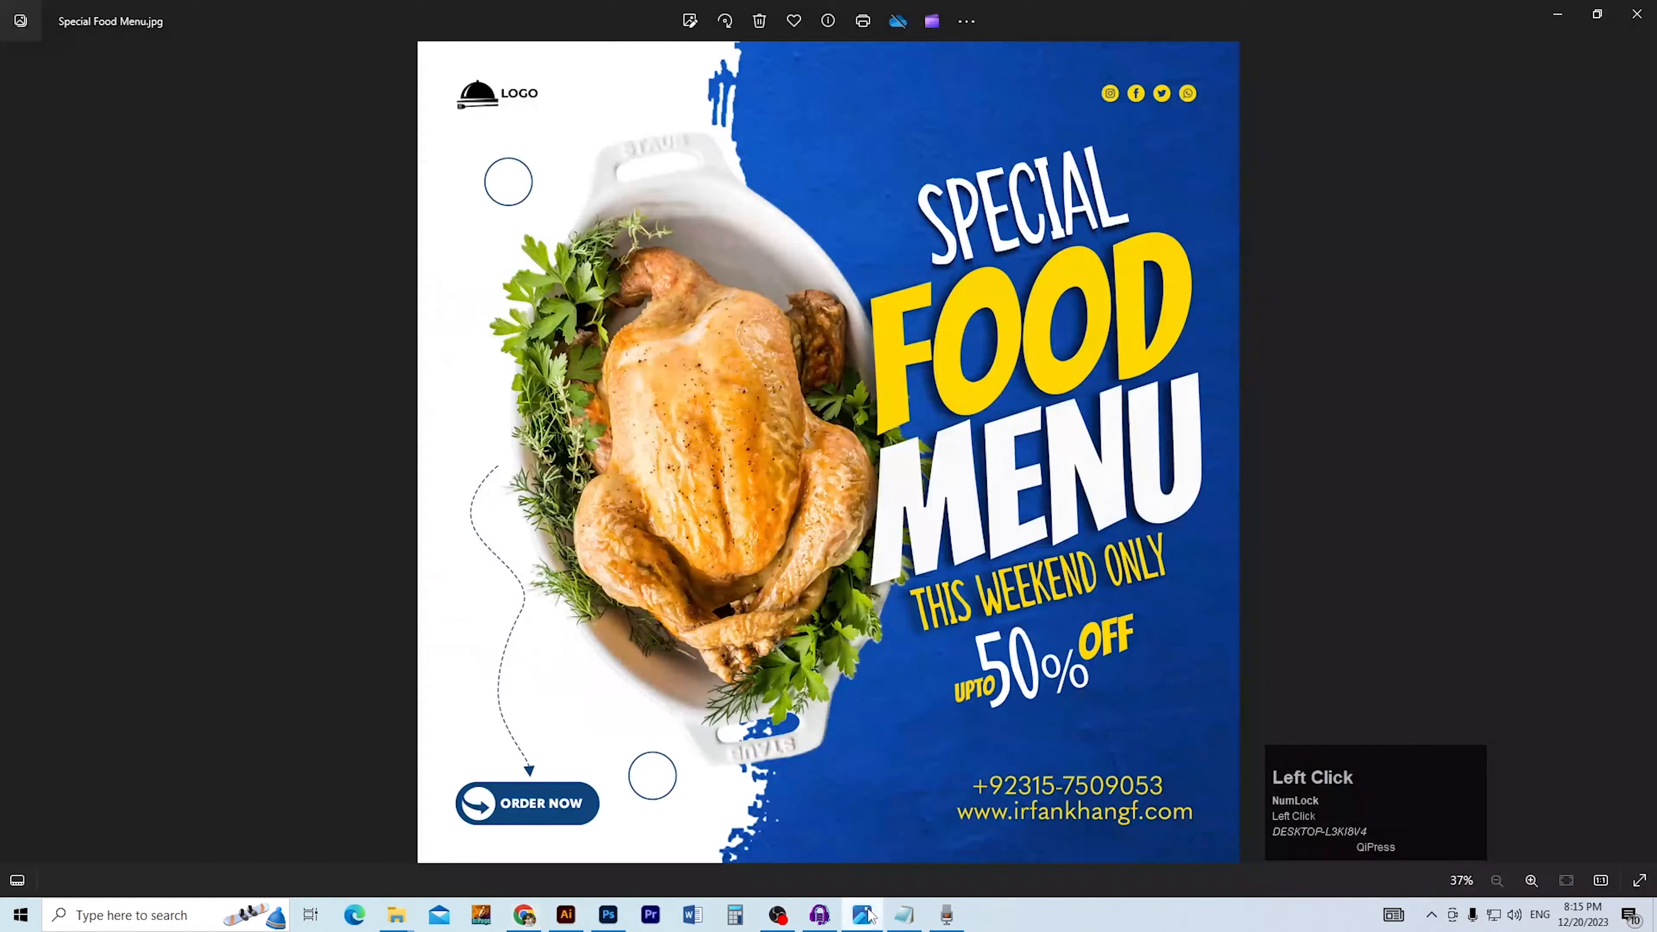
{"action": "left_click", "coordinate": [862, 915]}
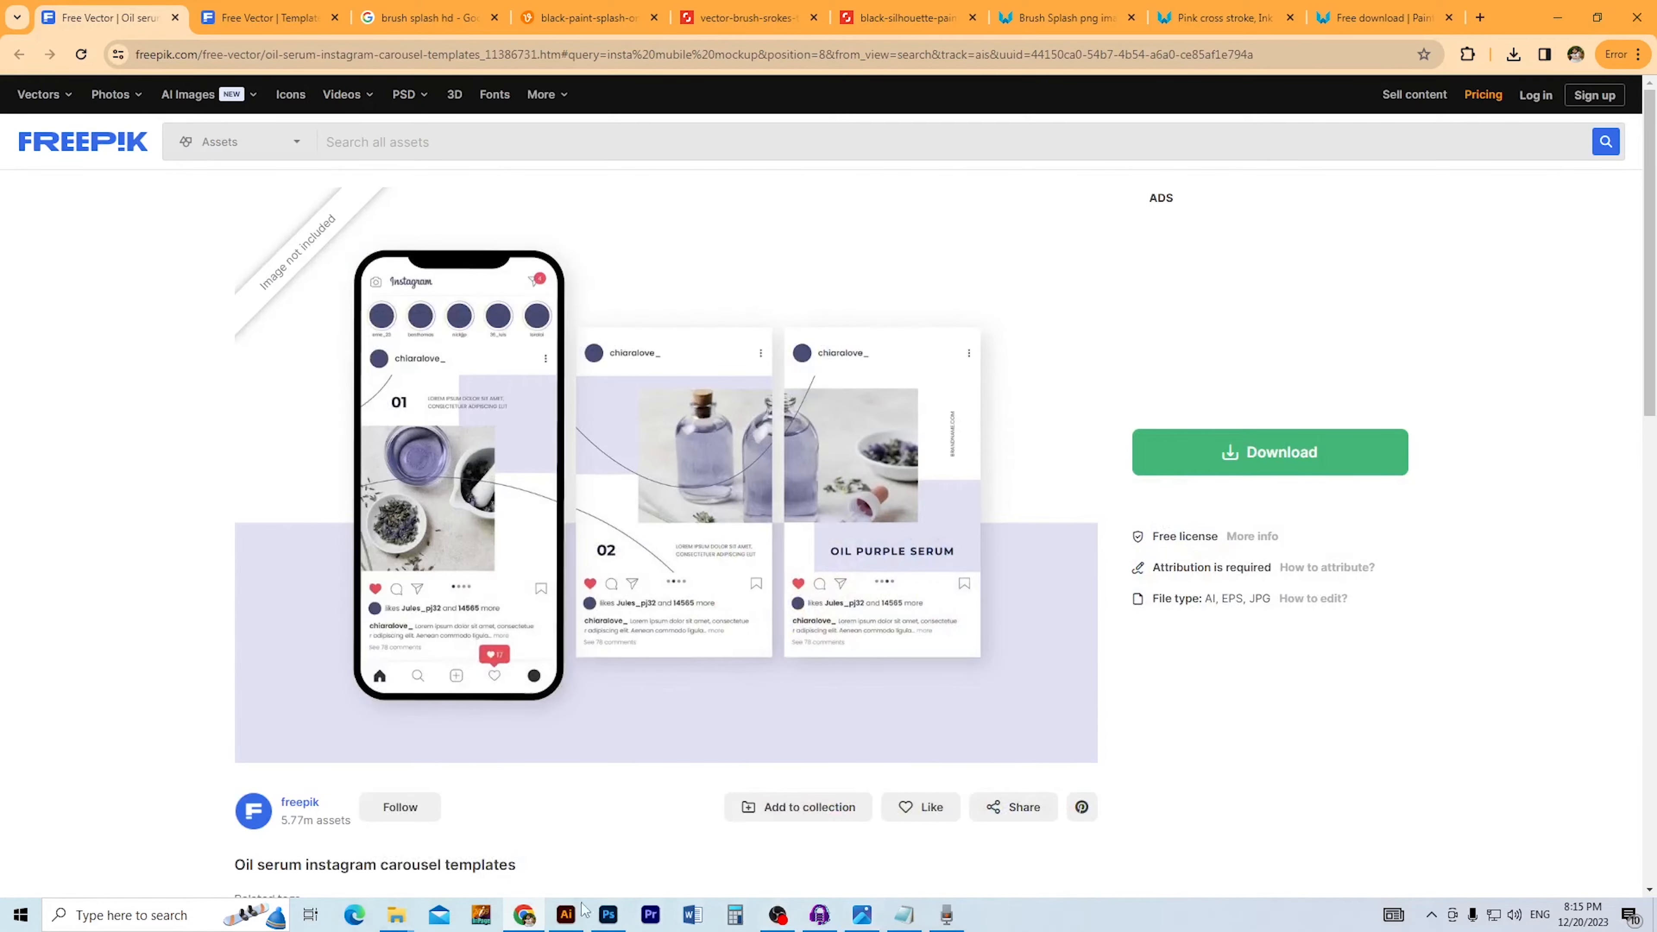
{"action": "mouse_move", "coordinate": [570, 917]}
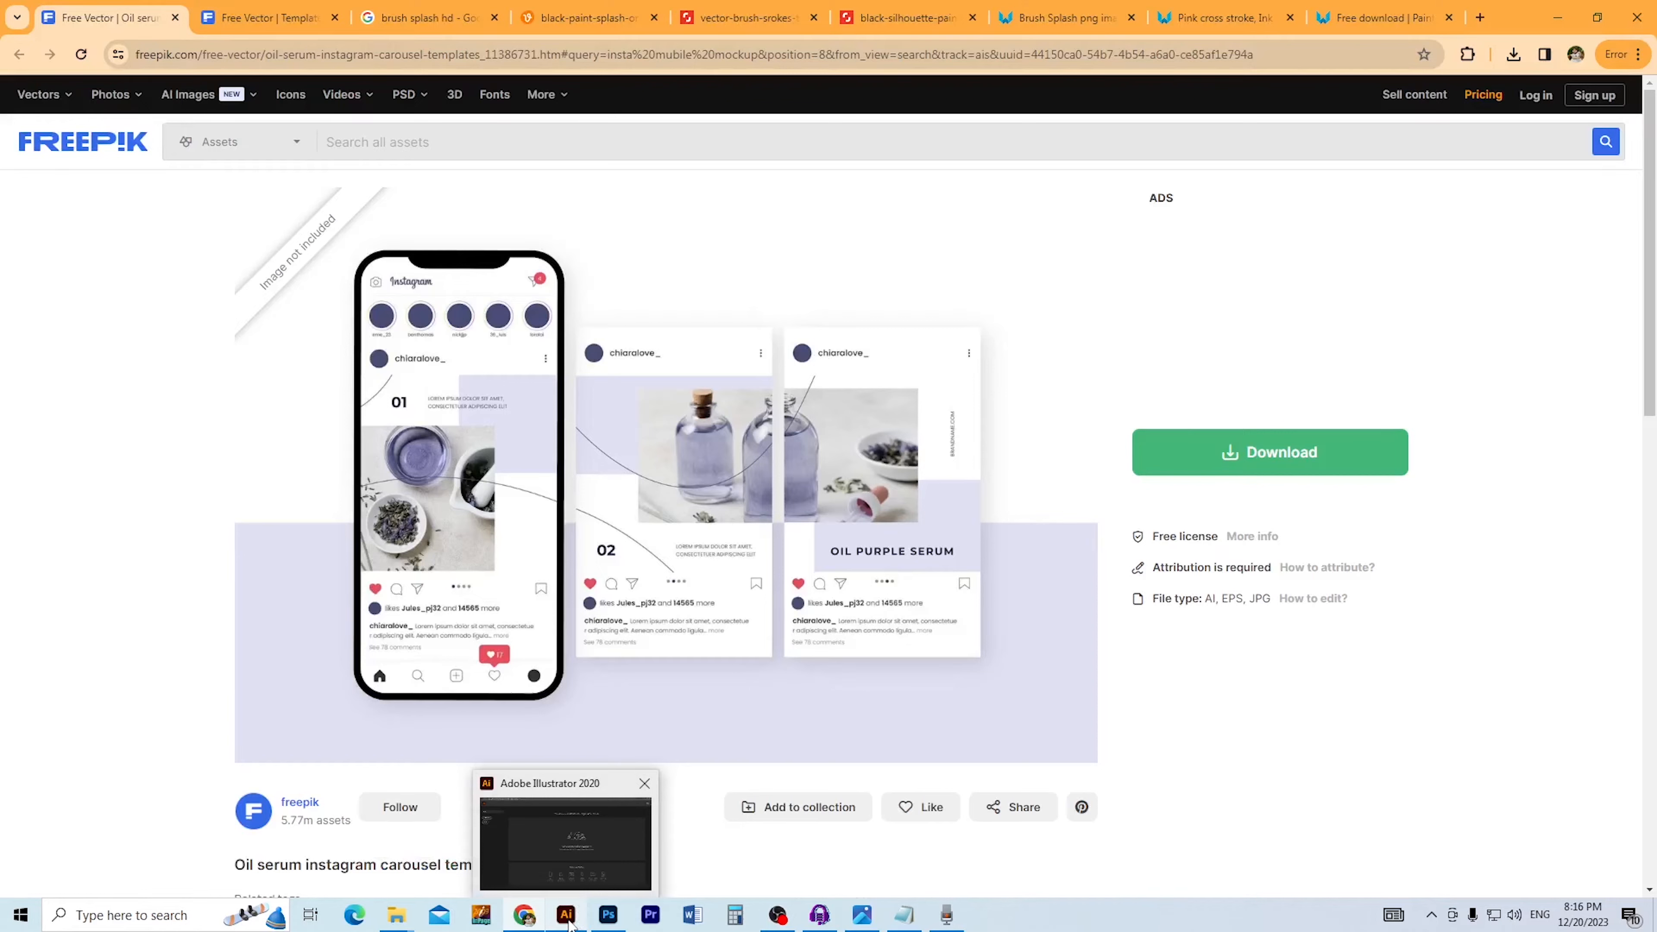
Switch to Photoshop and create a new document of 1920 x 1080 pixels at 700 pixels/inch
{"action": "left_click", "coordinate": [609, 921]}
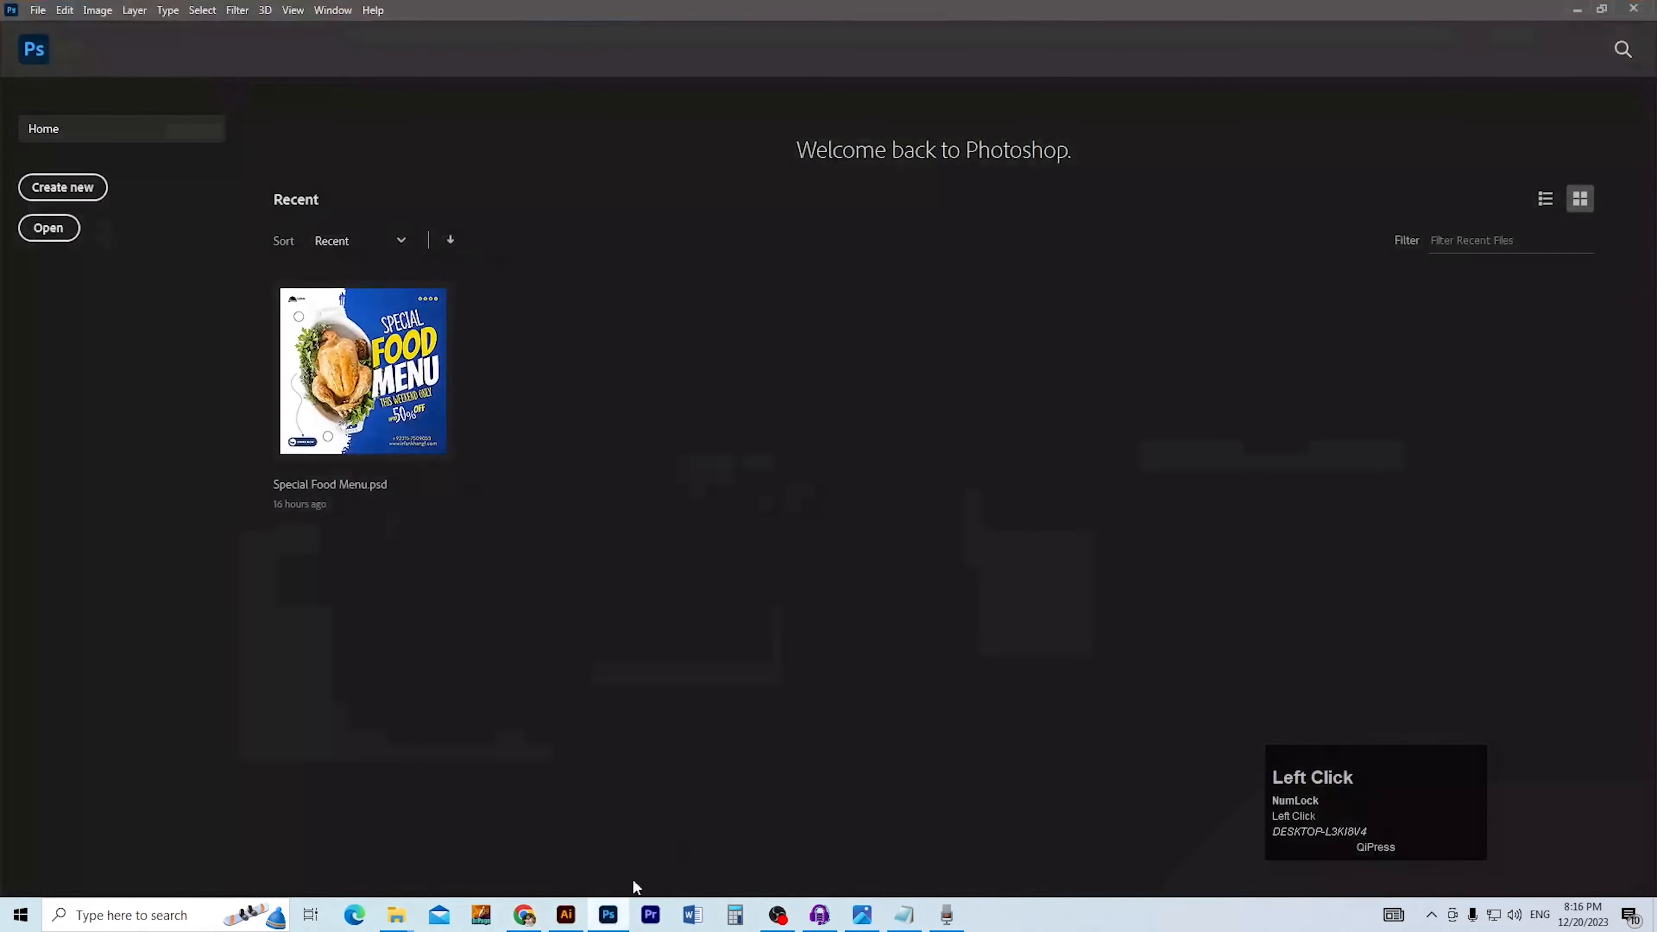
{"action": "left_click", "coordinate": [84, 191]}
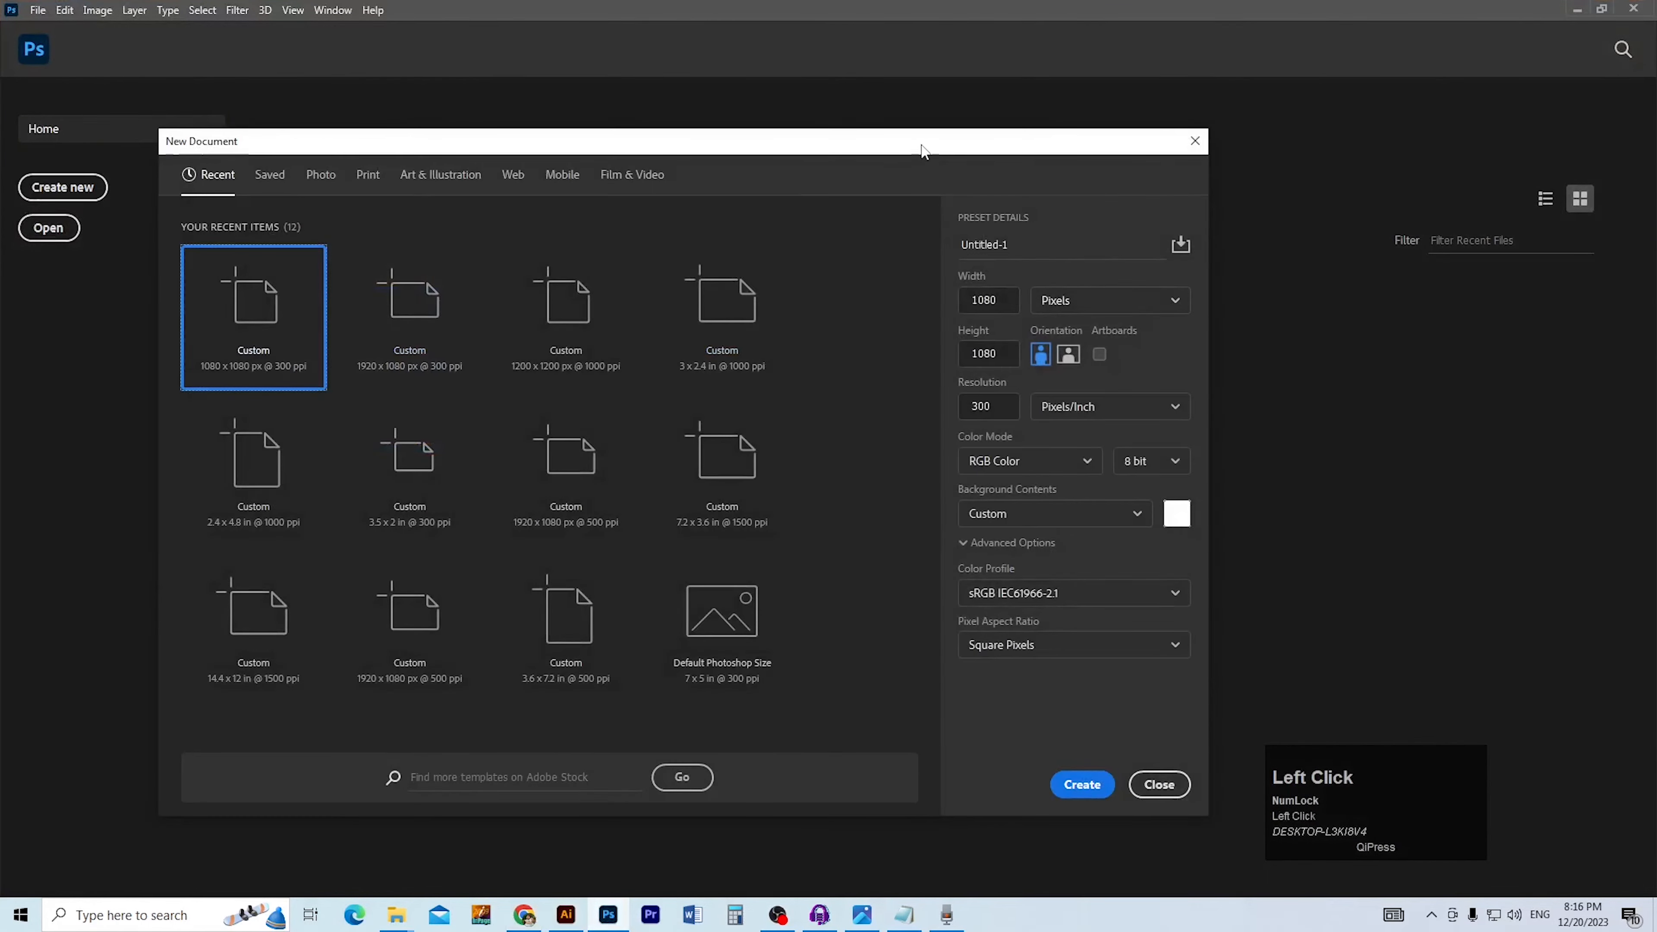
{"action": "left_click_drag", "start_coordinate": [922, 151], "coordinate": [1016, 153]}
{"action": "left_click", "coordinate": [1098, 300]}
{"action": "type", "text": "1920"}
{"action": "key", "text": "Tab"}
{"action": "key", "text": "Tab"}
{"action": "key", "text": "Tab"}
{"action": "key", "text": "Tab"}
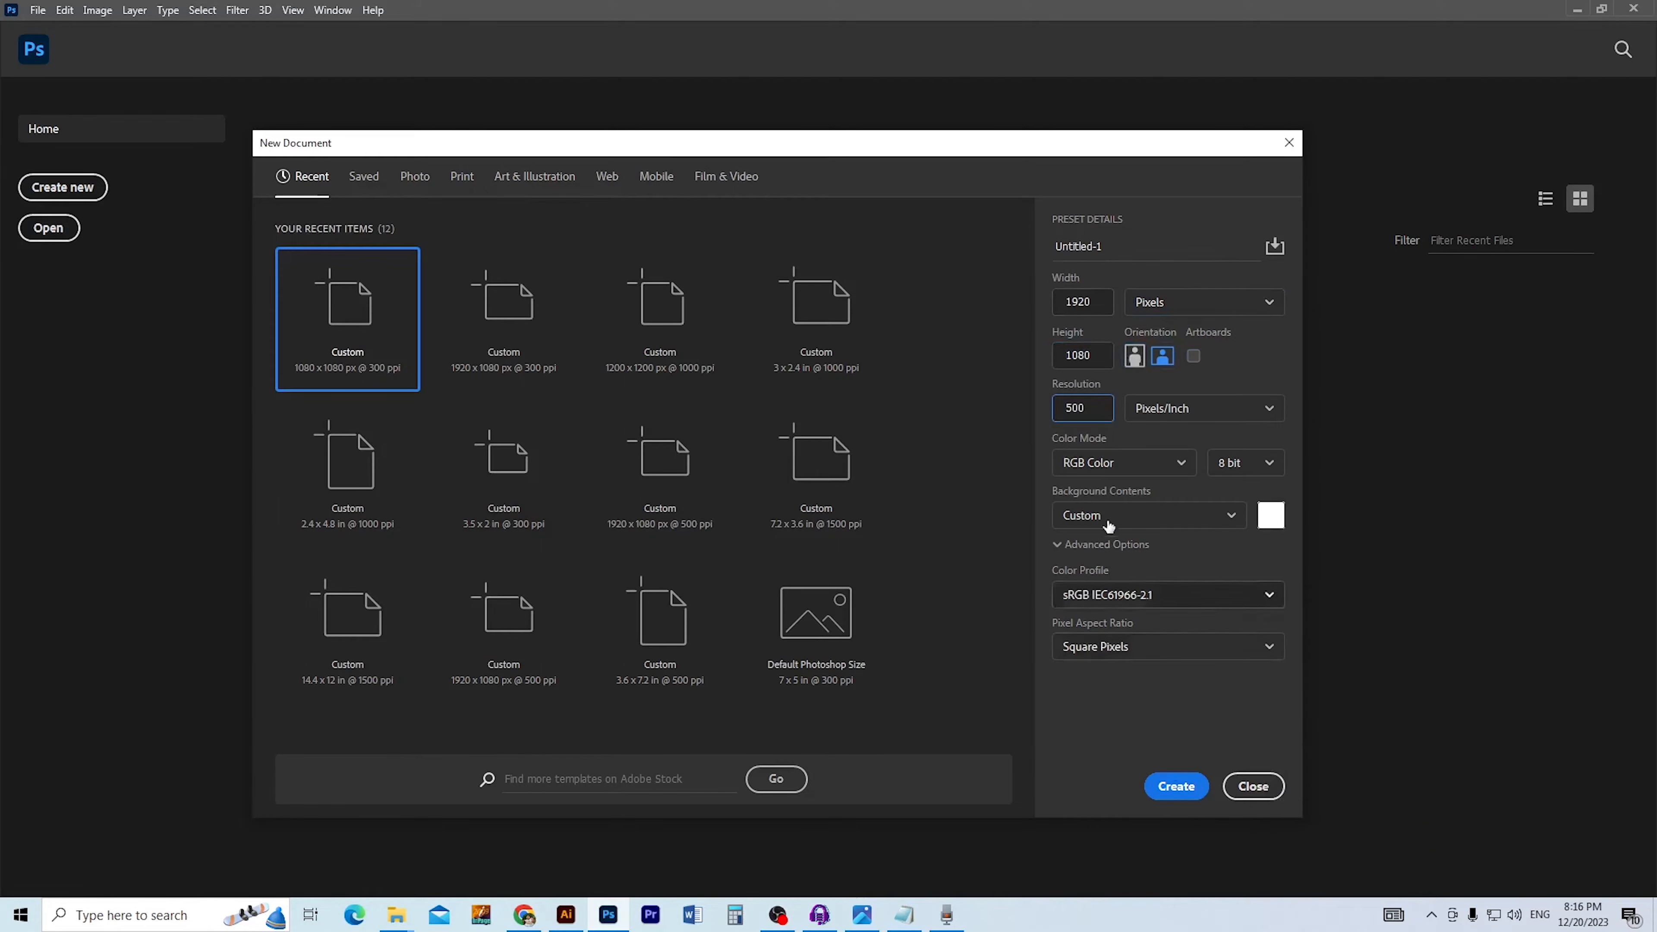
{"action": "left_click", "coordinate": [1030, 415]}
{"action": "type", "text": "70"}
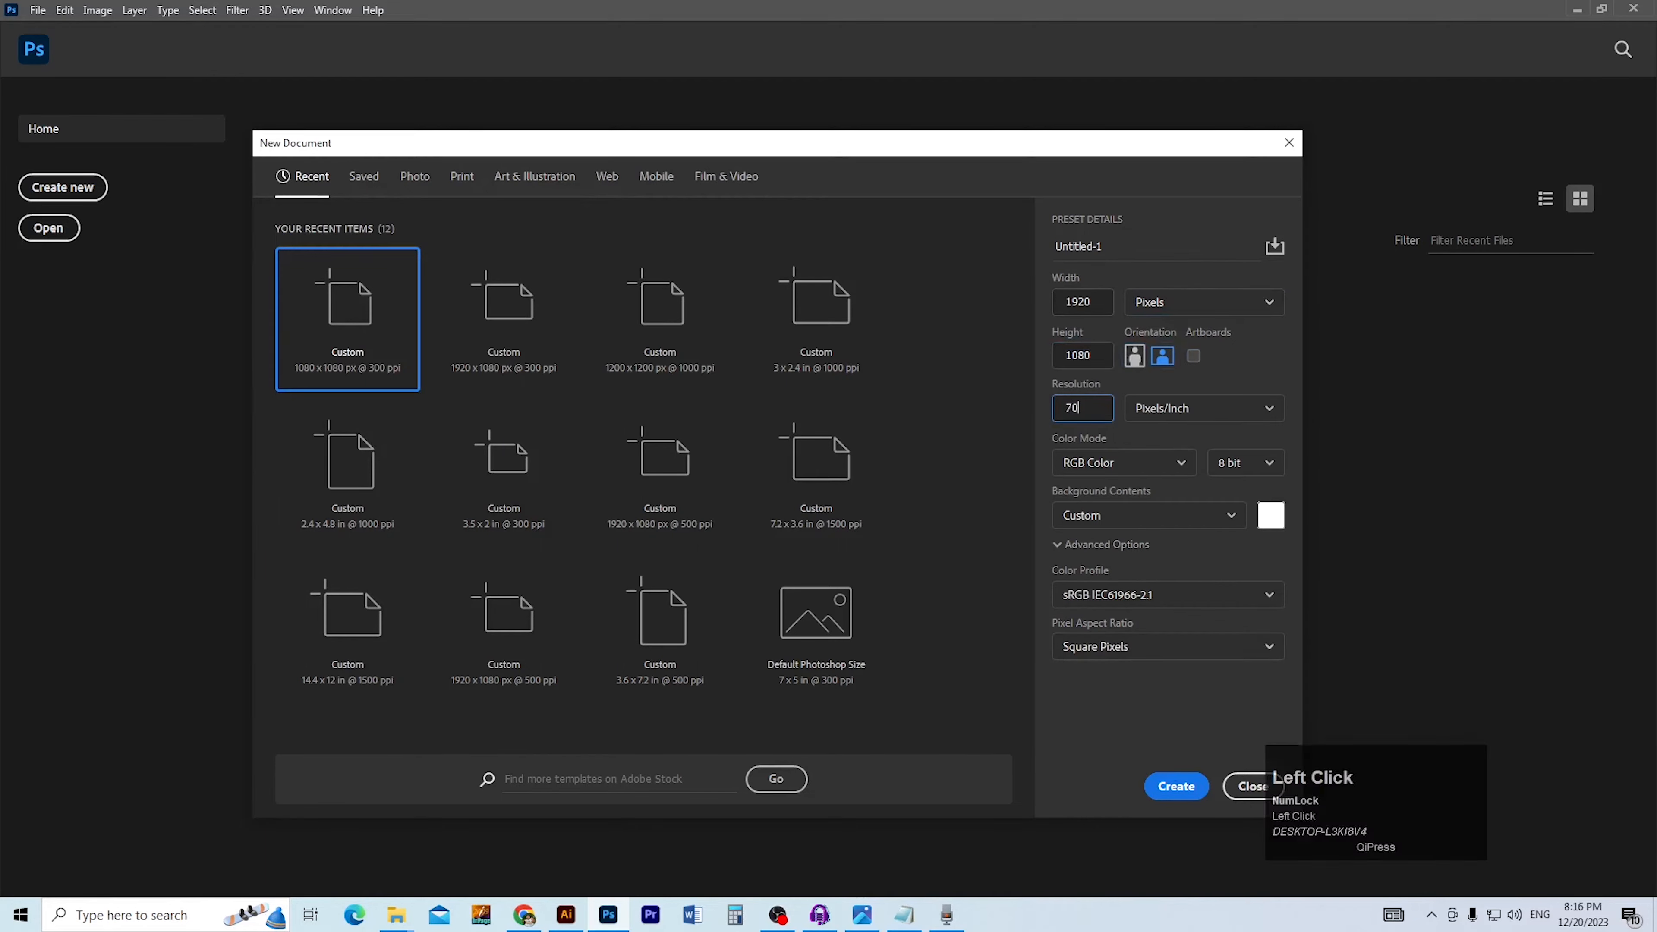
{"action": "left_click", "coordinate": [1175, 786]}
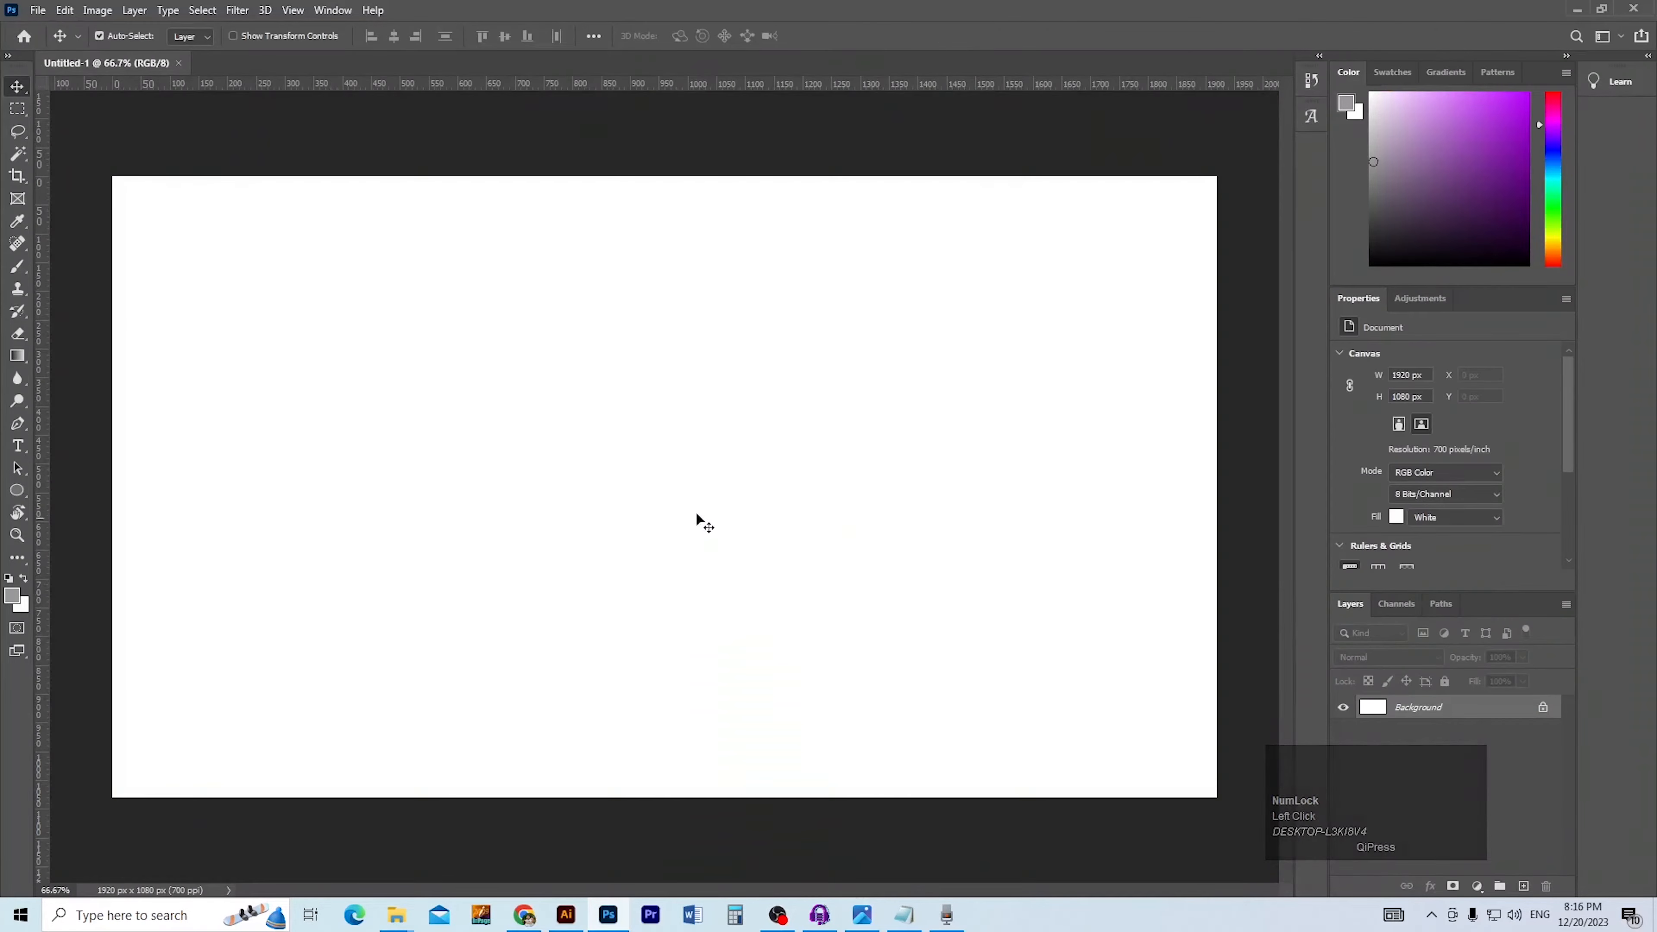
In File Explorer, create a folder named YOUTUBE THAMBNAIL inside FOOD BANNER DESIGN and open it
{"action": "left_click", "coordinate": [624, 463], "text": "ctrl+alt"}
{"action": "left_click", "coordinate": [396, 924]}
{"action": "left_click", "coordinate": [672, 870]}
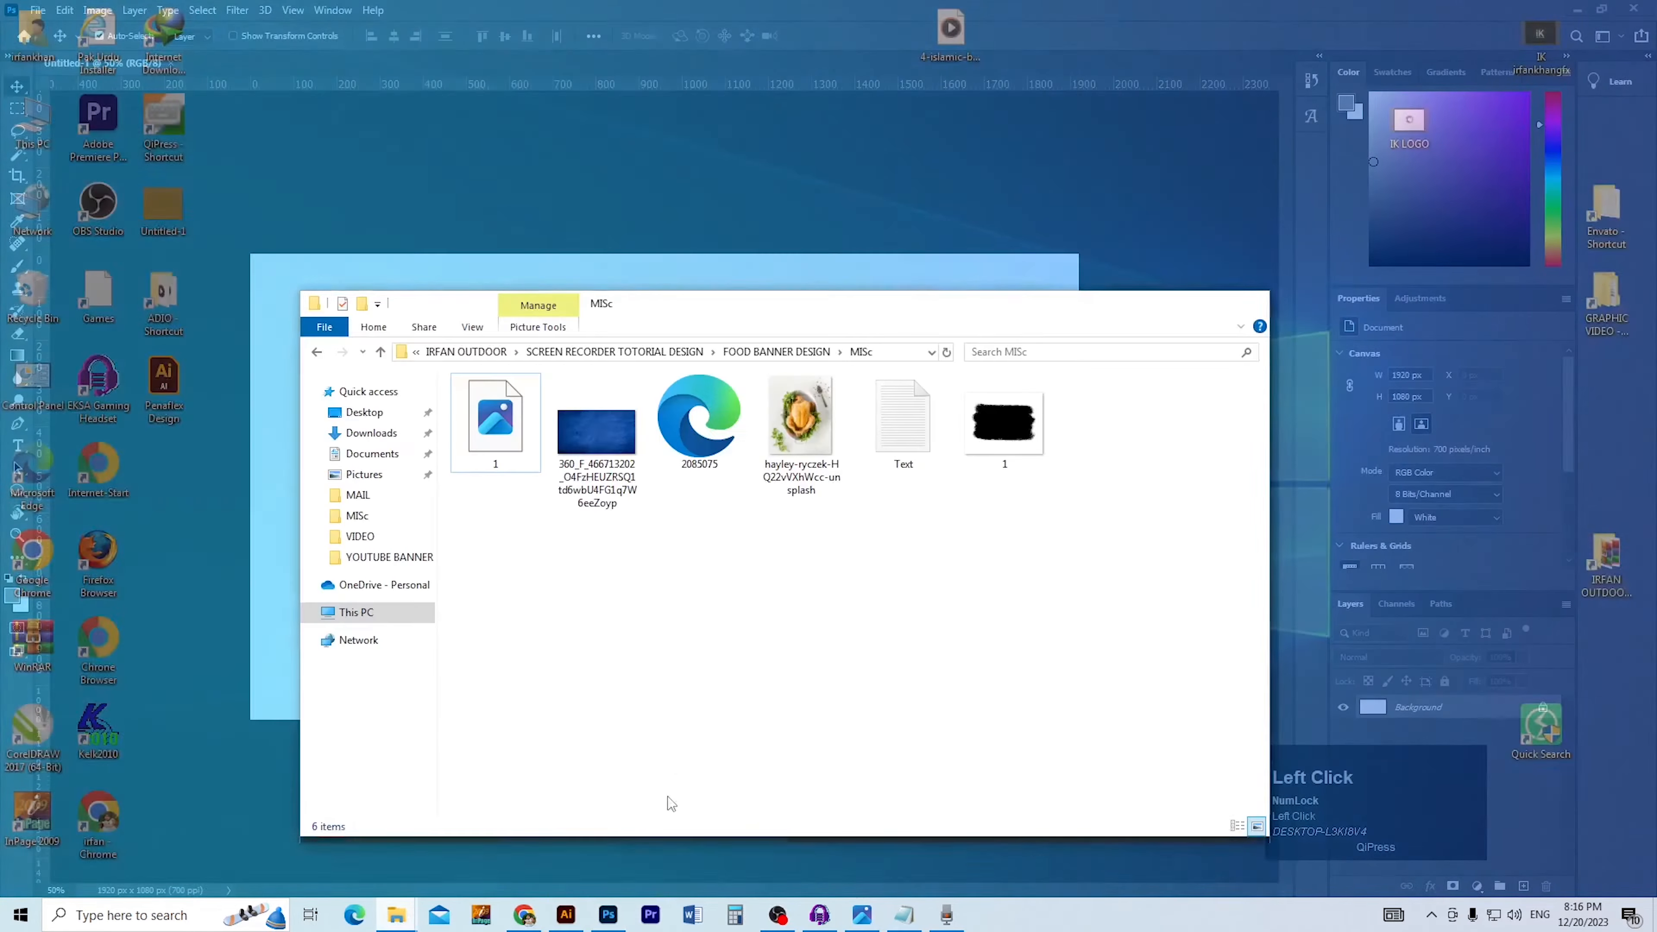
{"action": "key", "text": "BackSpace"}
{"action": "left_click", "coordinate": [772, 617]}
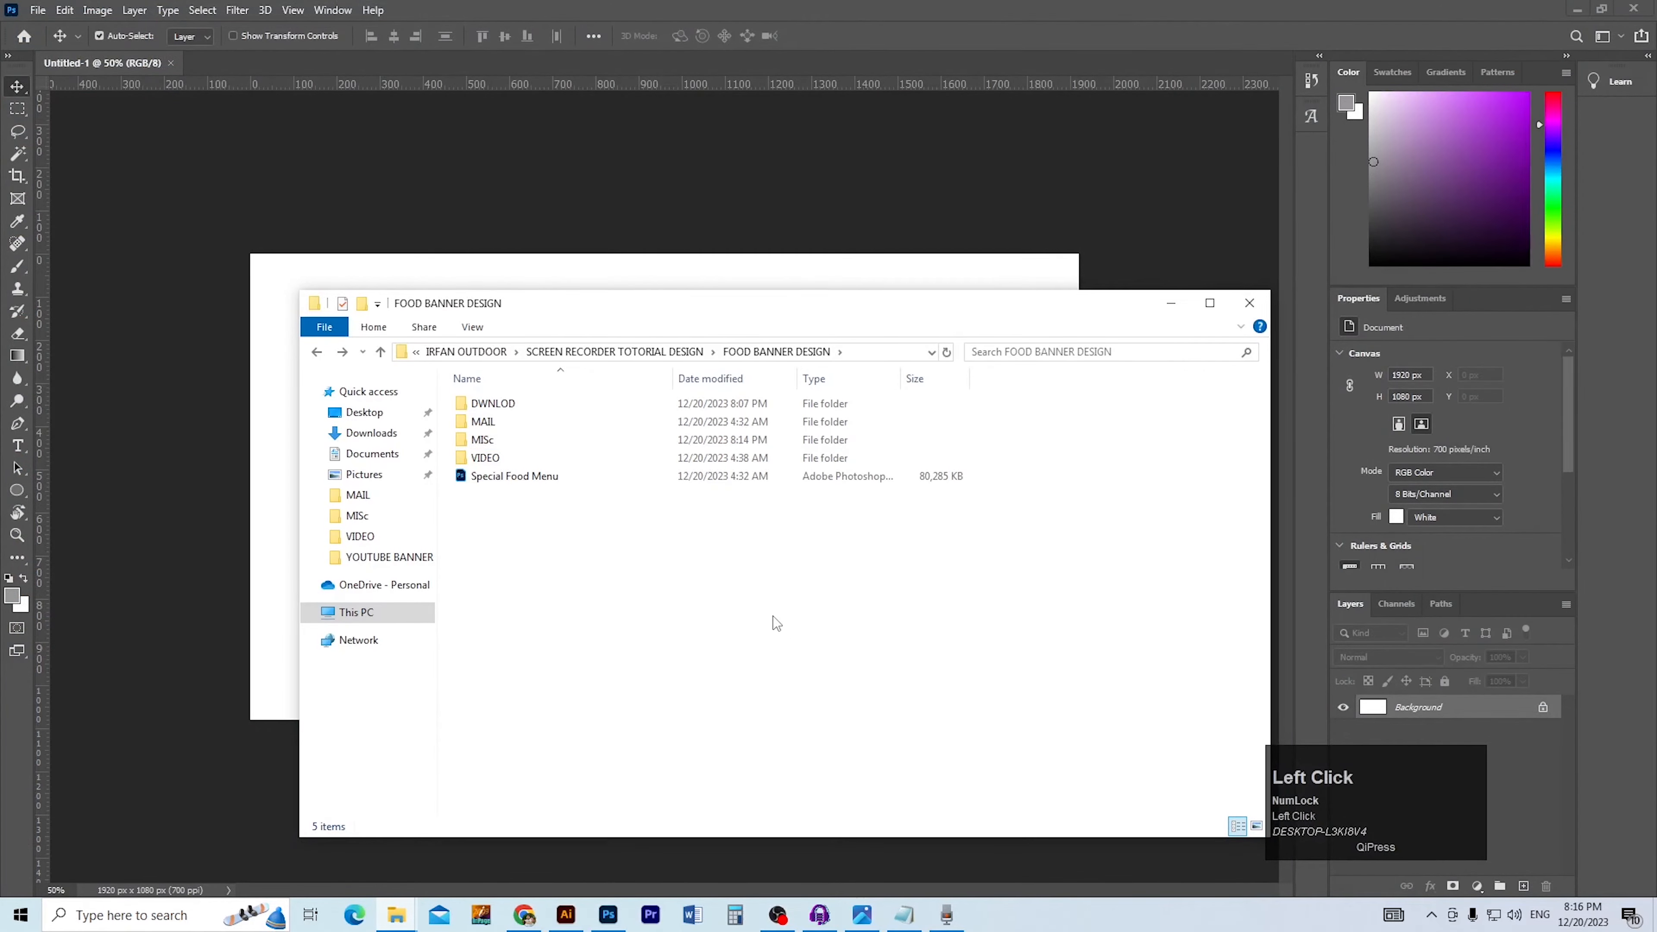
{"action": "key", "text": "ctrl+shift+n"}
{"action": "type", "text": "YOUT"}
{"action": "key", "text": "BackSpace"}
{"action": "key", "text": "BackSpace"}
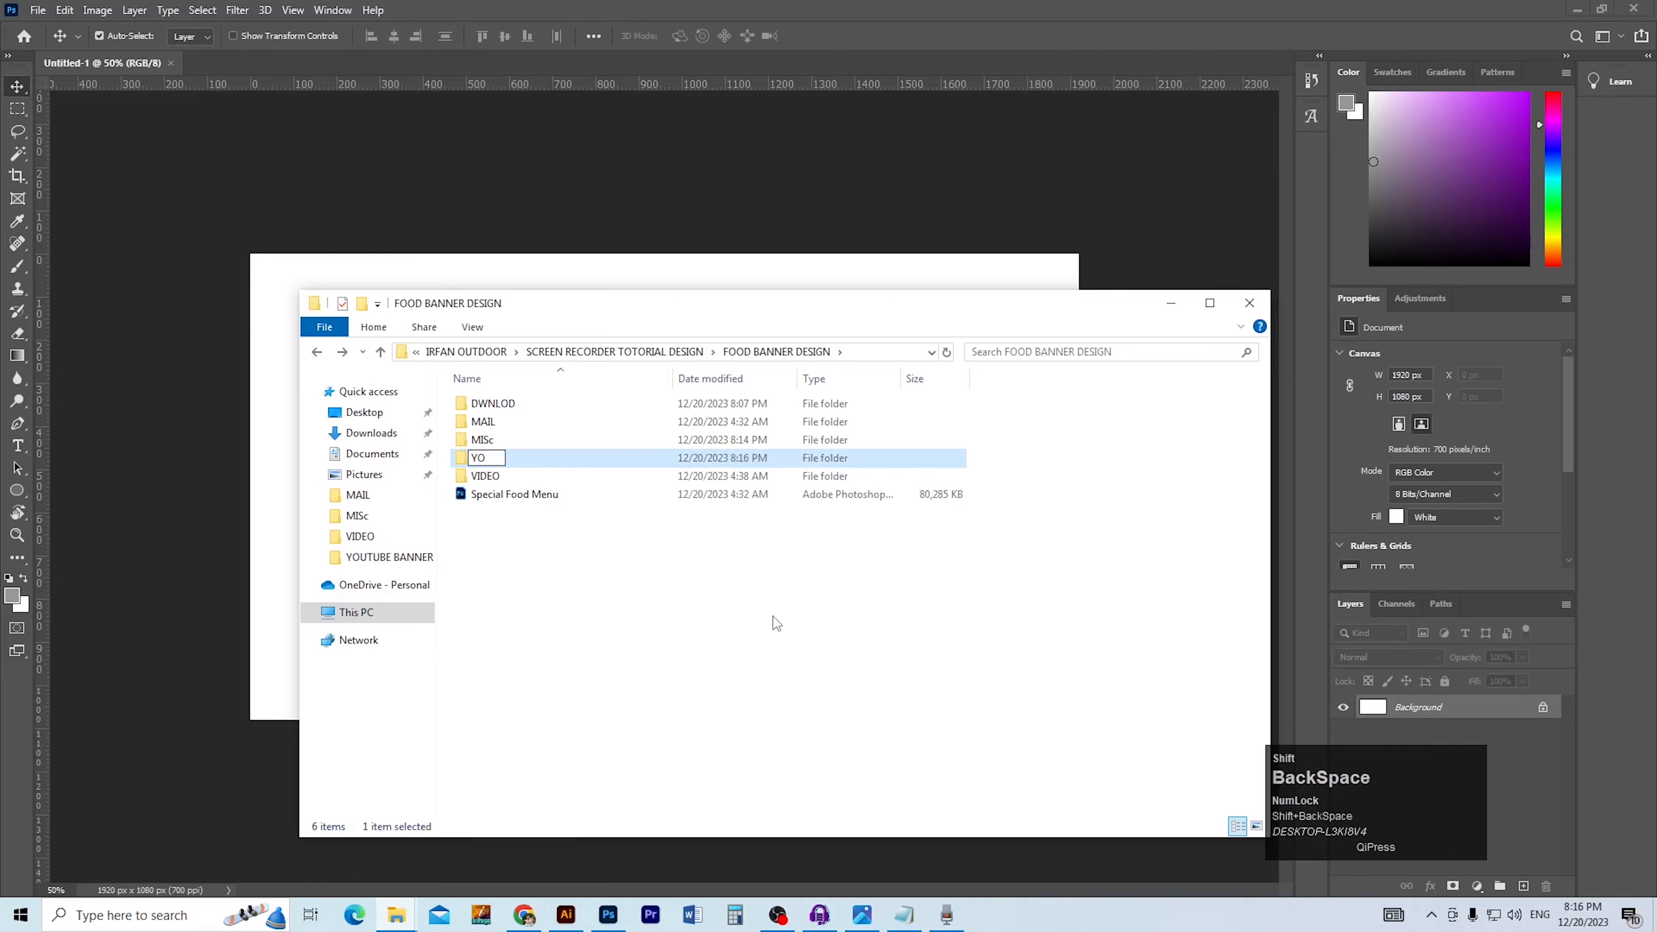
{"action": "type", "text": "UTUBE T"}
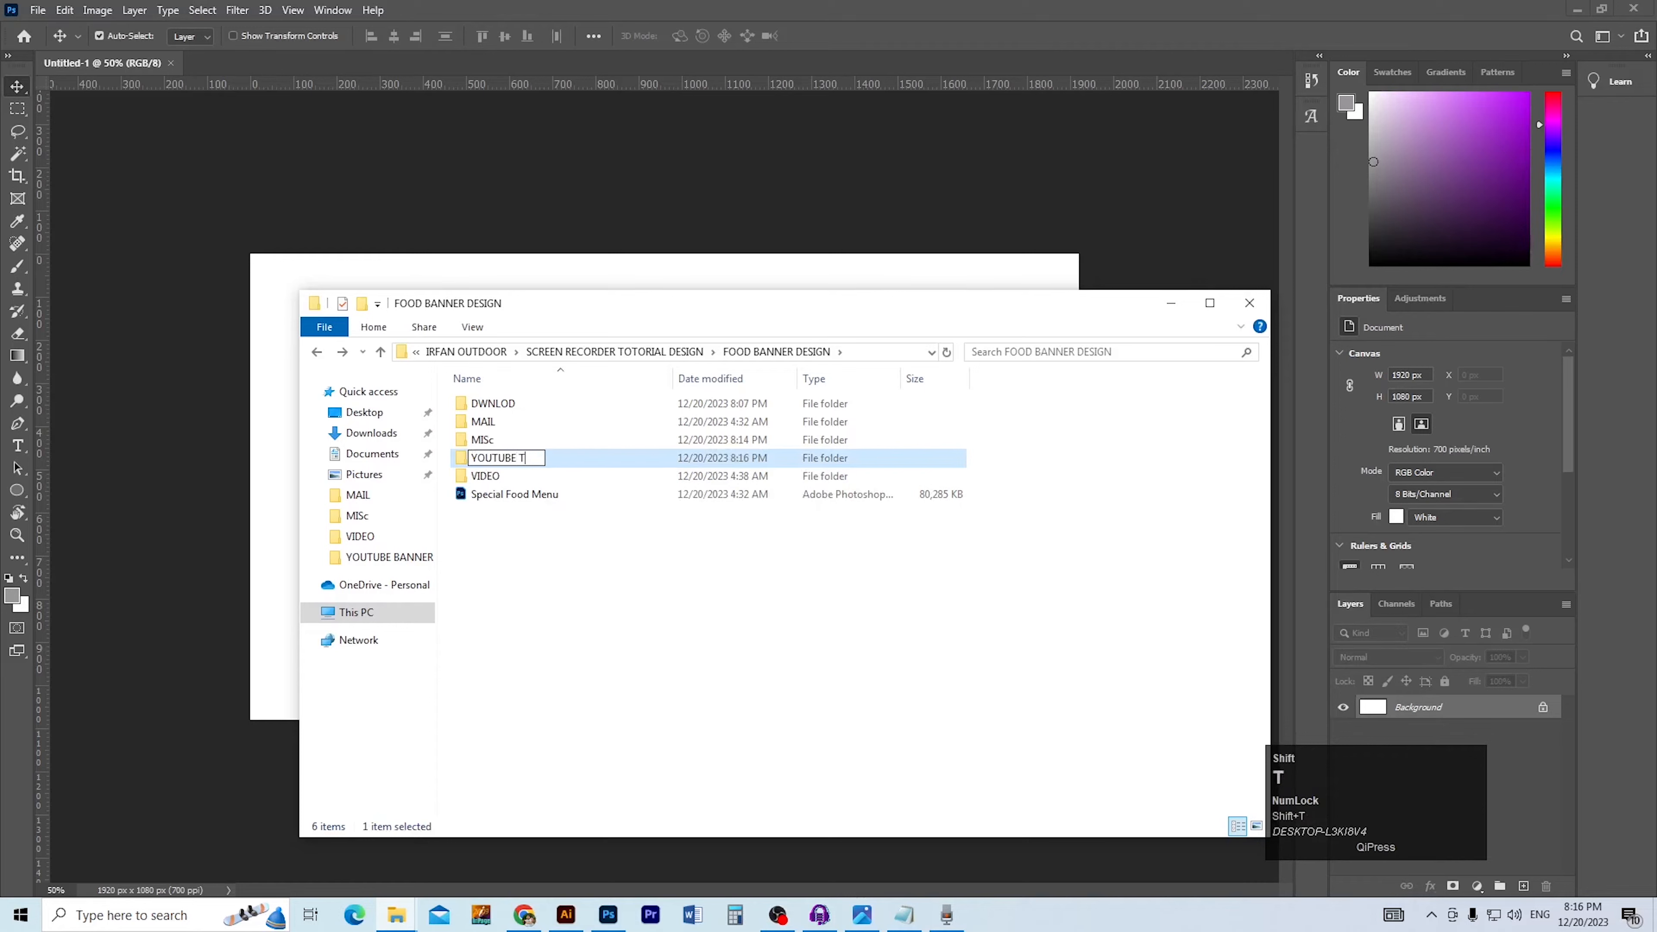
{"action": "type", "text": "HAMBNAIL"}
{"action": "key", "text": "Return"}
{"action": "key", "text": "Return"}
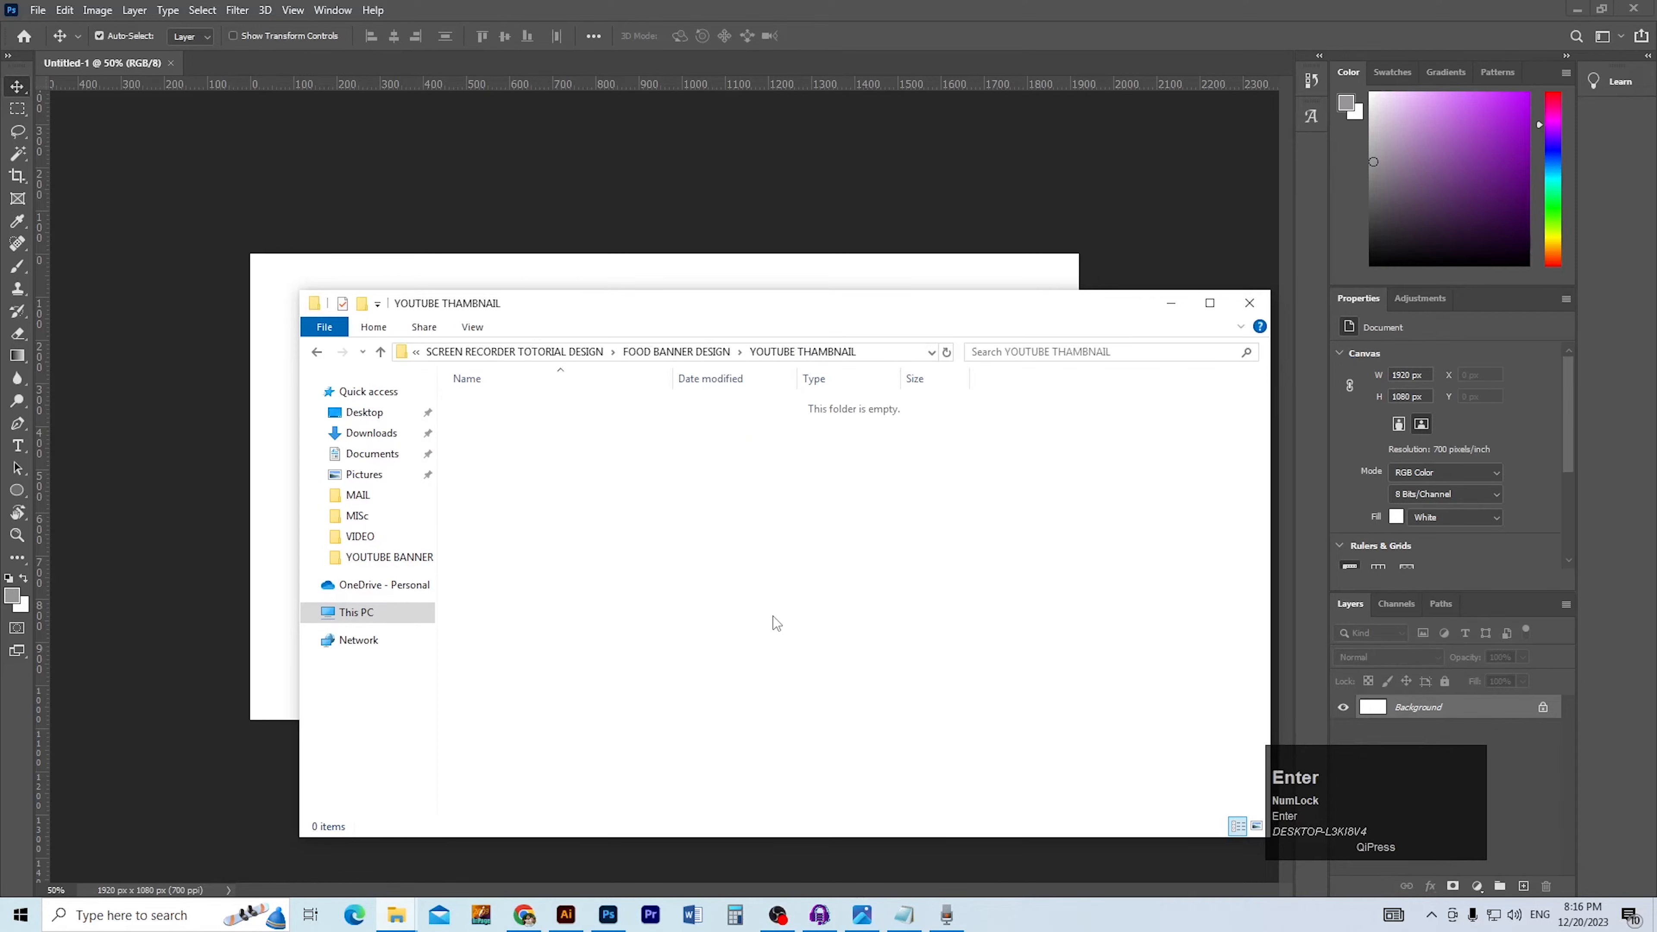
Duplicate the background layer in Photoshop and save the document as Food Mubile Mockup in the YOUTUBE THAMBNAIL folder
{"action": "left_click", "coordinate": [877, 352]}
{"action": "key", "text": "ctrl+c"}
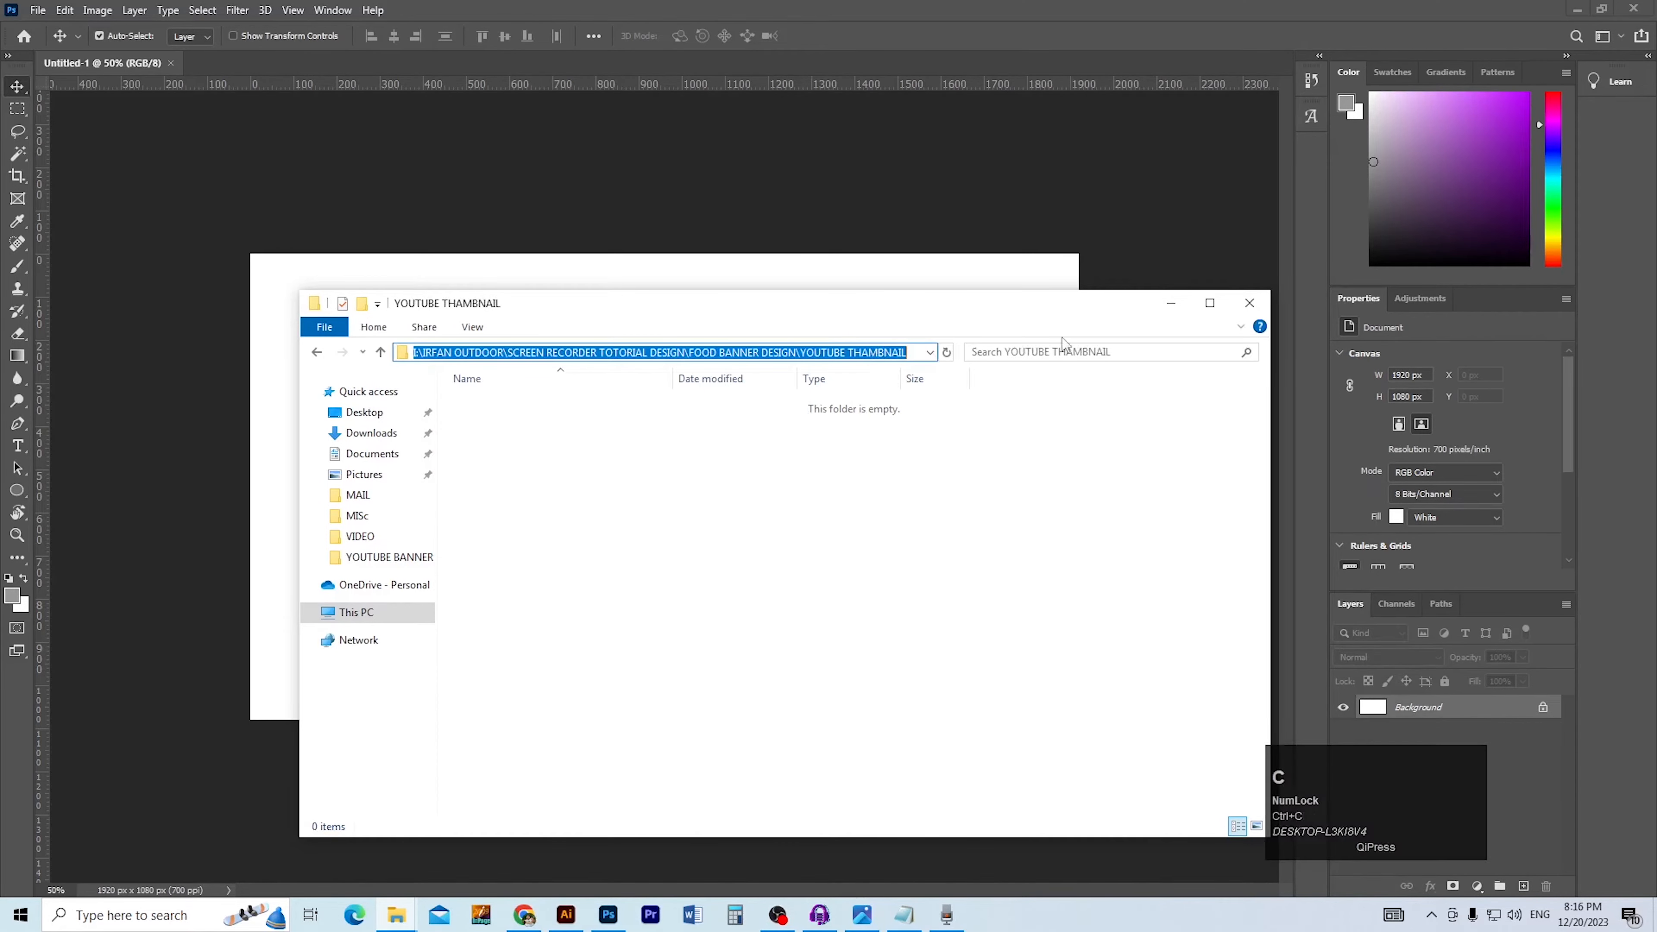
{"action": "left_click", "coordinate": [1170, 303]}
{"action": "key", "text": "ctrl+s"}
{"action": "key", "text": "ctrl+shift+alt+n"}
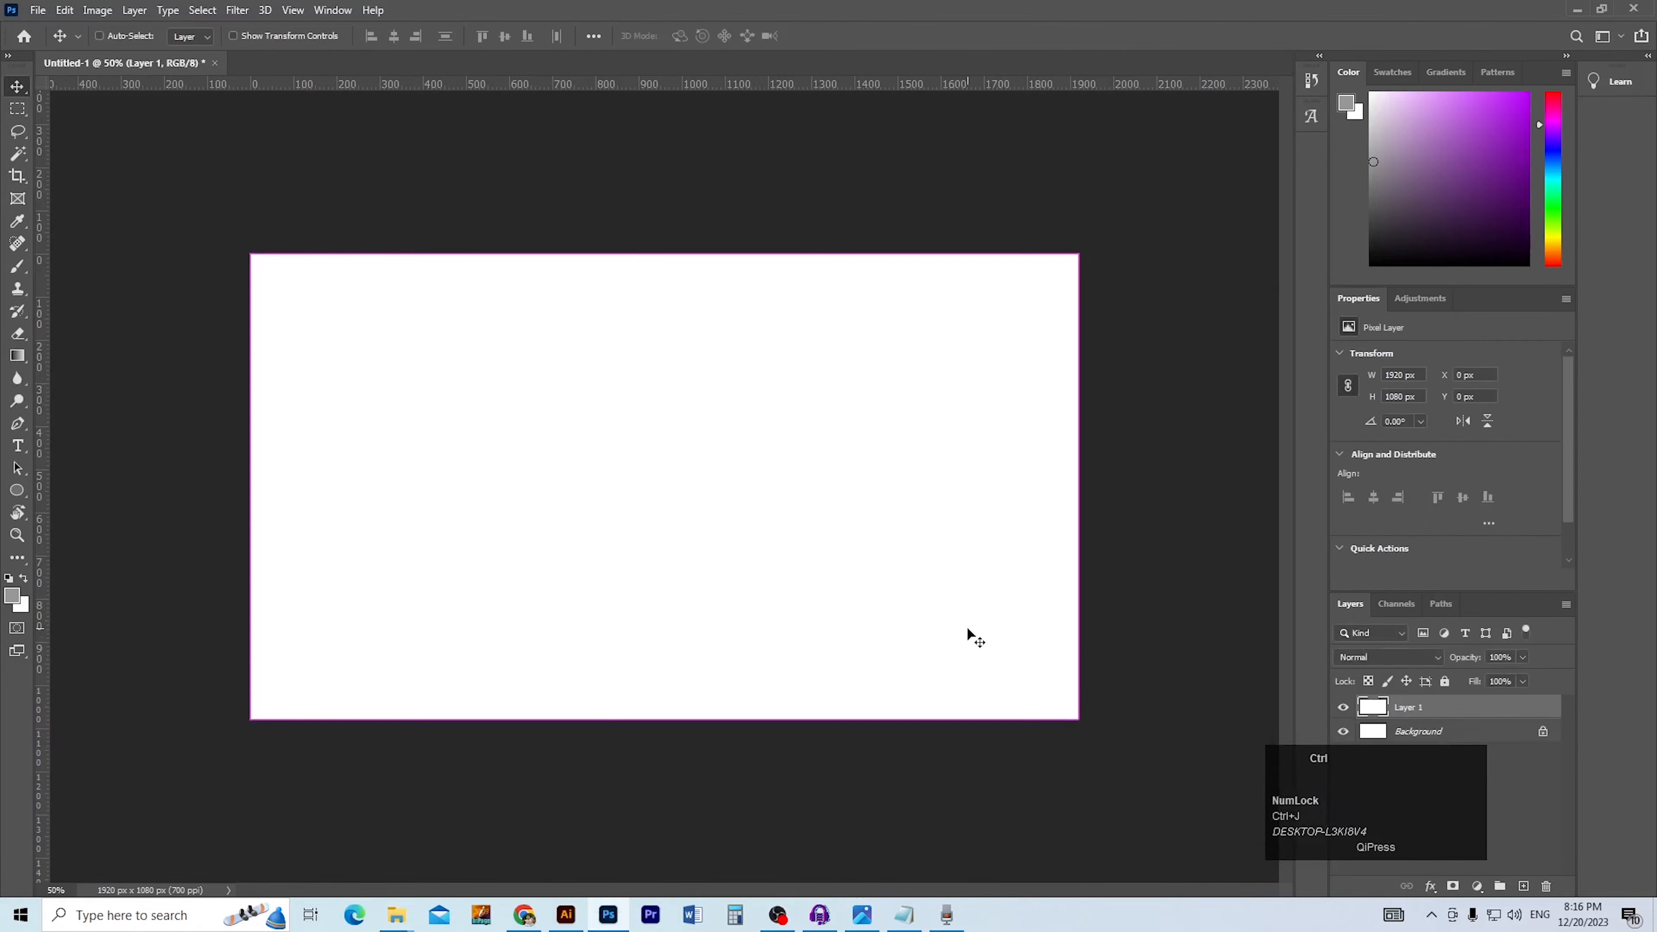
{"action": "key", "text": "ctrl+v"}
{"action": "key", "text": "Return"}
{"action": "key", "text": "shift"}
{"action": "type", "text": "FG"}
{"action": "key", "text": "BackSpace"}
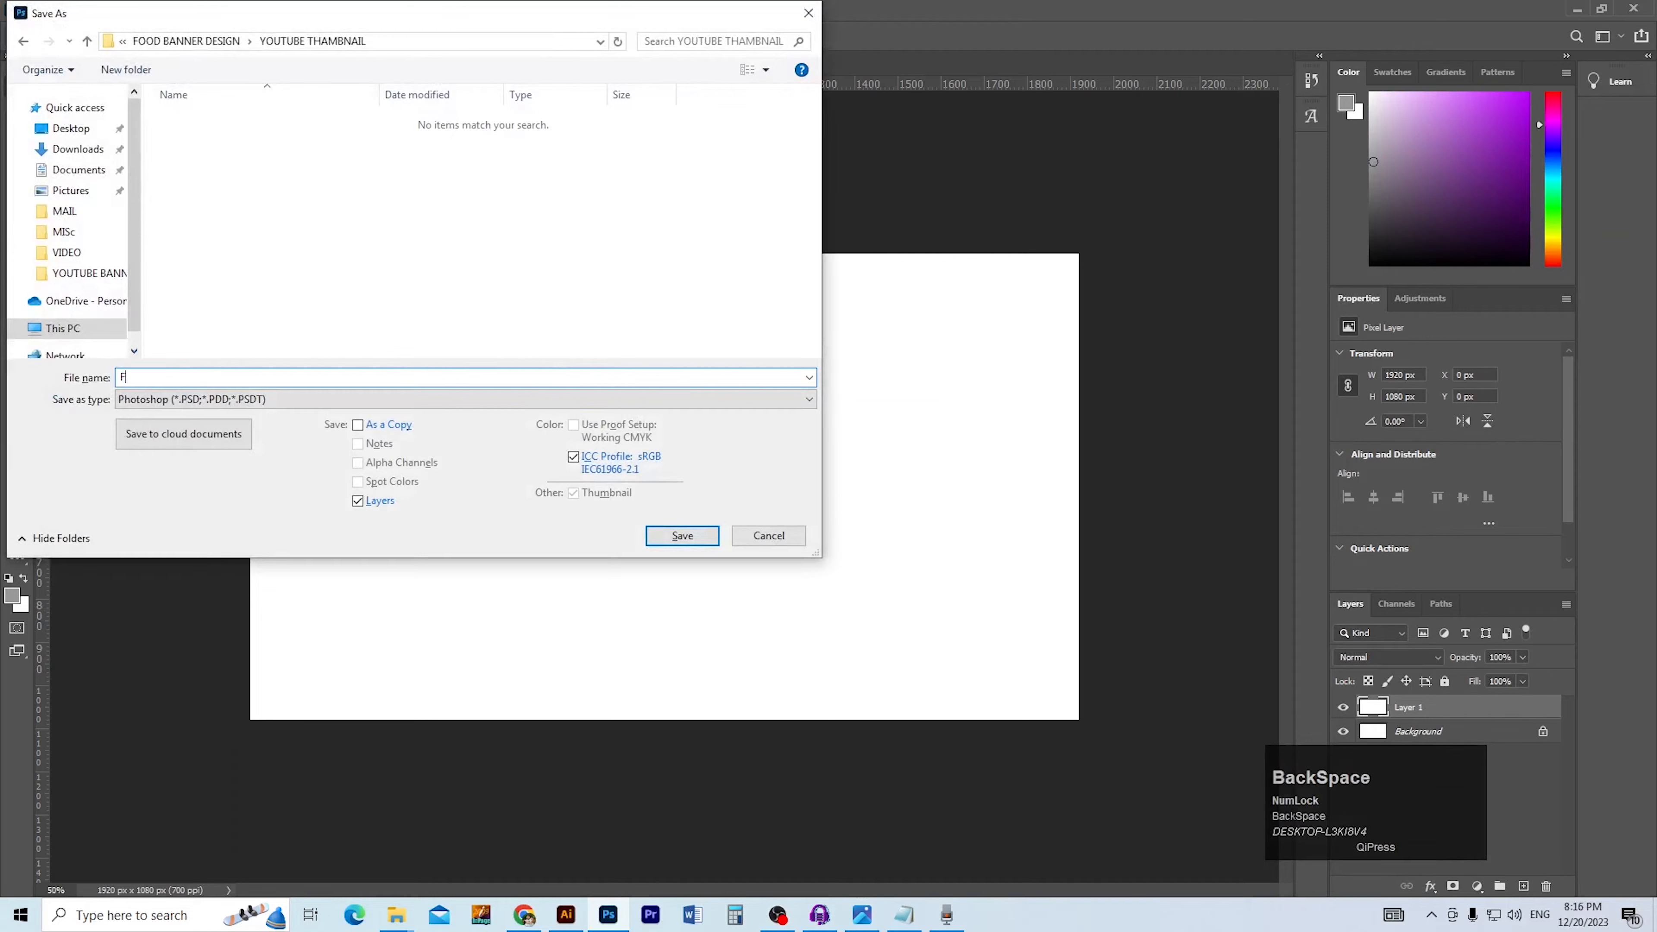
{"action": "type", "text": "ood Mubile Mockup"}
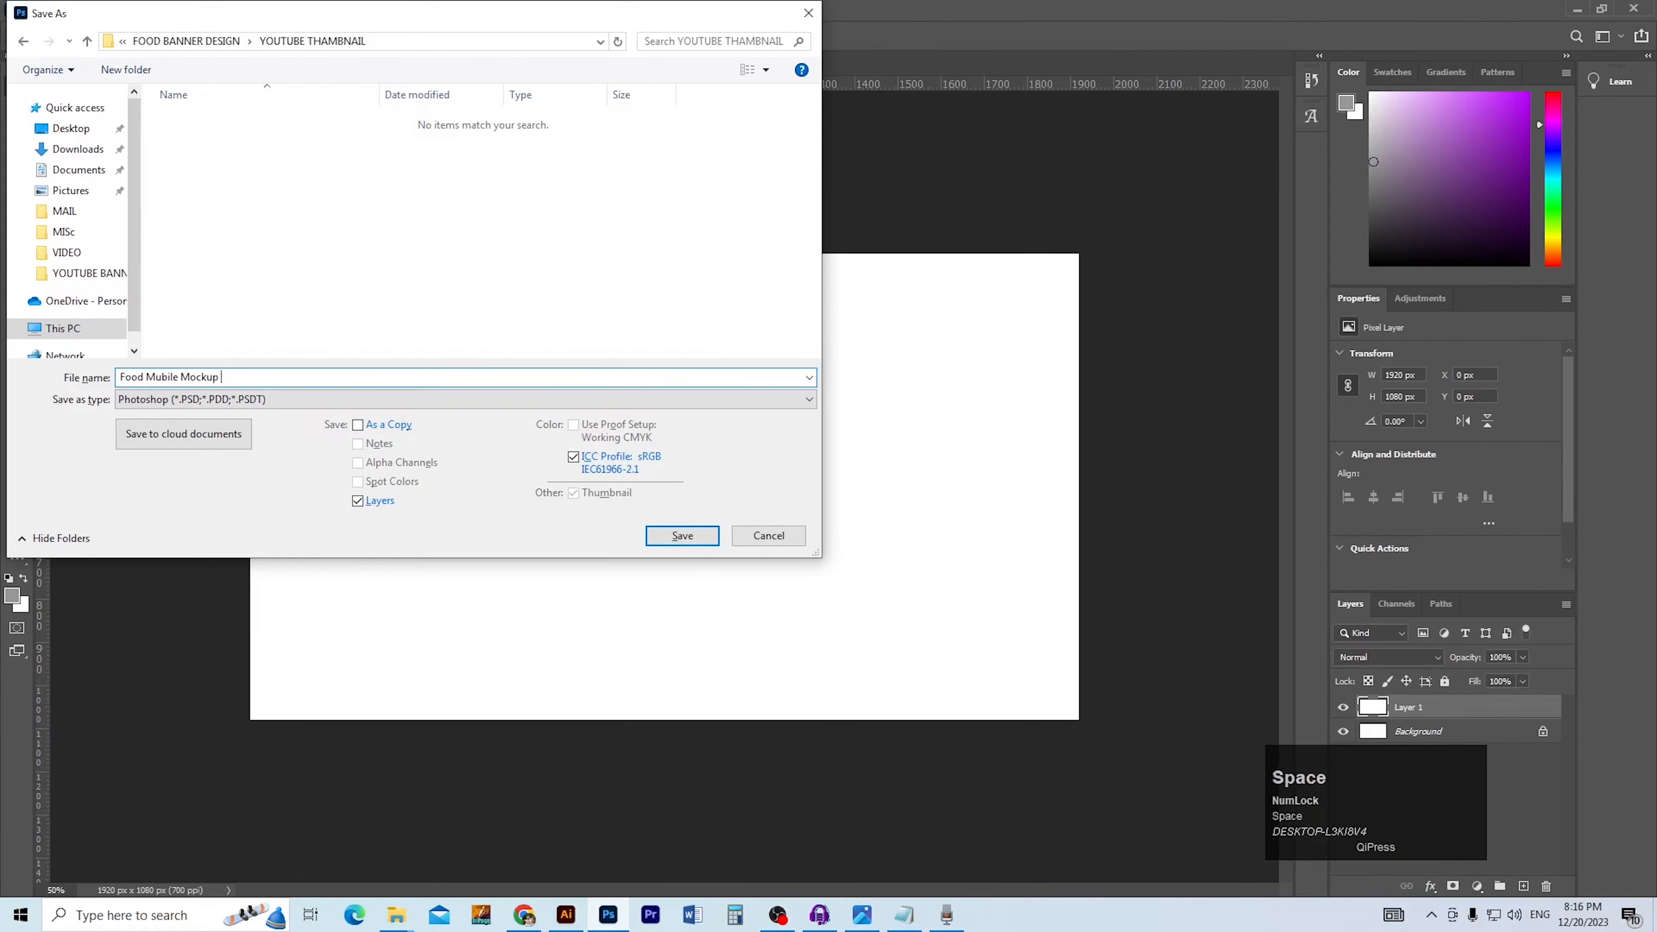
{"action": "key", "text": "Return"}
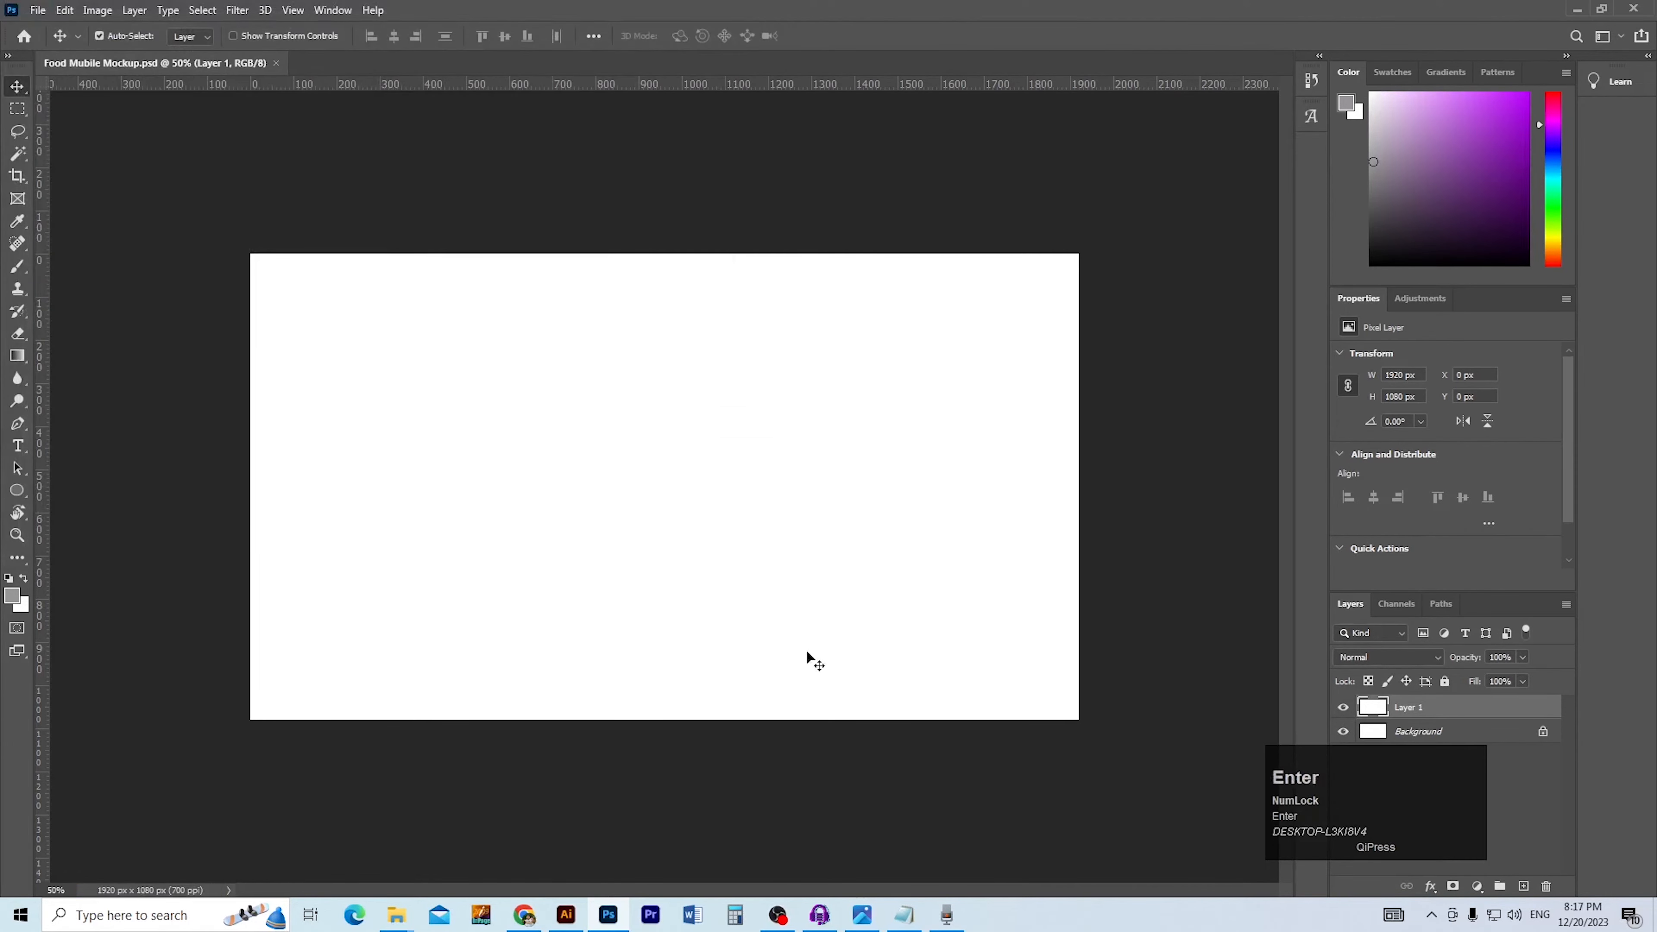
Open the Illustrator file 4728058 from the downloaded oil-serum-instagram-carousel-templates folder
{"action": "left_click", "coordinate": [525, 916]}
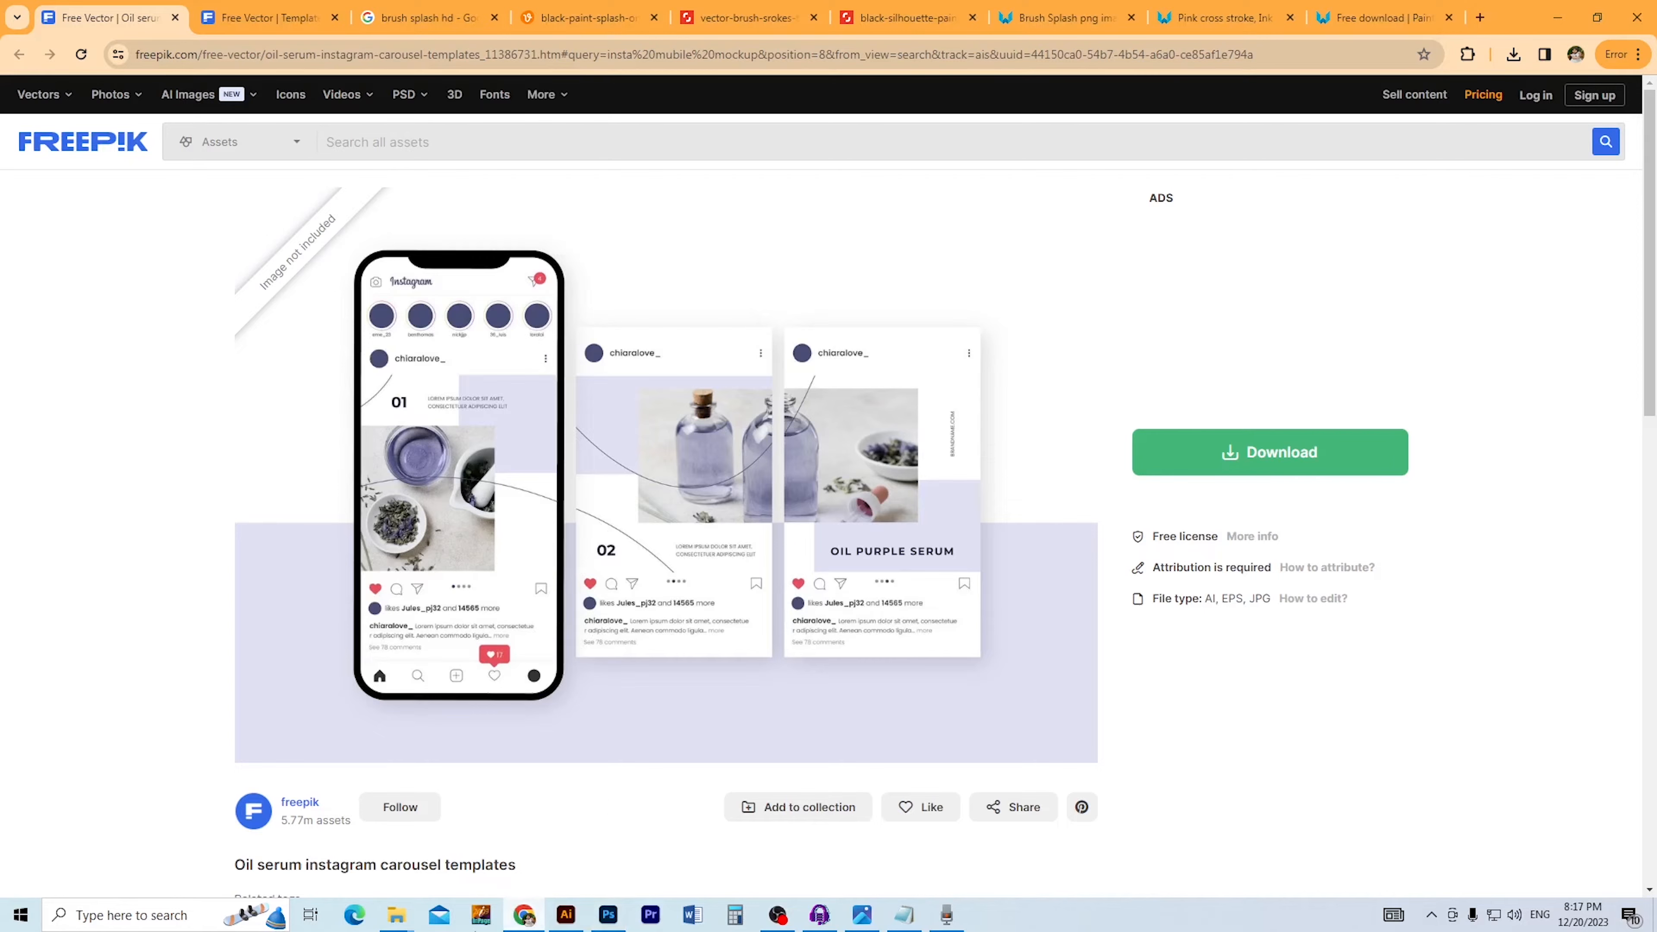
{"action": "left_click", "coordinate": [396, 916]}
{"action": "left_click", "coordinate": [493, 845]}
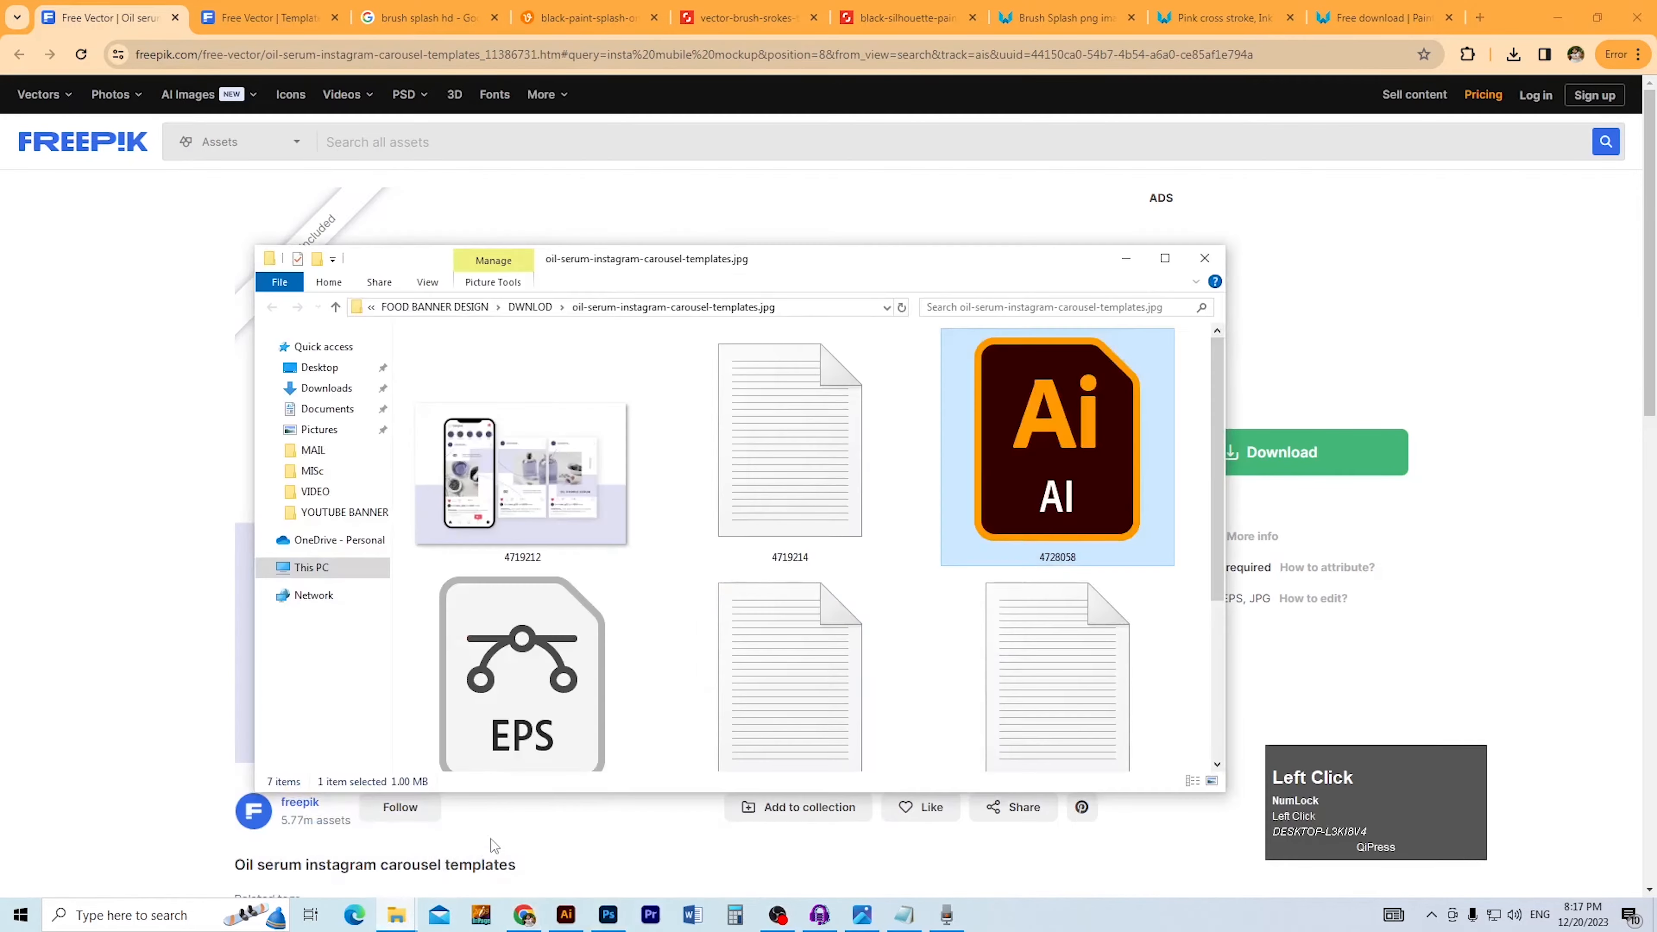
{"action": "double_click", "coordinate": [1021, 498]}
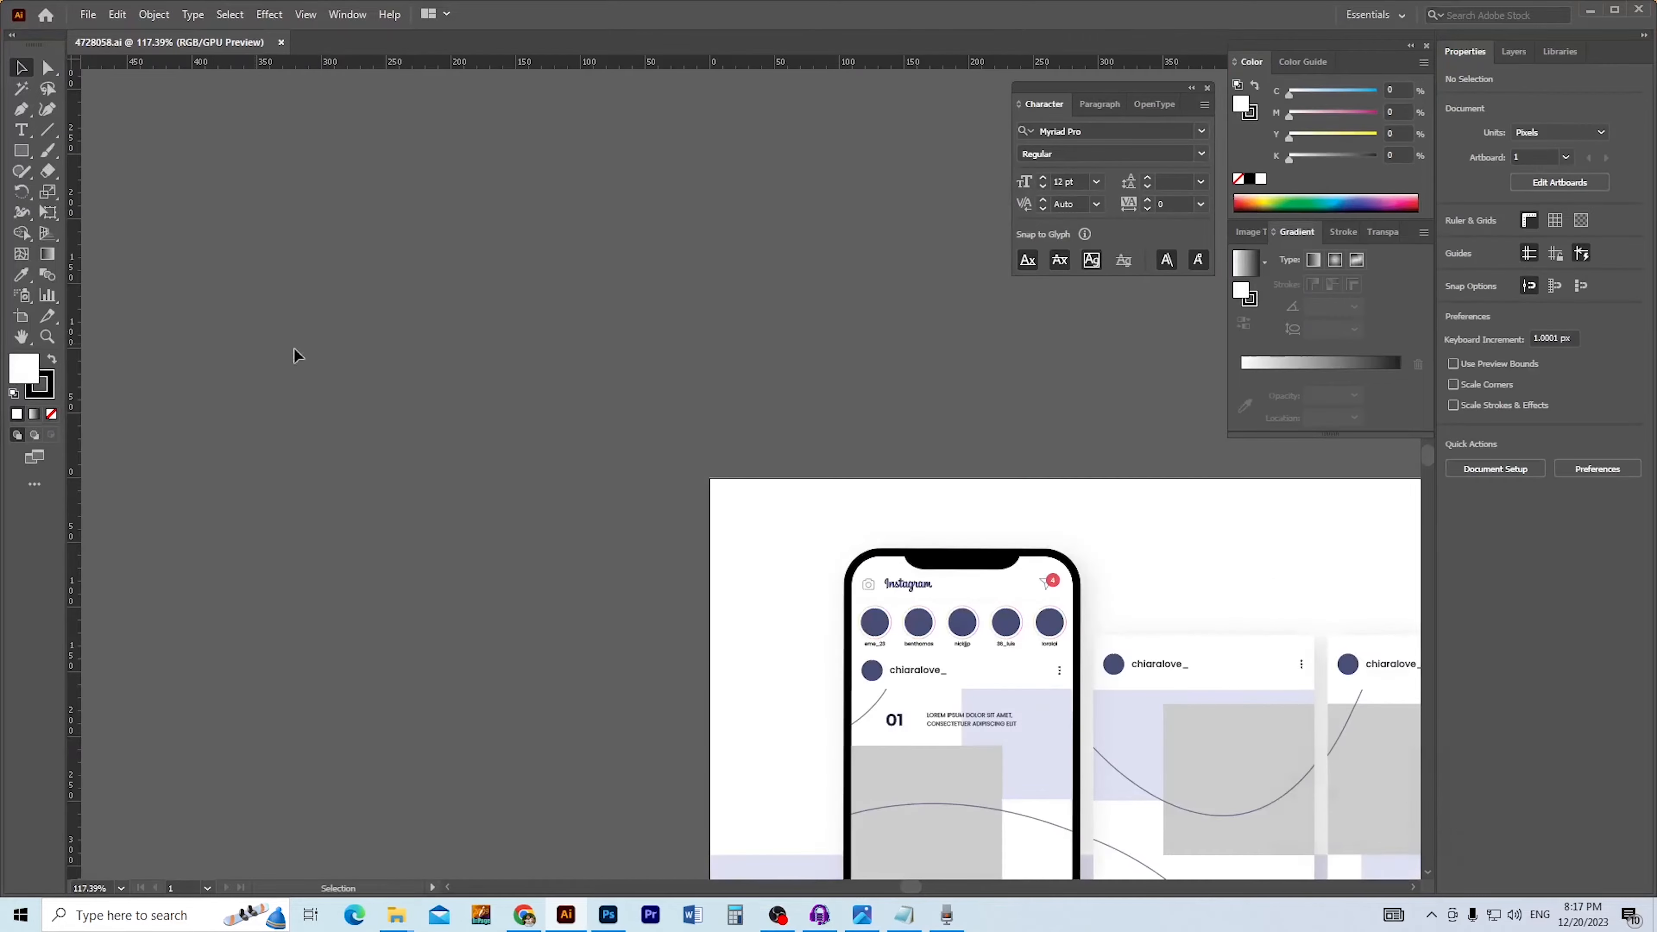
Move the phone mockup off the artboard onto the empty canvas to its left
{"action": "left_click", "coordinate": [980, 662], "text": "ctrl+alt"}
{"action": "left_click", "coordinate": [981, 662], "text": "ctrl+alt"}
{"action": "left_click_drag", "start_coordinate": [717, 564], "coordinate": [772, 575]}
{"action": "left_click", "coordinate": [680, 489], "text": "ctrl"}
{"action": "left_click", "coordinate": [792, 536], "text": "ctrl+alt"}
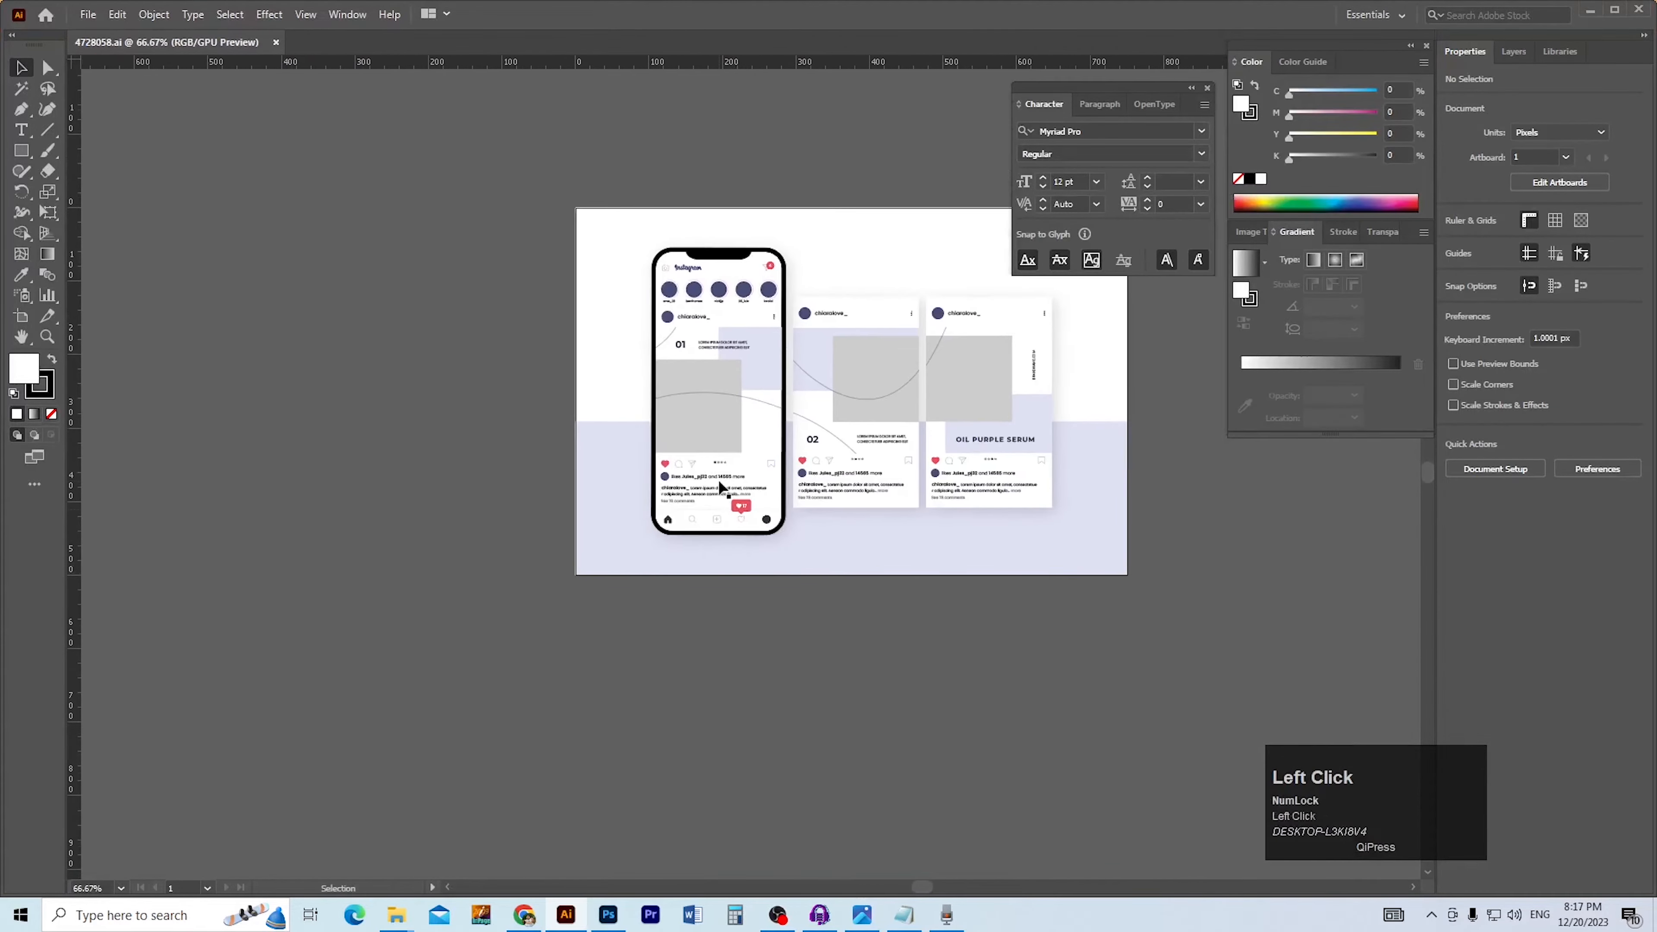
{"action": "left_click", "coordinate": [713, 477]}
{"action": "left_click_drag", "start_coordinate": [715, 429], "coordinate": [382, 435]}
{"action": "left_click", "coordinate": [384, 438], "text": "ctrl"}
{"action": "left_click", "coordinate": [657, 425], "text": "ctrl"}
{"action": "left_click_drag", "start_coordinate": [736, 444], "coordinate": [470, 444]}
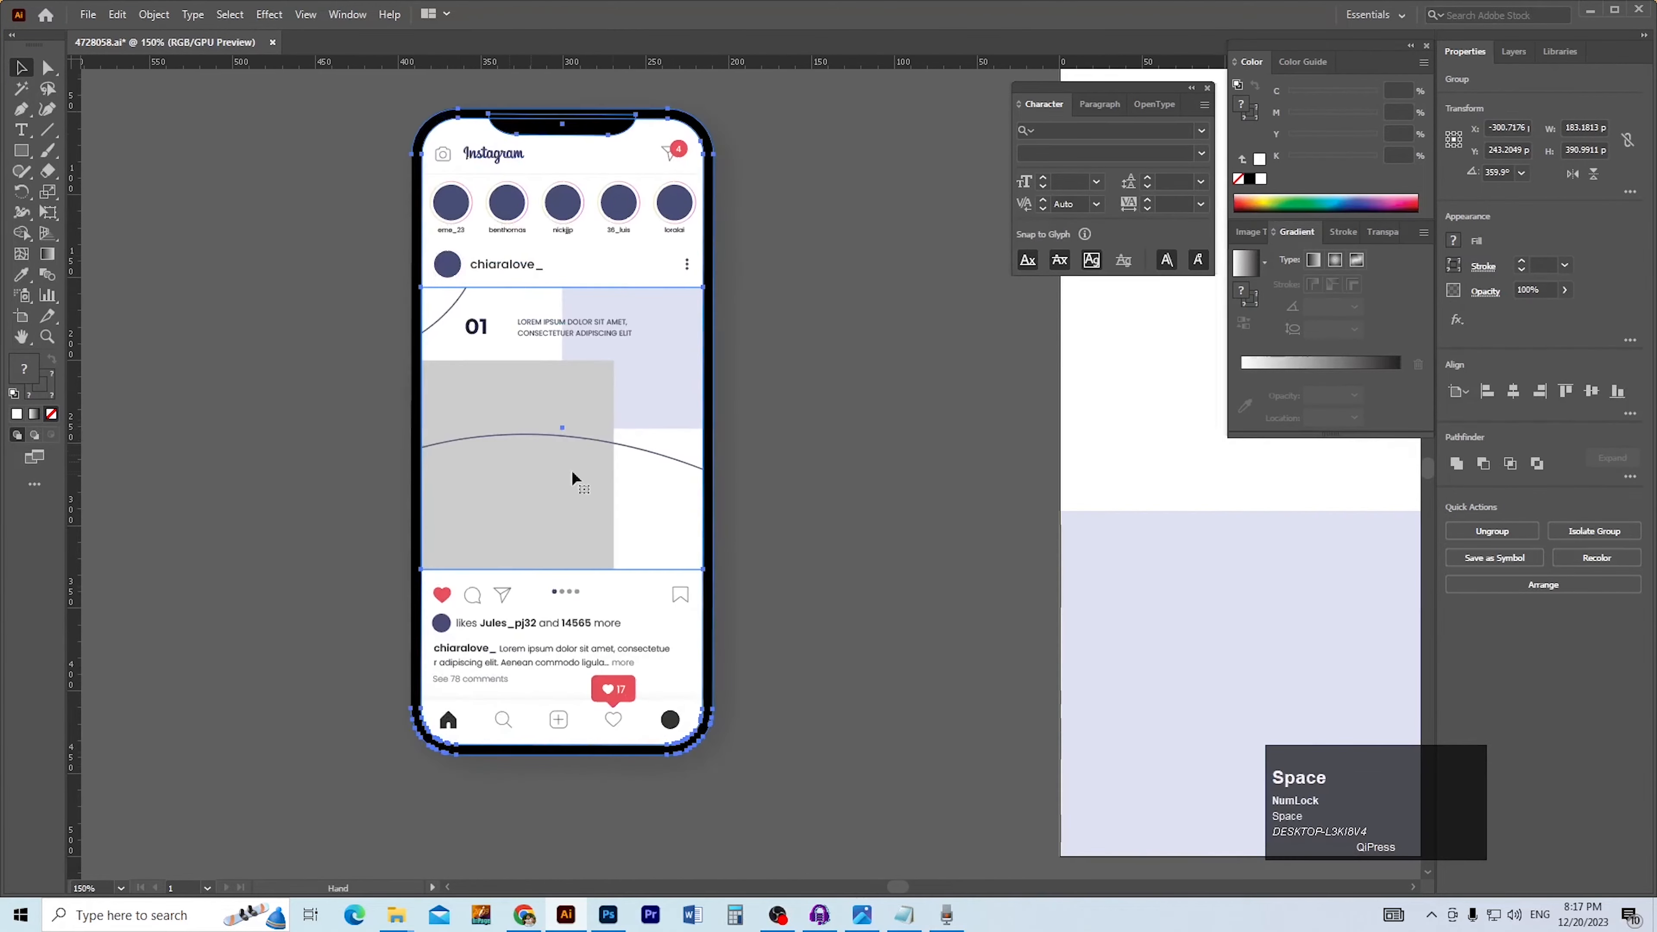
Ungroup the phone mockup and move the post artwork out of its screen, beside the phone on the left
{"action": "right_click", "coordinate": [640, 492]}
{"action": "left_click", "coordinate": [740, 632]}
{"action": "left_click", "coordinate": [724, 562]}
{"action": "left_click_drag", "start_coordinate": [605, 509], "coordinate": [705, 511]}
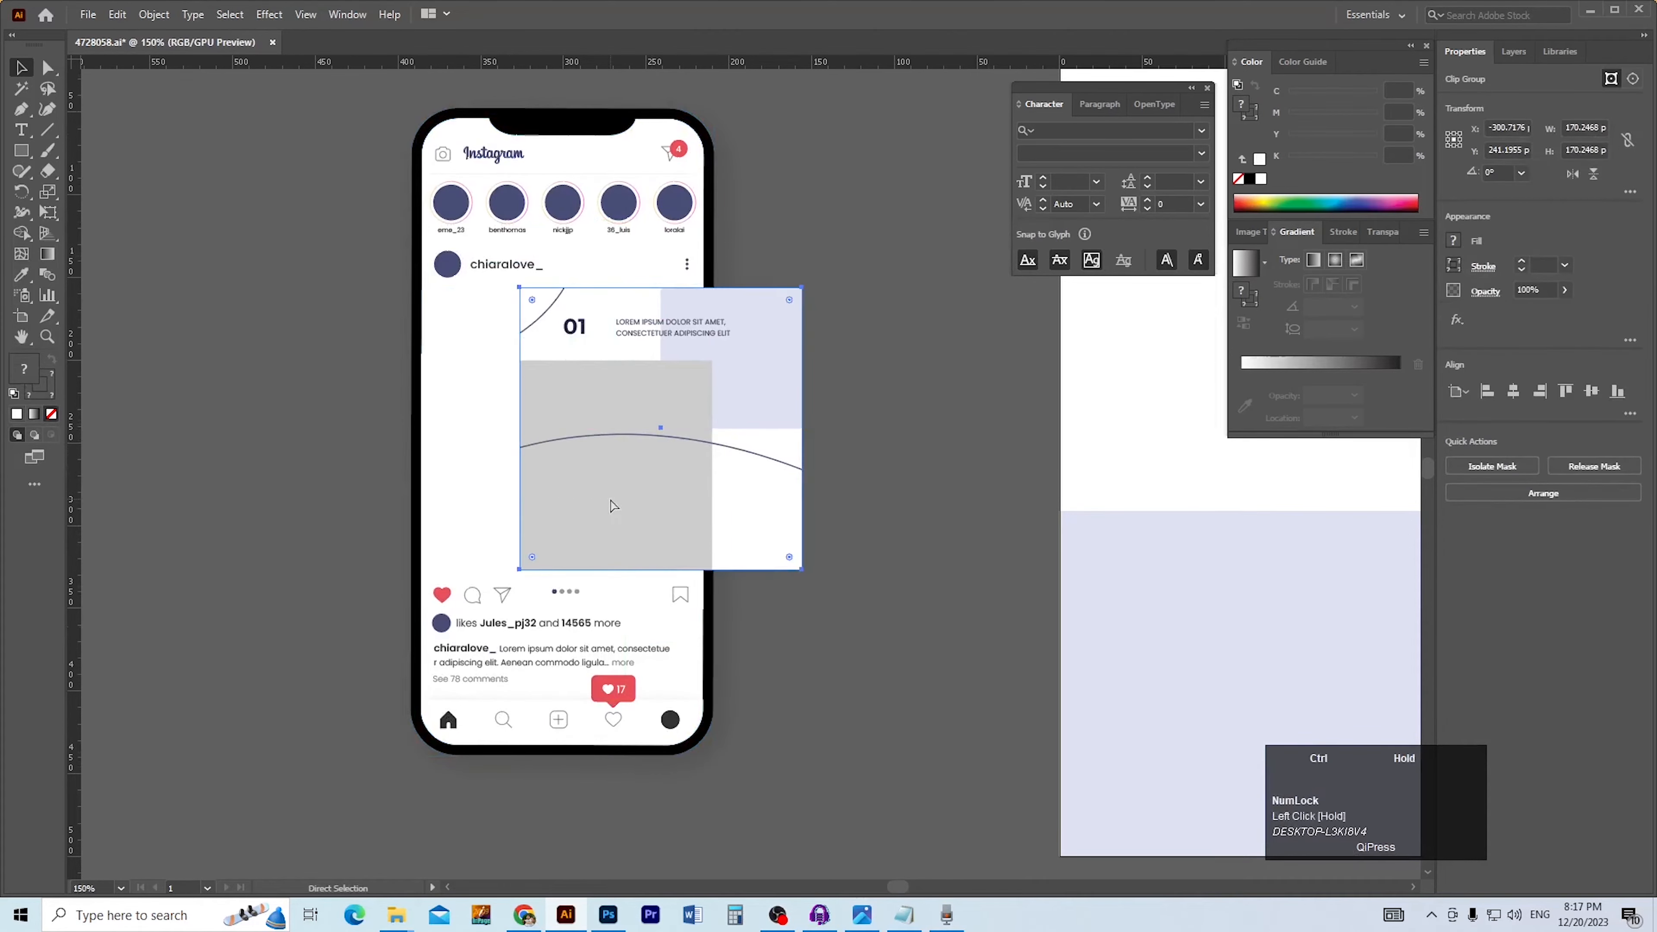
{"action": "key", "text": "ctrl+z"}
{"action": "left_click", "coordinate": [822, 510]}
{"action": "left_click", "coordinate": [729, 524], "text": "ctrl+alt"}
{"action": "left_click", "coordinate": [729, 524], "text": "ctrl+alt"}
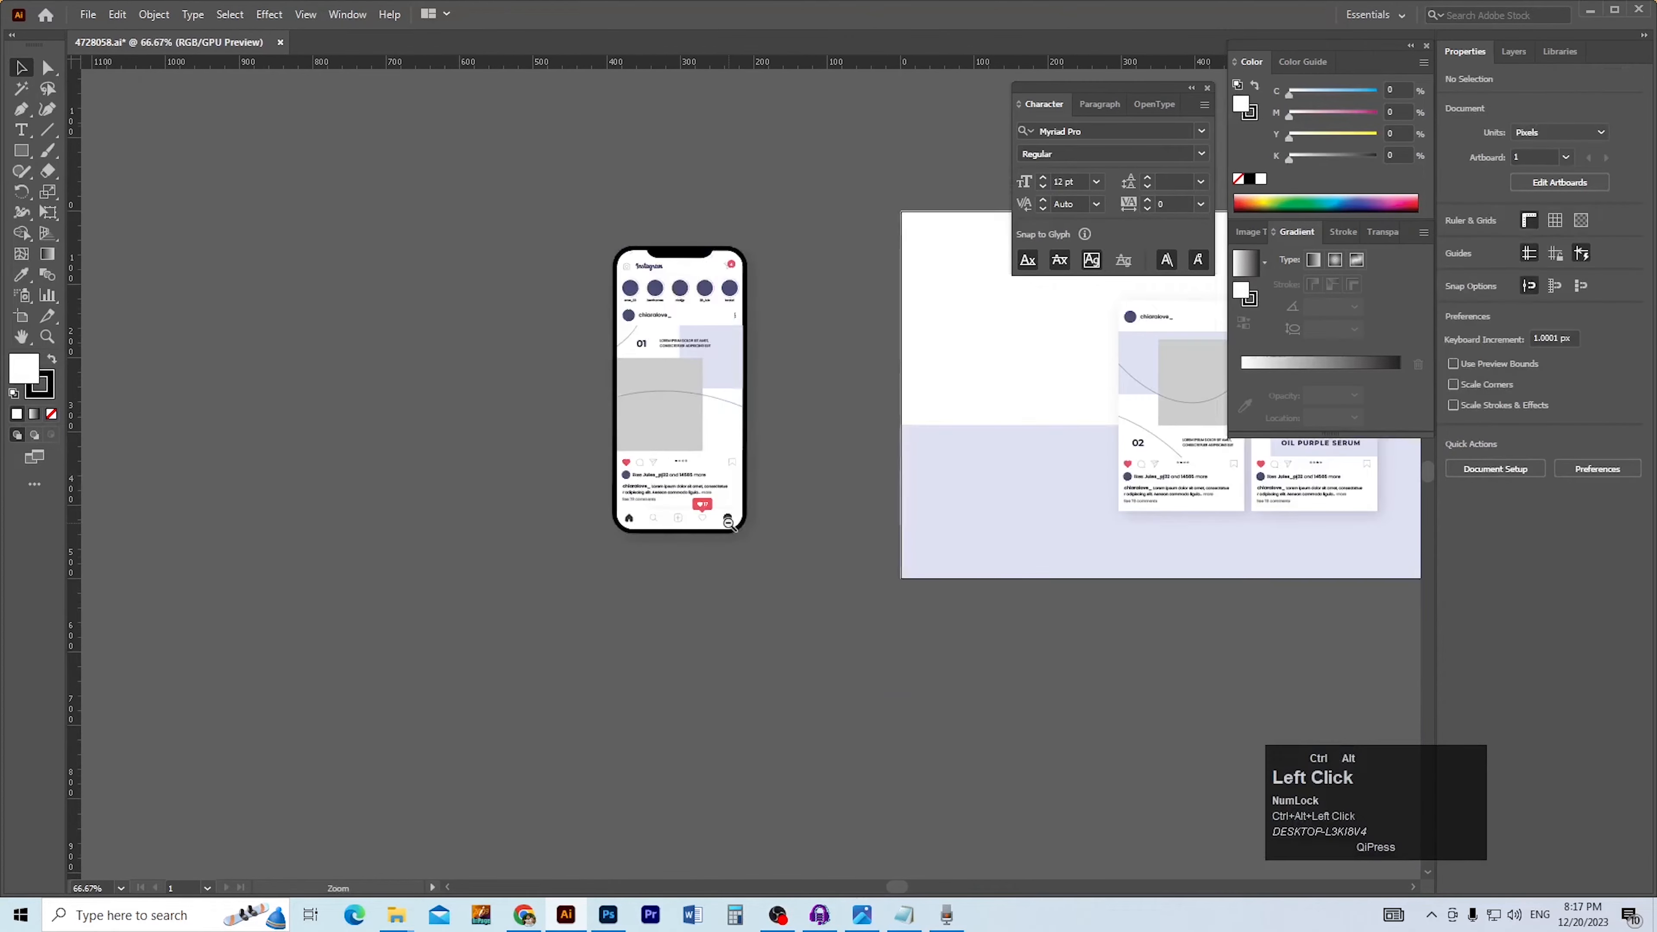
{"action": "left_click", "coordinate": [728, 525], "text": "ctrl+alt"}
{"action": "left_click", "coordinate": [627, 433], "text": "ctrl"}
{"action": "left_click", "coordinate": [666, 450], "text": "ctrl"}
{"action": "left_click_drag", "start_coordinate": [791, 493], "coordinate": [582, 487]}
{"action": "left_click_drag", "start_coordinate": [684, 495], "coordinate": [440, 486]}
Group all parts of the emptied phone mockup and copy the group
{"action": "left_click_drag", "start_coordinate": [588, 240], "coordinate": [890, 695]}
{"action": "key", "text": "ctrl+g"}
{"action": "left_click", "coordinate": [865, 599]}
{"action": "left_click", "coordinate": [739, 522]}
{"action": "left_click", "coordinate": [827, 475]}
{"action": "left_click", "coordinate": [729, 494]}
{"action": "key", "text": "ctrl+c"}
{"action": "left_click_drag", "start_coordinate": [1378, 765], "coordinate": [1277, 772]}
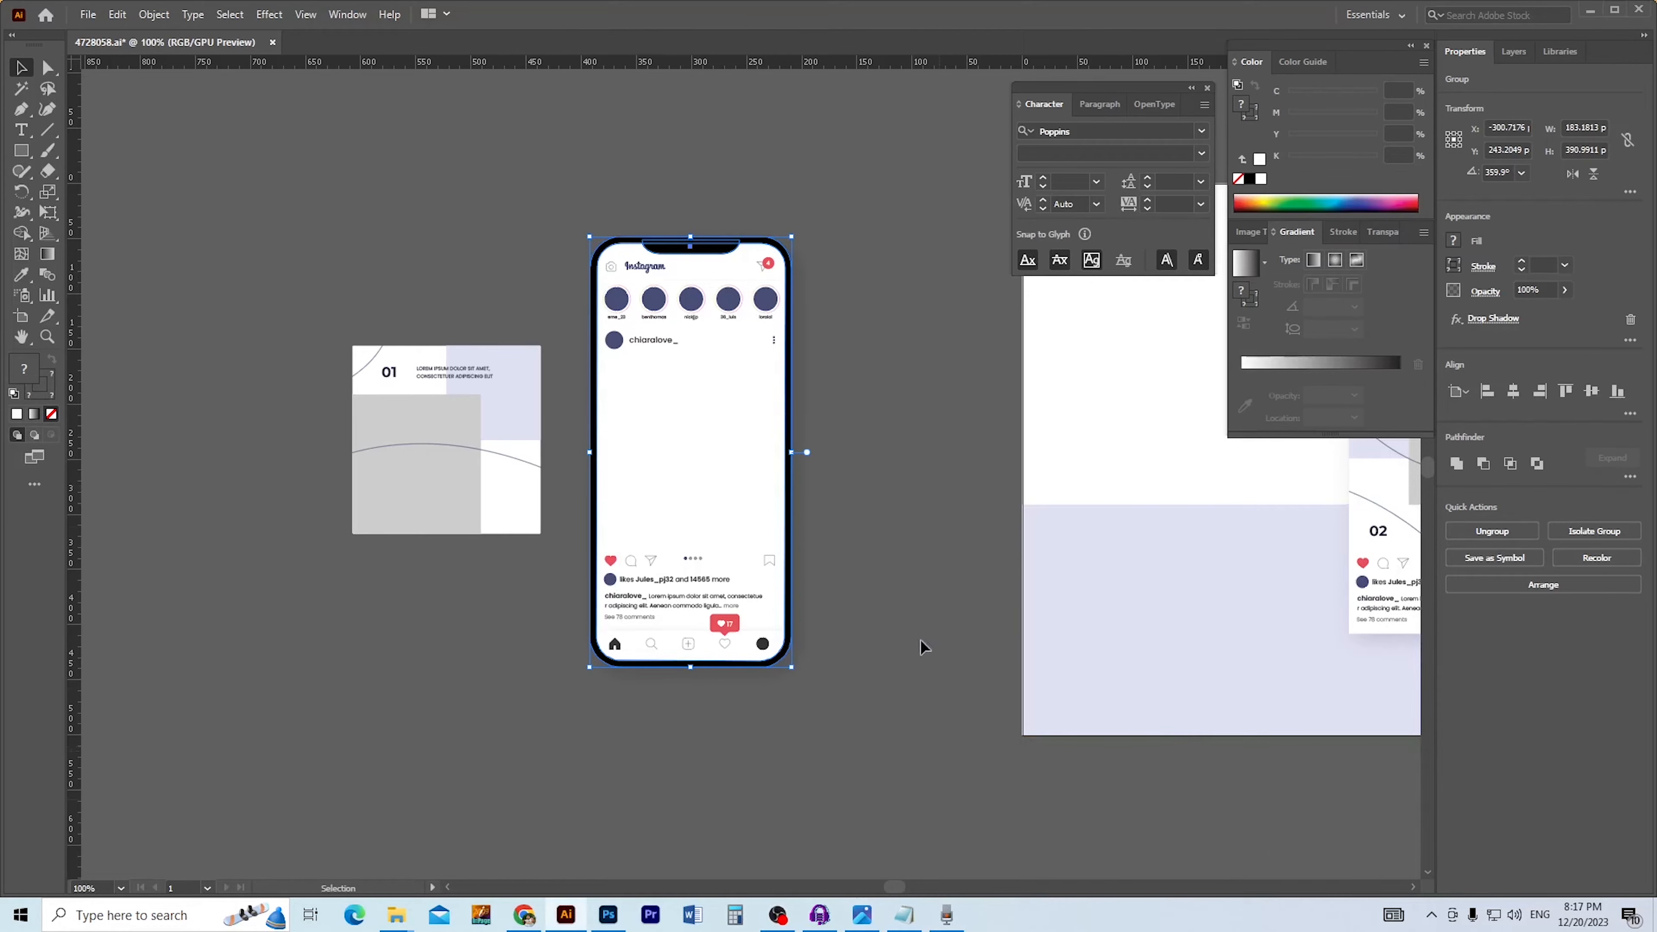
{"action": "left_click", "coordinate": [873, 622]}
{"action": "scroll", "coordinate": [908, 631], "scroll_direction": "right", "scroll_amount": 3}
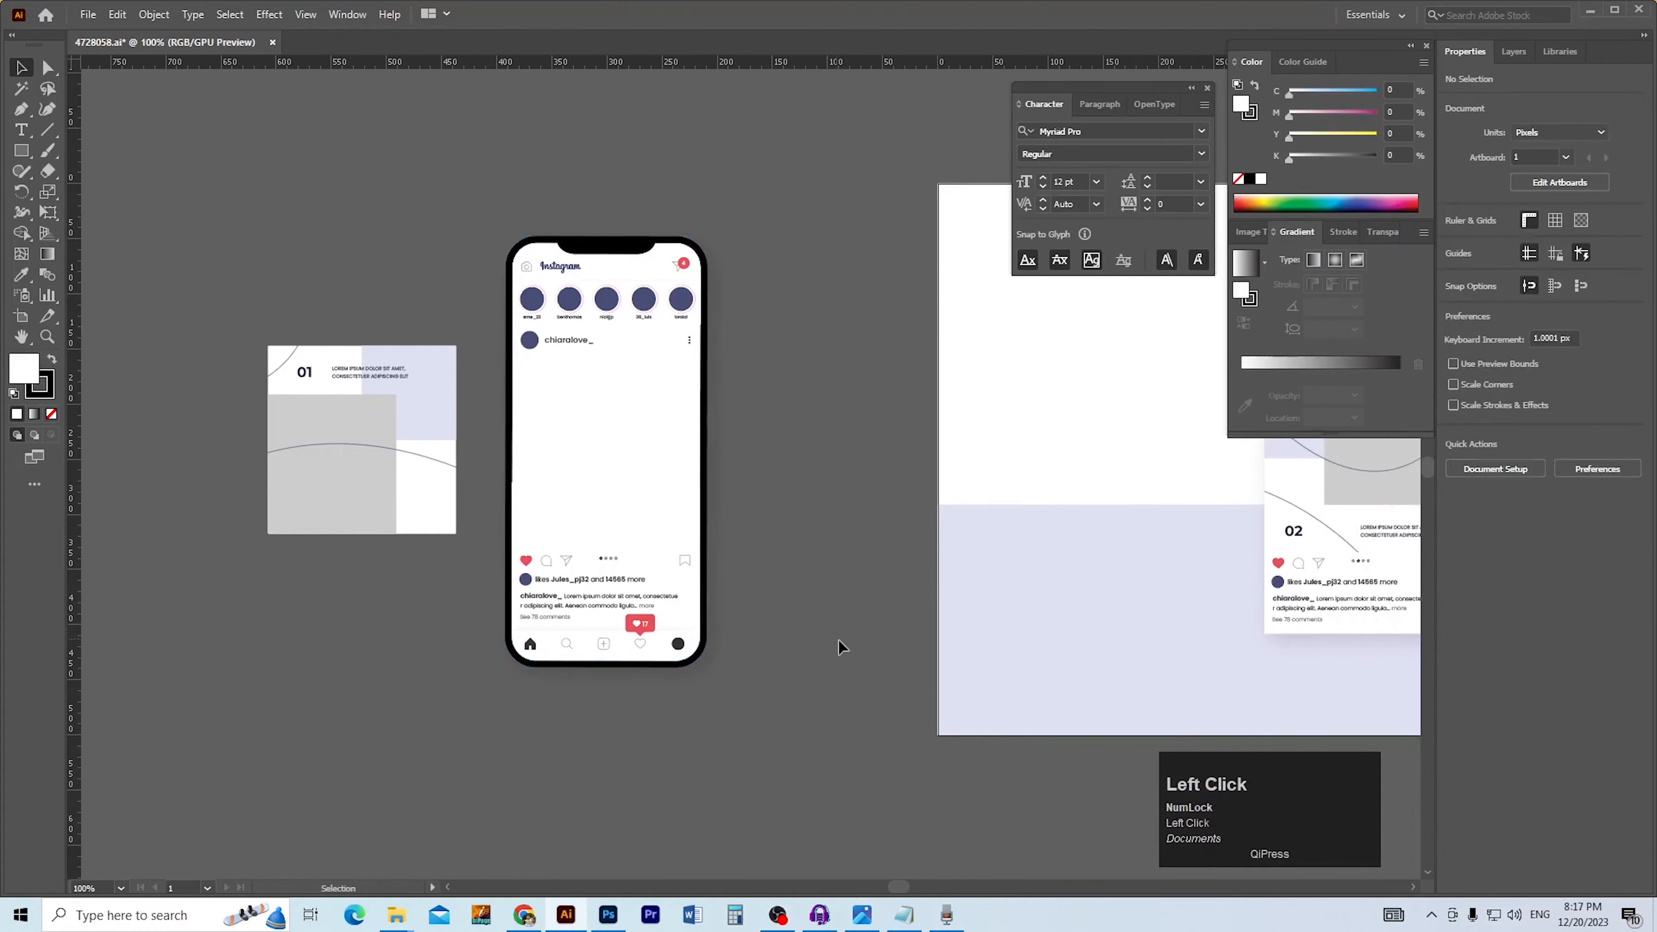
{"action": "left_click_drag", "start_coordinate": [769, 372], "coordinate": [485, 691]}
{"action": "key", "text": "ctrl+c"}
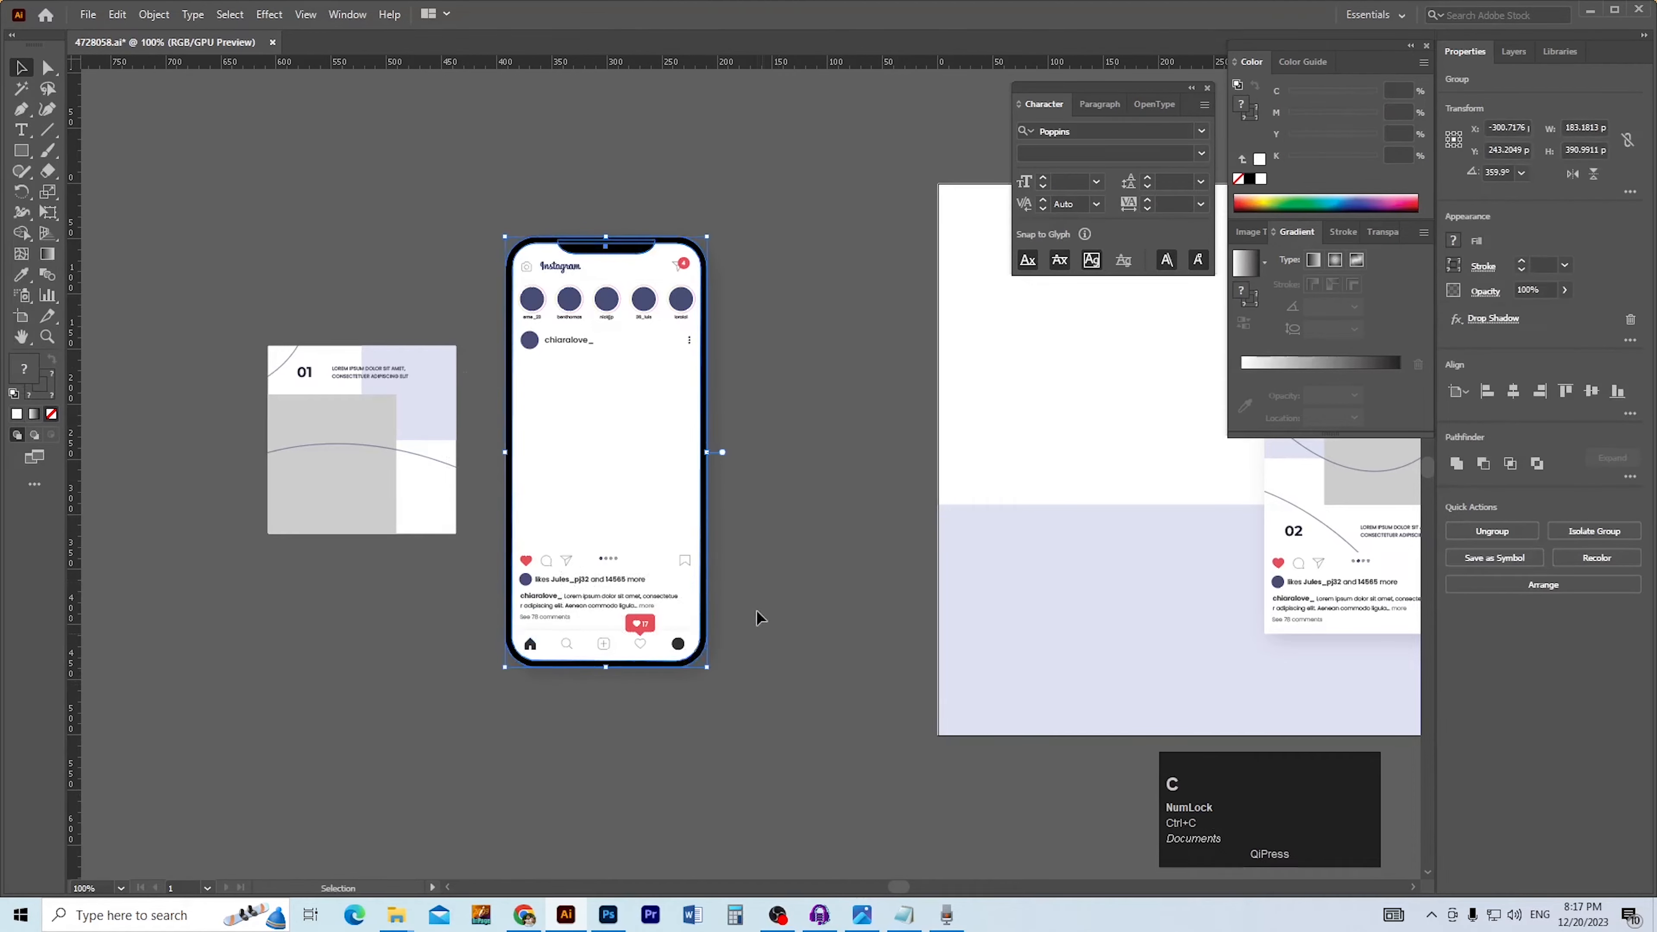
Switch to Photoshop and paste the copied phone as a Smart Object with Add to my current library enabled
{"action": "left_click", "coordinate": [608, 915]}
{"action": "key", "text": "ctrl+v"}
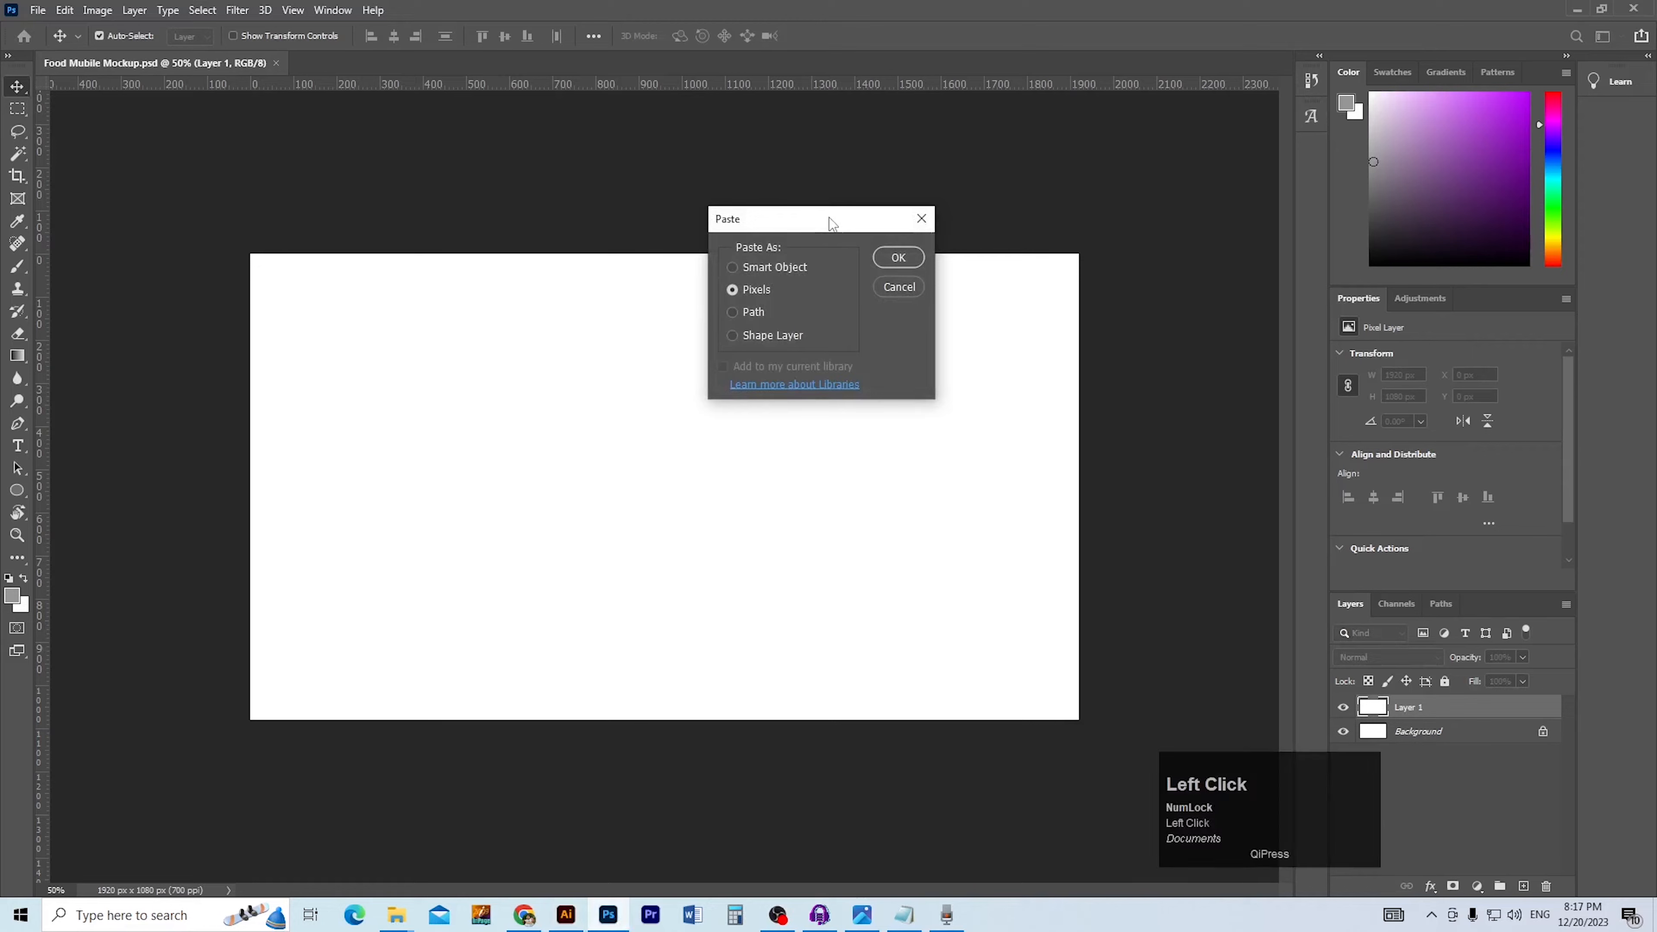
{"action": "left_click_drag", "start_coordinate": [830, 216], "coordinate": [785, 292]}
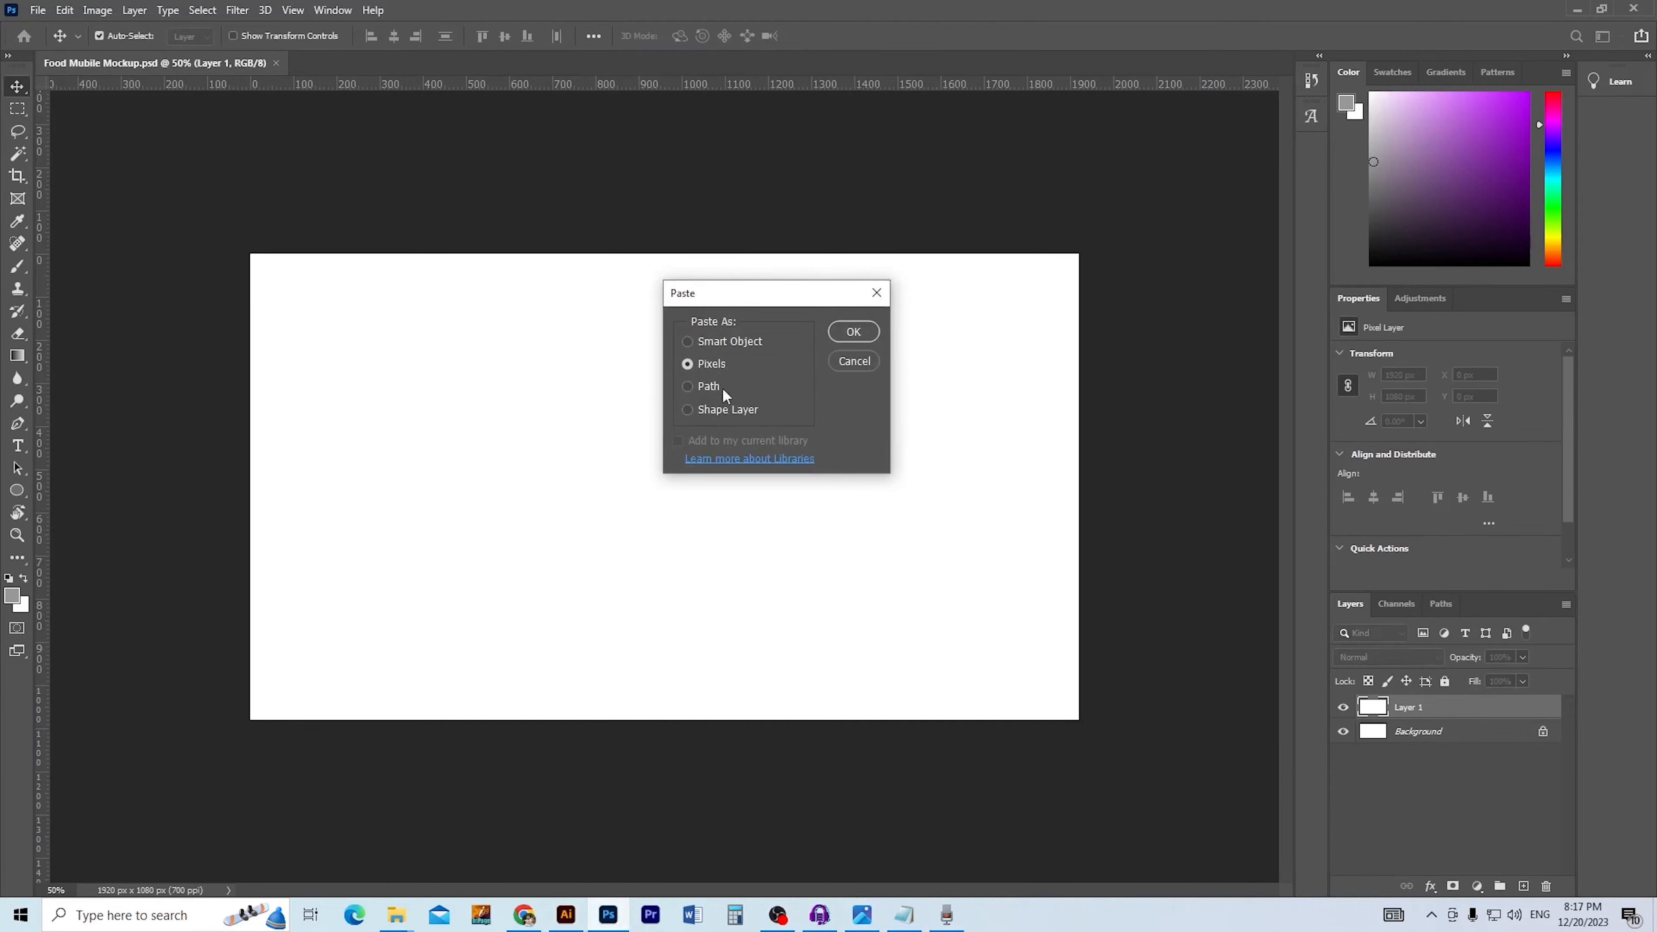
{"action": "left_click", "coordinate": [723, 346]}
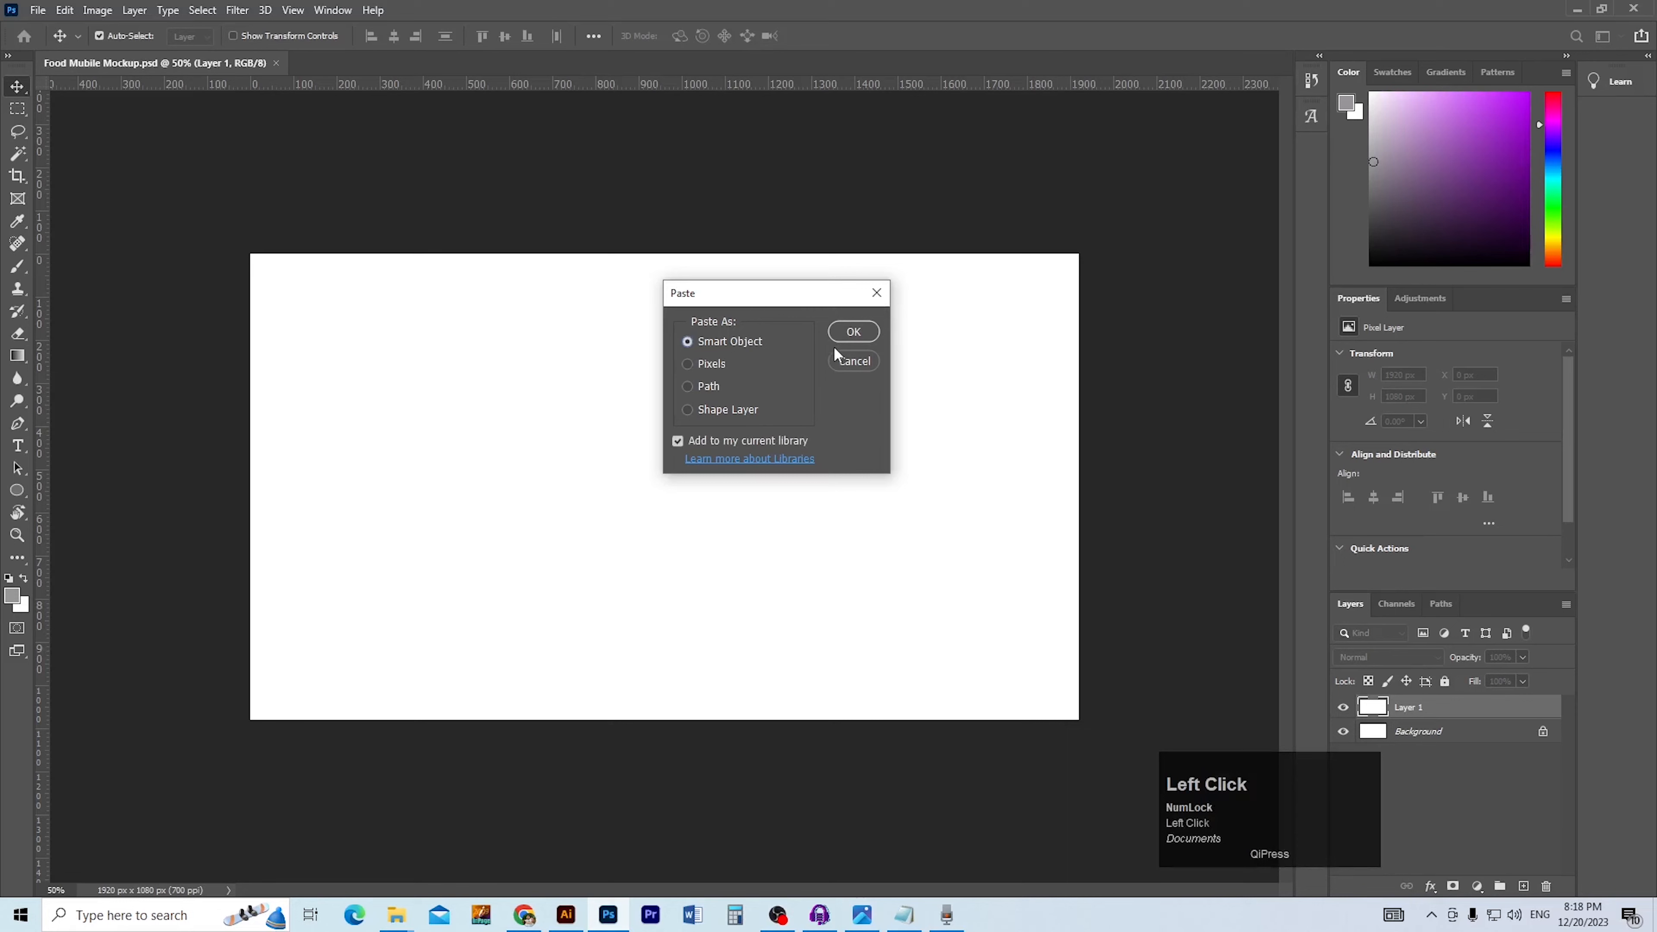
{"action": "left_click", "coordinate": [854, 332]}
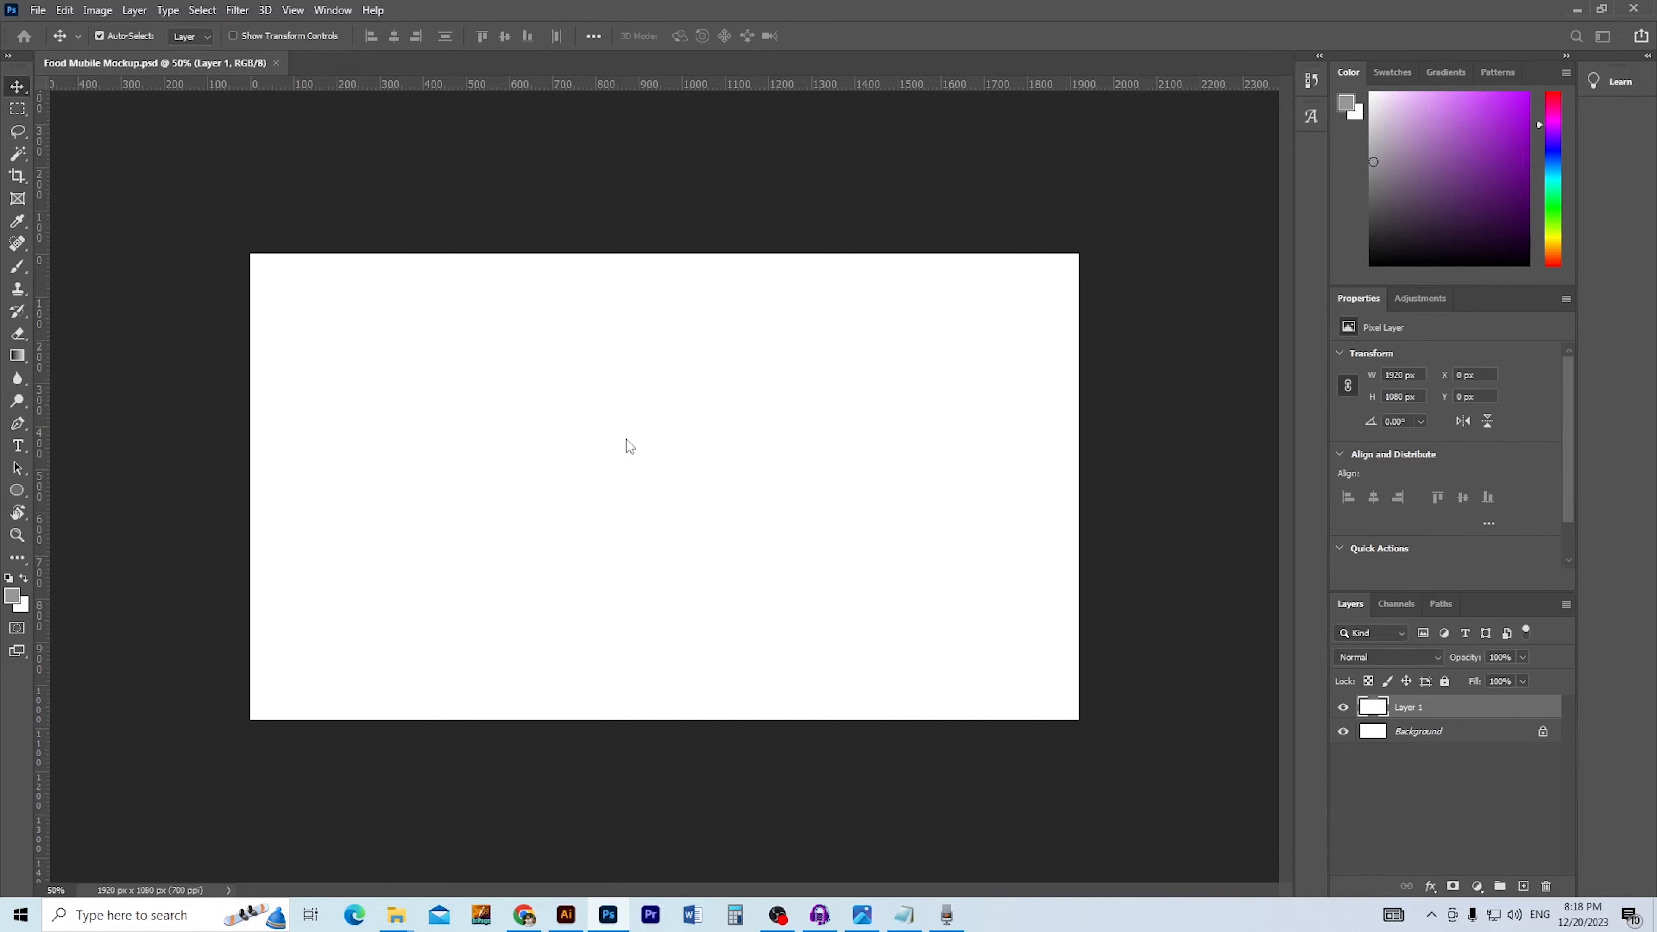
Scale the pasted phone to about 435 x 841 px and place it in the left part of the canvas
{"action": "left_click_drag", "start_coordinate": [665, 253], "coordinate": [665, 299]}
{"action": "key", "text": "Return"}
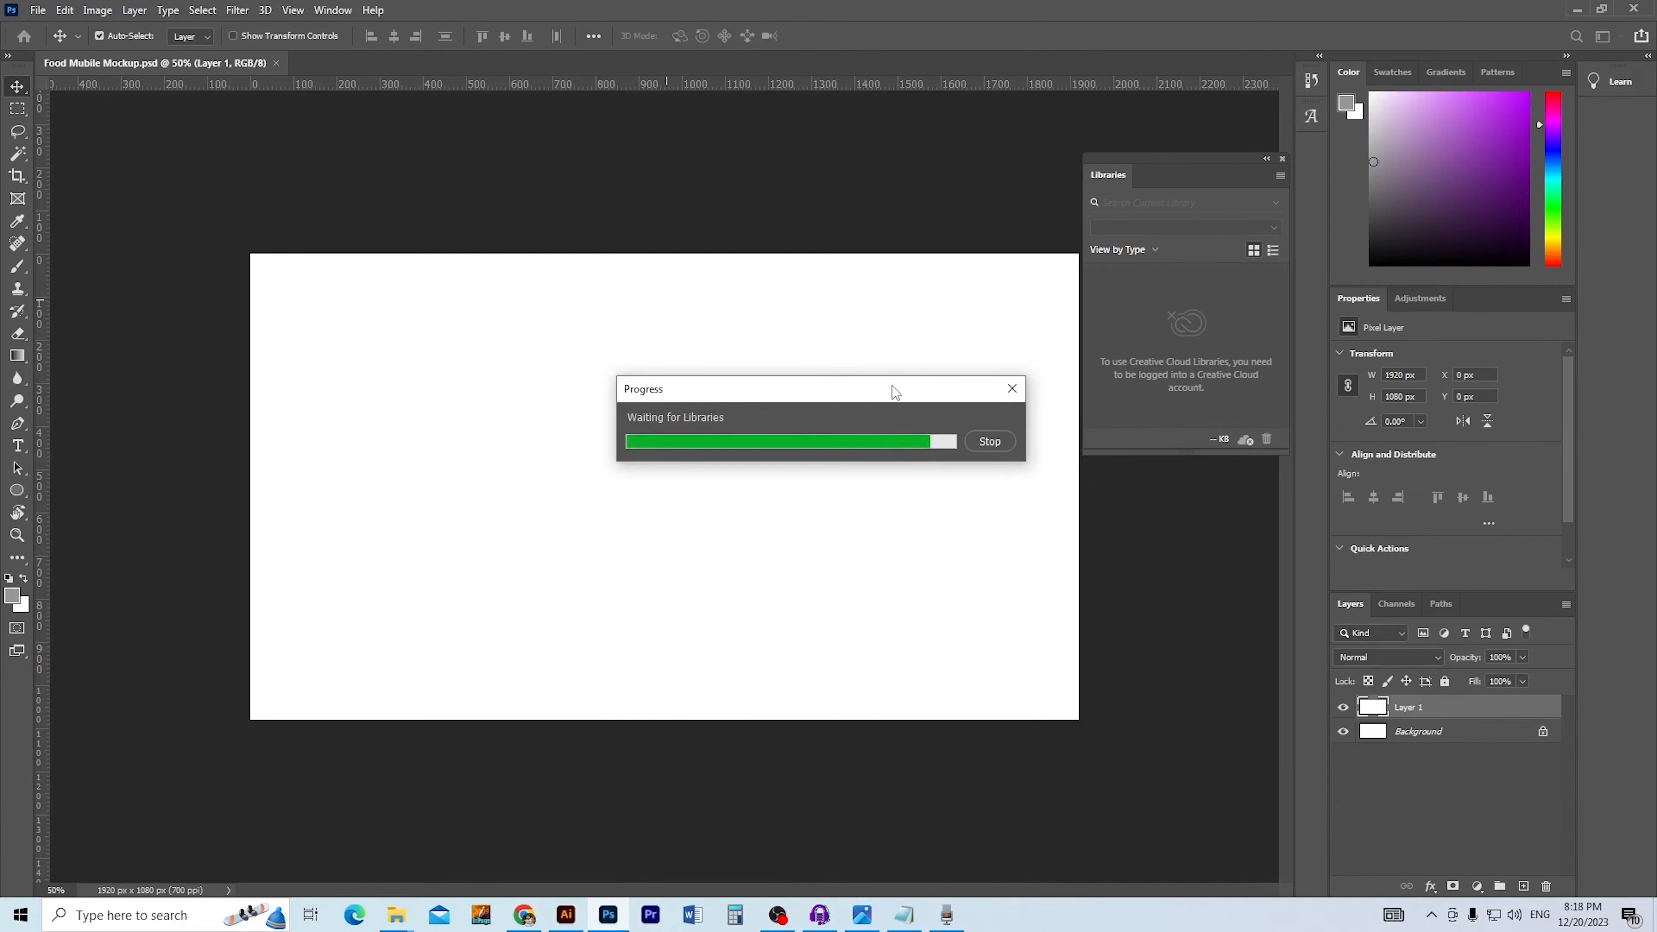
{"action": "left_click", "coordinate": [1010, 393]}
{"action": "left_click_drag", "start_coordinate": [656, 486], "coordinate": [629, 514]}
{"action": "left_click", "coordinate": [406, 517], "text": "ctrl"}
{"action": "left_click", "coordinate": [406, 517], "text": "ctrl"}
{"action": "left_click", "coordinate": [566, 521], "text": "ctrl"}
{"action": "left_click", "coordinate": [584, 534], "text": "ctrl+alt"}
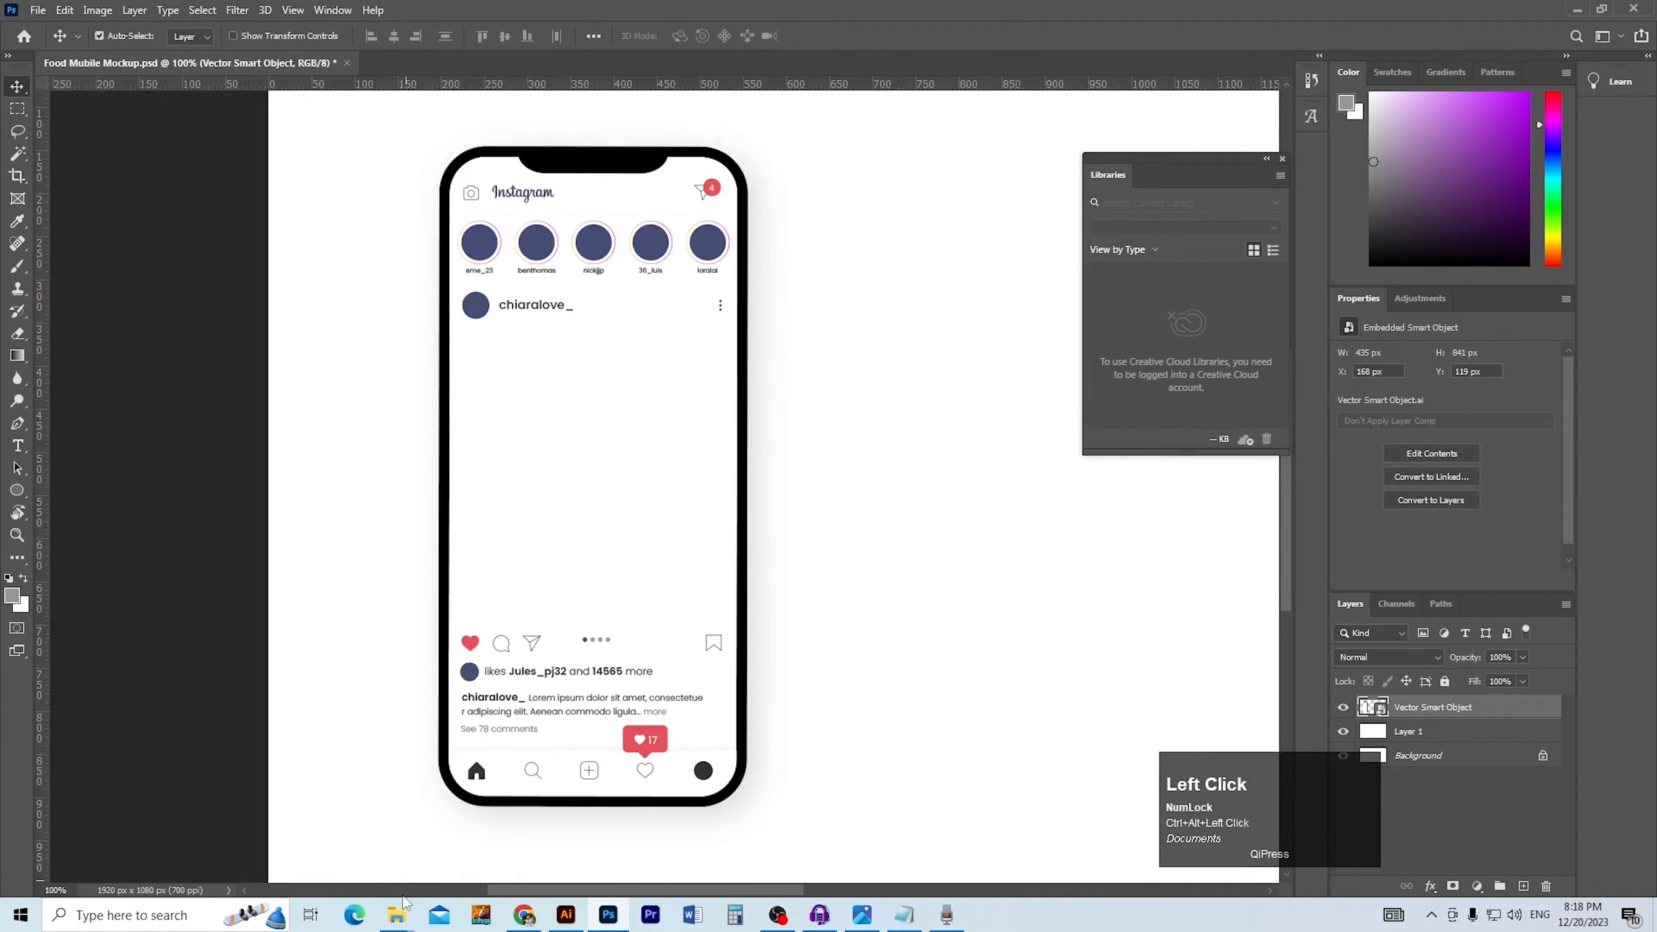
Place the Special Food Menu image from the MAIL folder into the mockup document
{"action": "mouse_move", "coordinate": [401, 908]}
{"action": "left_click", "coordinate": [163, 835]}
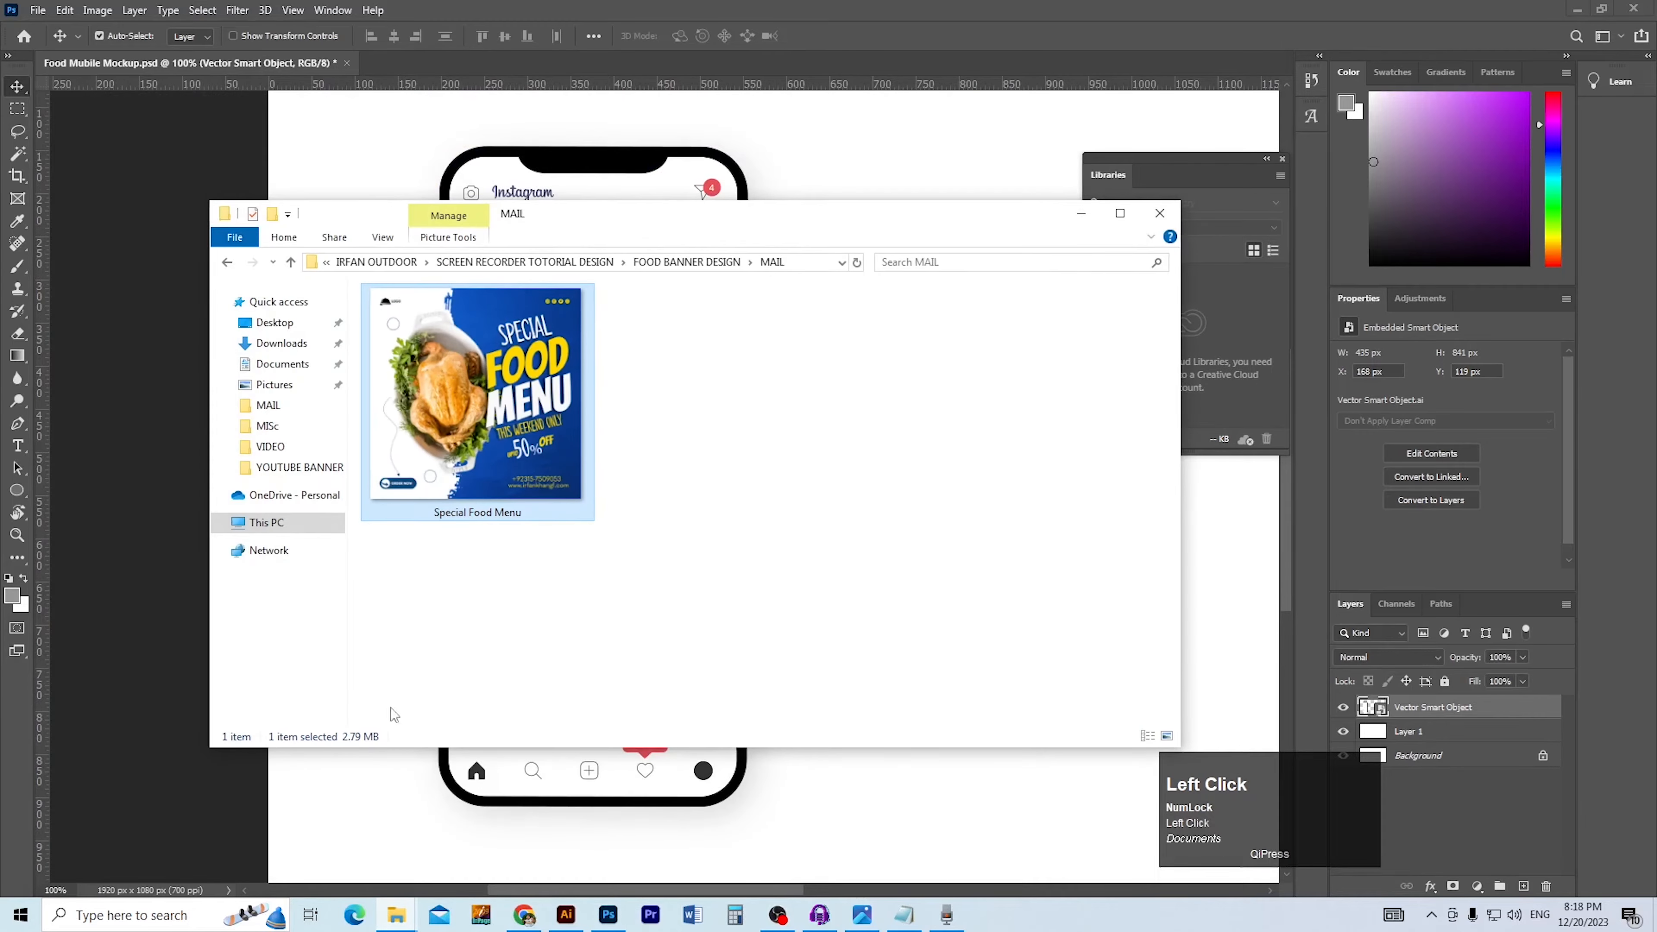
{"action": "left_click_drag", "start_coordinate": [624, 217], "coordinate": [767, 444]}
{"action": "left_click_drag", "start_coordinate": [630, 375], "coordinate": [632, 347]}
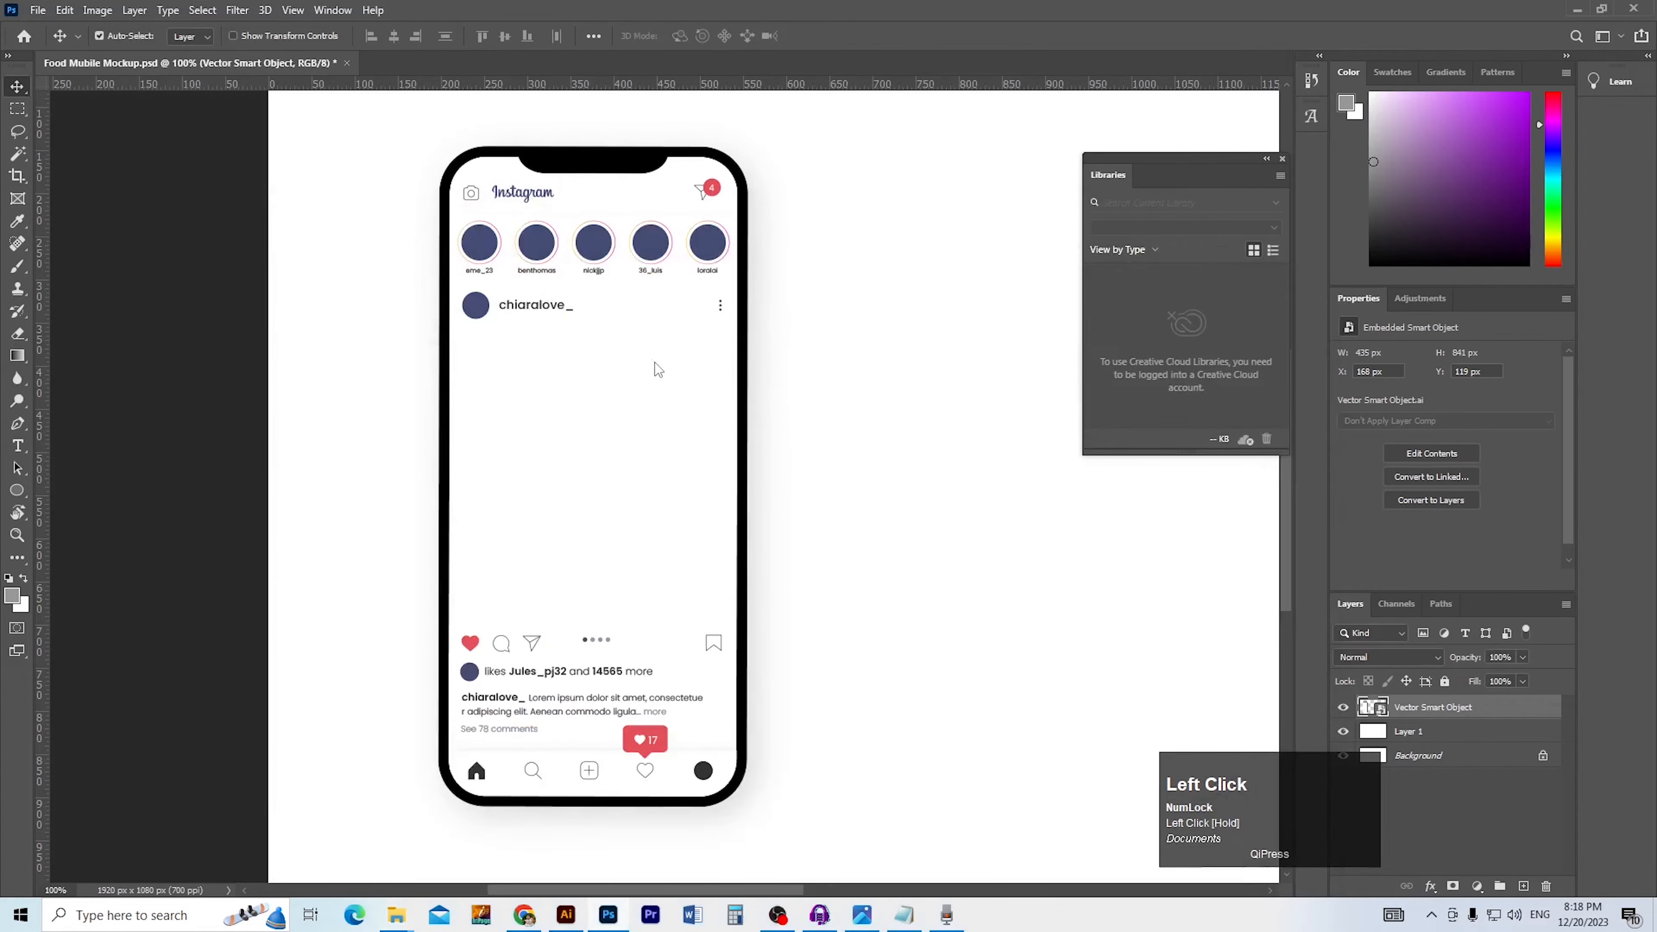
{"action": "key", "text": "Return"}
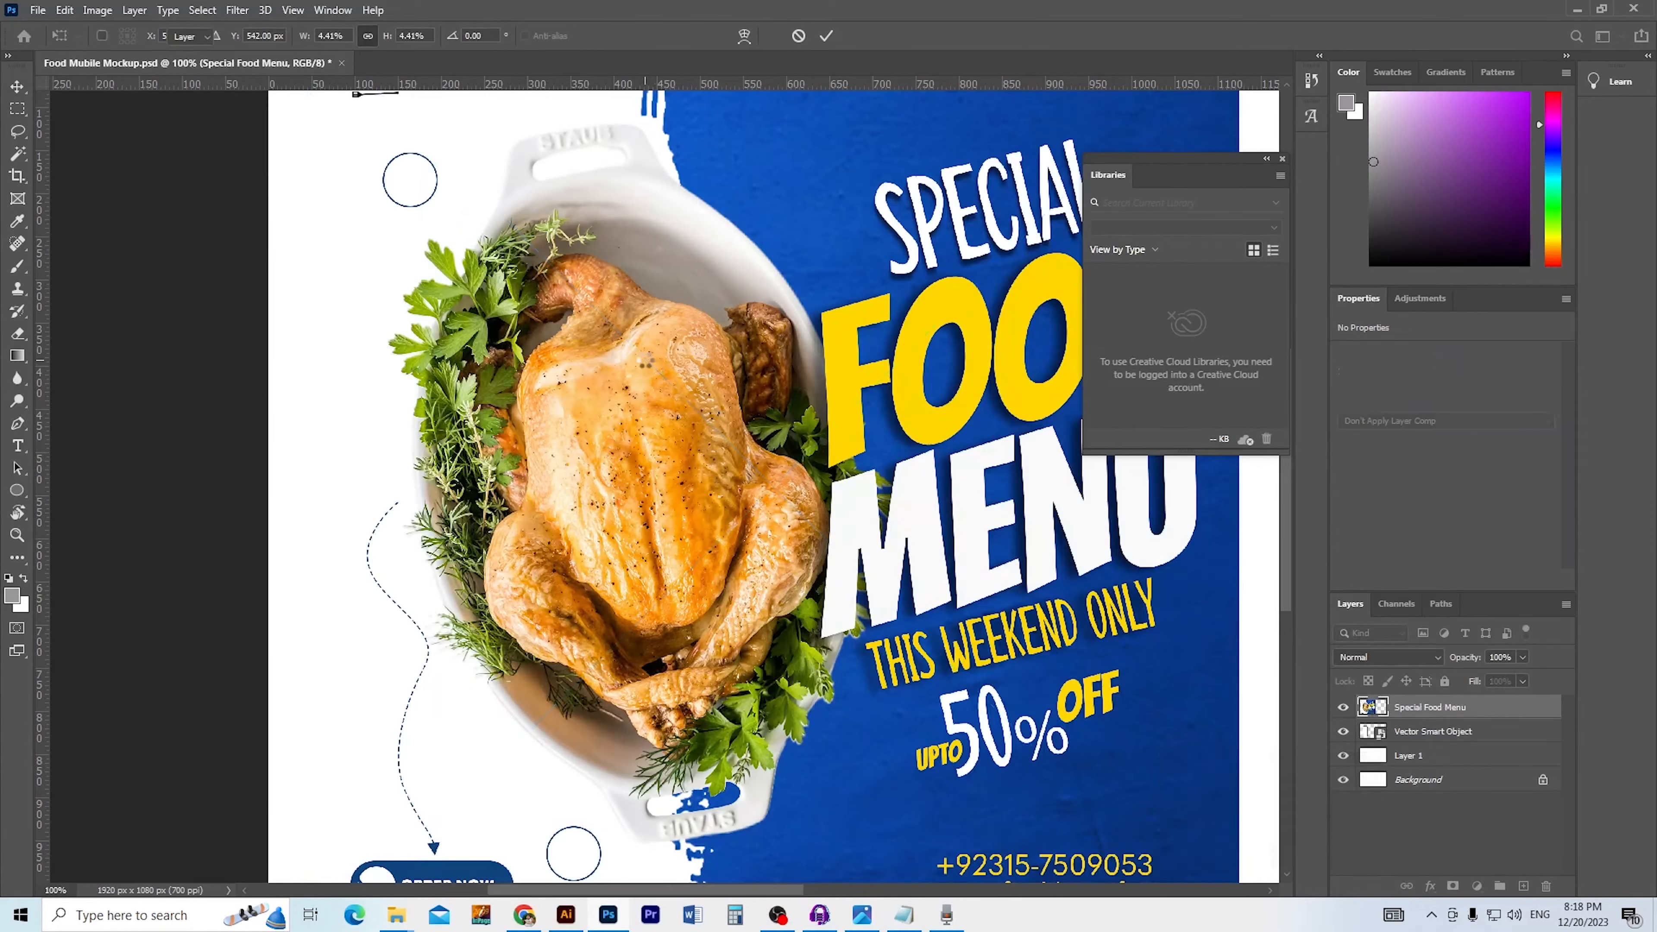
Scale the food menu image down to about 332 x 332 px and fit it into the phone's empty post area
{"action": "left_click", "coordinate": [765, 416], "text": "ctrl+alt"}
{"action": "key", "text": "ctrl+t"}
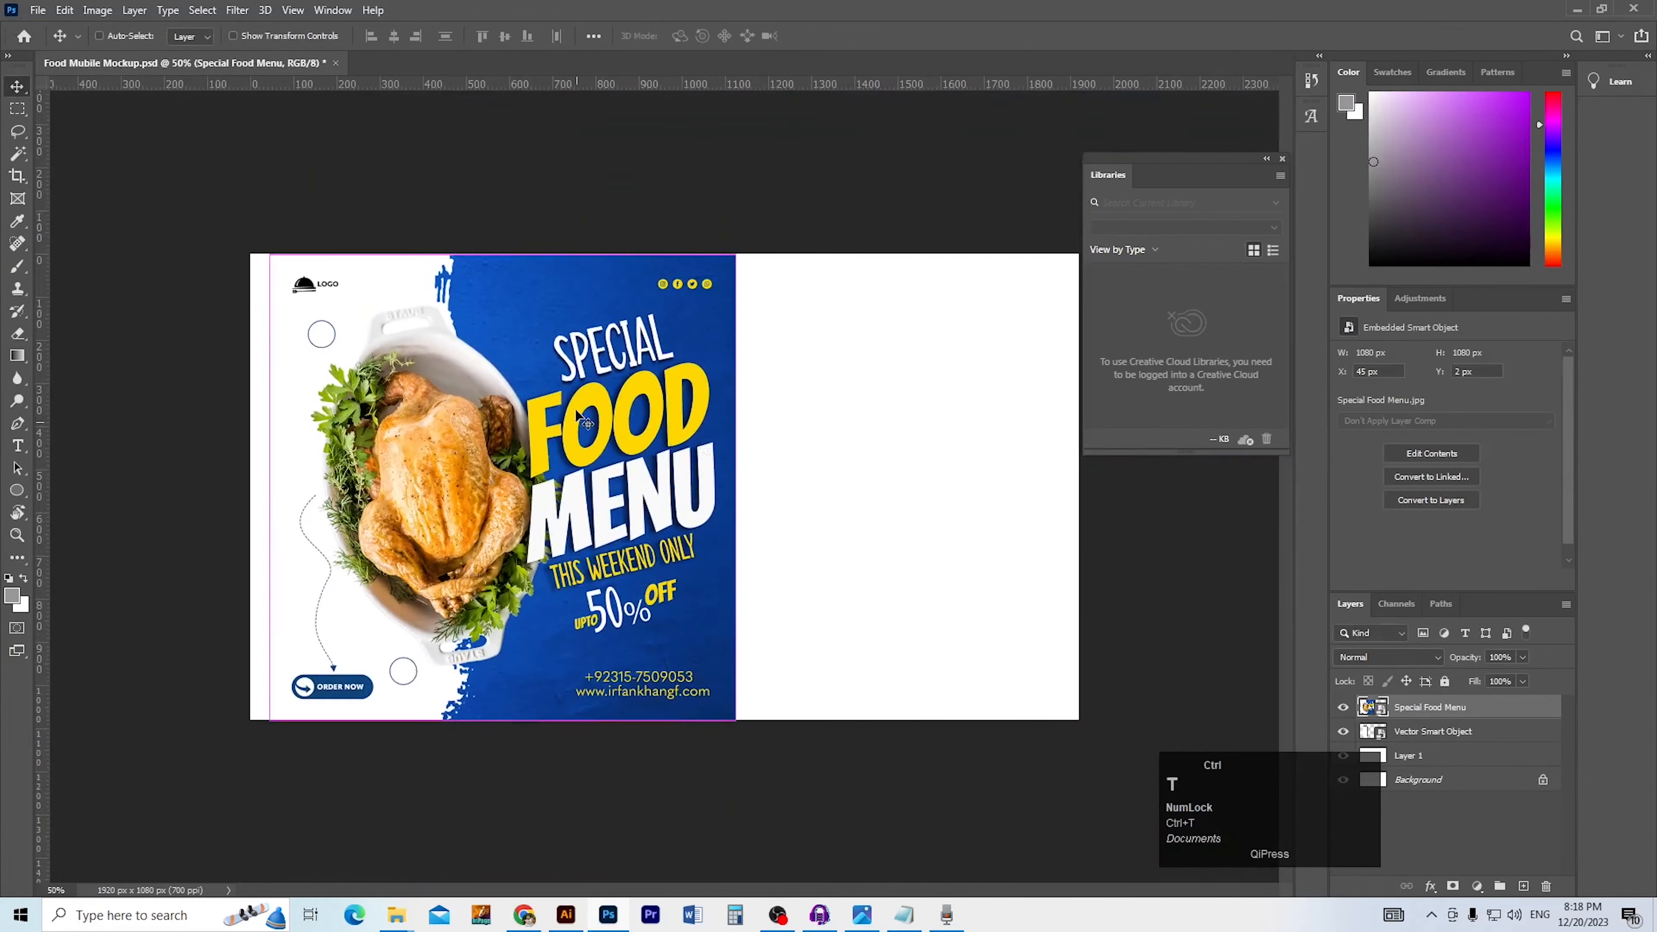
{"action": "left_click_drag", "start_coordinate": [504, 250], "coordinate": [505, 413]}
{"action": "key", "text": "Return"}
{"action": "left_click", "coordinate": [533, 480], "text": "ctrl"}
{"action": "left_click_drag", "start_coordinate": [552, 467], "coordinate": [650, 415]}
{"action": "left_click", "coordinate": [474, 480], "text": "ctrl"}
{"action": "left_click", "coordinate": [474, 481], "text": "ctrl"}
{"action": "left_click", "coordinate": [559, 477], "text": "ctrl+alt"}
{"action": "key", "text": "v"}
{"action": "left_click_drag", "start_coordinate": [599, 487], "coordinate": [637, 435]}
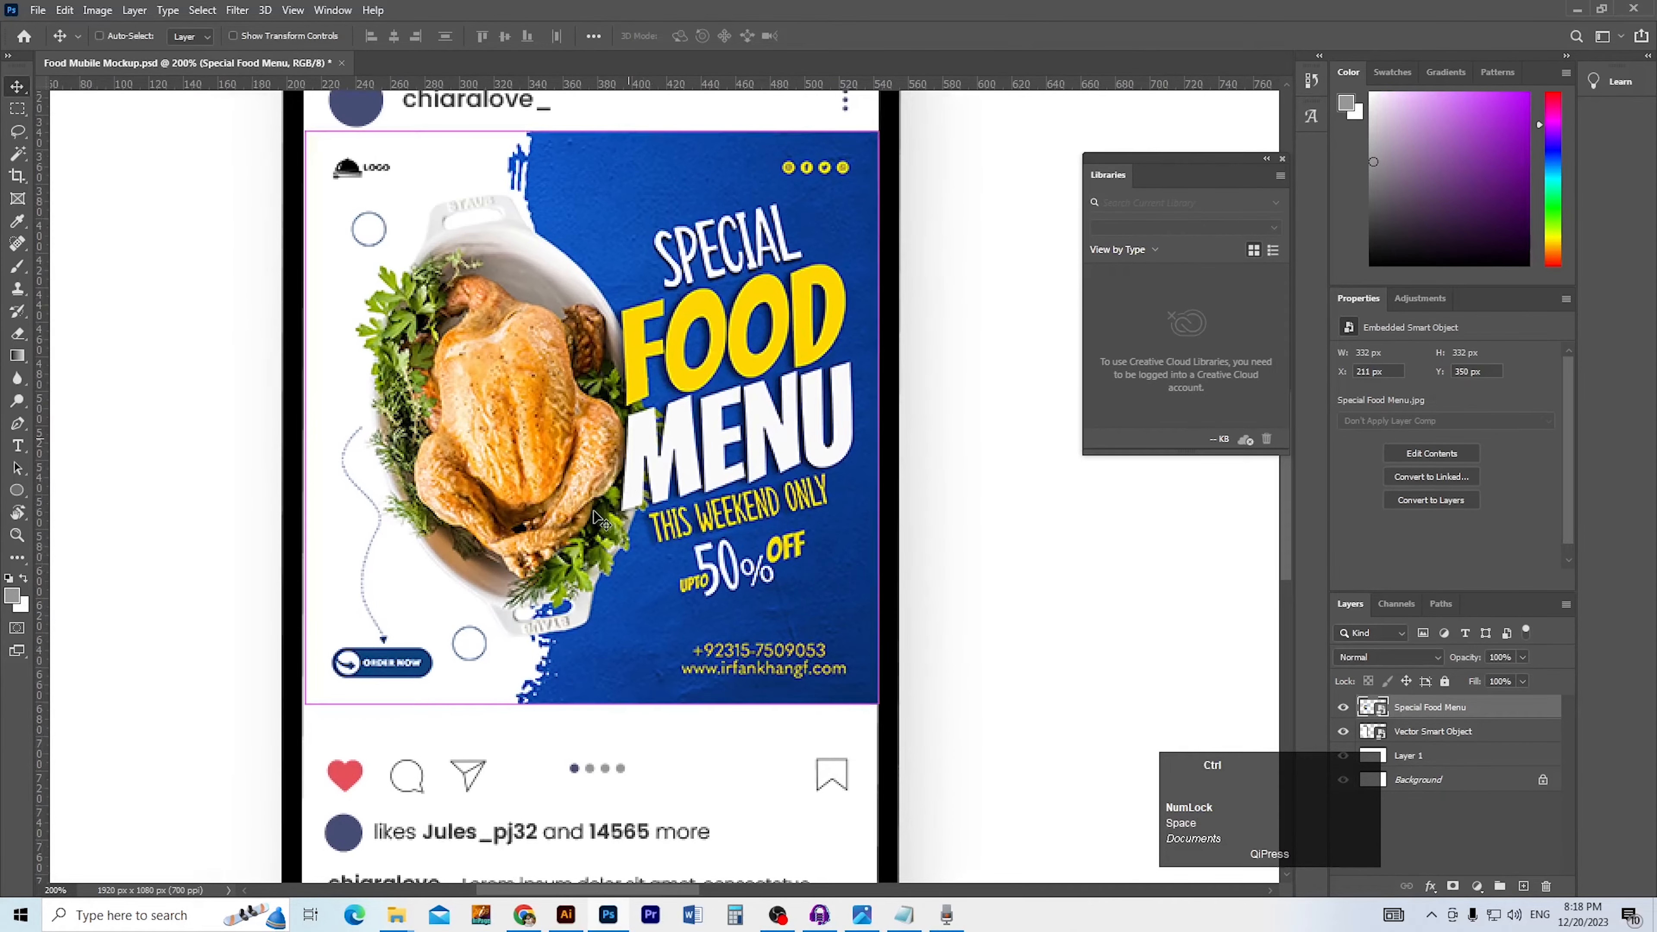
Fine-tune the food menu image to 333 x 333 px so it spans the full width of the phone's screen
{"action": "key", "text": "t"}
{"action": "key", "text": "v"}
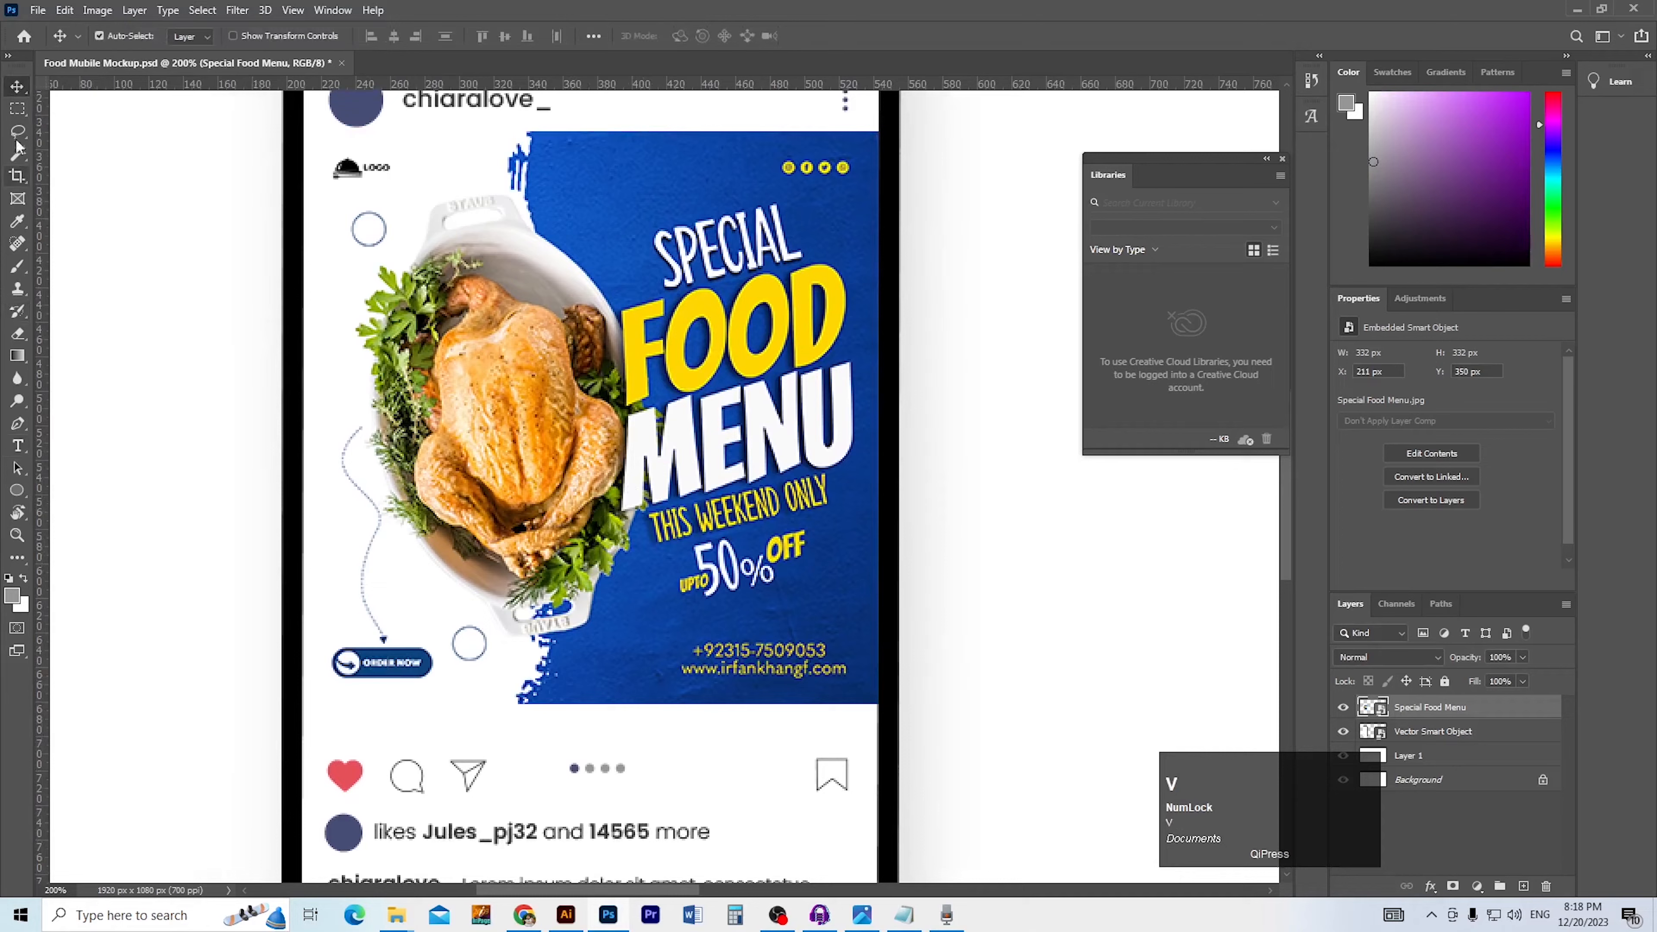
{"action": "key", "text": "ctrl+t"}
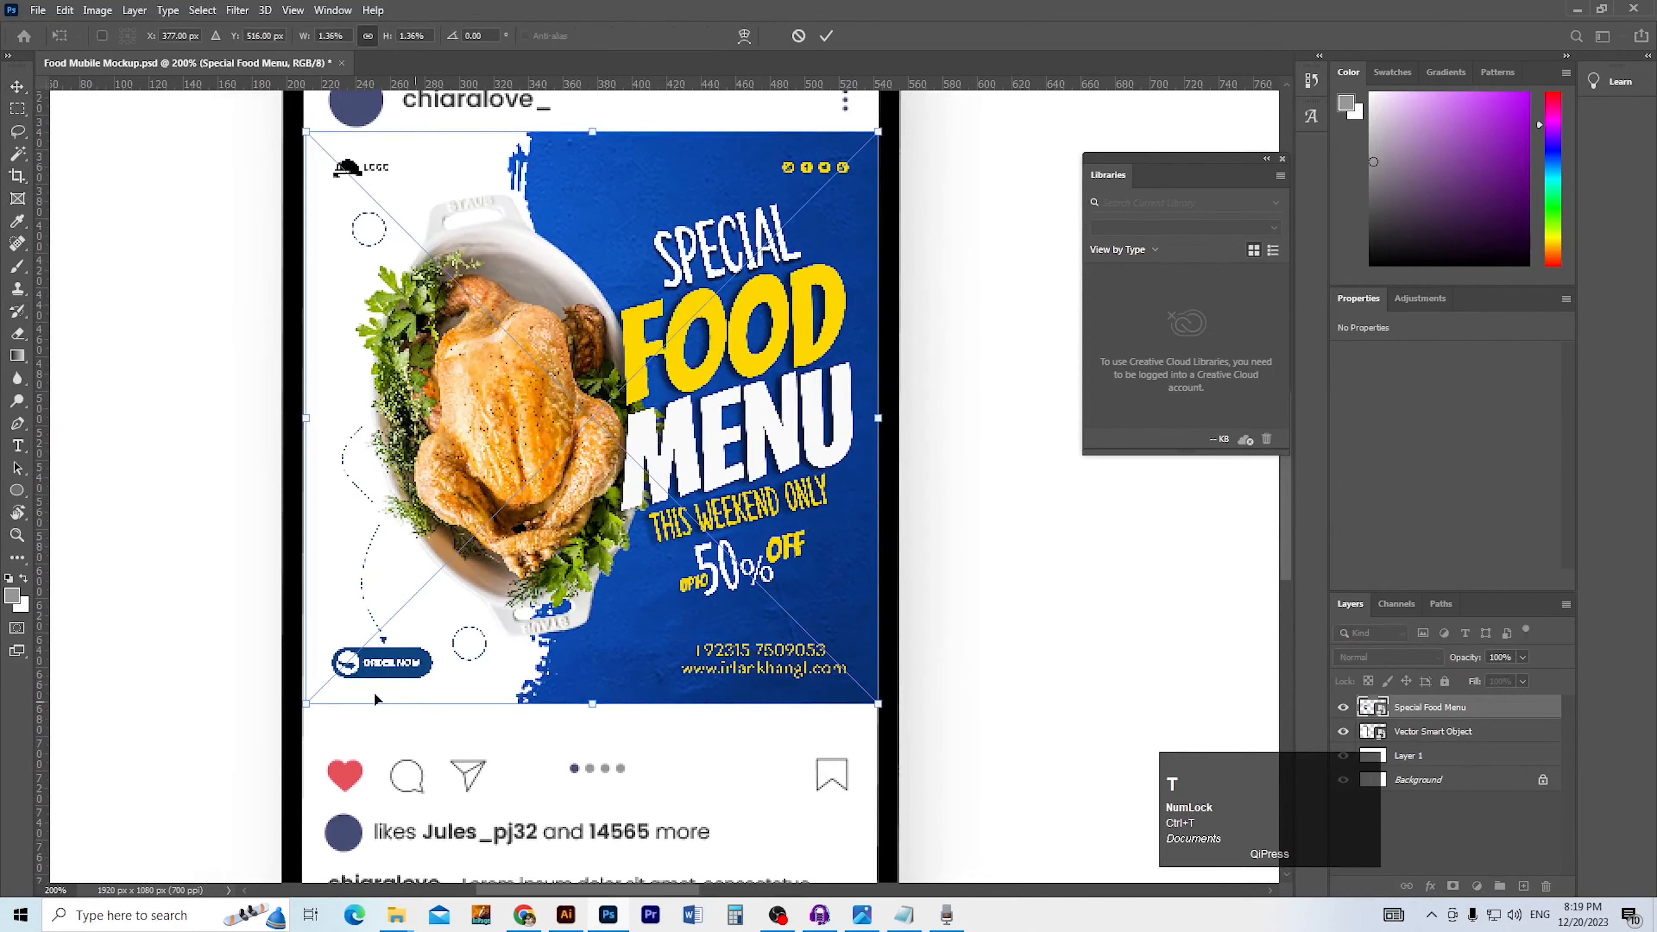
{"action": "left_click_drag", "start_coordinate": [308, 708], "coordinate": [297, 710]}
{"action": "key", "text": "ctrl+z"}
{"action": "key", "text": "Return"}
{"action": "left_click", "coordinate": [630, 495], "text": "ctrl+alt"}
{"action": "left_click", "coordinate": [629, 495], "text": "ctrl+alt"}
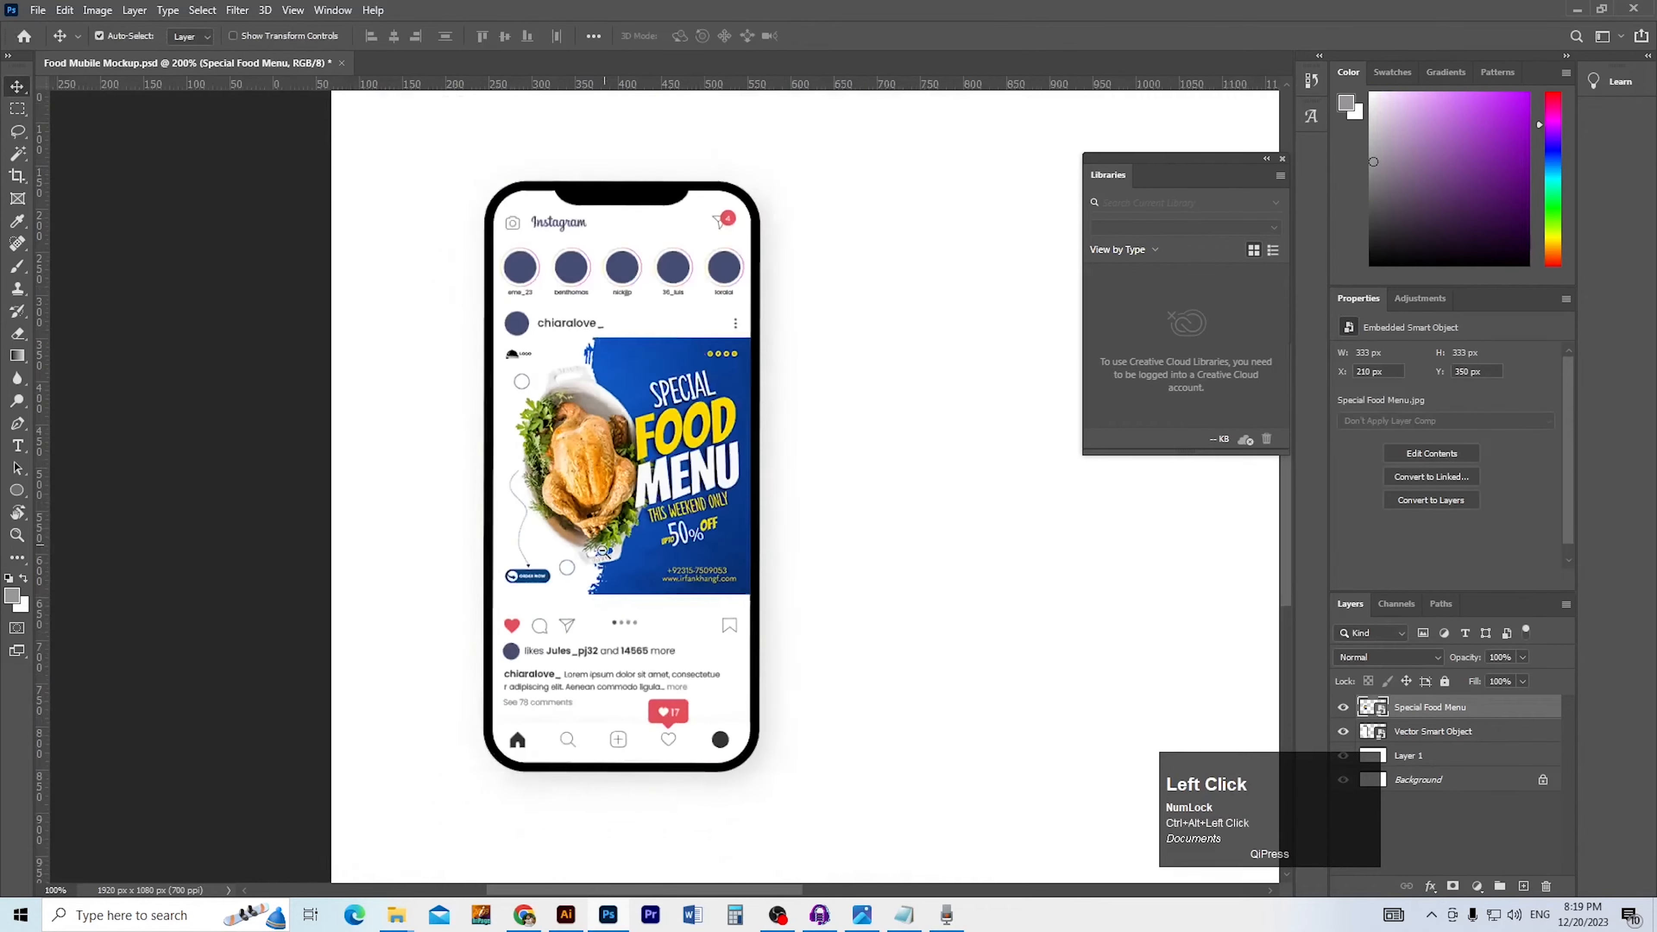
Inspect how the food menu image fits inside the phone's screen, up close and on the whole canvas
{"action": "left_click", "coordinate": [338, 538], "text": "ctrl"}
{"action": "left_click", "coordinate": [313, 480], "text": "ctrl"}
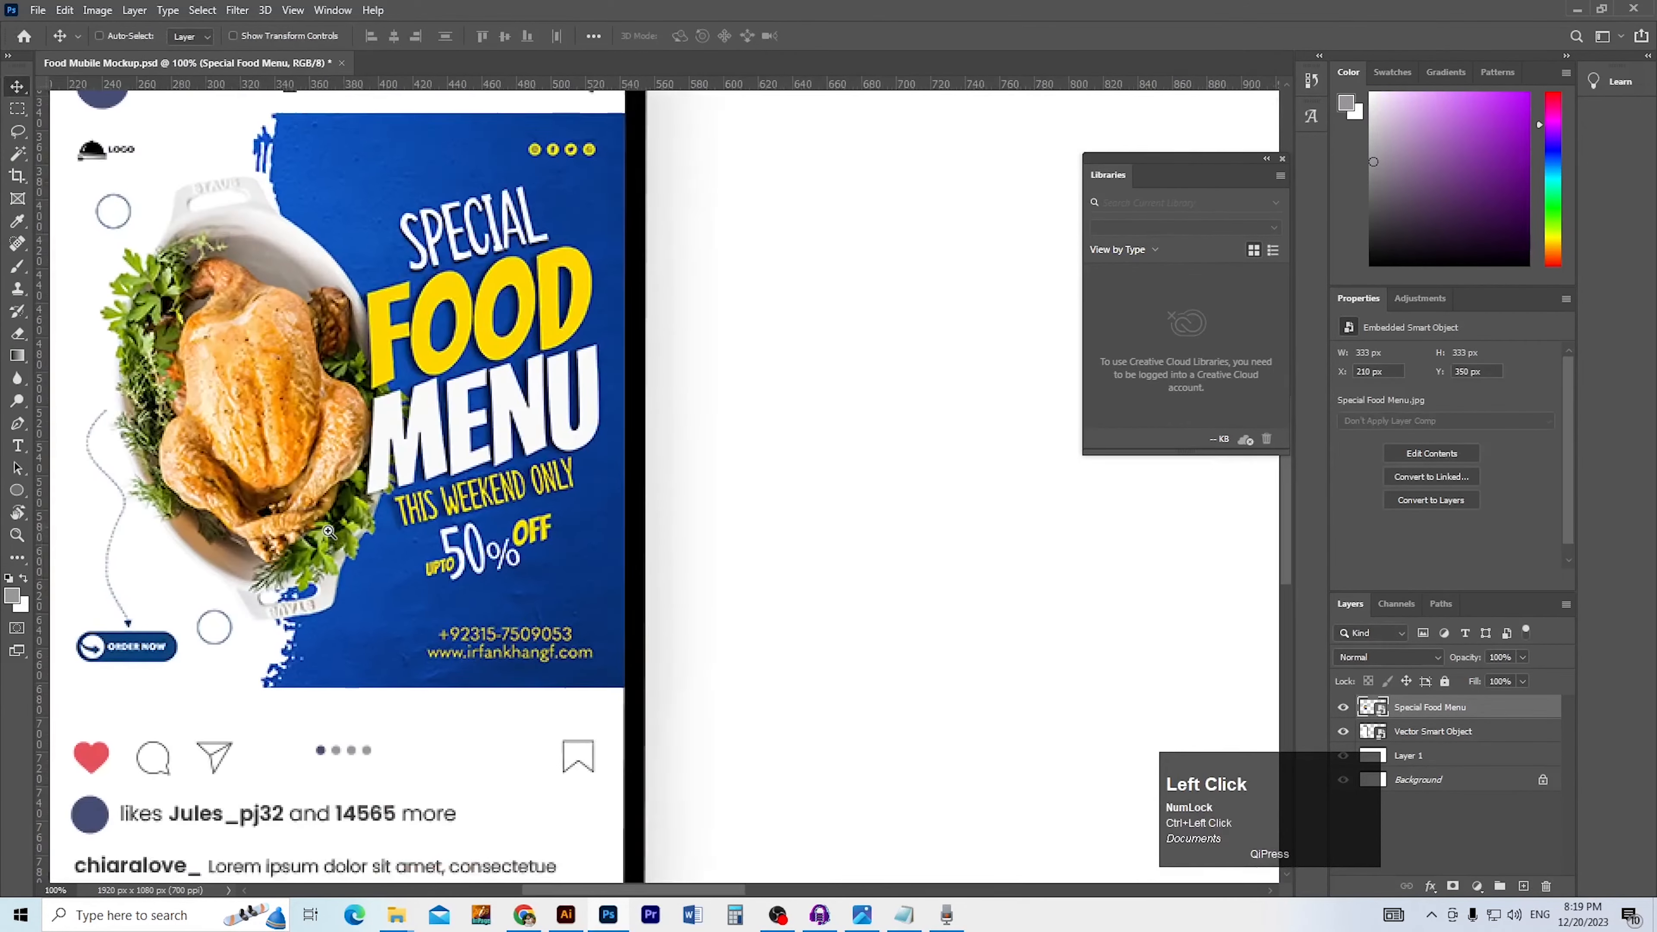
{"action": "left_click_drag", "start_coordinate": [347, 484], "coordinate": [404, 486]}
{"action": "left_click", "coordinate": [405, 486], "text": "ctrl+alt"}
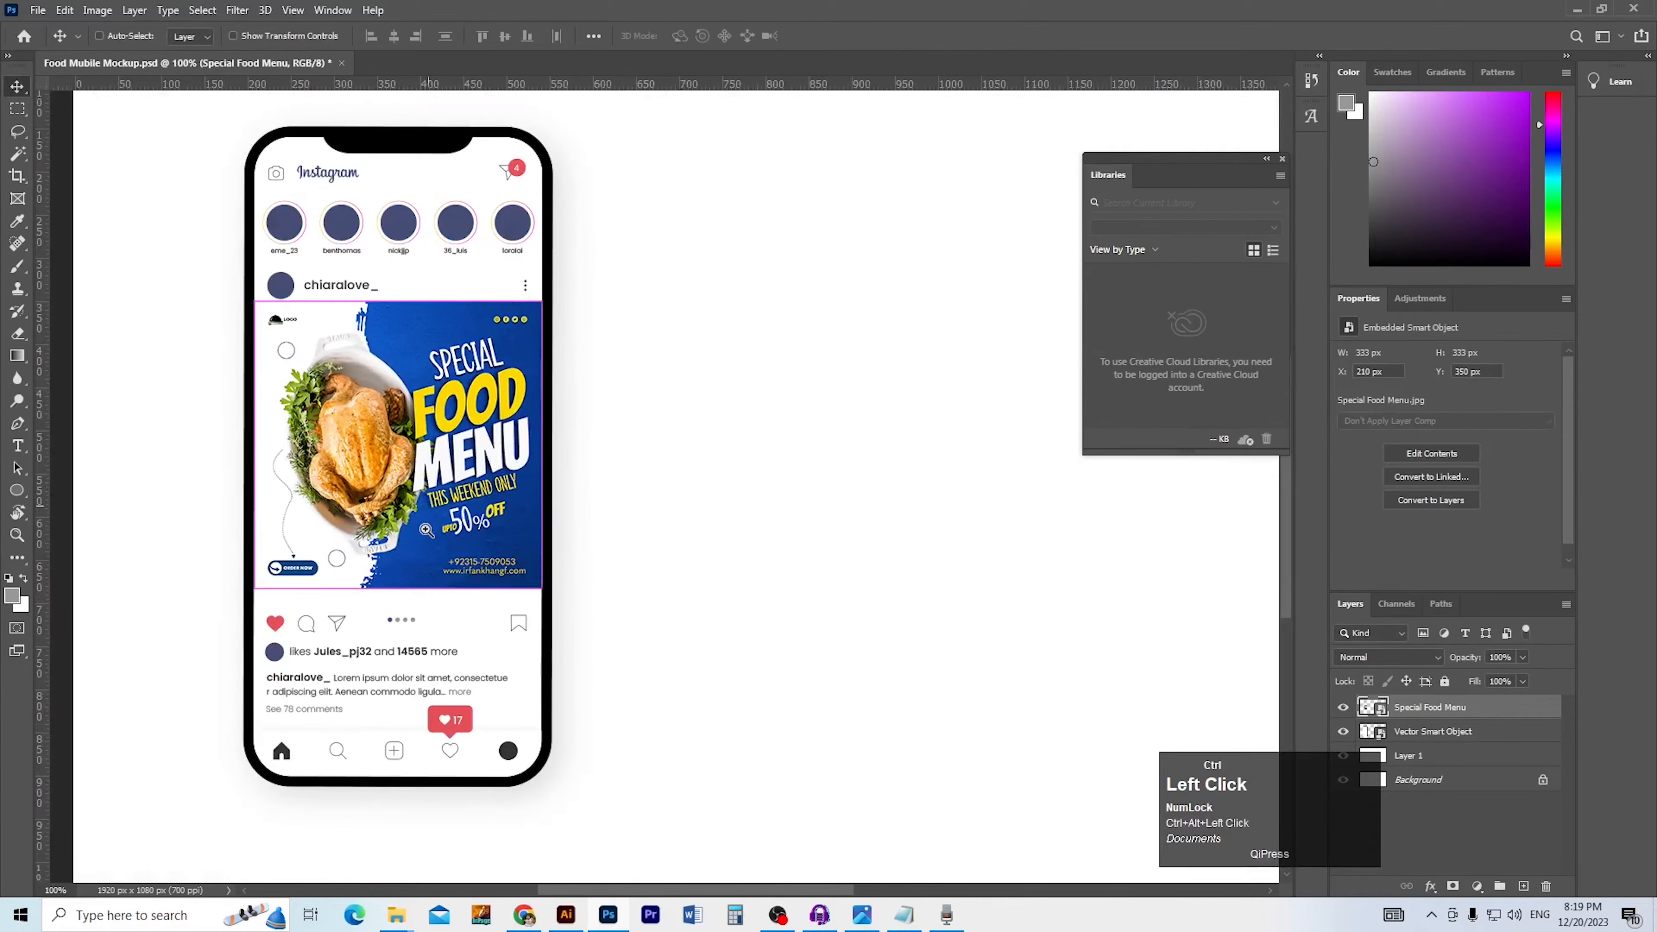
{"action": "left_click", "coordinate": [424, 532], "text": "ctrl+alt"}
{"action": "key", "text": "s"}
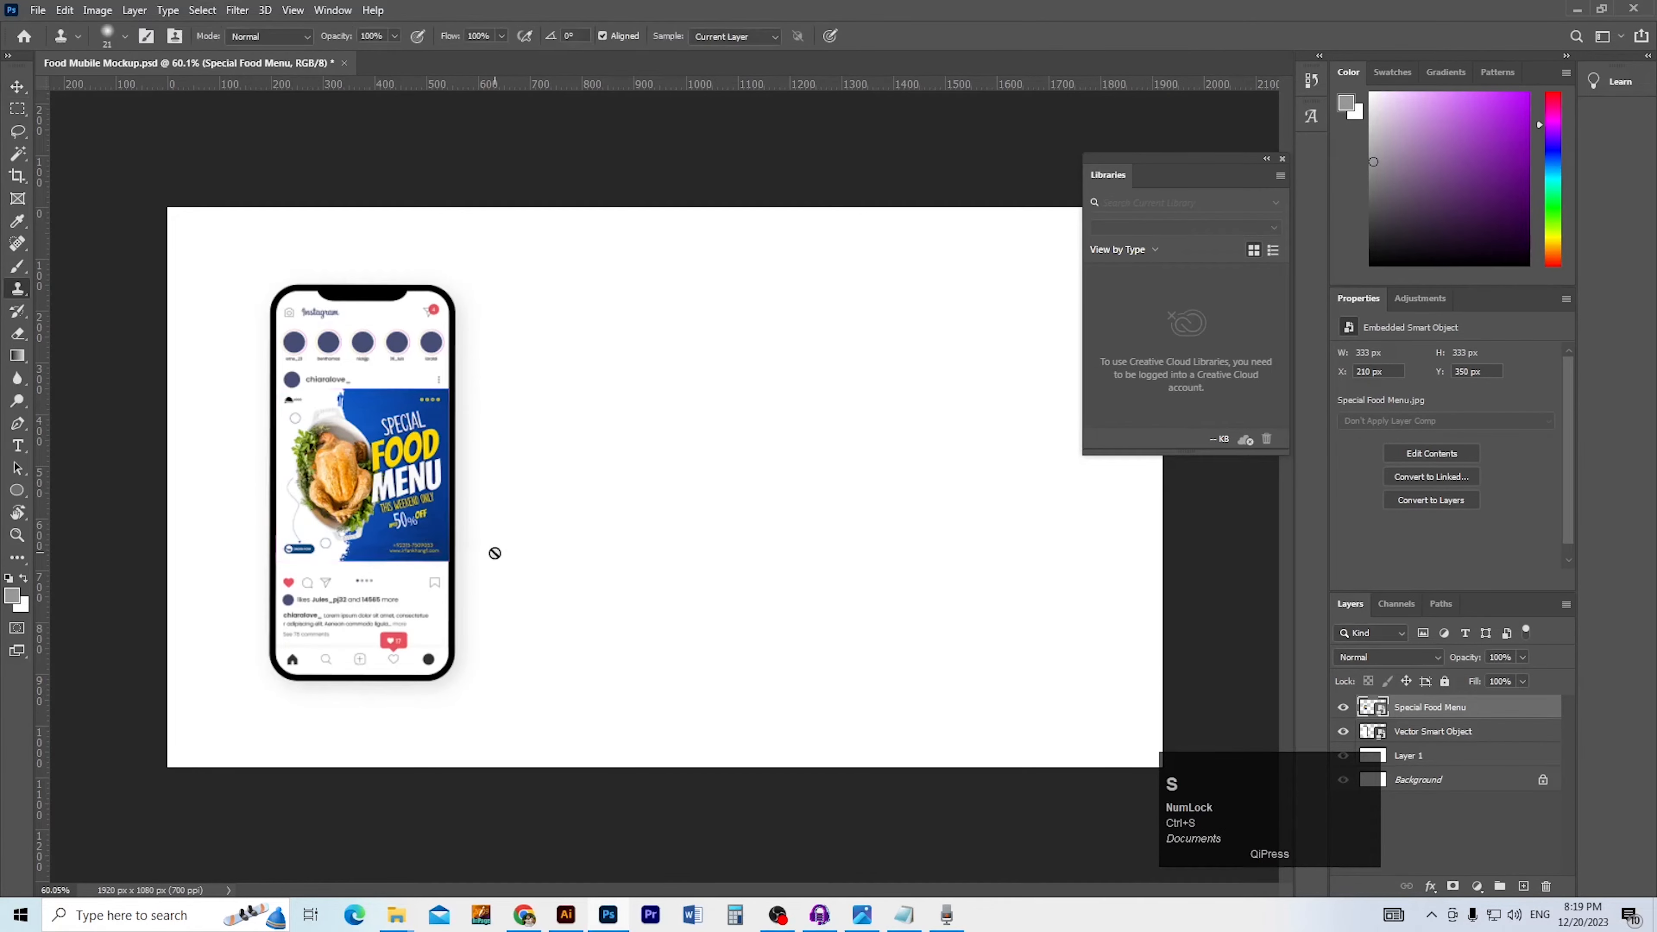
{"action": "key", "text": "v"}
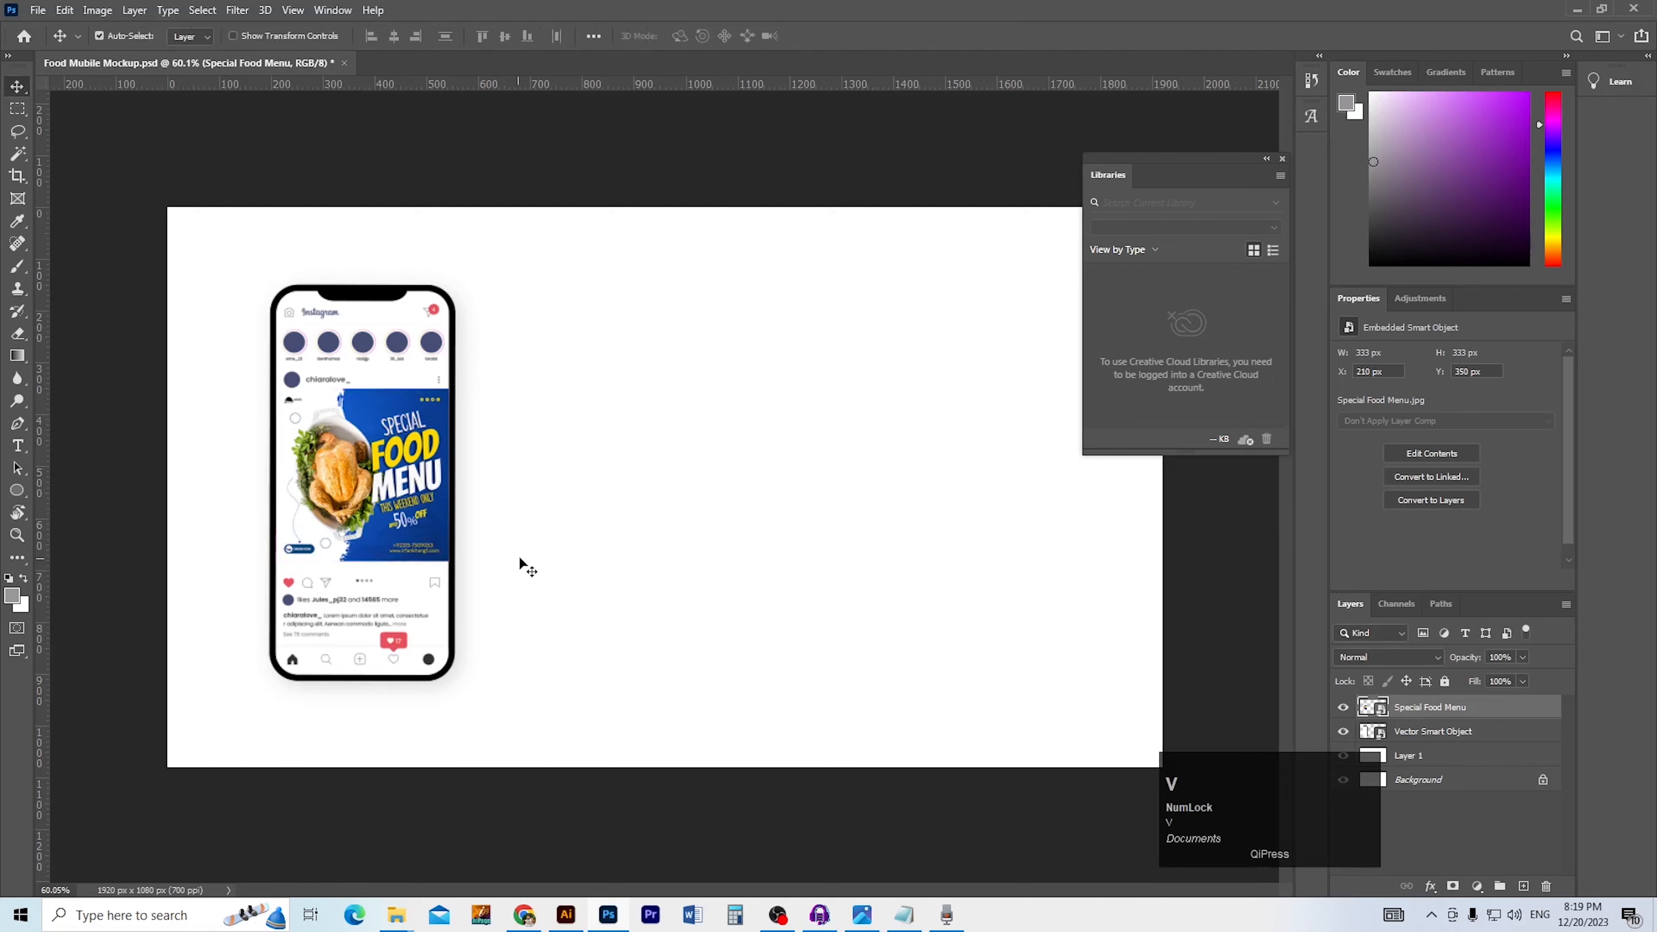
{"action": "left_click", "coordinate": [522, 568], "text": "ctrl"}
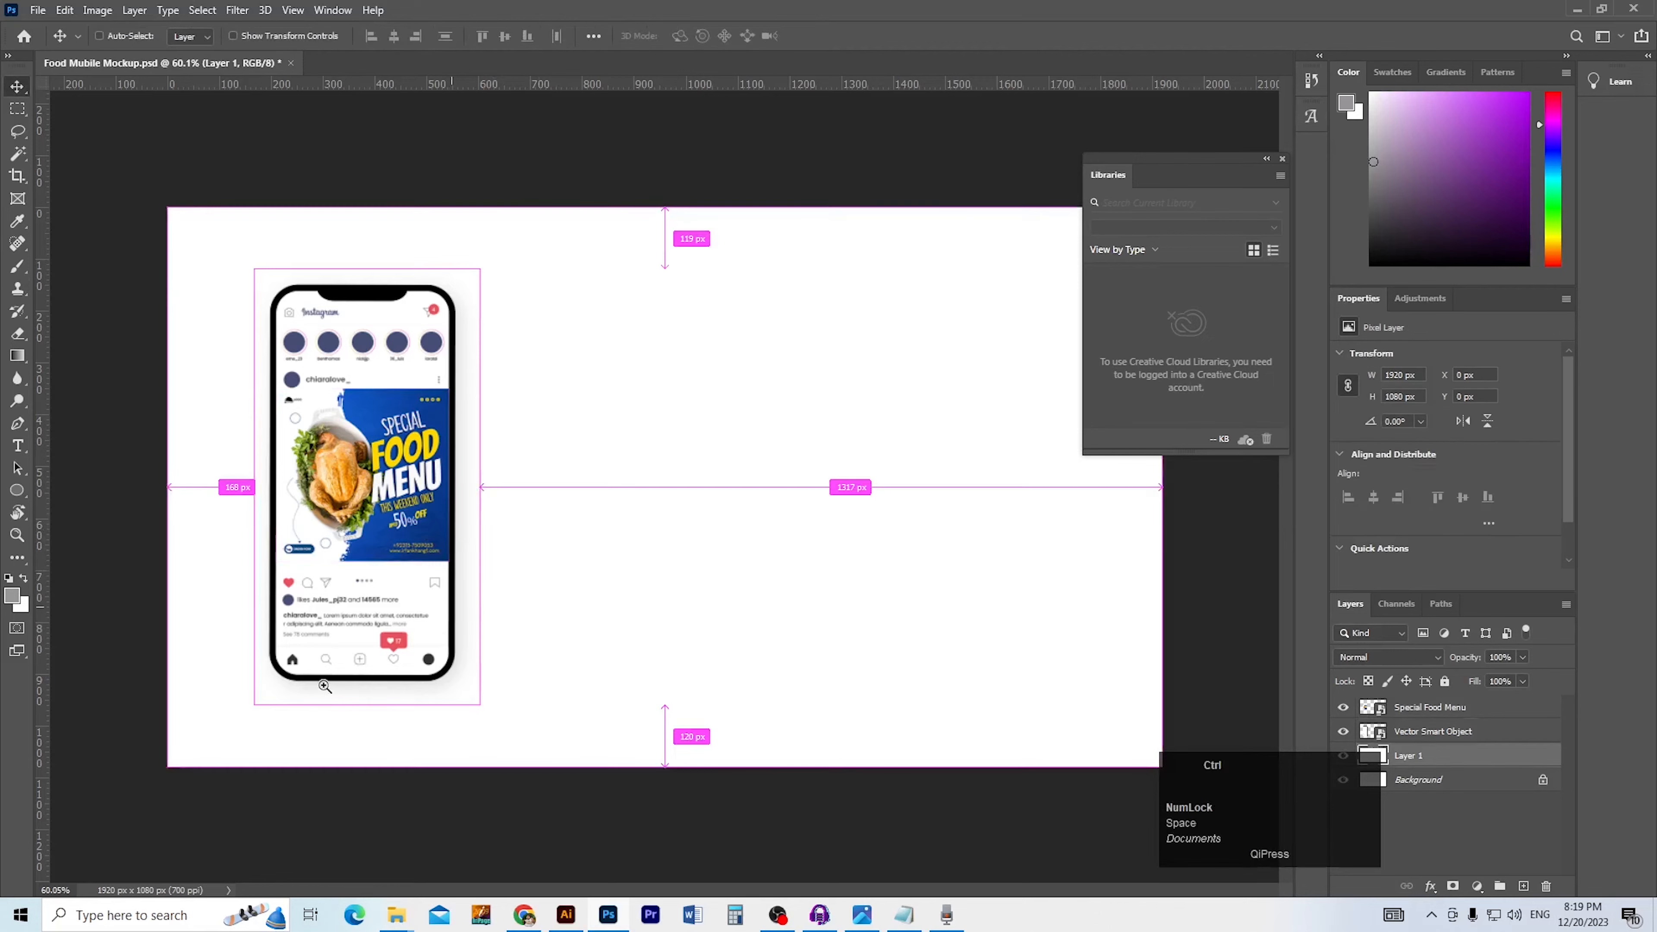
Add a new empty layer directly above the phone's Vector Smart Object layer
{"action": "left_click", "coordinate": [359, 597], "text": "ctrl"}
{"action": "left_click", "coordinate": [348, 625], "text": "ctrl"}
{"action": "left_click_drag", "start_coordinate": [356, 640], "coordinate": [494, 596]}
{"action": "left_click_drag", "start_coordinate": [485, 694], "coordinate": [475, 667]}
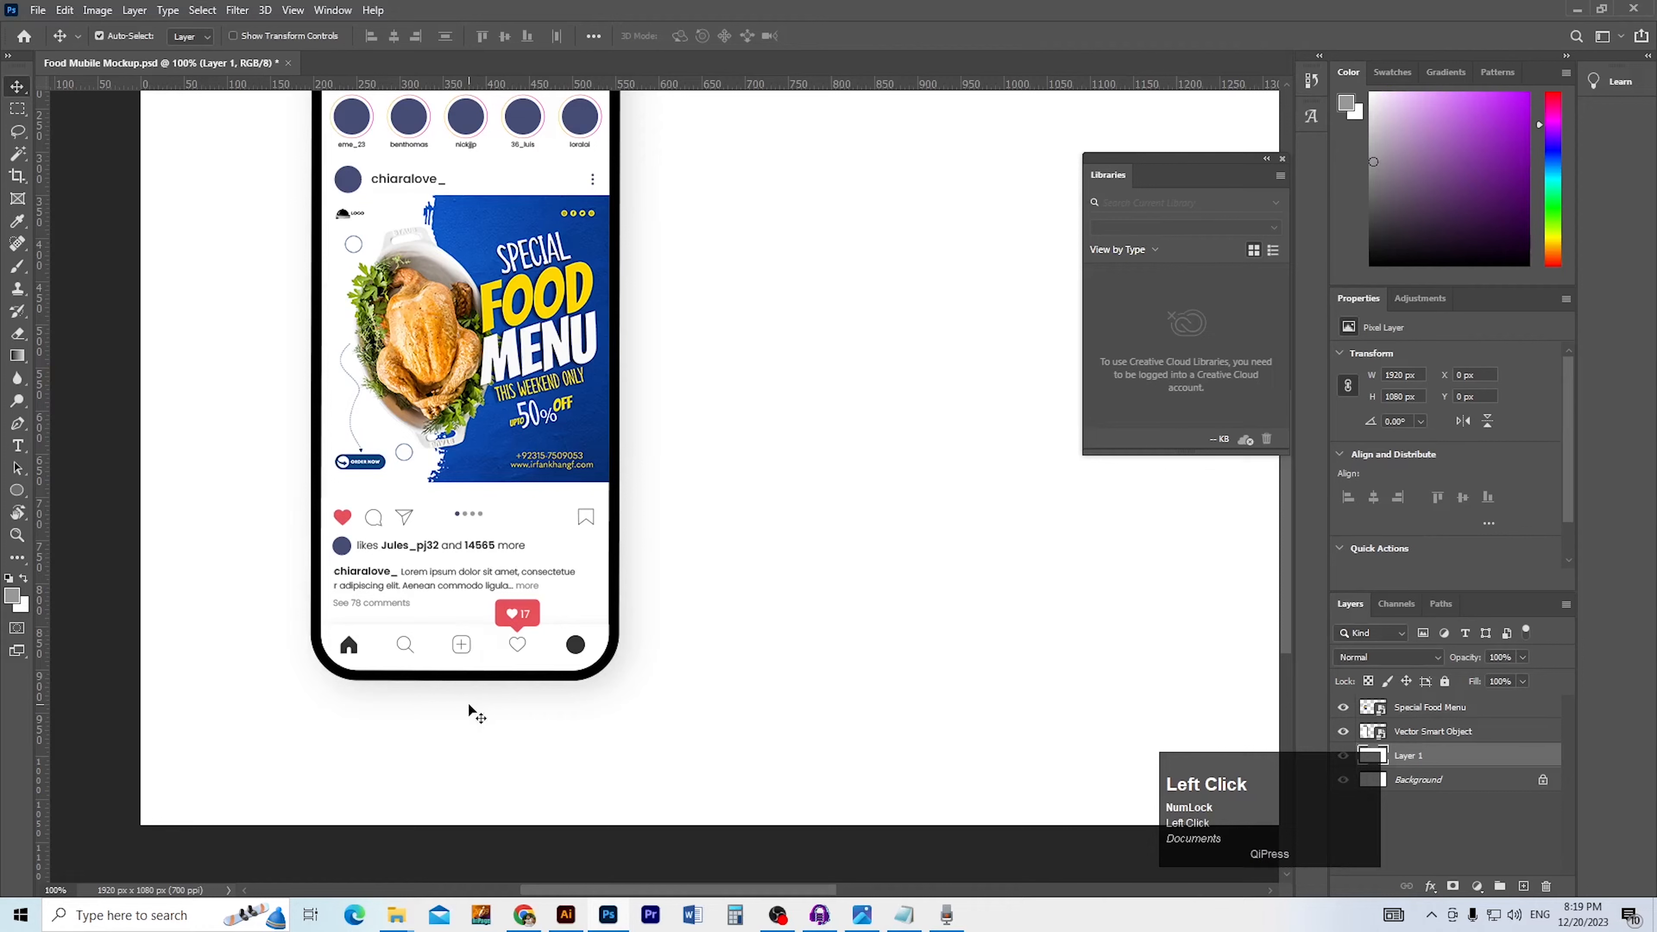
{"action": "left_click", "coordinate": [511, 655]}
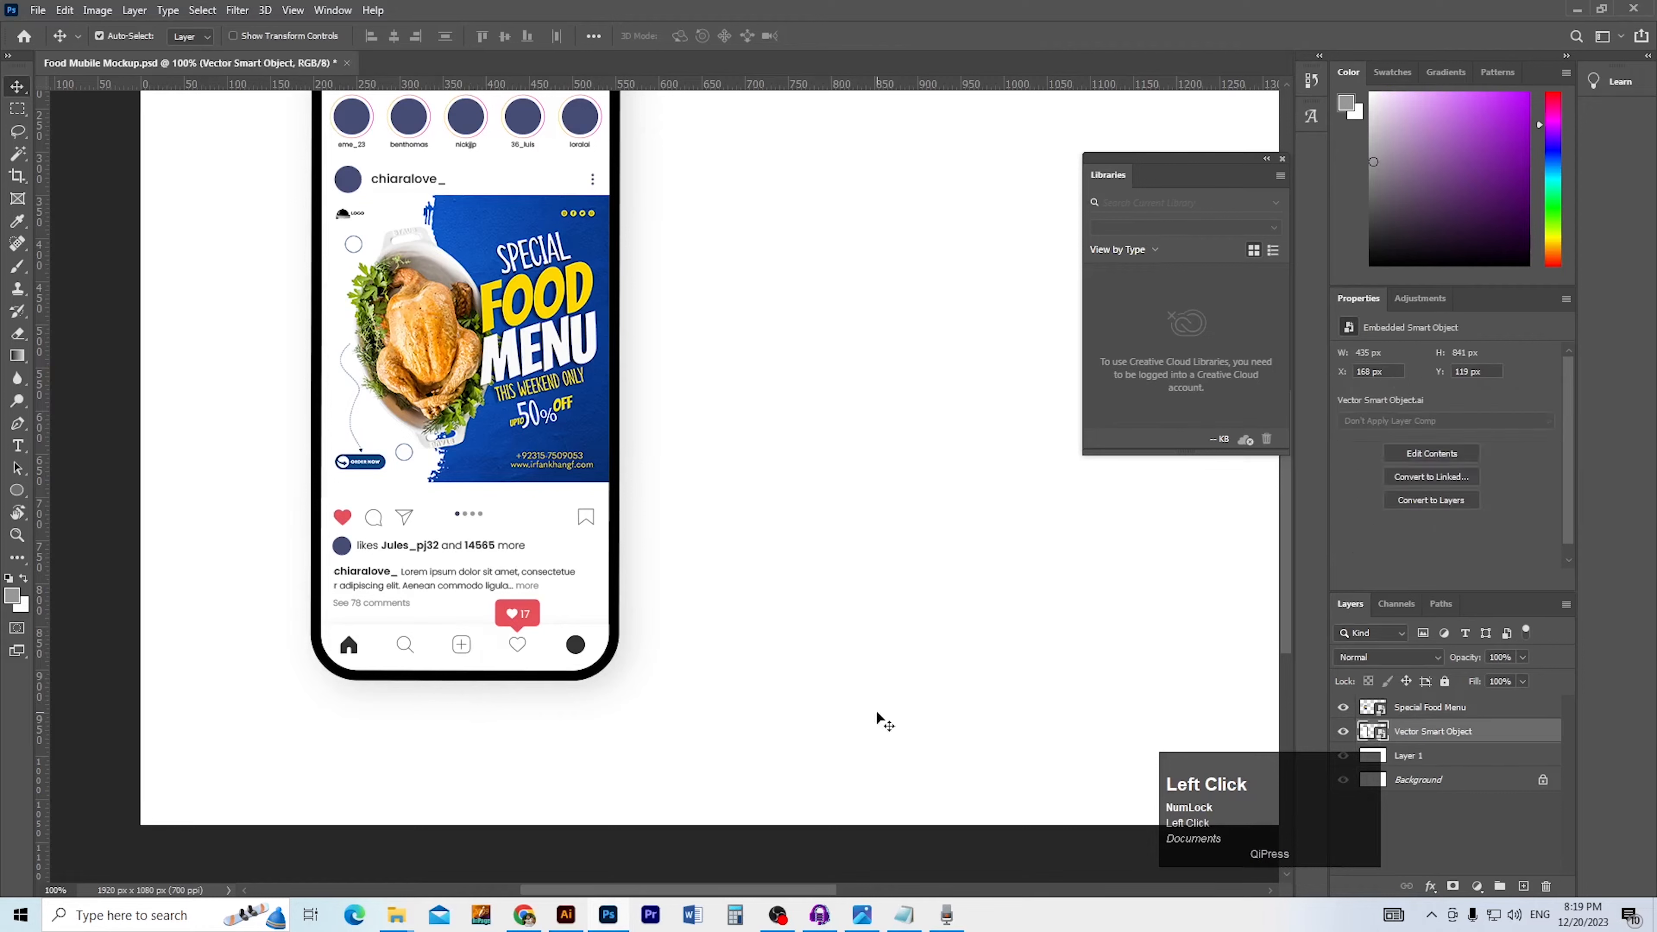
{"action": "left_click", "coordinate": [1525, 886]}
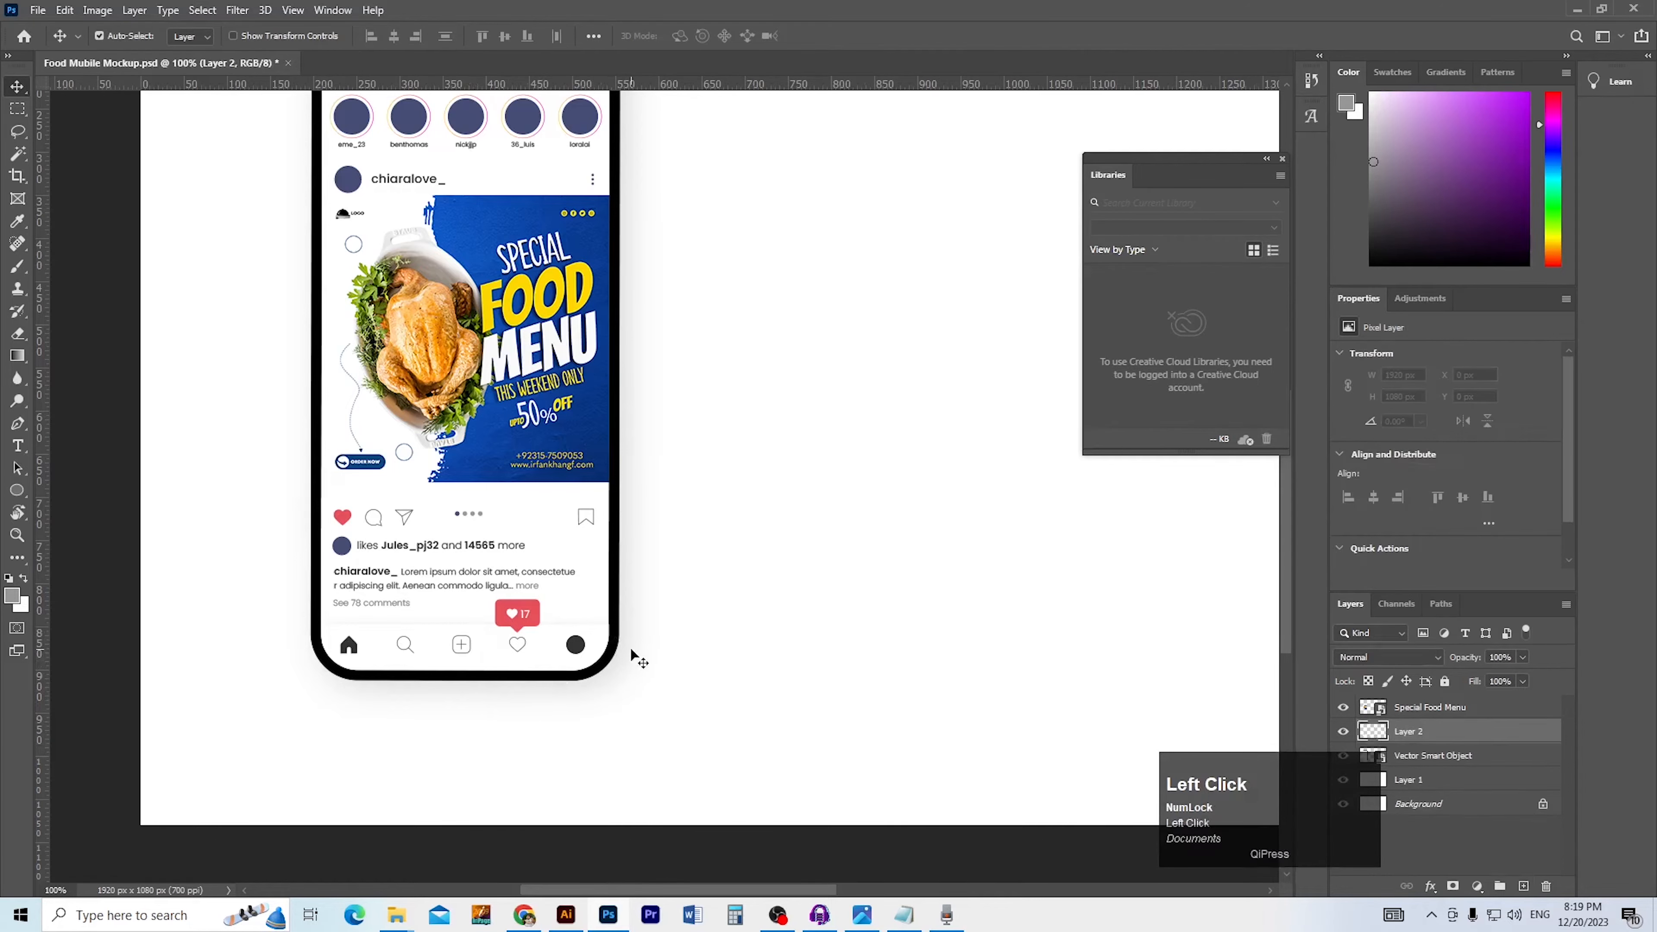
Paint one soft black (#000000) dab with an 1100 px brush near the canvas centre and start Free Transform on it
{"action": "key", "text": "b"}
{"action": "left_click", "coordinate": [746, 511], "text": "ctrl+alt"}
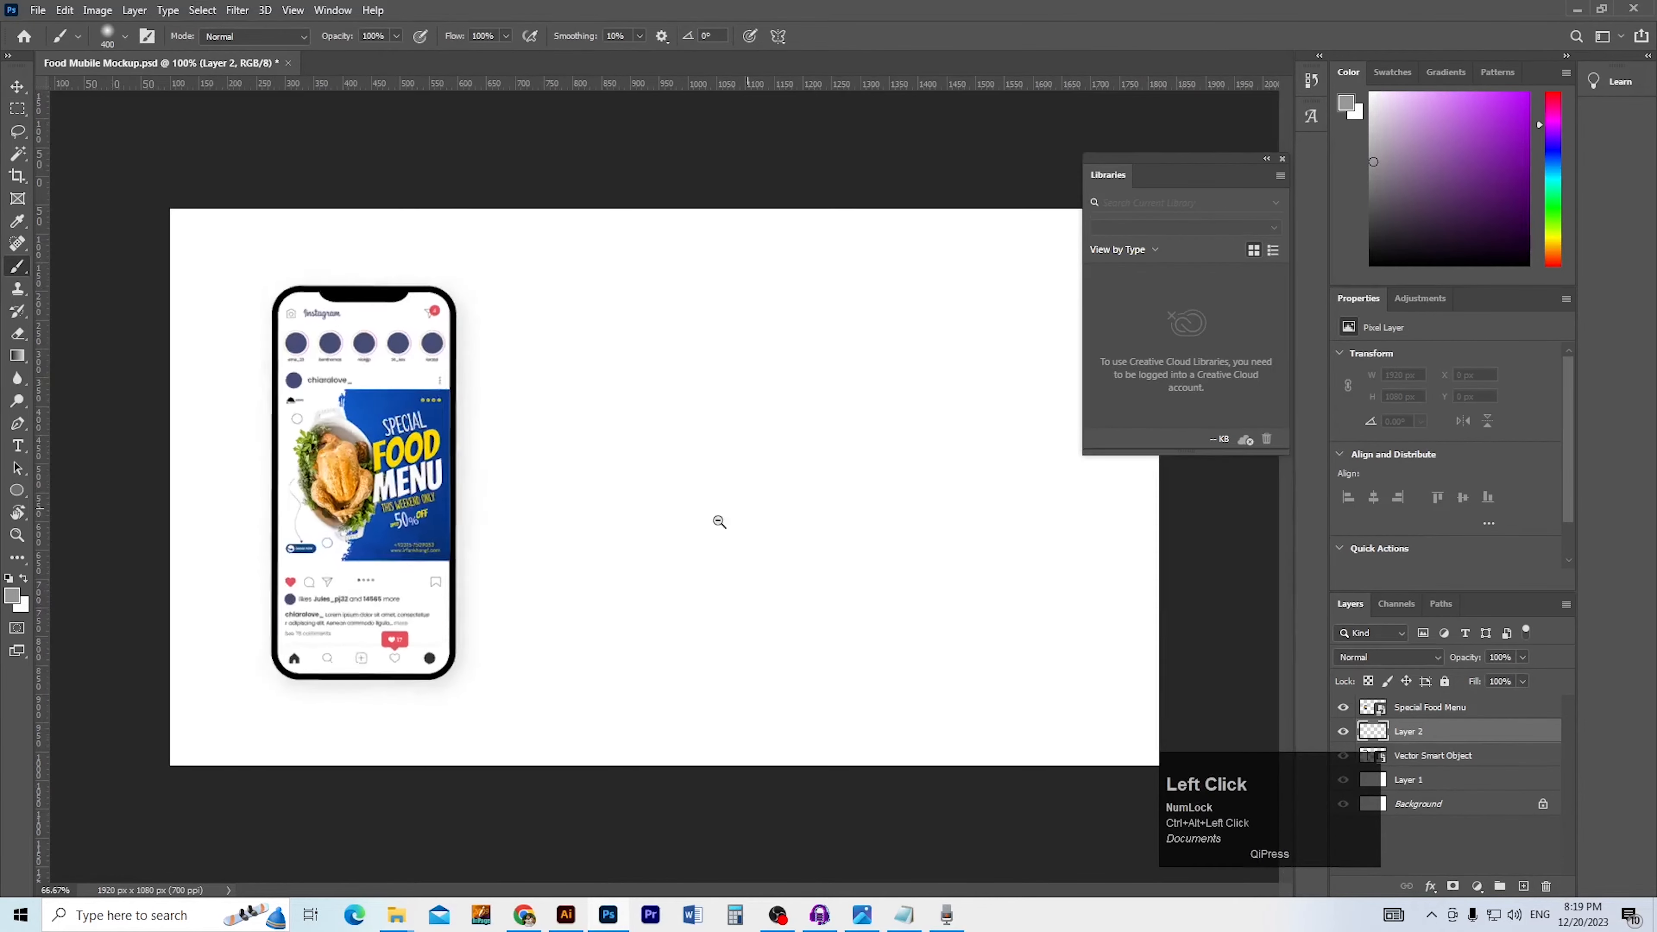
{"action": "left_click", "coordinate": [718, 521], "text": "ctrl+alt"}
{"action": "key", "text": "bracketright"}
{"action": "key", "text": "bracketright"}
{"action": "key", "text": "bracketright"}
{"action": "key", "text": "bracketright"}
{"action": "key", "text": "bracketright"}
{"action": "key", "text": "bracketright"}
{"action": "key", "text": "bracketright"}
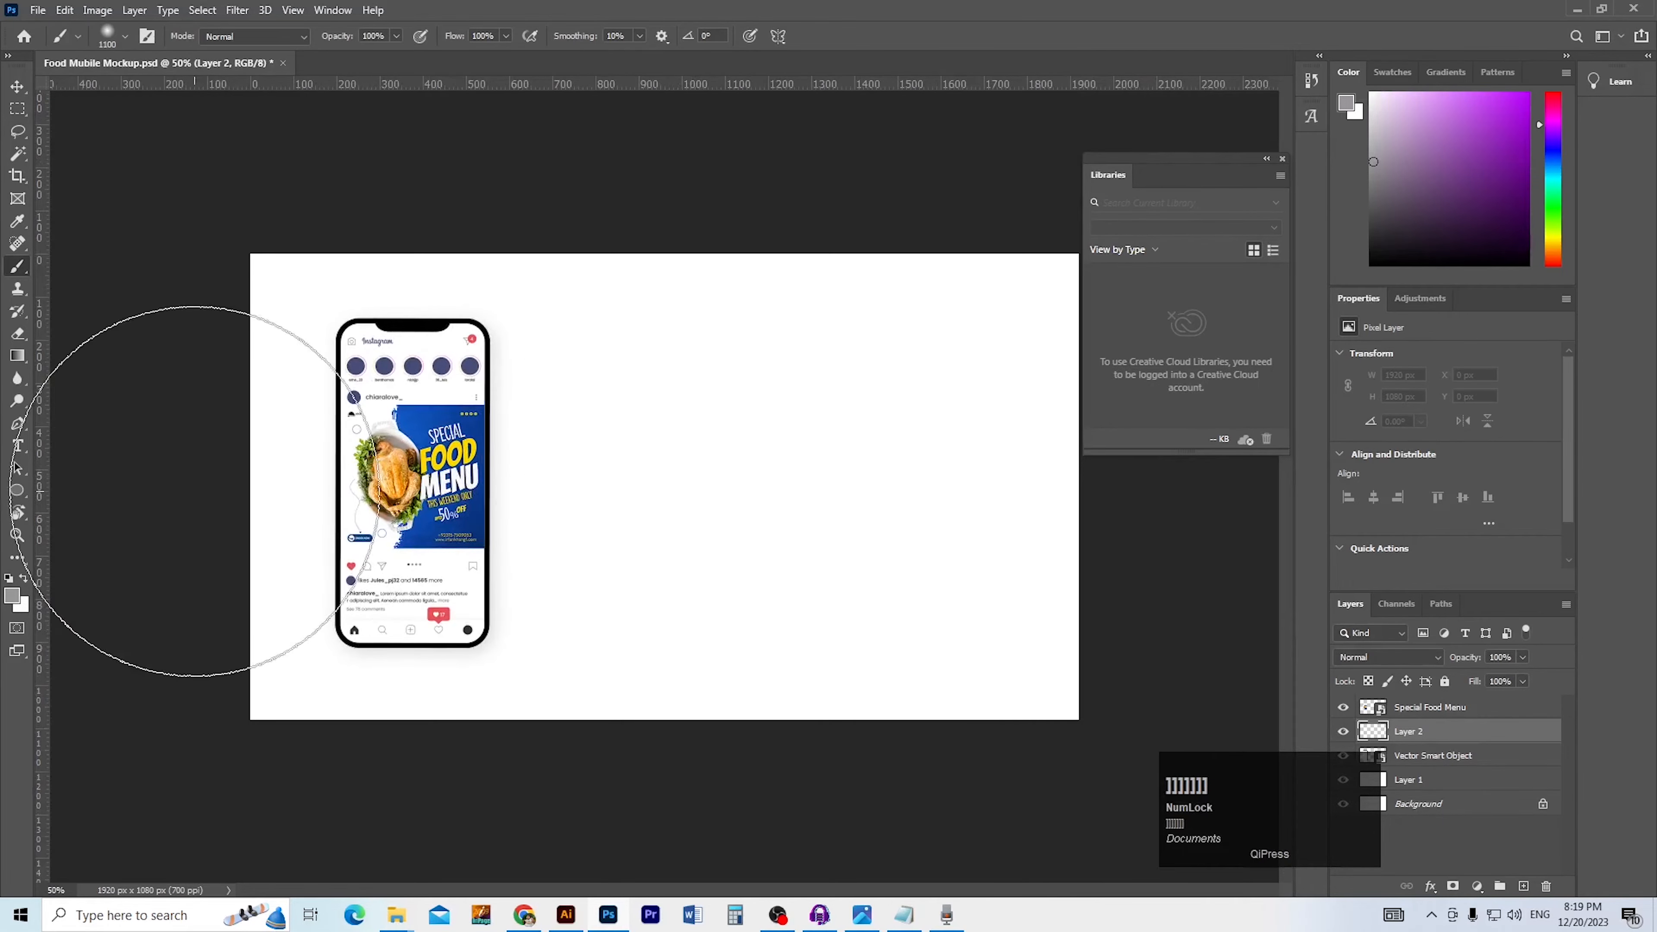
{"action": "left_click", "coordinate": [12, 595]}
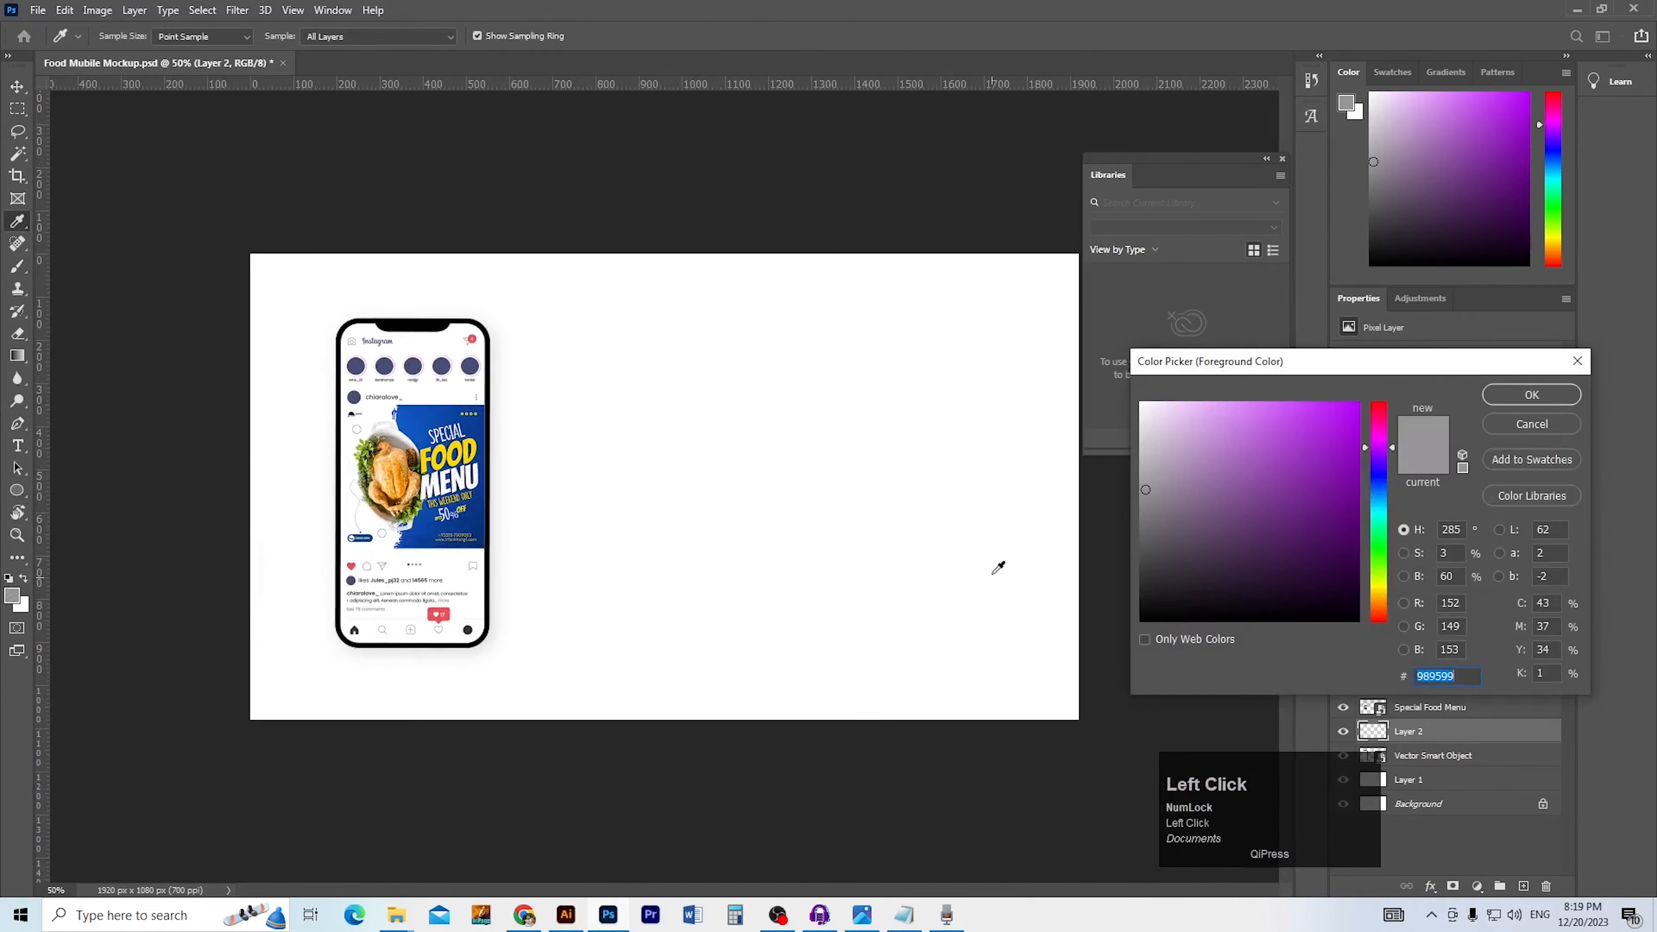
{"action": "left_click_drag", "start_coordinate": [1291, 566], "coordinate": [1357, 620]}
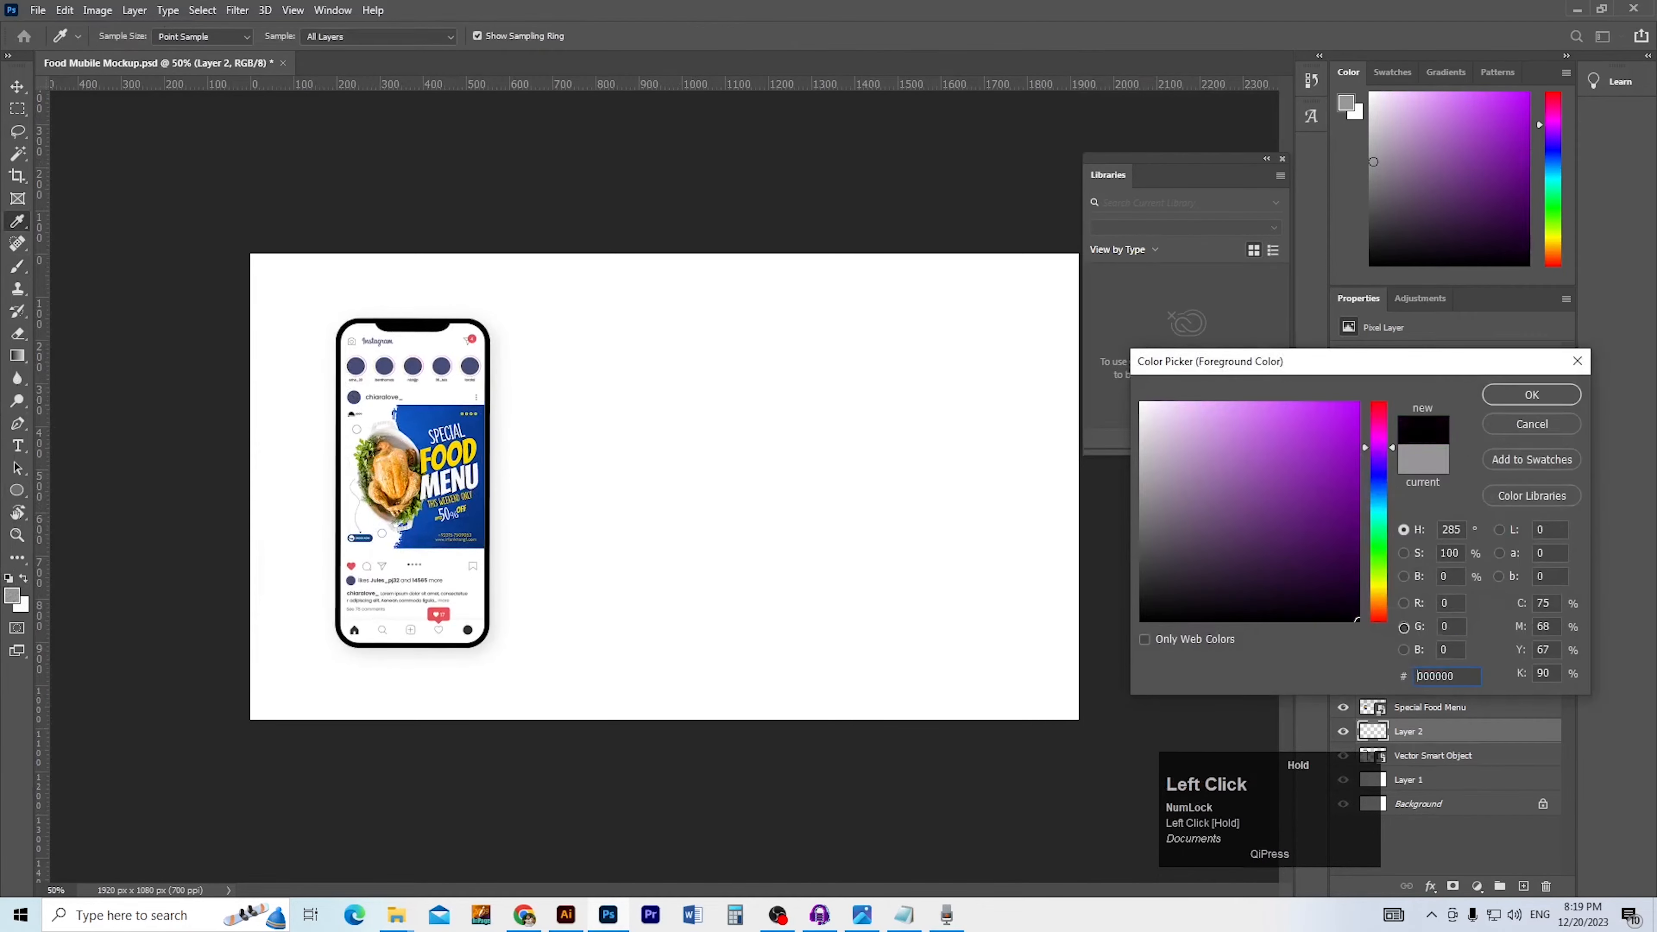
{"action": "left_click", "coordinate": [1518, 397]}
{"action": "left_click", "coordinate": [705, 494]}
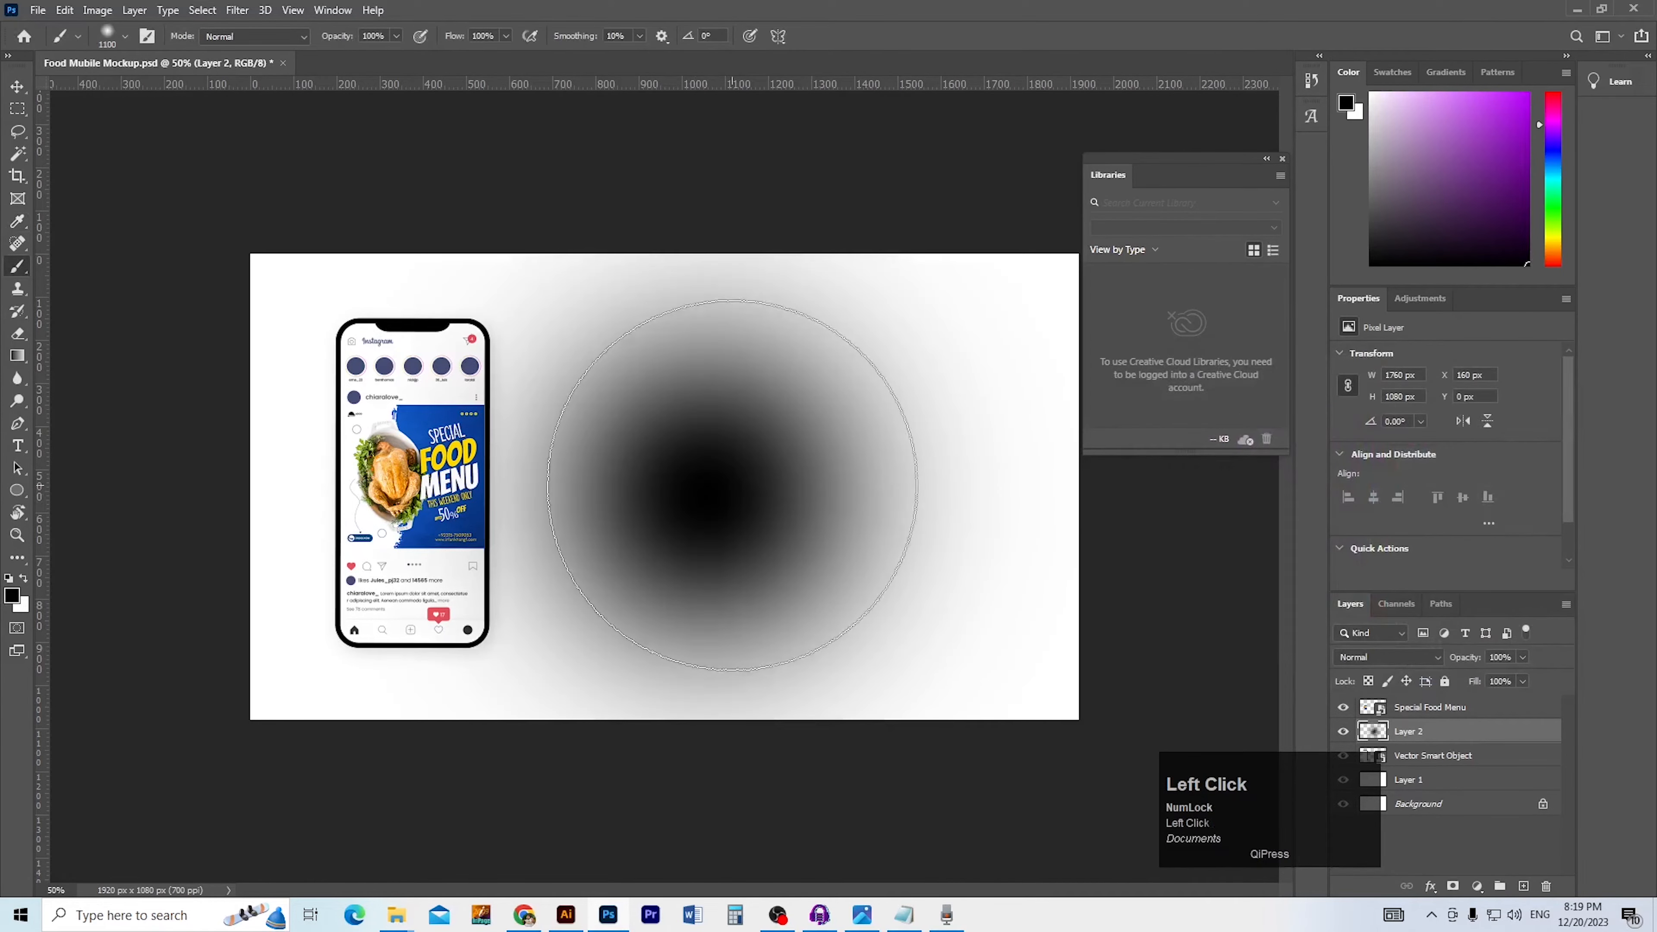
{"action": "key", "text": "v"}
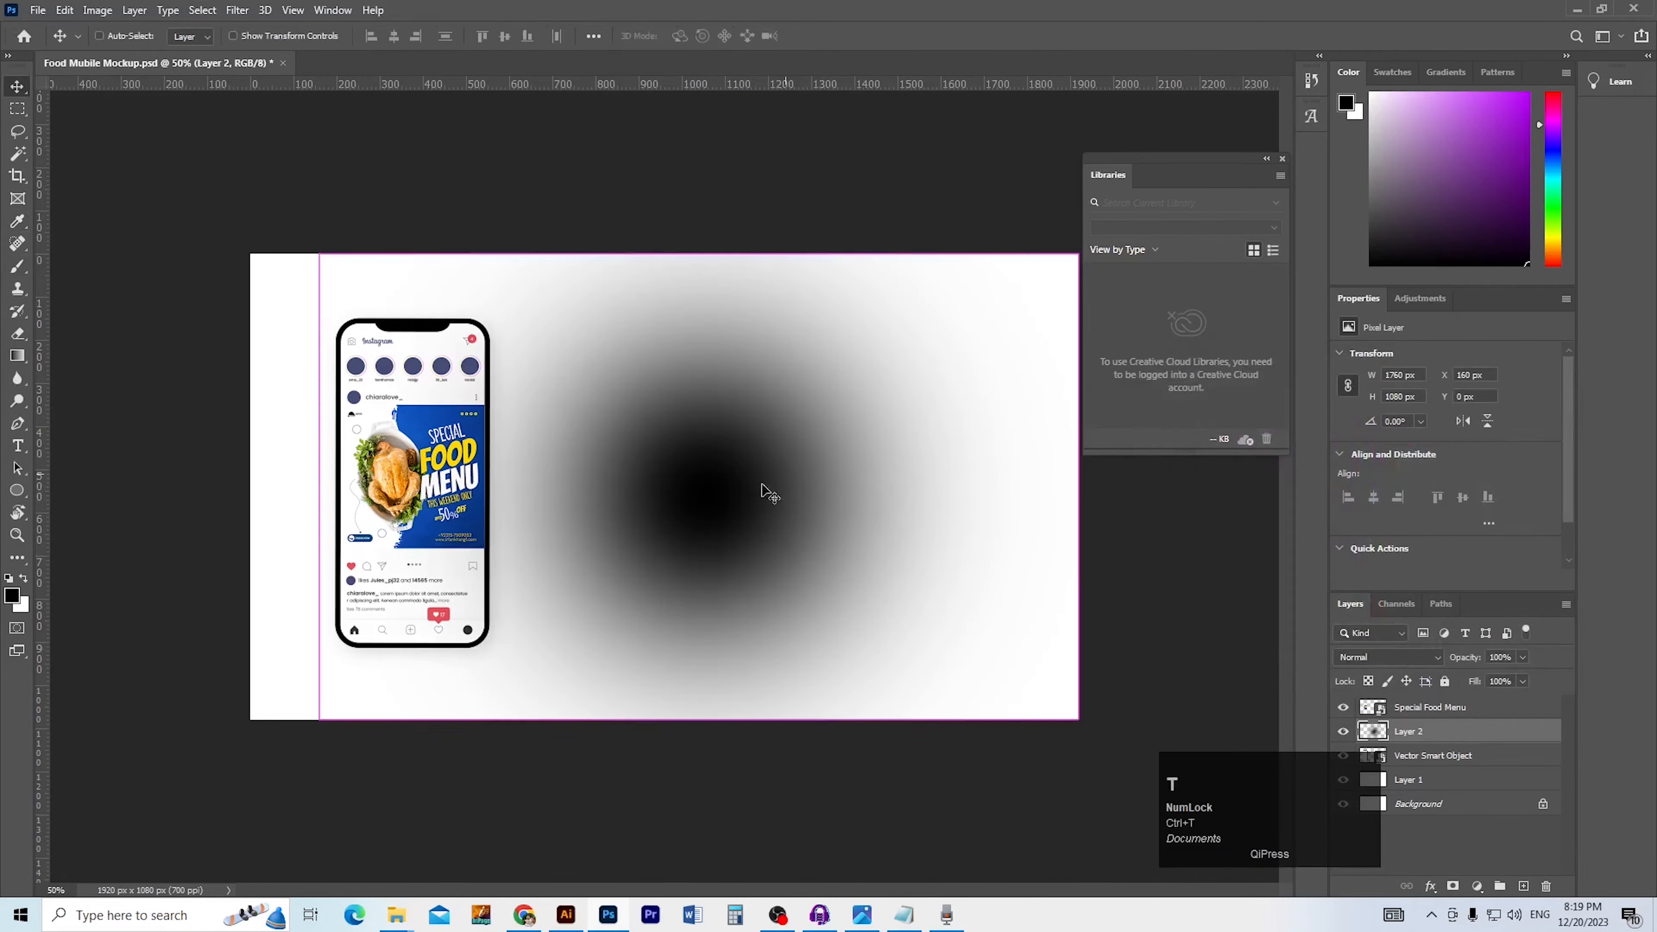
{"action": "key", "text": "ctrl+t"}
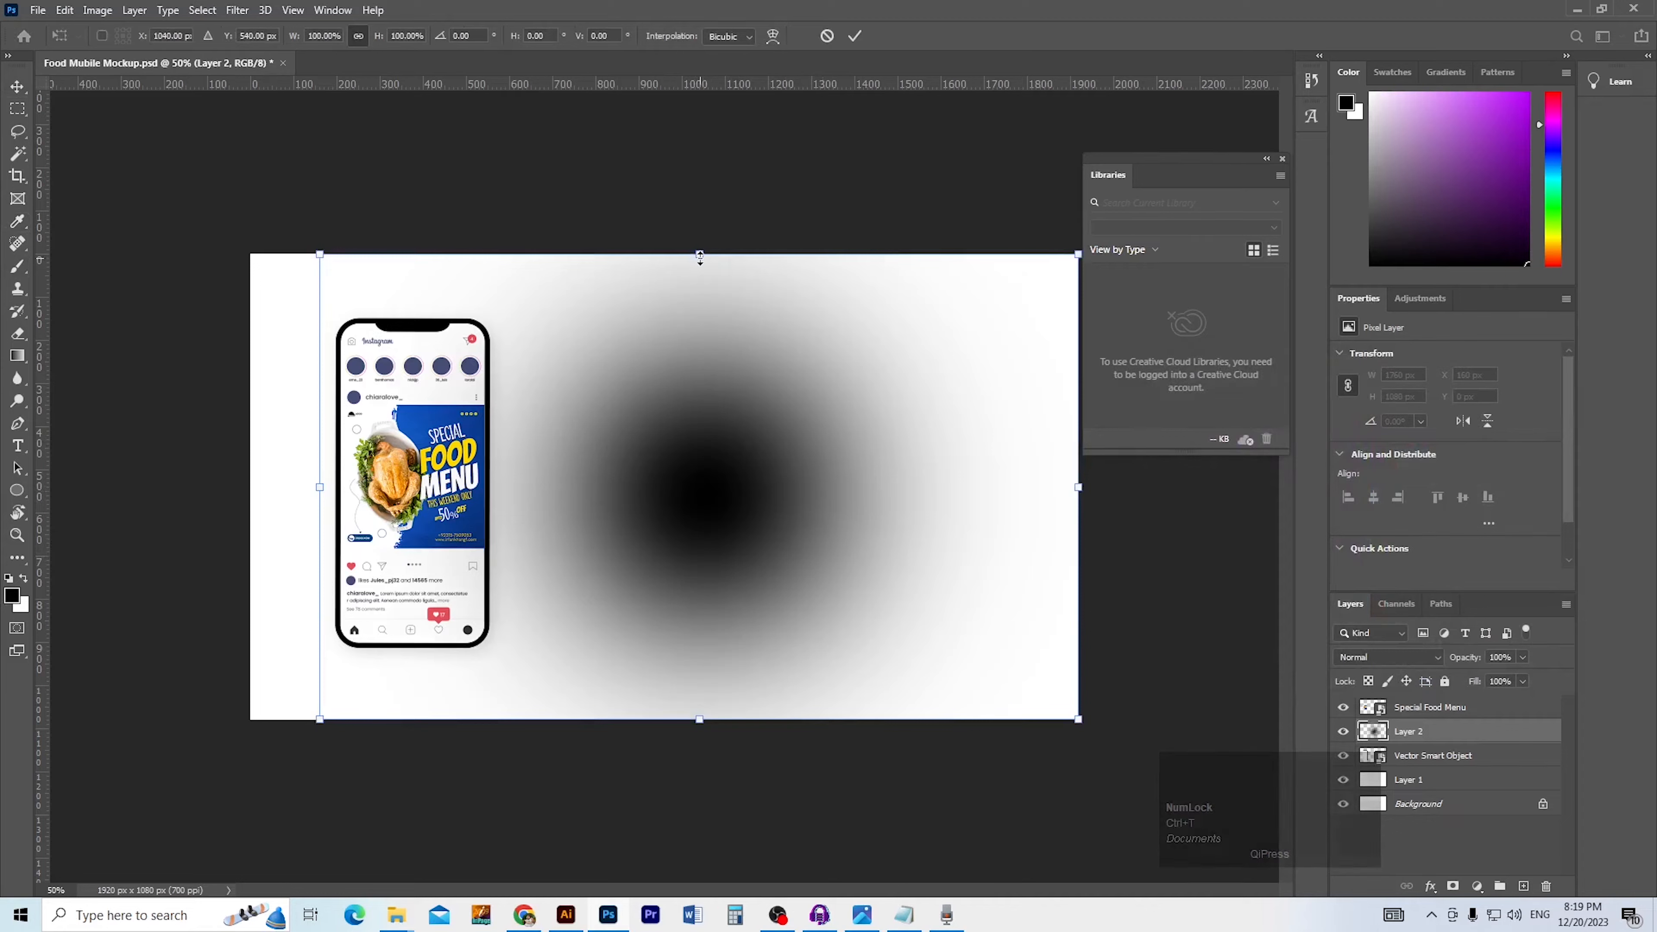
{"action": "left_click_drag", "start_coordinate": [702, 255], "coordinate": [724, 392]}
{"action": "key", "text": "ctrl+z"}
{"action": "left_click_drag", "start_coordinate": [700, 261], "coordinate": [695, 507]}
{"action": "key", "text": "ctrl+z"}
{"action": "left_click_drag", "start_coordinate": [699, 252], "coordinate": [714, 599]}
{"action": "key", "text": "ctrl+z"}
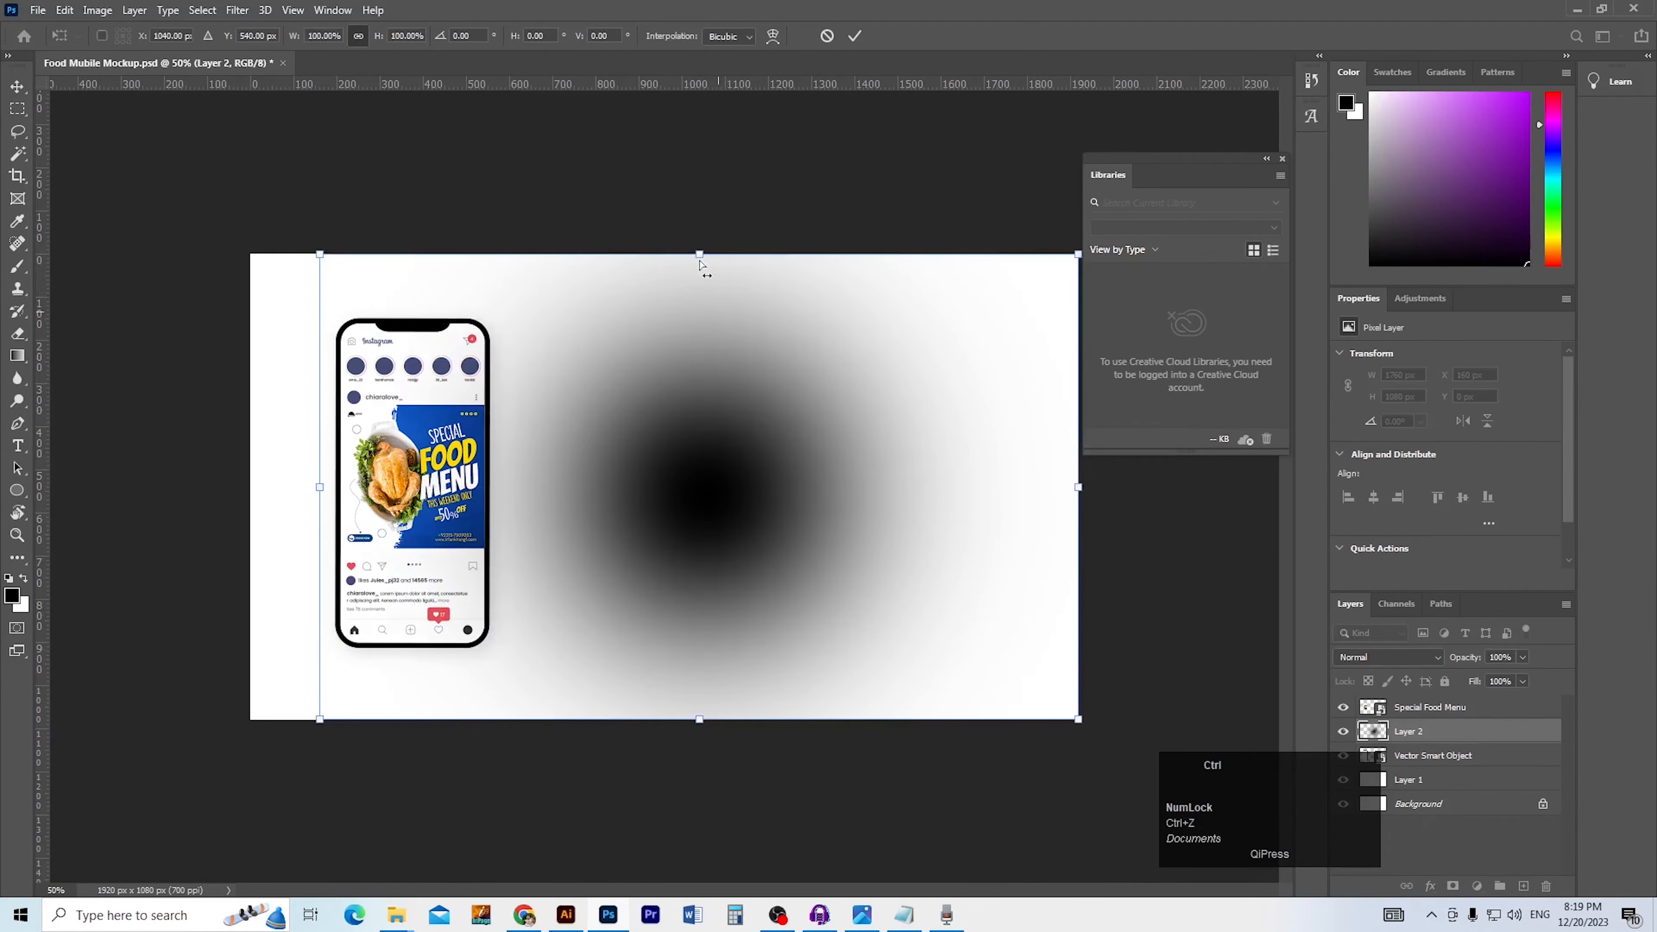
Shrink and flatten the black dab into a thin horizontal shadow about 726 x 14 px
{"action": "left_click_drag", "start_coordinate": [699, 255], "coordinate": [703, 585]}
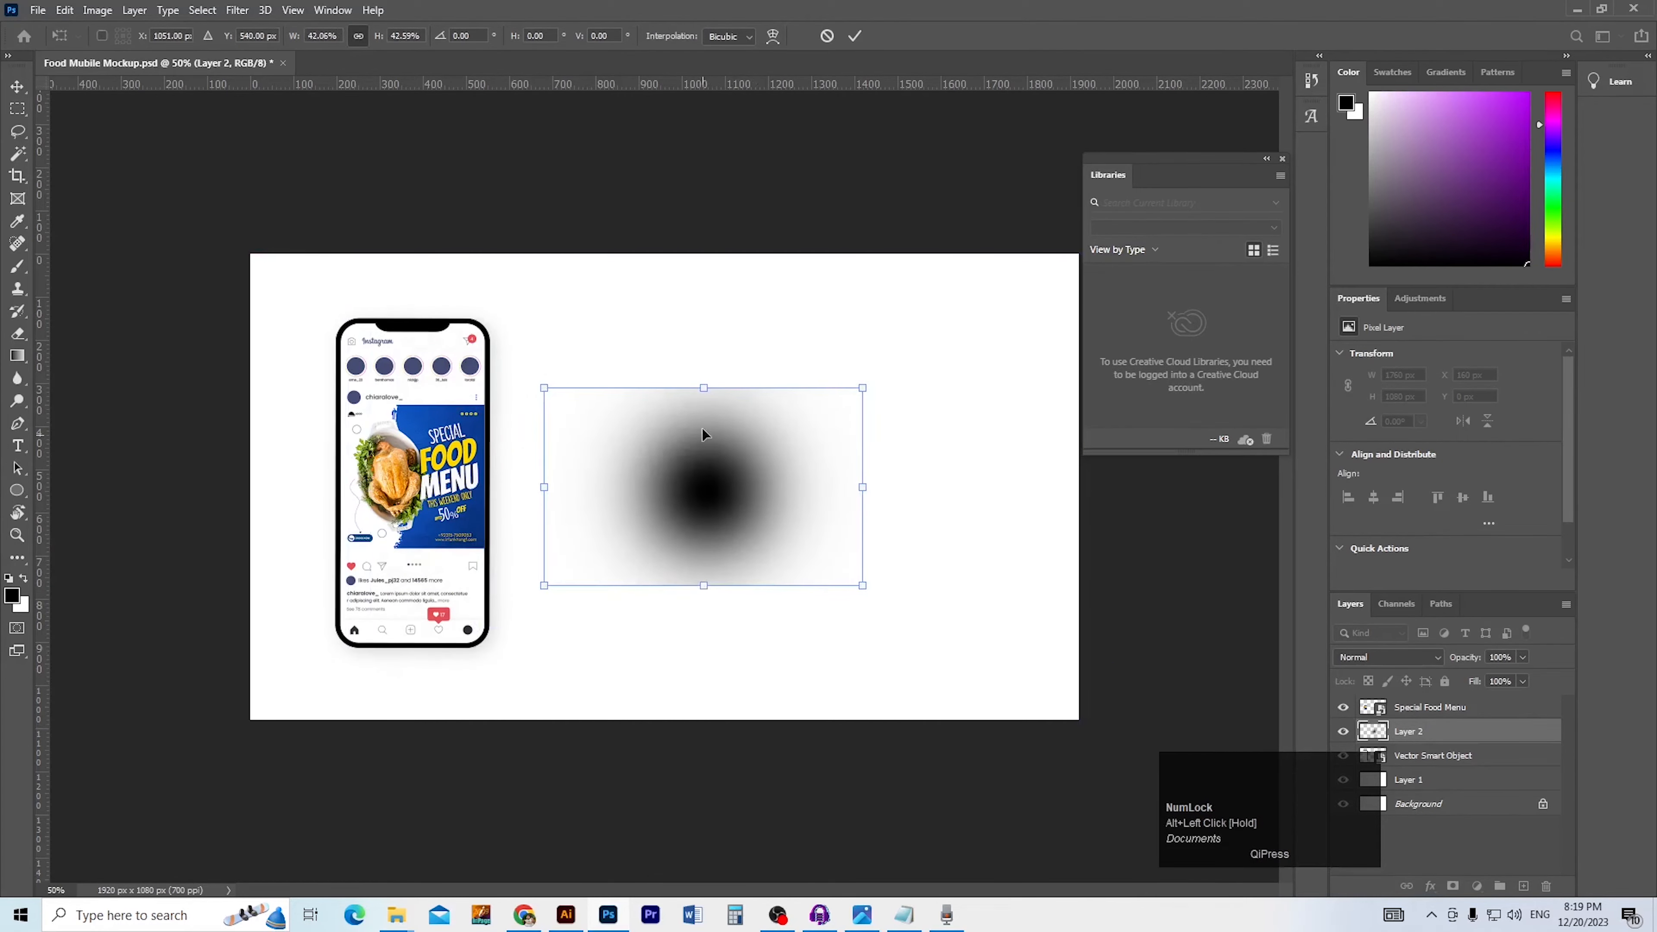
{"action": "left_click_drag", "start_coordinate": [705, 388], "coordinate": [705, 575]}
{"action": "key", "text": "Return"}
{"action": "key", "text": "ctrl+plus"}
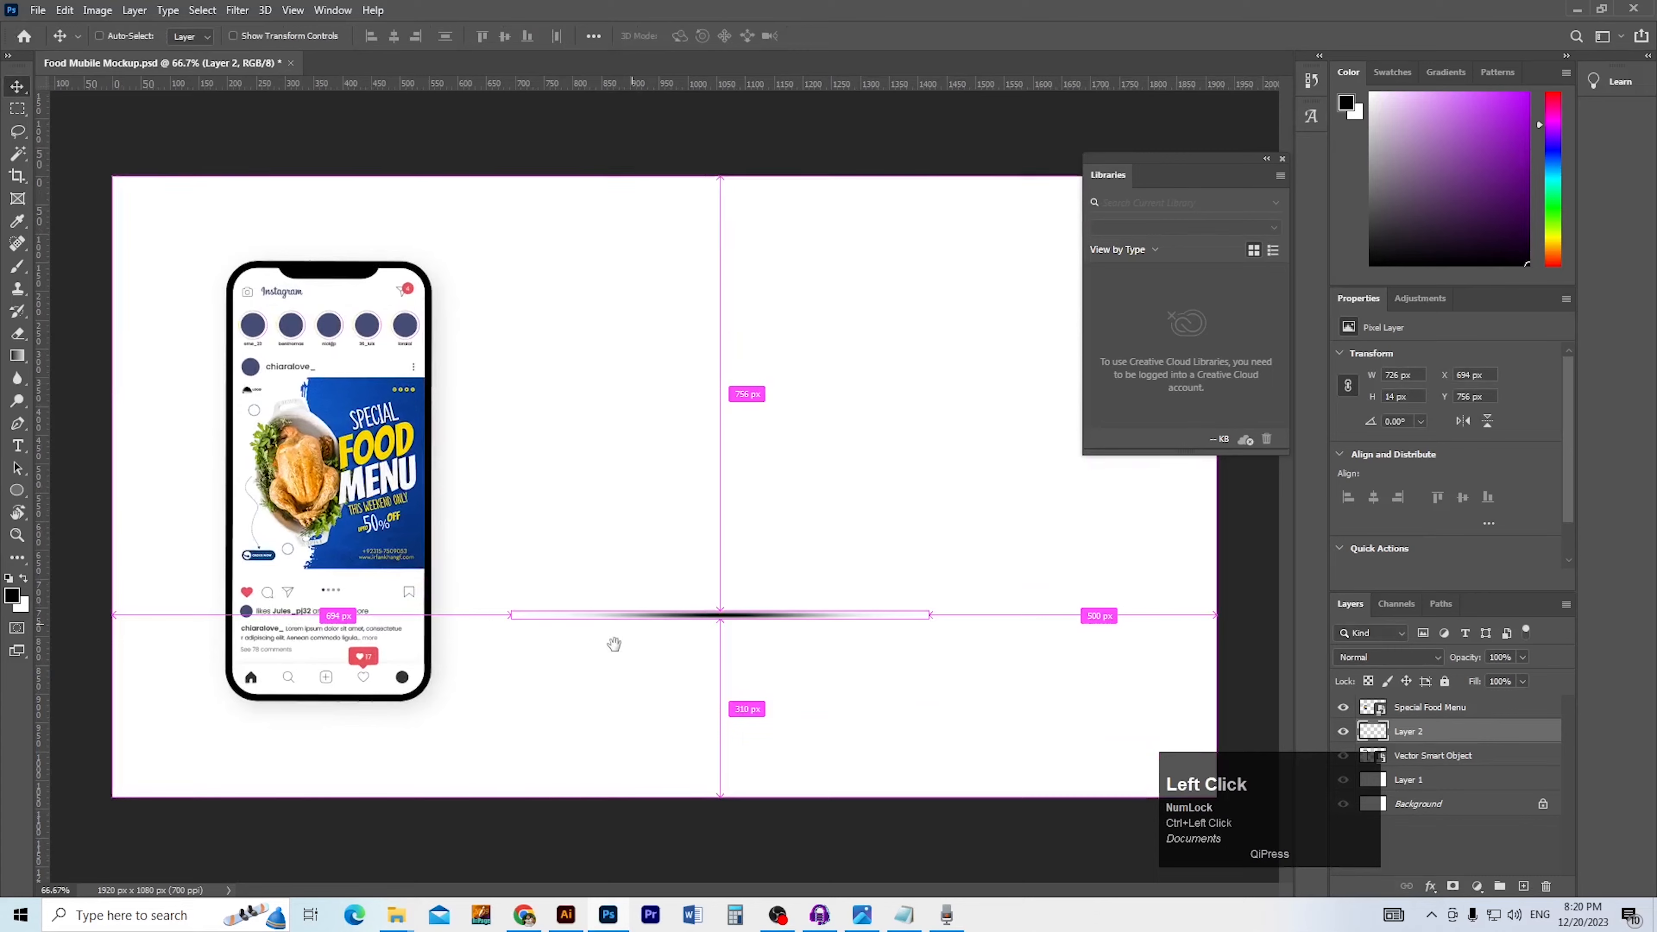
Move the thin shadow under the phone's bottom edge, centred on the phone at about X 23 px, Y 904 px
{"action": "left_click_drag", "start_coordinate": [730, 620], "coordinate": [473, 645]}
{"action": "left_click", "coordinate": [322, 705], "text": "ctrl"}
{"action": "left_click", "coordinate": [316, 701], "text": "ctrl"}
{"action": "left_click_drag", "start_coordinate": [862, 648], "coordinate": [852, 639]}
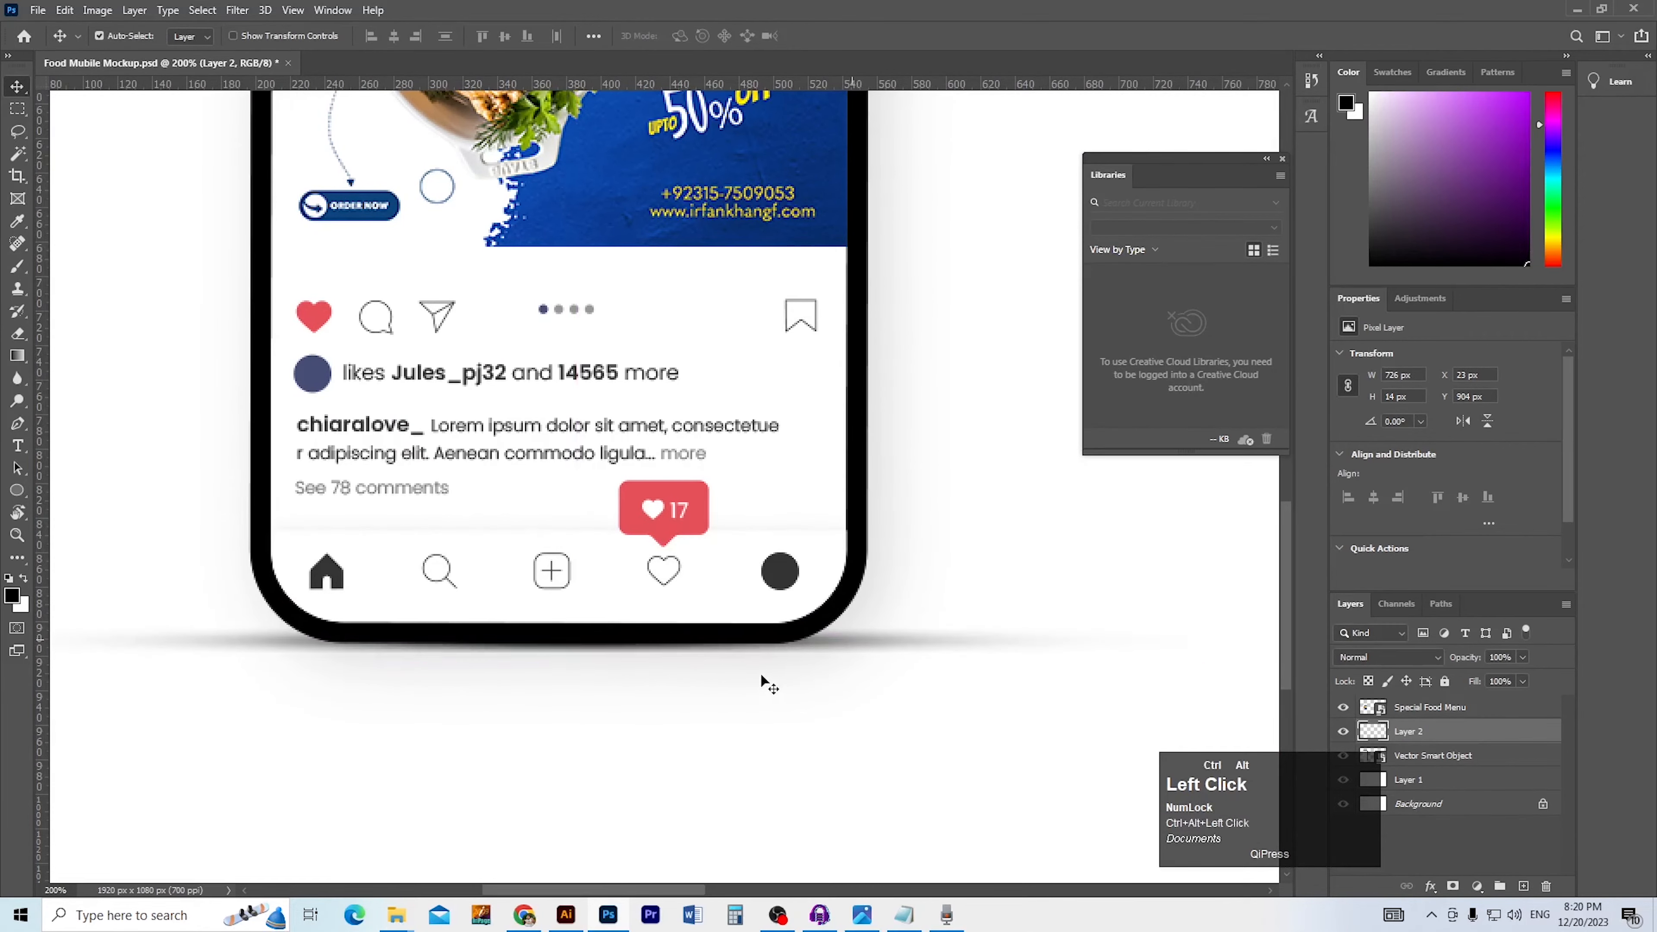
{"action": "left_click", "coordinate": [762, 678], "text": "ctrl+alt"}
{"action": "left_click", "coordinate": [750, 673], "text": "ctrl+alt"}
{"action": "left_click", "coordinate": [749, 671]}
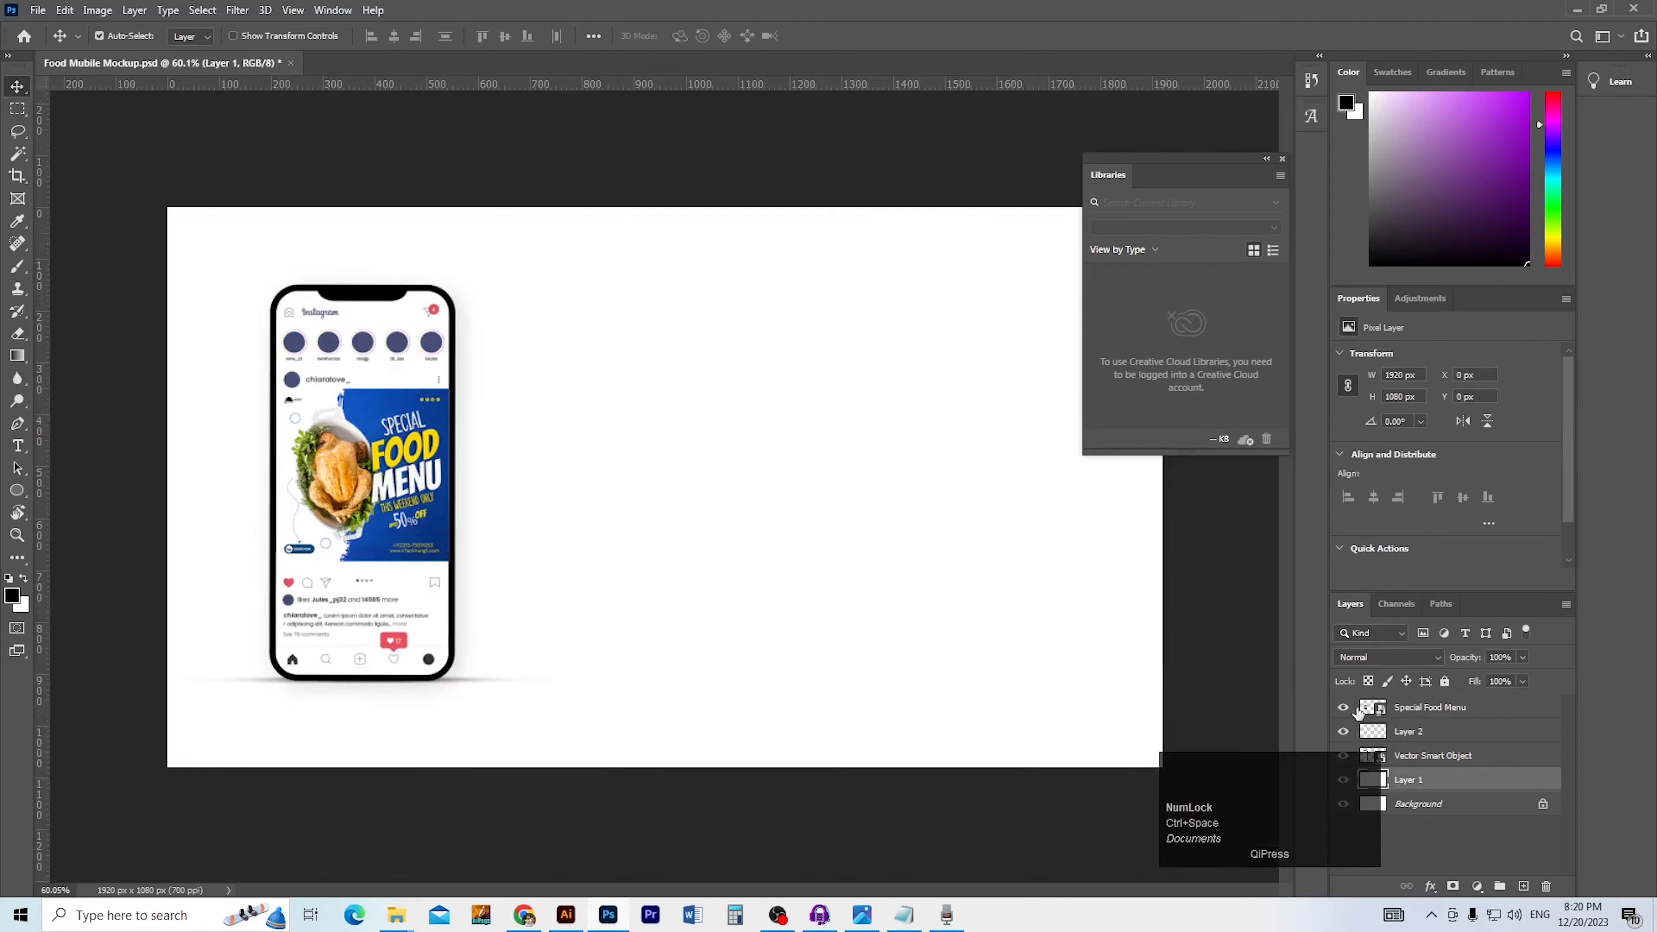
Check what the Special Food Menu, Layer 2 and Vector Smart Object layers contain by hiding and showing each one
{"action": "left_click", "coordinate": [1344, 709]}
{"action": "left_click", "coordinate": [1344, 709]}
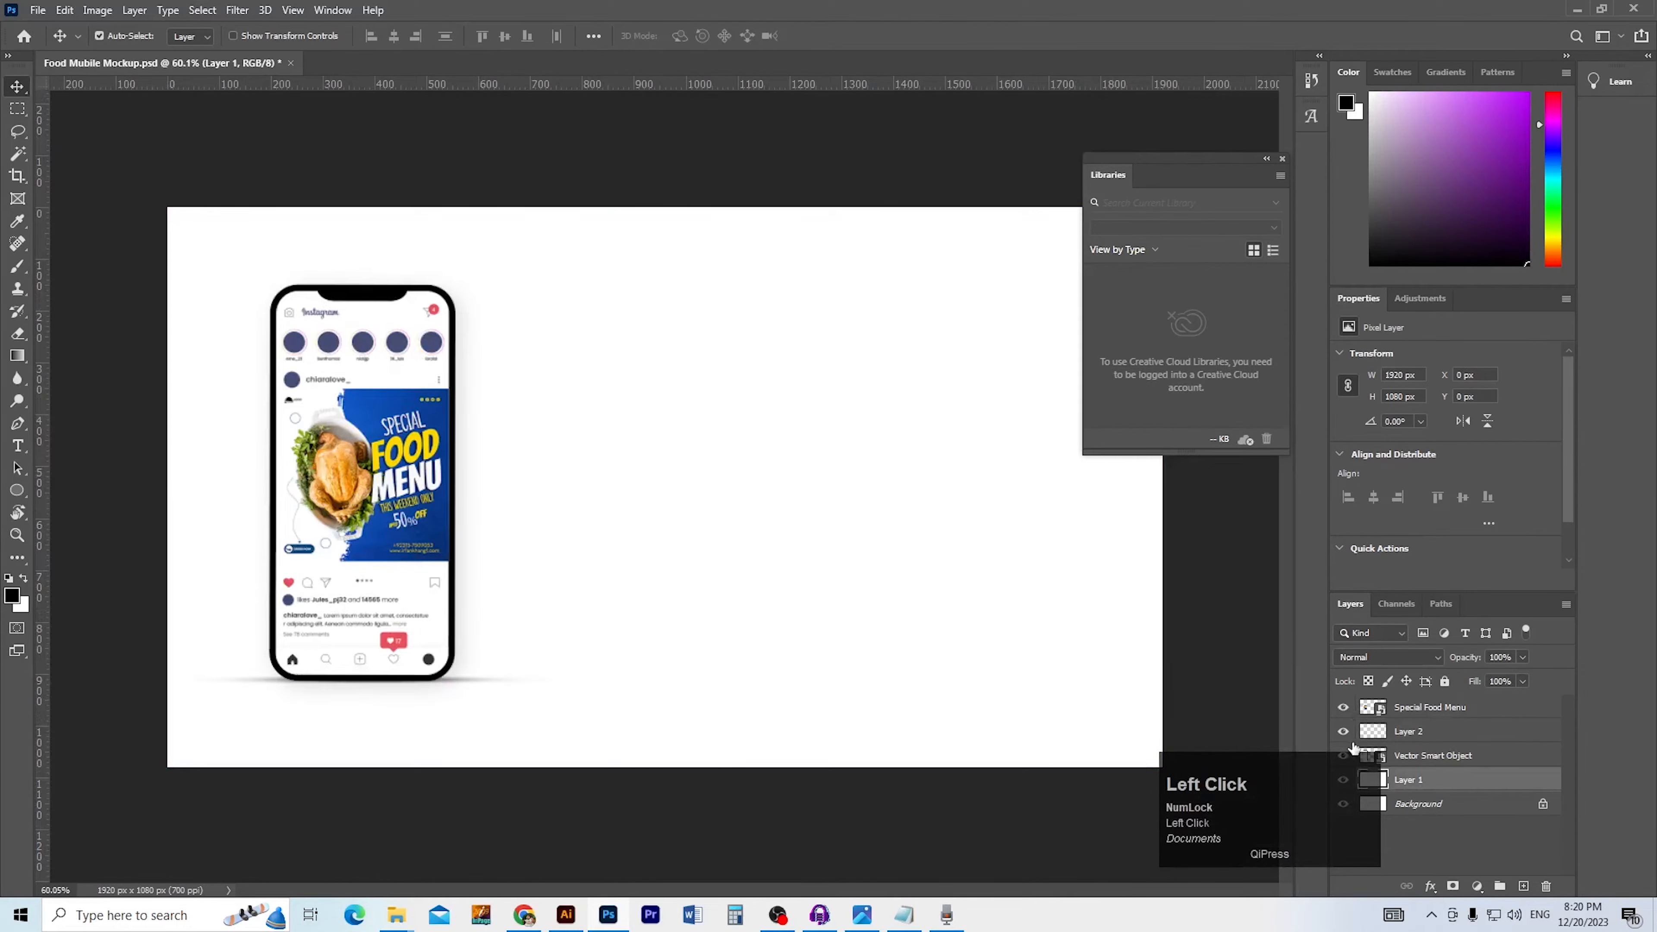
{"action": "left_click", "coordinate": [1345, 733]}
{"action": "left_click", "coordinate": [1349, 732]}
{"action": "left_click_drag", "start_coordinate": [1298, 794], "coordinate": [1193, 823]}
{"action": "left_click", "coordinate": [1345, 757]}
{"action": "left_click", "coordinate": [1345, 757]}
Group Layer 1, Vector Smart Object, Layer 2 and Special Food Menu, and name the group "Mubile"
{"action": "left_click", "coordinate": [1453, 758], "text": "shift"}
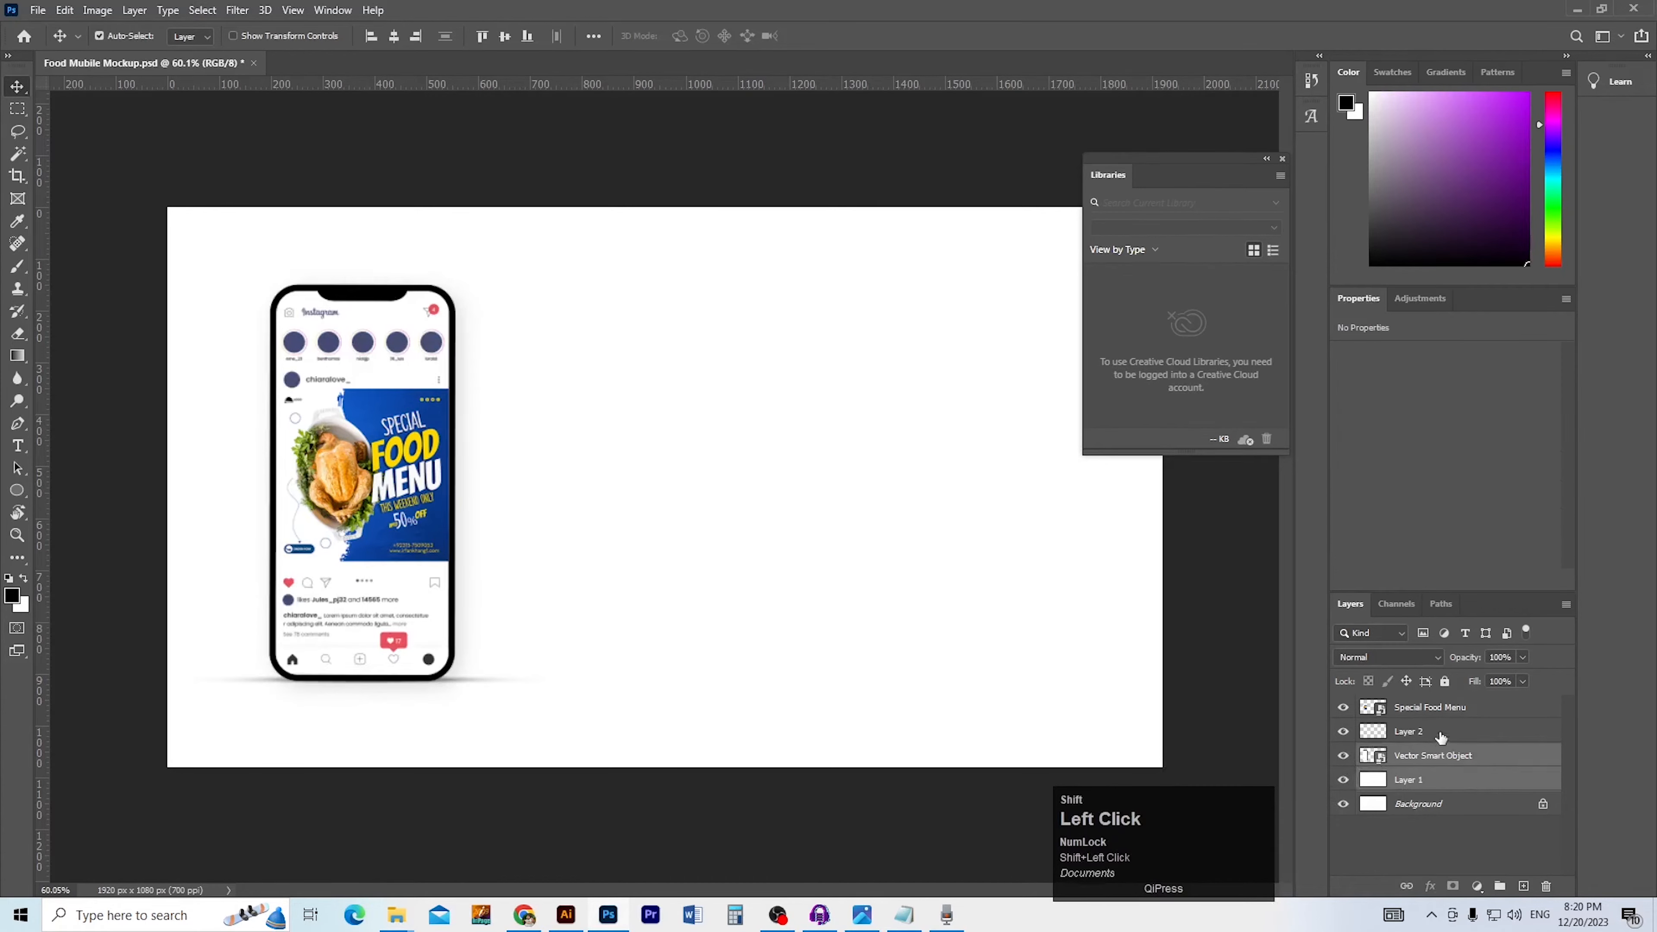
{"action": "left_click", "coordinate": [1440, 732], "text": "shift"}
{"action": "left_click", "coordinate": [1443, 709], "text": "shift"}
{"action": "key", "text": "ctrl+g"}
{"action": "double_click", "coordinate": [1409, 705]}
{"action": "type", "text": "Mubile"}
{"action": "key", "text": "Return"}
{"action": "left_click", "coordinate": [1343, 707]}
{"action": "left_click", "coordinate": [1344, 707]}
{"action": "key", "text": "ctrl+t"}
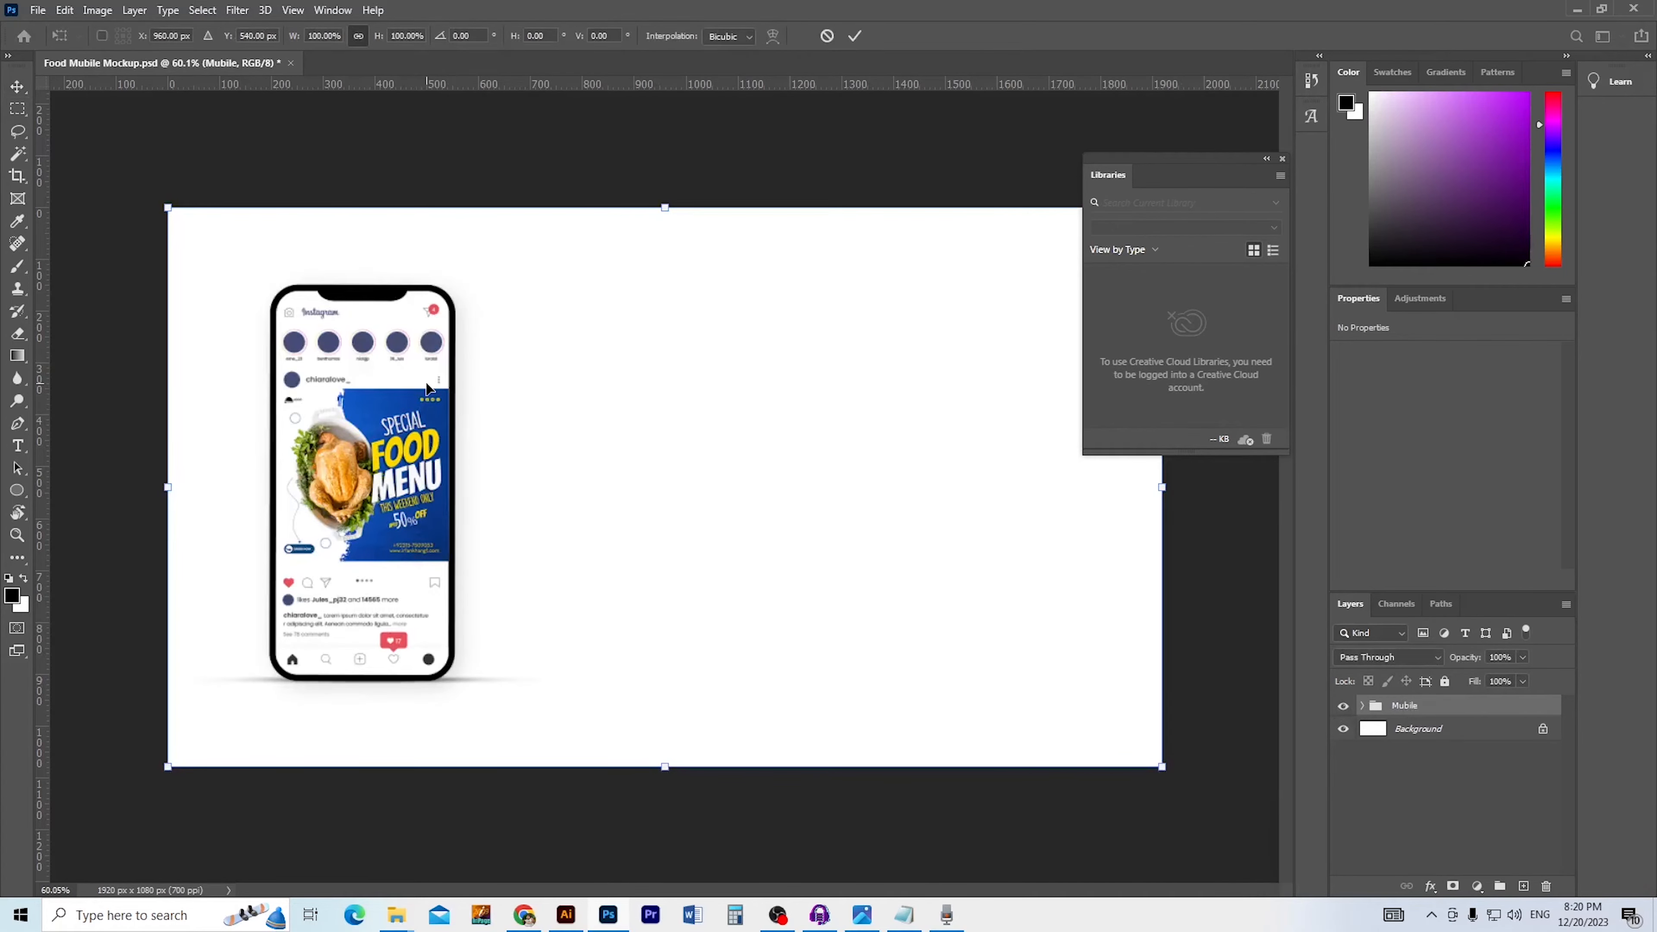
{"action": "key", "text": "Escape"}
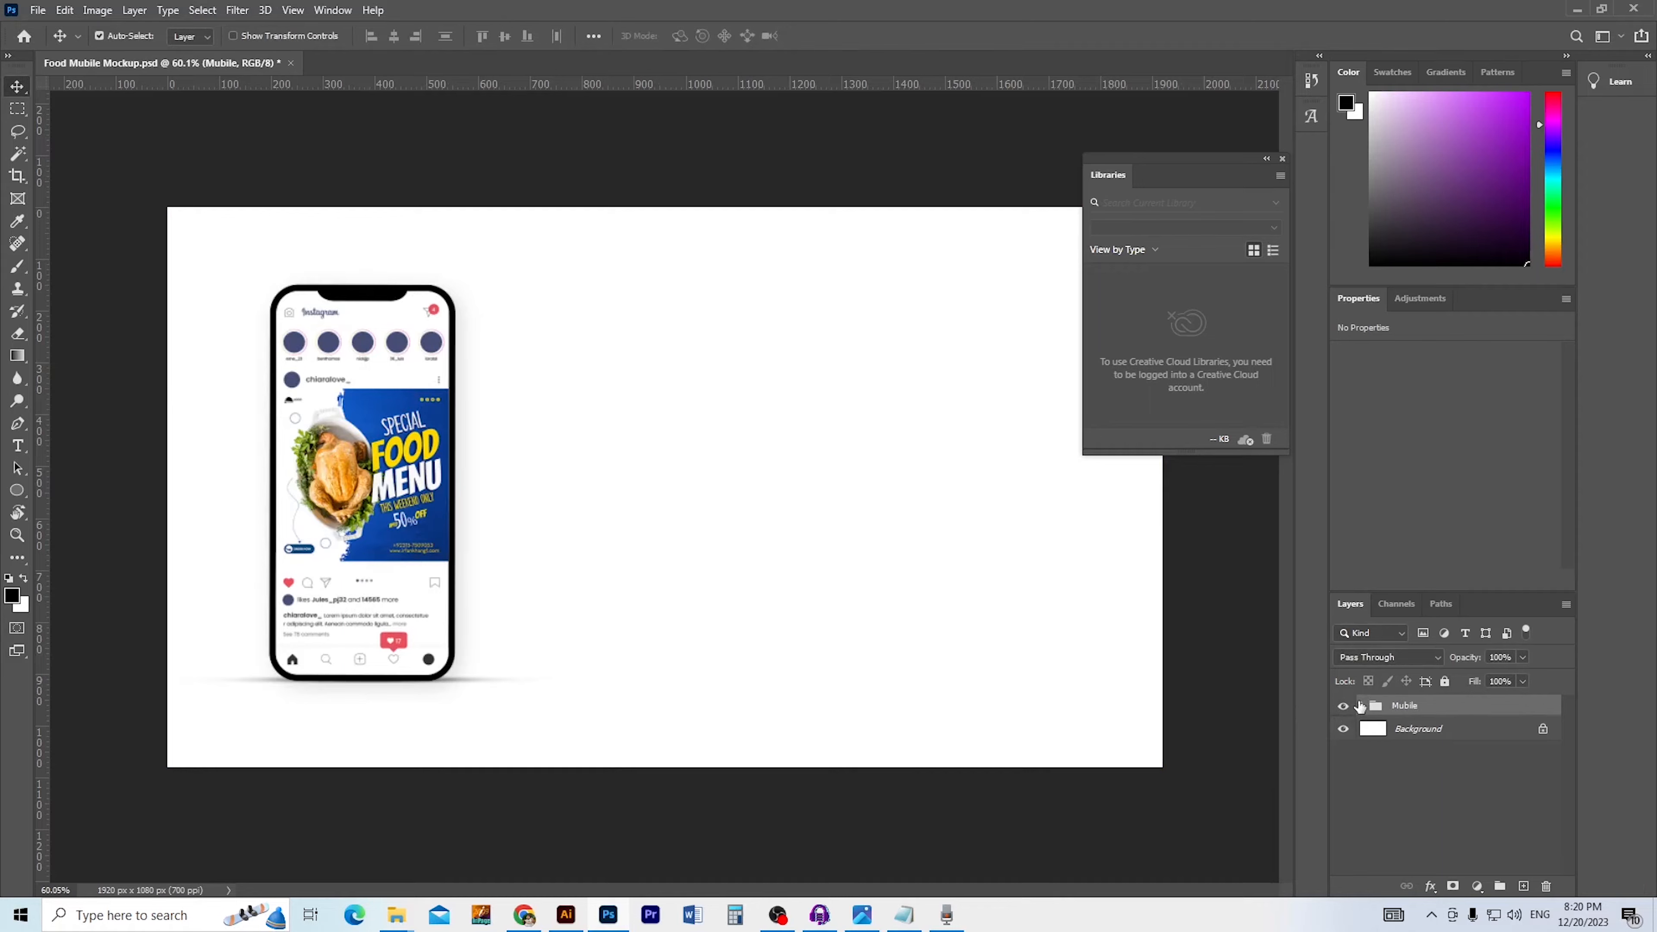
Delete the white Layer 1 from the Mubile group
{"action": "left_click", "coordinate": [1361, 705]}
{"action": "left_click", "coordinate": [1422, 801]}
{"action": "key", "text": "Delete"}
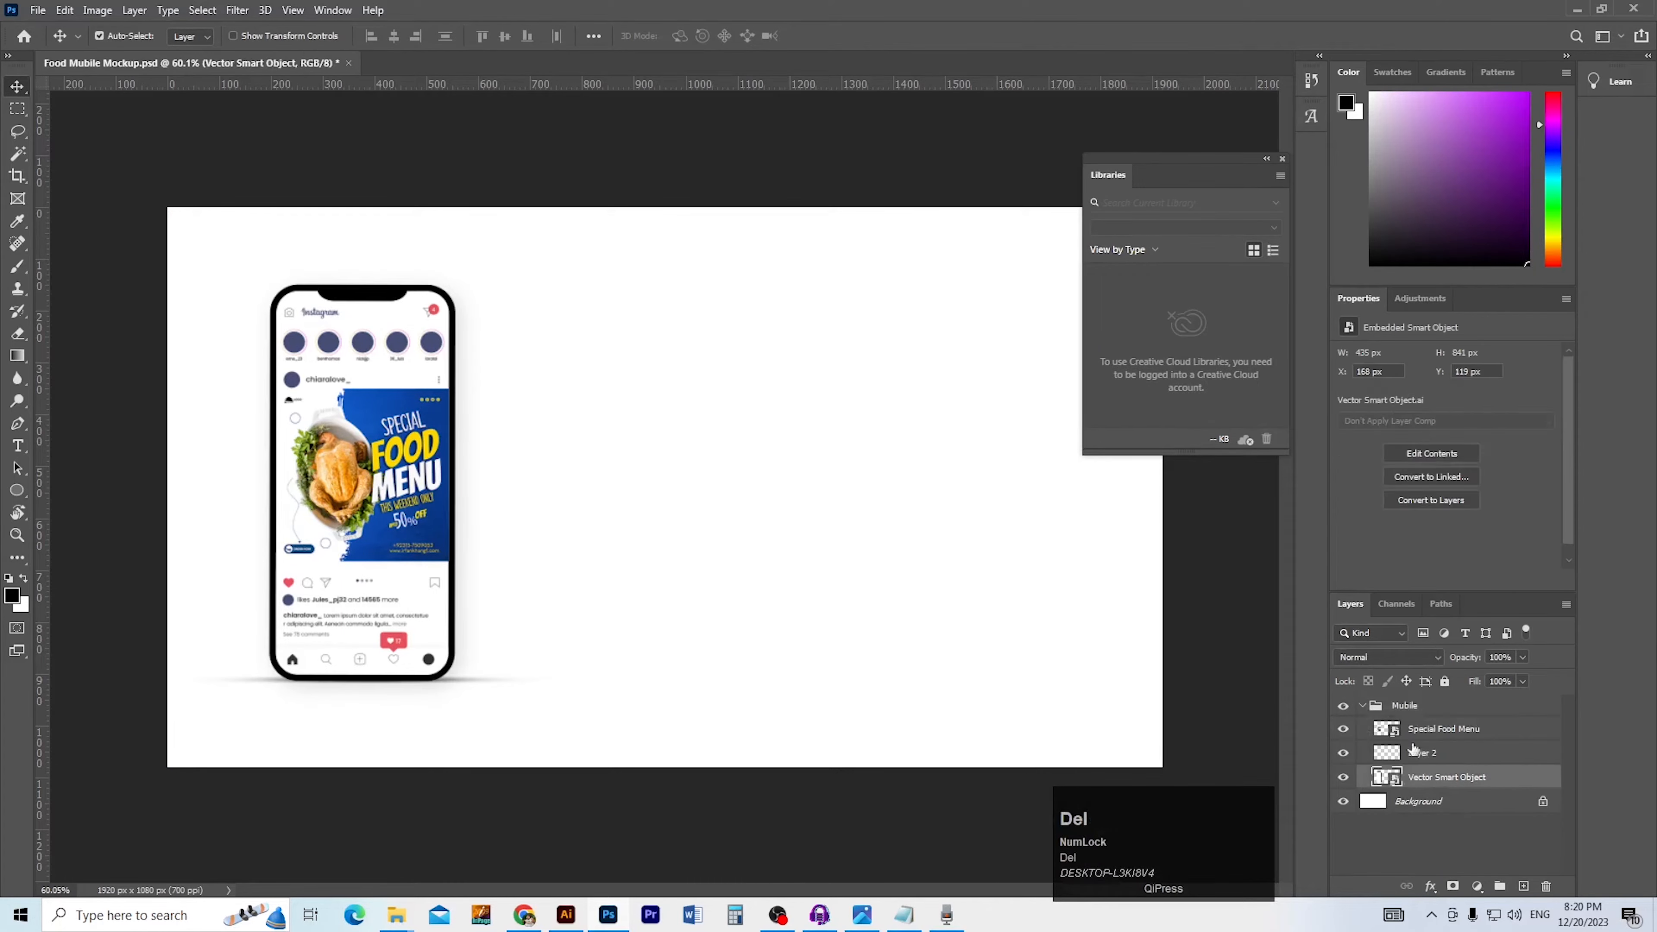
Scale the Mubile group up proportionally to about 116% of its size
{"action": "left_click", "coordinate": [1358, 707]}
{"action": "key", "text": "ctrl+t"}
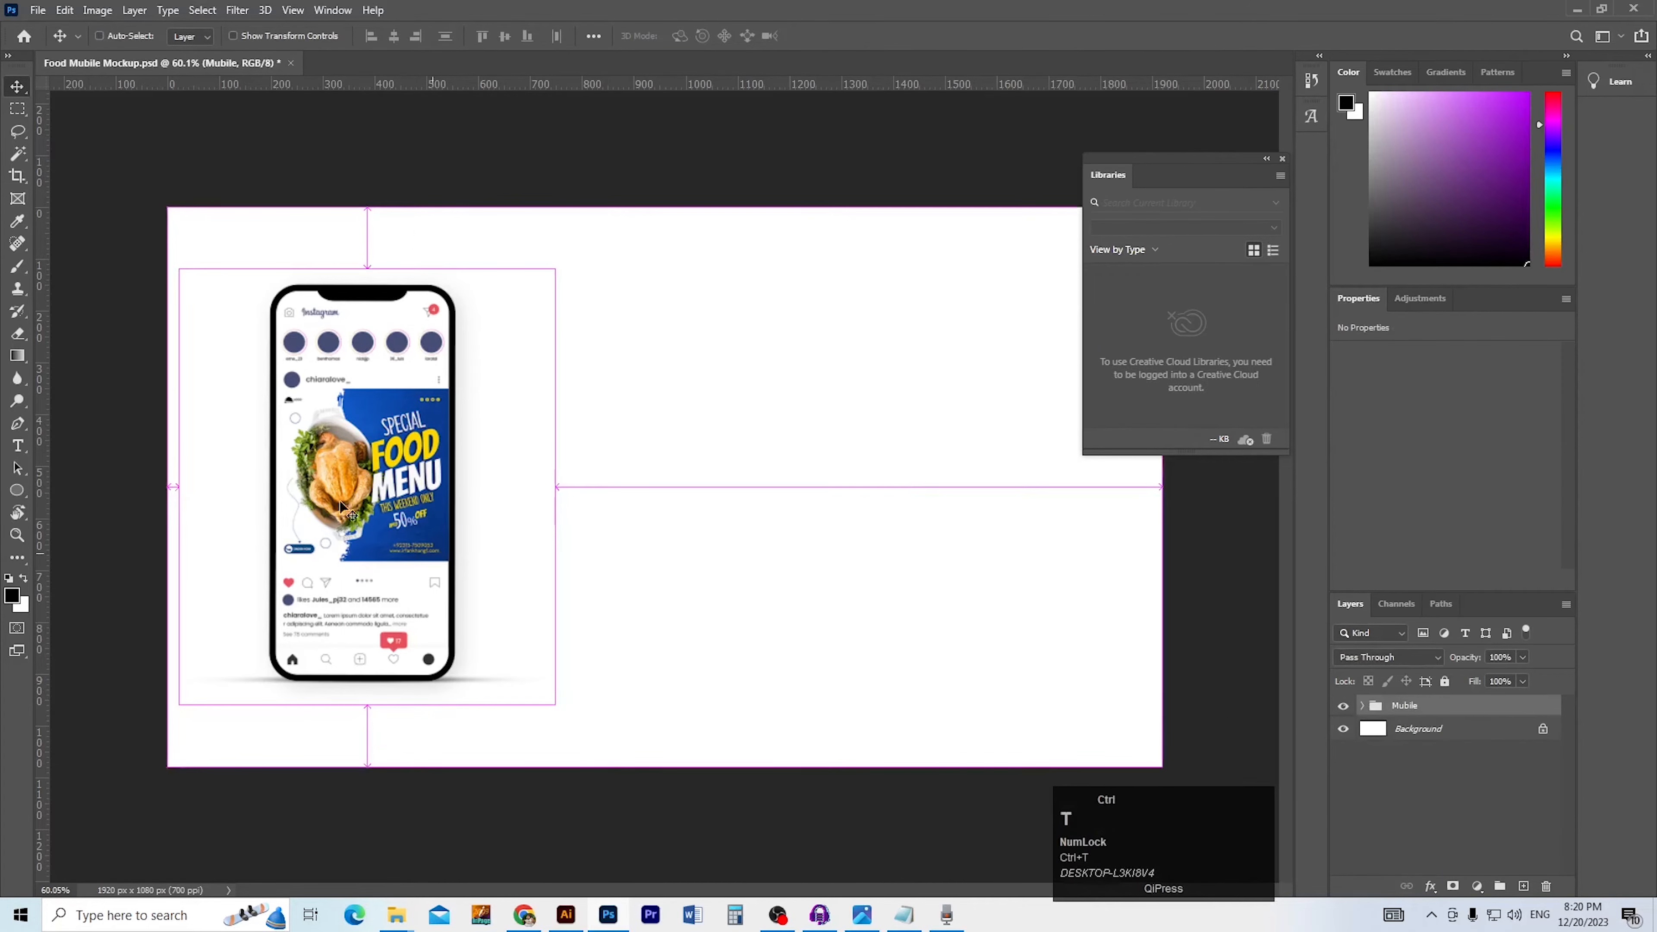
{"action": "left_click_drag", "start_coordinate": [367, 268], "coordinate": [376, 197]}
{"action": "key", "text": "Return"}
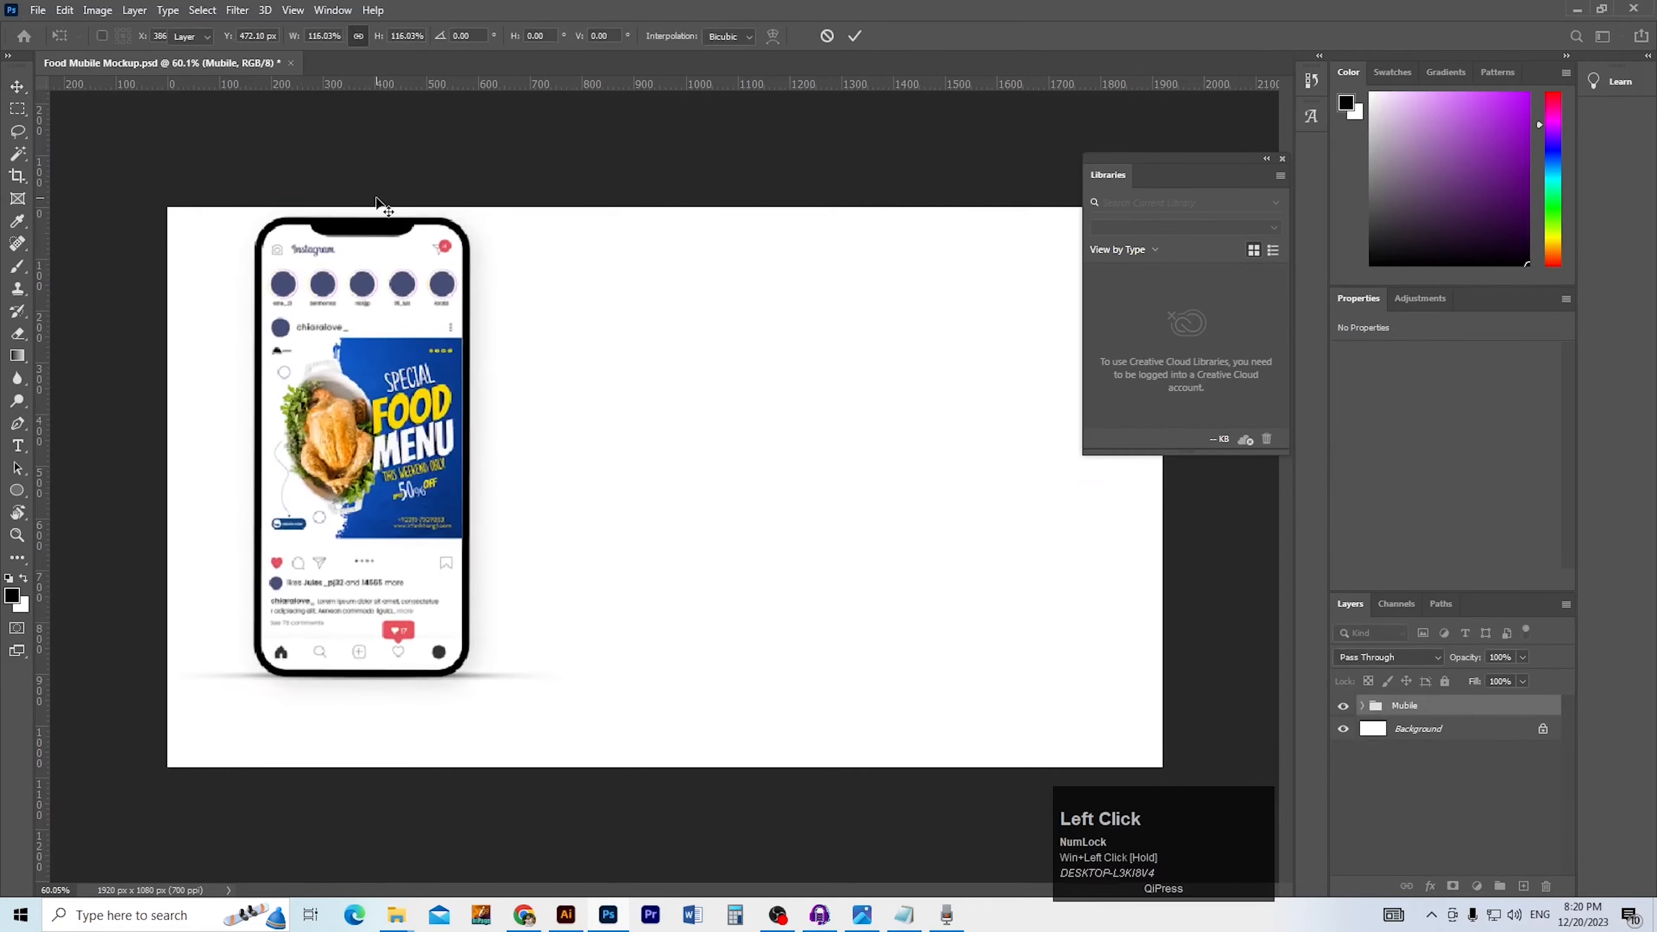
{"action": "left_click", "coordinate": [375, 402]}
{"action": "key", "text": "ctrl+z"}
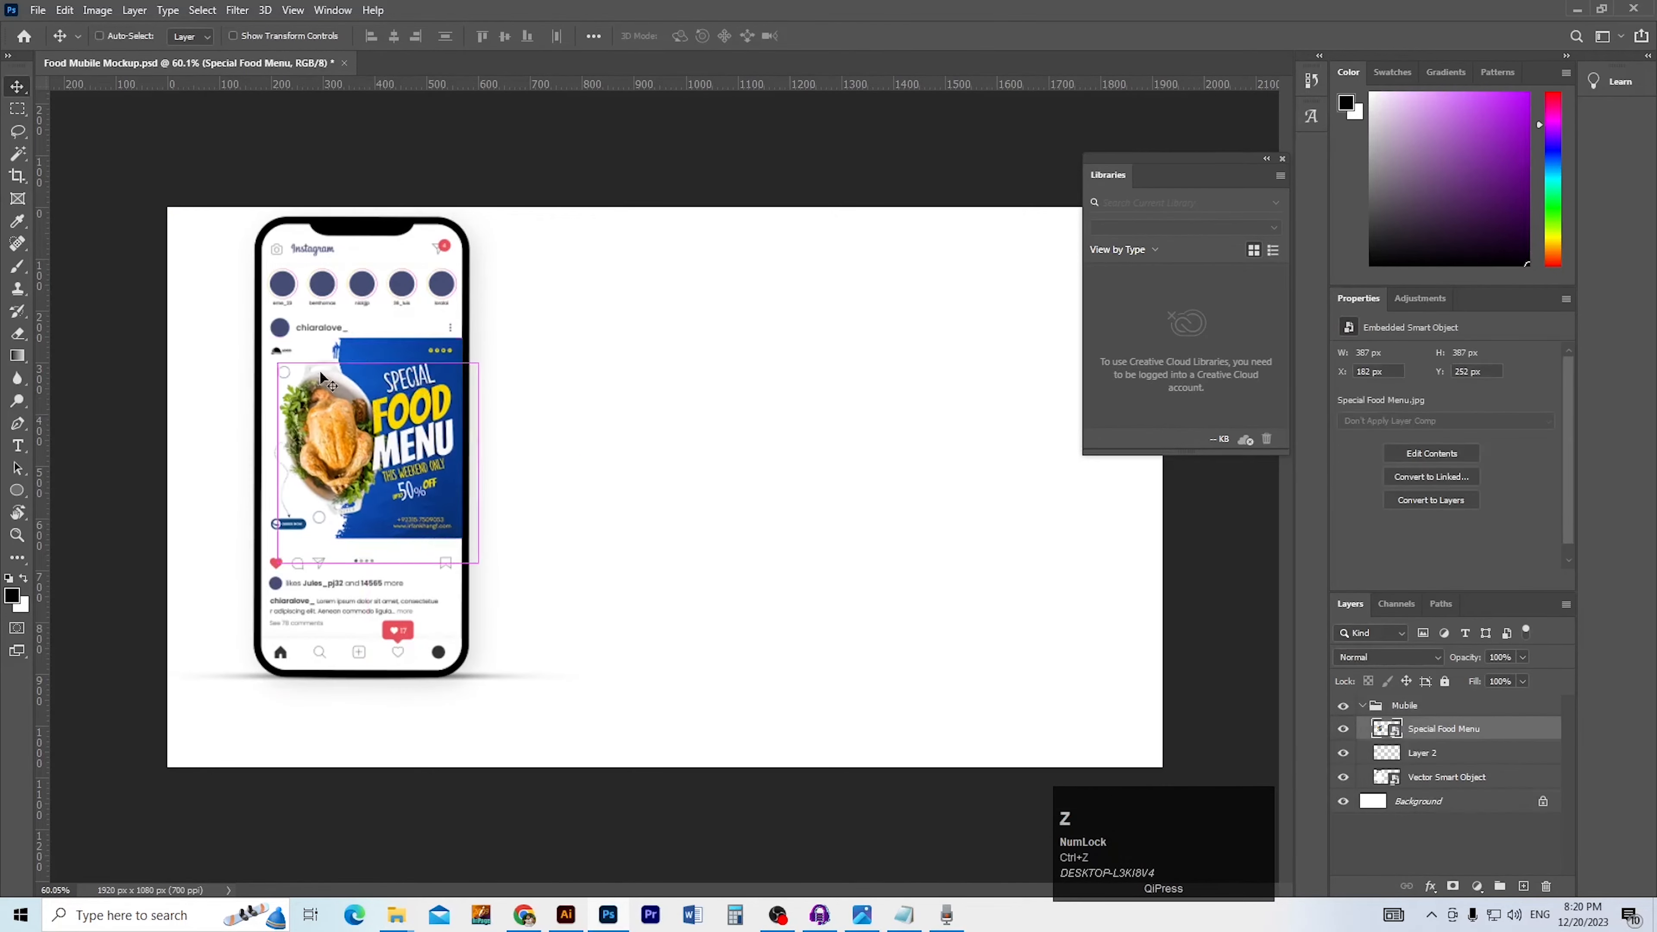
Move the whole Mubile group so its centre sits at about X 514 px, Y 540 px, then deselect it
{"action": "left_click", "coordinate": [1365, 706]}
{"action": "key", "text": "ctrl+t"}
{"action": "left_click_drag", "start_coordinate": [444, 516], "coordinate": [454, 508]}
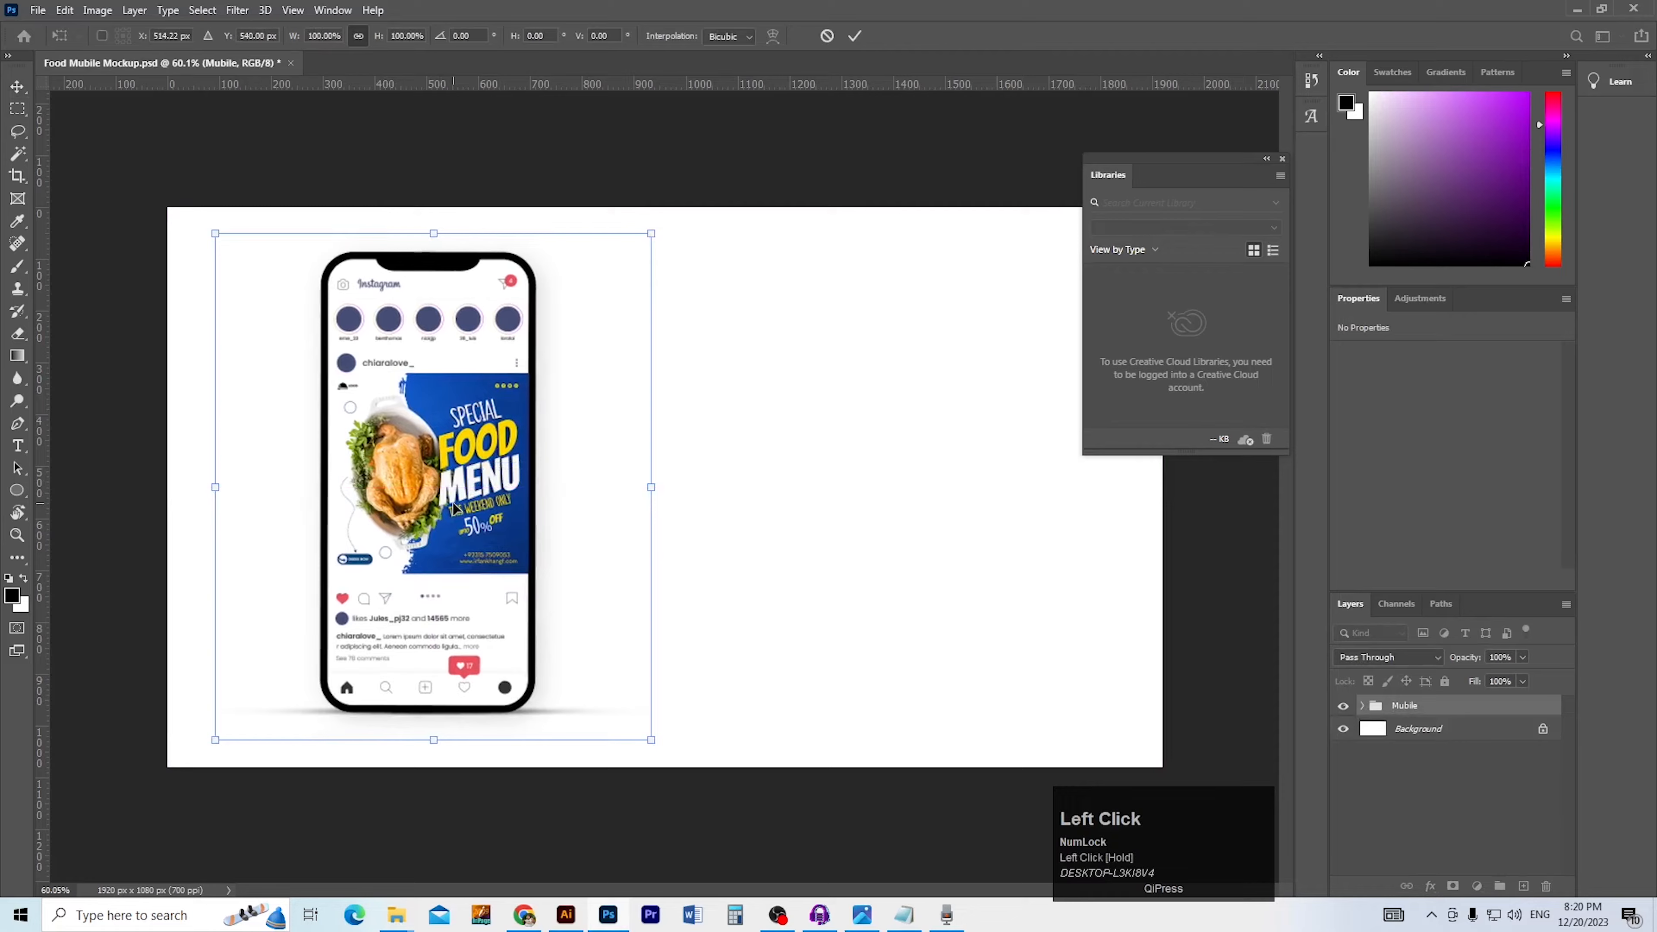
{"action": "key", "text": "Return"}
{"action": "key", "text": "ctrl+minus"}
{"action": "left_click", "coordinate": [581, 735]}
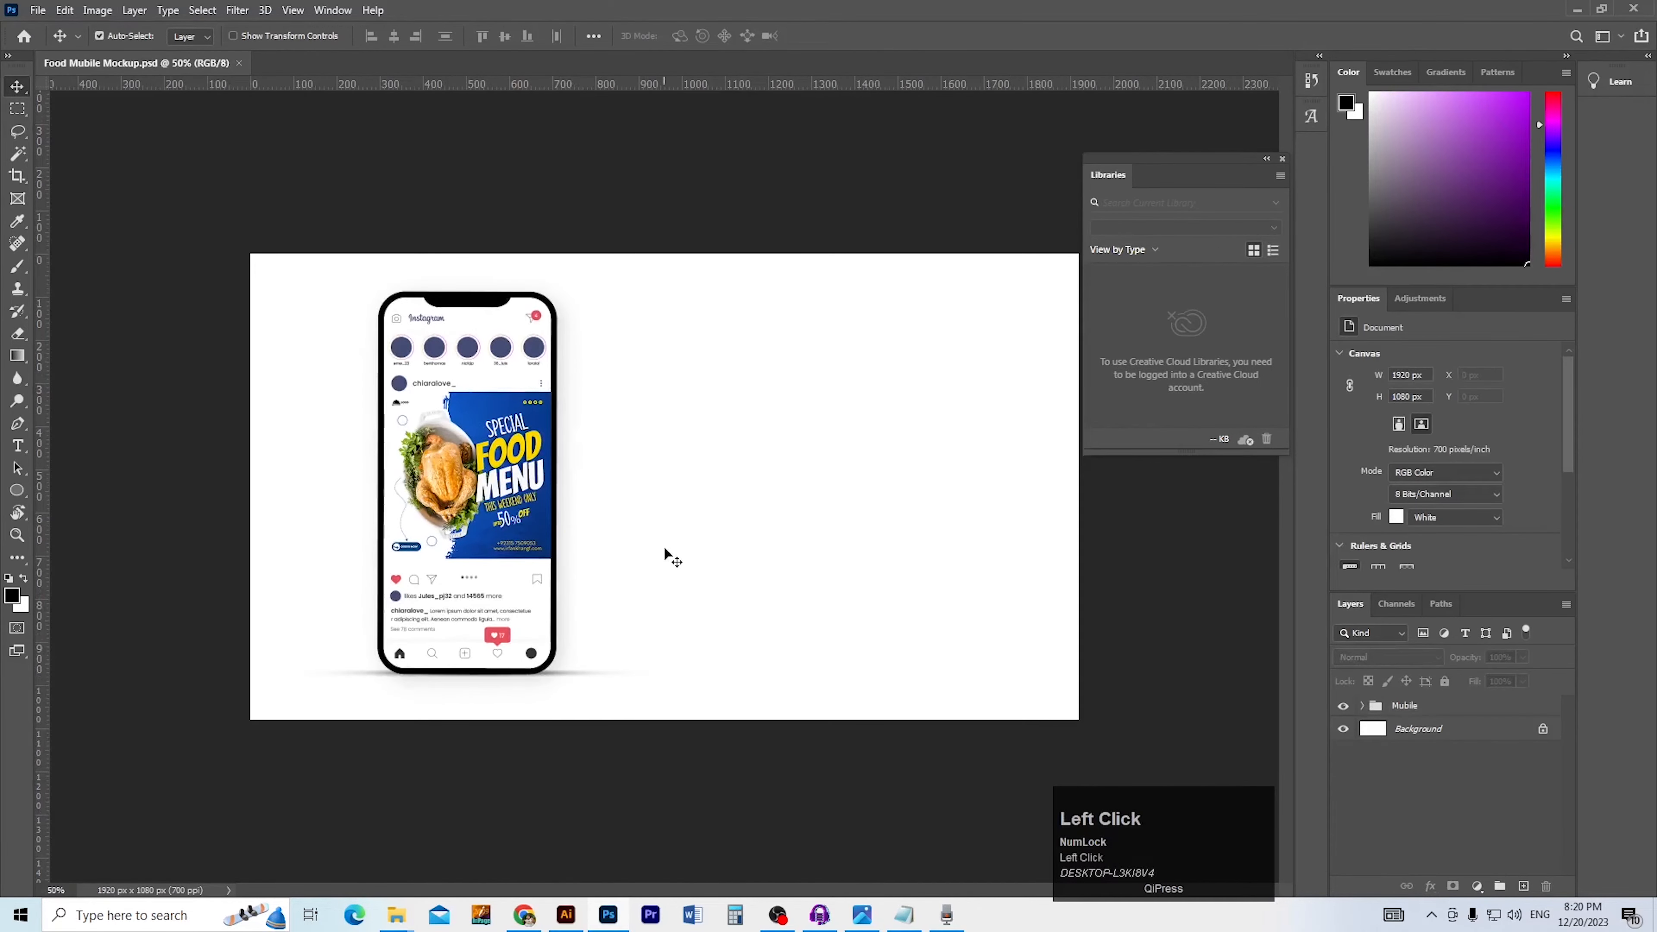
Examine the phone mockup and its banner up close, then view the whole canvas again
{"action": "key", "text": "space"}
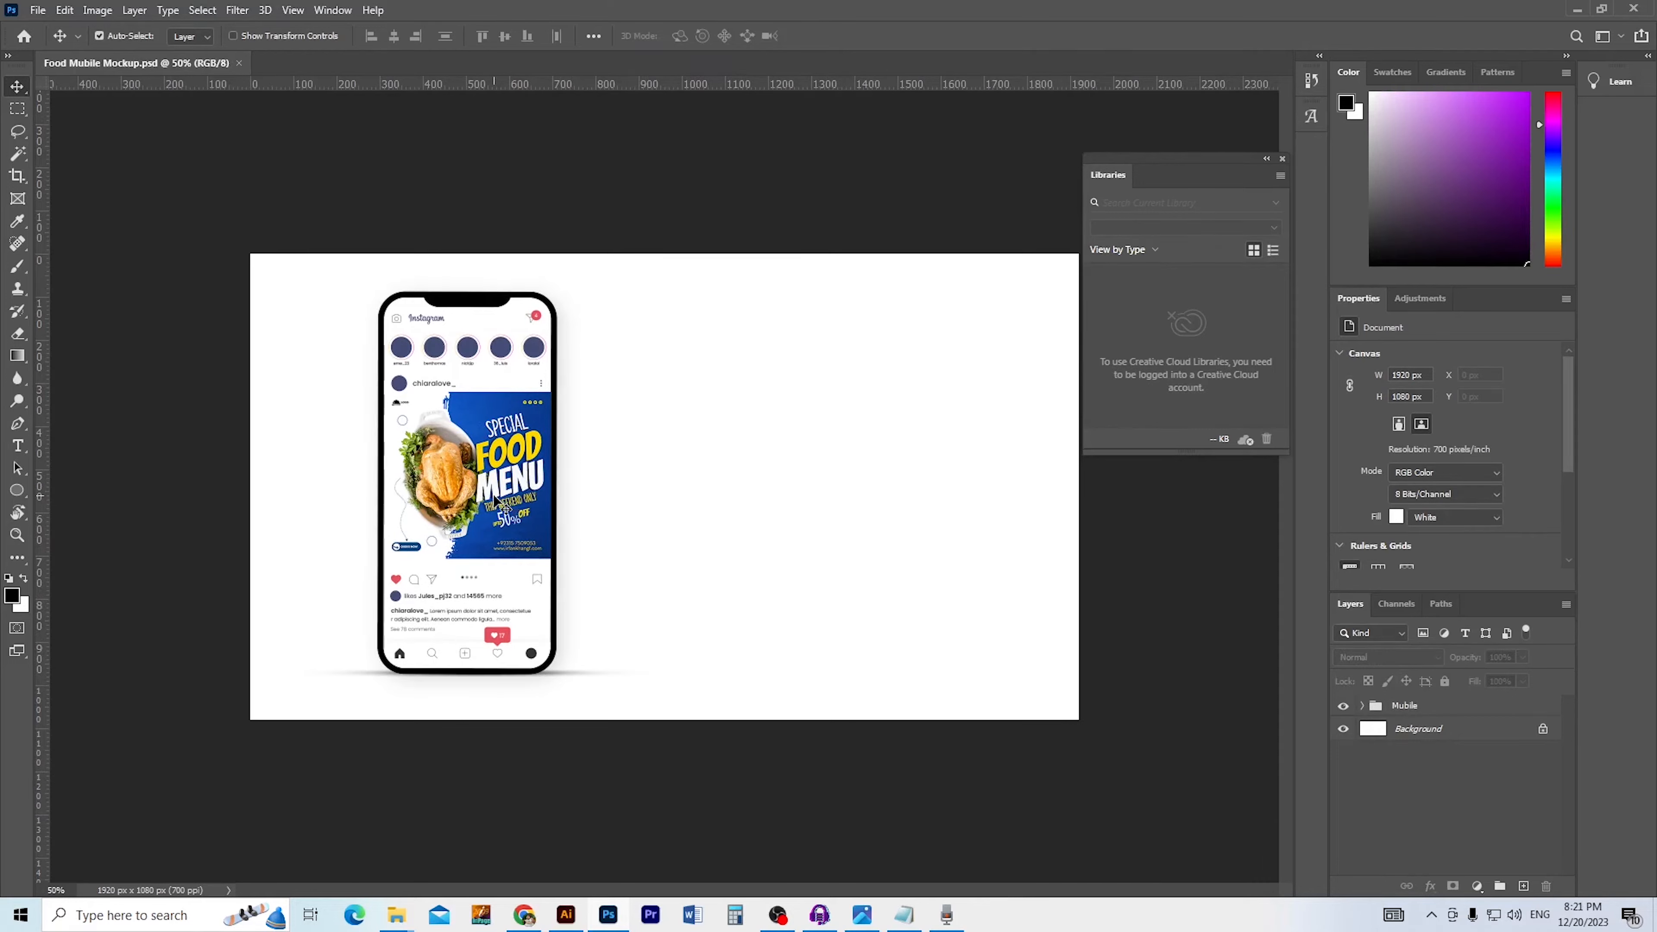
{"action": "key", "text": "ctrl+space"}
{"action": "left_click", "coordinate": [496, 500], "text": "ctrl"}
{"action": "left_click", "coordinate": [496, 500], "text": "ctrl"}
{"action": "key", "text": "space"}
{"action": "left_click_drag", "start_coordinate": [425, 531], "coordinate": [436, 532]}
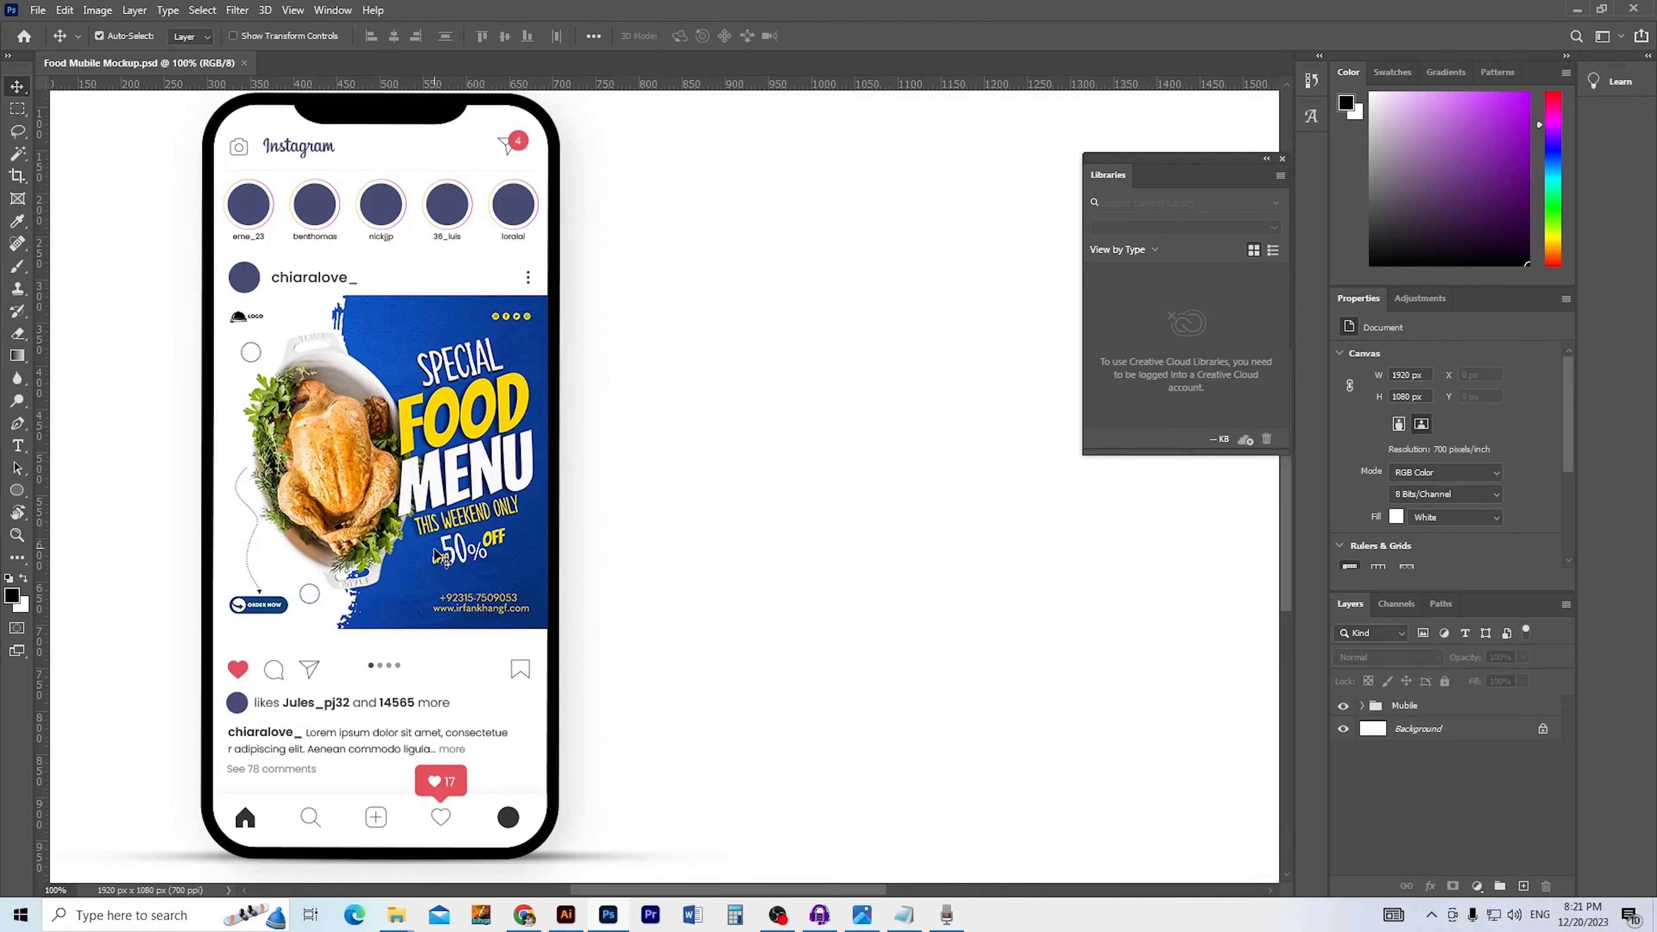
{"action": "left_click", "coordinate": [509, 534], "text": "ctrl+alt"}
{"action": "left_click", "coordinate": [450, 530], "text": "ctrl+alt"}
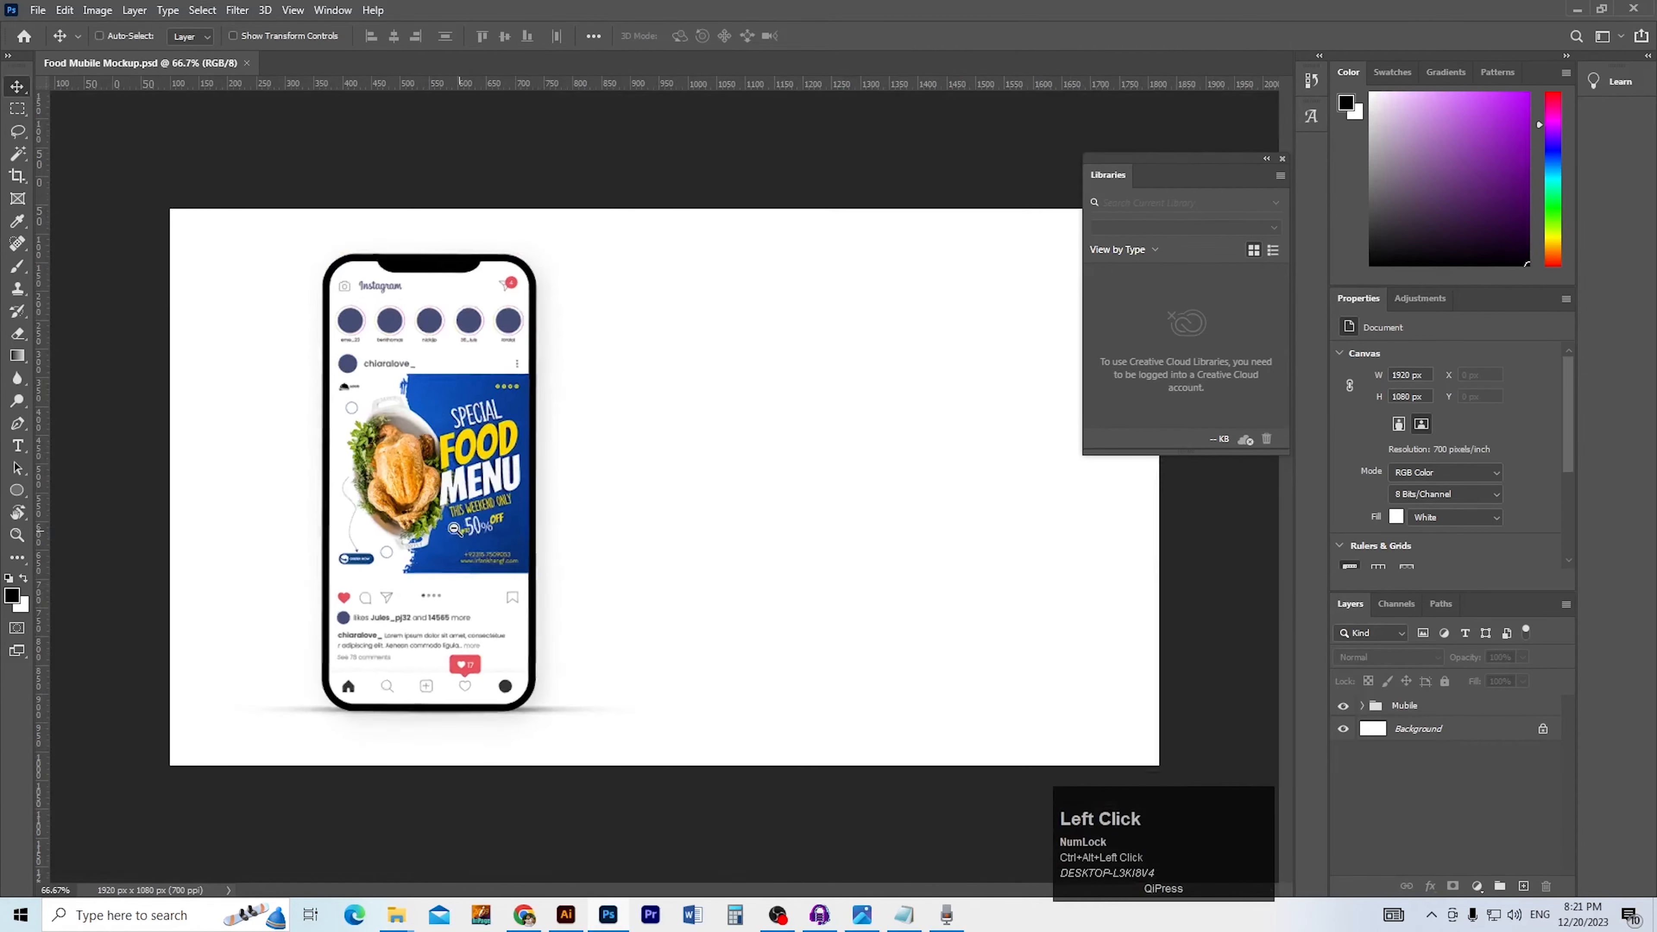
Add a new layer directly below the Mubile group and create a Gradient fill there
{"action": "left_click", "coordinate": [1416, 805]}
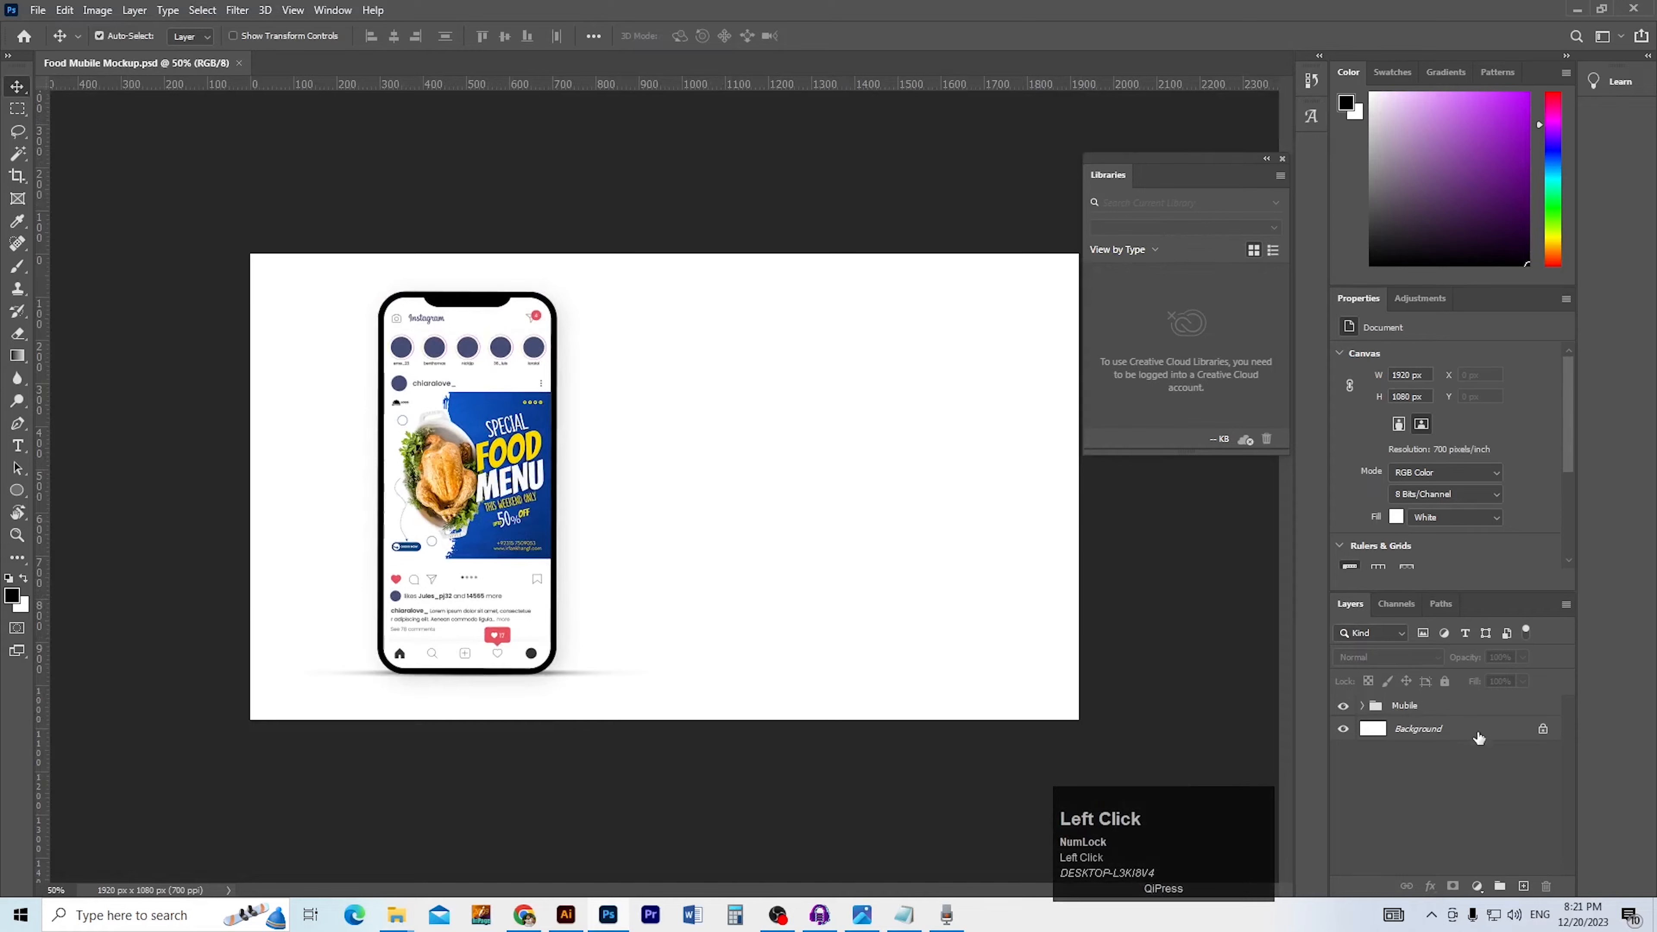
{"action": "left_click", "coordinate": [1523, 886]}
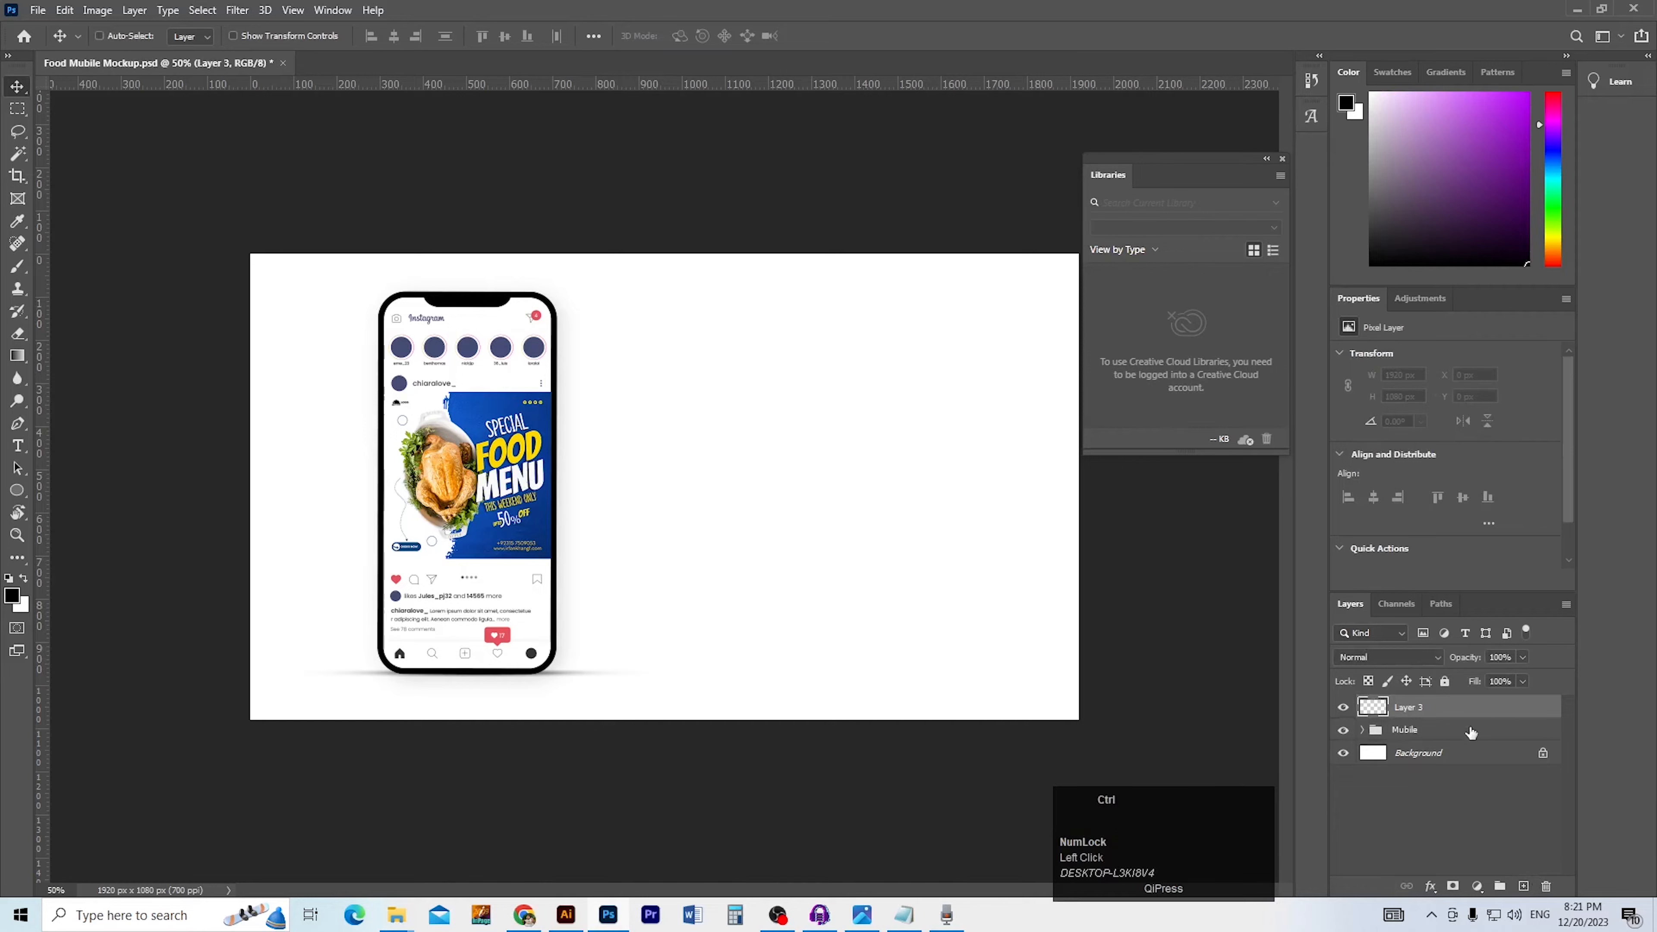
{"action": "key", "text": "ctrl+bracketleft"}
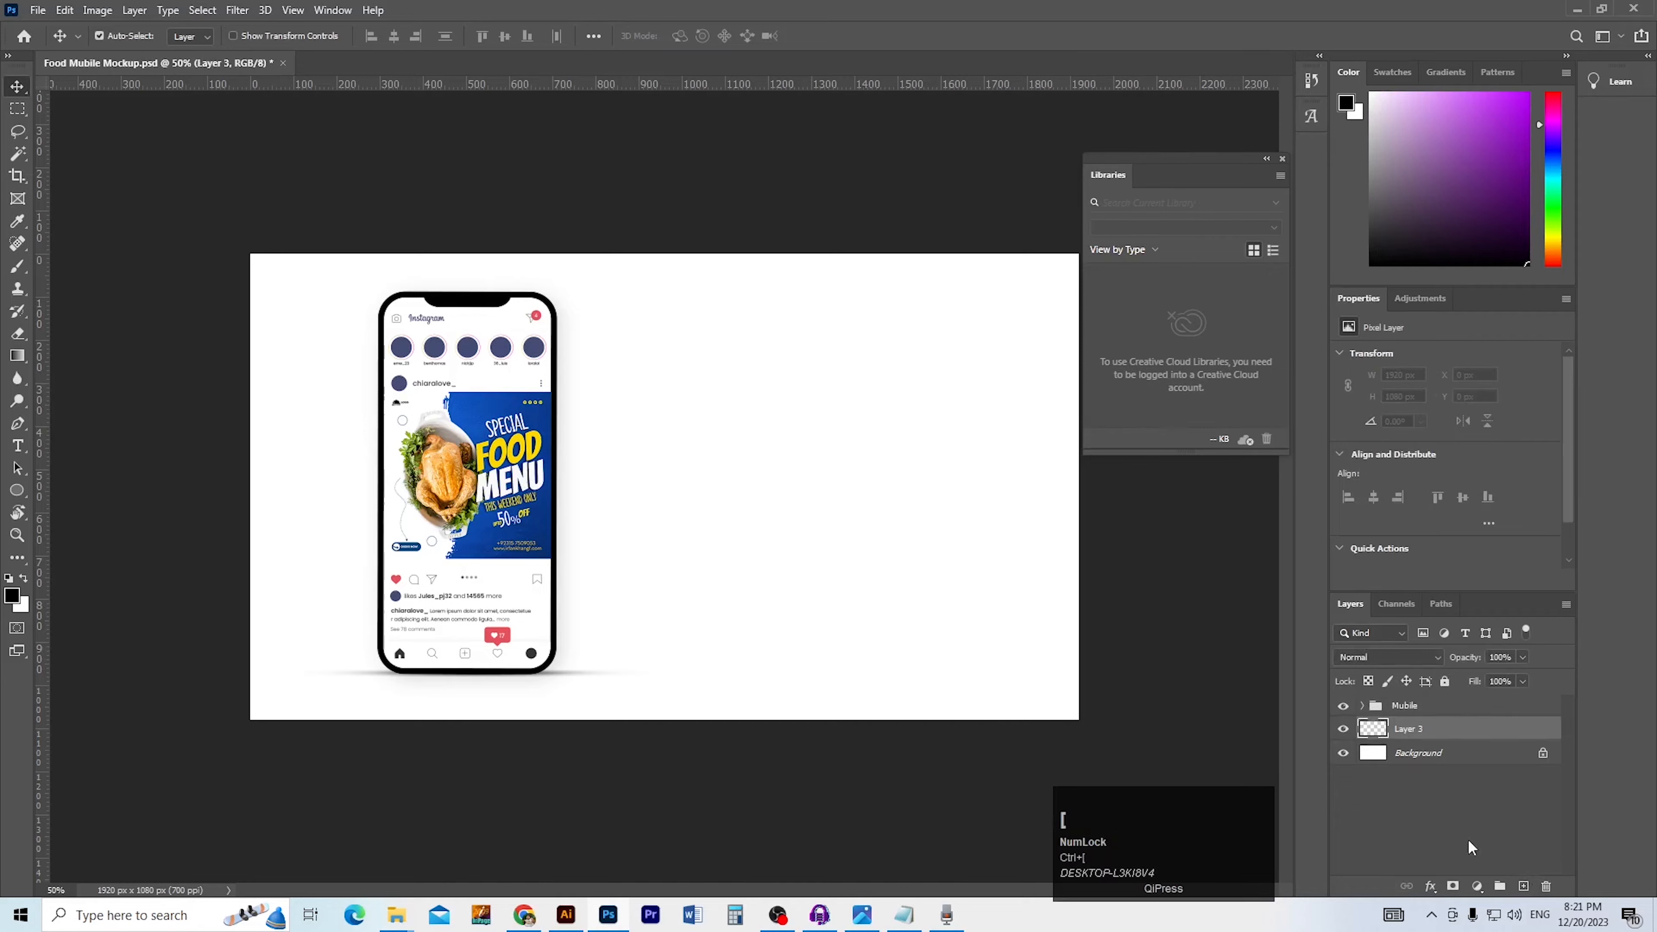
{"action": "left_click", "coordinate": [1478, 887]}
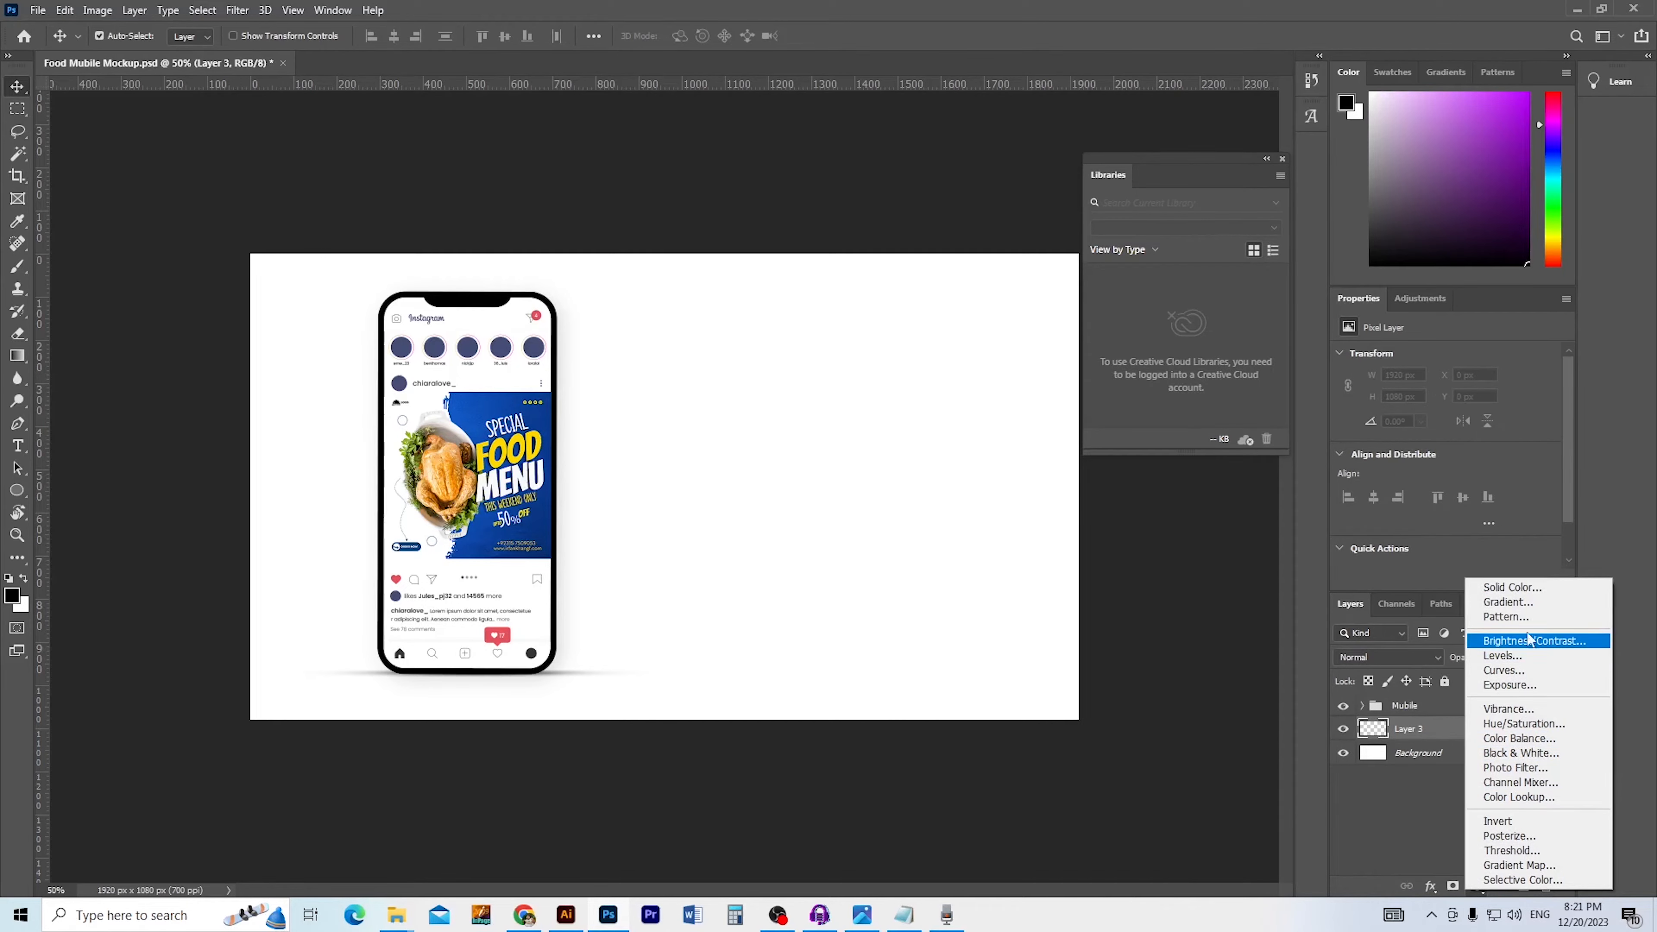
{"action": "left_click", "coordinate": [1520, 603]}
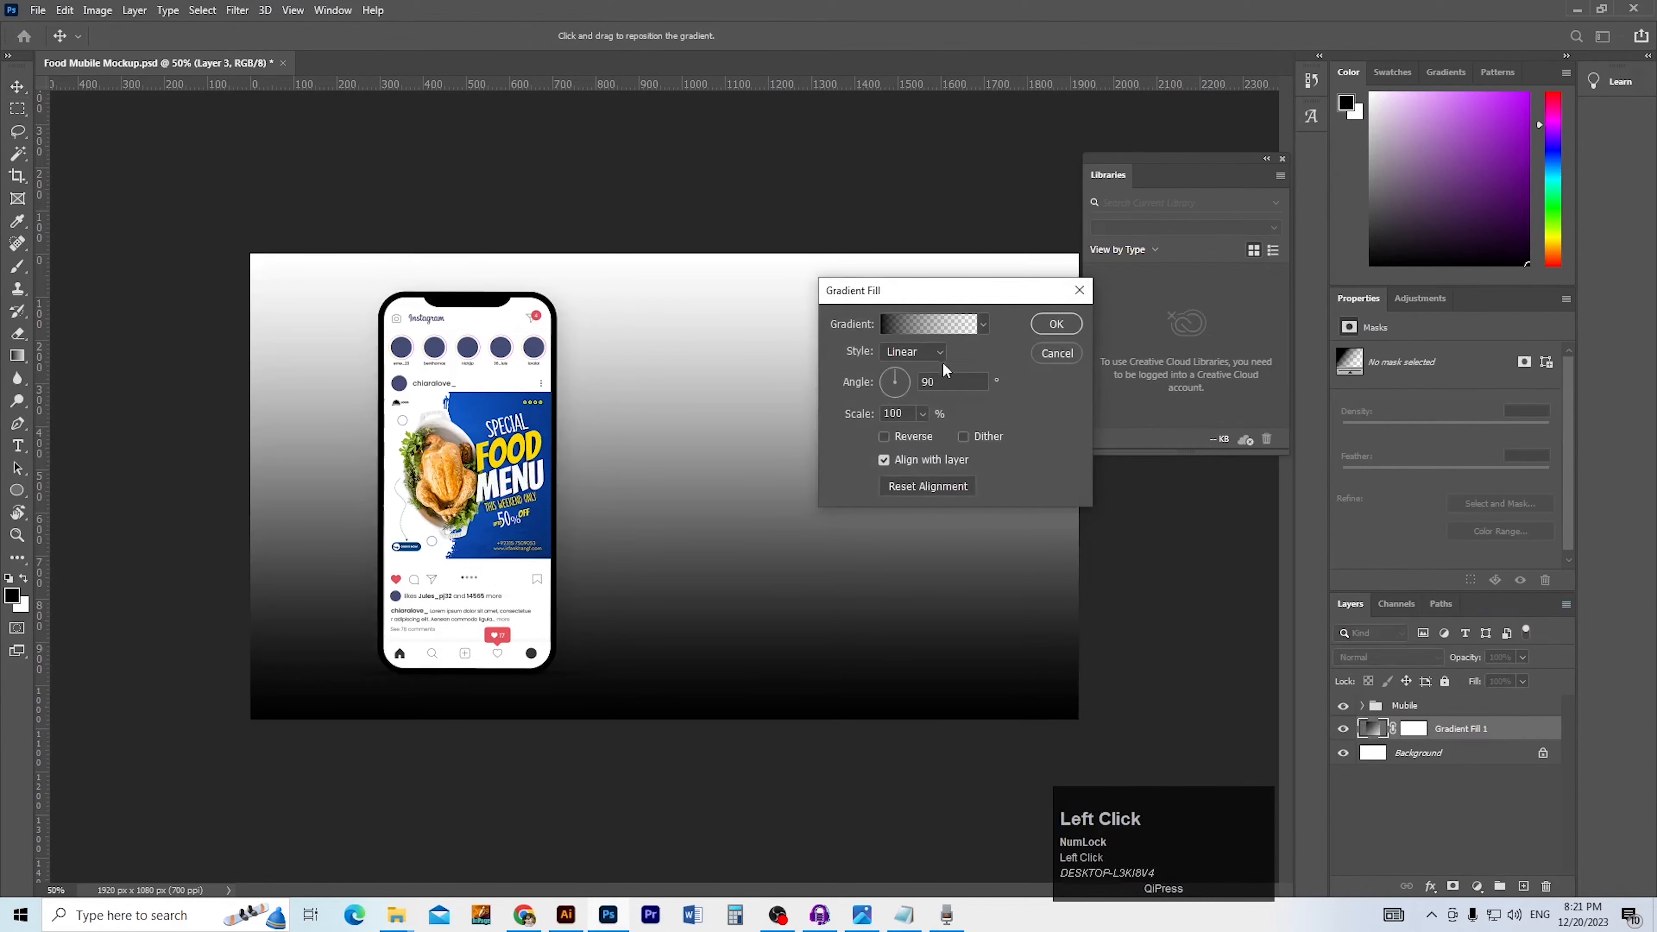
Set the gradient's end colour stop to 0f457d, copied from the background line of the Notepad notes
{"action": "left_click", "coordinate": [953, 330]}
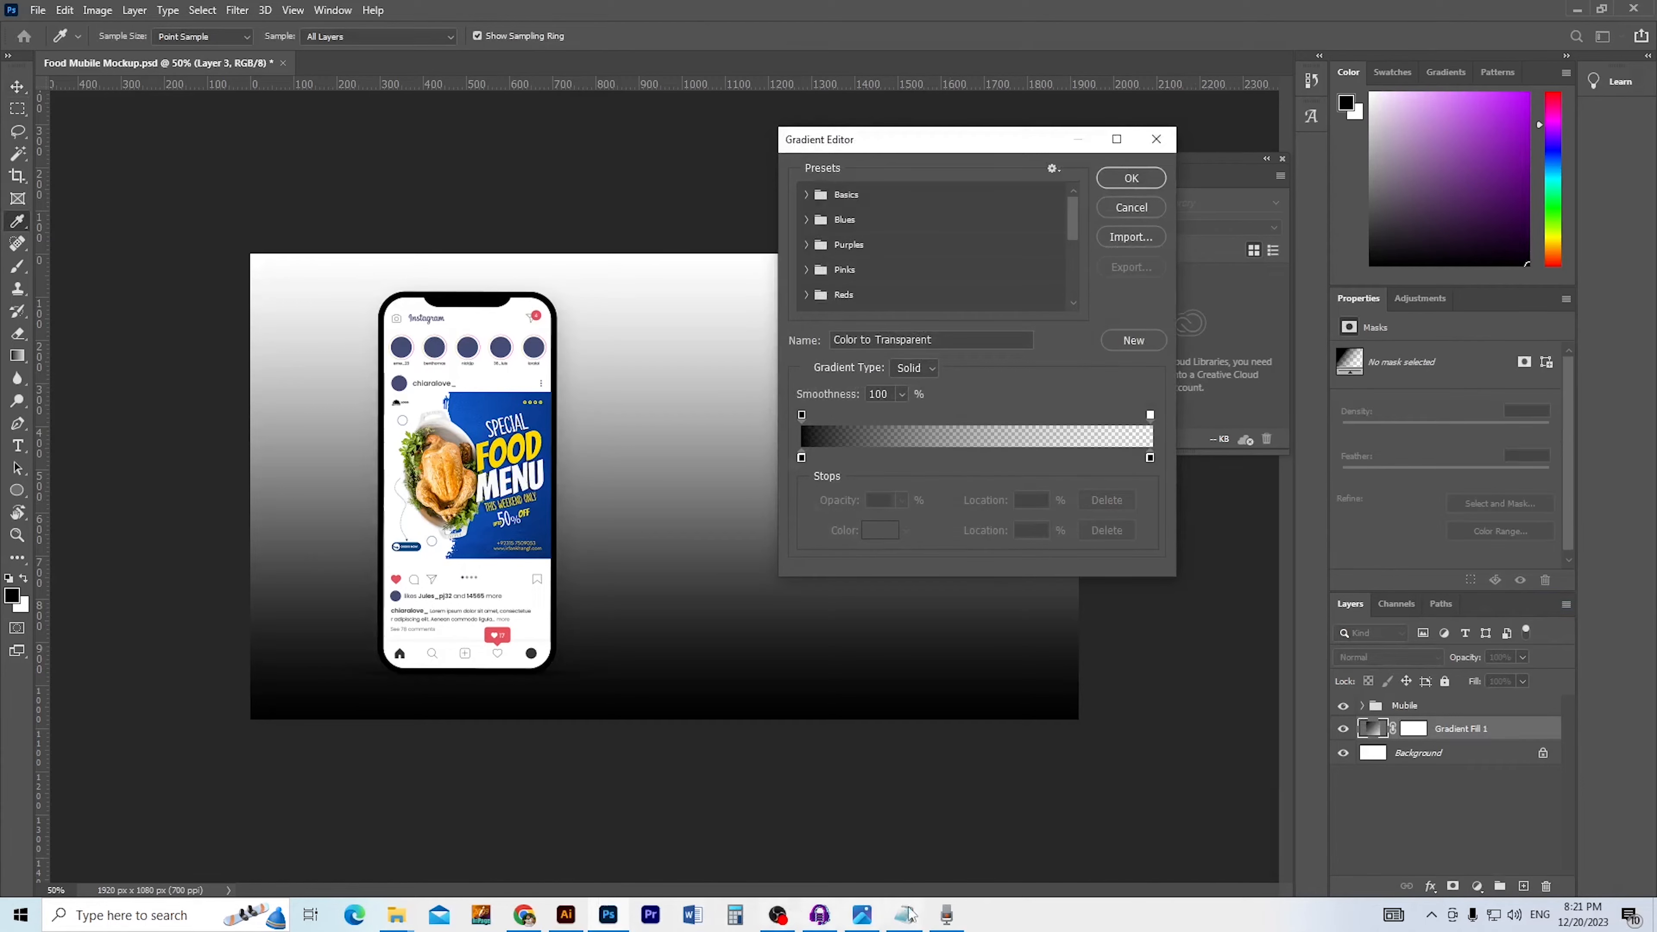
{"action": "left_click", "coordinate": [913, 917]}
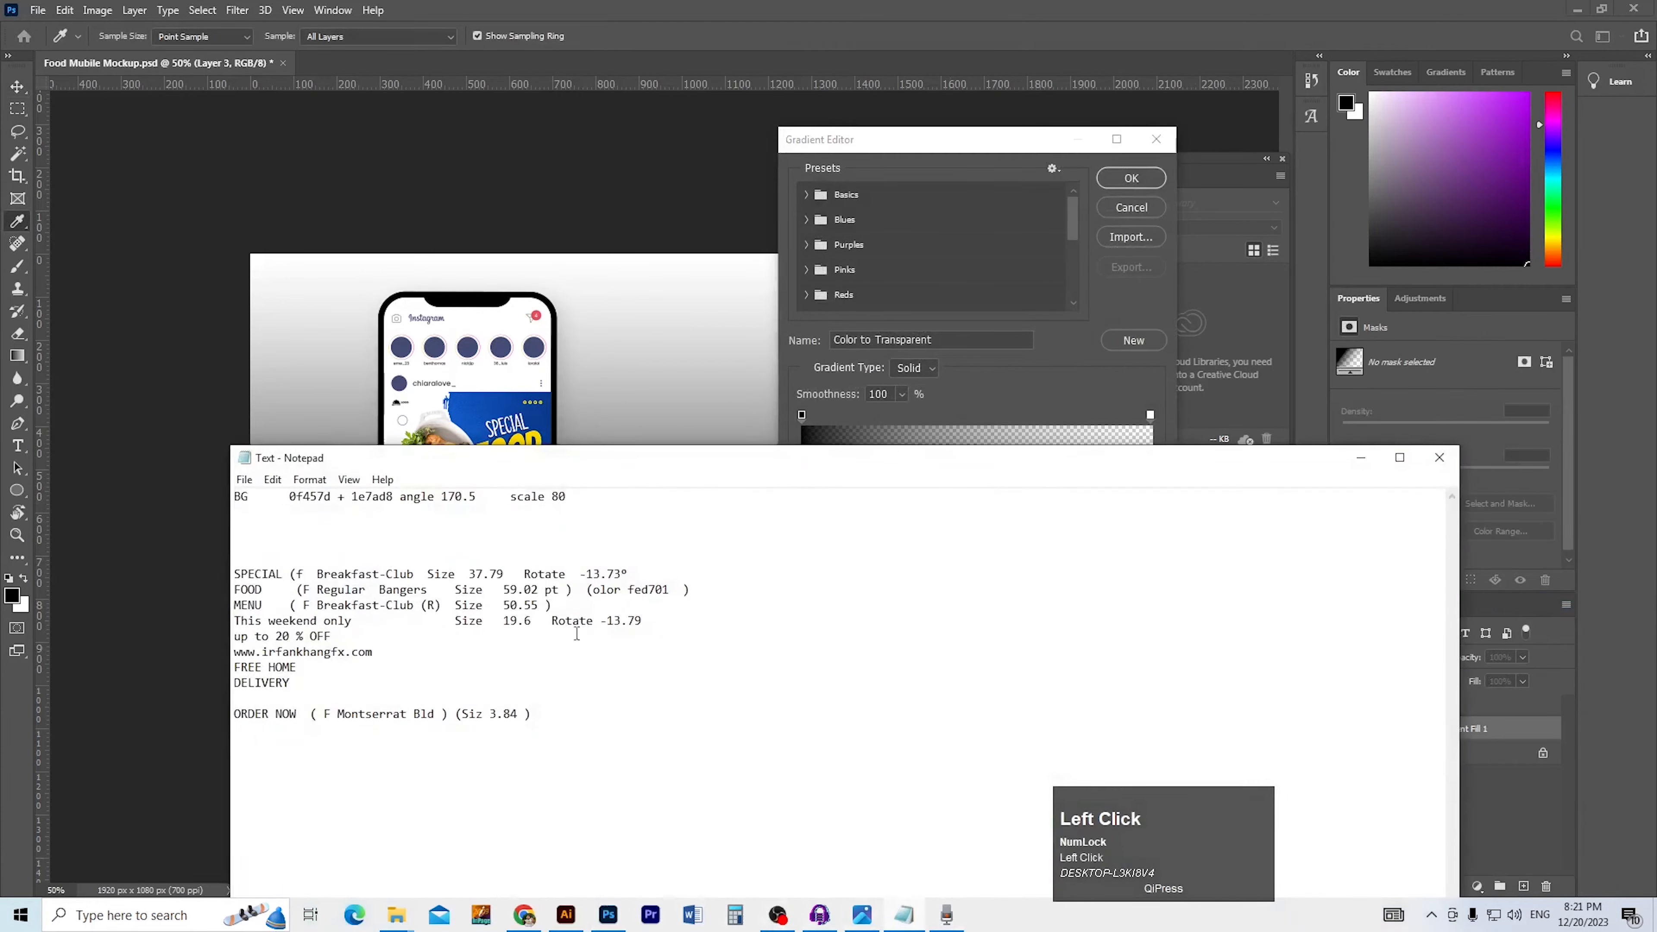
{"action": "left_click_drag", "start_coordinate": [289, 496], "coordinate": [325, 500]}
{"action": "key", "text": "ctrl+c"}
{"action": "key", "text": "alt+Tab"}
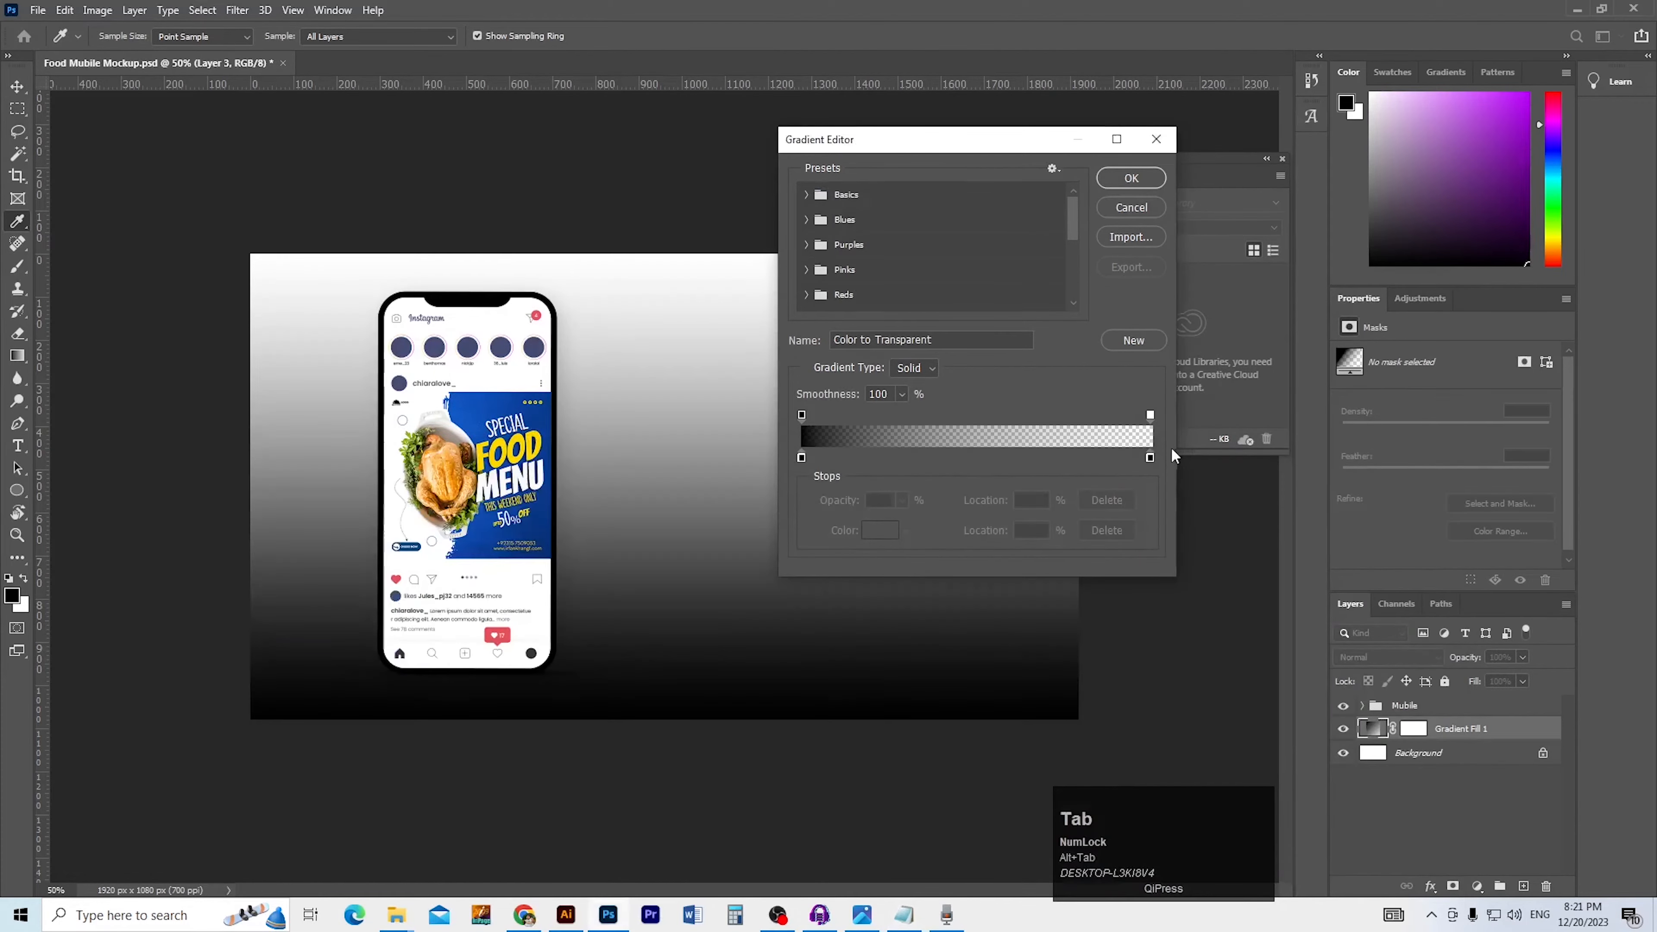
{"action": "double_click", "coordinate": [1150, 458]}
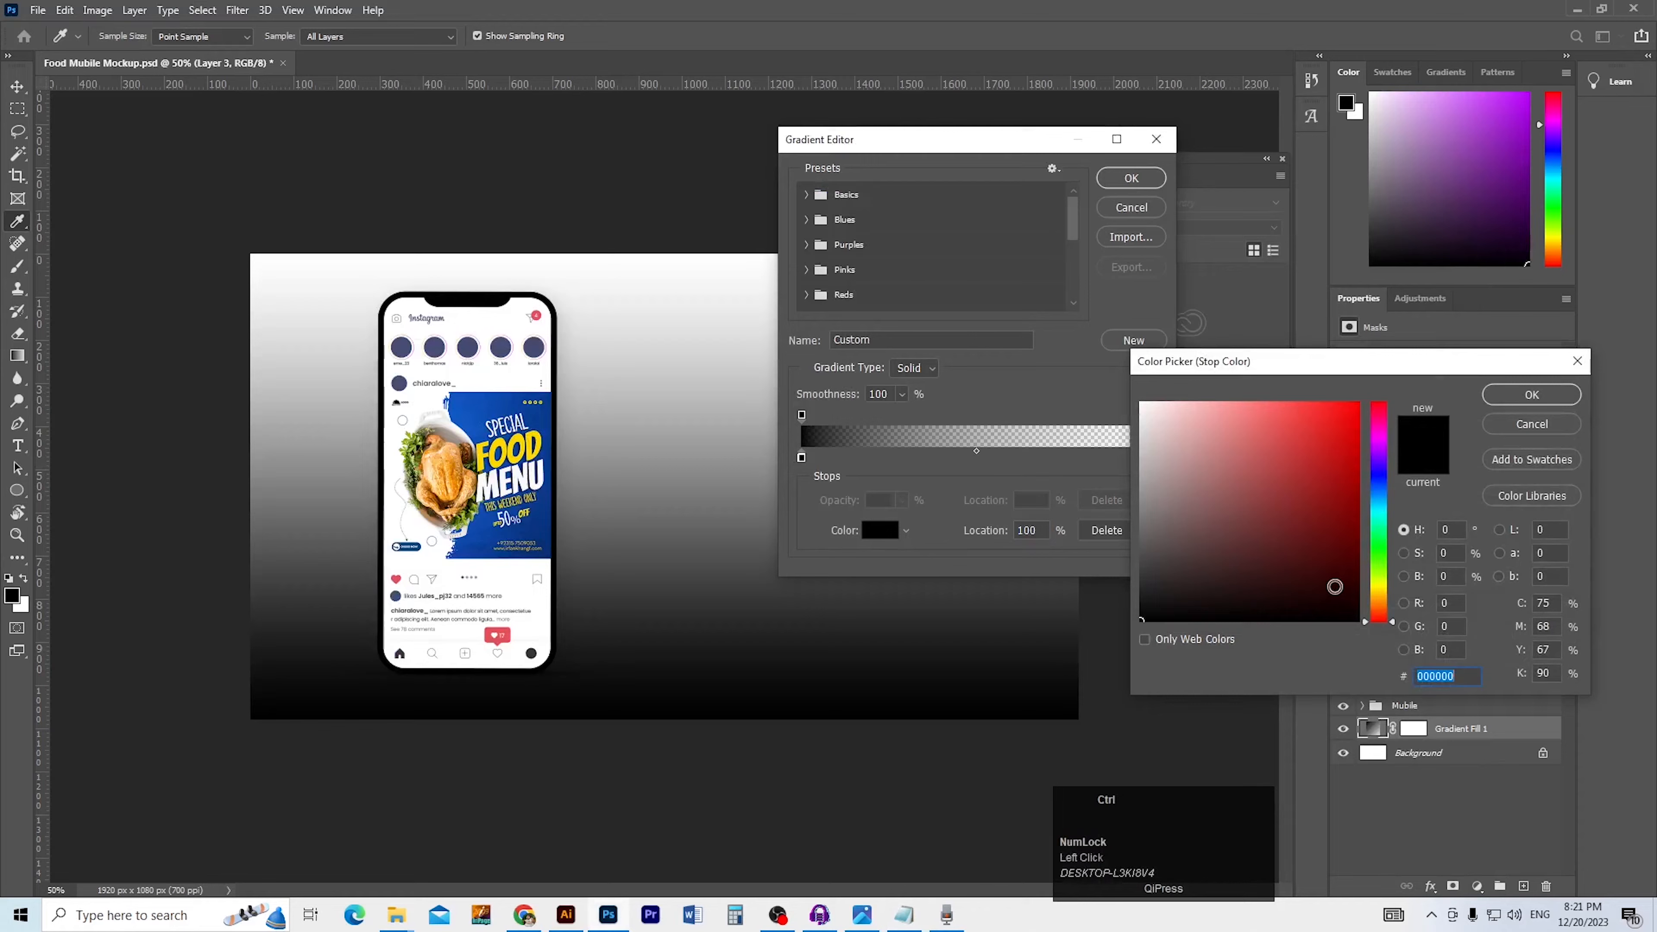
{"action": "key", "text": "ctrl+v"}
{"action": "key", "text": "Return"}
Copy the colour code 1e7ad8 from the Notepad notes and set the gradient's end opacity stop to 100%
{"action": "key", "text": "alt+Tab"}
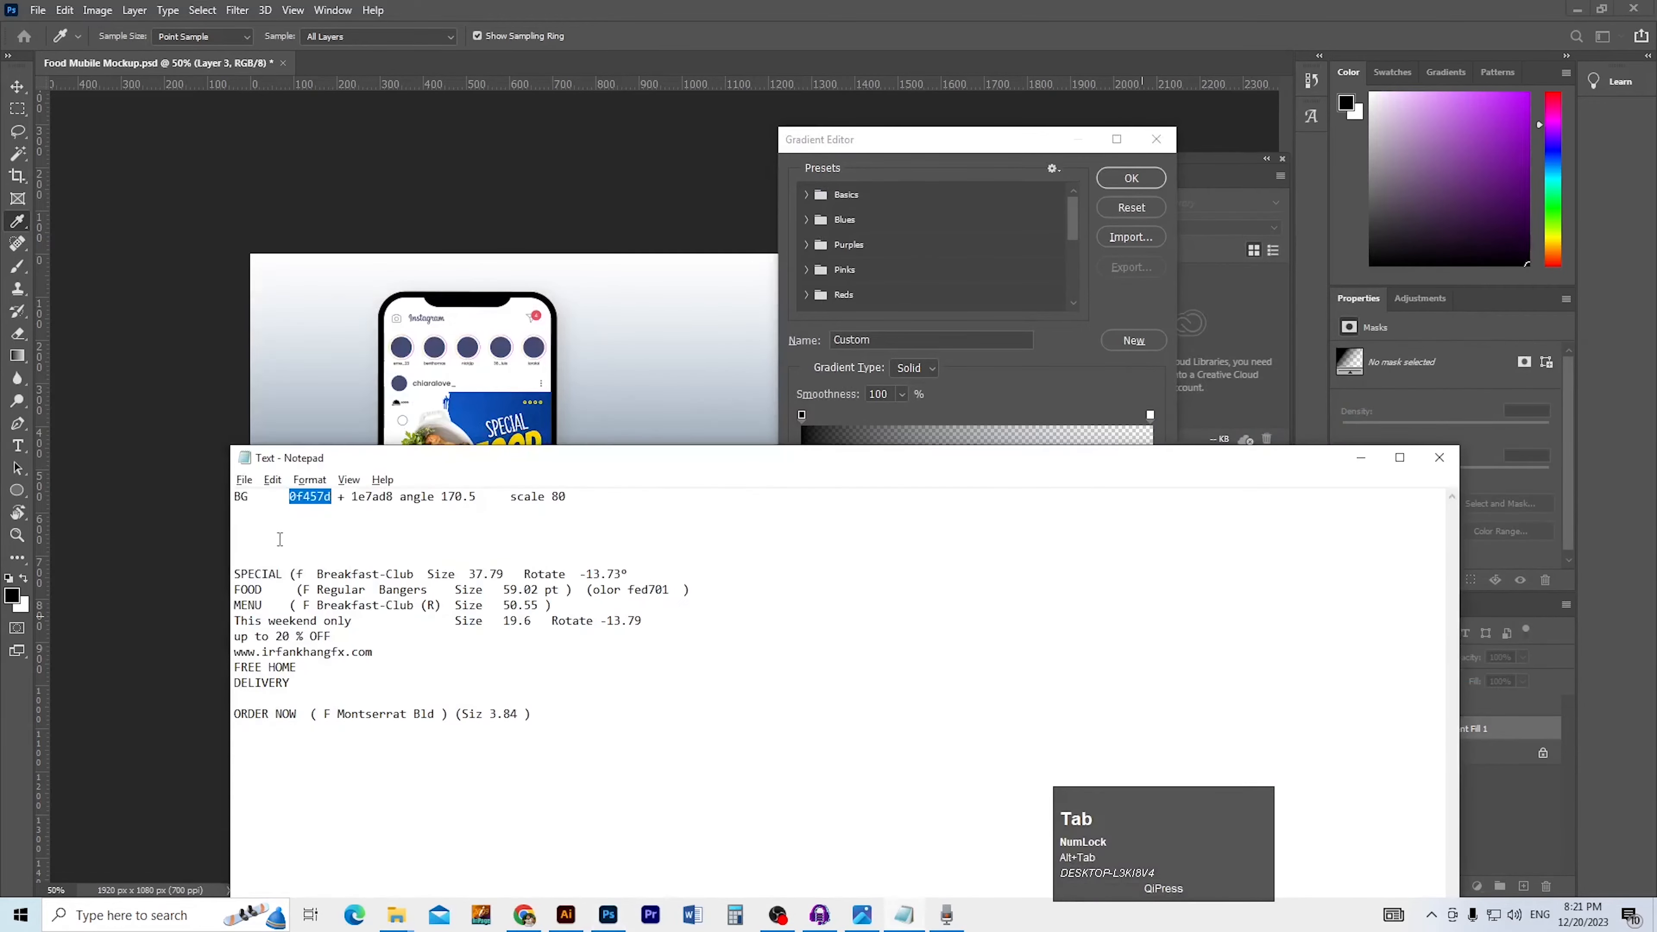
{"action": "left_click_drag", "start_coordinate": [350, 498], "coordinate": [397, 500]}
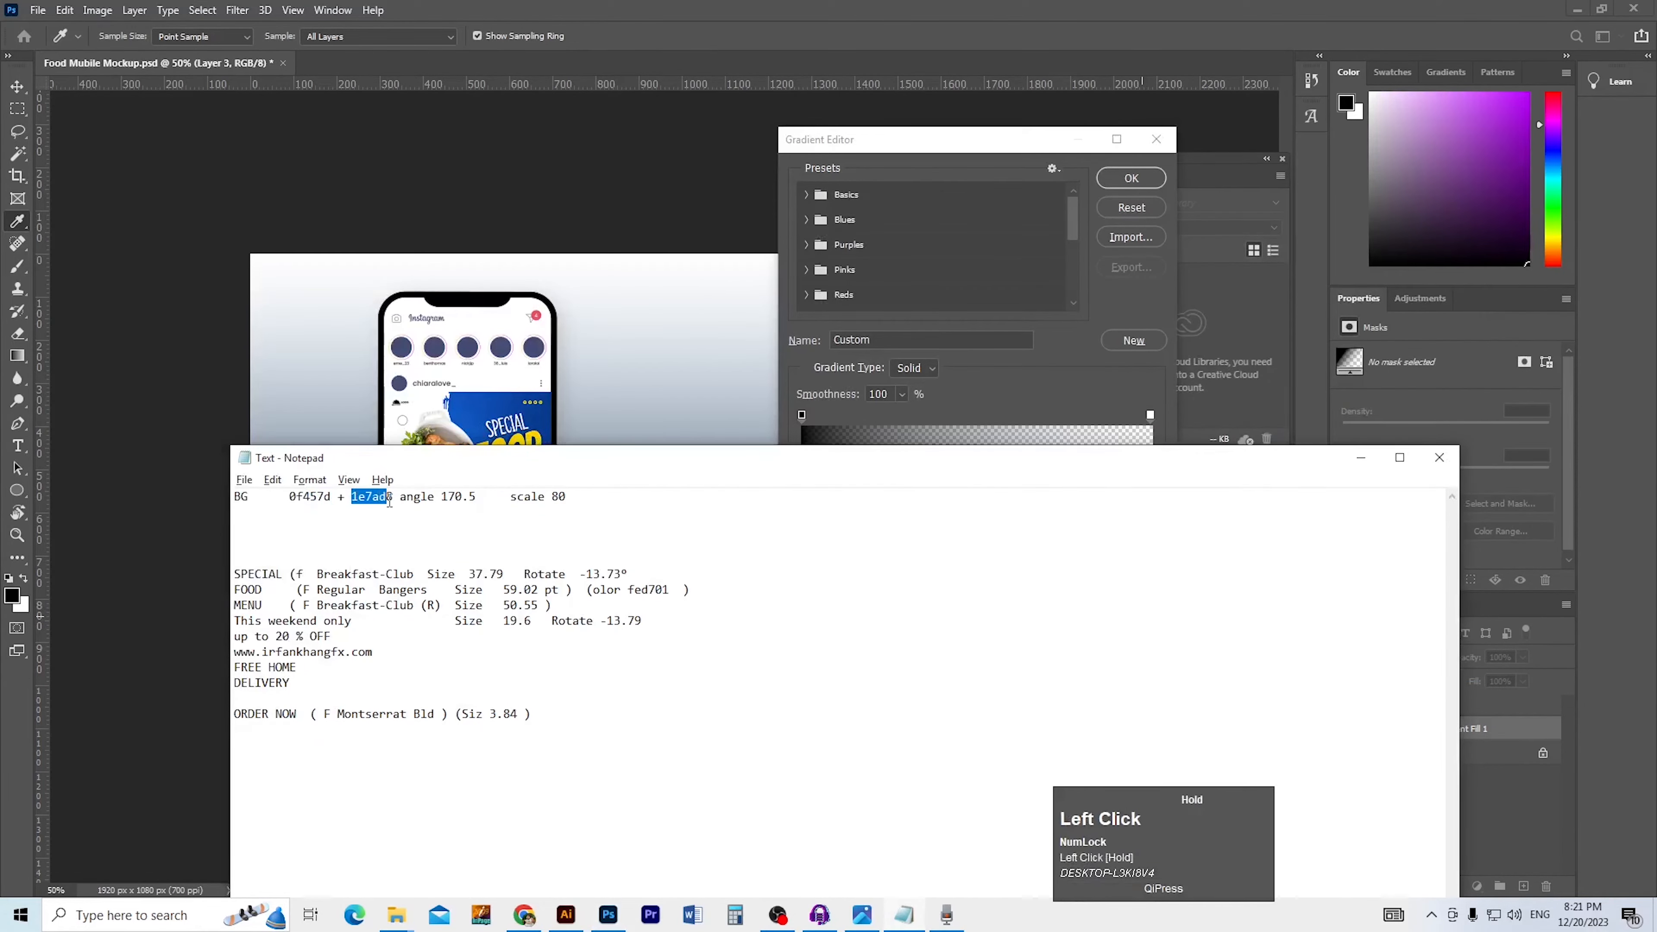
{"action": "key", "text": "ctrl+c"}
{"action": "key", "text": "alt+Tab"}
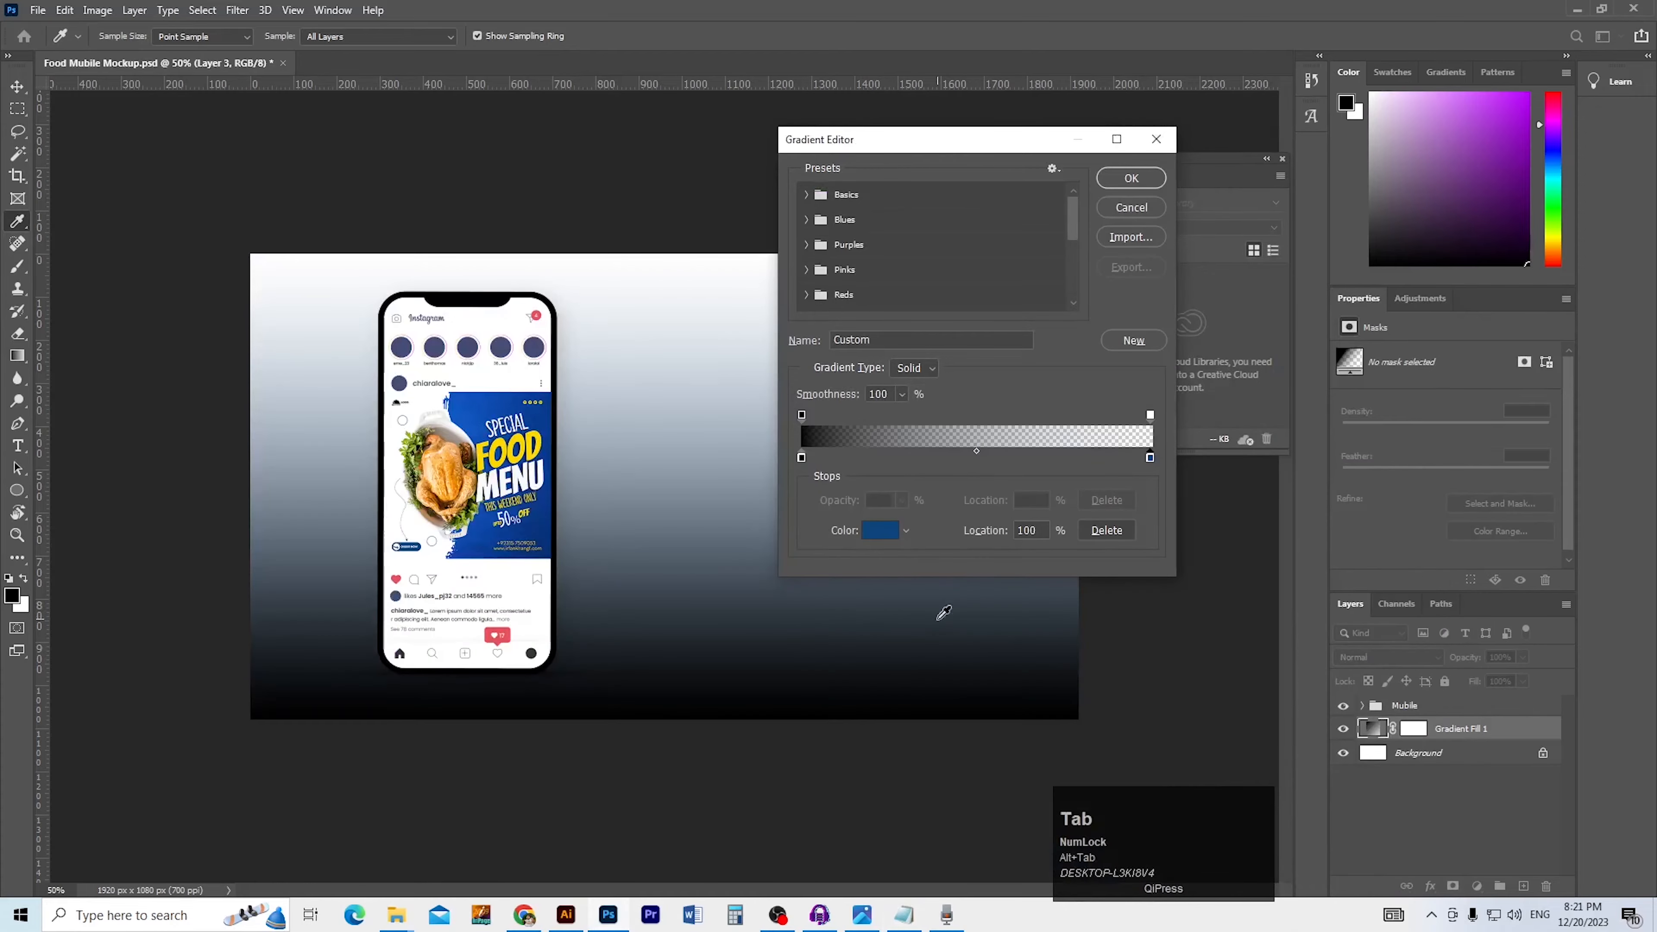
{"action": "left_click", "coordinate": [1151, 417]}
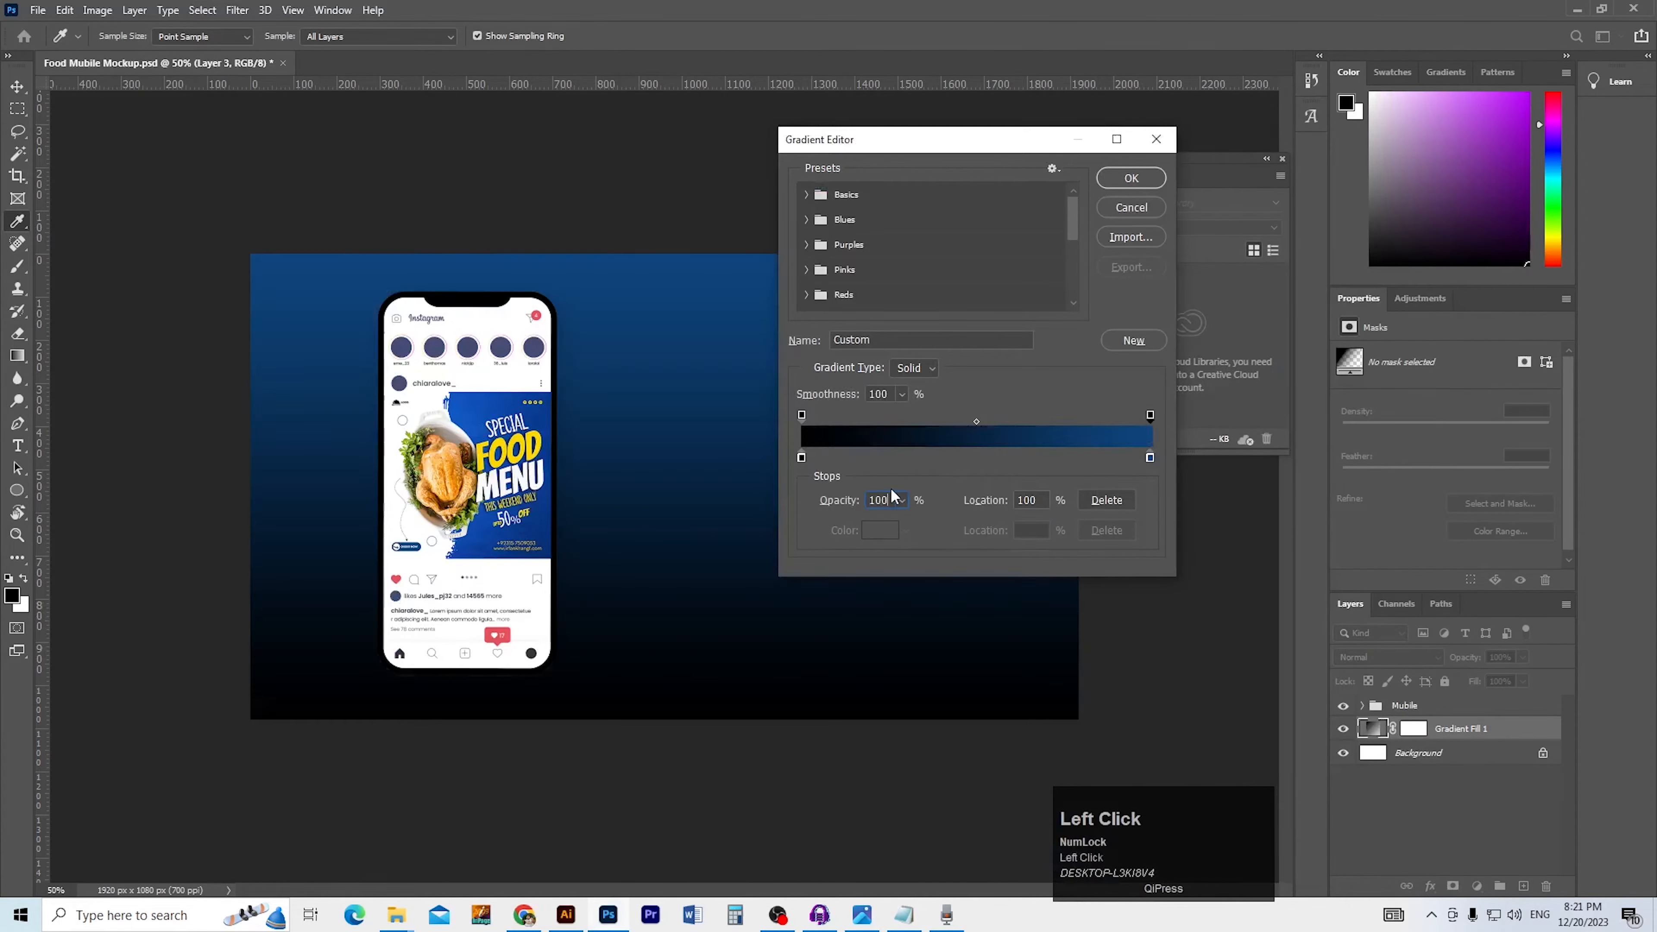
{"action": "key", "text": "Return"}
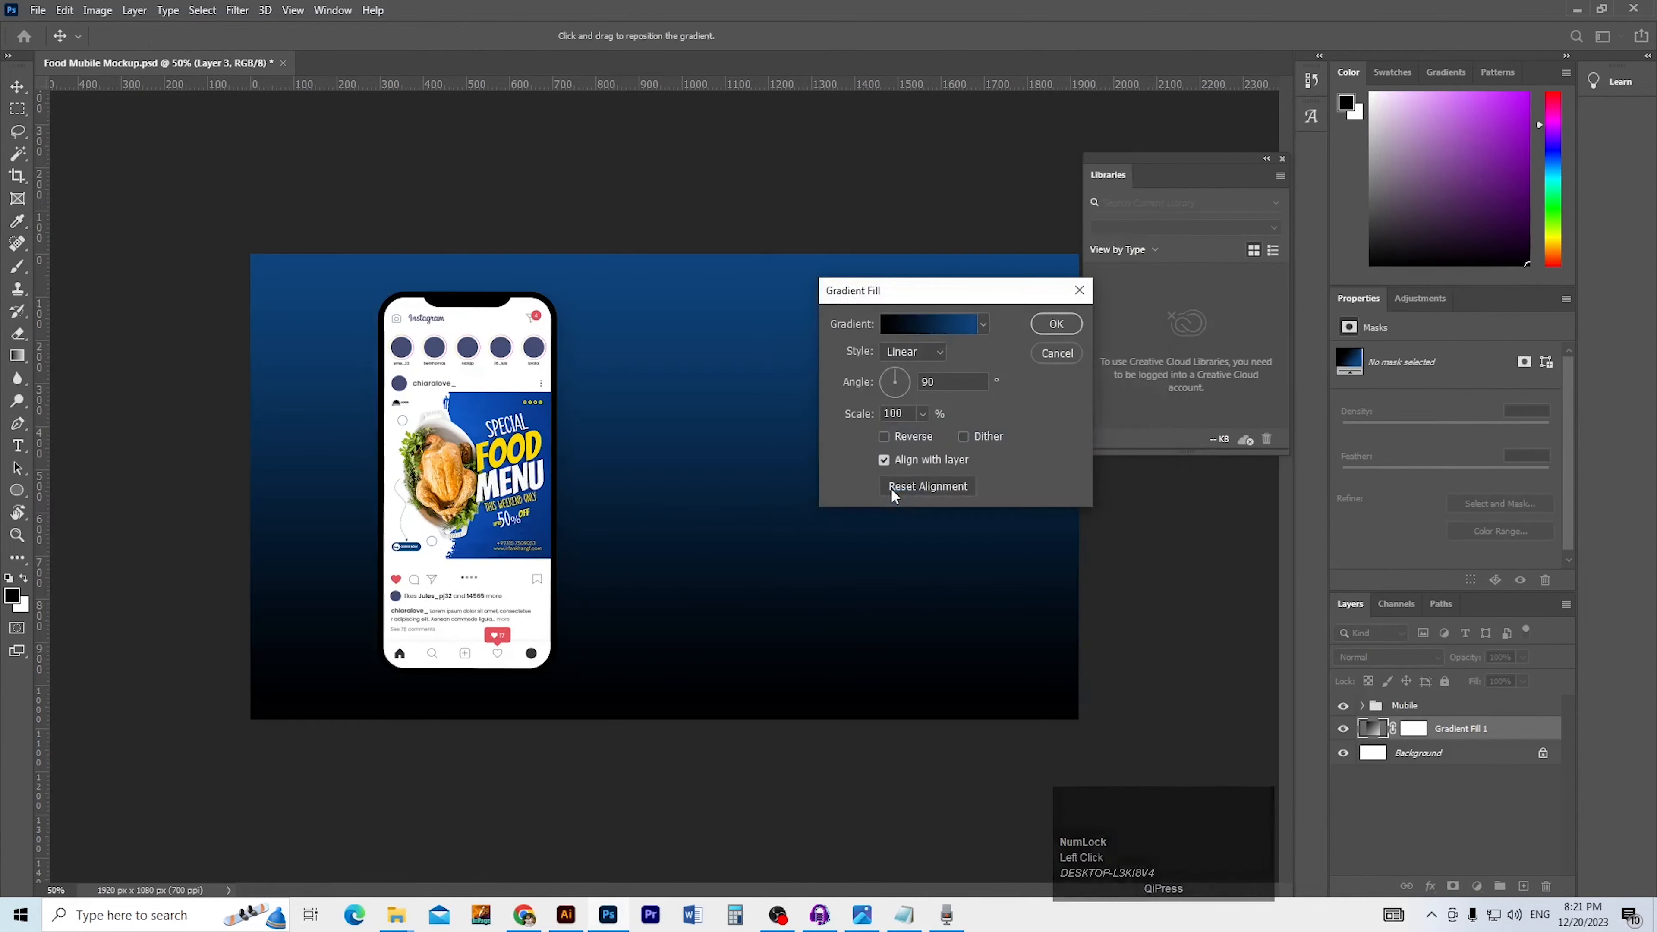
Set the gradient's start colour stop to the copied 1e7ad8 and accept the edited gradient
{"action": "left_click", "coordinate": [932, 325]}
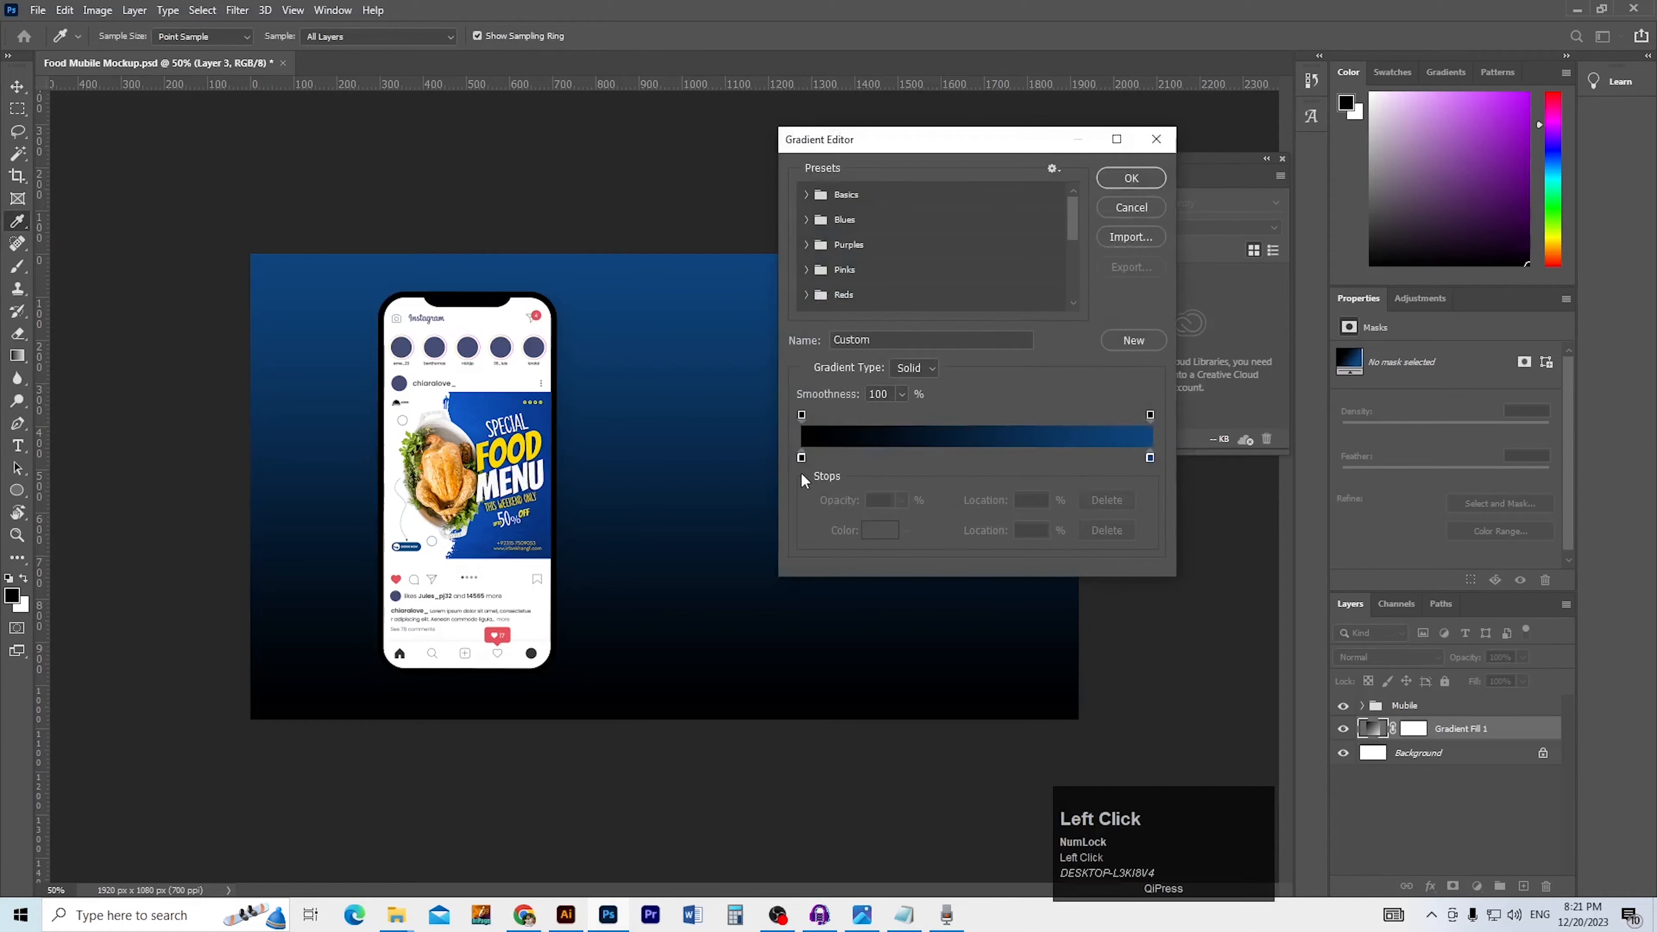
{"action": "double_click", "coordinate": [802, 457]}
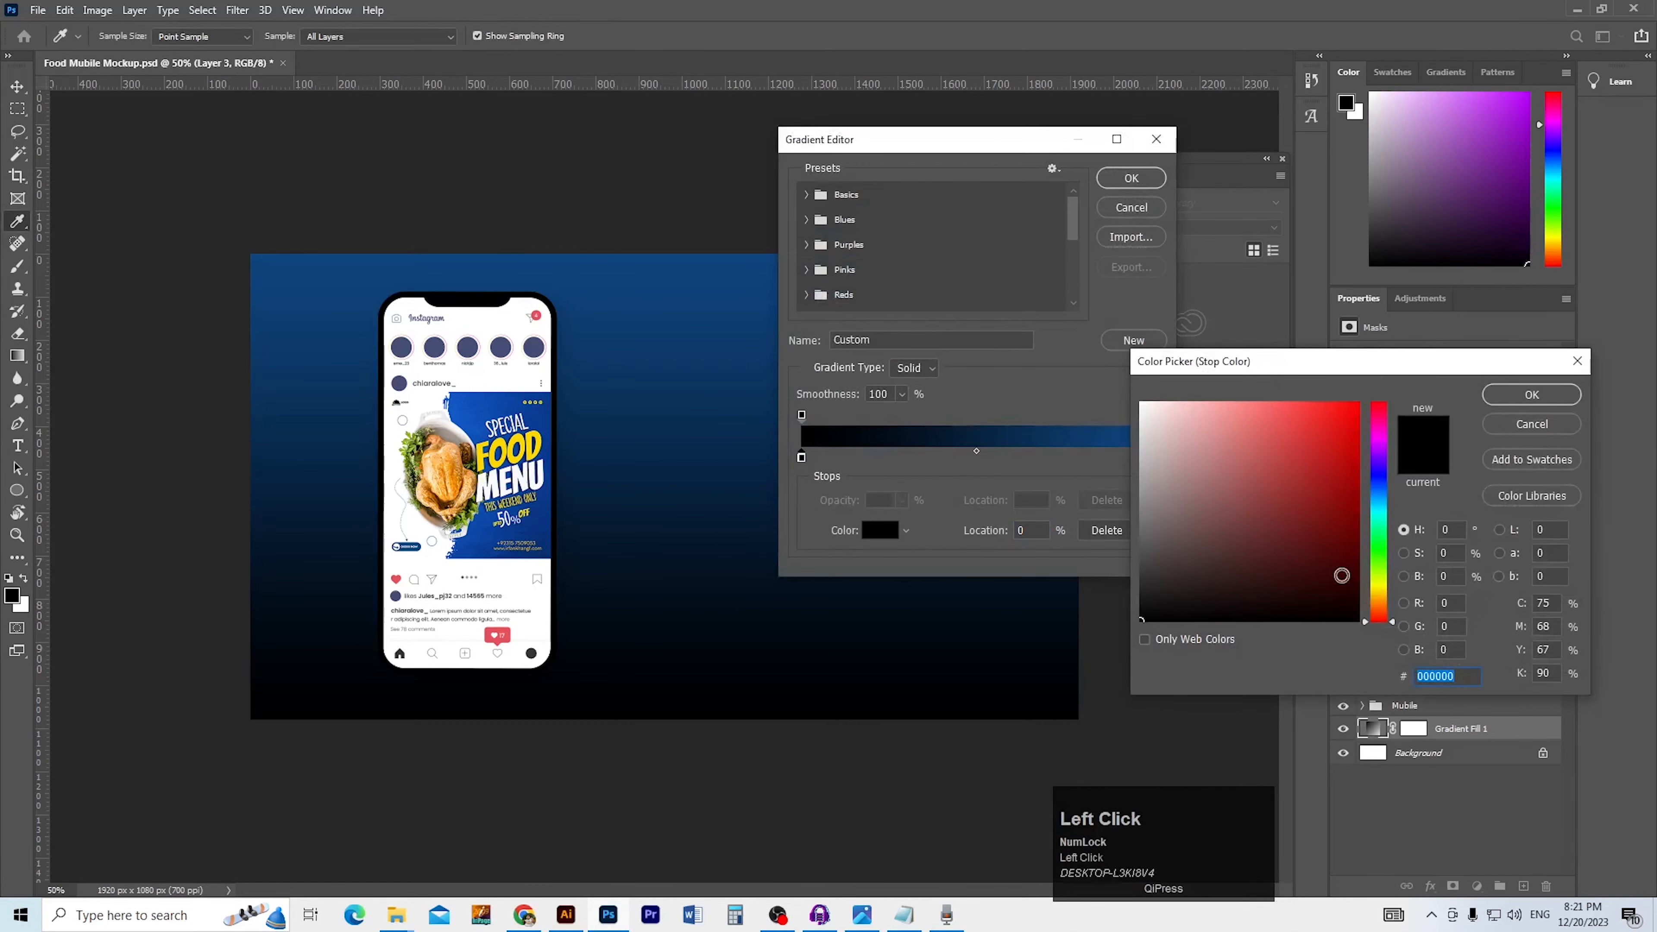
{"action": "key", "text": "ctrl+v"}
{"action": "key", "text": "Return"}
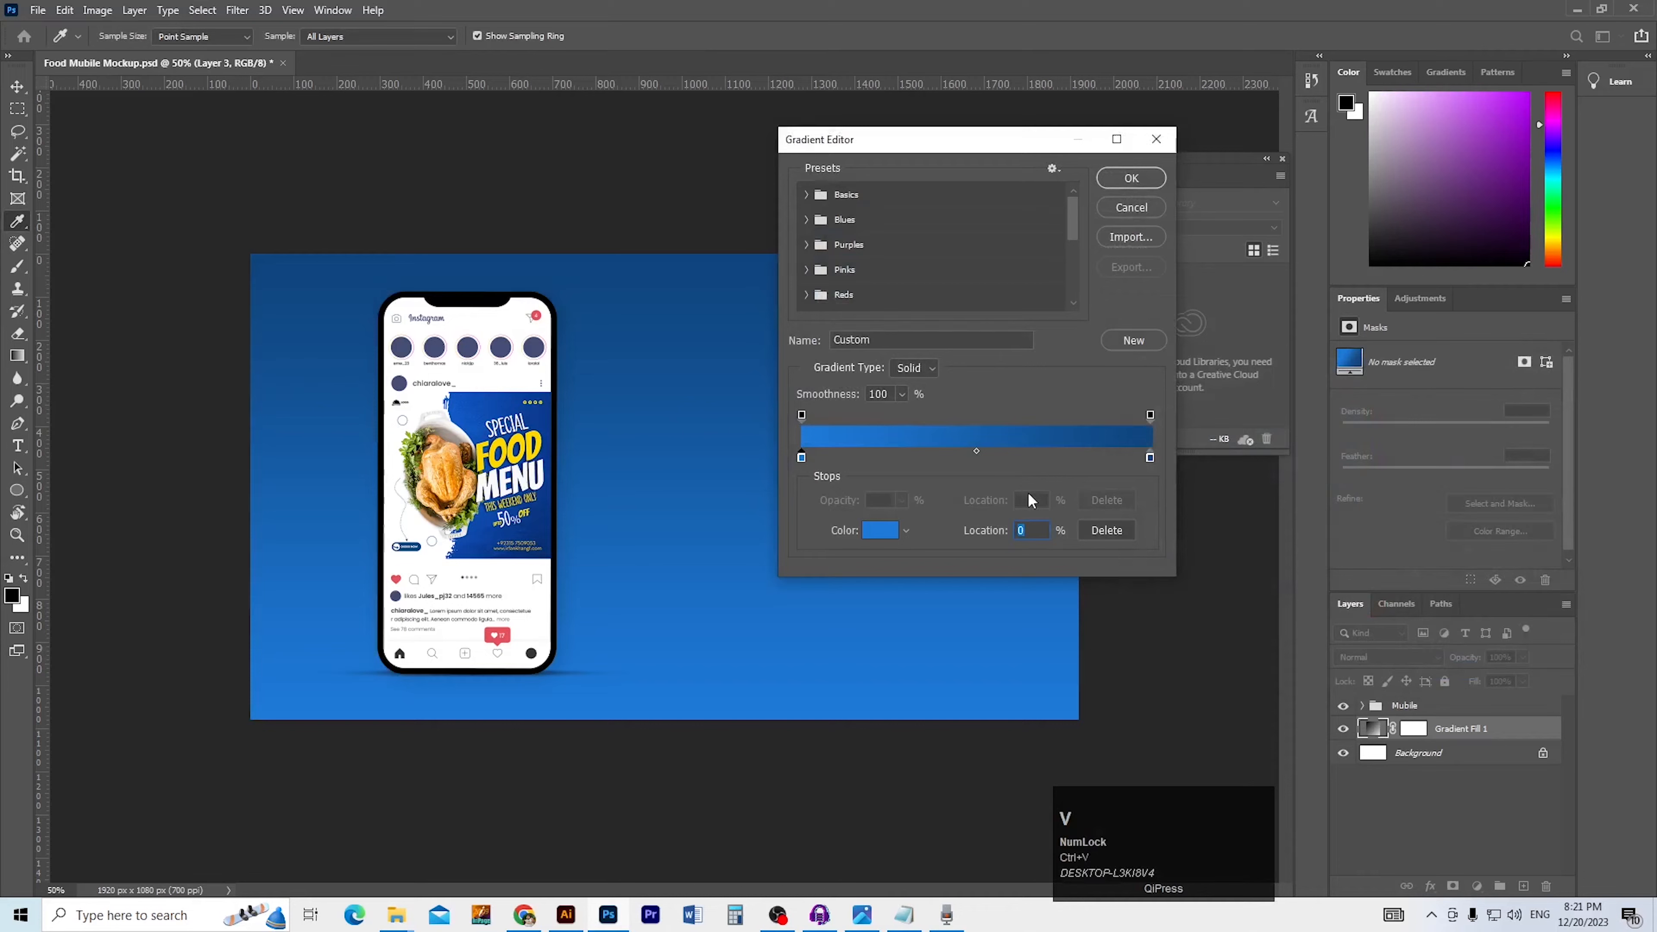
{"action": "left_click", "coordinate": [1123, 180]}
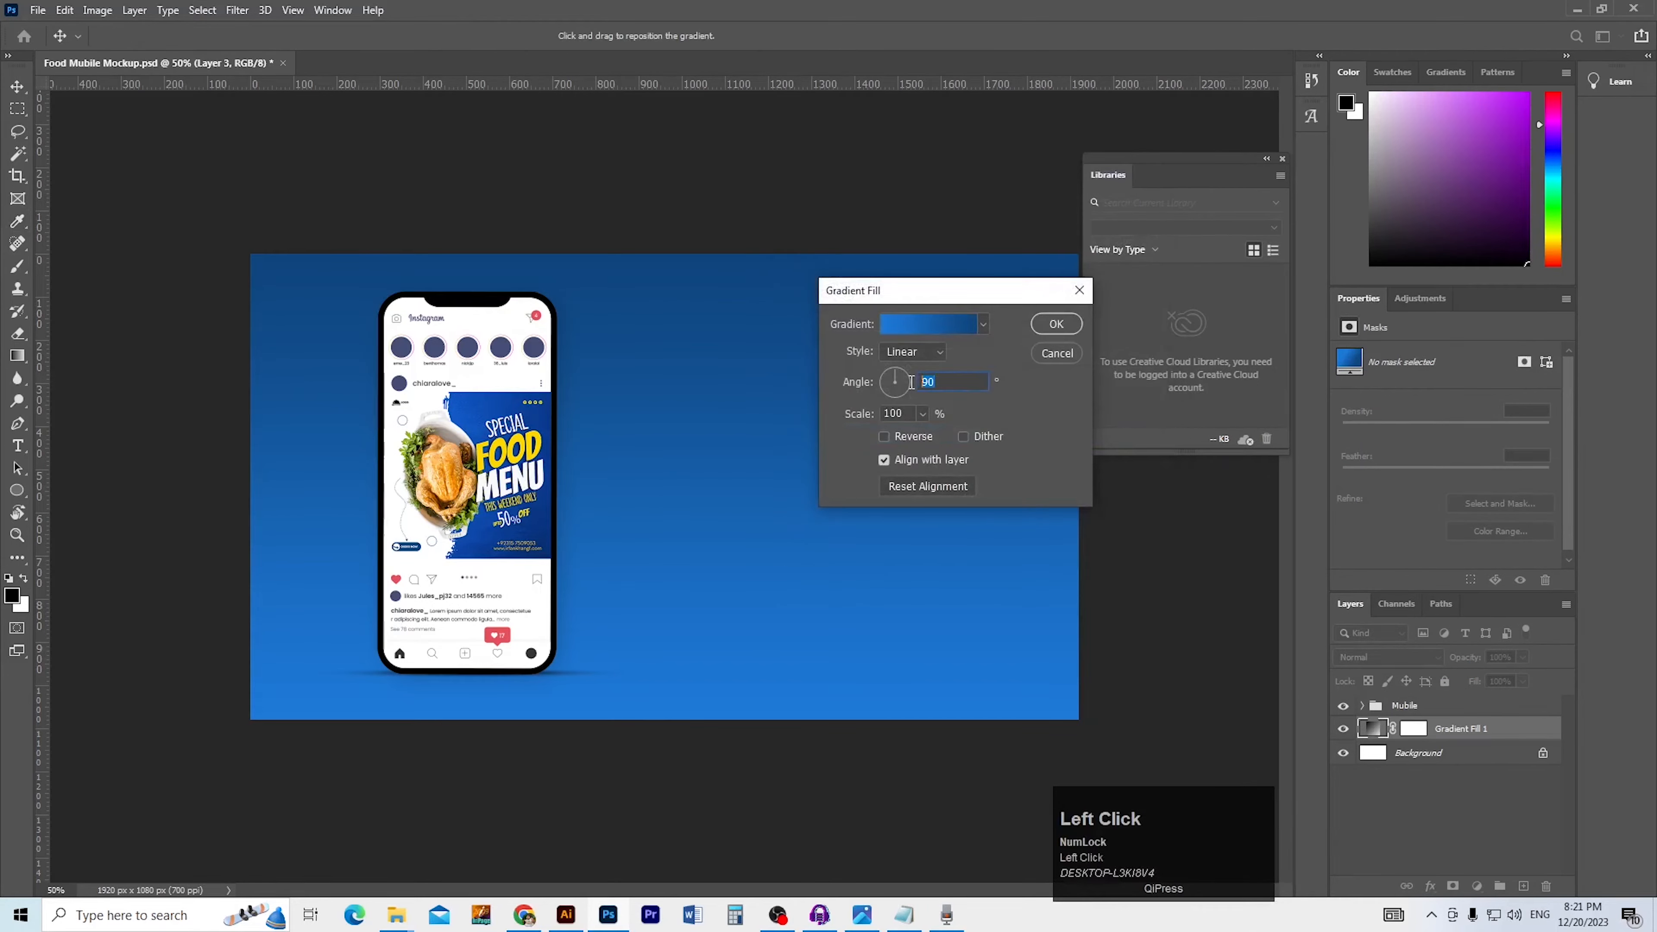
Set the gradient fill's angle to 170°, enable Reverse and Dither, and apply the fill
{"action": "type", "text": "170"}
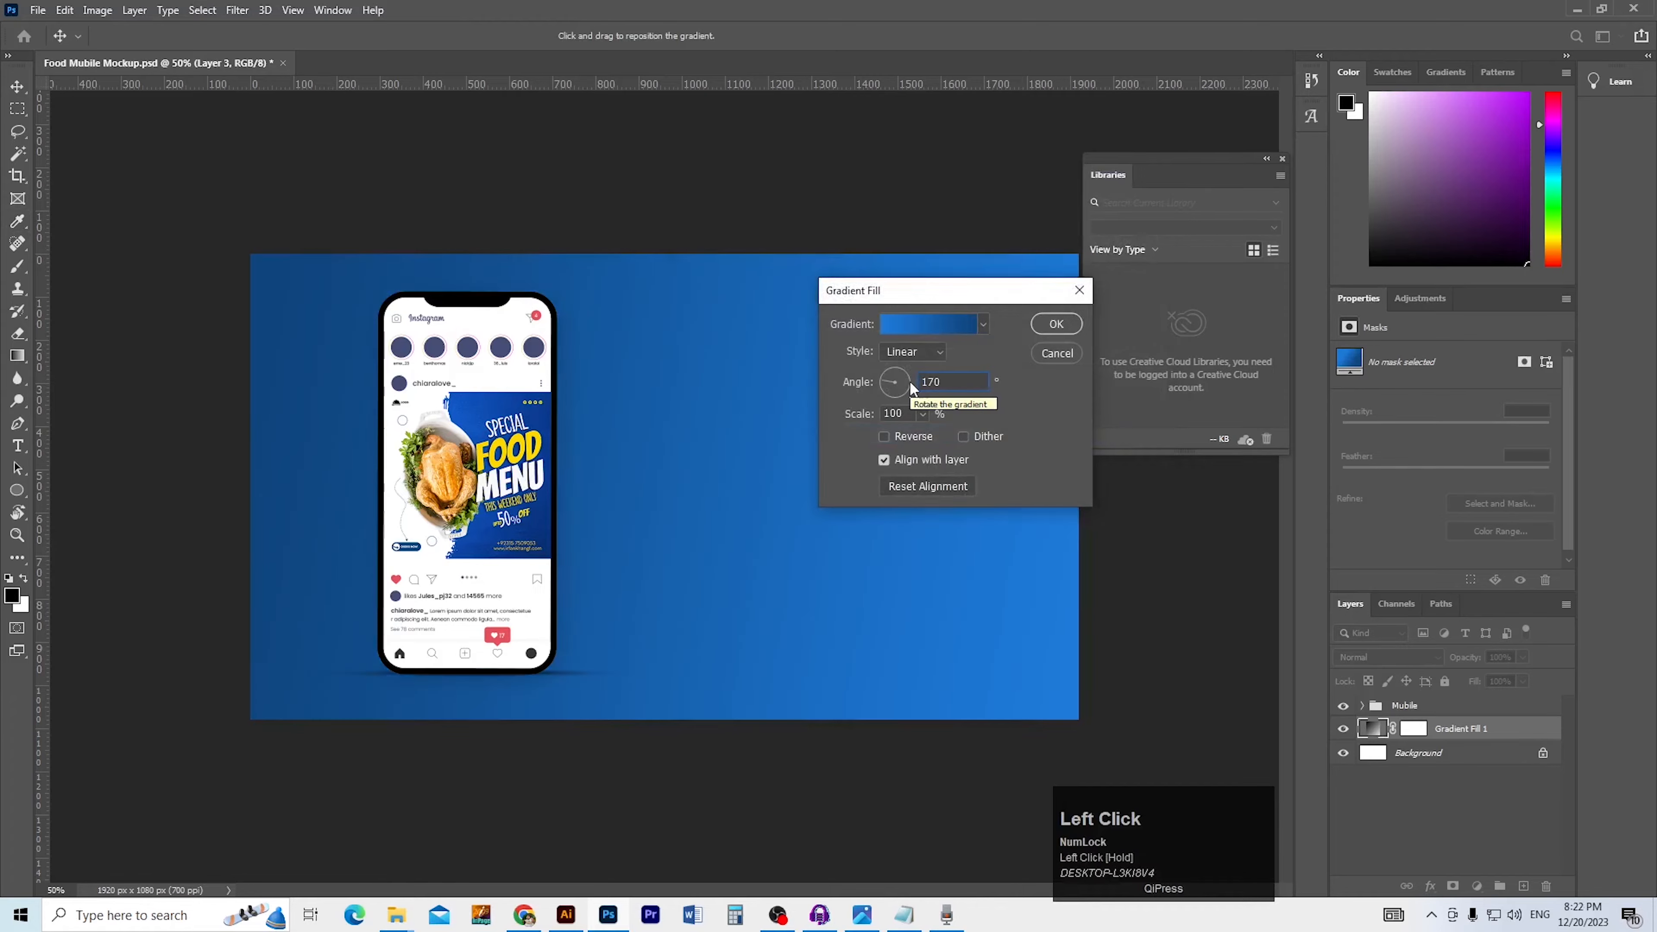
{"action": "key", "text": "alt"}
{"action": "key", "text": "alt+Tab"}
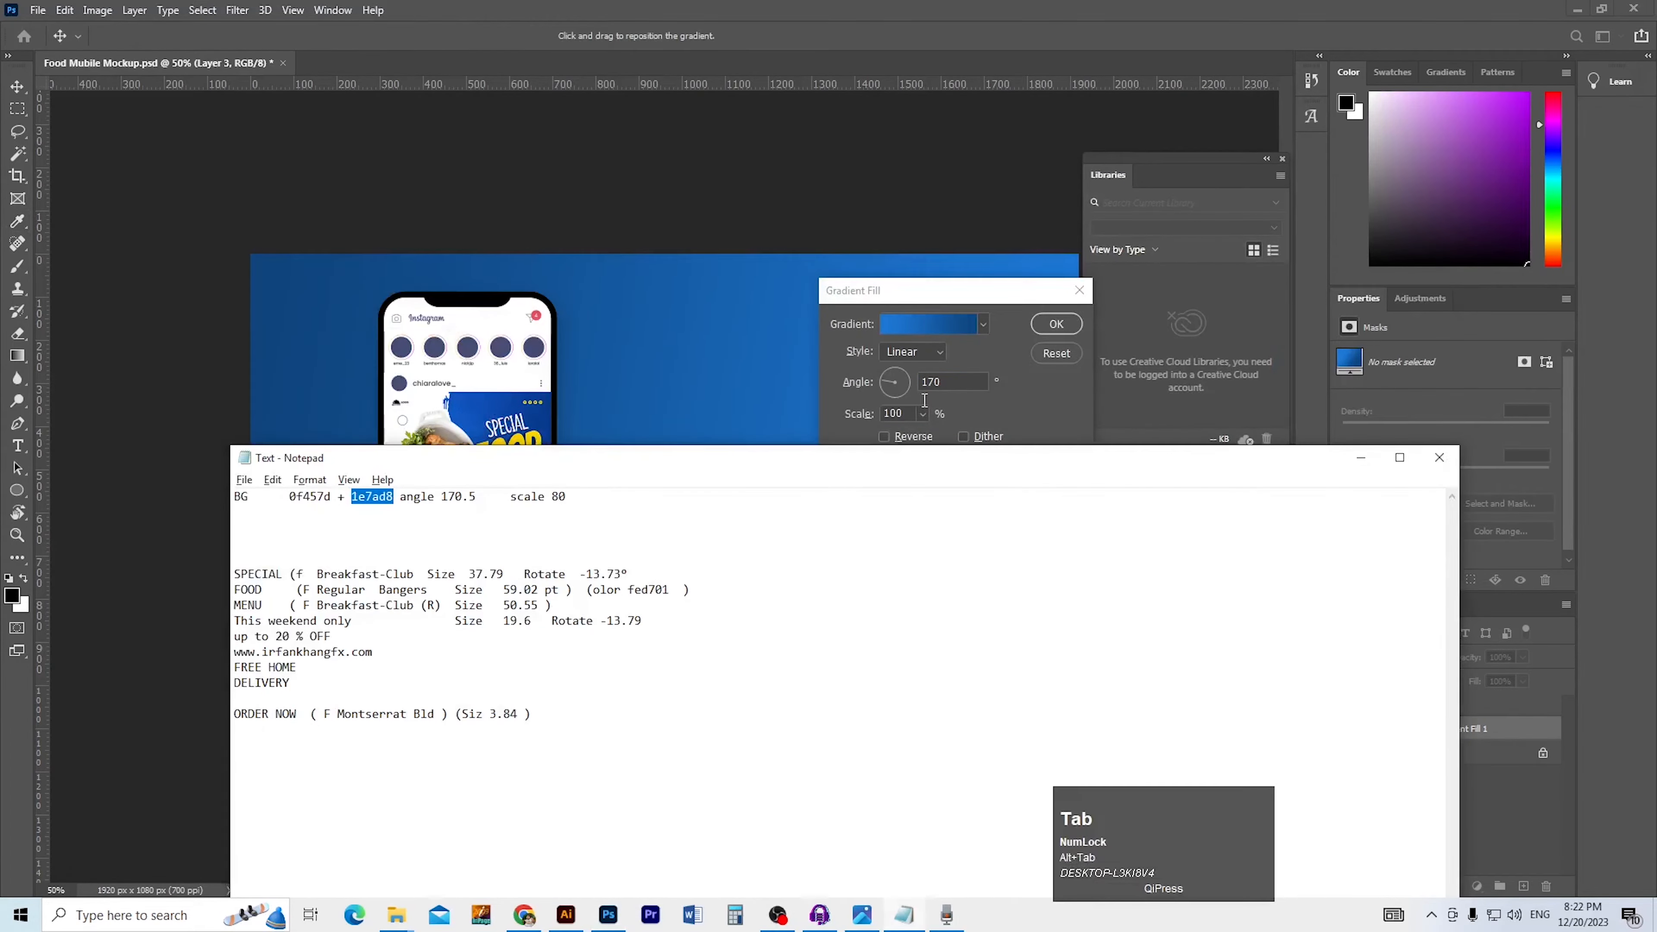
{"action": "key", "text": "alt+Tab"}
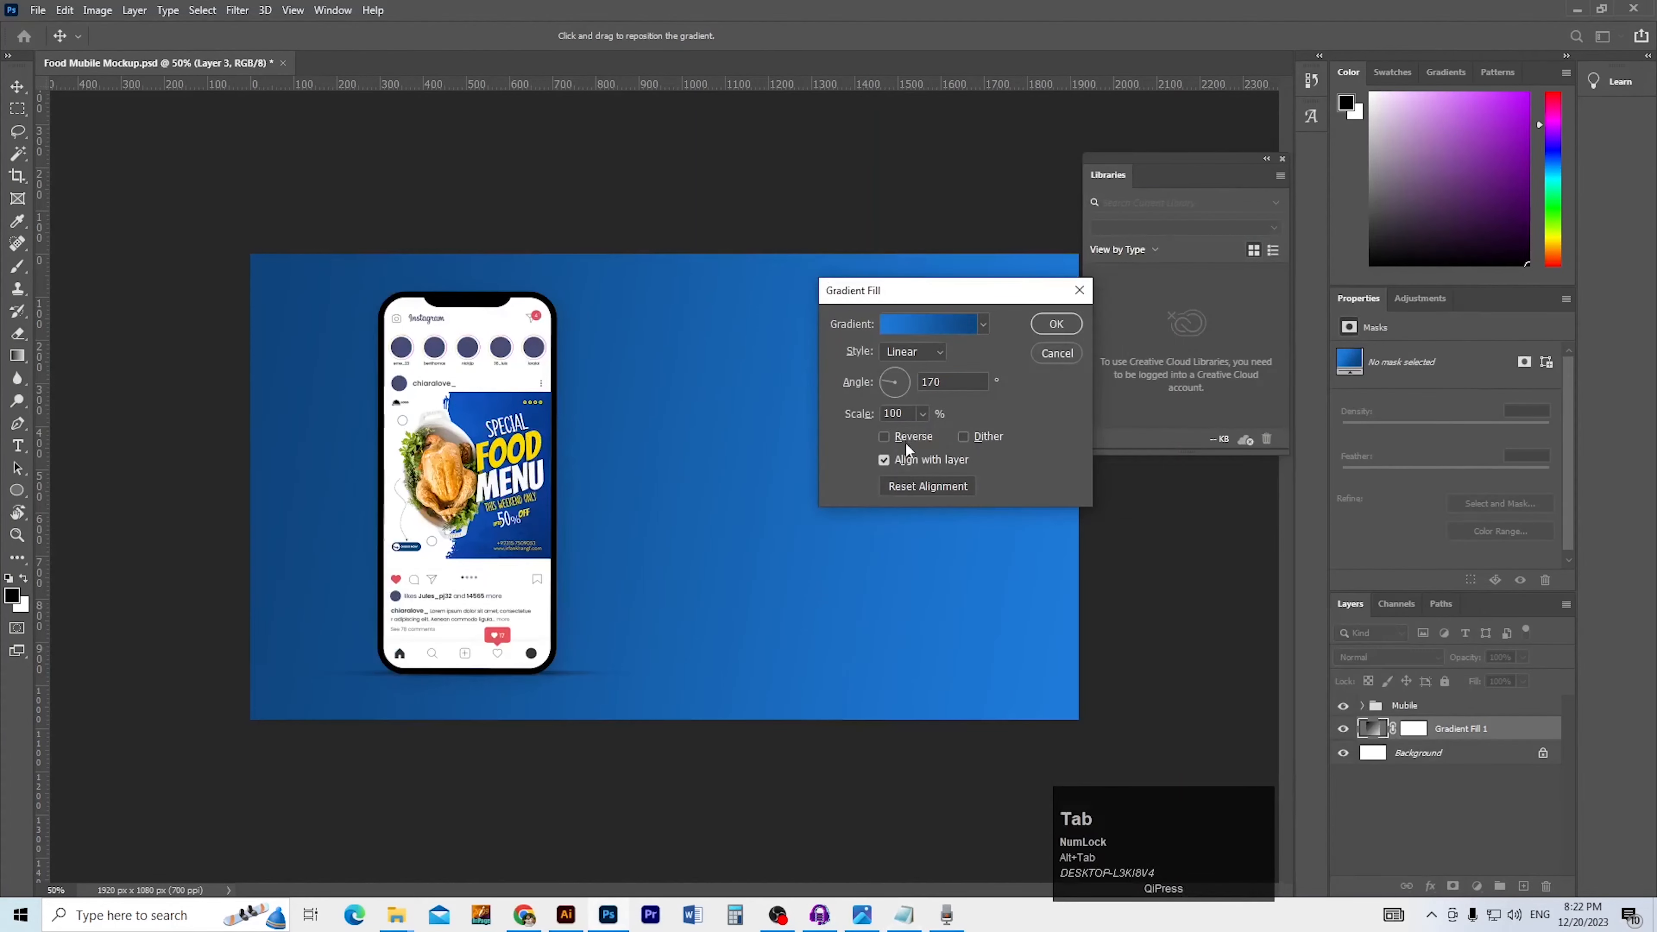
{"action": "left_click", "coordinate": [905, 437]}
{"action": "left_click", "coordinate": [960, 435]}
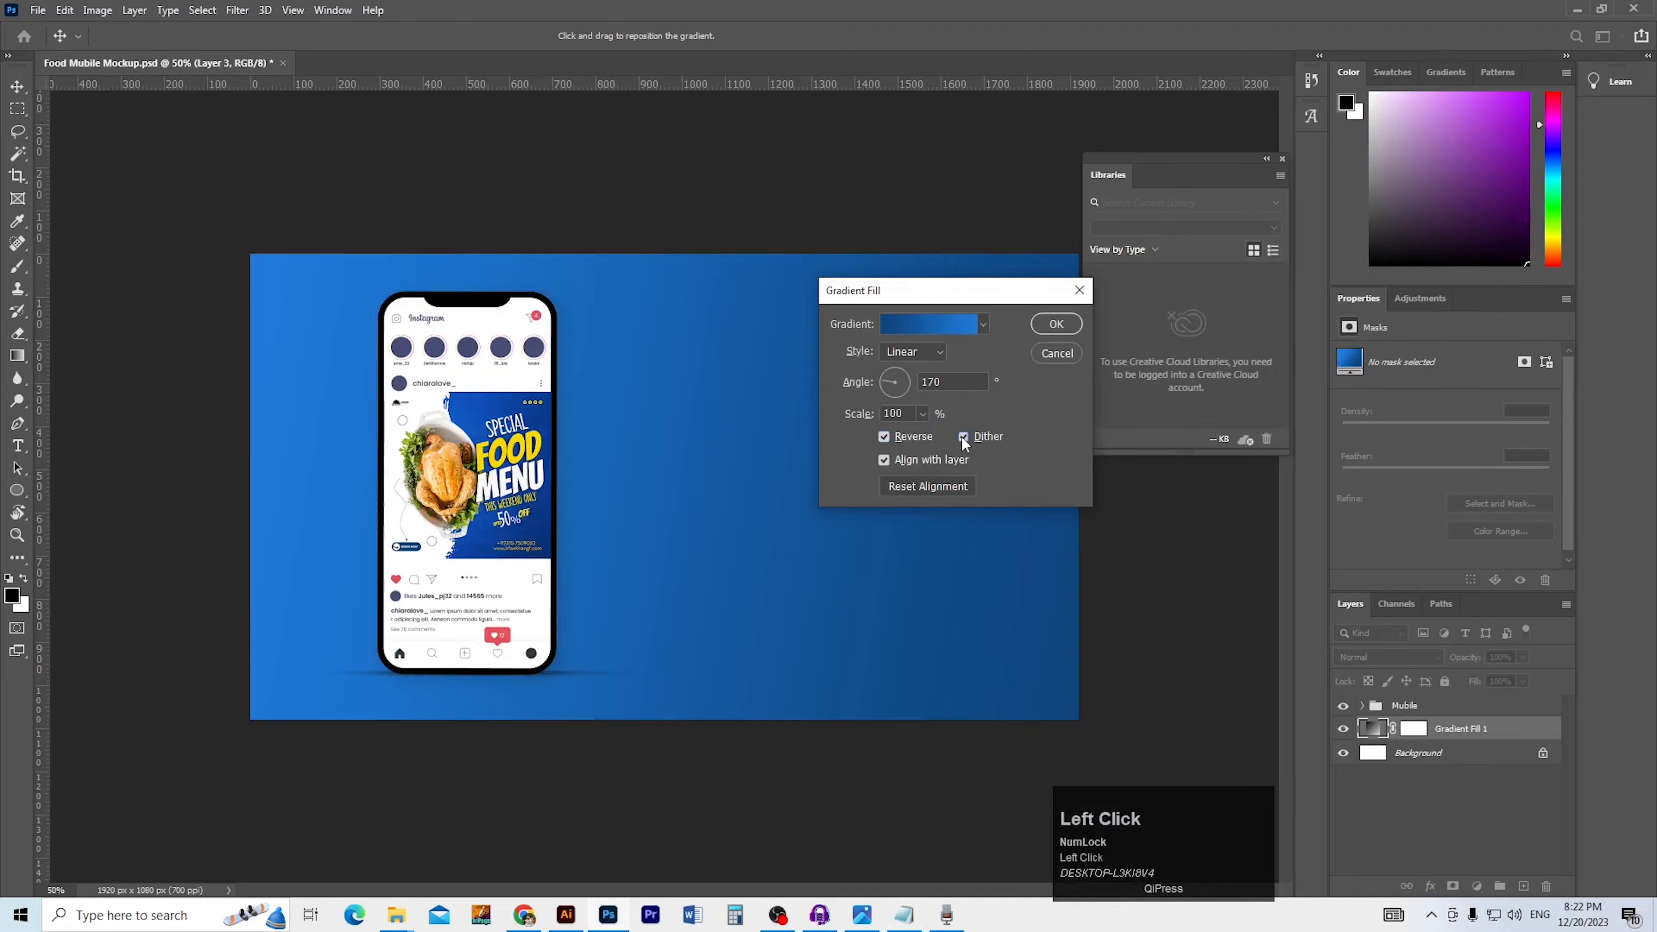
{"action": "left_click", "coordinate": [1044, 326]}
Review the background gradient on the whole canvas and recheck its fill settings
{"action": "key", "text": "ctrl+minus"}
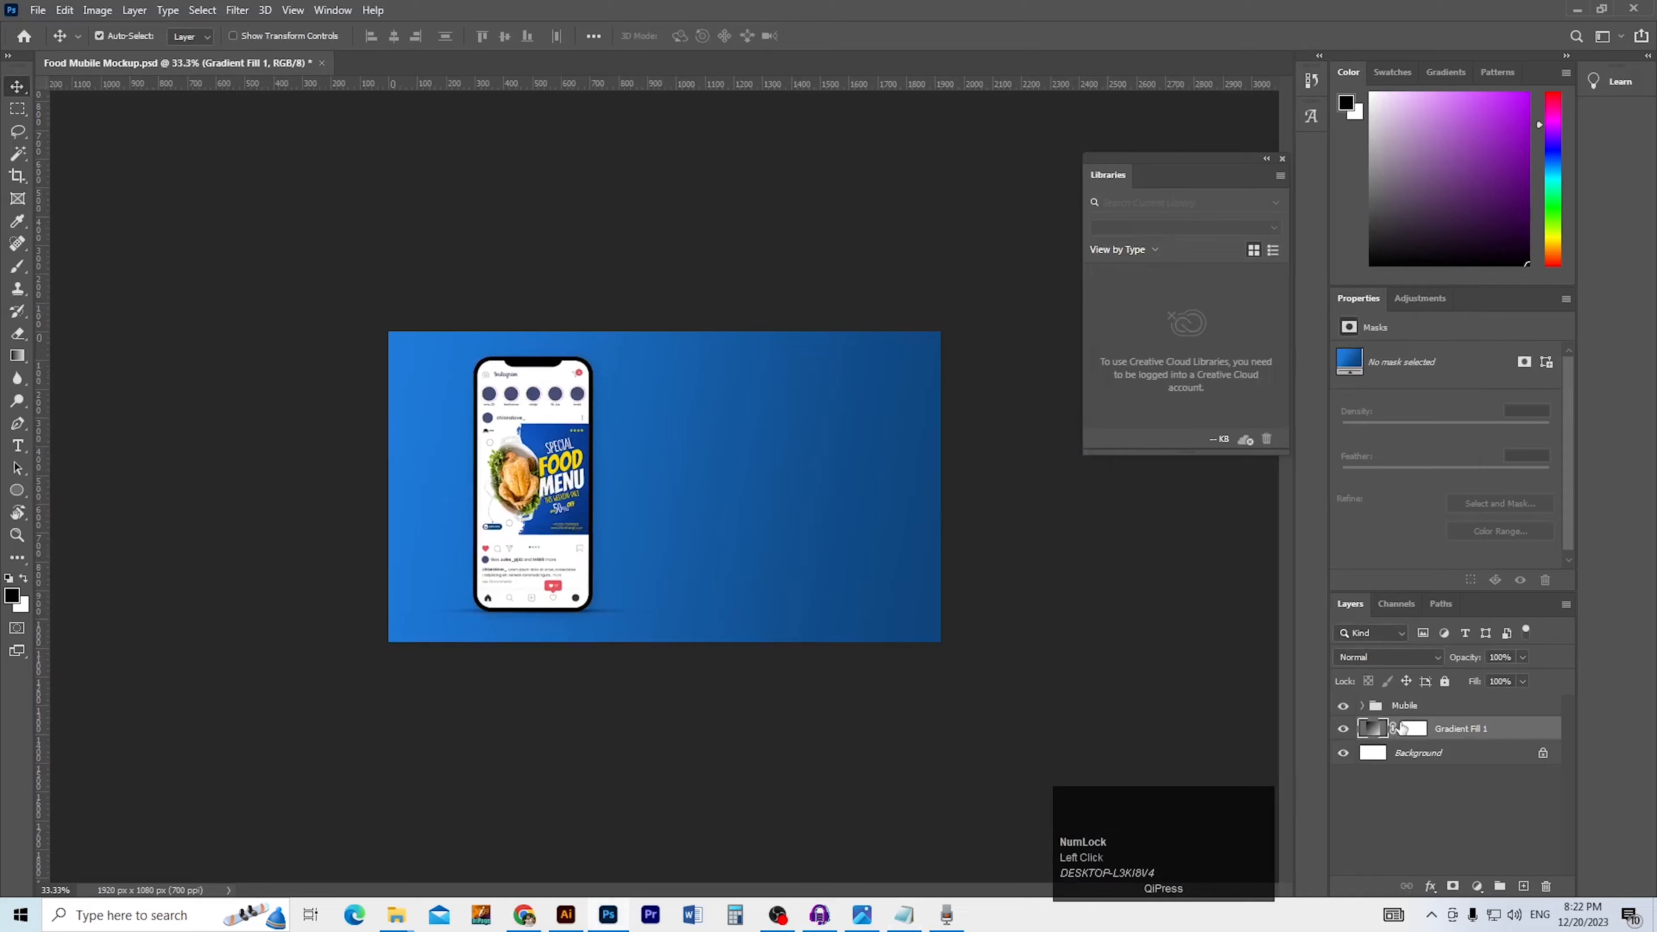
{"action": "double_click", "coordinate": [1367, 728]}
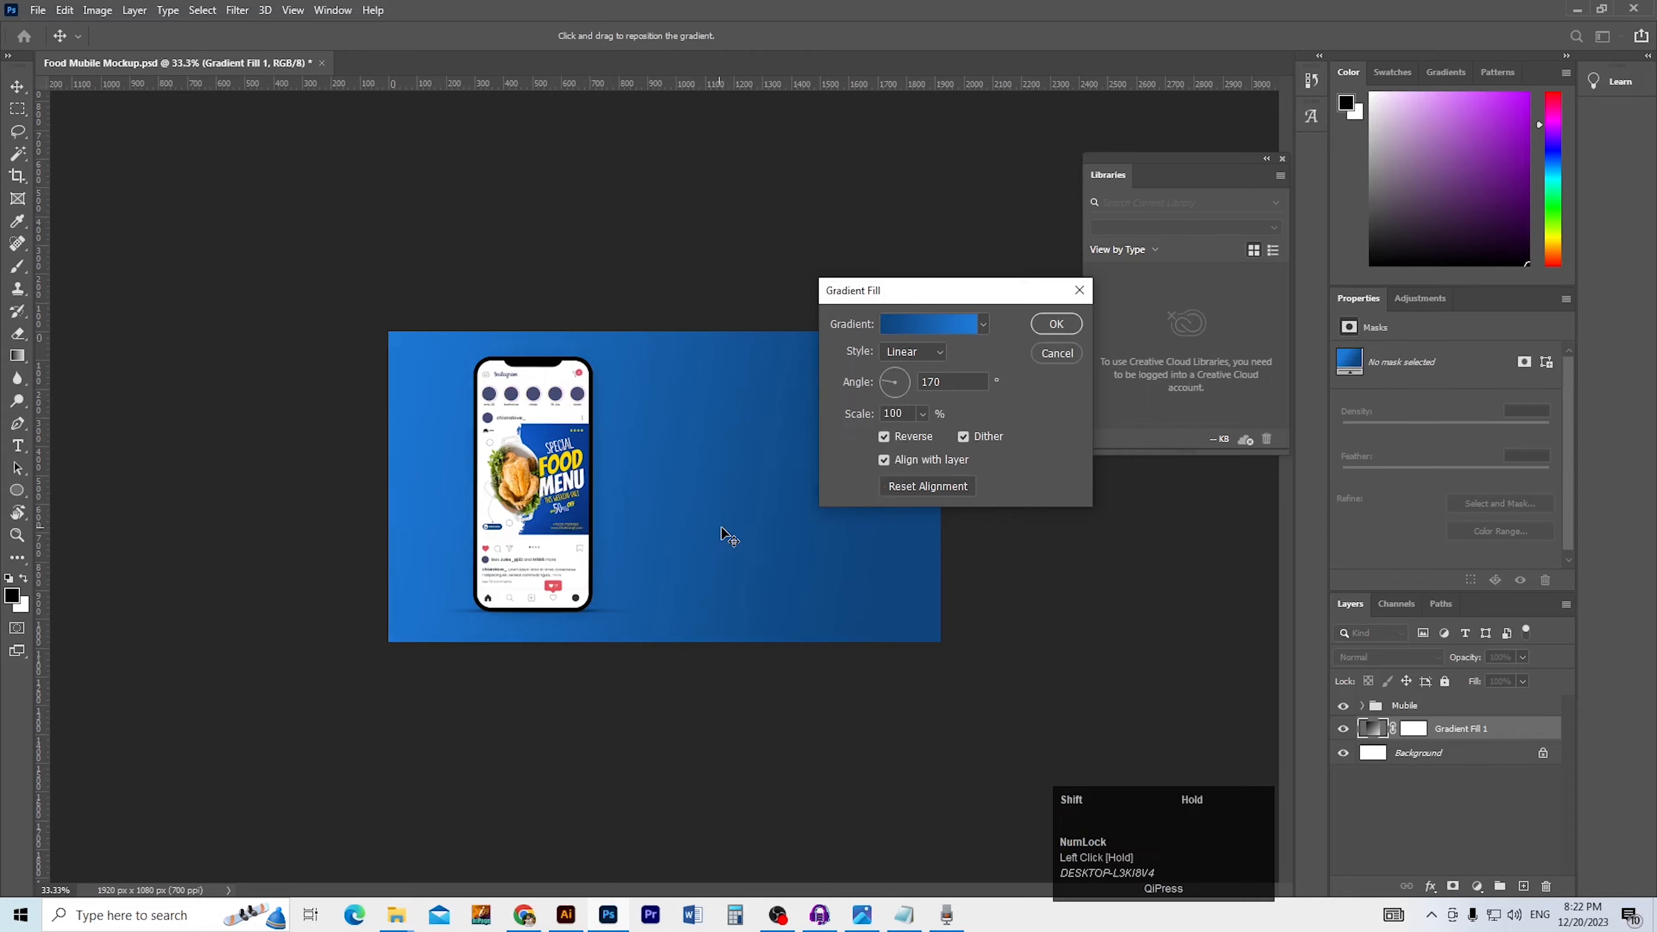
{"action": "left_click", "coordinate": [1056, 324]}
{"action": "left_click", "coordinate": [603, 529], "text": "ctrl"}
{"action": "left_click", "coordinate": [611, 535], "text": "ctrl+alt"}
{"action": "left_click", "coordinate": [654, 531], "text": "ctrl"}
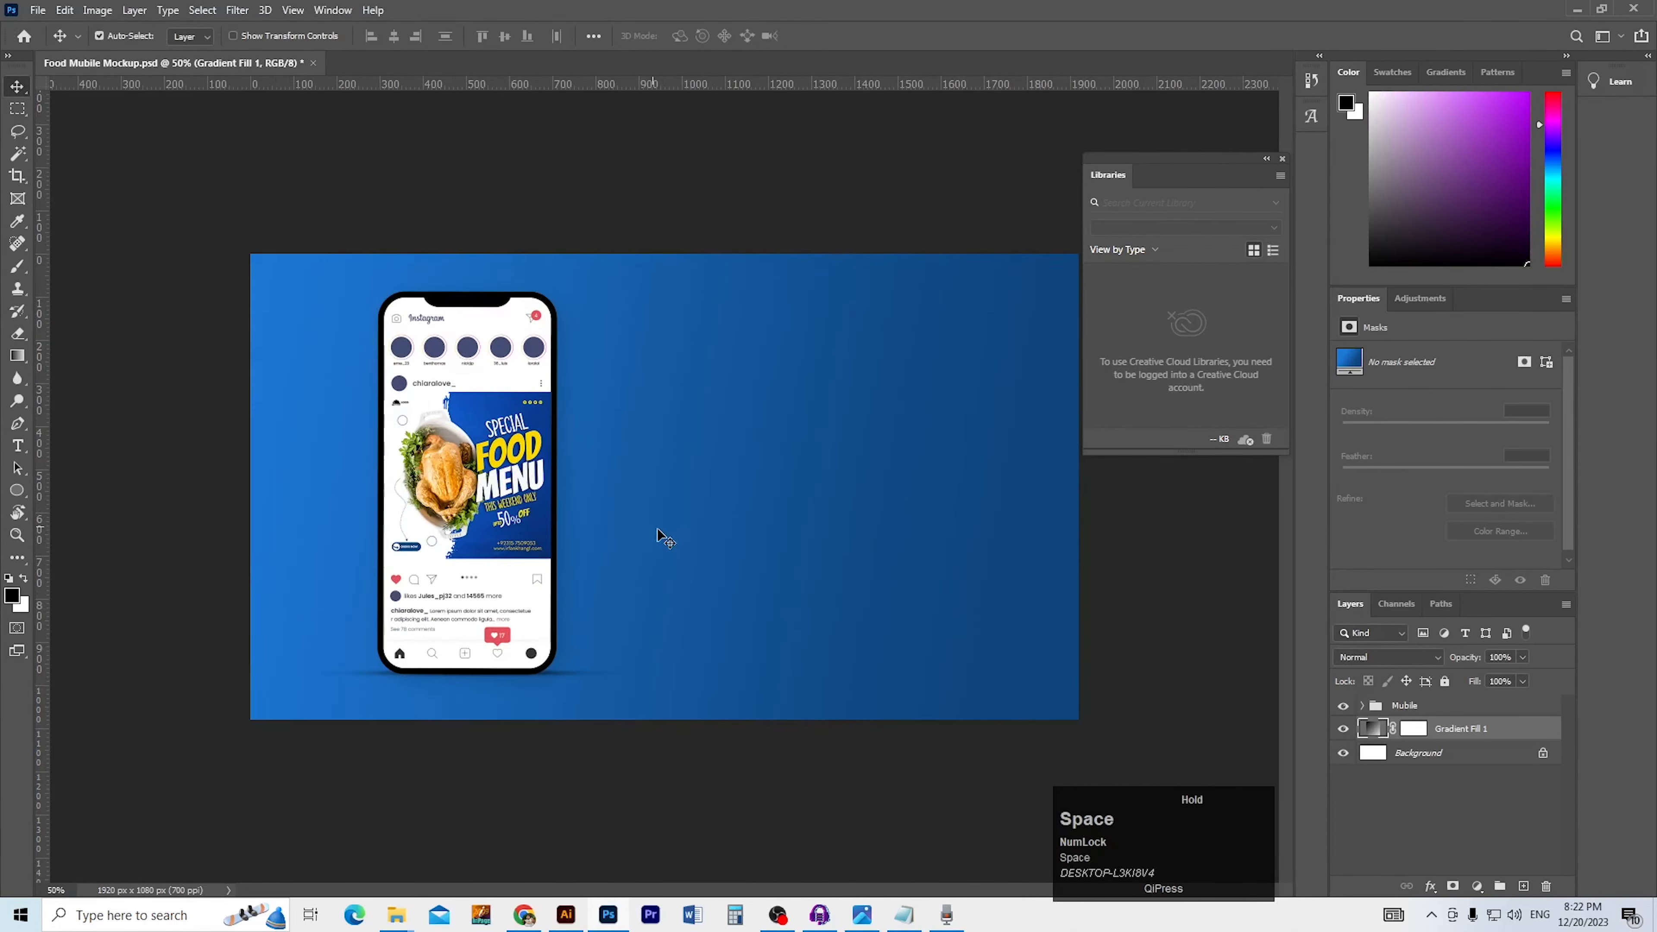
{"action": "mouse_move", "coordinate": [526, 918]}
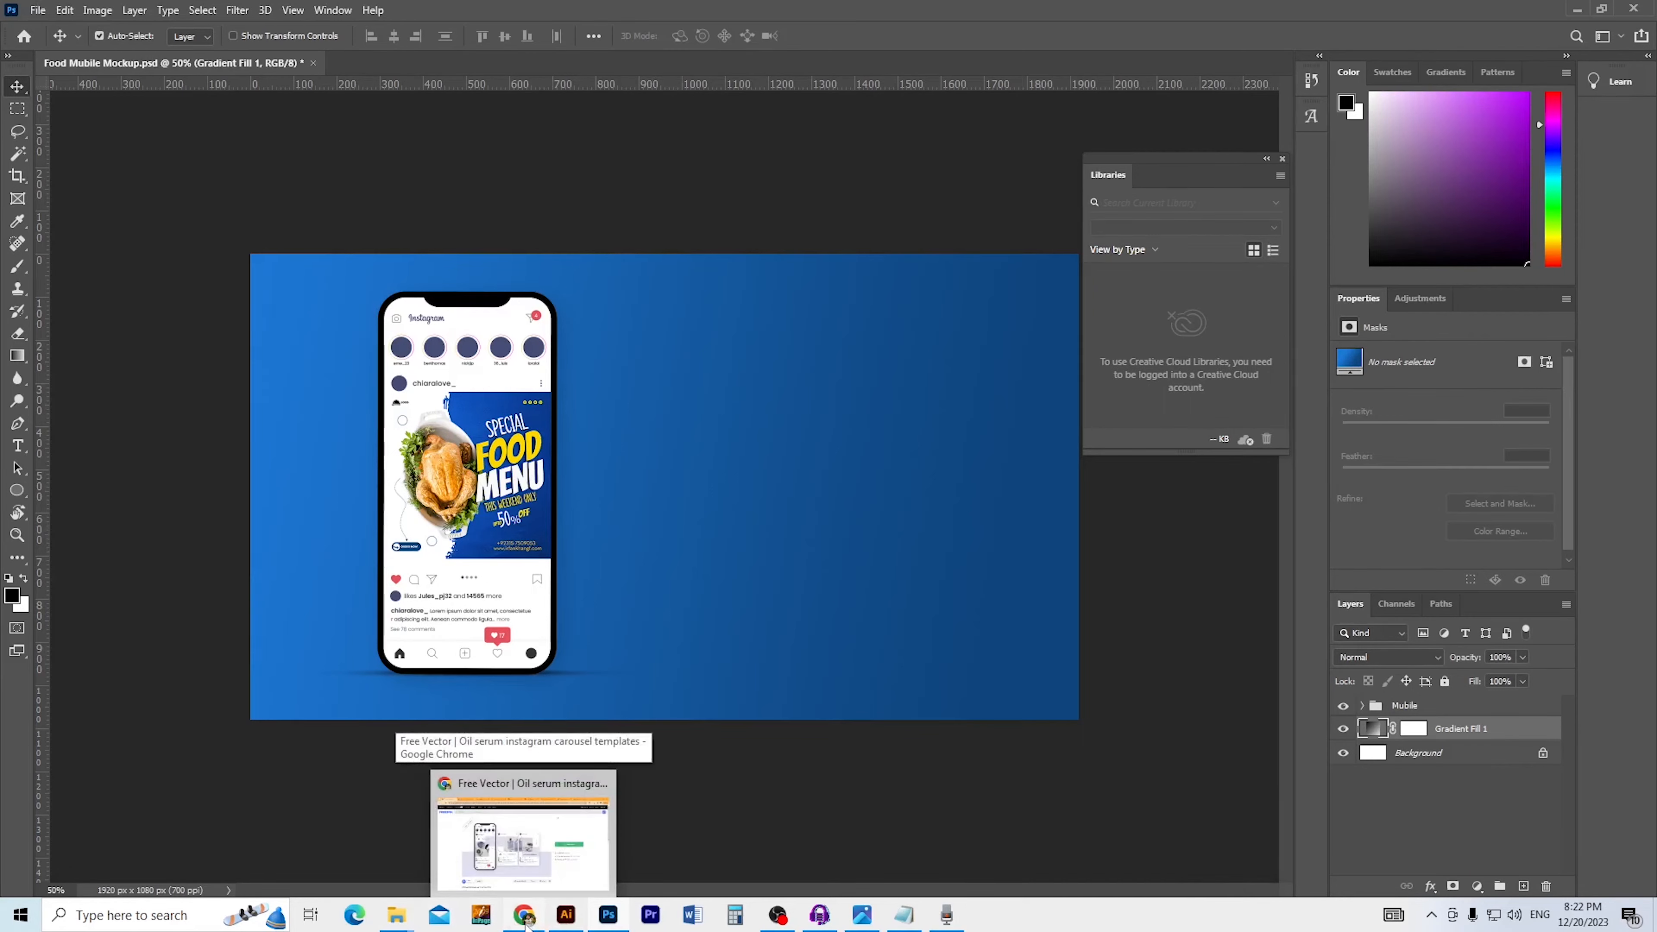
{"action": "left_click", "coordinate": [526, 918]}
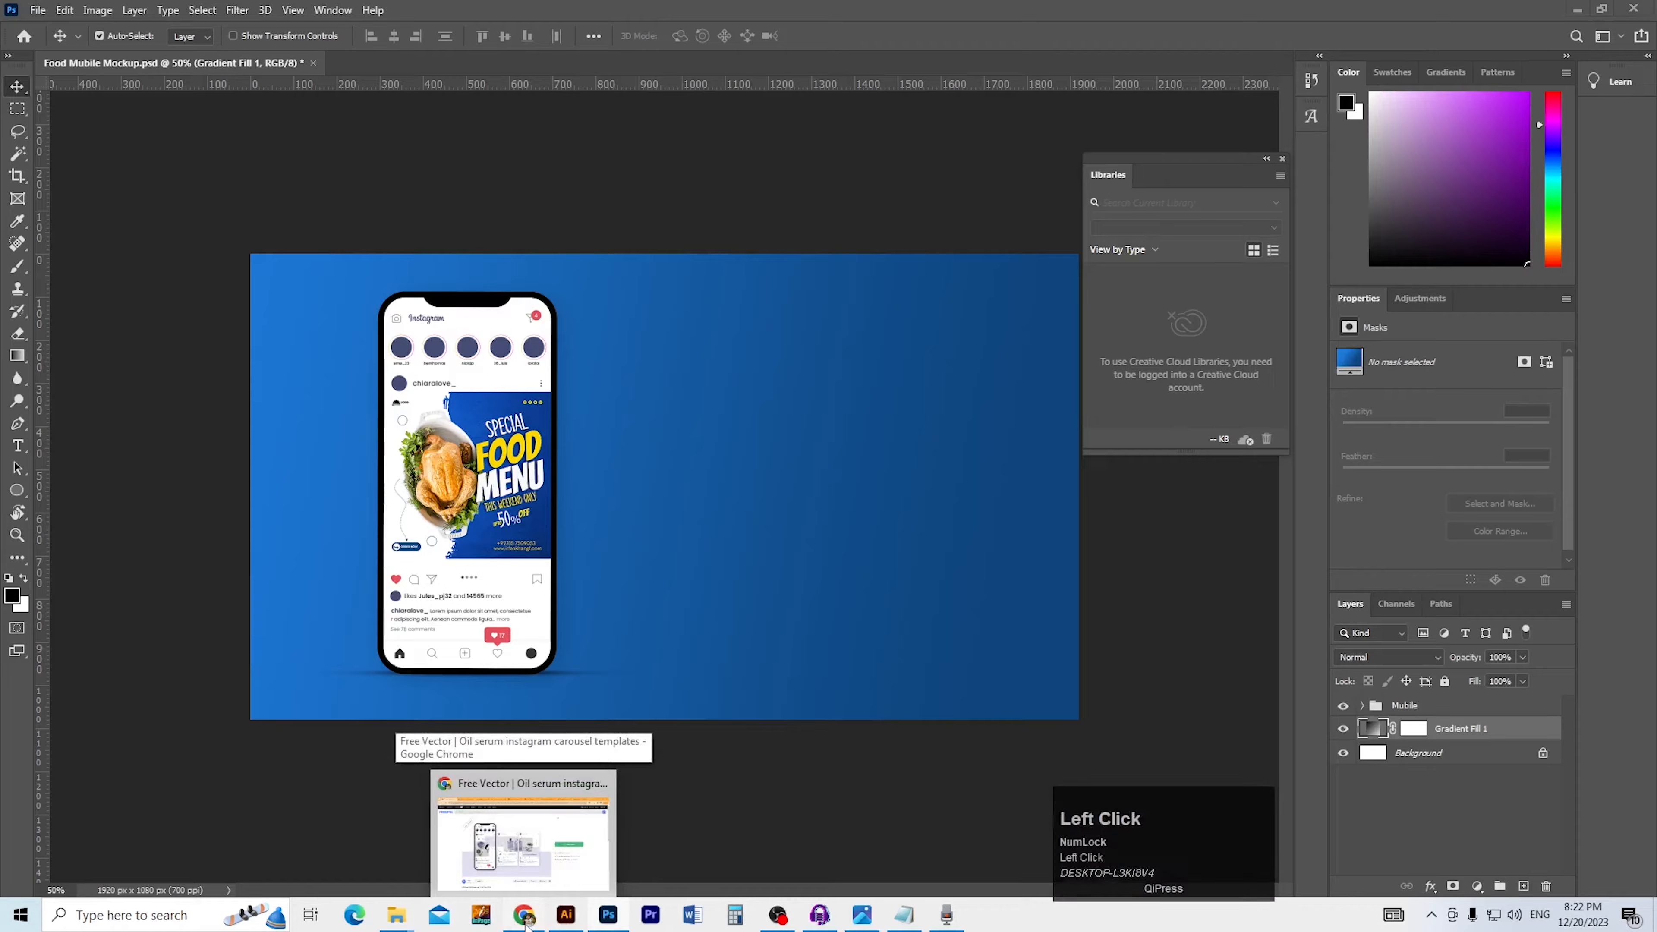
{"action": "left_click", "coordinate": [526, 919]}
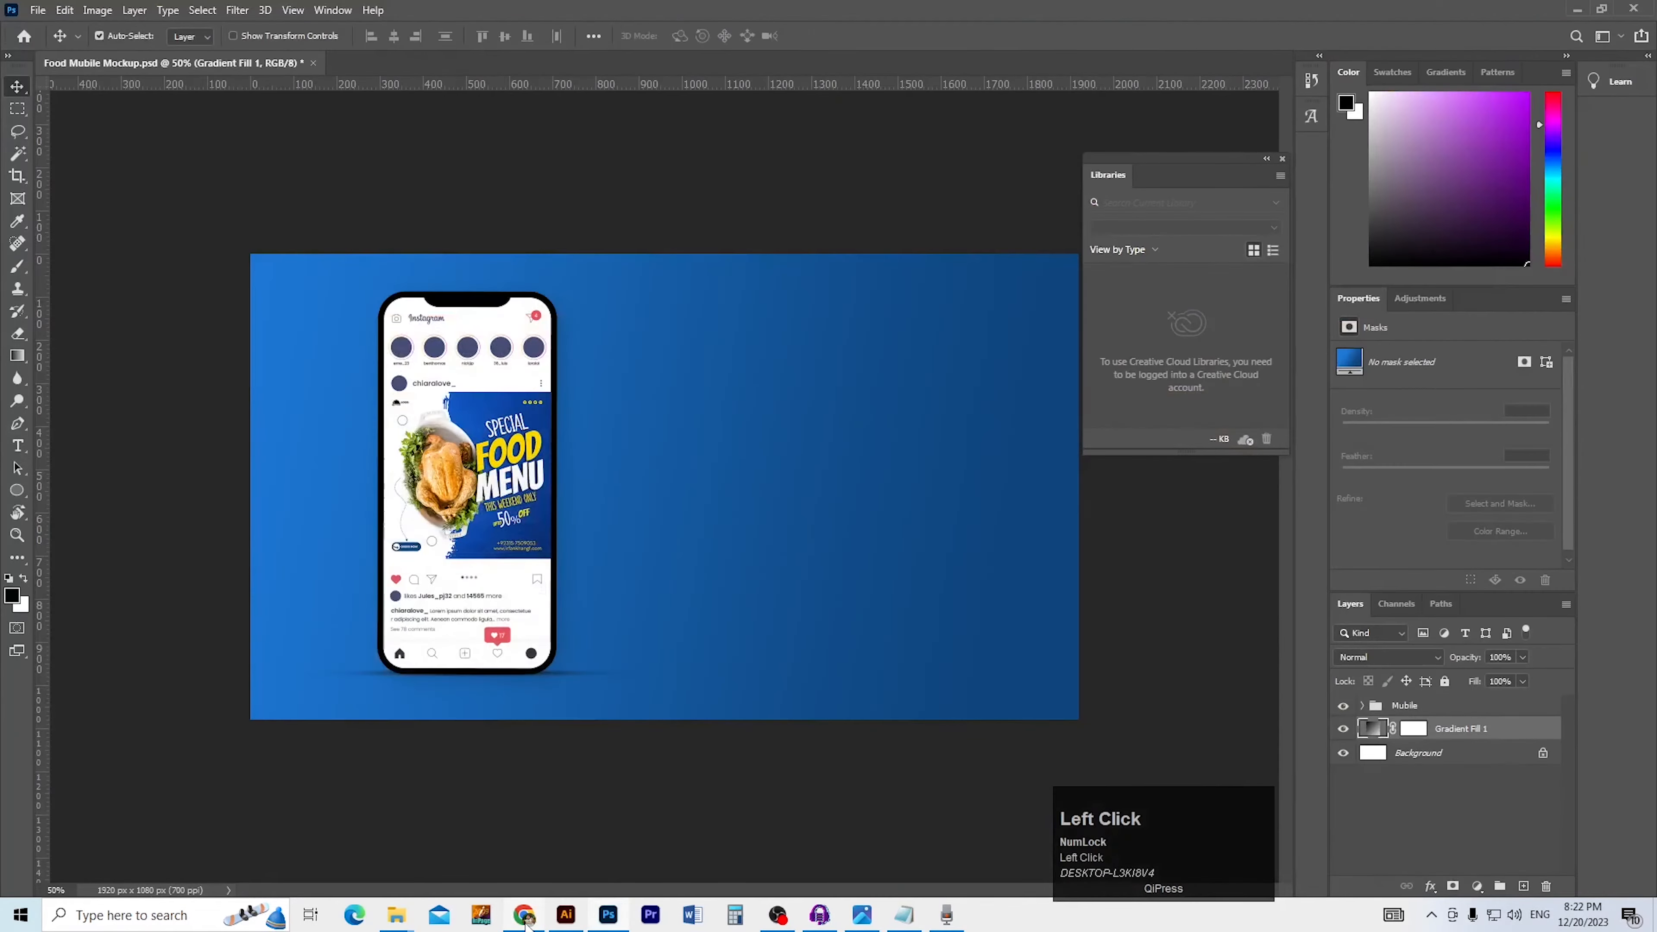
Switch to File Explorer and open the MISc folder inside FOOD BANNER DESIGN
{"action": "mouse_move", "coordinate": [398, 917]}
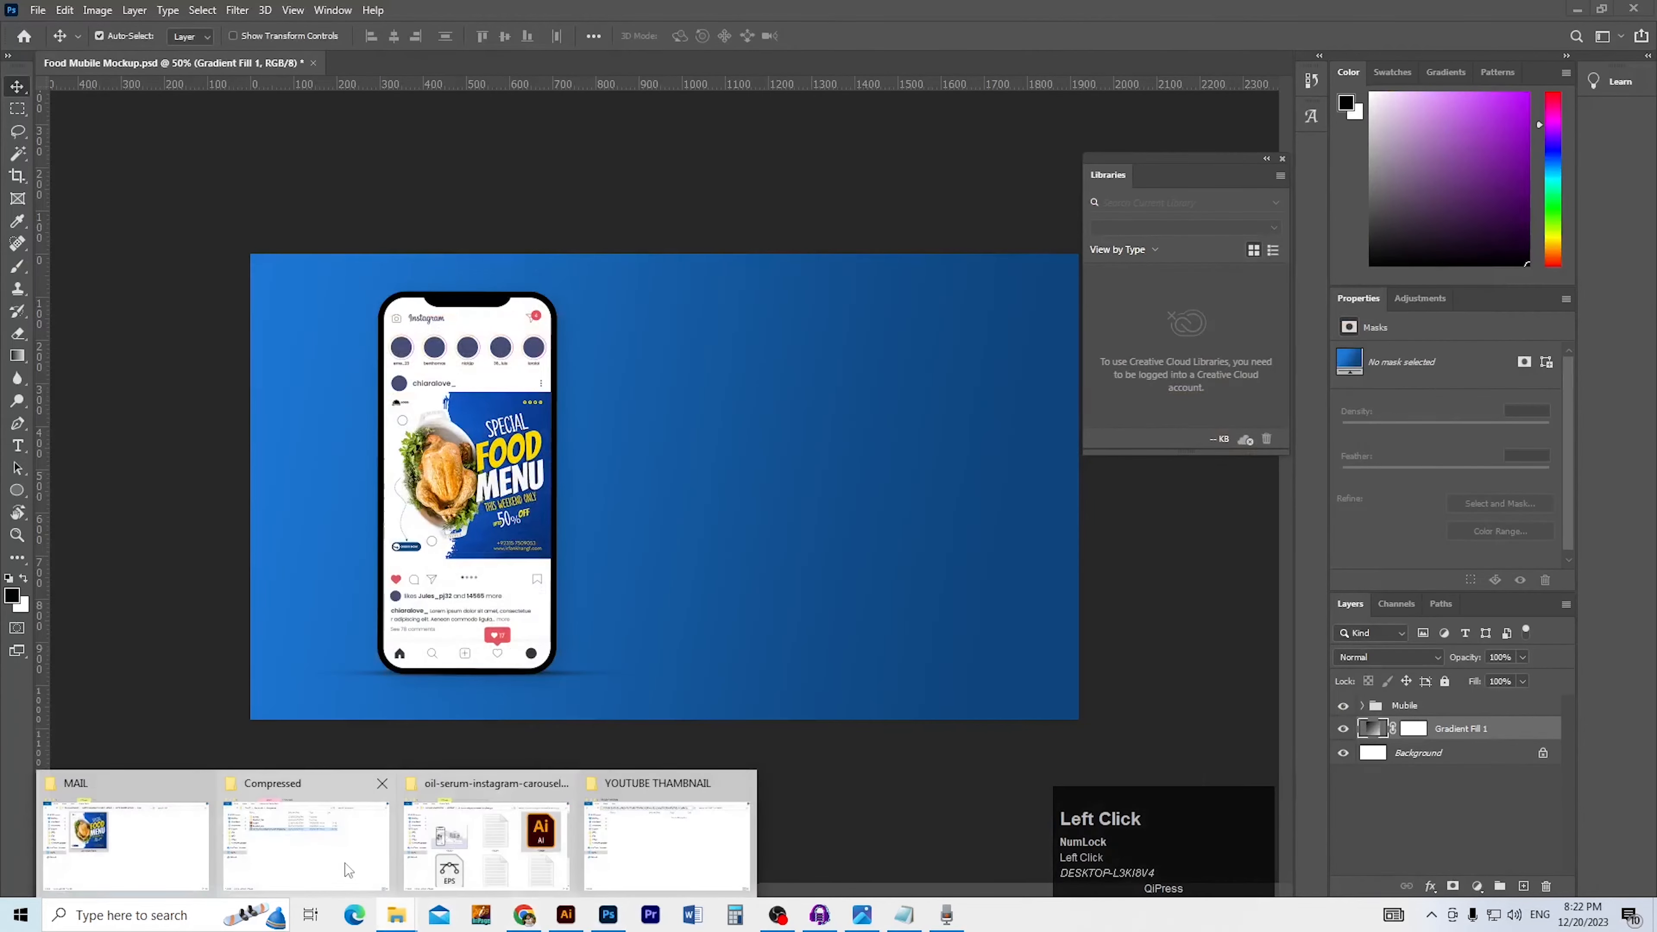
{"action": "left_click", "coordinate": [124, 842]}
{"action": "key", "text": "BackSpace"}
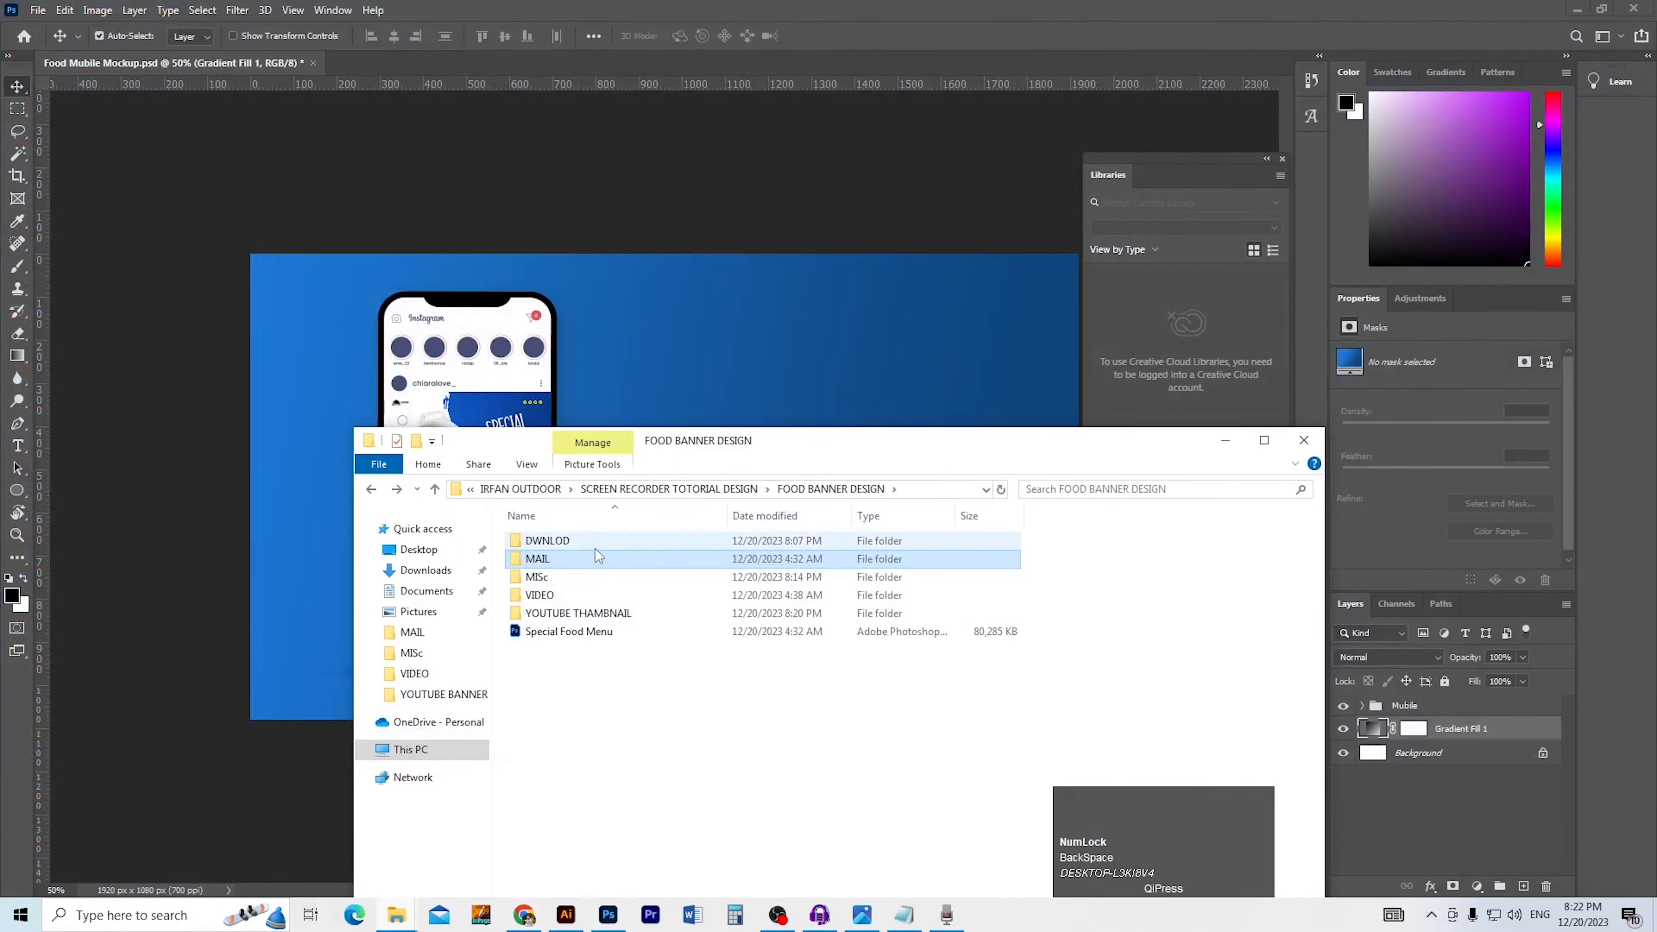
{"action": "left_click", "coordinate": [627, 614]}
{"action": "double_click", "coordinate": [580, 543]}
{"action": "key", "text": "BackSpace"}
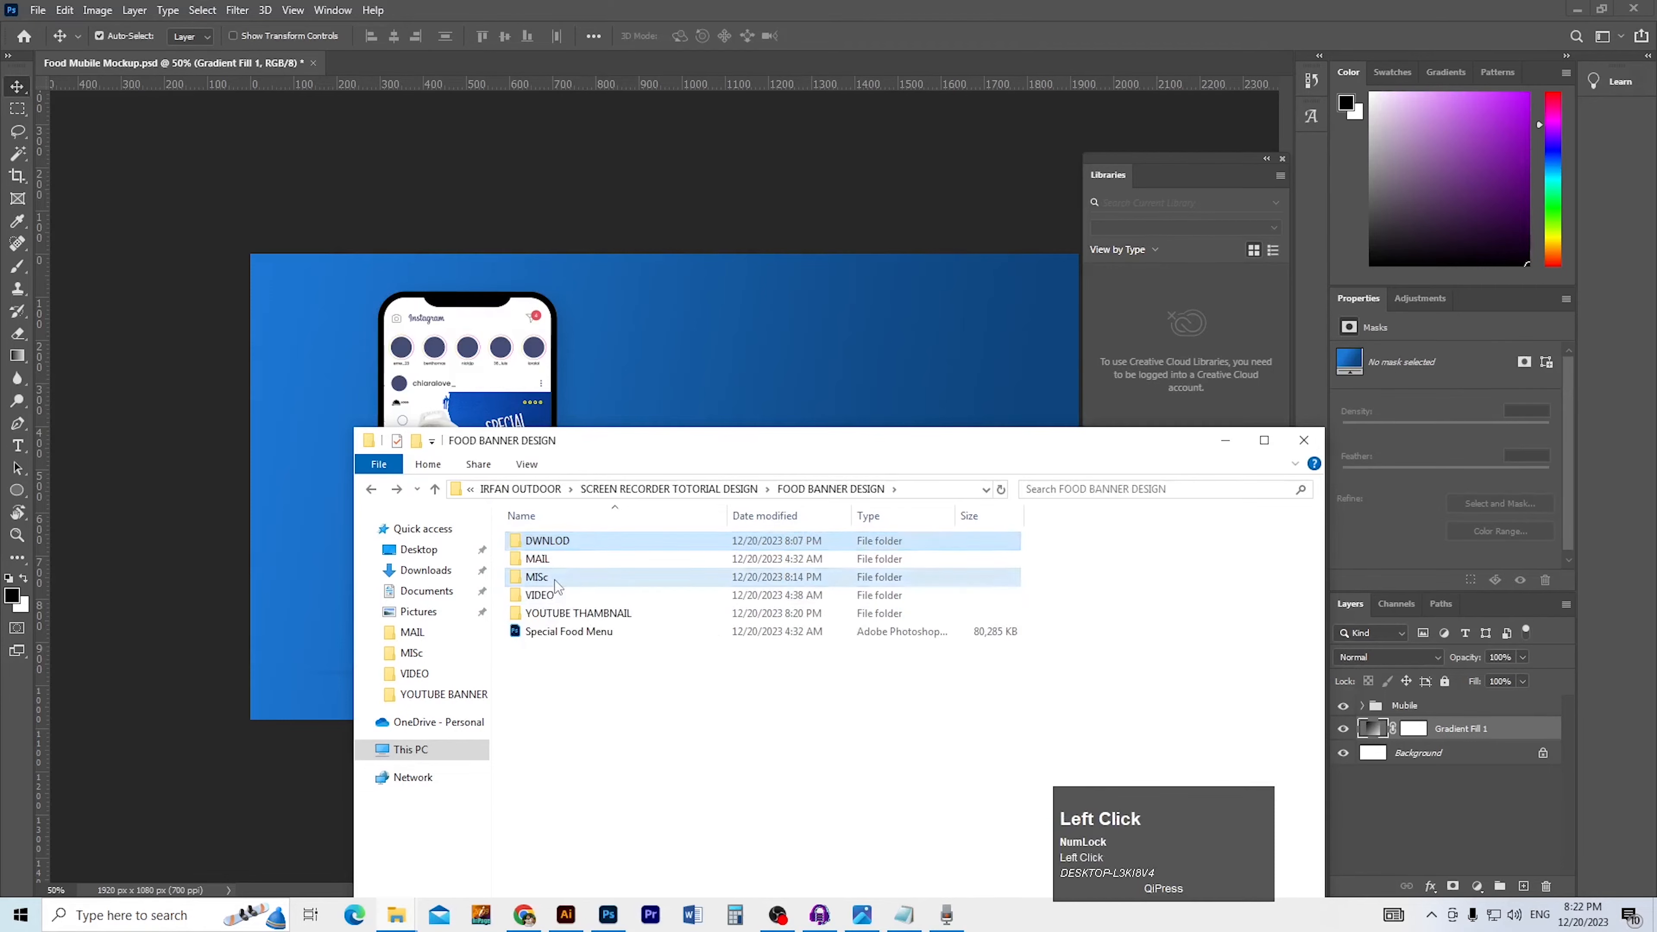
{"action": "double_click", "coordinate": [554, 578]}
Place the blue textured image from the MISc folder beneath the phone and scale it to 136.67% to cover the canvas
{"action": "left_click", "coordinate": [765, 571]}
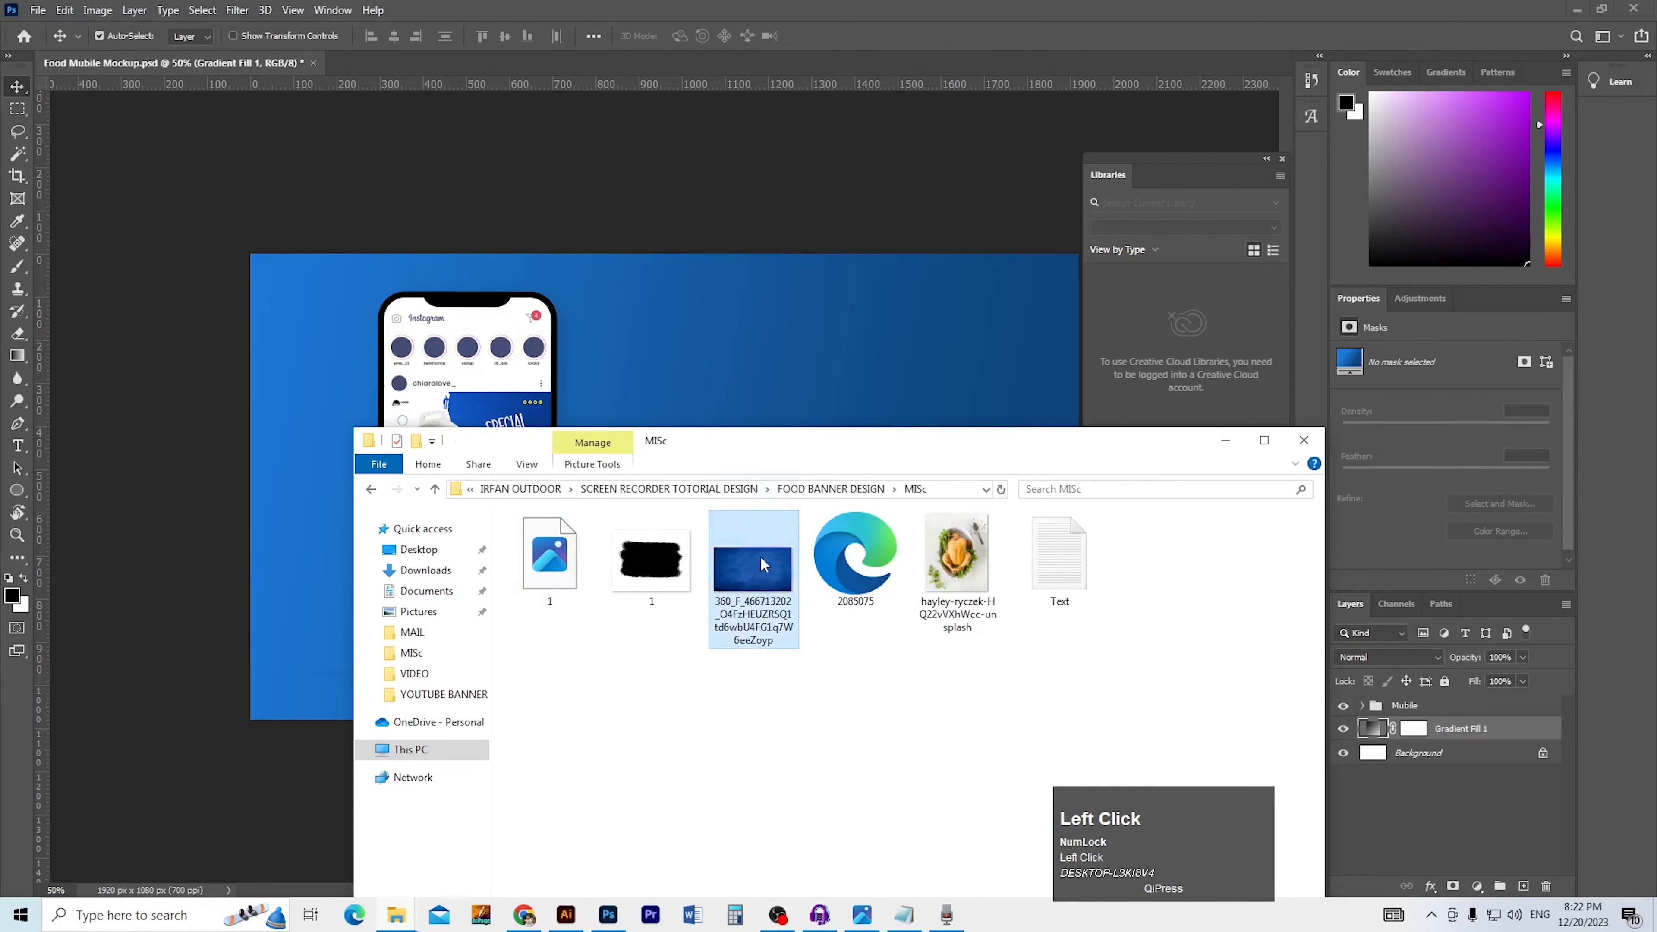
{"action": "left_click_drag", "start_coordinate": [742, 377], "coordinate": [743, 376]}
{"action": "double_click", "coordinate": [743, 375]}
{"action": "key", "text": "ctrl+t"}
{"action": "left_click_drag", "start_coordinate": [665, 304], "coordinate": [677, 241]}
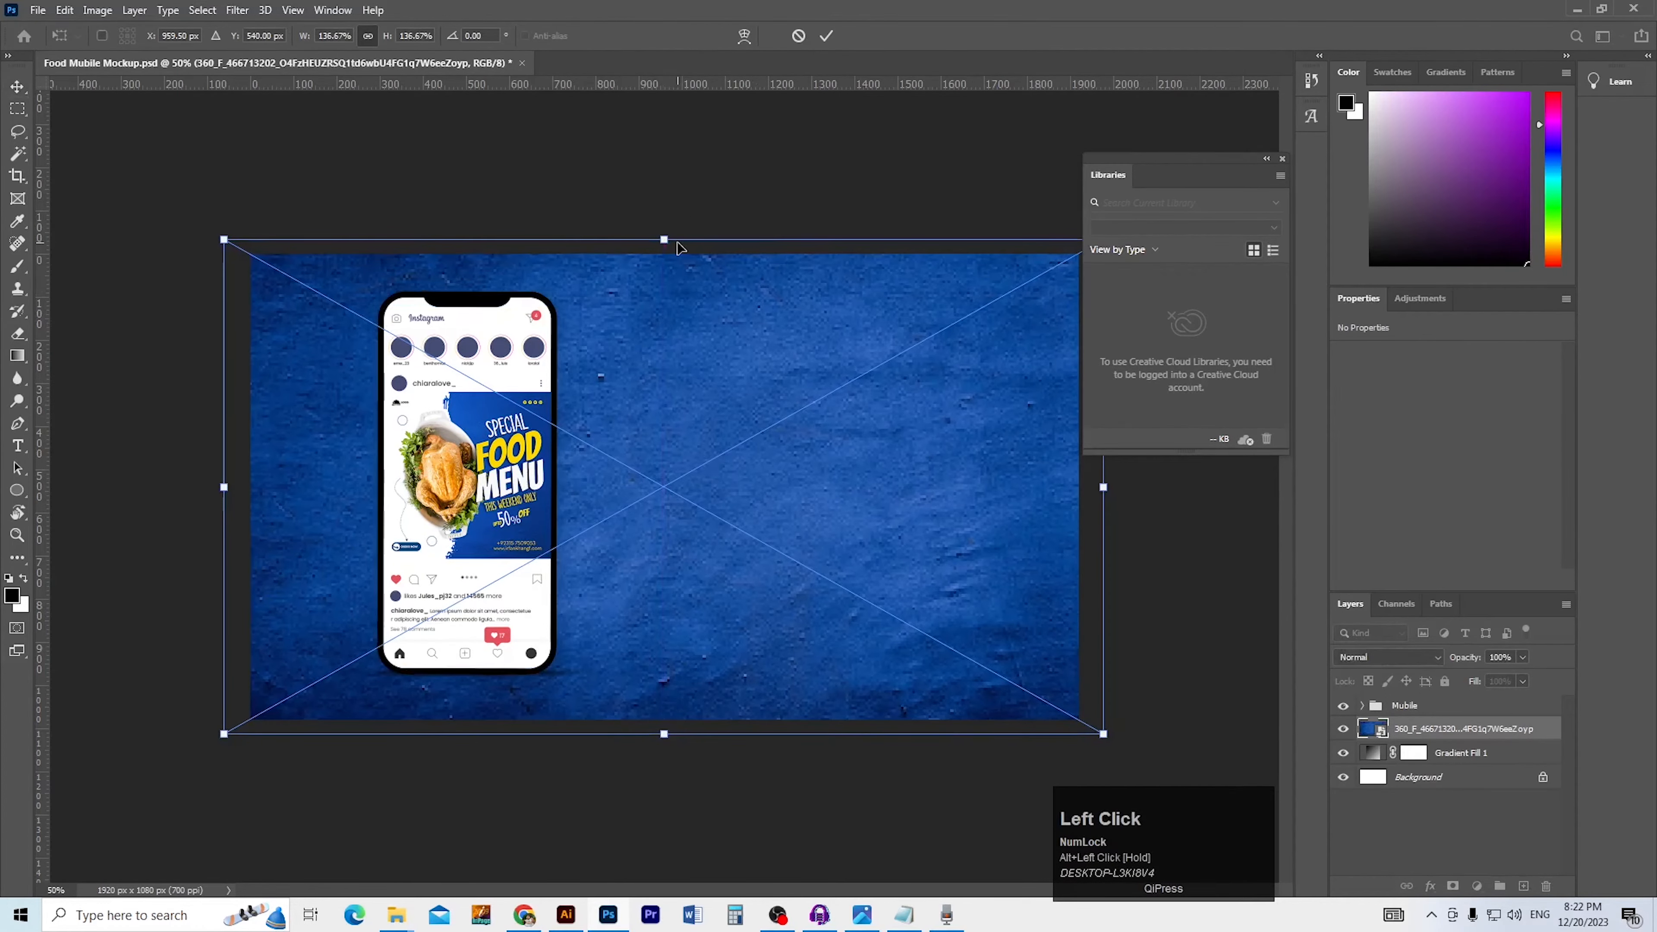
{"action": "key", "text": "Return"}
Shift the blue textured image slightly left to X -85 px, Y -34 px and save the document
{"action": "left_click", "coordinate": [748, 485], "text": "ctrl"}
{"action": "left_click", "coordinate": [766, 486], "text": "ctrl+alt"}
{"action": "key", "text": "v"}
{"action": "mouse_move", "coordinate": [925, 577]}
{"action": "left_mouse_down"}
{"action": "mouse_move", "coordinate": [872, 566]}
{"action": "mouse_move", "coordinate": [921, 567]}
{"action": "mouse_move", "coordinate": [911, 579]}
{"action": "left_mouse_up"}
{"action": "left_click", "coordinate": [909, 583], "text": "ctrl"}
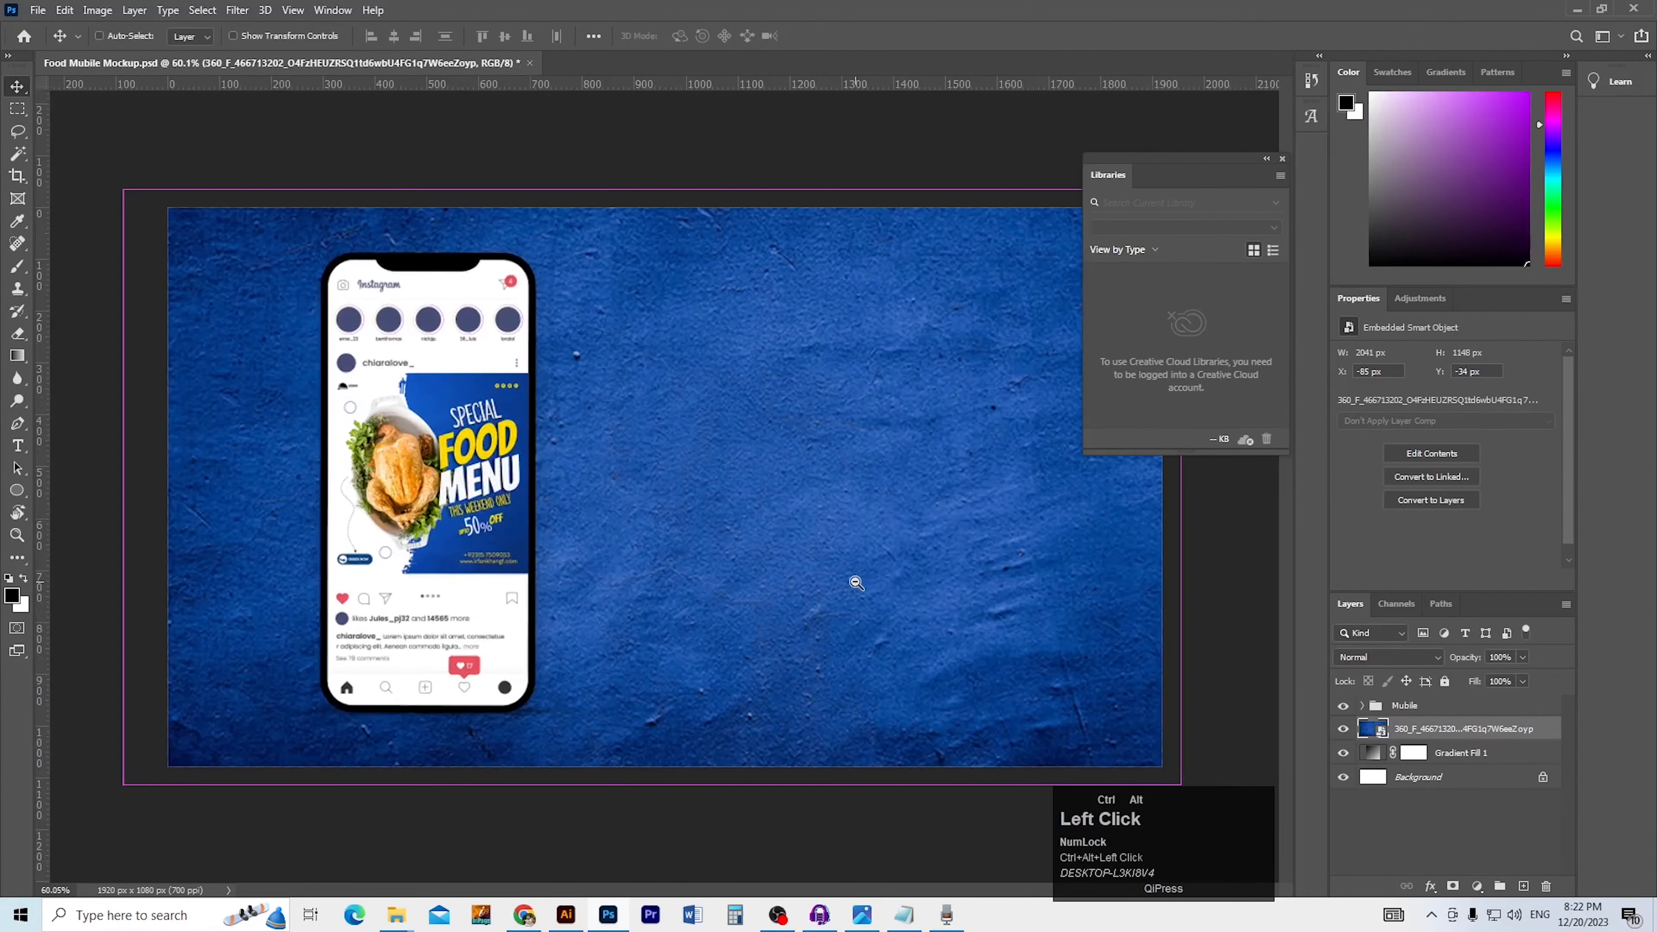
{"action": "left_click", "coordinate": [856, 581], "text": "ctrl+alt"}
{"action": "left_click", "coordinate": [849, 582], "text": "ctrl+alt"}
{"action": "key", "text": "ctrl+s"}
Place the black brush-stroke image 1.jpg from the MISc folder onto the canvas
{"action": "left_click_drag", "start_coordinate": [514, 488], "coordinate": [597, 489]}
{"action": "left_click_drag", "start_coordinate": [424, 539], "coordinate": [587, 522]}
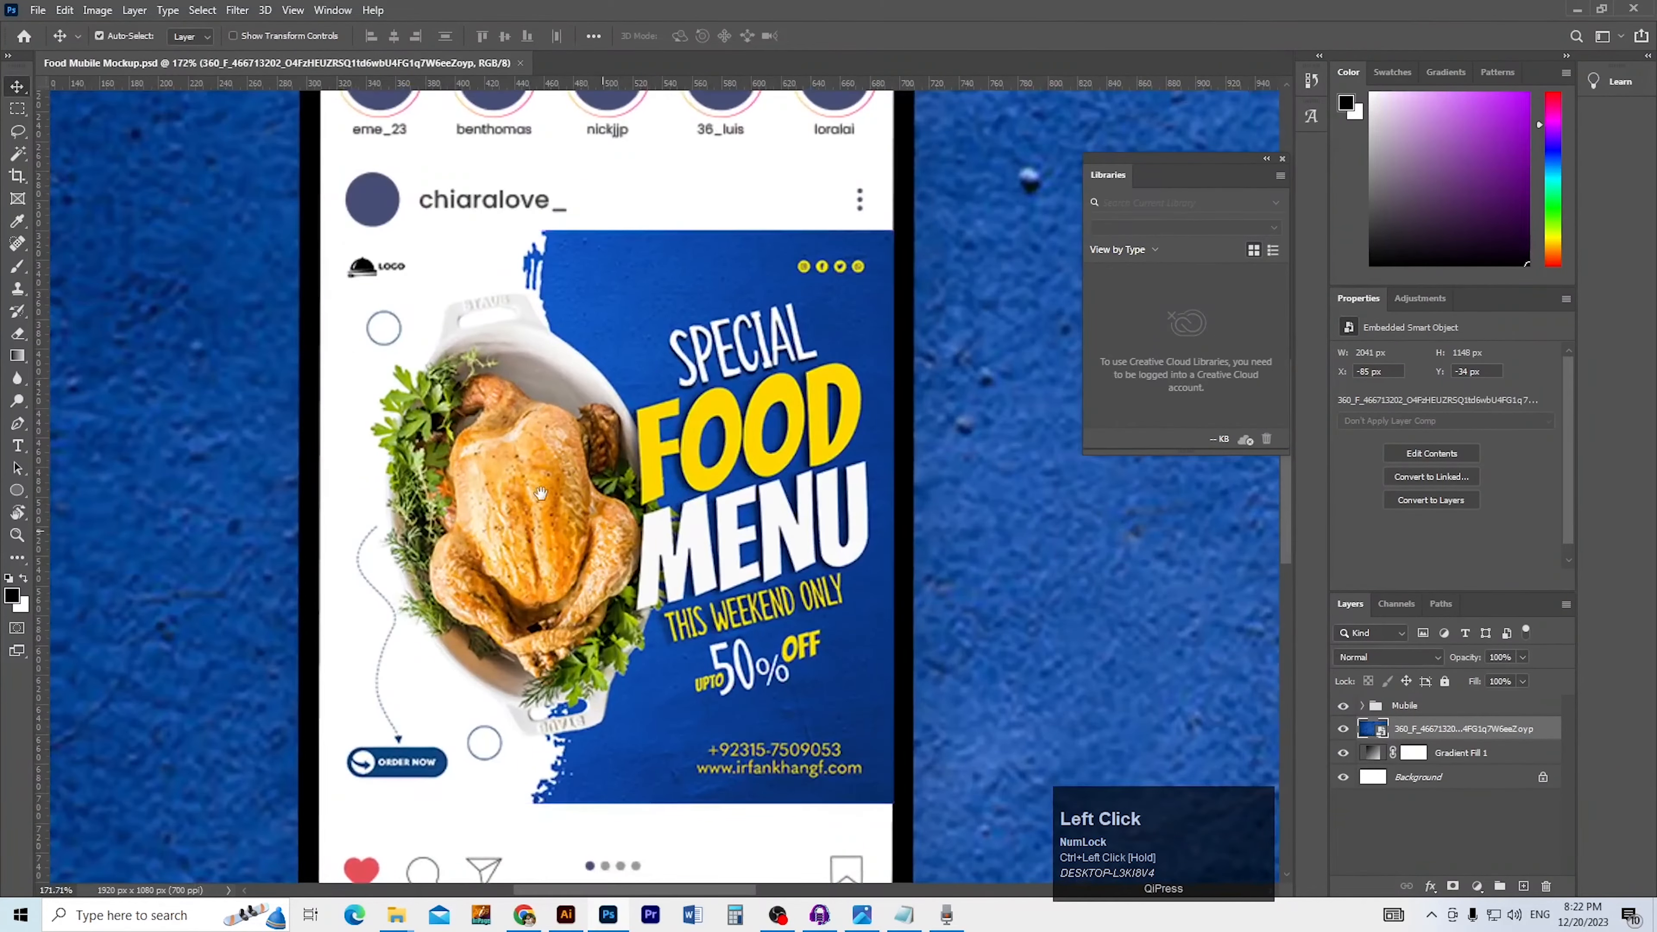
{"action": "left_click", "coordinate": [581, 548], "text": "ctrl+alt"}
{"action": "mouse_move", "coordinate": [581, 549]}
{"action": "left_mouse_down"}
{"action": "mouse_move", "coordinate": [562, 549]}
{"action": "mouse_move", "coordinate": [589, 523]}
{"action": "left_mouse_up"}
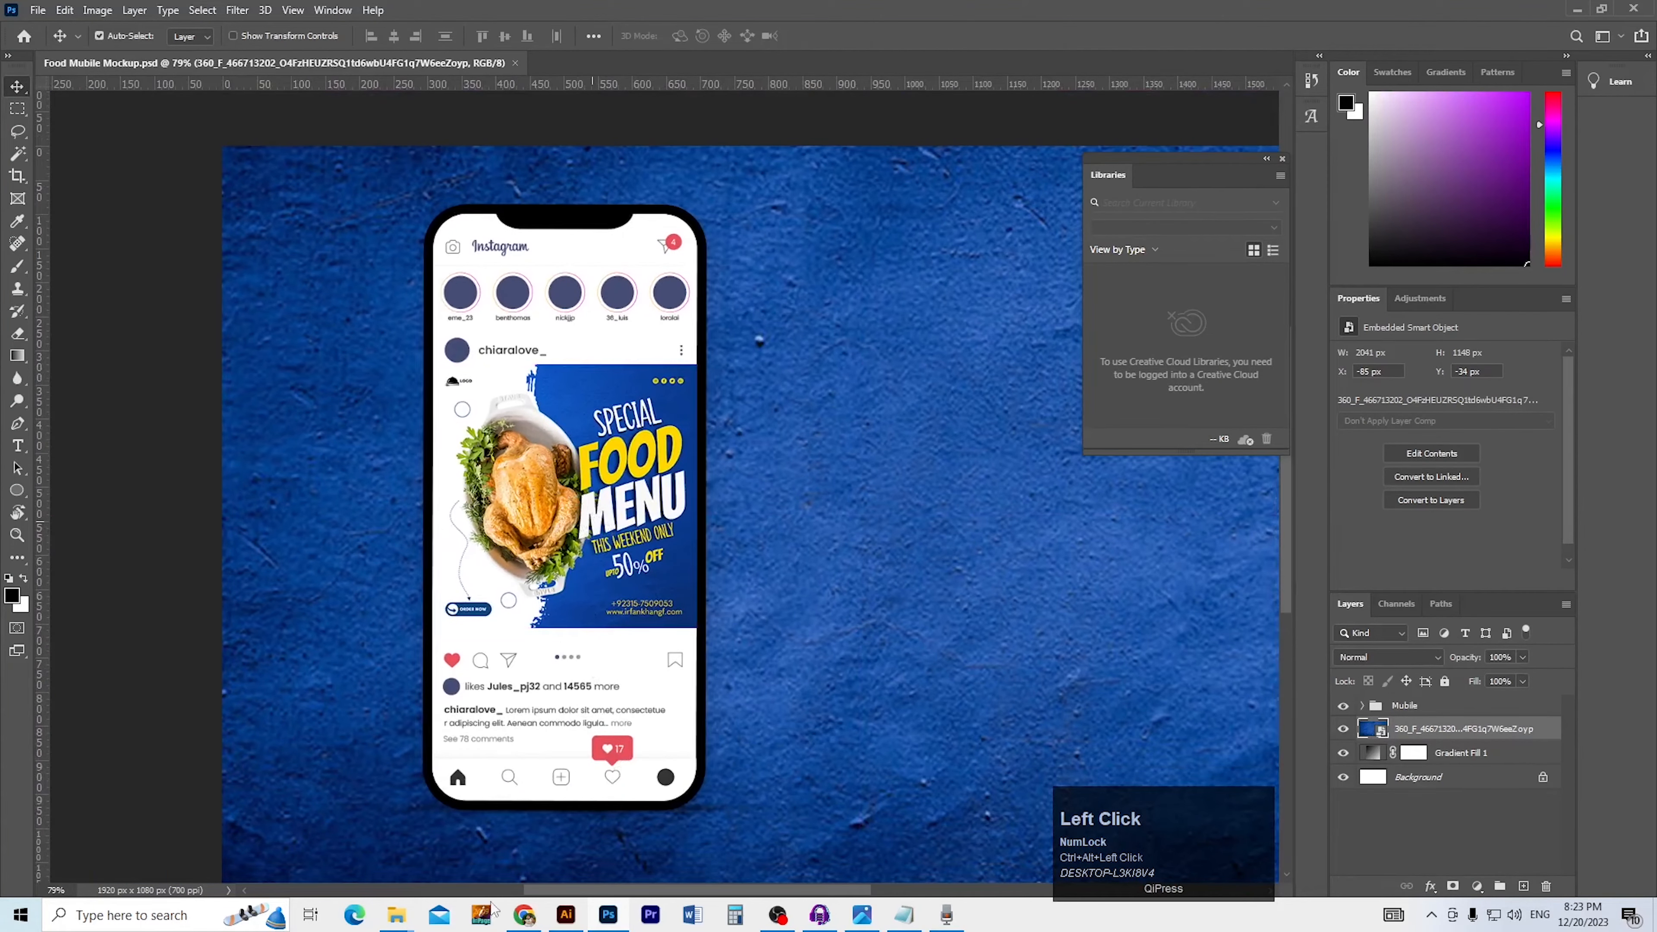
{"action": "mouse_move", "coordinate": [396, 915]}
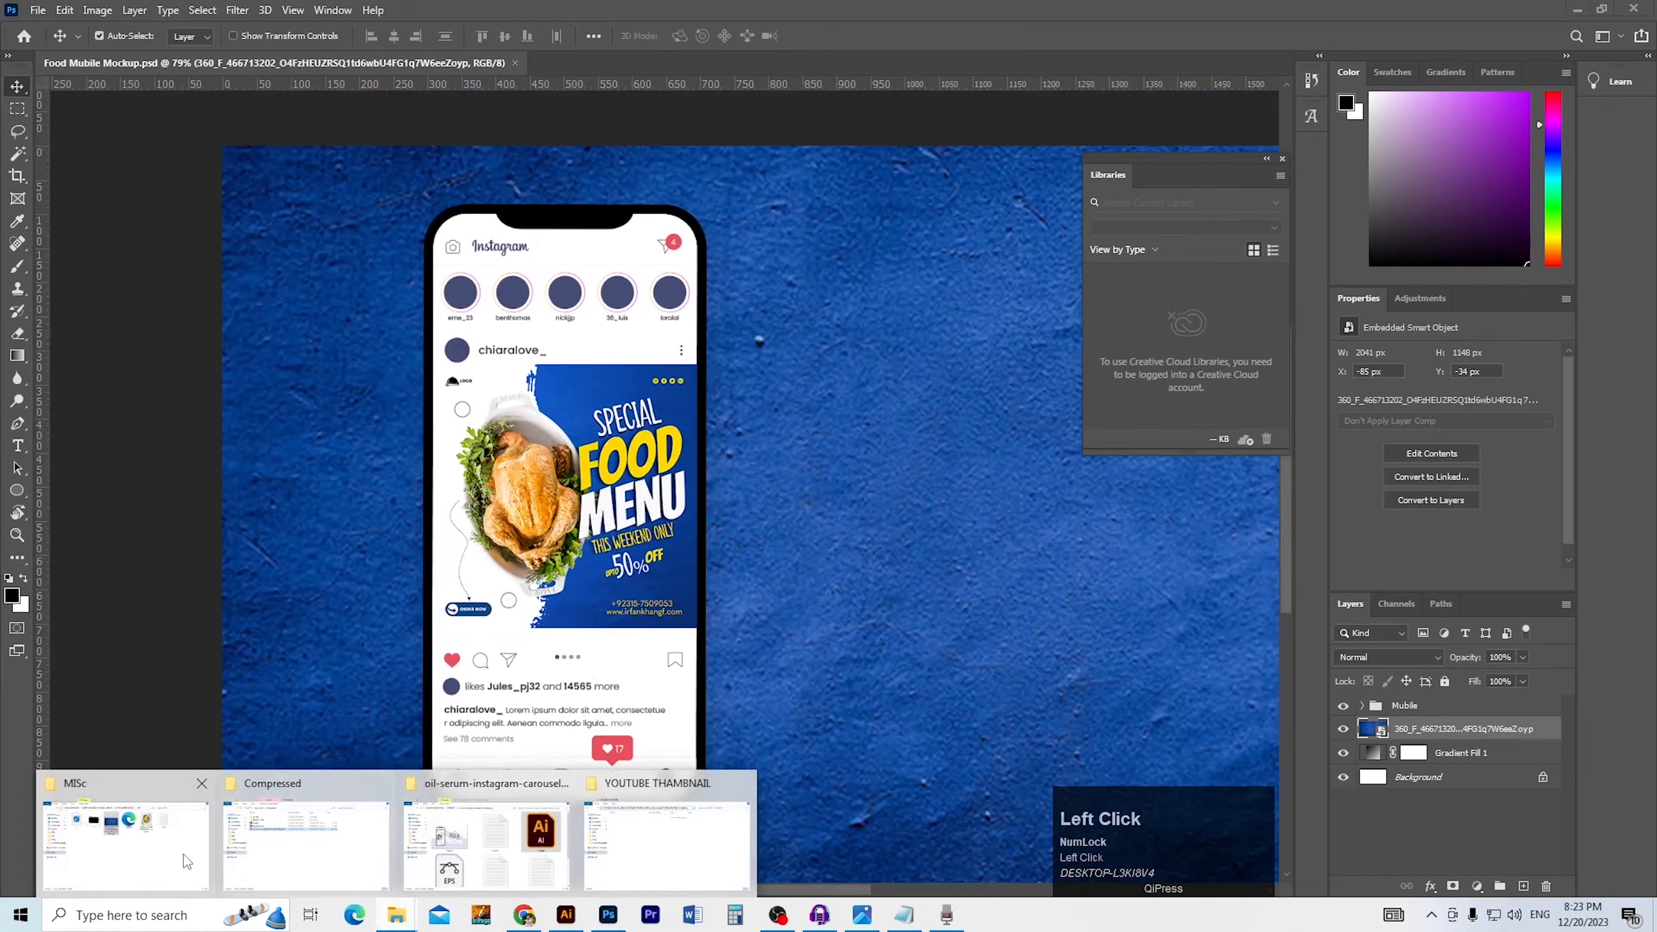
{"action": "left_click", "coordinate": [183, 855]}
{"action": "left_click_drag", "start_coordinate": [681, 571], "coordinate": [789, 360]}
{"action": "key", "text": "Return"}
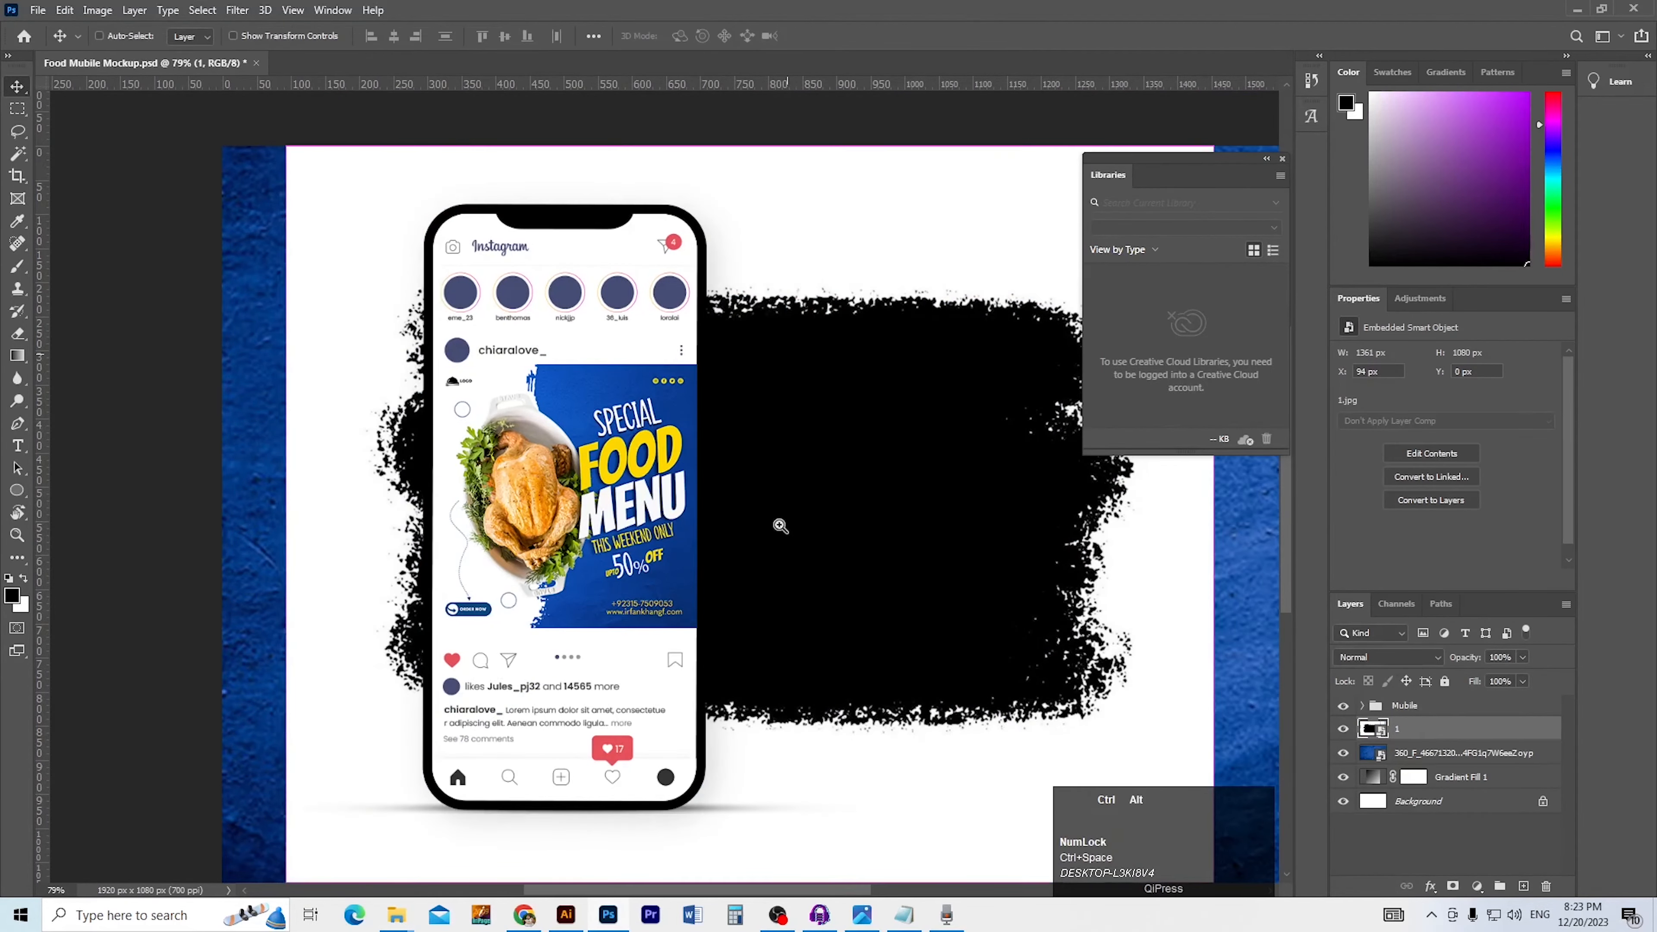
{"action": "left_click", "coordinate": [781, 528], "text": "ctrl+alt"}
{"action": "key", "text": "w"}
{"action": "left_click", "coordinate": [757, 281]}
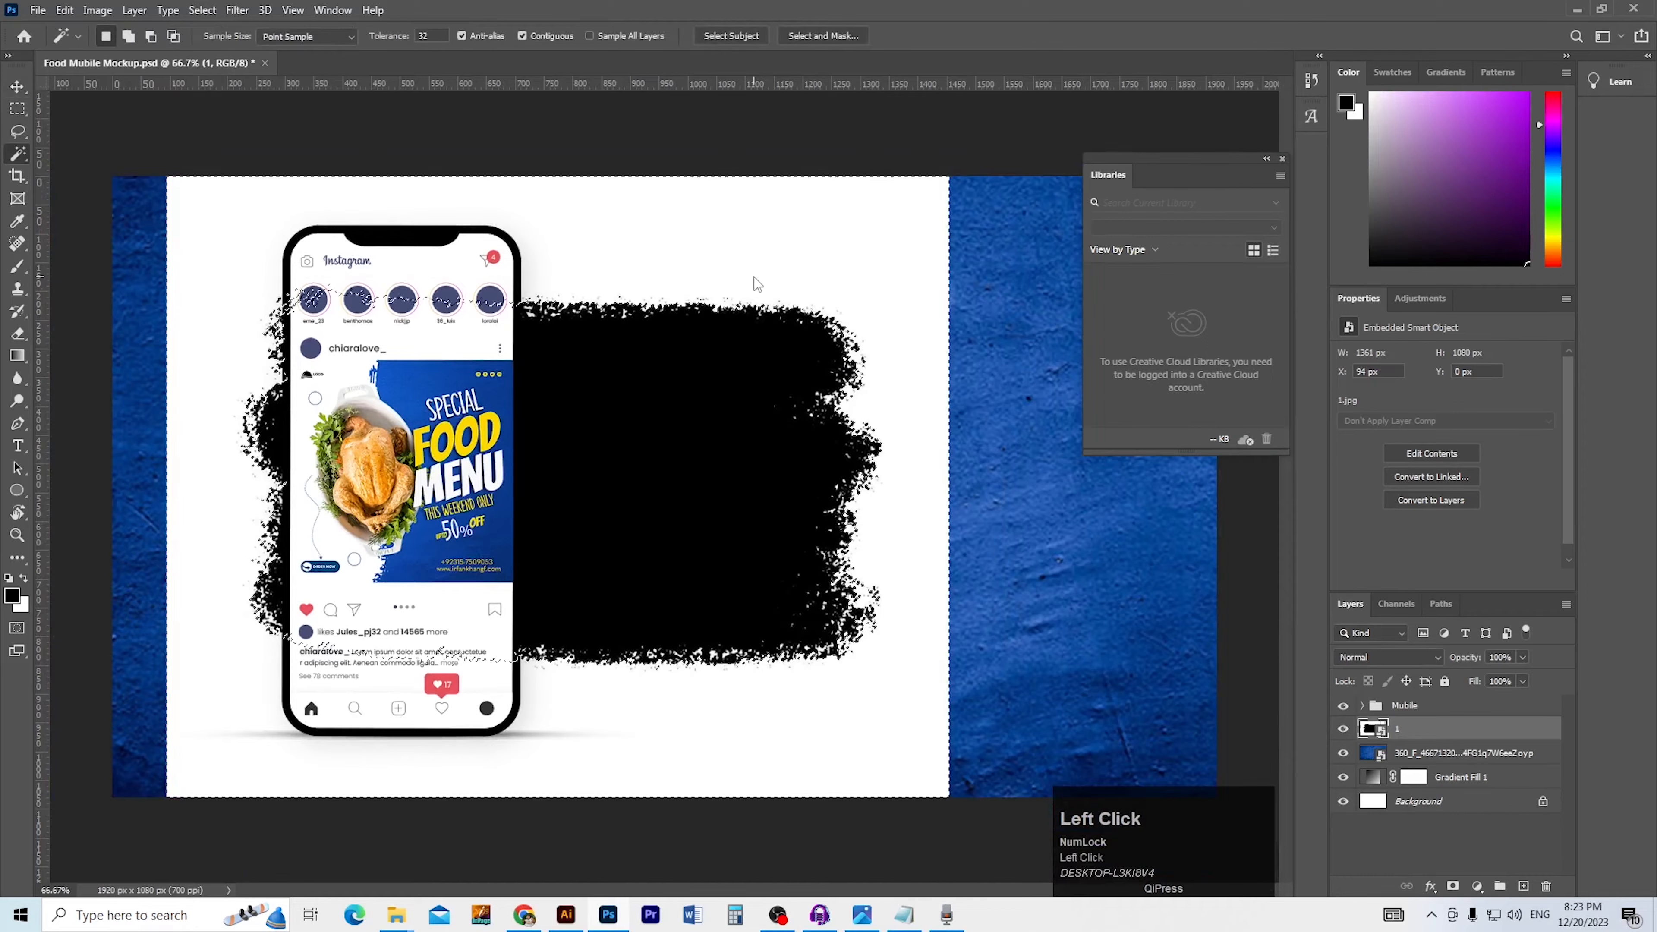
{"action": "key", "text": "ctrl+d"}
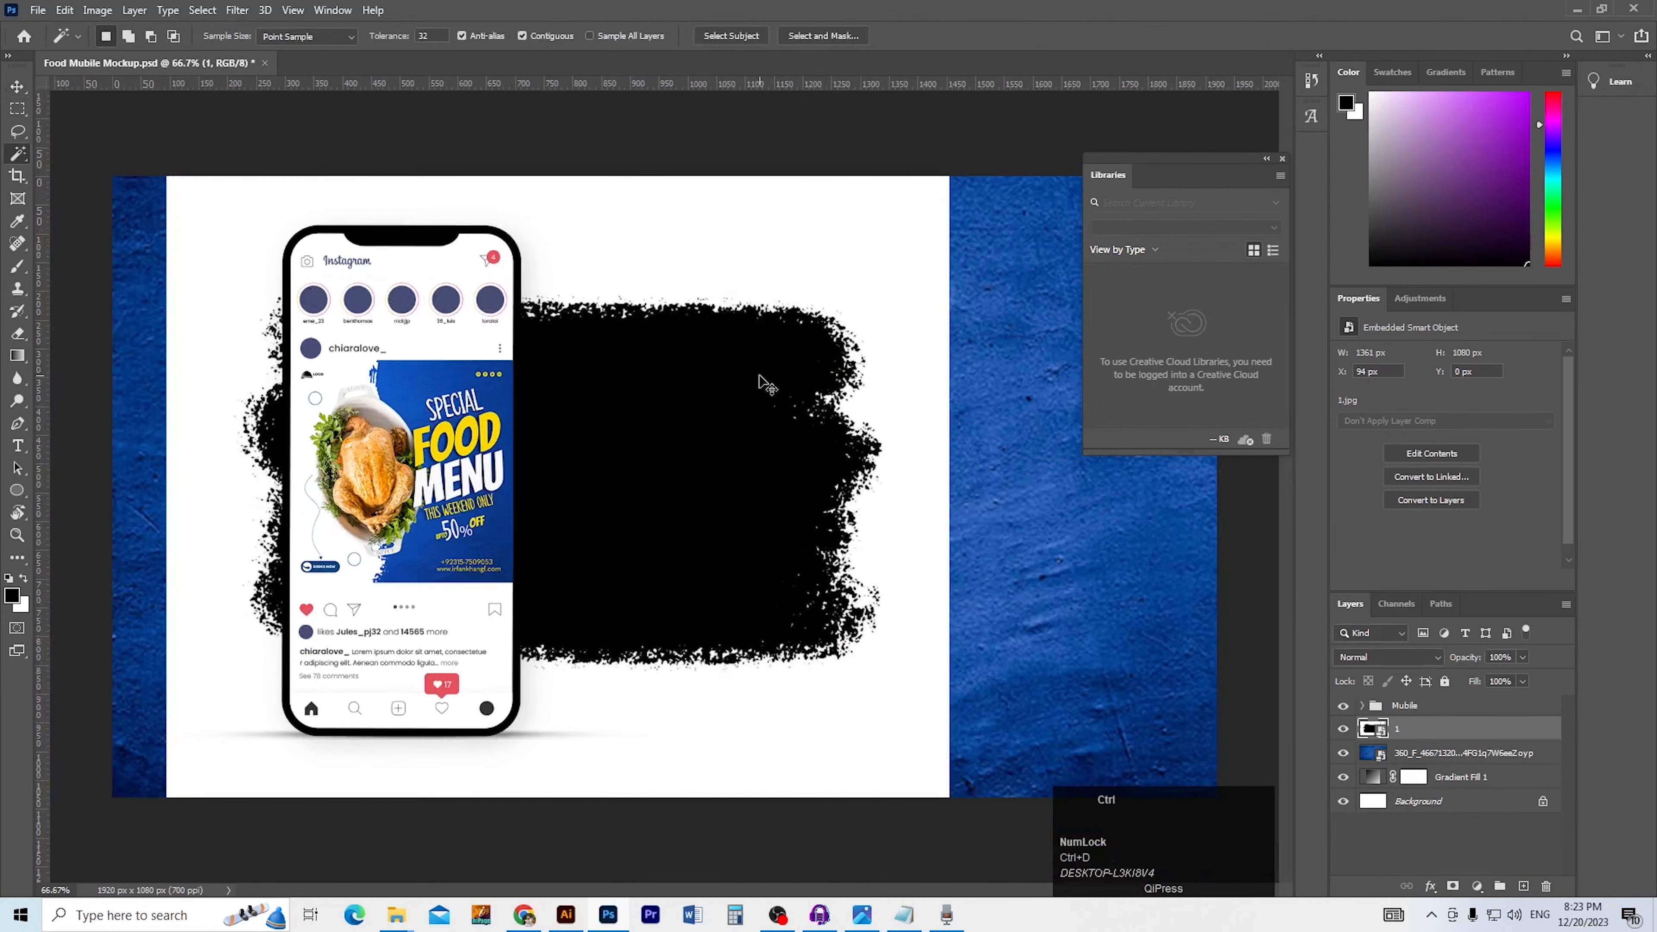
Bring the brush-stroke layer above the Mubile group and move it to X 310 px, Y 1 px
{"action": "key", "text": "ctrl+bracketright"}
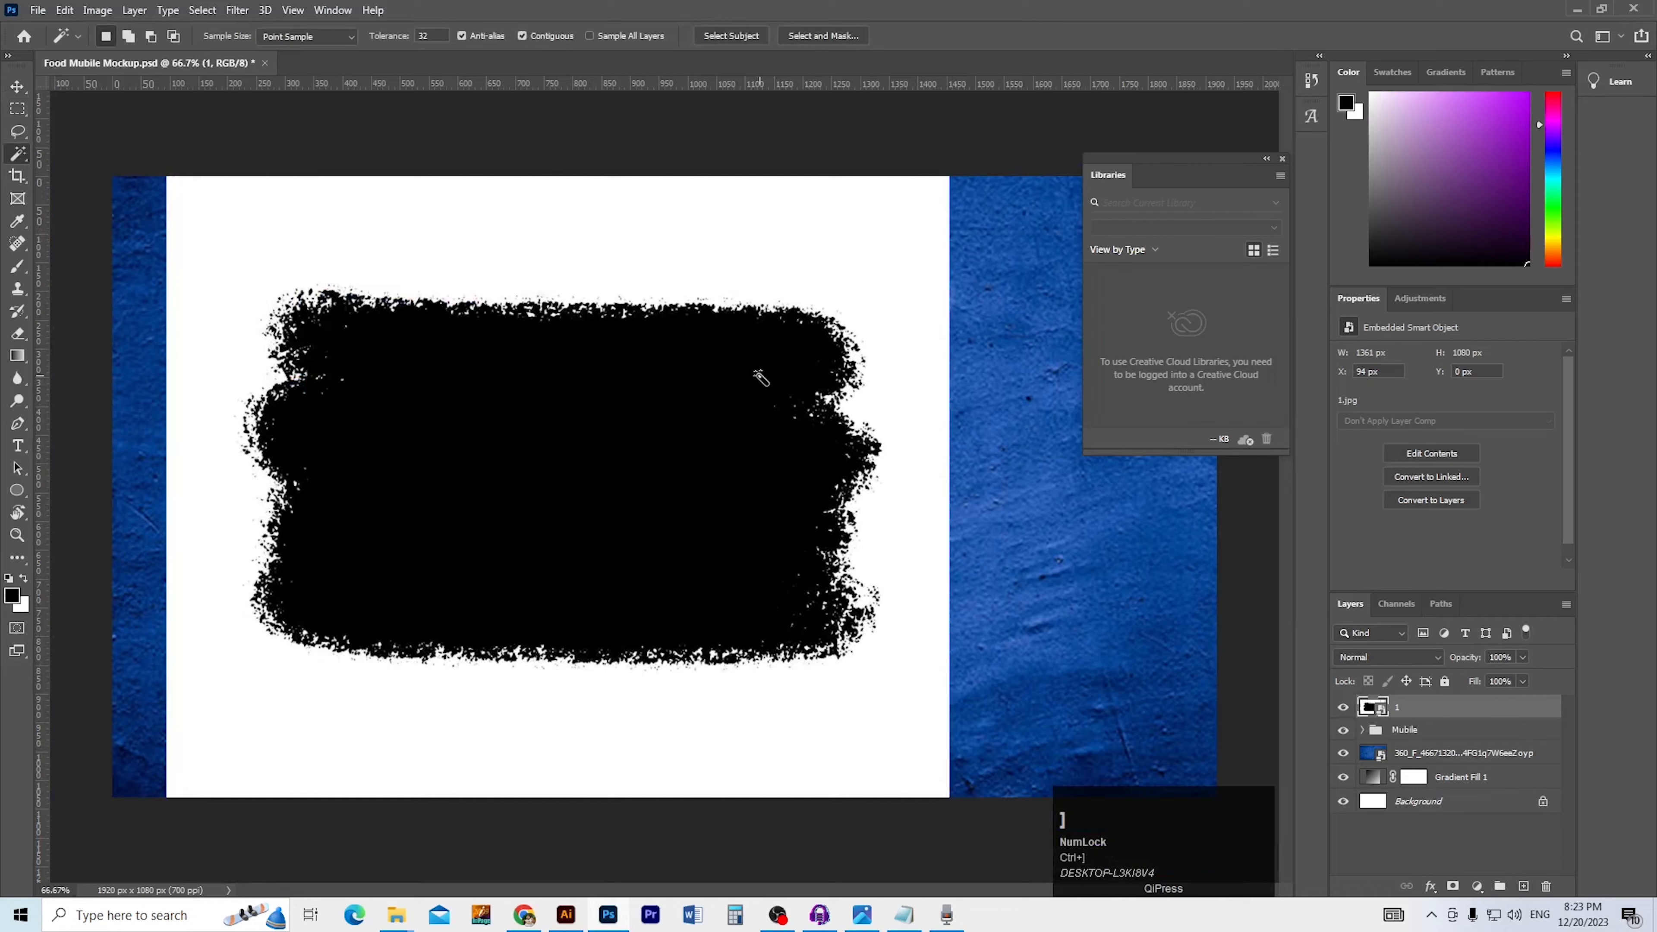
{"action": "key", "text": "v"}
{"action": "left_click_drag", "start_coordinate": [631, 533], "coordinate": [720, 526]}
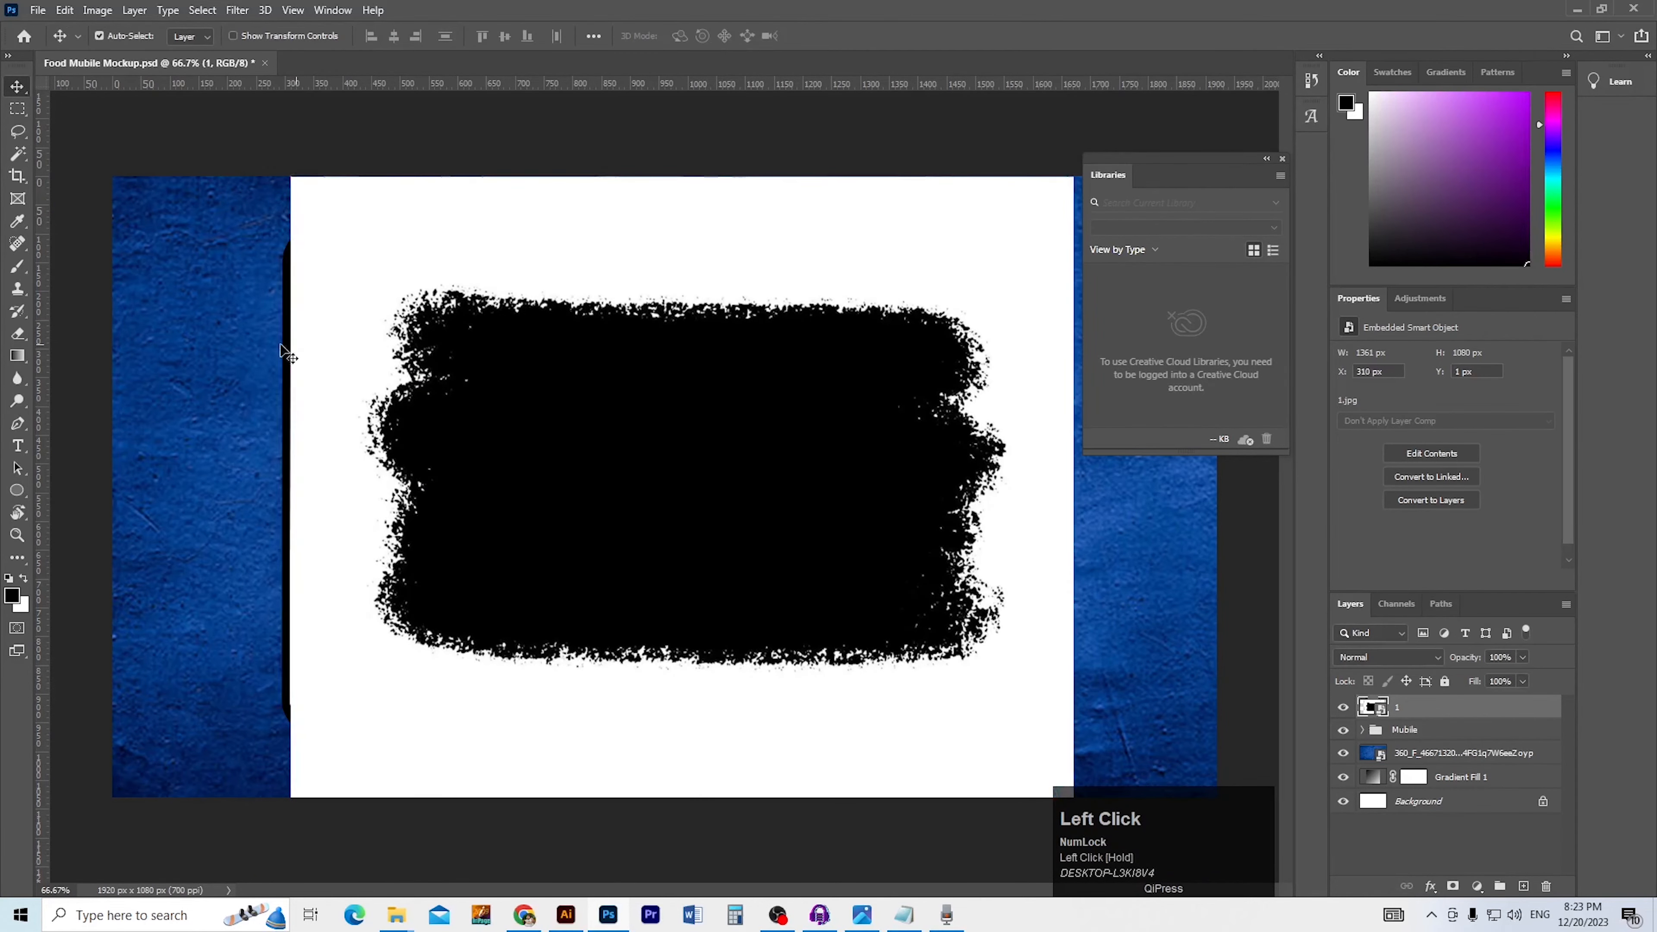
Select the white area around the black brush stroke with the Magic Wand and try to delete it
{"action": "left_click", "coordinate": [20, 157]}
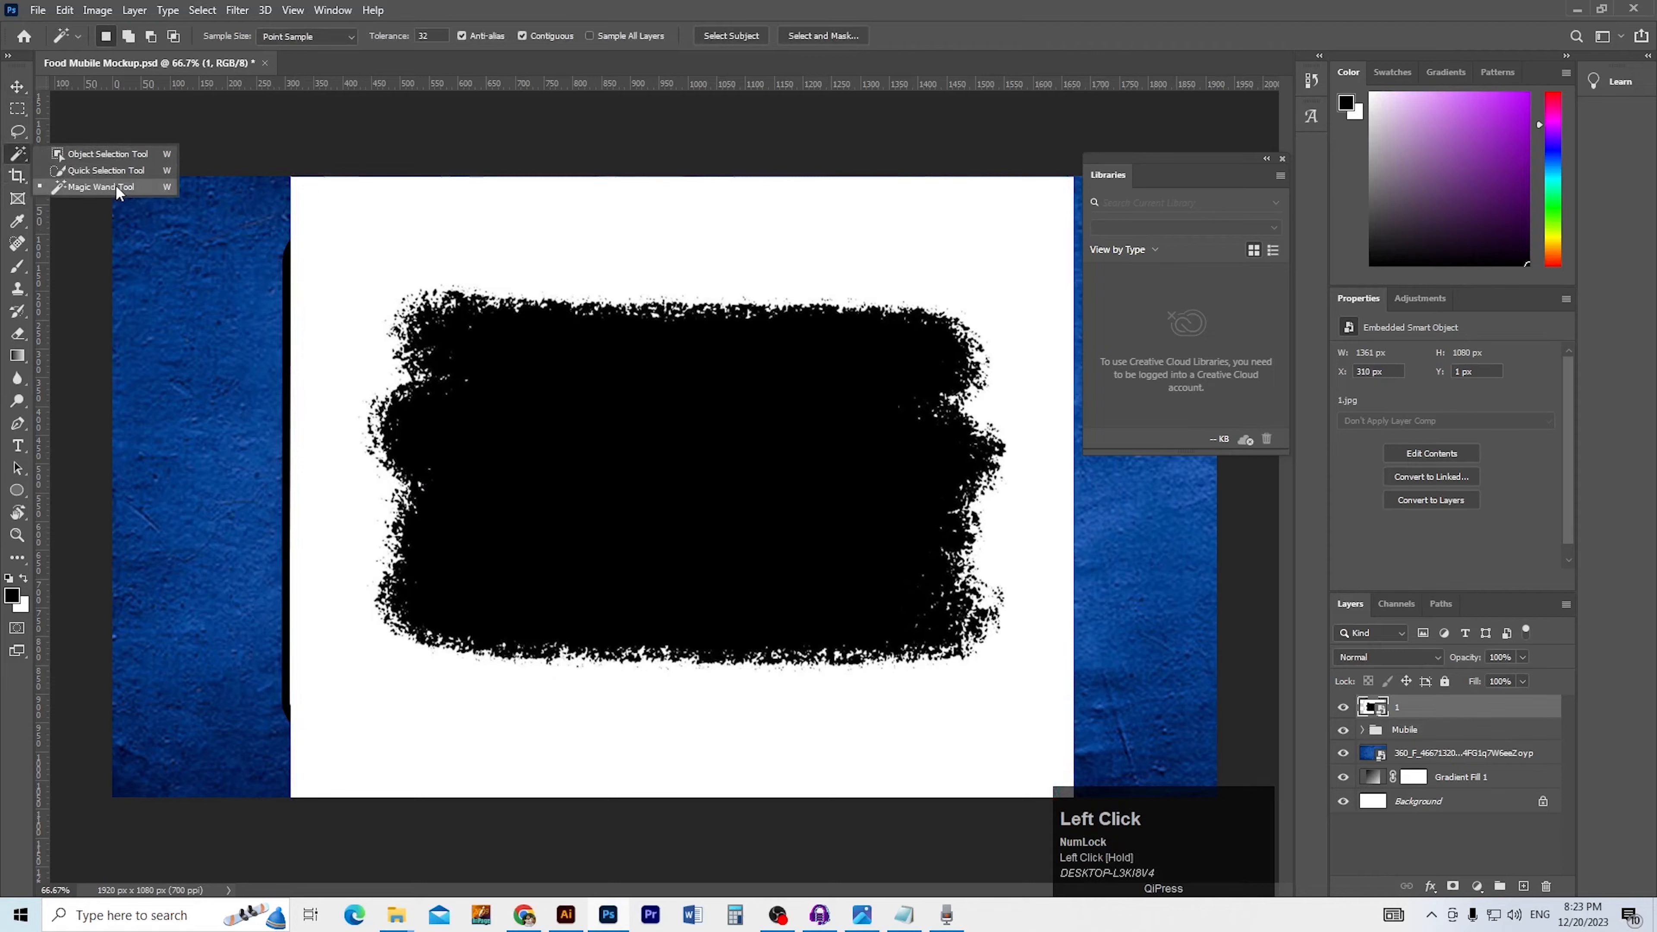
{"action": "left_click", "coordinate": [116, 185]}
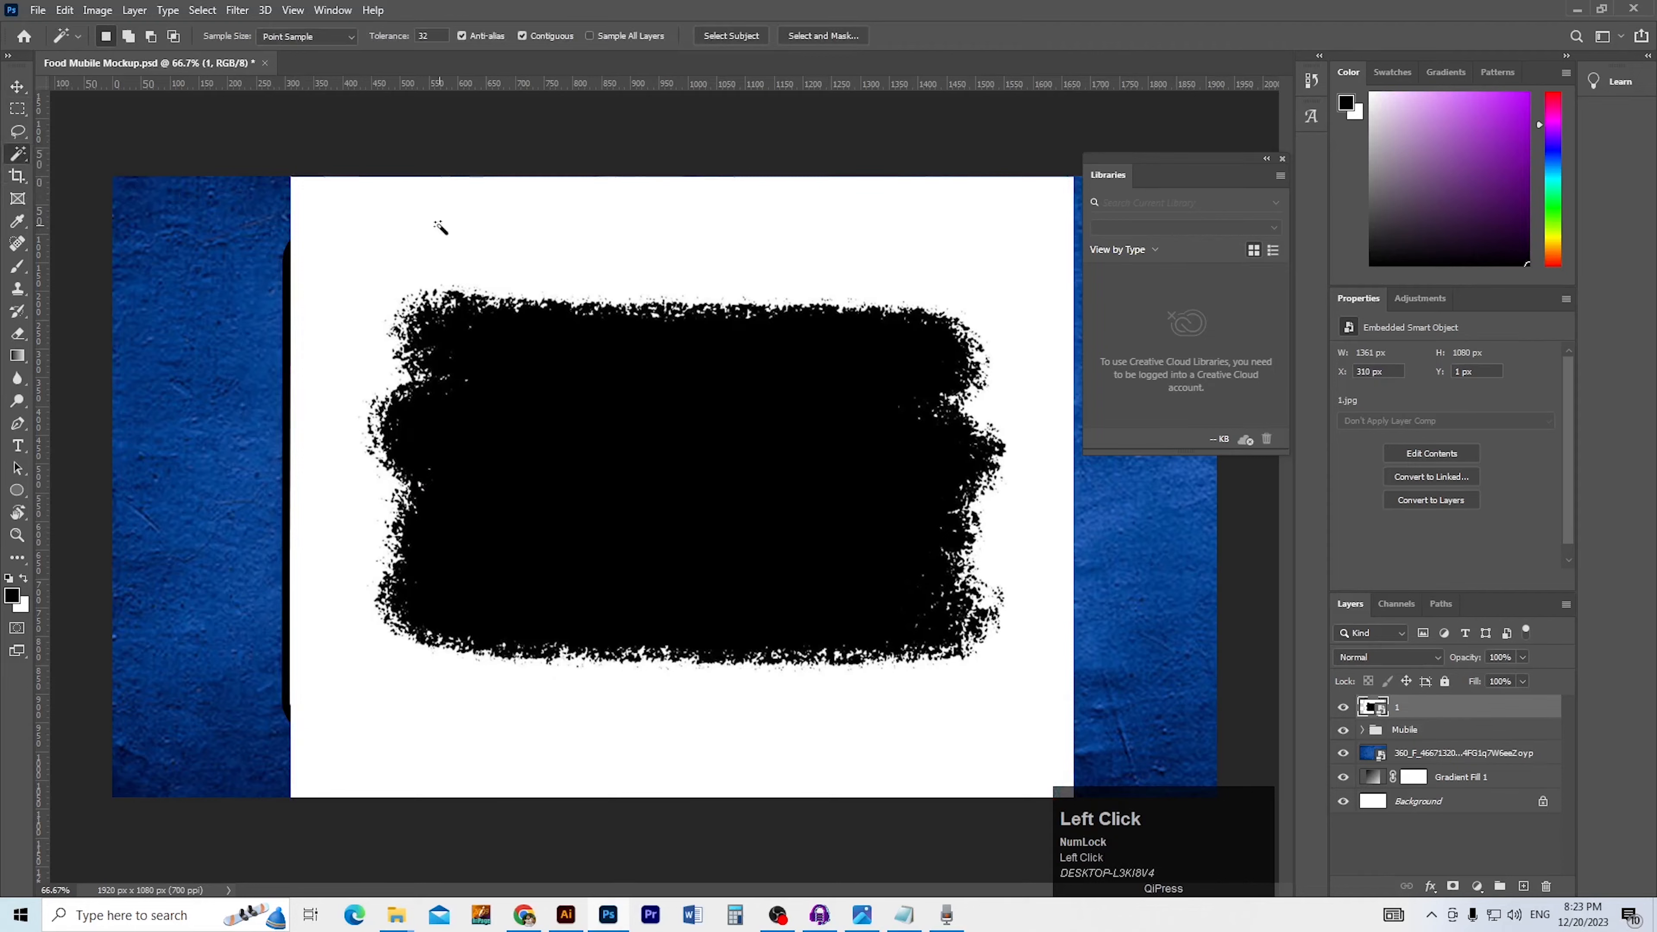
{"action": "left_click", "coordinate": [440, 227]}
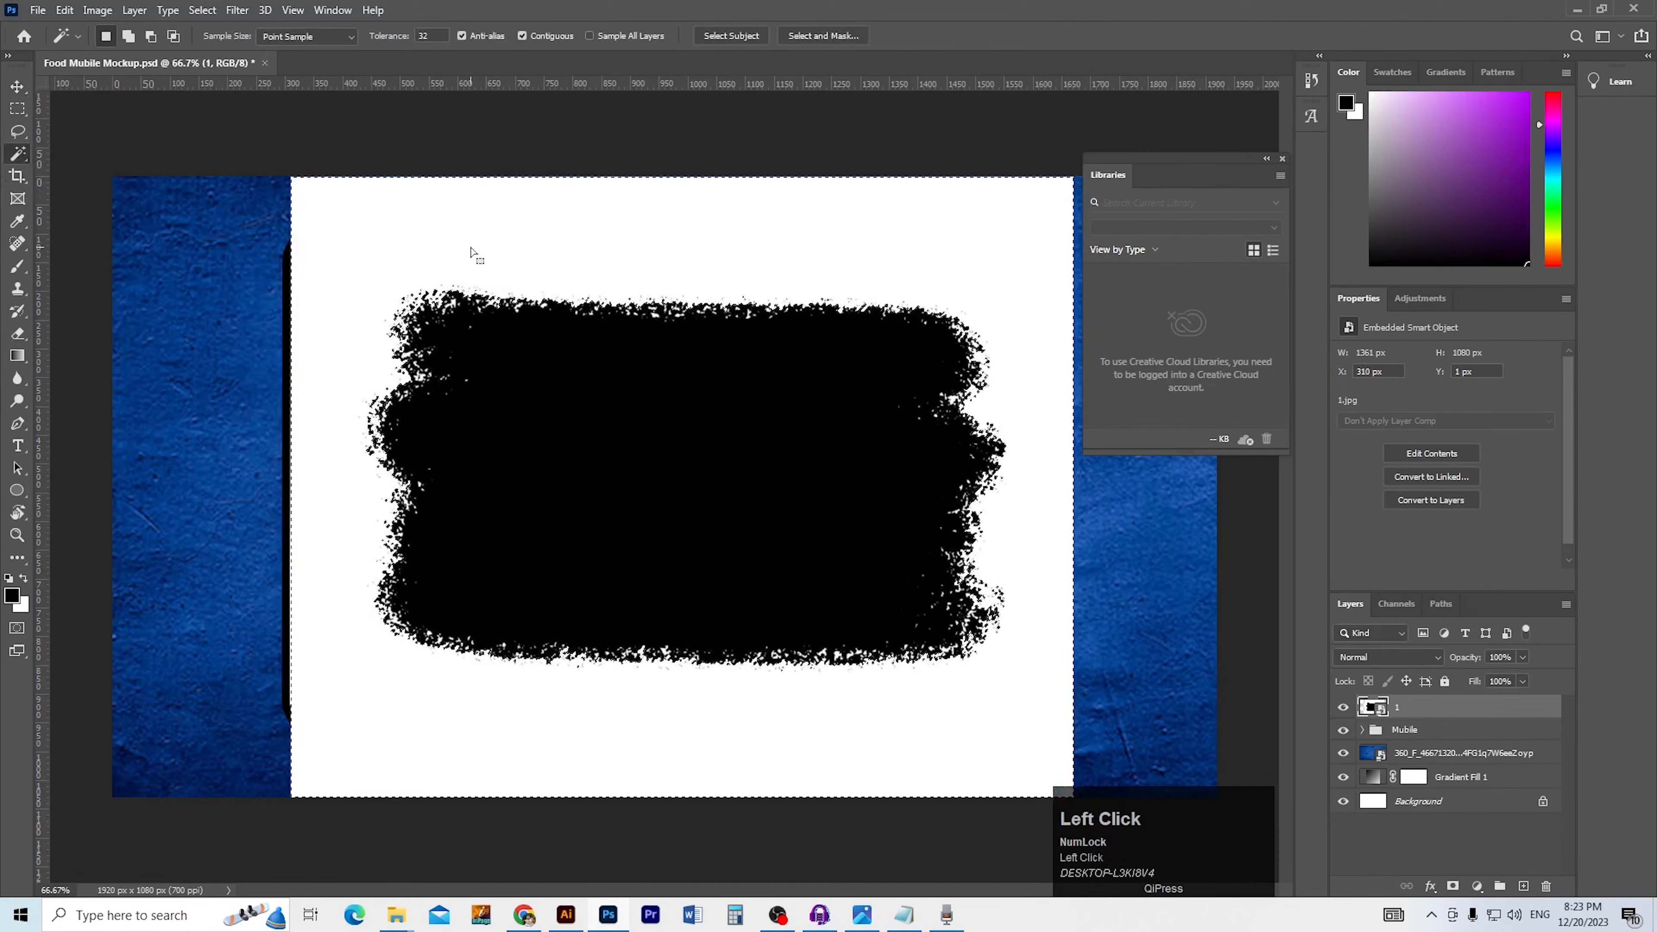
{"action": "key", "text": "Delete"}
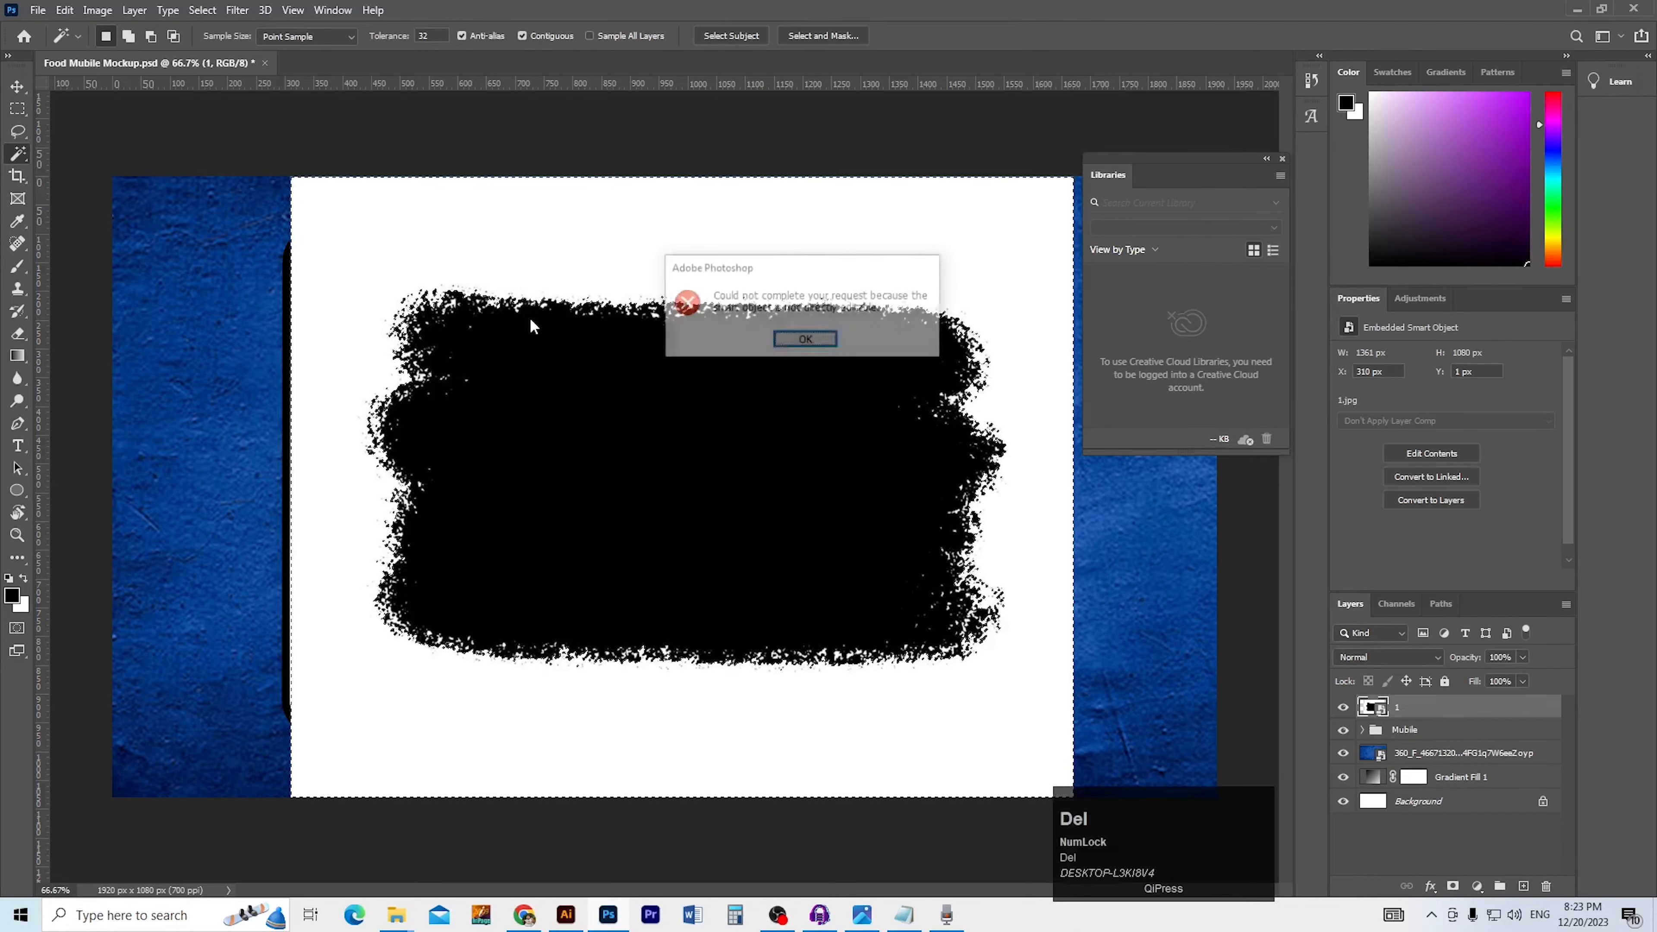
{"action": "left_click", "coordinate": [786, 339]}
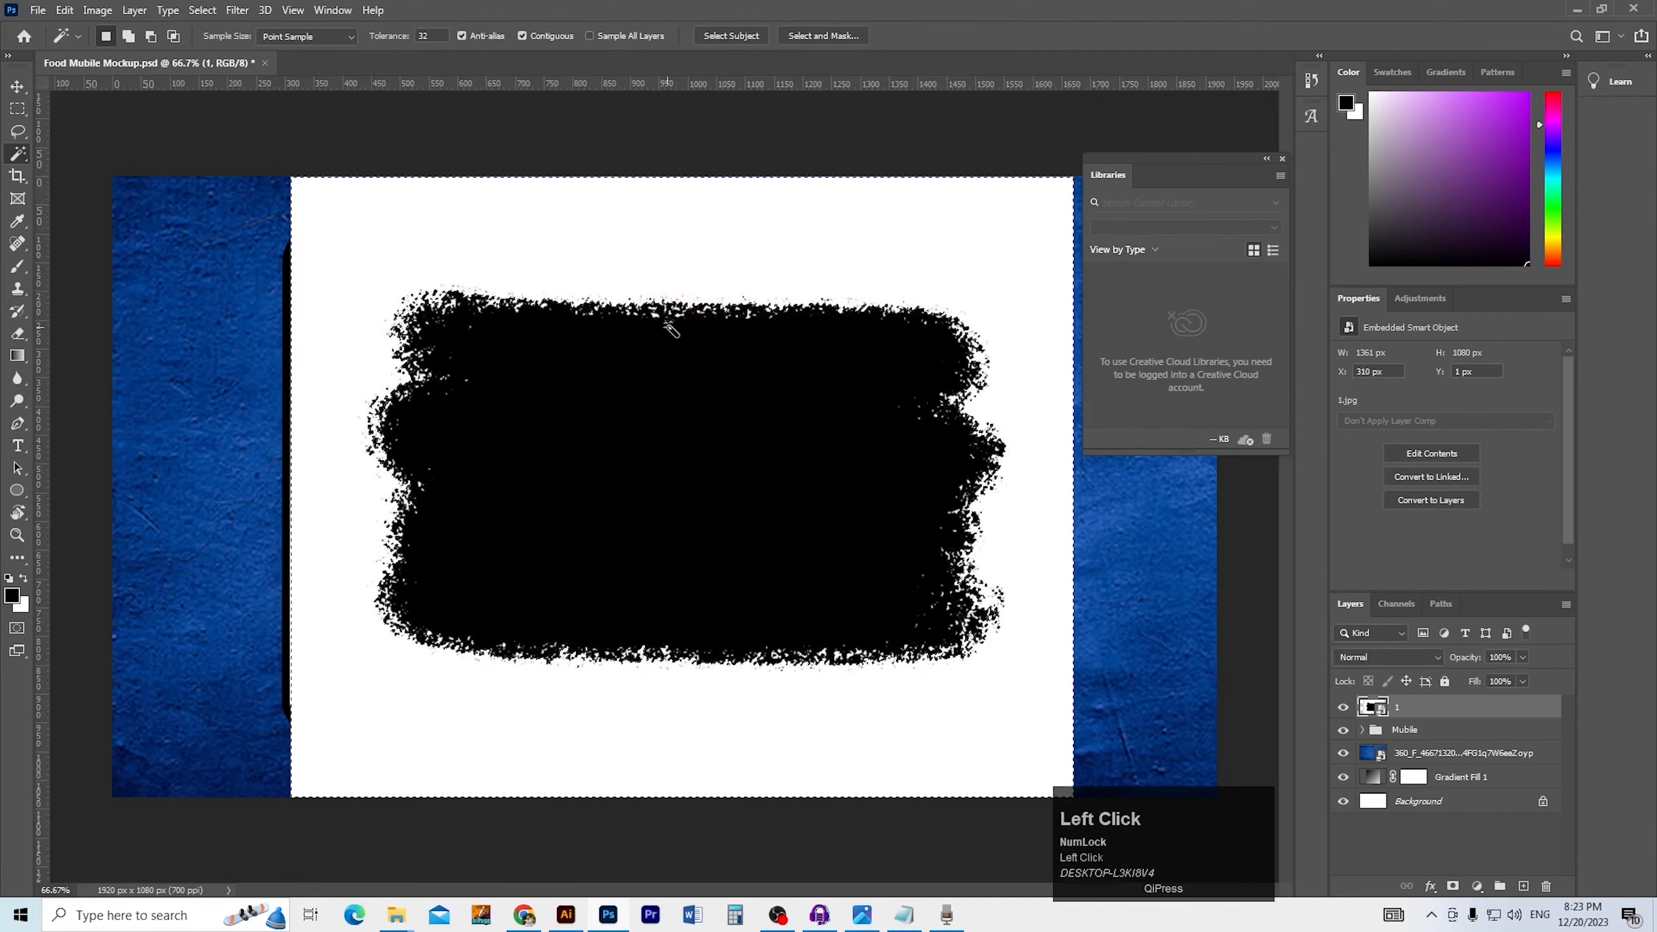
Rasterize the brush-stroke layer, delete the selected white area and clear the selection
{"action": "right_click", "coordinate": [1440, 708]}
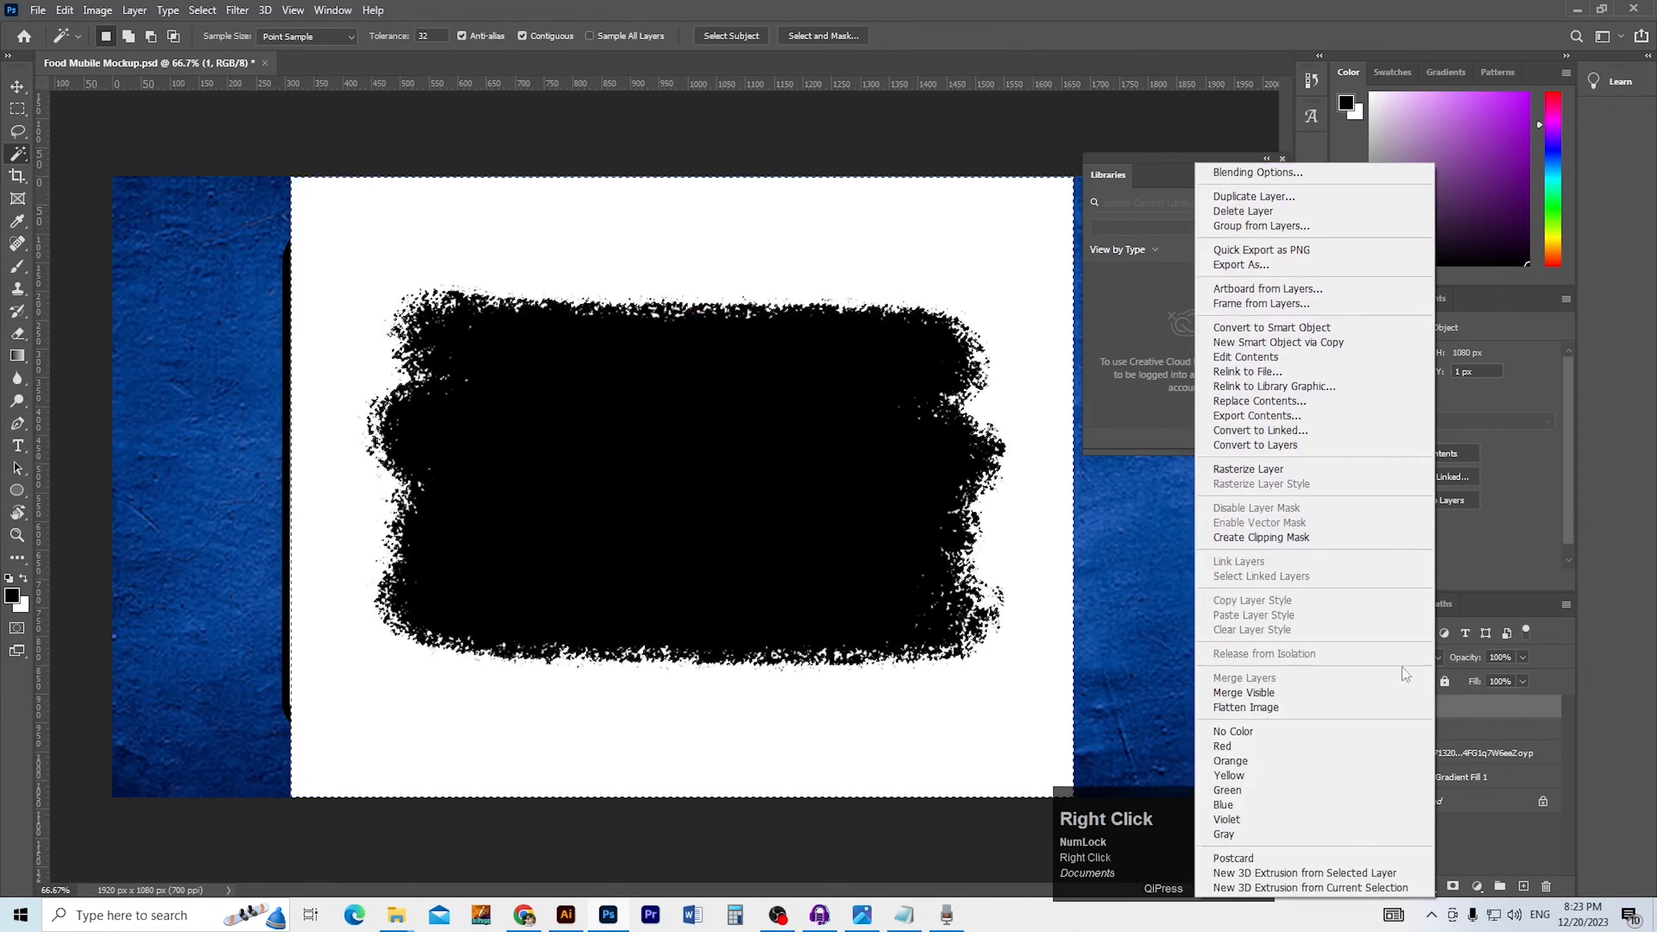
{"action": "left_click", "coordinate": [1294, 471]}
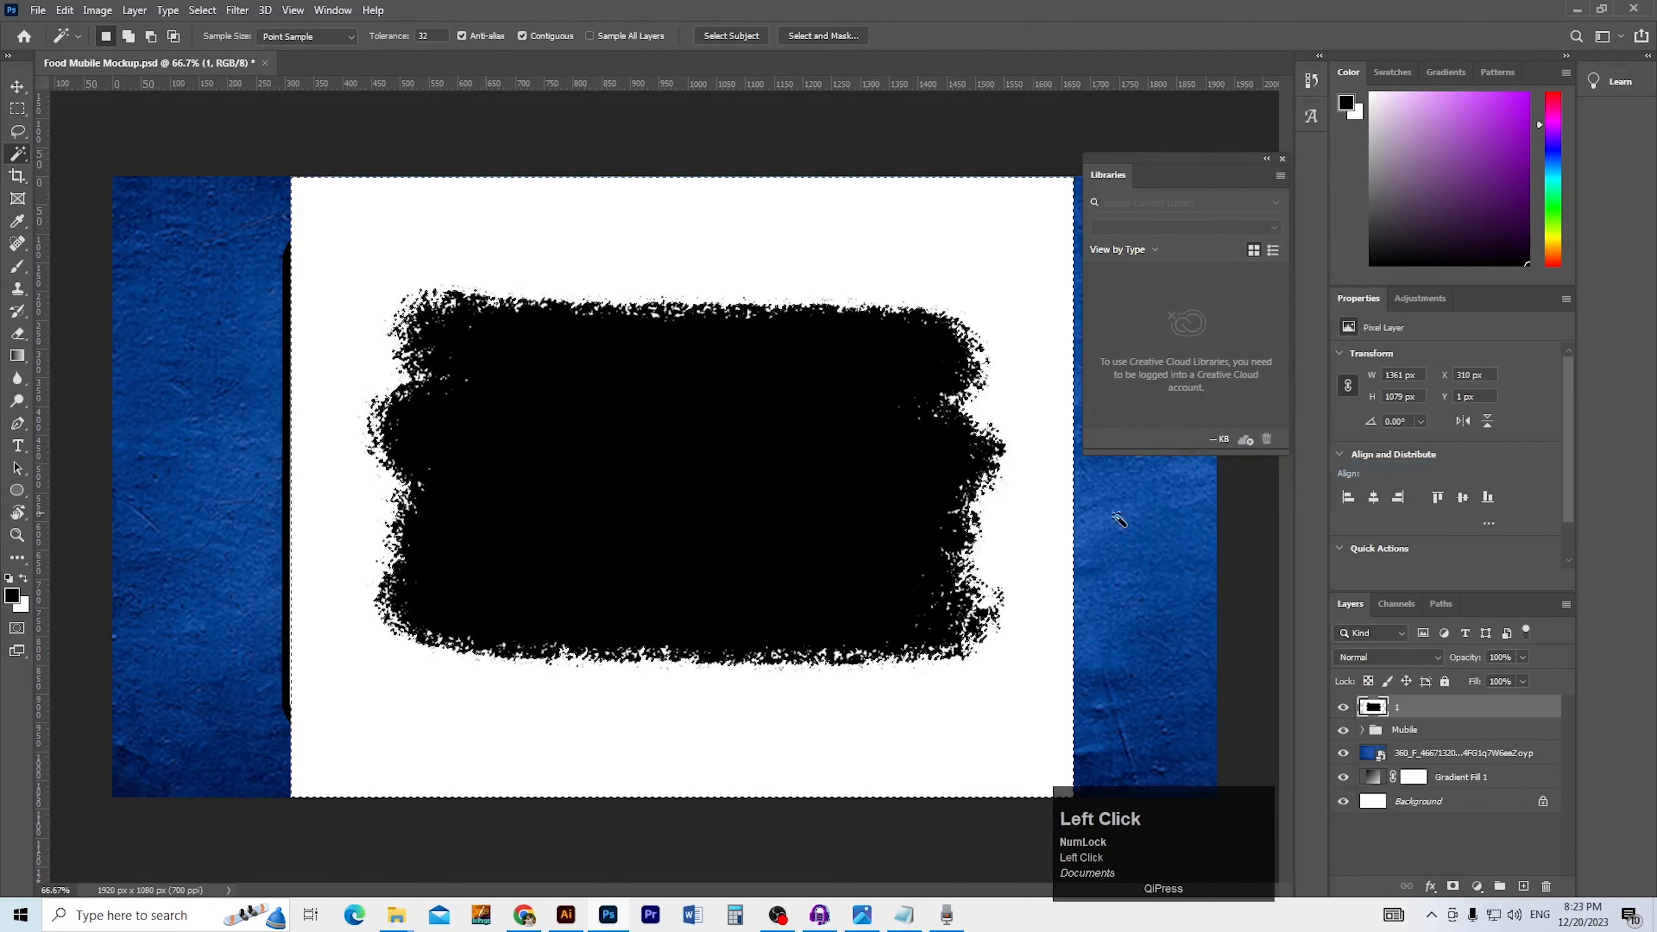
{"action": "key", "text": "Delete"}
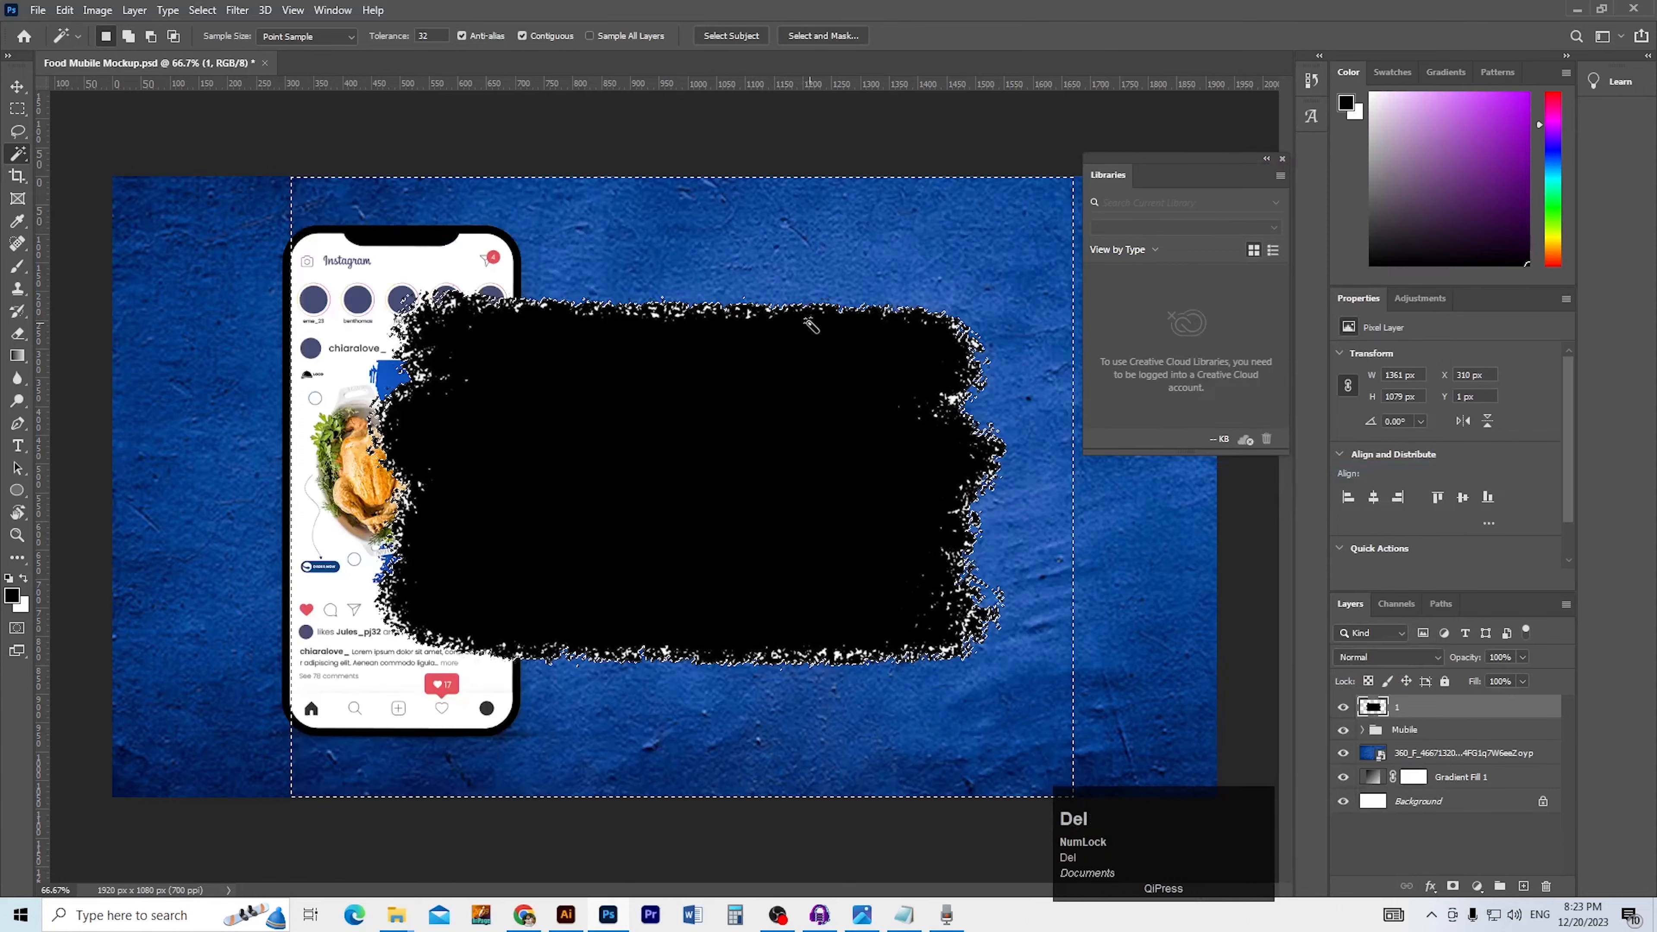
{"action": "key", "text": "ctrl+d"}
Move the brush stroke right and up on the canvas, placing its layer at X 384 px, Y 86 px
{"action": "left_click", "coordinate": [702, 518], "text": "alt"}
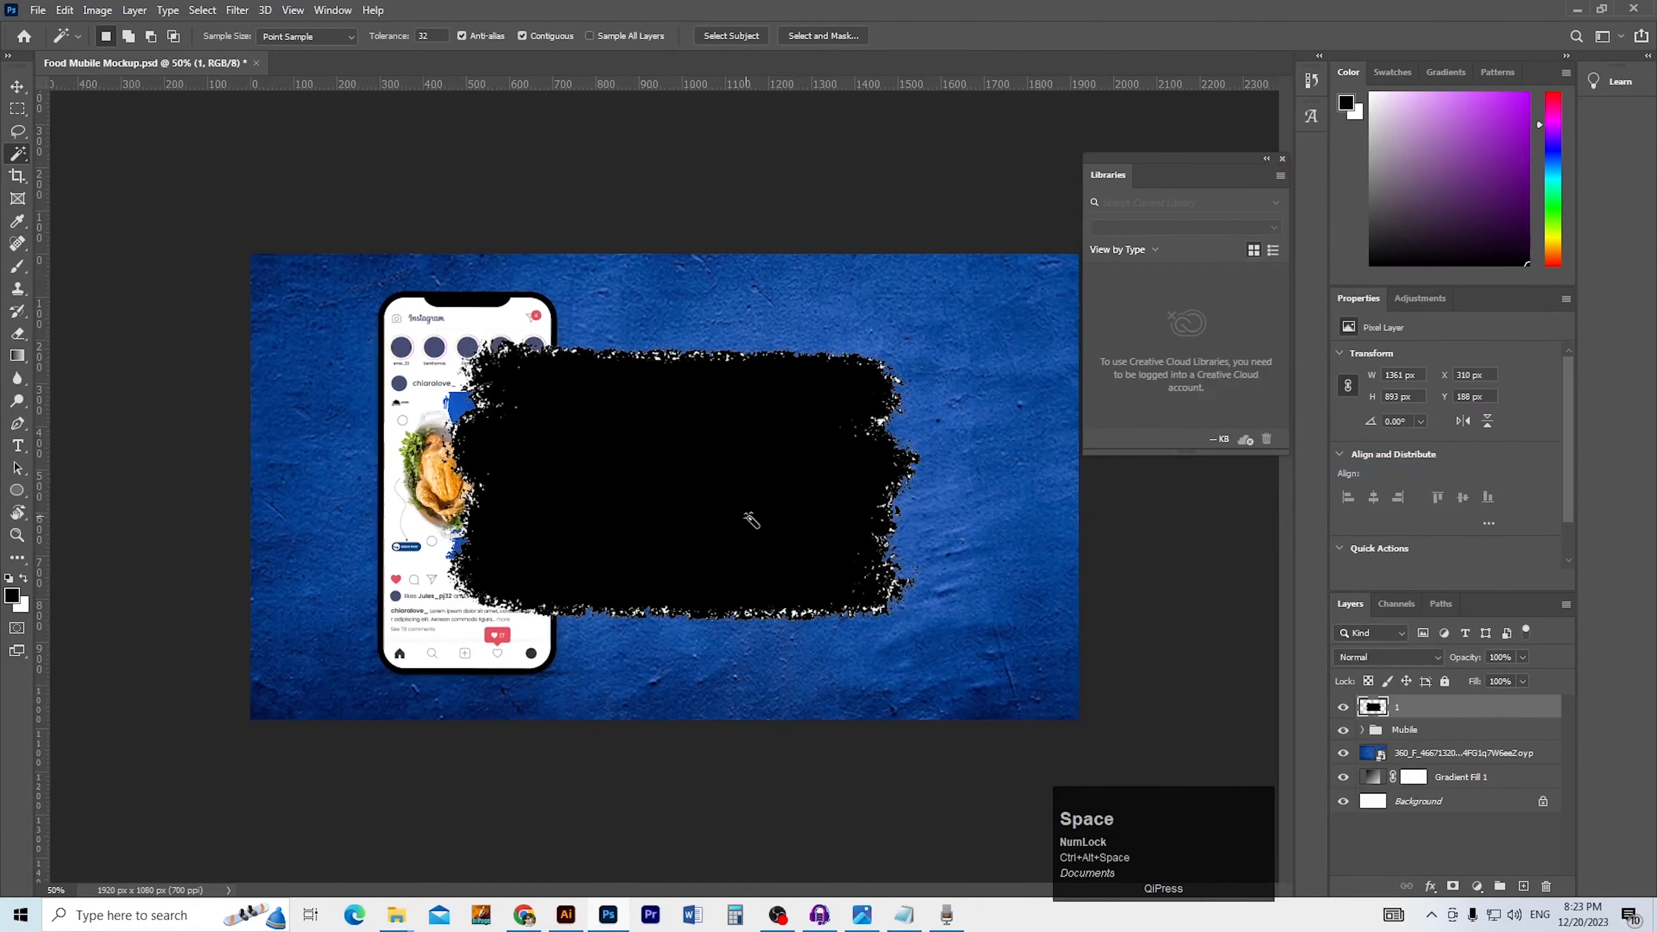
{"action": "key", "text": "v"}
{"action": "left_click_drag", "start_coordinate": [807, 529], "coordinate": [848, 526]}
{"action": "left_click_drag", "start_coordinate": [754, 605], "coordinate": [808, 560]}
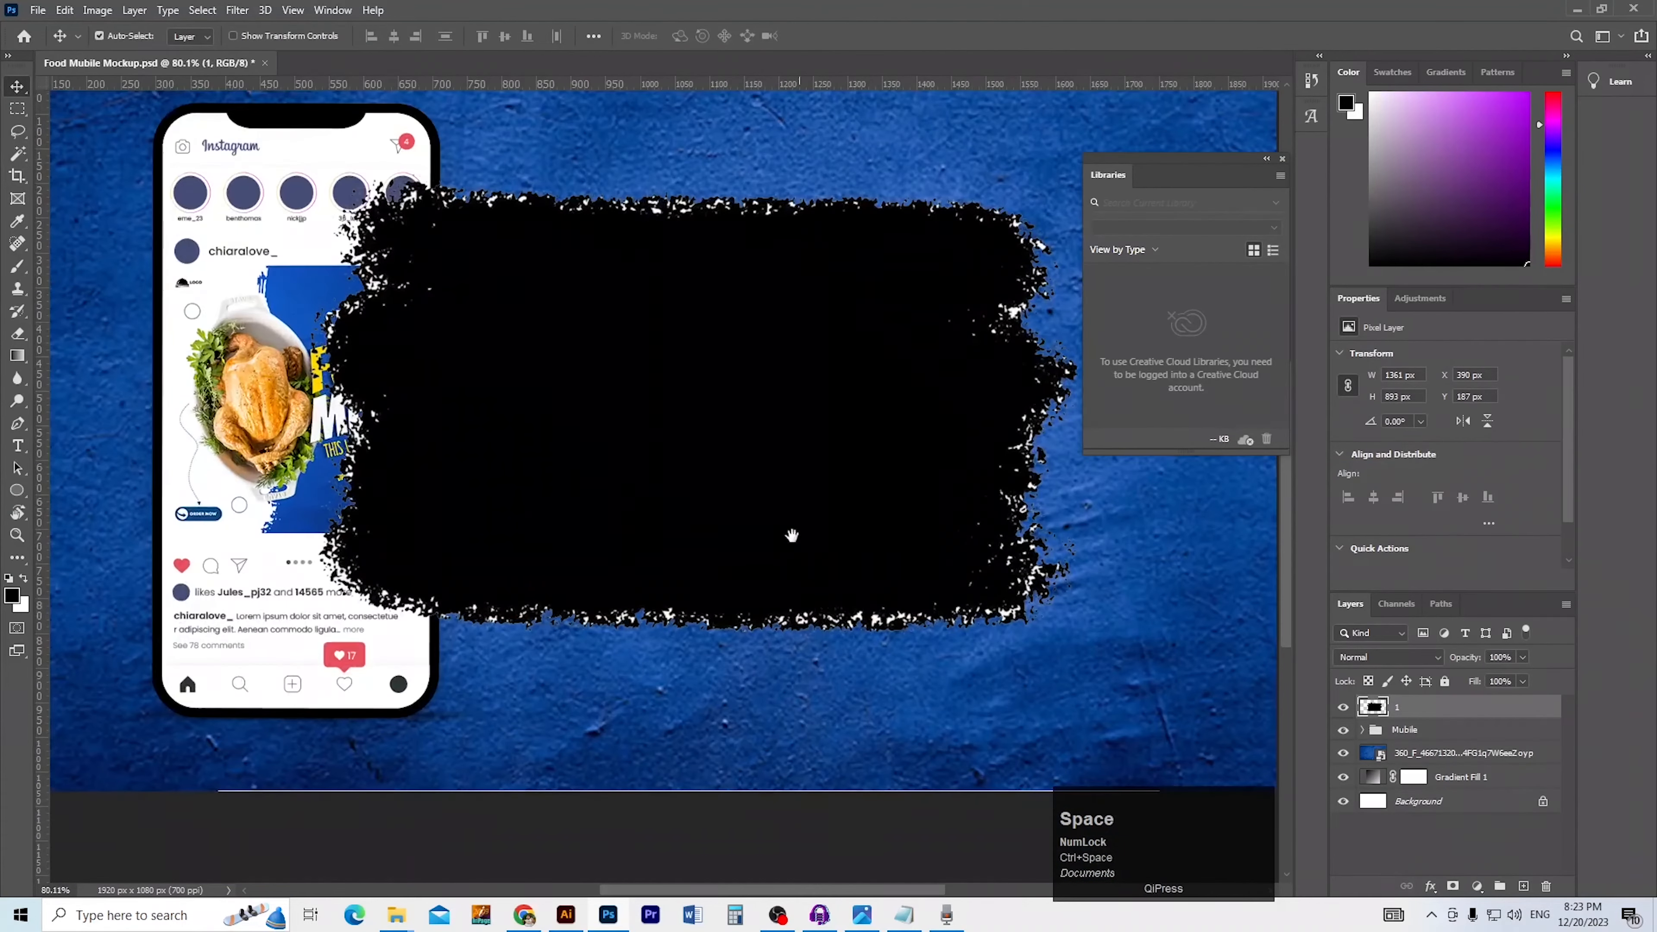
{"action": "left_click", "coordinate": [751, 477], "text": "alt"}
{"action": "key", "text": "v"}
{"action": "key", "text": "ctrl"}
{"action": "key", "text": "ctrl+t"}
{"action": "left_click", "coordinate": [788, 604], "text": "alt"}
{"action": "left_click_drag", "start_coordinate": [750, 536], "coordinate": [754, 520]}
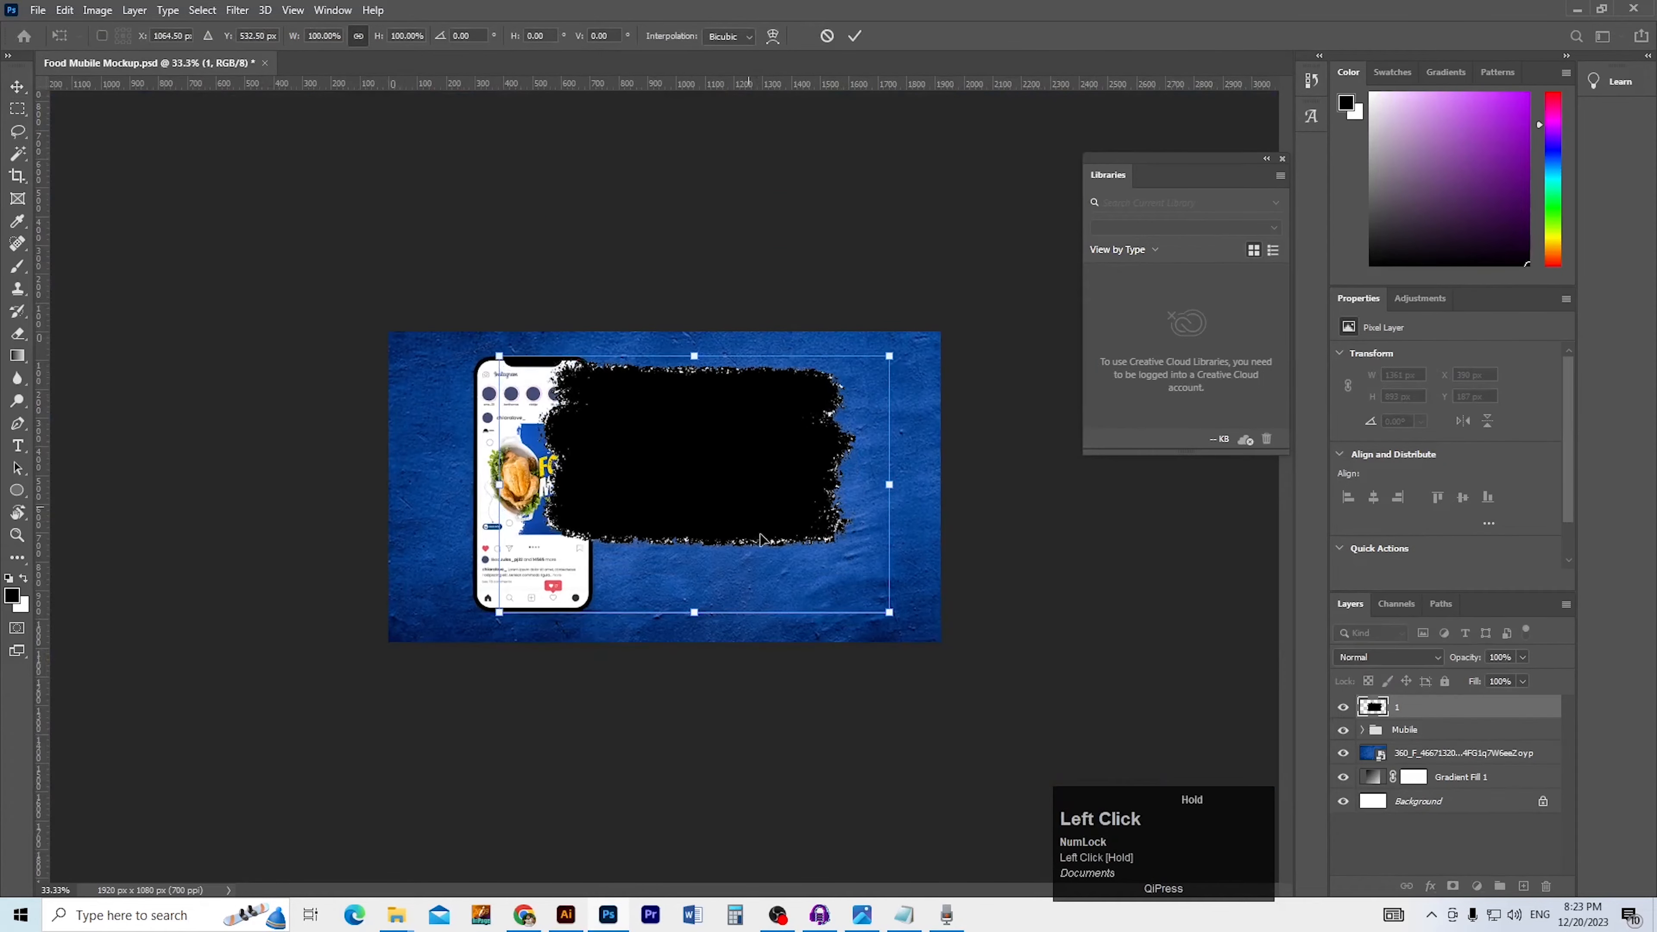
{"action": "left_click", "coordinate": [822, 694]}
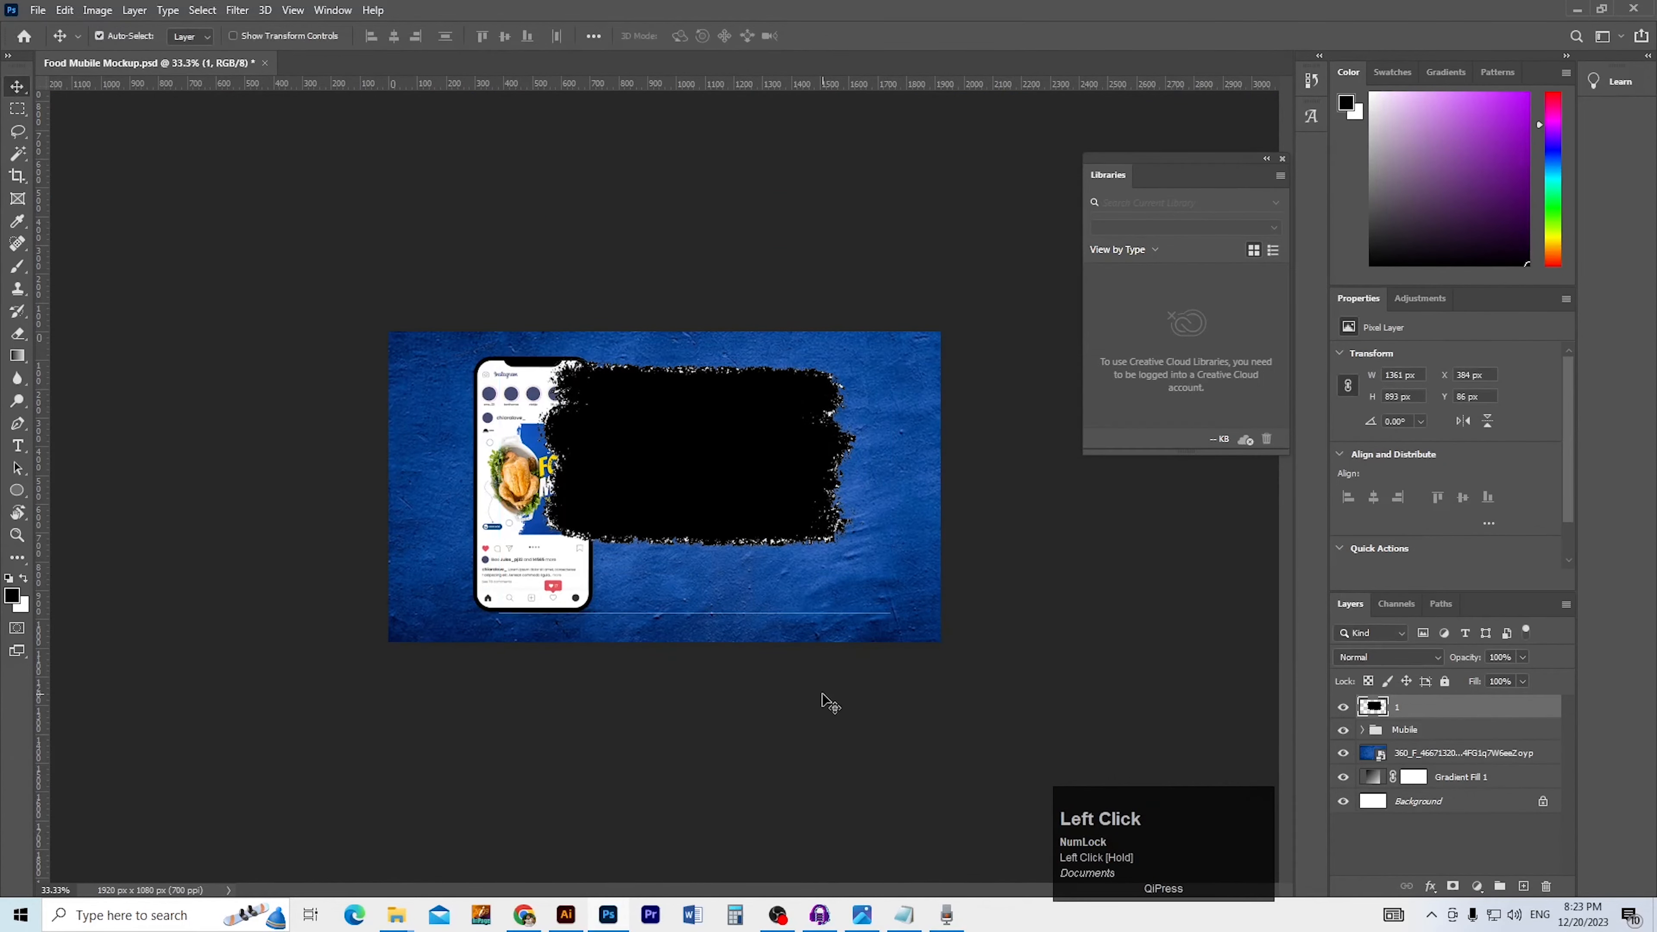
Marquee-select the stray thin line below the brush stroke, delete it and clear the selection
{"action": "key", "text": "m"}
{"action": "left_click_drag", "start_coordinate": [943, 577], "coordinate": [443, 651]}
{"action": "key", "text": "Delete"}
{"action": "key", "text": "ctrl+d"}
Rotate the brush stroke 90° clockwise and position it beside the phone at X 638 px, Y -34 px
{"action": "key", "text": "v"}
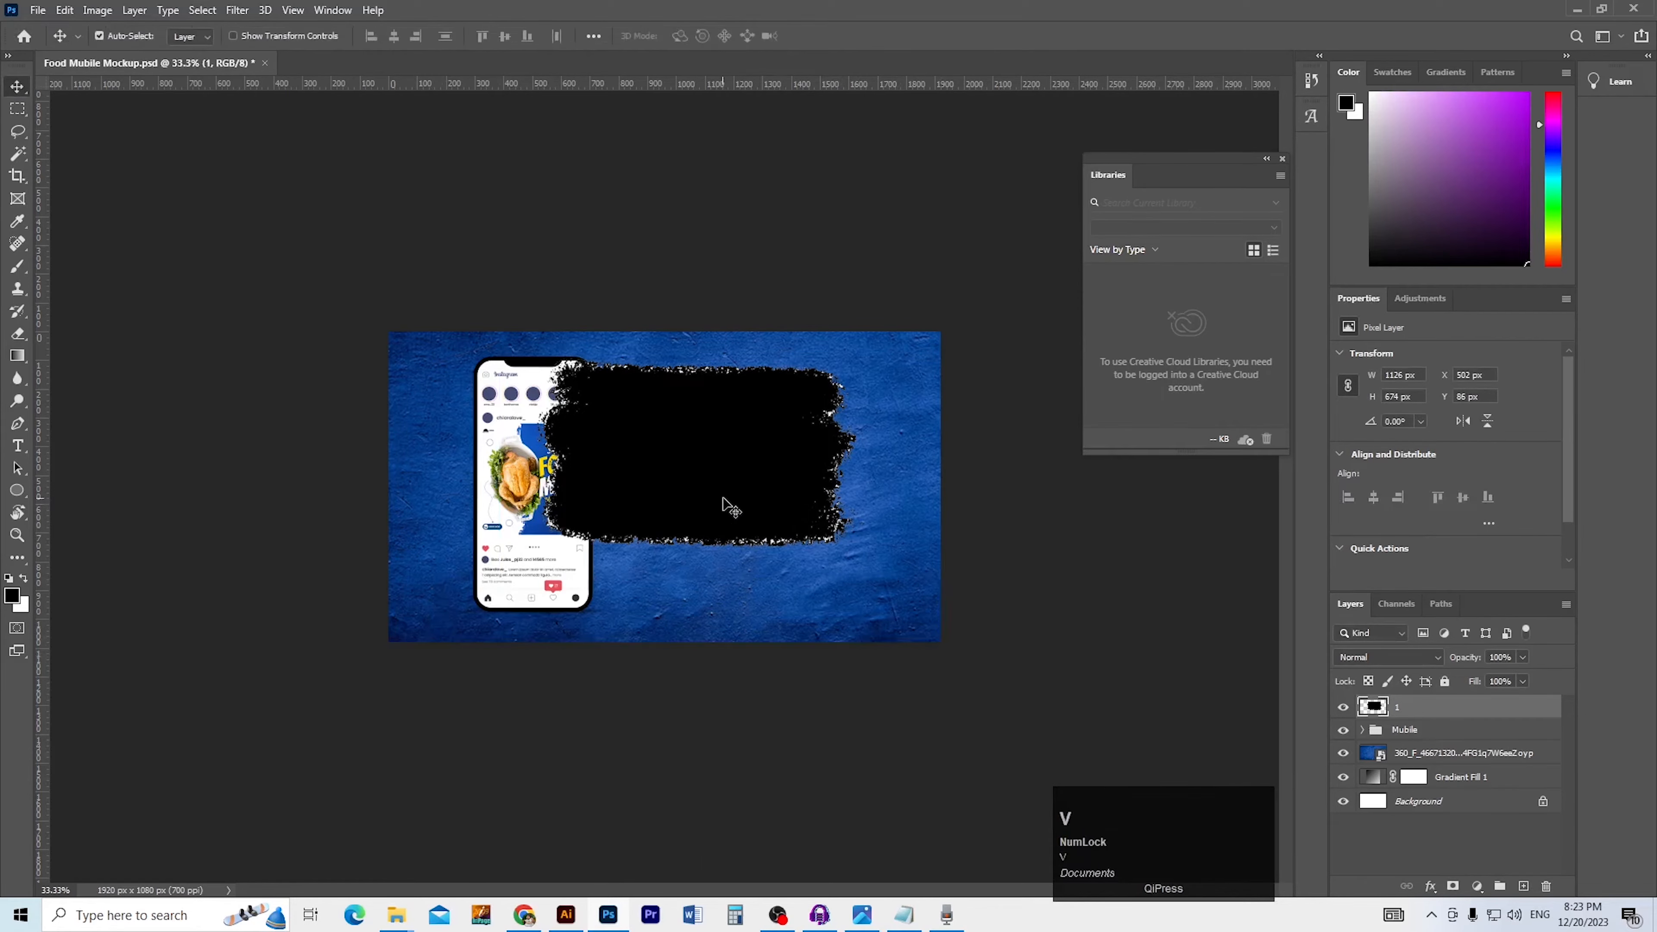
{"action": "left_click", "coordinate": [709, 494], "text": "ctrl"}
{"action": "left_click", "coordinate": [709, 493], "text": "ctrl"}
{"action": "mouse_move", "coordinate": [767, 546]}
{"action": "left_mouse_down"}
{"action": "mouse_move", "coordinate": [713, 553]}
{"action": "mouse_move", "coordinate": [756, 574]}
{"action": "left_mouse_up"}
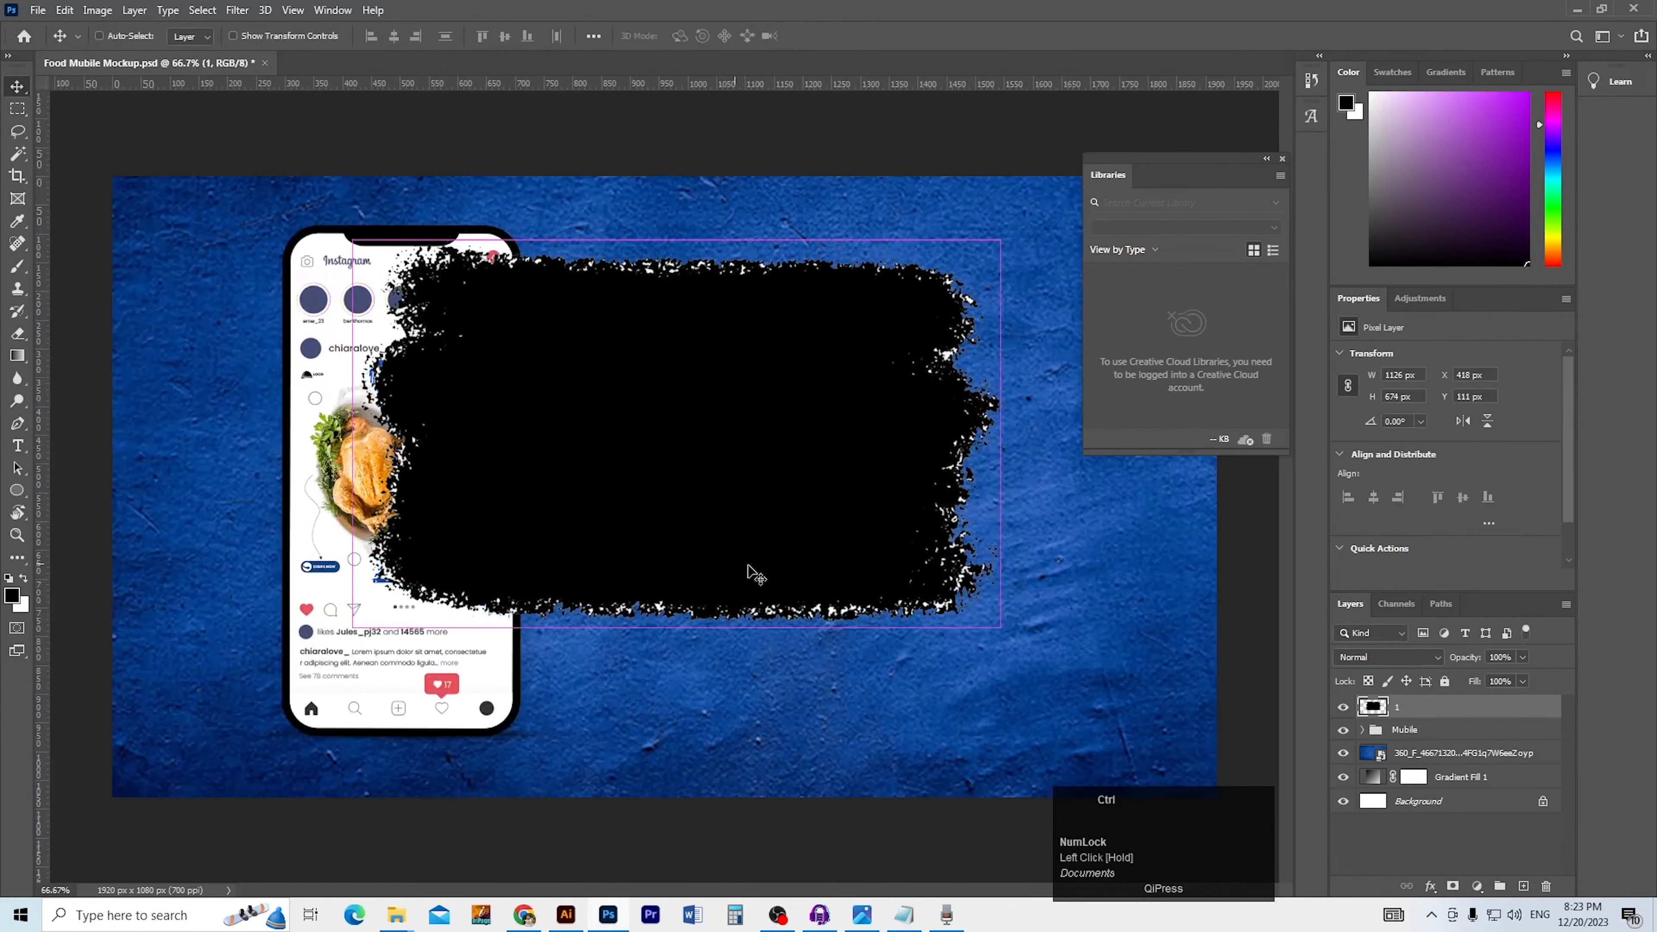
{"action": "key", "text": "ctrl+t"}
{"action": "mouse_move", "coordinate": [964, 682]}
{"action": "left_mouse_down"}
{"action": "mouse_move", "coordinate": [606, 744]}
{"action": "mouse_move", "coordinate": [561, 725]}
{"action": "mouse_move", "coordinate": [513, 752]}
{"action": "left_mouse_up"}
{"action": "key", "text": "Return"}
{"action": "left_click_drag", "start_coordinate": [654, 616], "coordinate": [652, 658]}
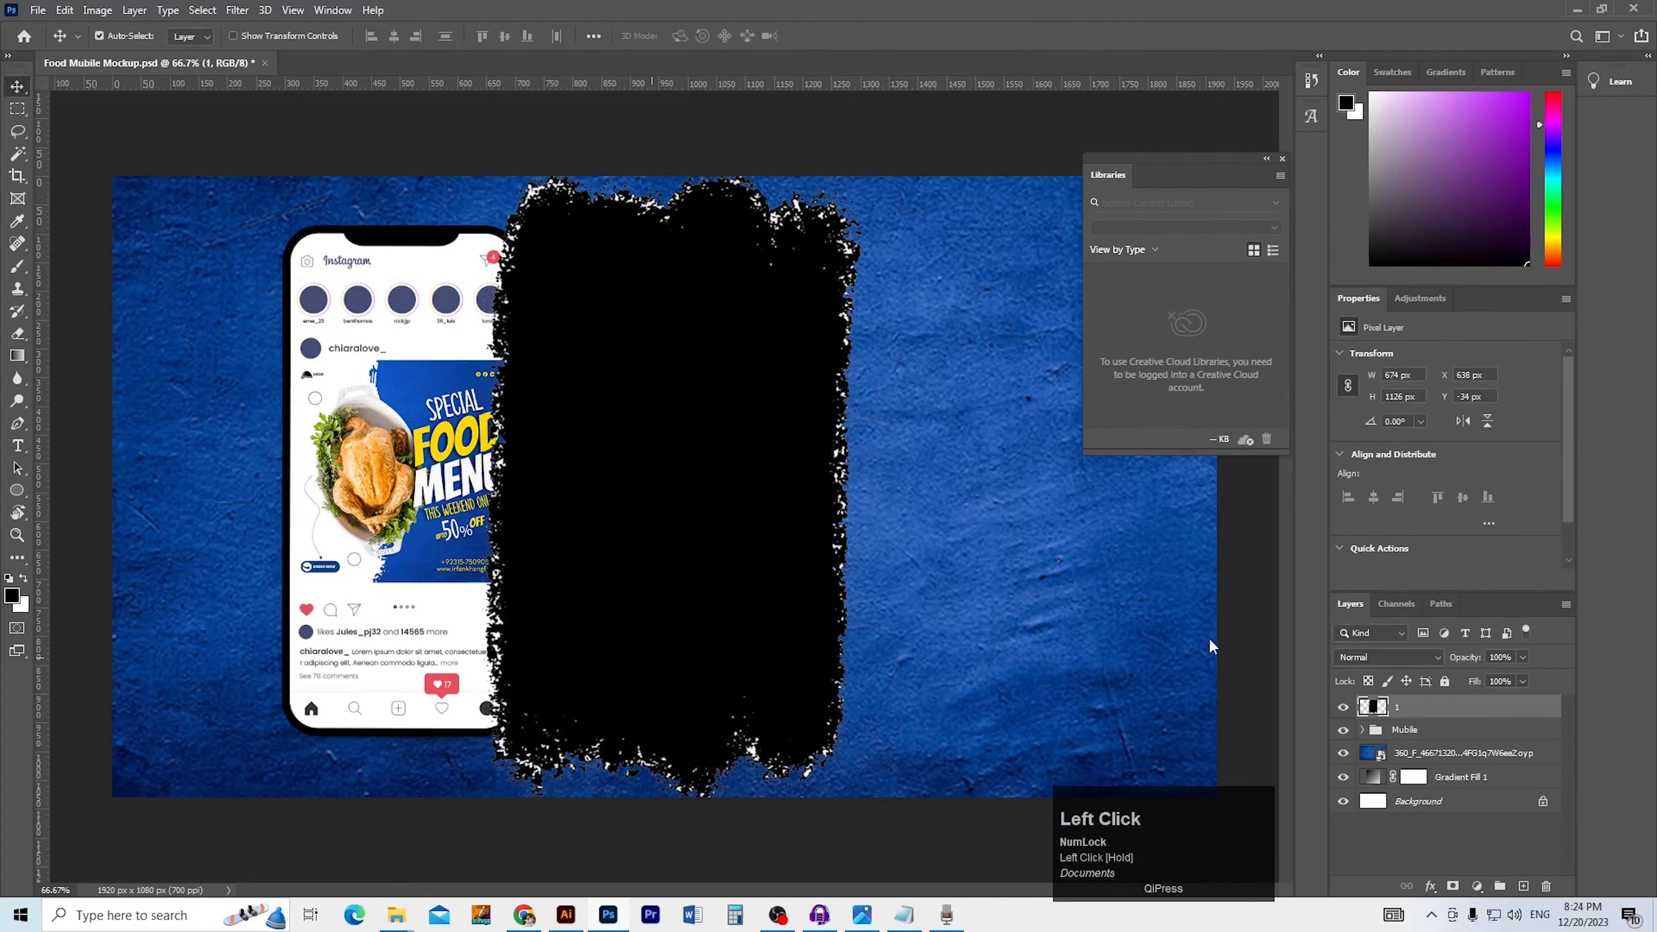
Apply a white (ffffff) Color Overlay layer style to the brush stroke
{"action": "double_click", "coordinate": [1456, 715]}
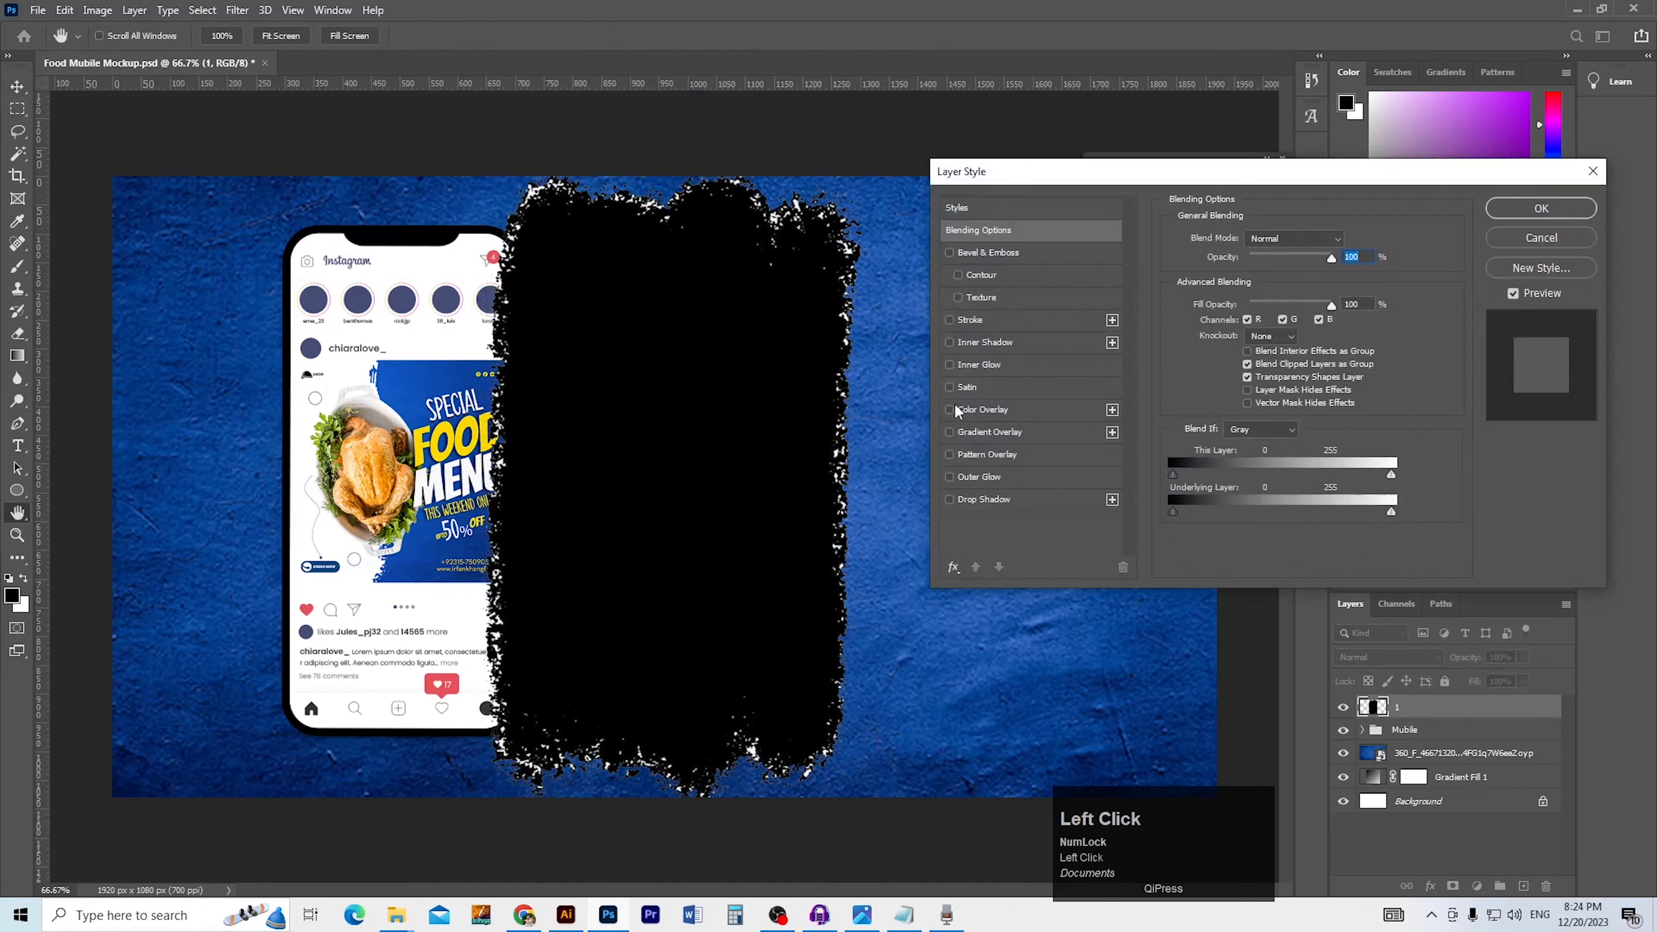
{"action": "left_click", "coordinate": [975, 411]}
{"action": "left_click", "coordinate": [1345, 241]}
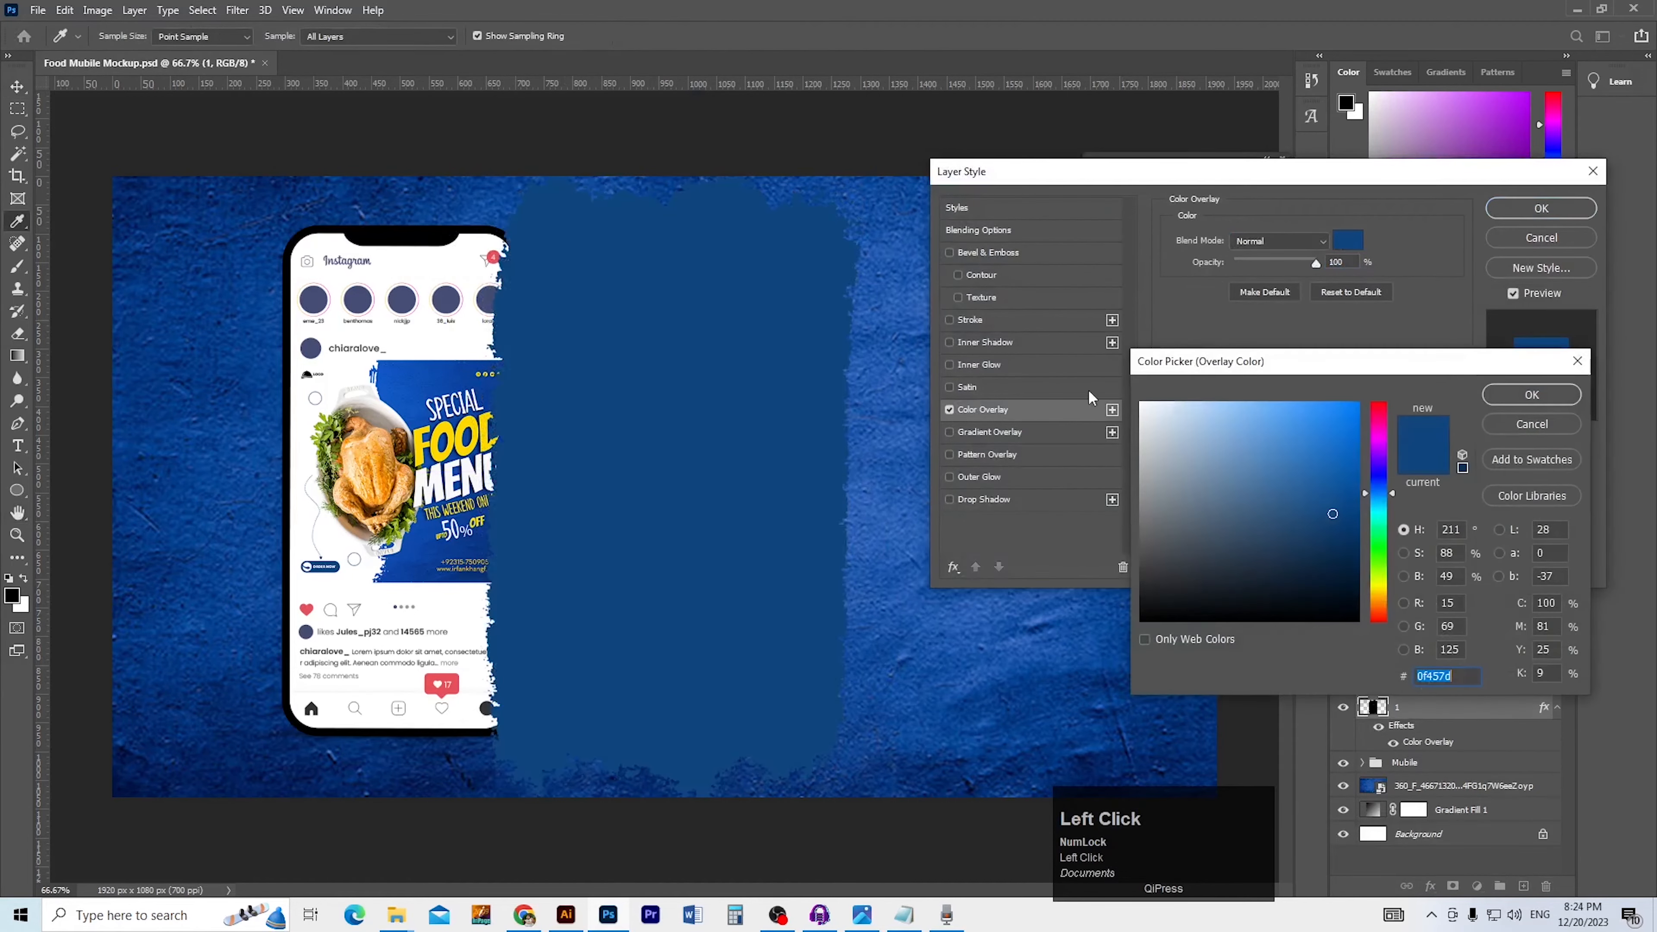
{"action": "left_click_drag", "start_coordinate": [1143, 404], "coordinate": [1129, 388]}
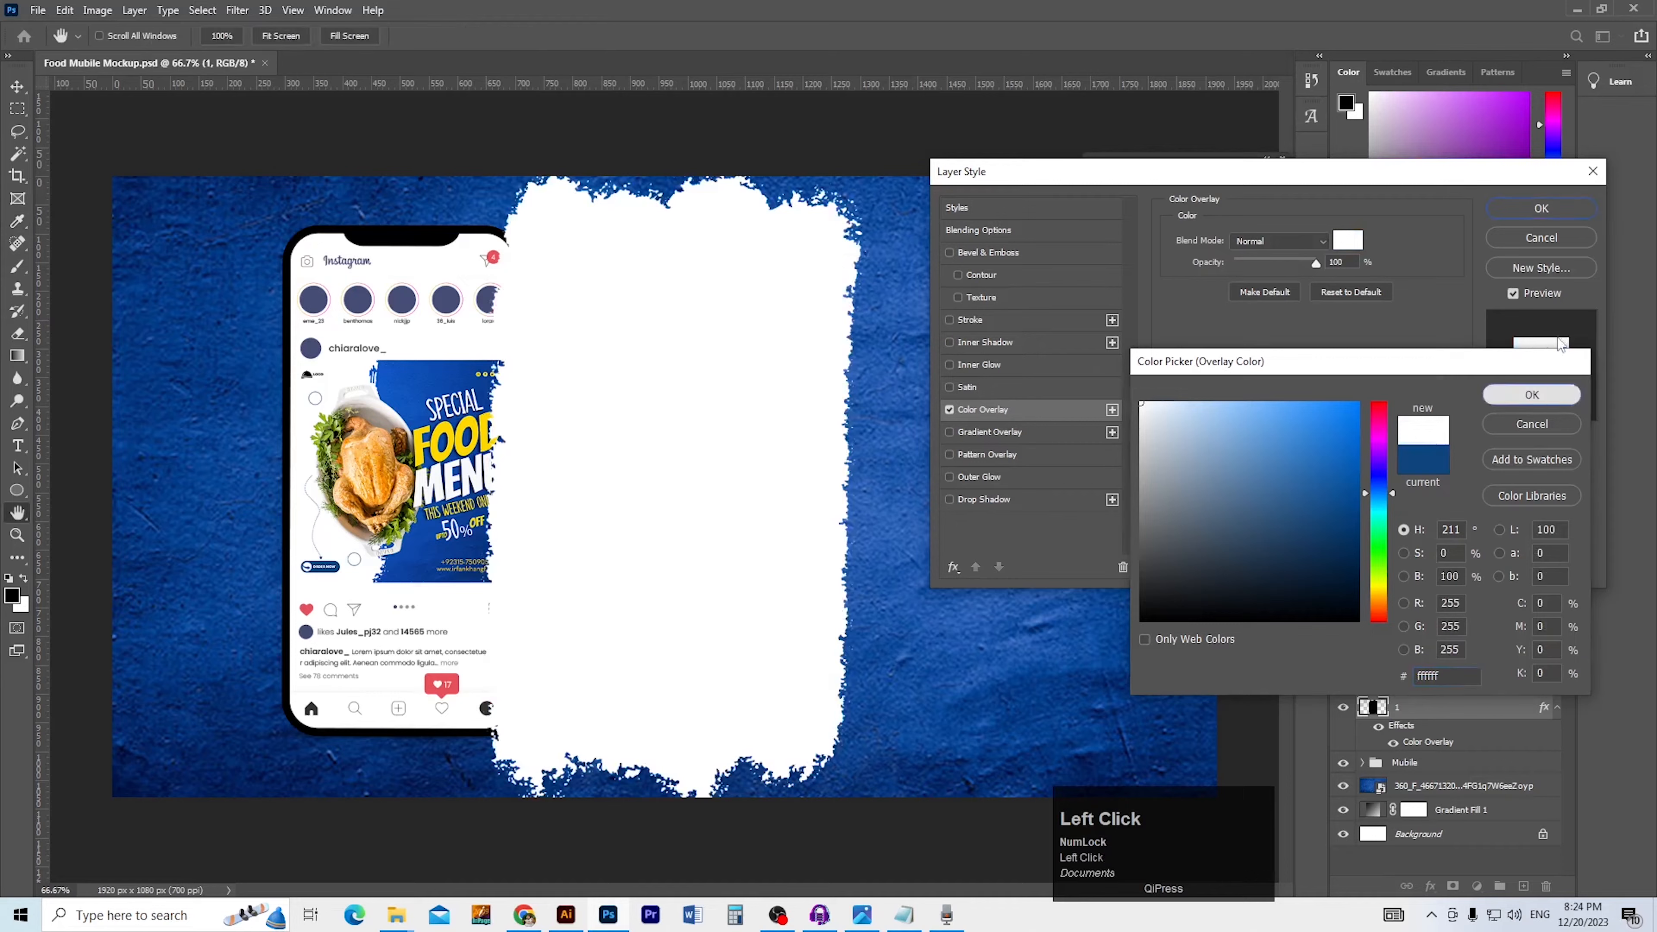
{"action": "left_click", "coordinate": [1531, 394]}
{"action": "left_click", "coordinate": [1541, 208]}
Move the brush stroke to X 228 px, Y -72 px and place its layer behind the phone group
{"action": "left_click", "coordinate": [762, 484], "text": "ctrl+alt"}
{"action": "left_click", "coordinate": [763, 484], "text": "ctrl+alt"}
{"action": "left_click_drag", "start_coordinate": [768, 510], "coordinate": [520, 519]}
{"action": "key", "text": "ctrl+["}
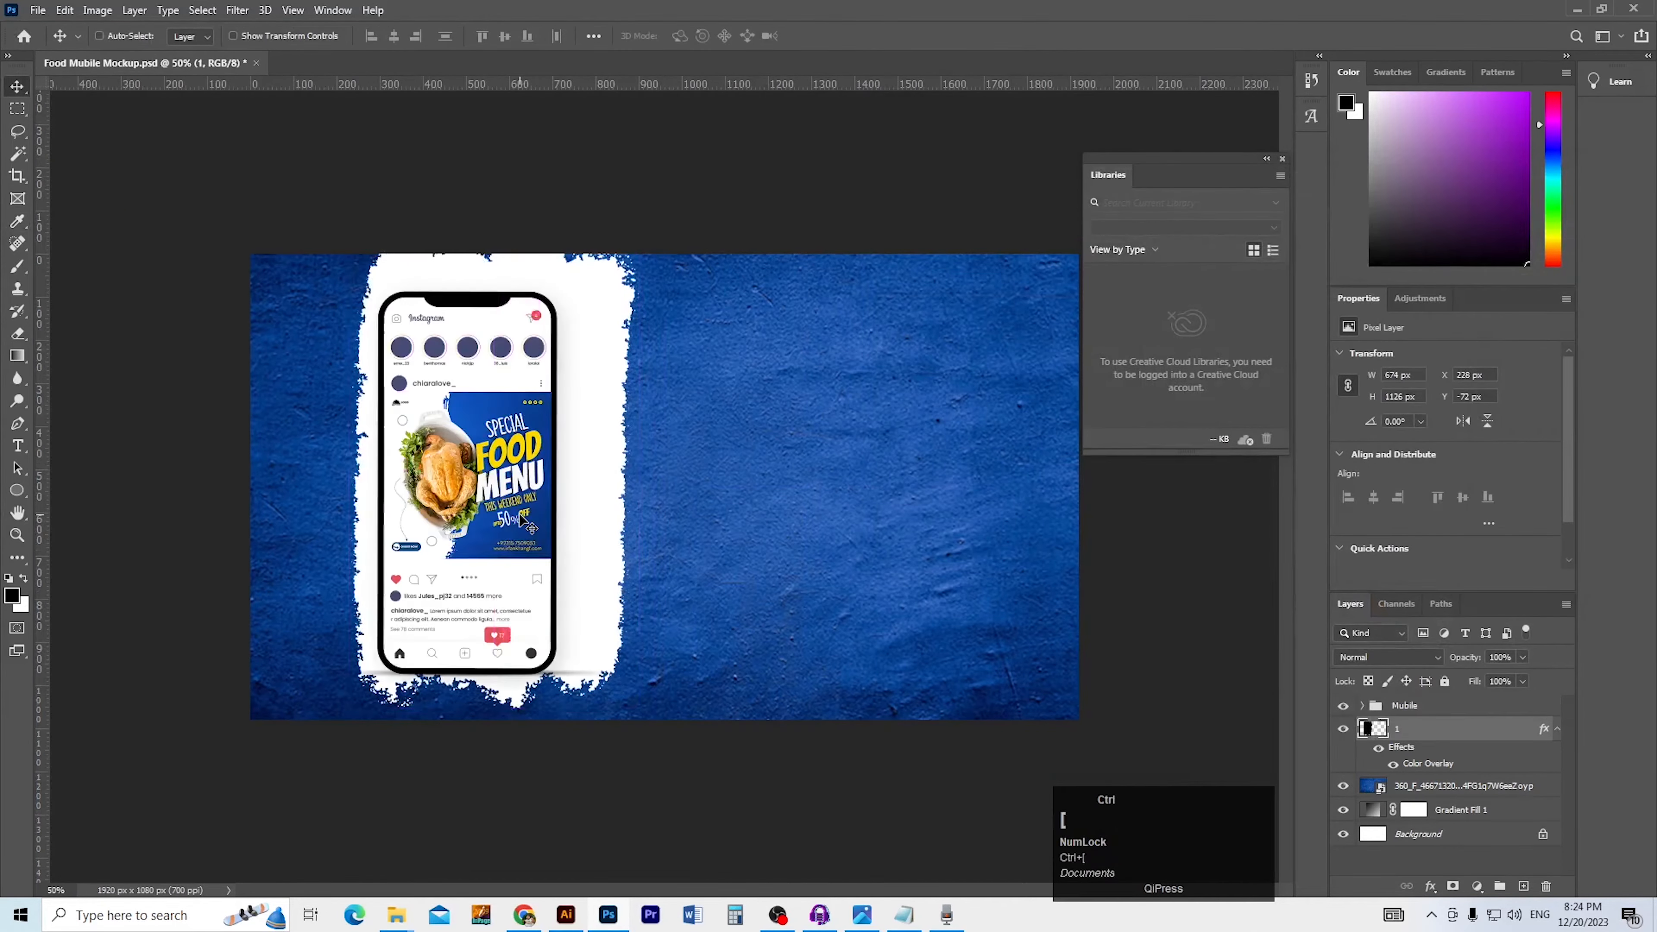
Scale the white brush stroke to 168.24% and rotate it -16.92° so it covers the canvas area around the phone
{"action": "key", "text": "ctrl+t"}
{"action": "left_click_drag", "start_coordinate": [495, 713], "coordinate": [495, 808]}
{"action": "left_click_drag", "start_coordinate": [582, 635], "coordinate": [516, 638]}
{"action": "left_click_drag", "start_coordinate": [661, 836], "coordinate": [763, 758]}
{"action": "mouse_move", "coordinate": [630, 647]}
{"action": "left_mouse_down"}
{"action": "mouse_move", "coordinate": [612, 684]}
{"action": "mouse_move", "coordinate": [632, 678]}
{"action": "left_mouse_up"}
{"action": "left_click", "coordinate": [532, 625], "text": "ctrl+alt"}
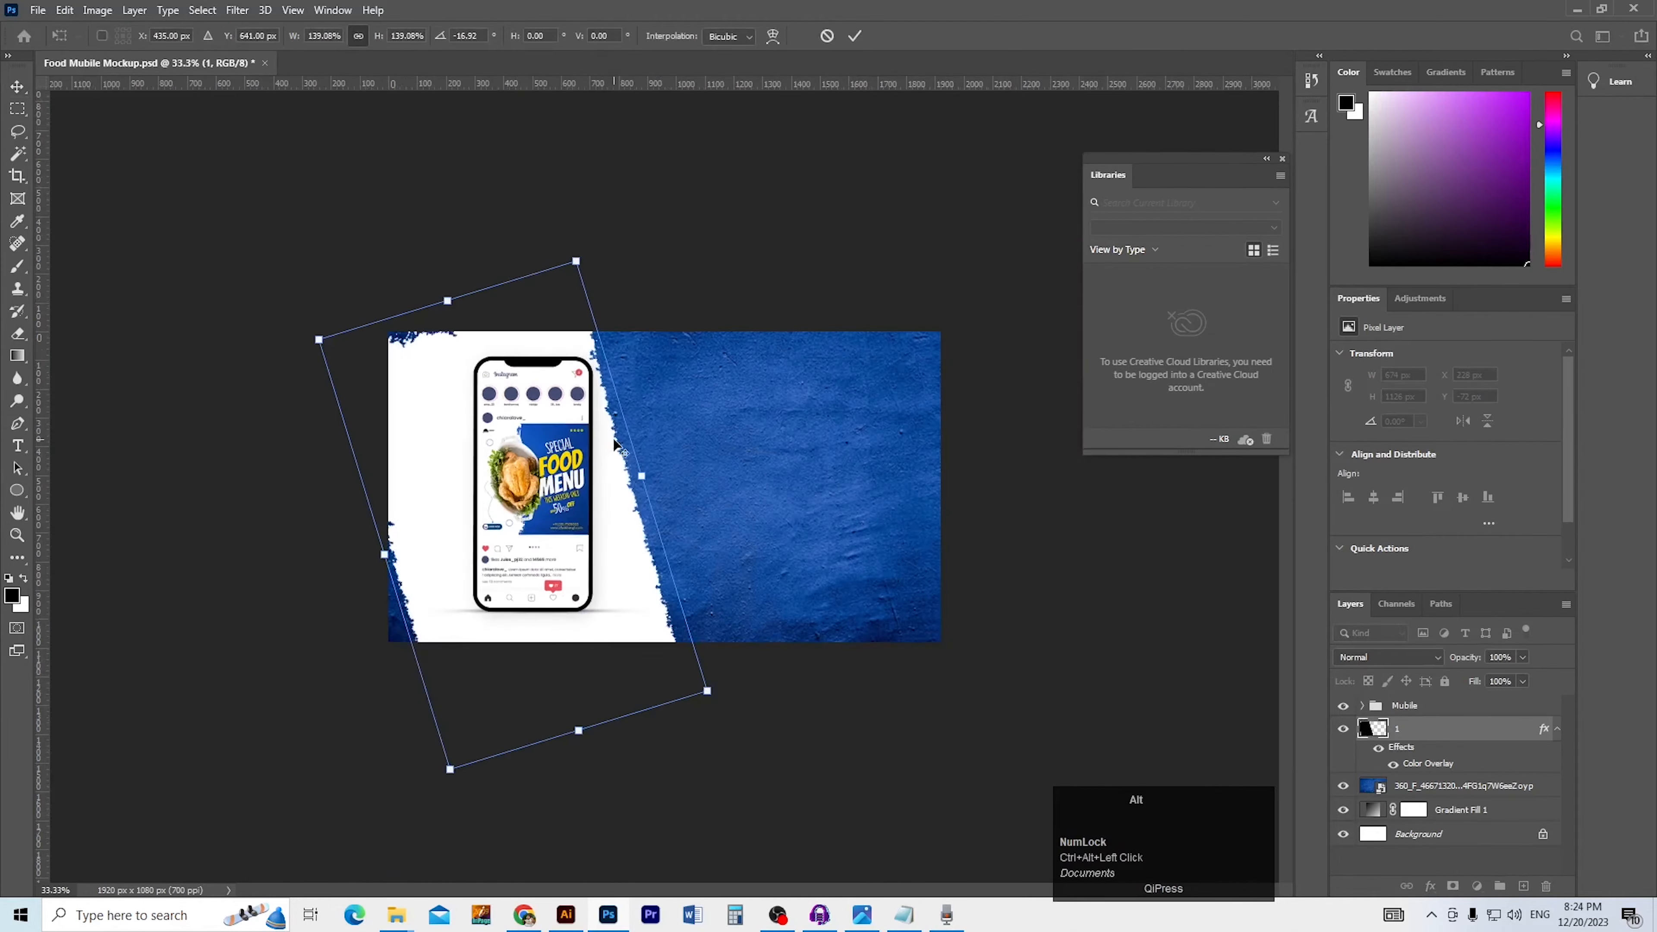
{"action": "left_click_drag", "start_coordinate": [576, 261], "coordinate": [597, 201]}
{"action": "mouse_move", "coordinate": [595, 422]}
{"action": "left_mouse_down"}
{"action": "mouse_move", "coordinate": [923, 425]}
{"action": "mouse_move", "coordinate": [892, 416]}
{"action": "mouse_move", "coordinate": [912, 388]}
{"action": "mouse_move", "coordinate": [660, 393]}
{"action": "mouse_move", "coordinate": [617, 398]}
{"action": "mouse_move", "coordinate": [624, 411]}
{"action": "left_mouse_up"}
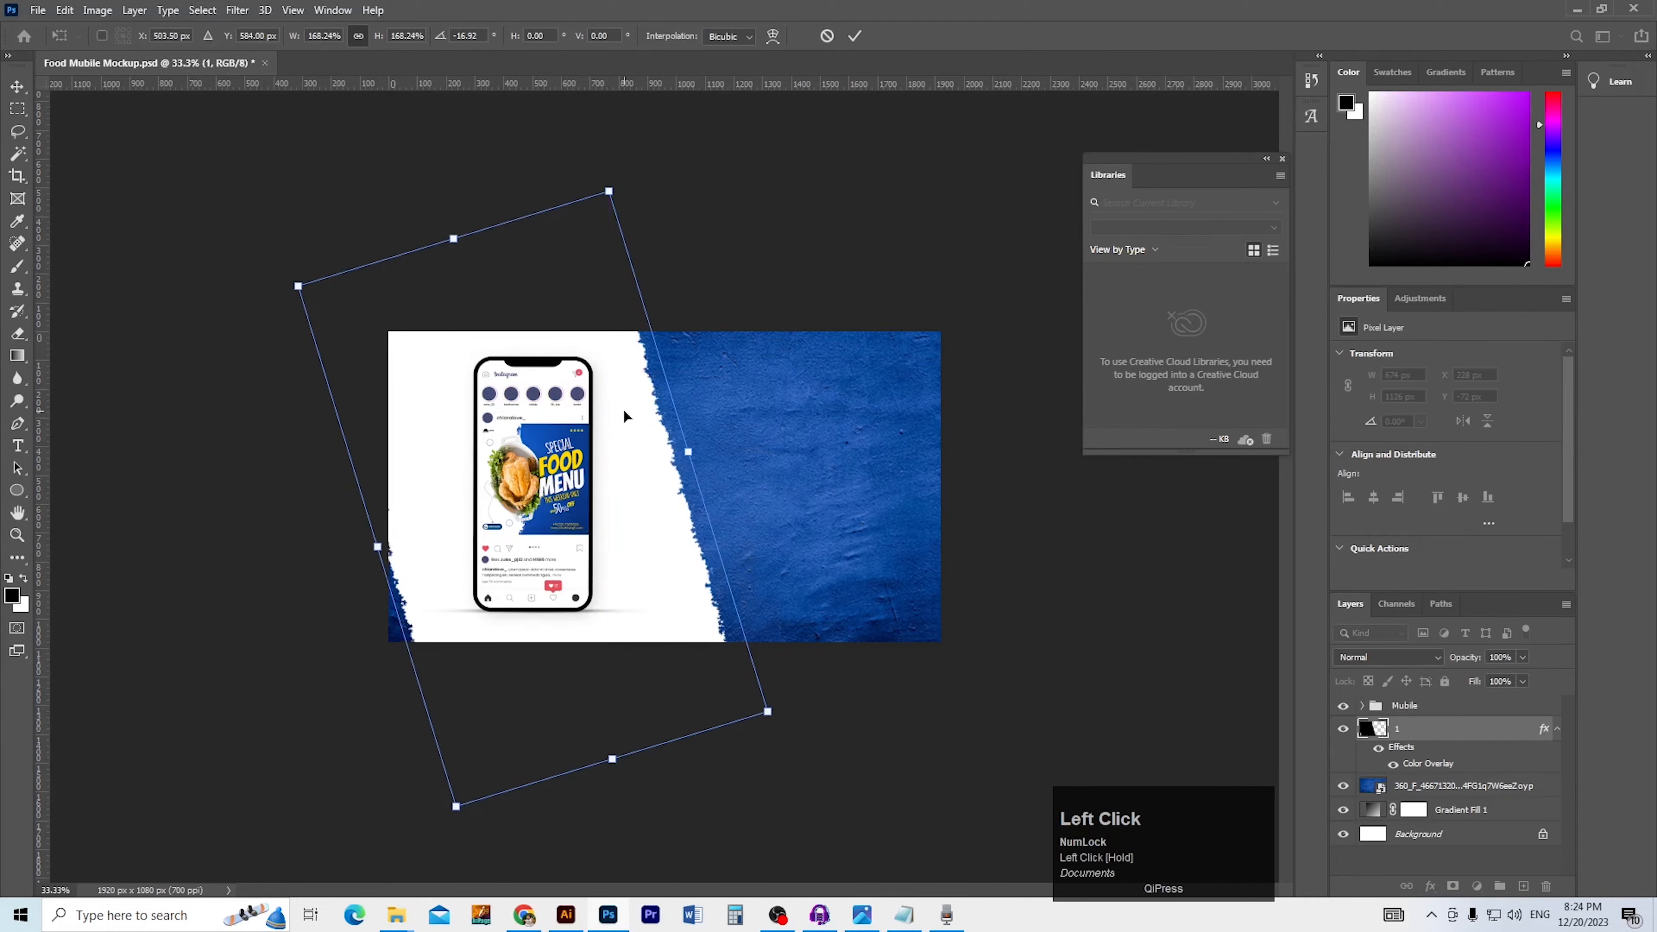
{"action": "key", "text": "Return"}
Shift the white brush stroke horizontally to X -247 px behind the phone
{"action": "key", "text": "ctrl+space"}
{"action": "left_click", "coordinate": [579, 458], "text": "ctrl"}
{"action": "left_click", "coordinate": [599, 495], "text": "ctrl"}
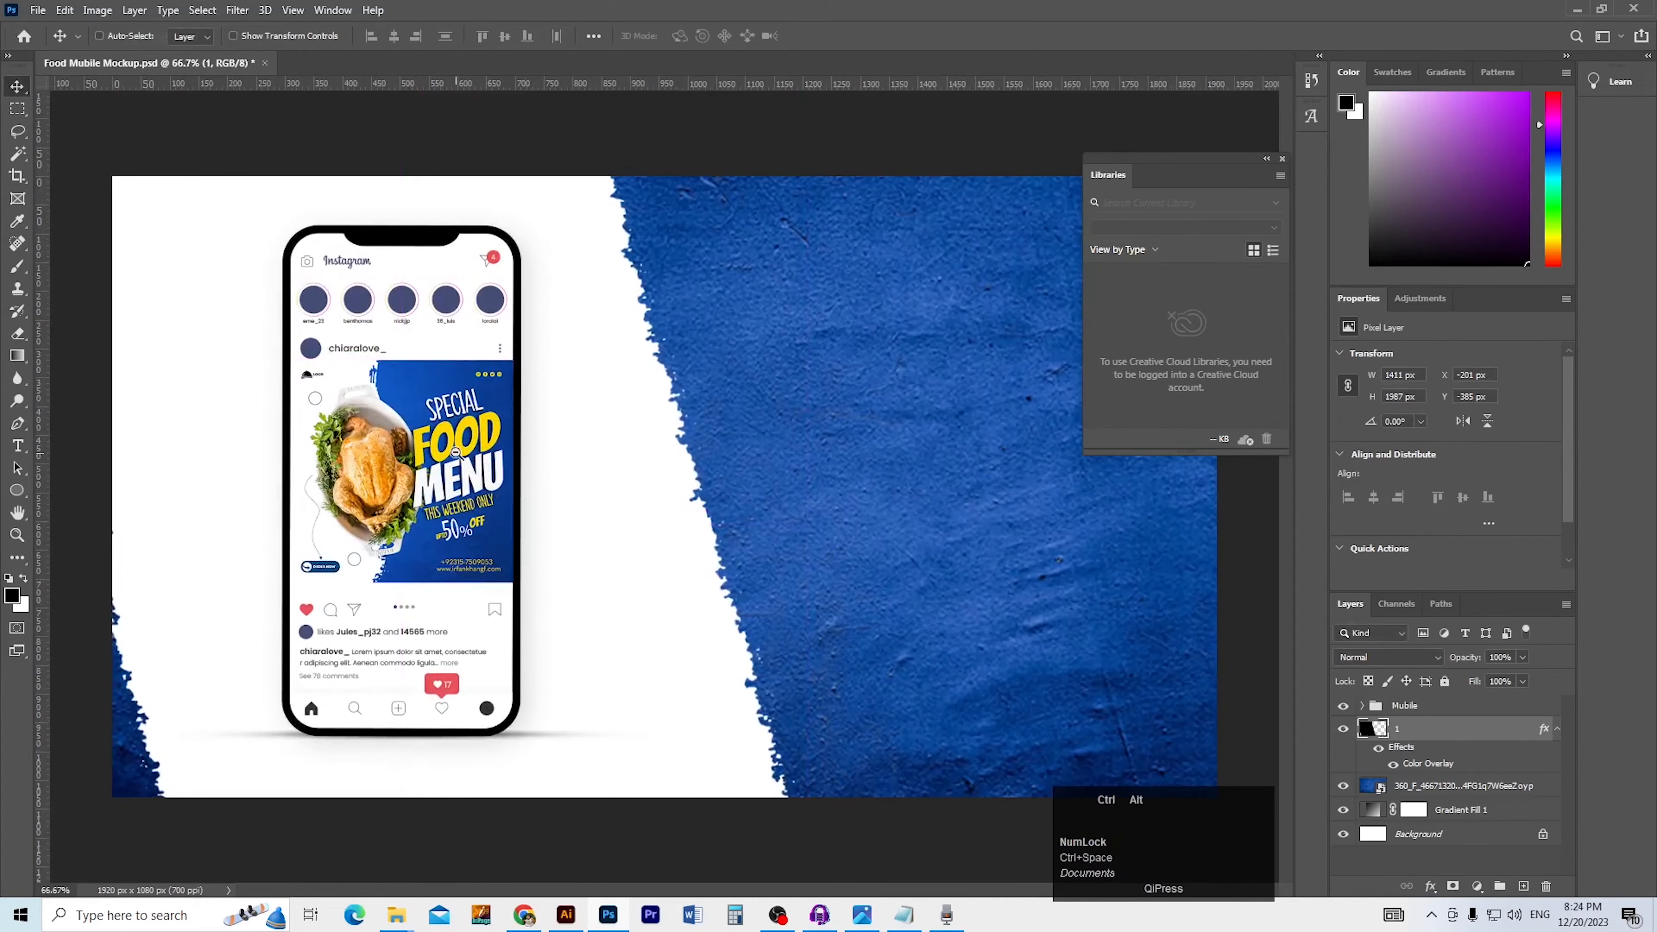
{"action": "left_click", "coordinate": [652, 496], "text": "ctrl+alt"}
{"action": "key", "text": "v"}
{"action": "left_click", "coordinate": [226, 343]}
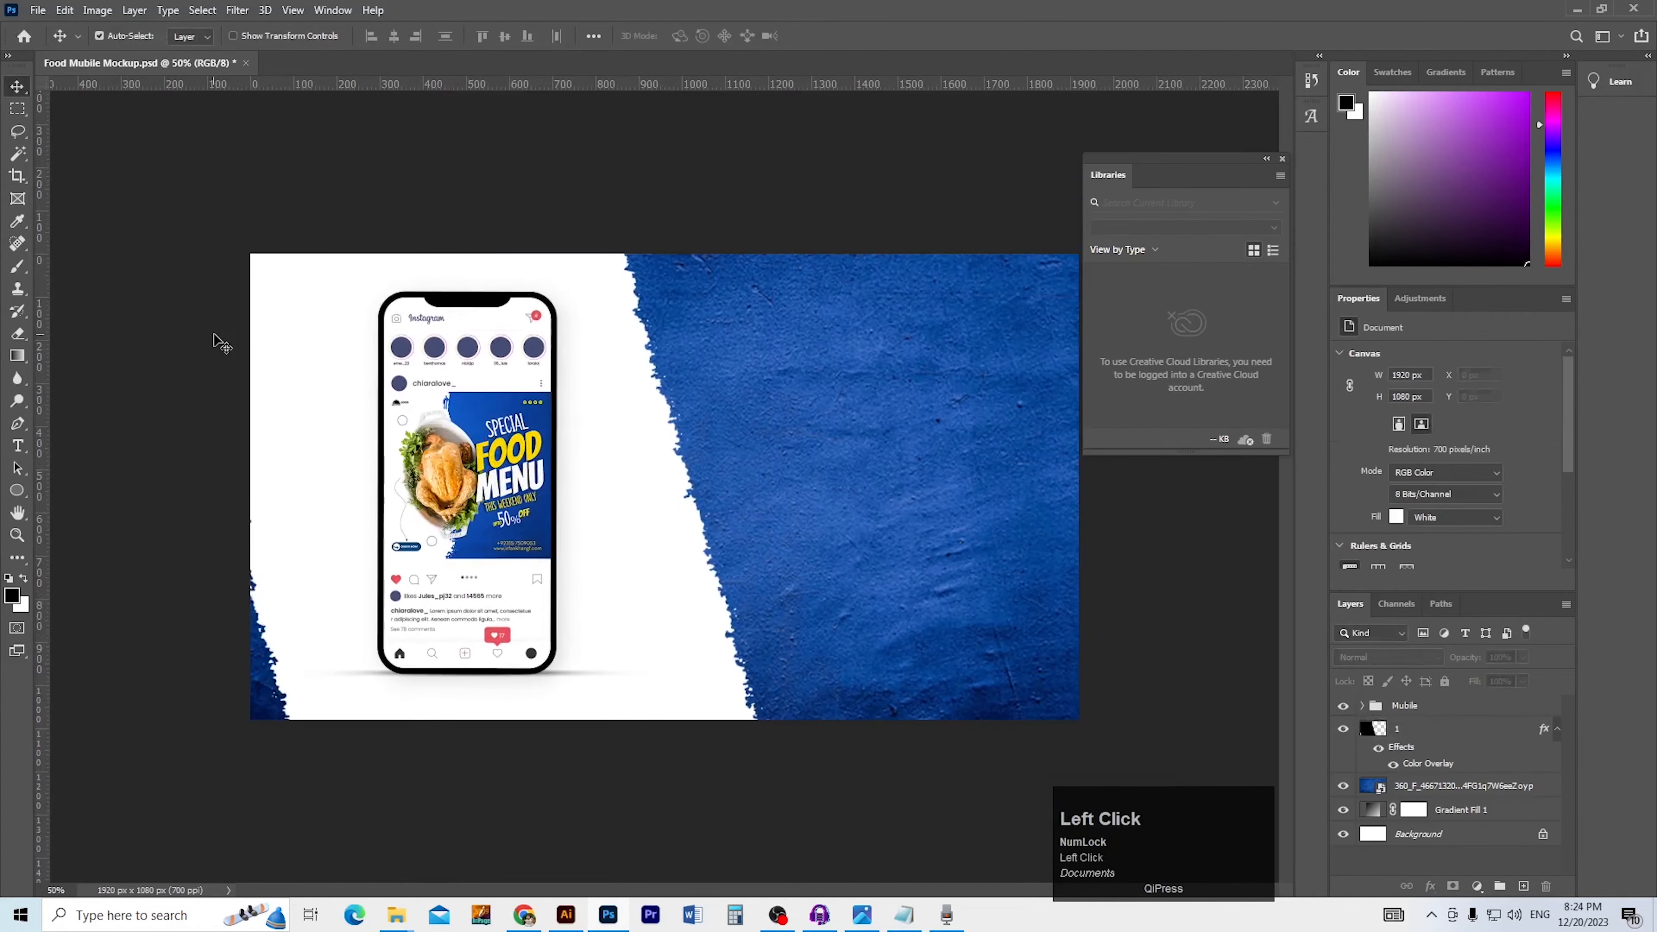
{"action": "left_click", "coordinate": [744, 568], "text": "ctrl+alt"}
{"action": "left_click", "coordinate": [742, 574], "text": "ctrl"}
{"action": "left_click_drag", "start_coordinate": [677, 595], "coordinate": [663, 592]}
{"action": "left_click", "coordinate": [636, 544], "text": "ctrl"}
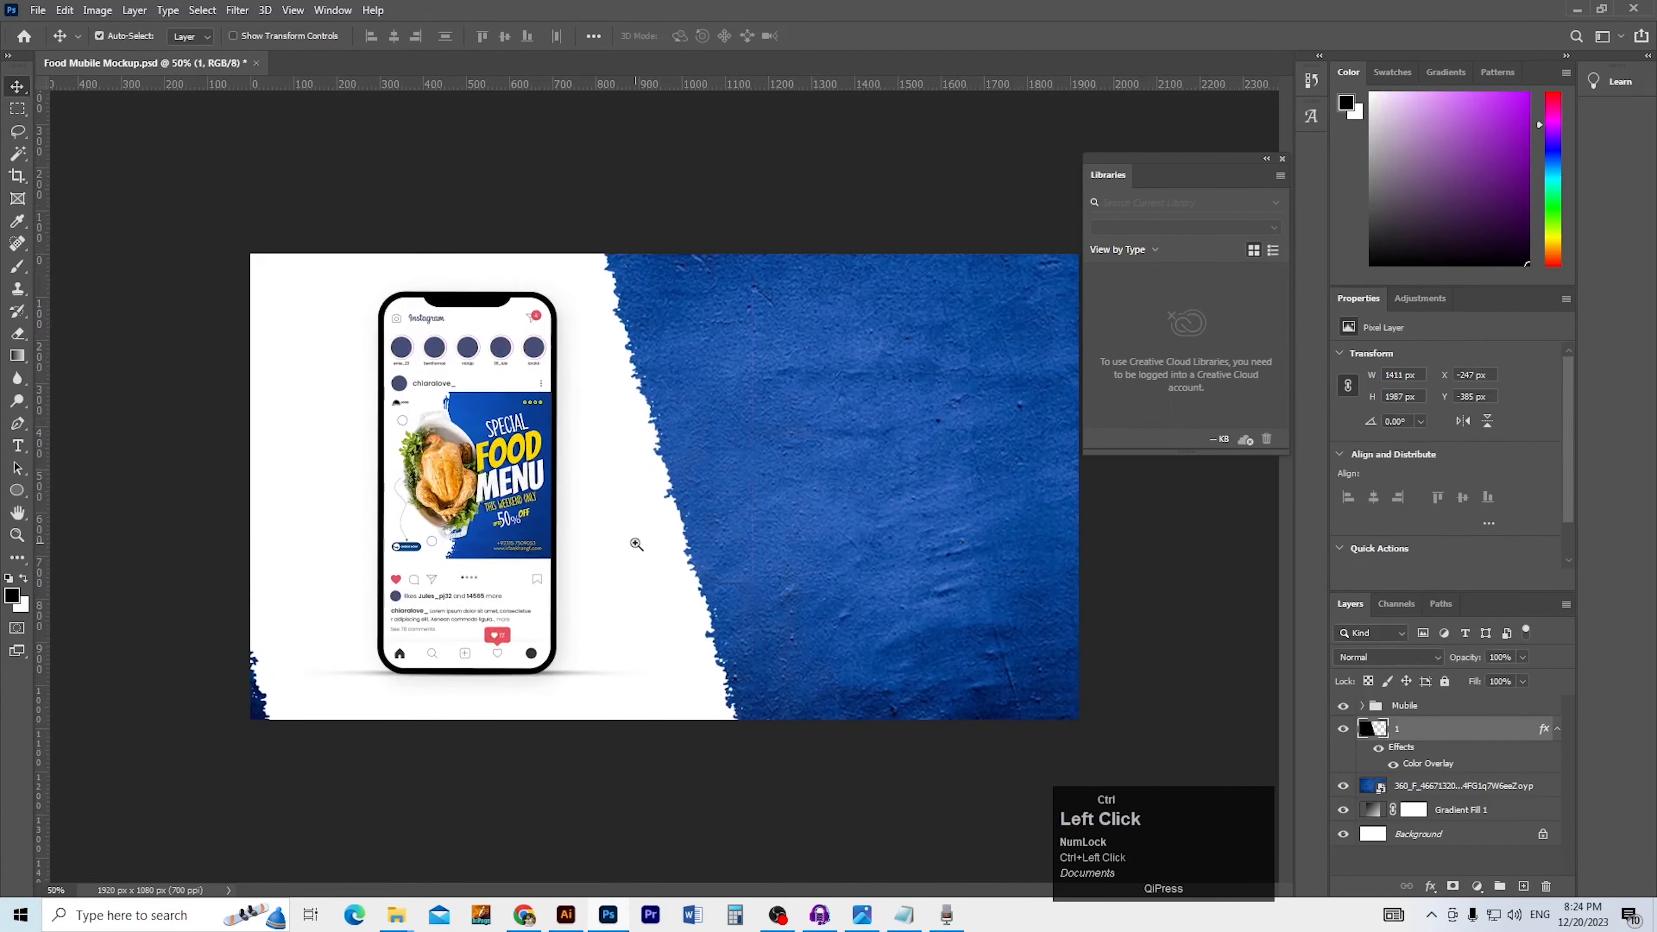
{"action": "left_click", "coordinate": [759, 565], "text": "ctrl+alt"}
Reduce the blue texture layer's opacity to just over 60% and clear the layer selection
{"action": "left_click", "coordinate": [932, 617]}
{"action": "key", "text": "space"}
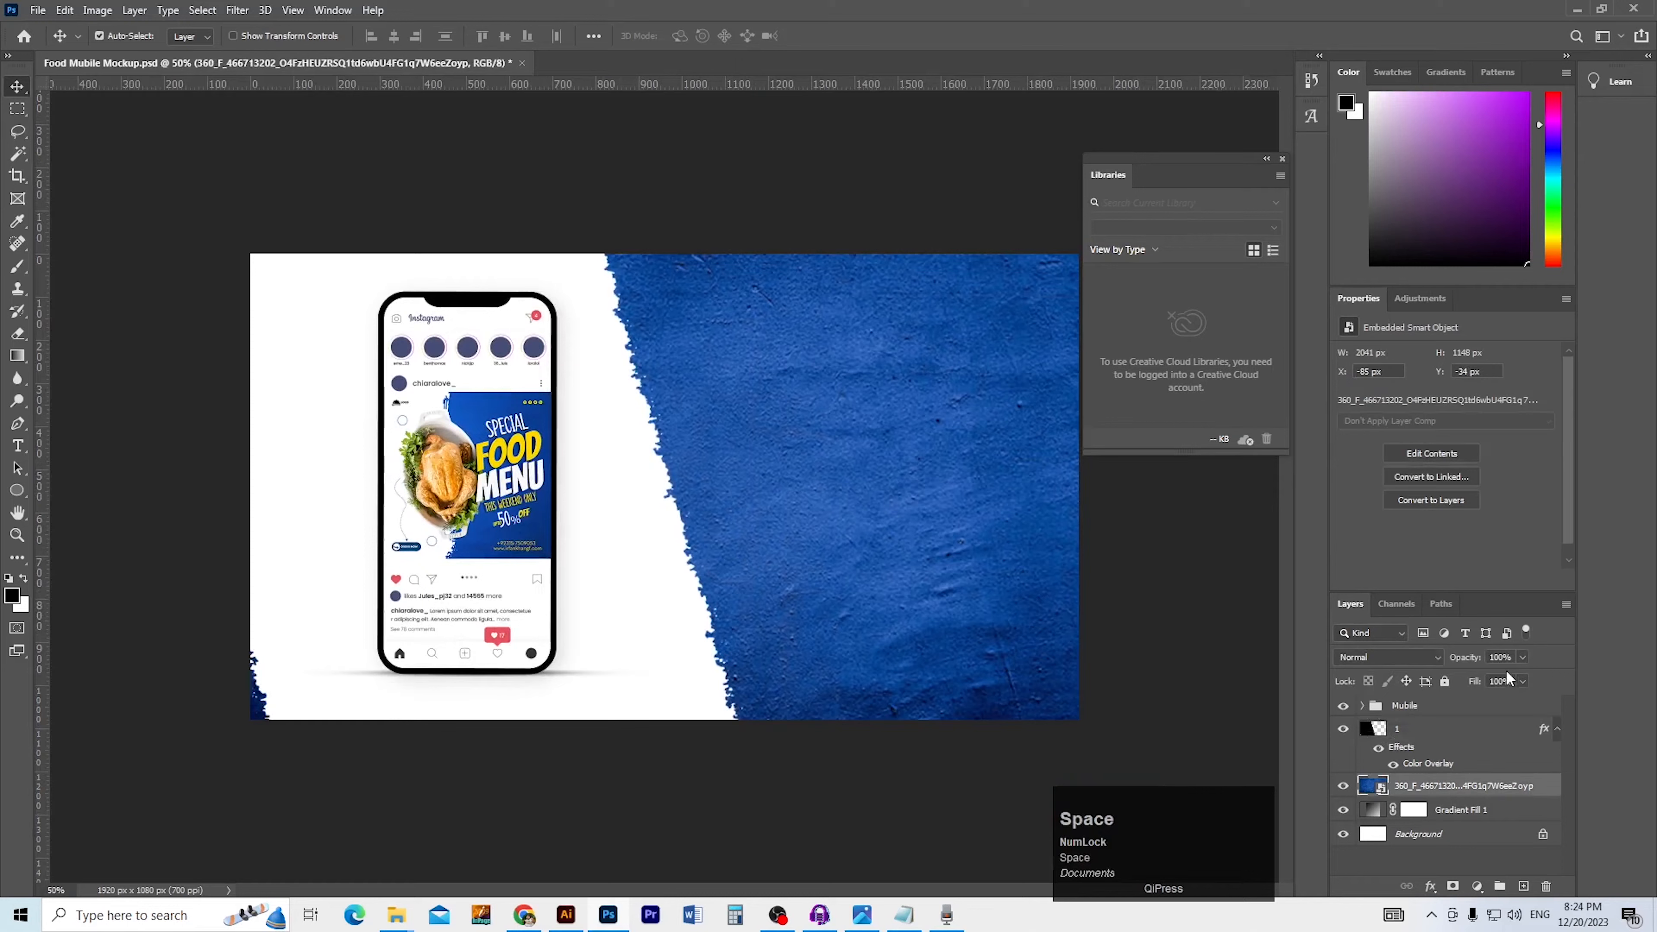
{"action": "left_click", "coordinate": [1521, 656]}
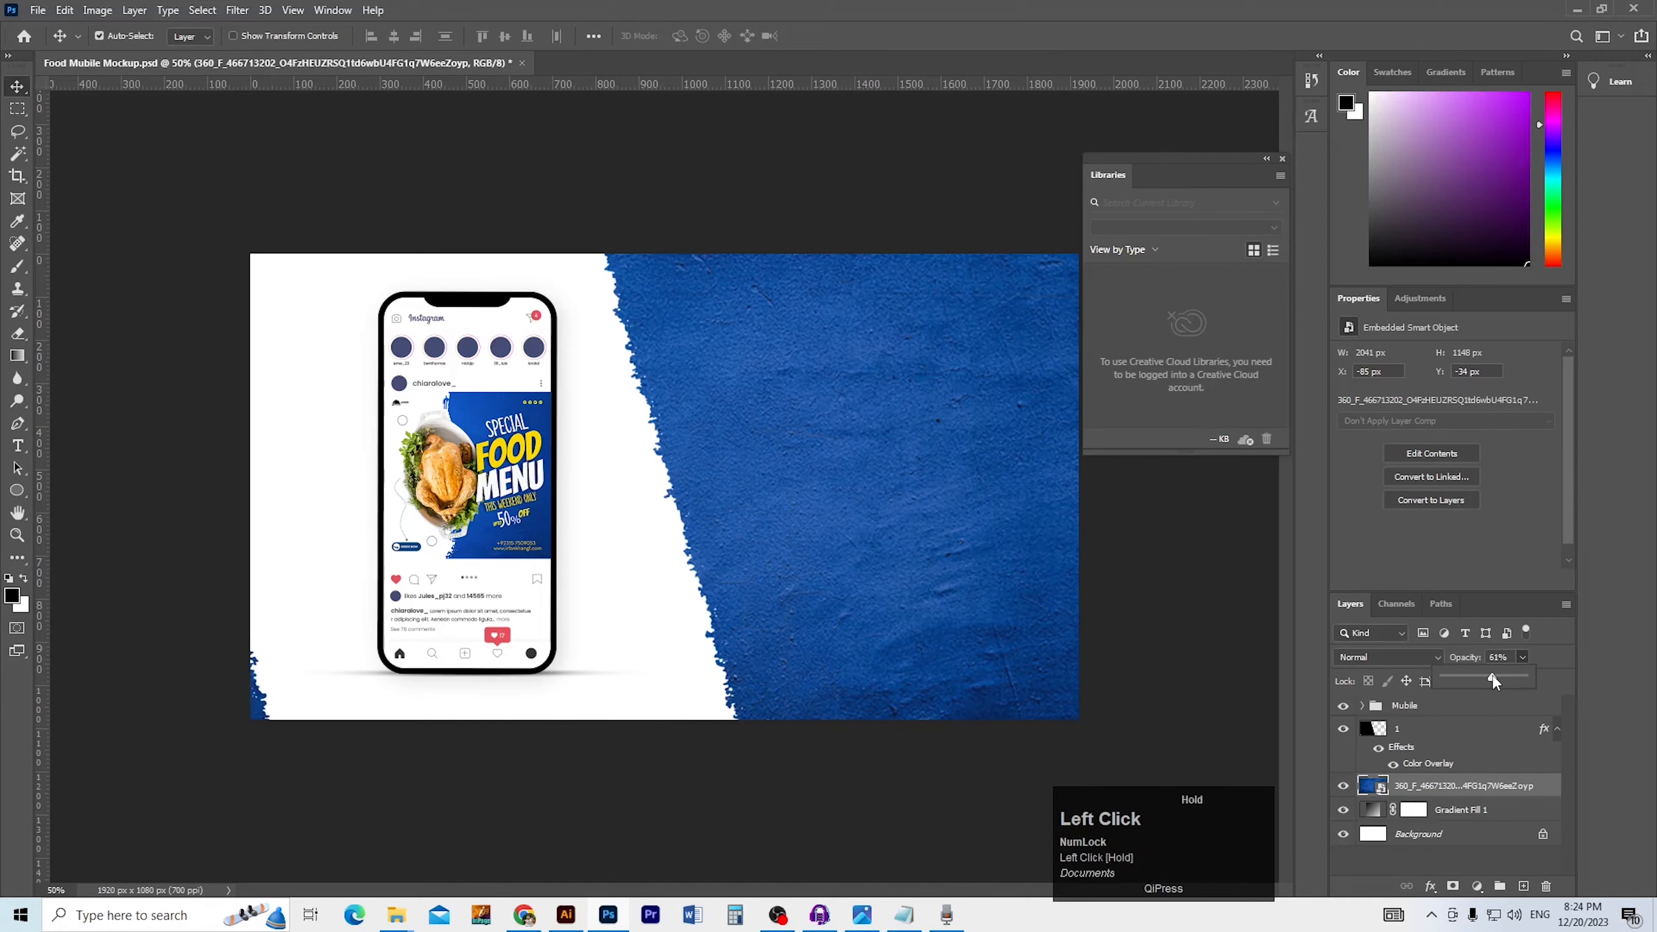
{"action": "left_click_drag", "start_coordinate": [1498, 675], "coordinate": [1498, 676]}
{"action": "left_click", "coordinate": [1081, 738]}
Copy the word FOOD from the Text file in Notepad and add it as a text layer on the blue area
{"action": "left_click", "coordinate": [756, 548], "text": "ctrl"}
{"action": "left_click", "coordinate": [815, 561]}
{"action": "left_click", "coordinate": [886, 535], "text": "ctrl"}
{"action": "left_click_drag", "start_coordinate": [888, 538], "coordinate": [815, 563]}
{"action": "left_click", "coordinate": [818, 563], "text": "ctrl+alt"}
{"action": "left_click", "coordinate": [920, 558], "text": "ctrl"}
{"action": "left_click_drag", "start_coordinate": [915, 559], "coordinate": [744, 644]}
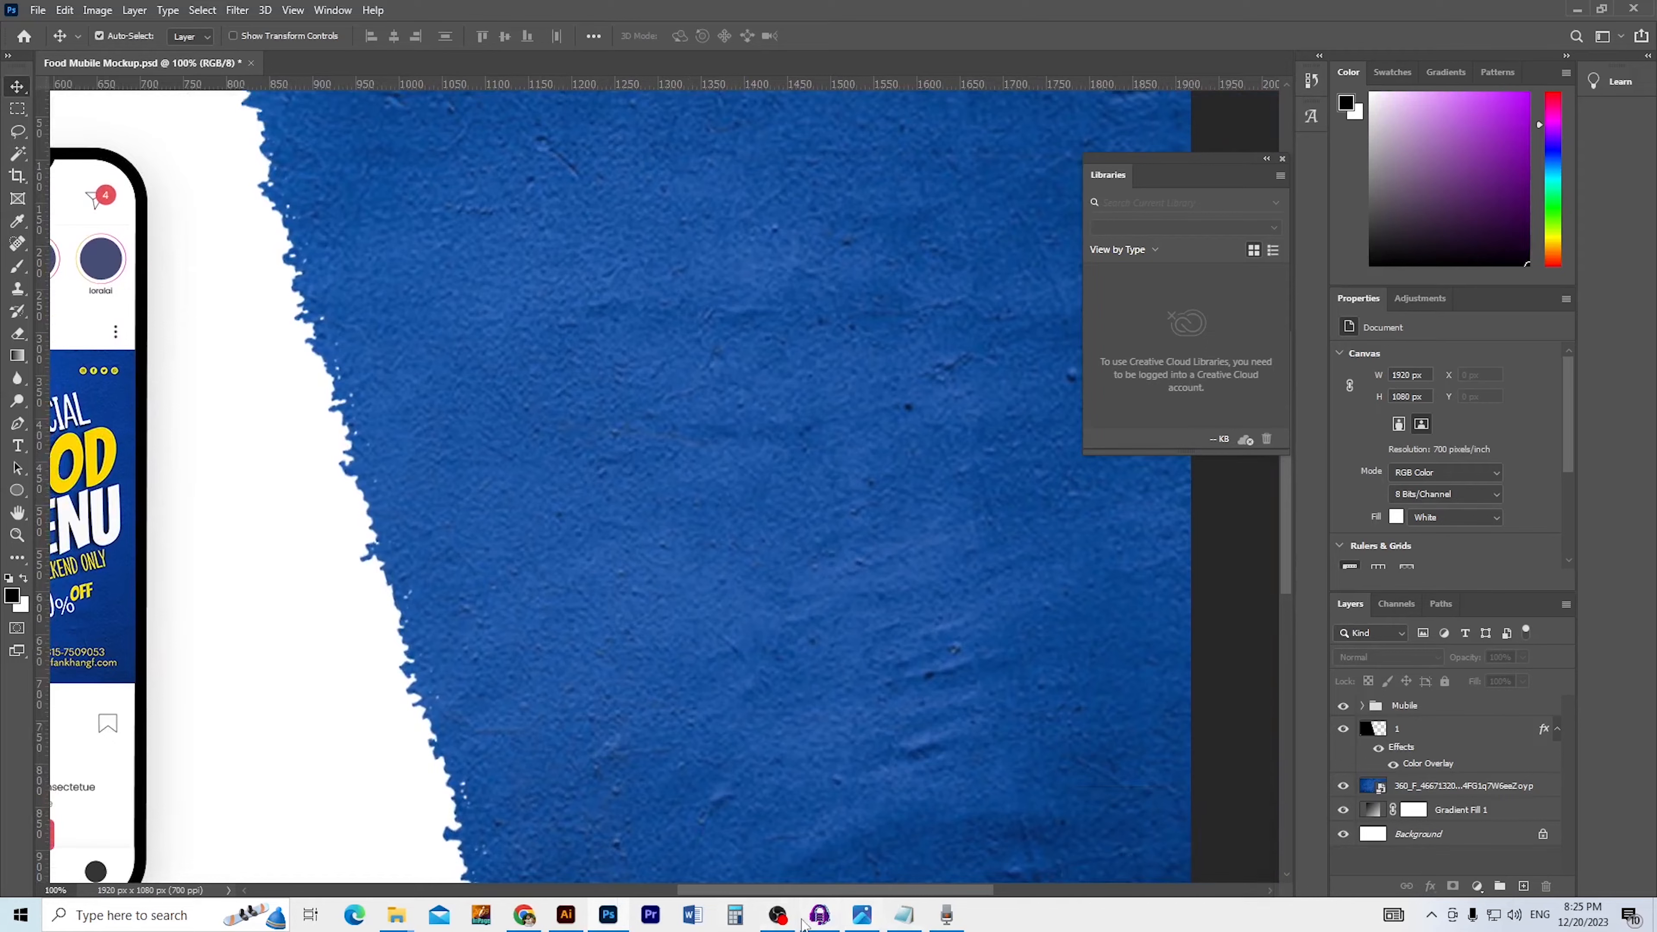
{"action": "left_click", "coordinate": [906, 917]}
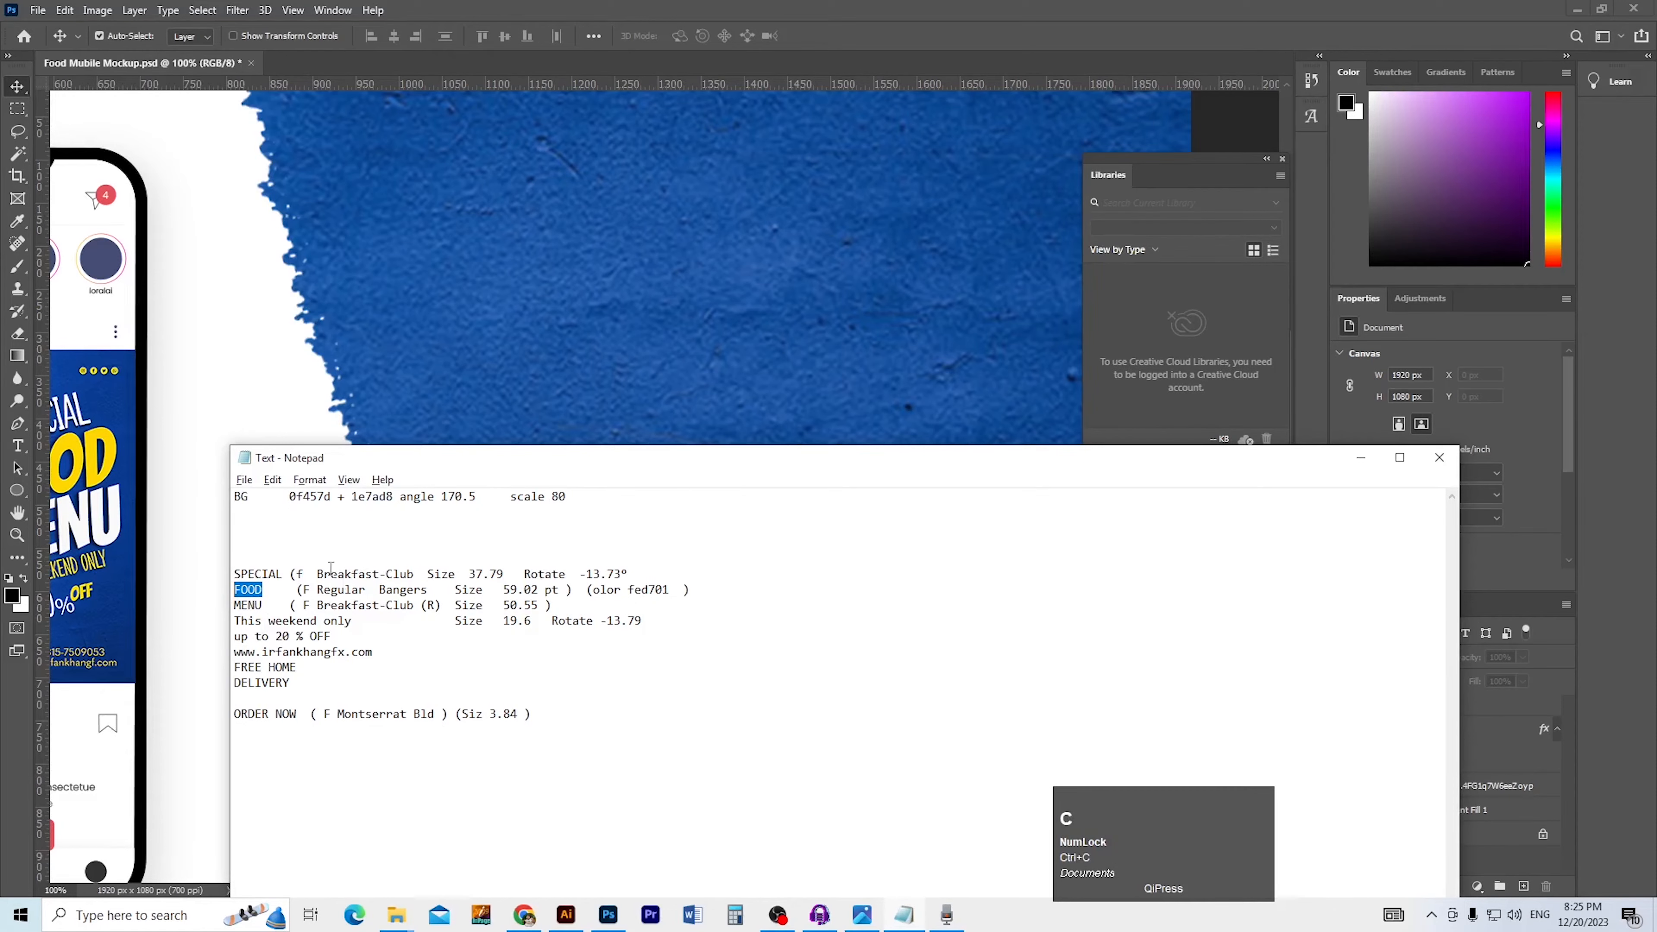
{"action": "left_click", "coordinate": [517, 349]}
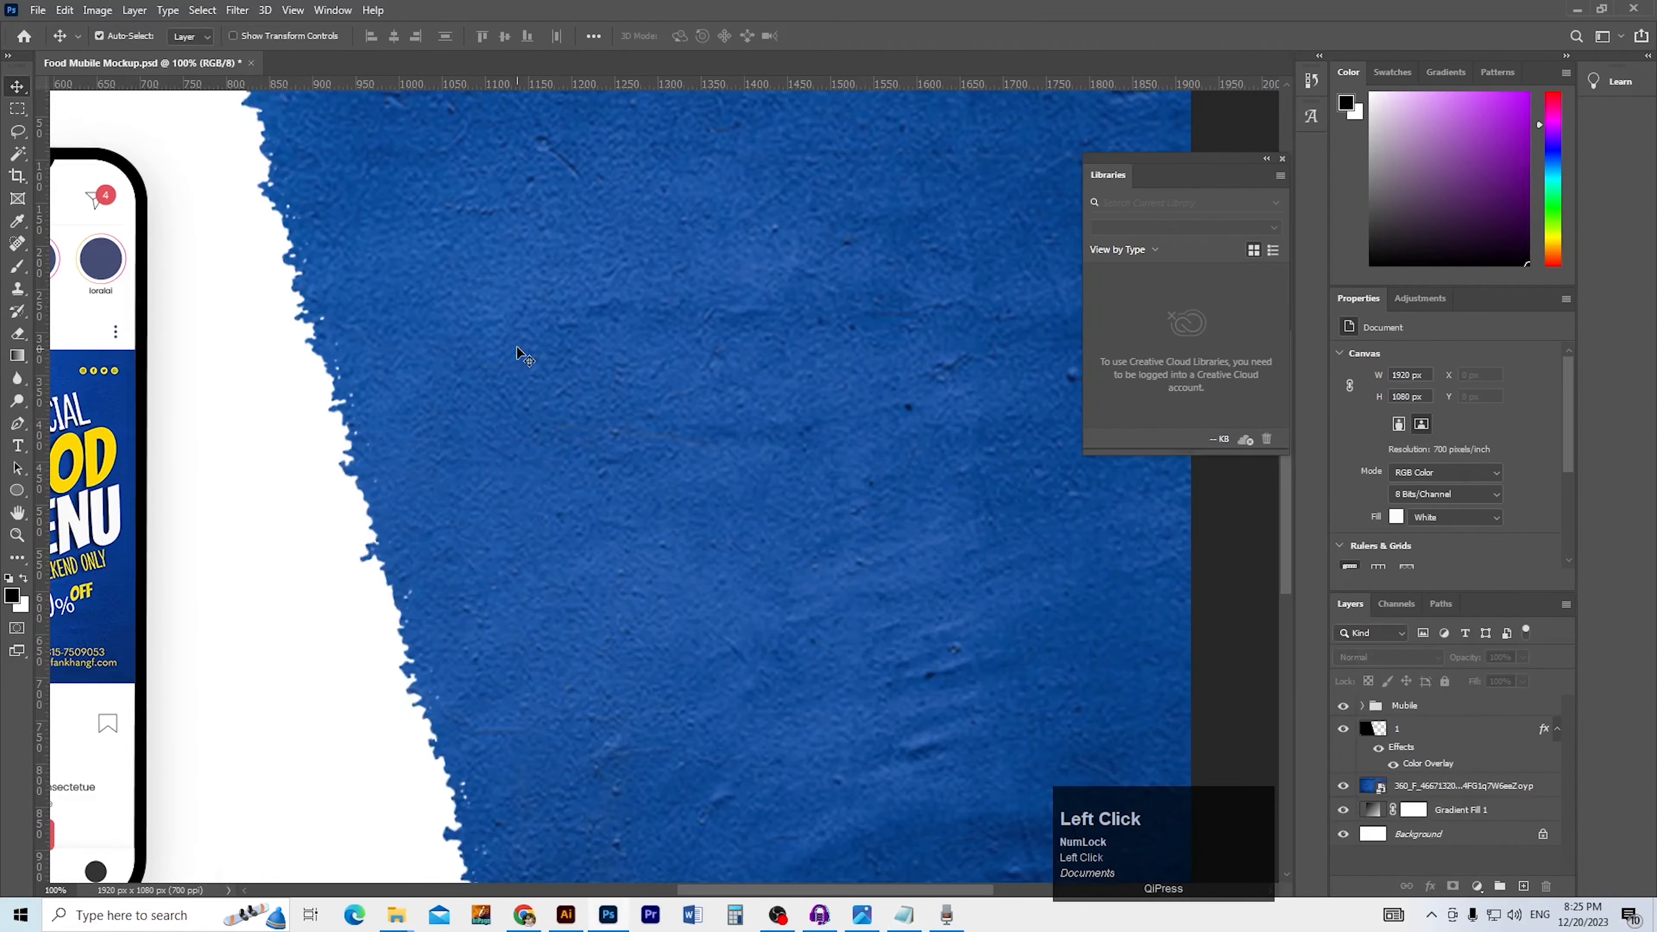
{"action": "left_click", "coordinate": [573, 352]}
{"action": "type", "text": "FOOD"}
Set the color of the FOOD text to fed700
{"action": "key", "text": "ctrl+a"}
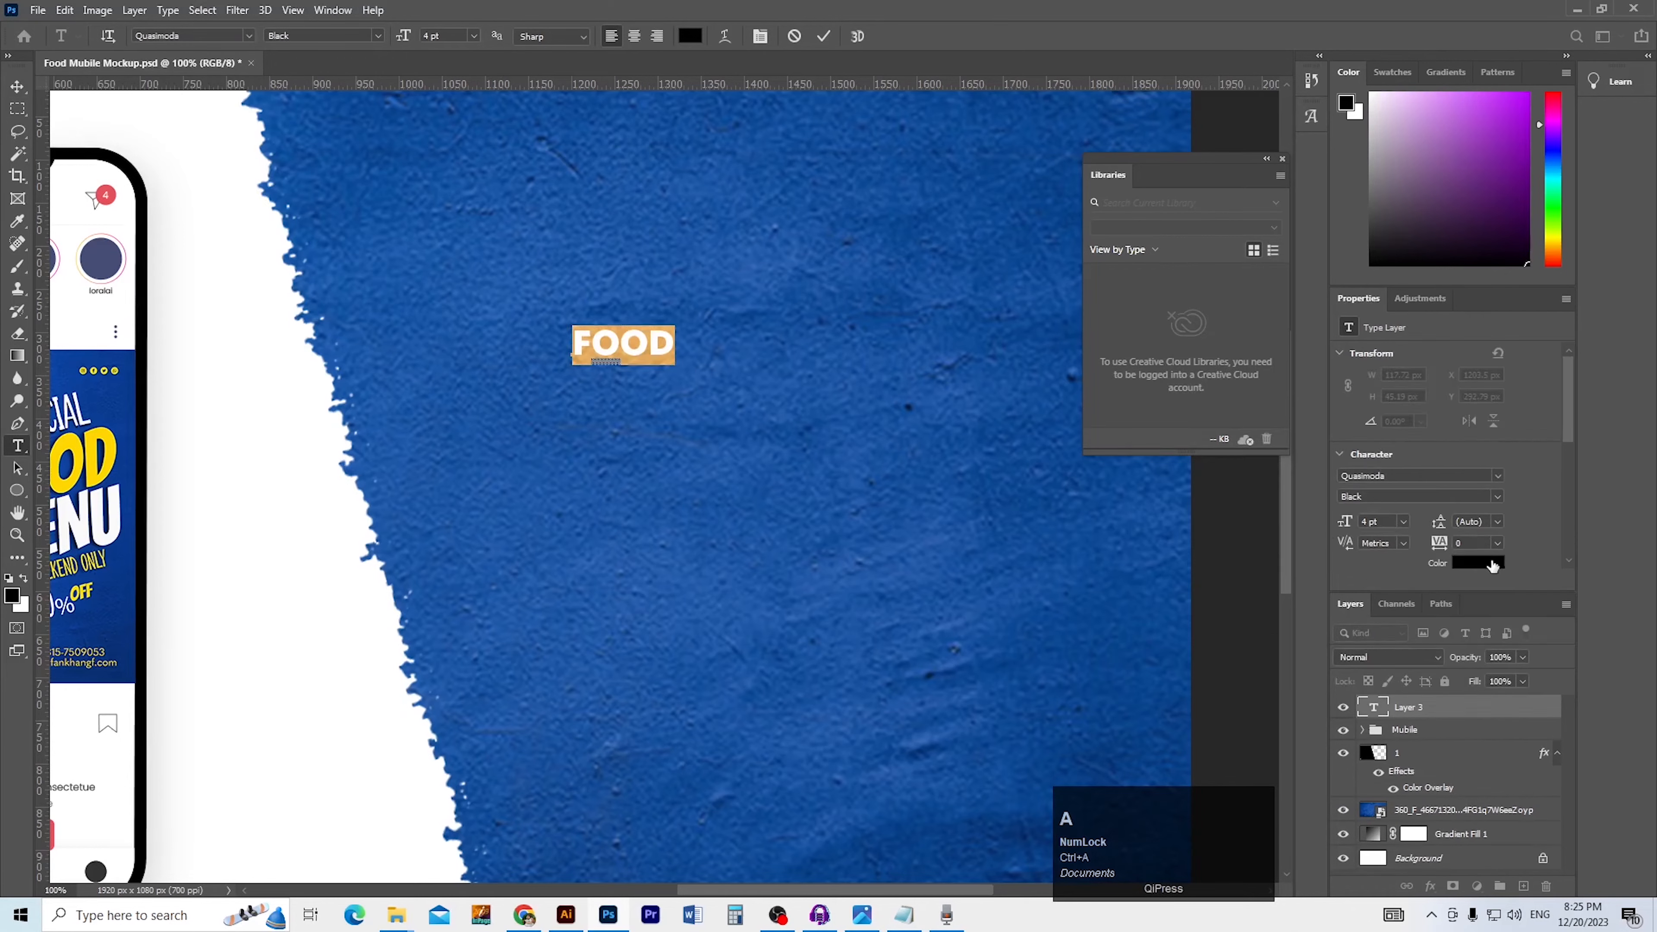
{"action": "left_click", "coordinate": [1478, 563]}
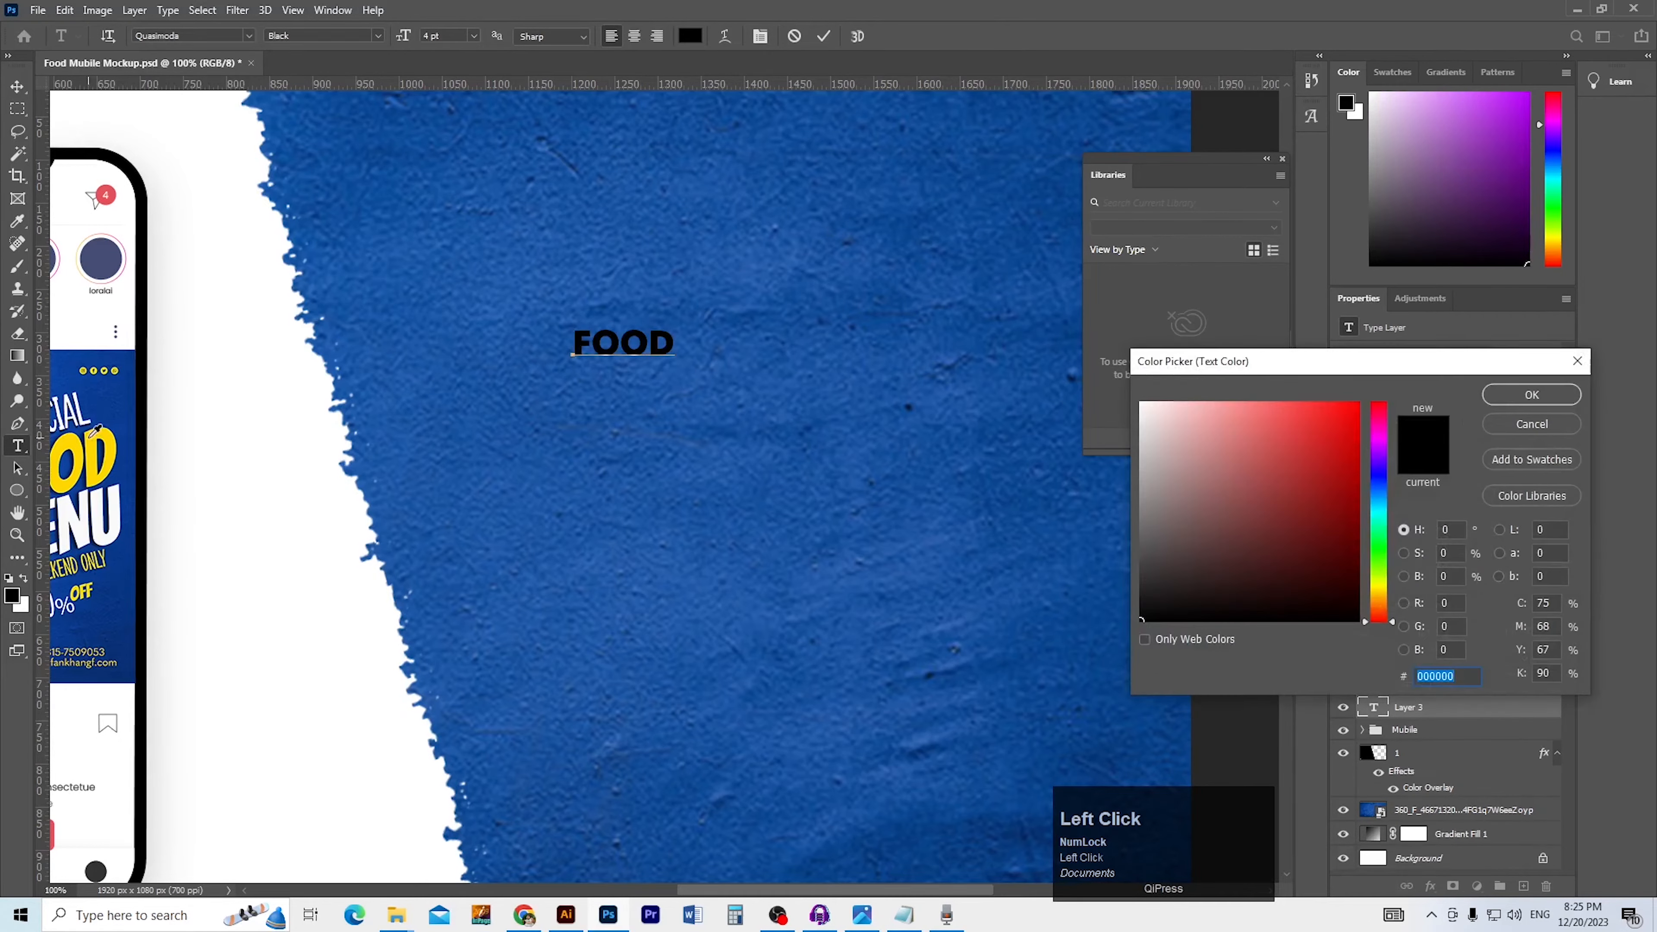
{"action": "type", "text": "fed700"}
{"action": "left_click", "coordinate": [1533, 395]}
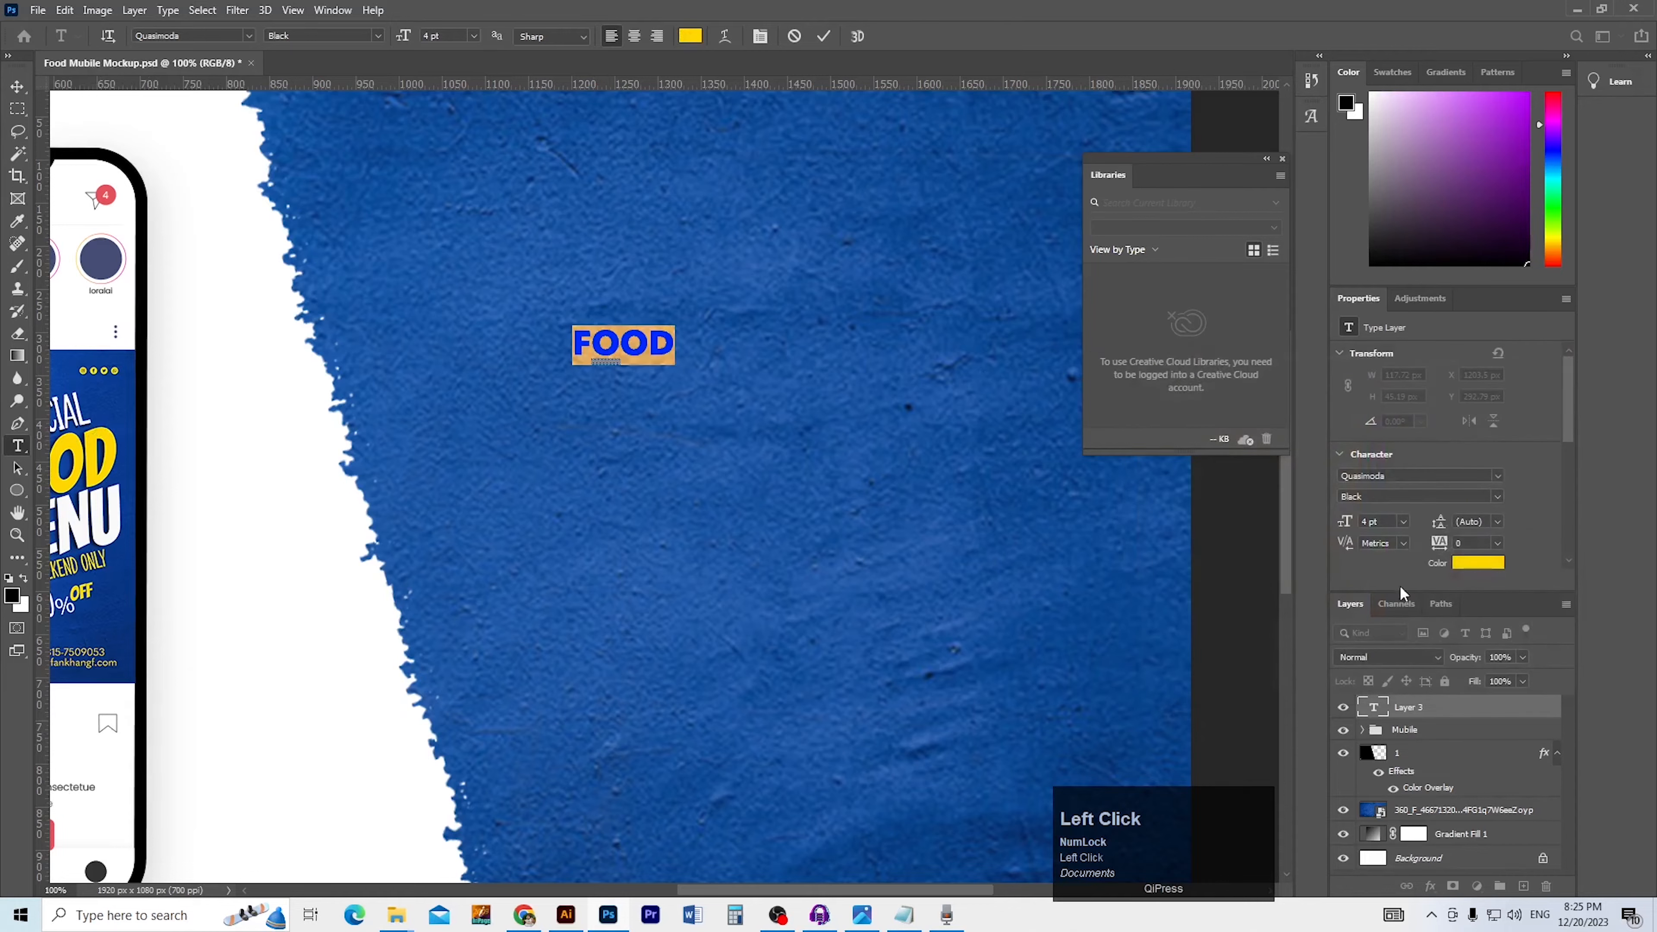
Enlarge the FOOD text to 22 pt and move it to X 1101.5 px, Y 156.34 px
{"action": "scroll", "coordinate": [1387, 521], "scroll_direction": "up", "scroll_amount": 18}
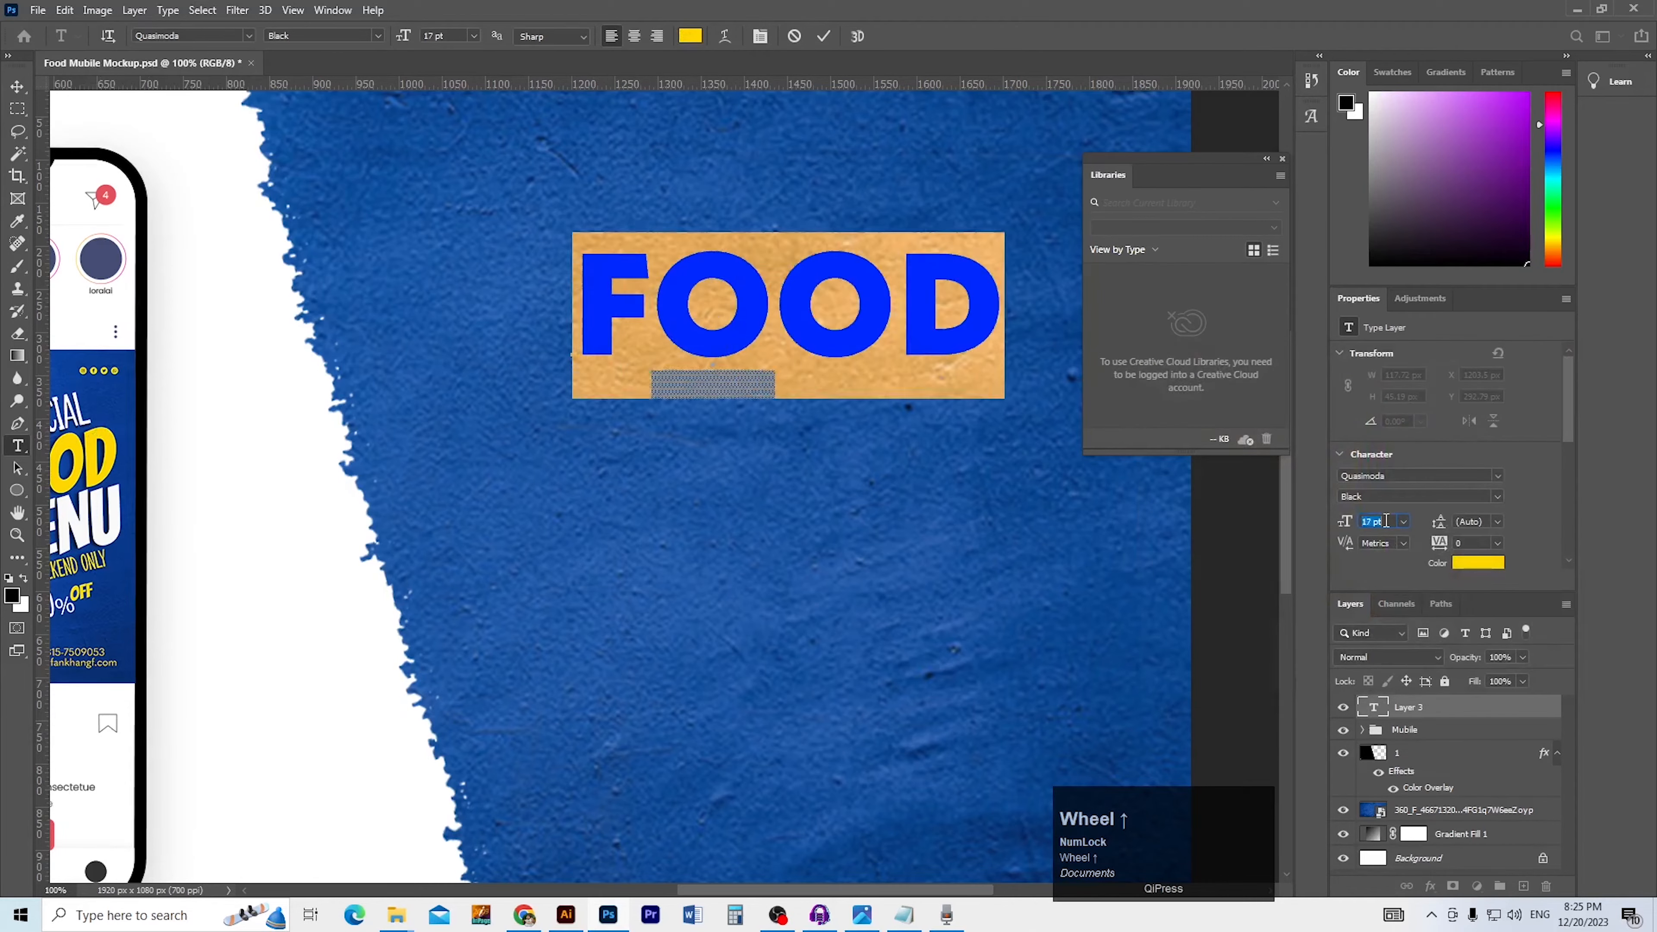
{"action": "left_click", "coordinate": [17, 87]}
{"action": "left_click_drag", "start_coordinate": [732, 339], "coordinate": [653, 348]}
Copy the font name Bangers from the Notepad notes and apply Bangers Regular to the FOOD text
{"action": "key", "text": "alt+Tab"}
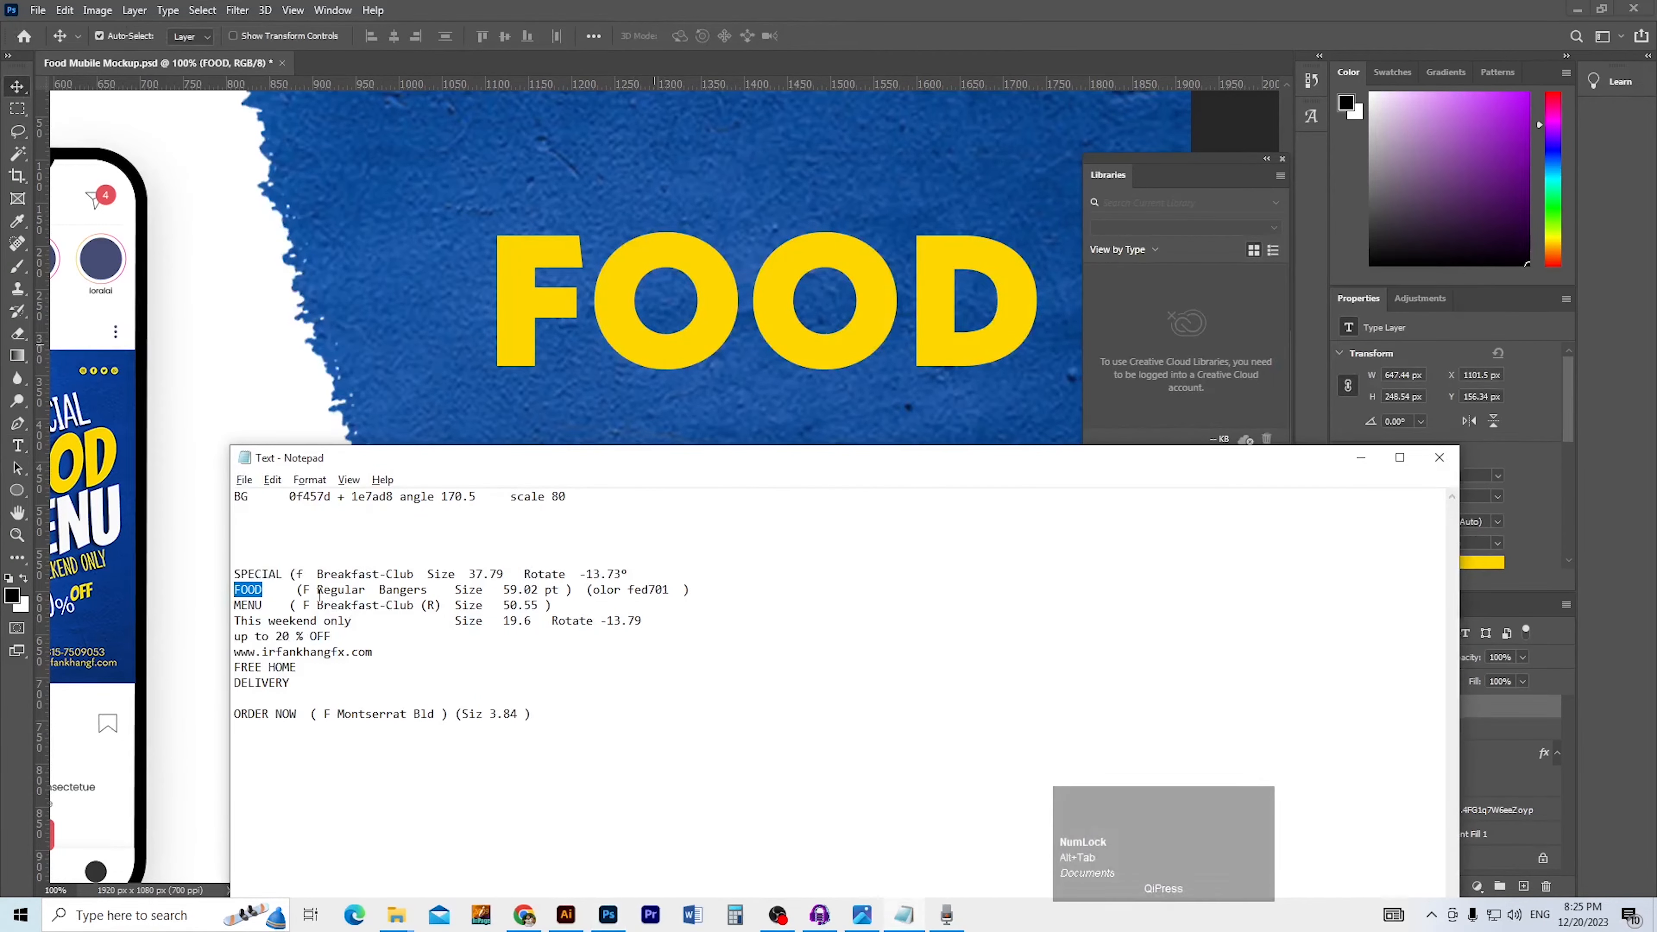
{"action": "left_click_drag", "start_coordinate": [386, 589], "coordinate": [423, 589]}
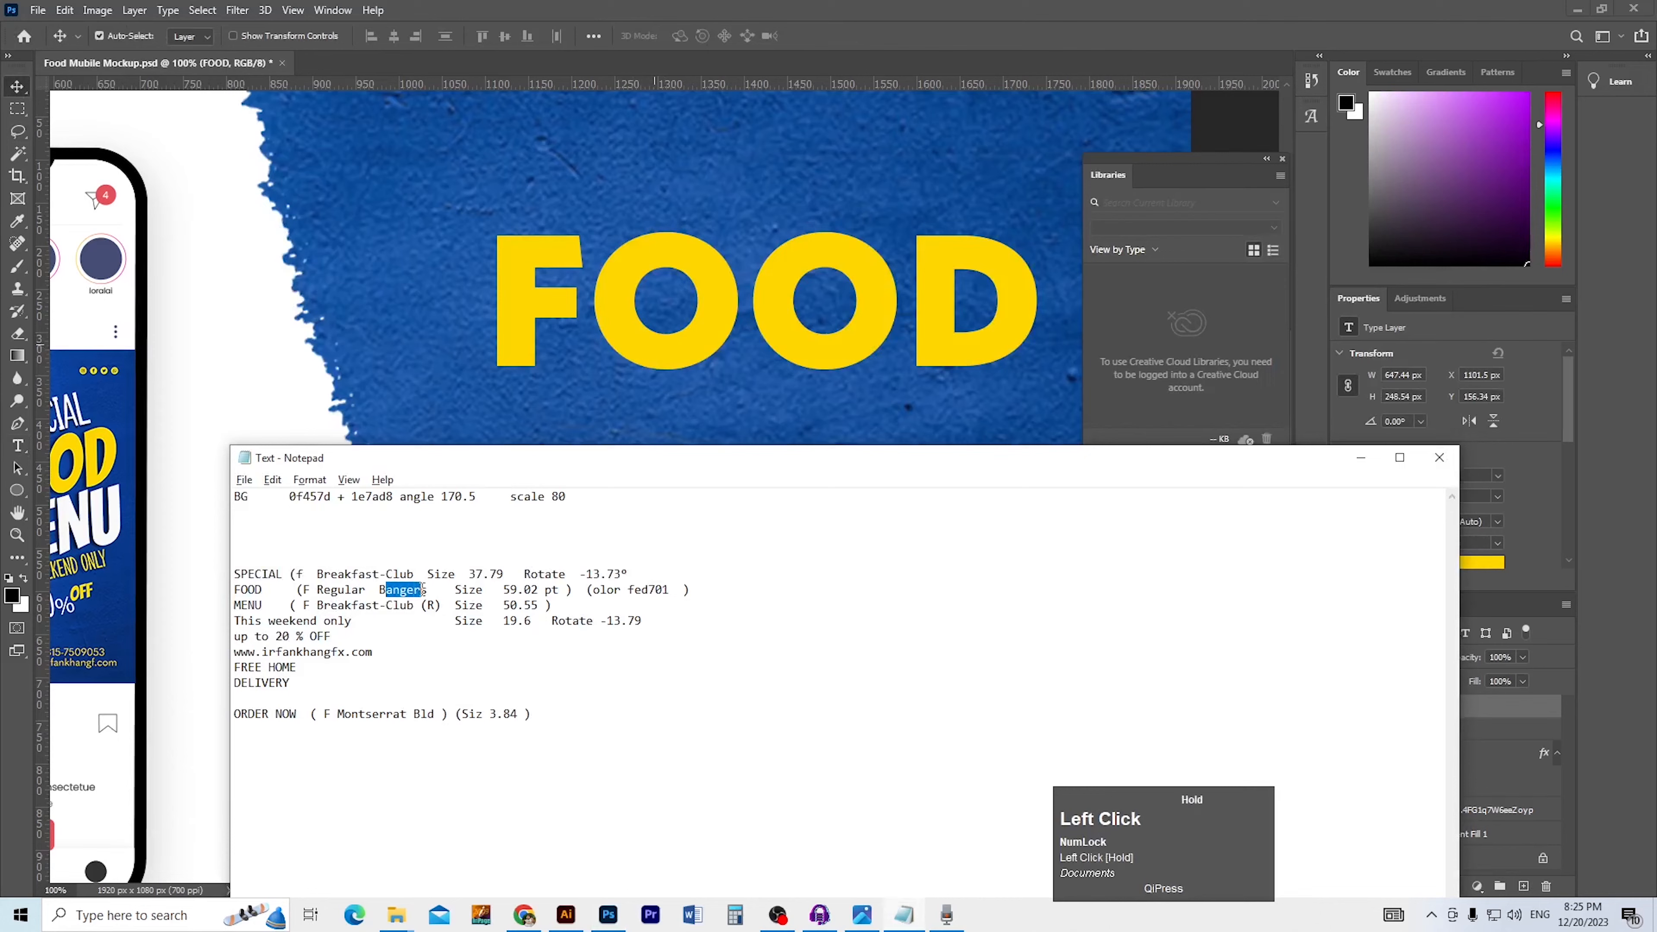
{"action": "key", "text": "alt+Tab"}
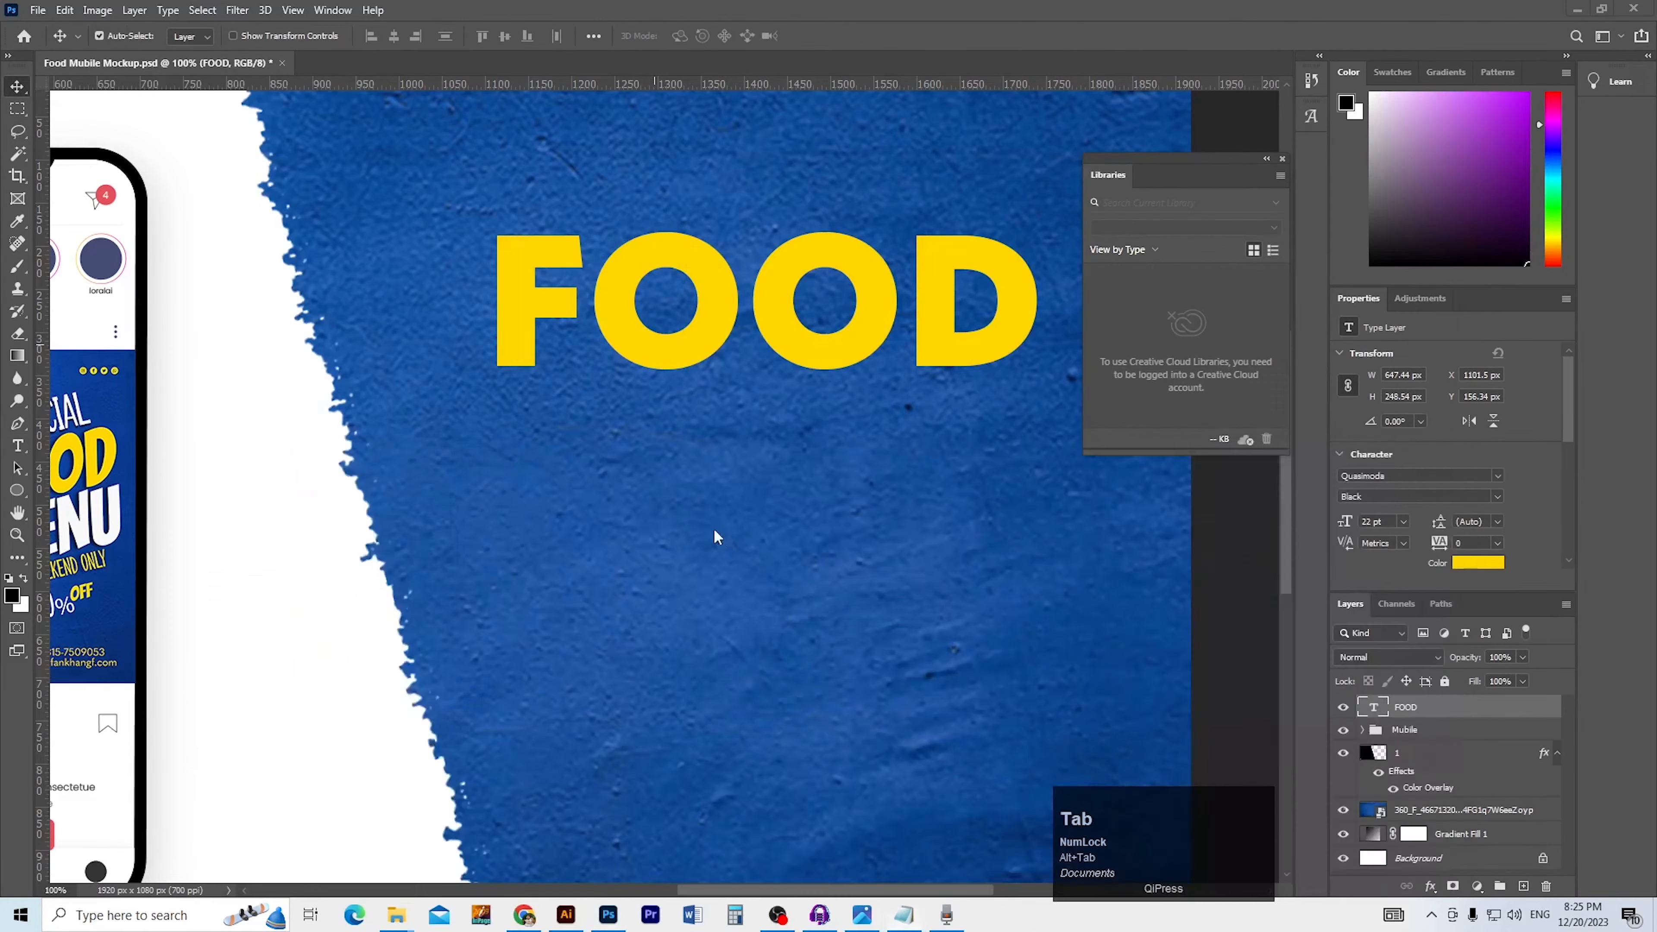
{"action": "key", "text": "ctrl+v"}
Rotate the FOOD text to -20.19°, enlarge it to 31.85 pt and place it in the upper blue area
{"action": "left_click", "coordinate": [802, 433], "text": "ctrl+alt"}
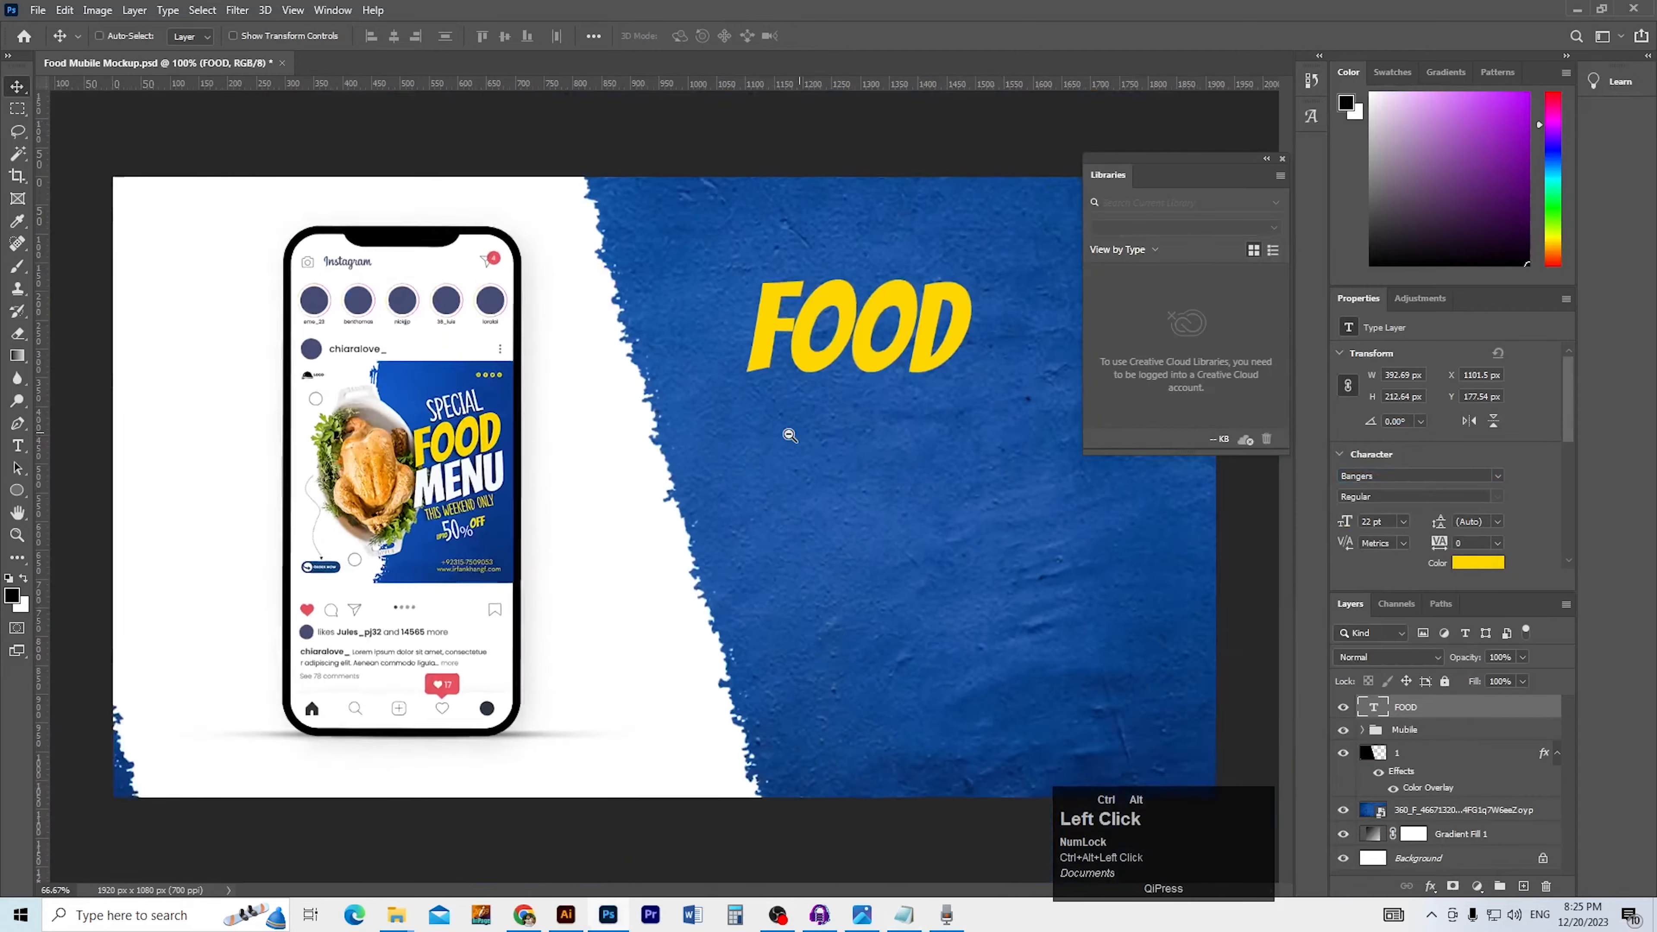
{"action": "key", "text": "ctrl+equal"}
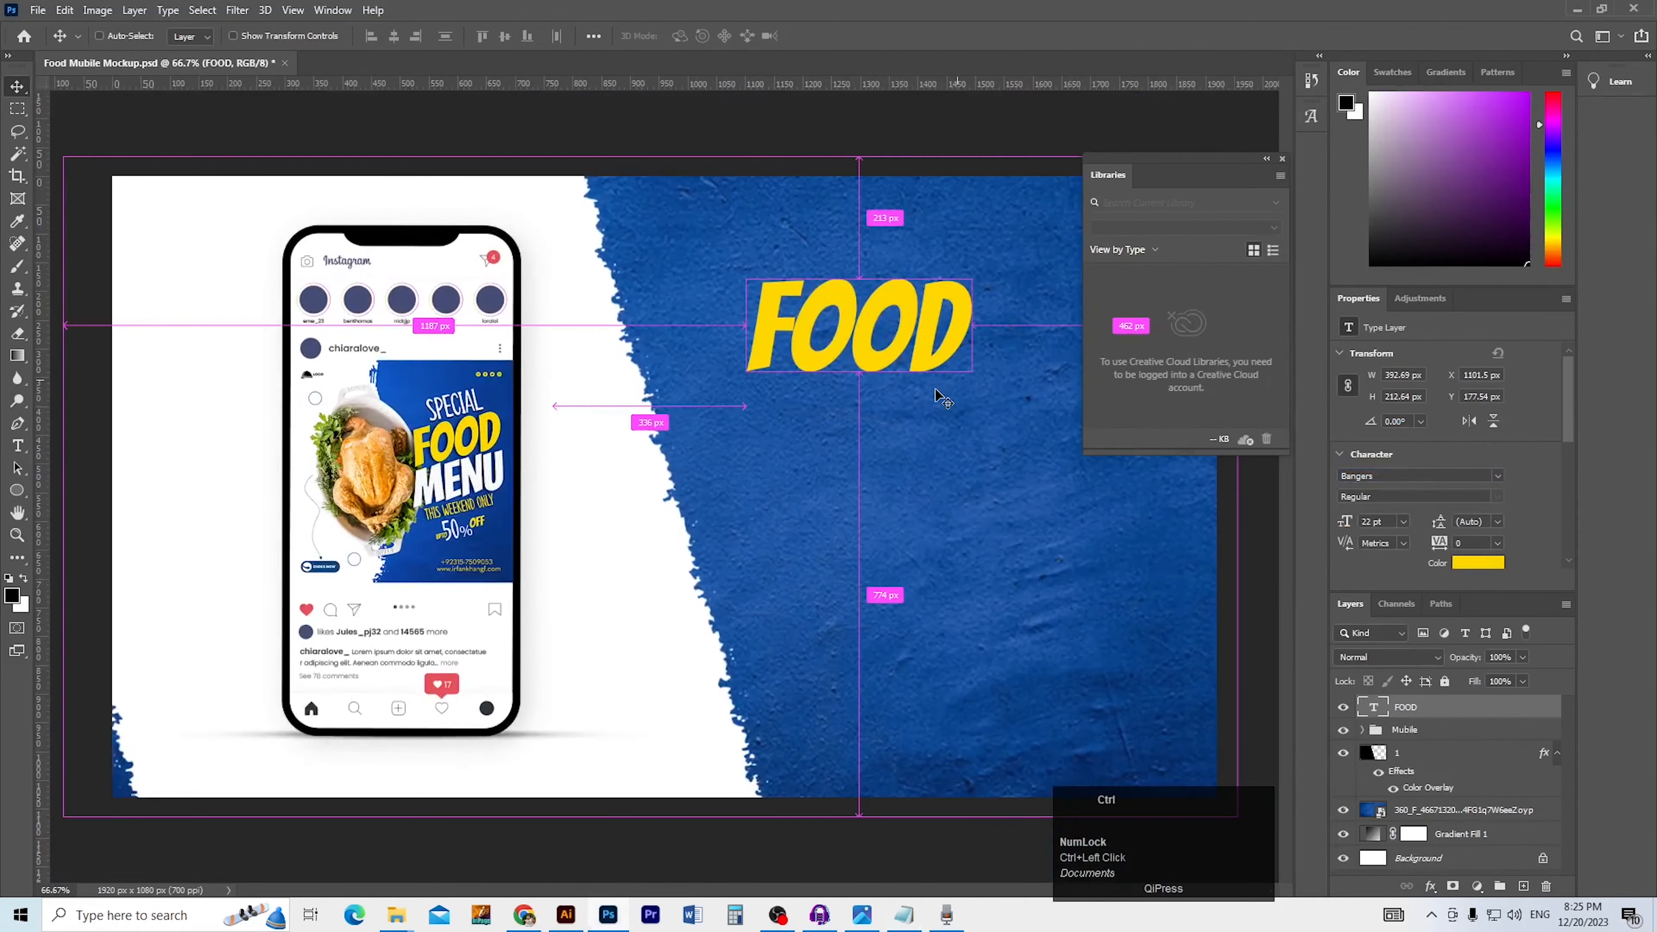
{"action": "key", "text": "ctrl+t"}
{"action": "left_click_drag", "start_coordinate": [979, 417], "coordinate": [997, 371]}
{"action": "left_click", "coordinate": [996, 369]}
{"action": "left_click_drag", "start_coordinate": [880, 349], "coordinate": [920, 383]}
{"action": "key", "text": "ctrl+t"}
{"action": "left_click_drag", "start_coordinate": [899, 278], "coordinate": [898, 234]}
{"action": "left_click_drag", "start_coordinate": [923, 398], "coordinate": [849, 372]}
{"action": "double_click", "coordinate": [942, 428]}
{"action": "left_click", "coordinate": [934, 424], "text": "ctrl"}
{"action": "key", "text": "space"}
{"action": "left_click_drag", "start_coordinate": [799, 426], "coordinate": [818, 442]}
Move the FOOD text slightly down and left and place a duplicate directly below it
{"action": "key", "text": "alt+Tab"}
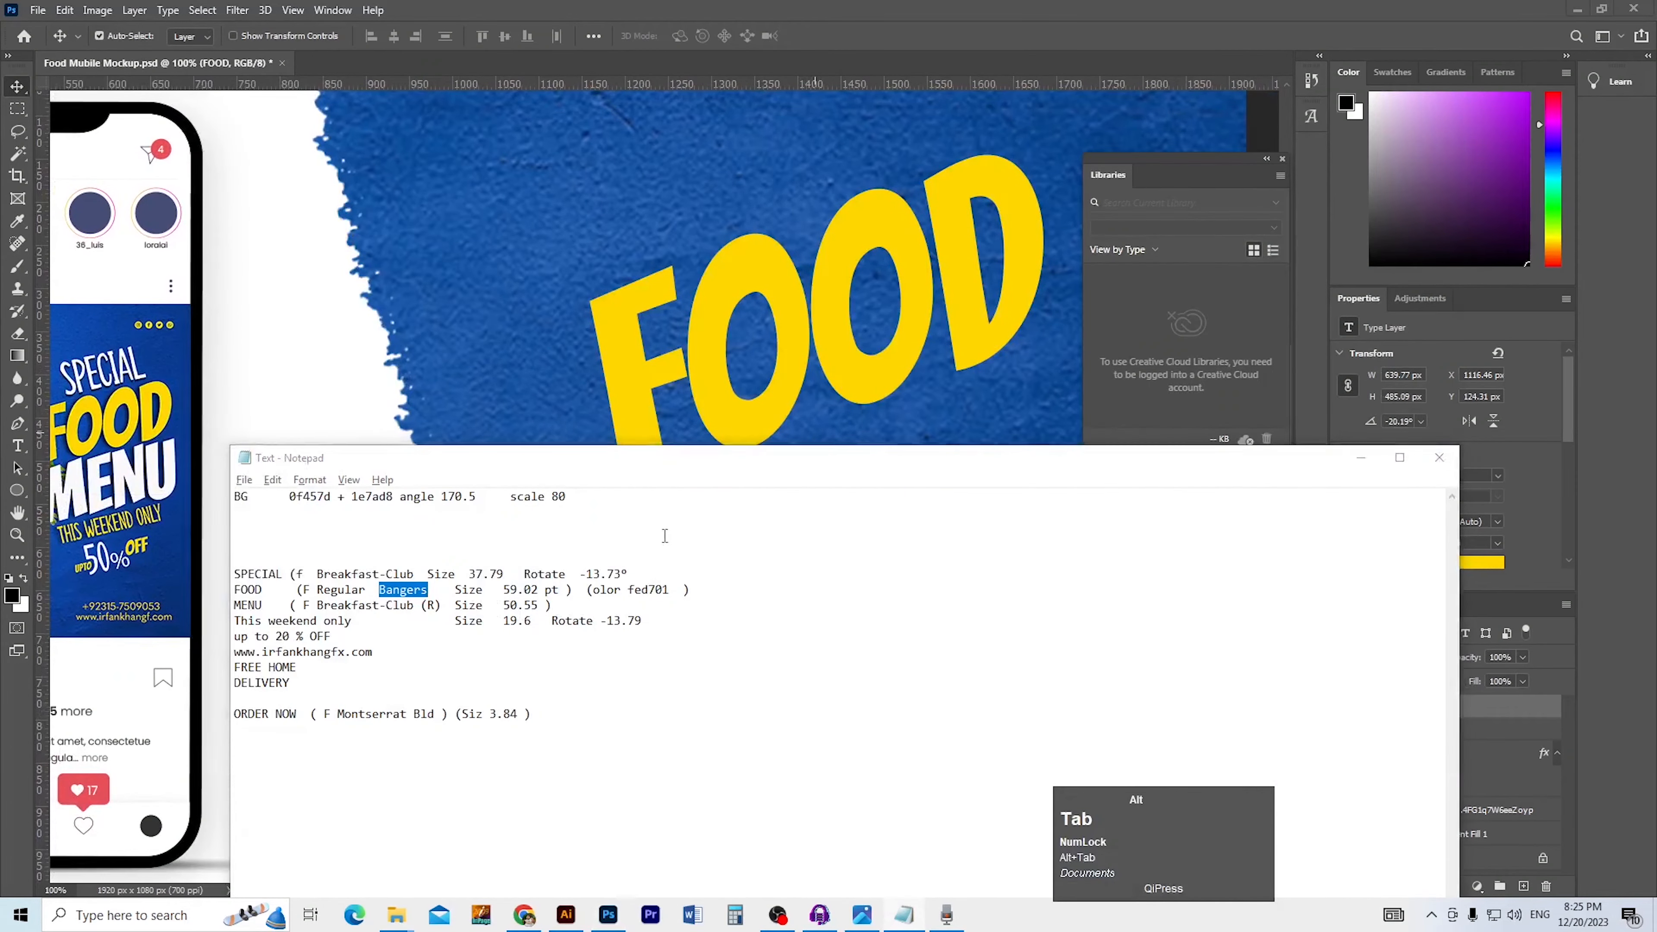
{"action": "key", "text": "alt+Tab"}
{"action": "left_click", "coordinate": [843, 384]}
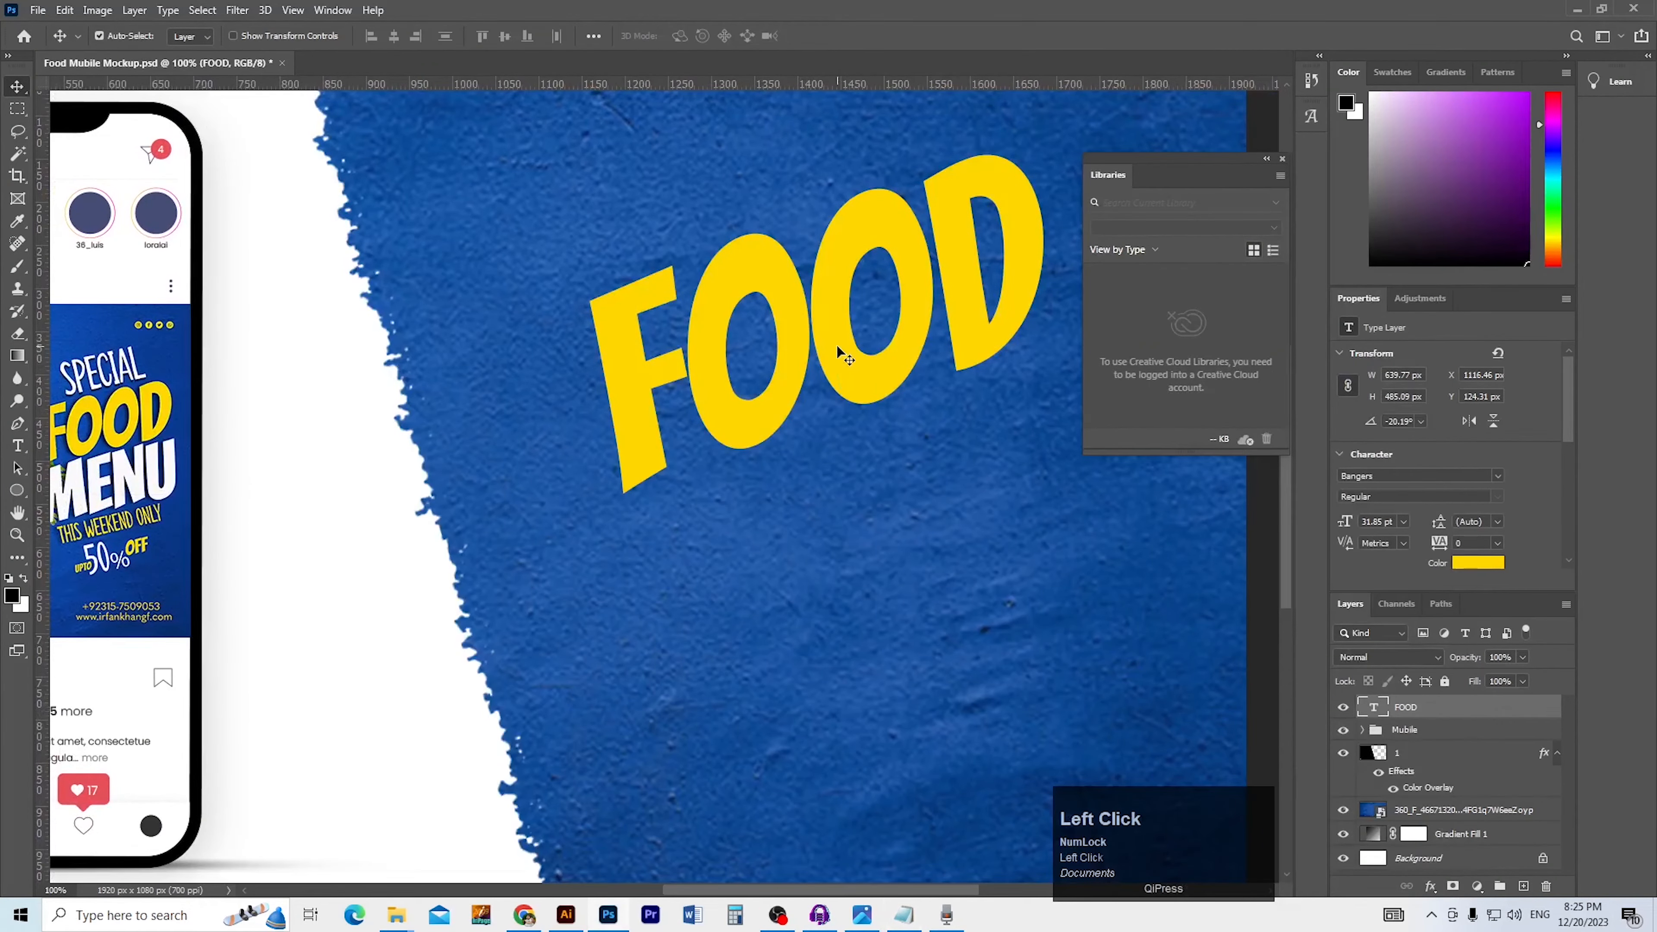
{"action": "key", "text": "ctrl+z"}
{"action": "left_click_drag", "start_coordinate": [818, 349], "coordinate": [862, 500]}
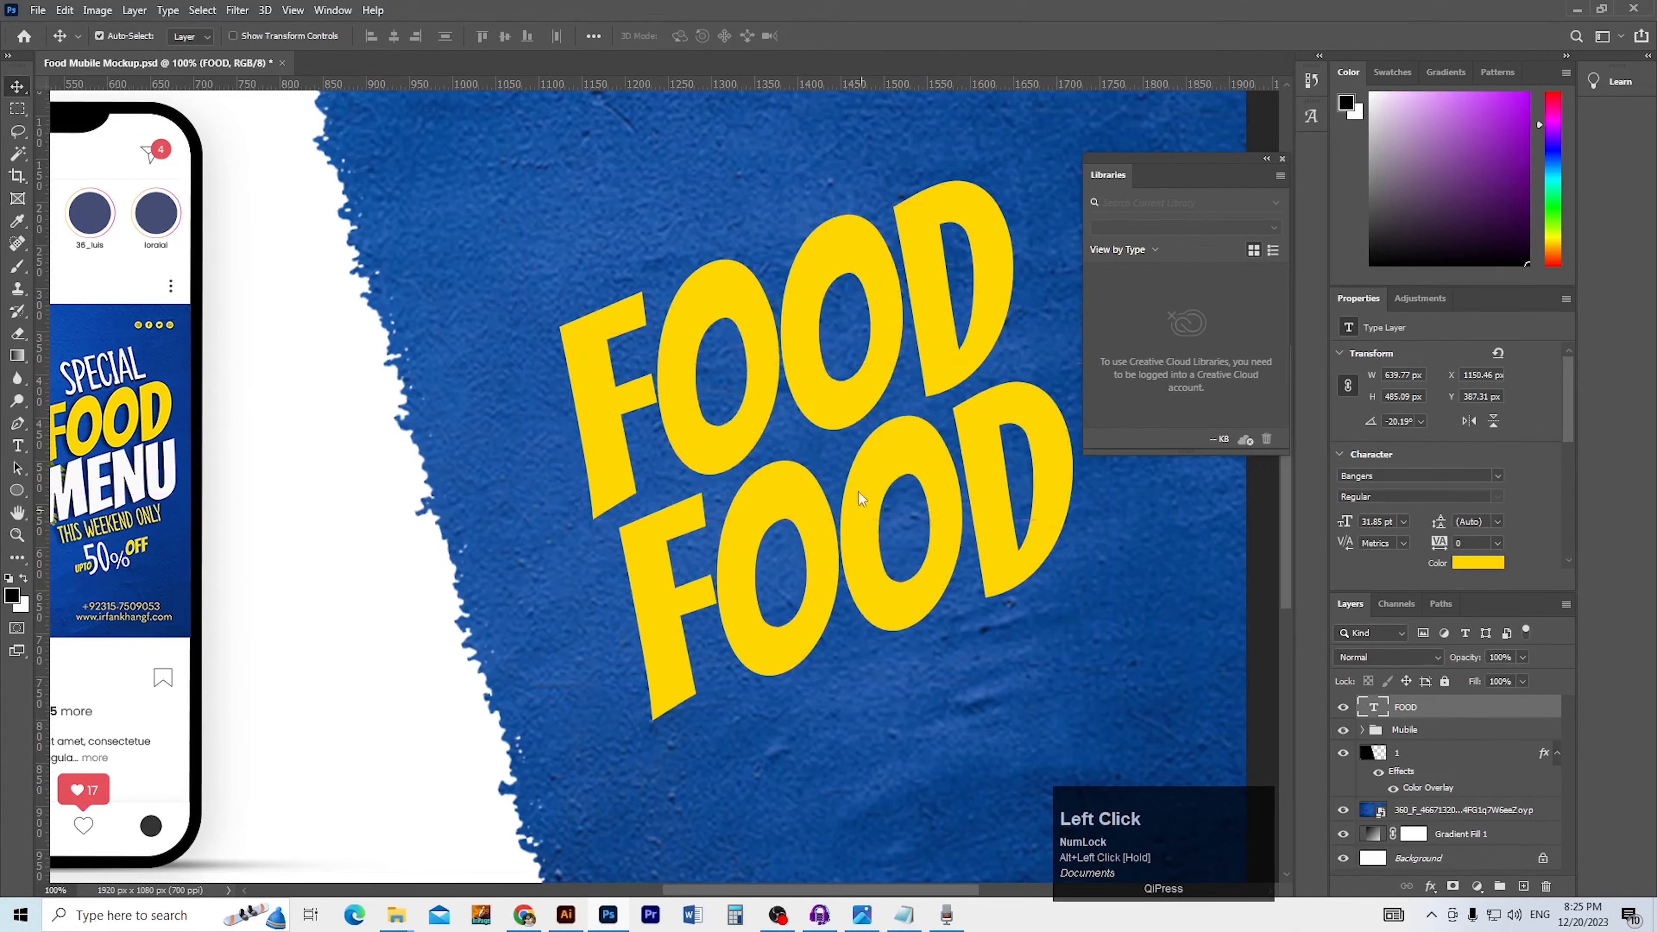
Change the wording of the lower FOOD copy to MENU
{"action": "scroll", "coordinate": [862, 500], "scroll_direction": "down", "scroll_amount": 1}
{"action": "key", "text": "t"}
{"action": "left_click", "coordinate": [957, 518]}
{"action": "double_click", "coordinate": [957, 518]}
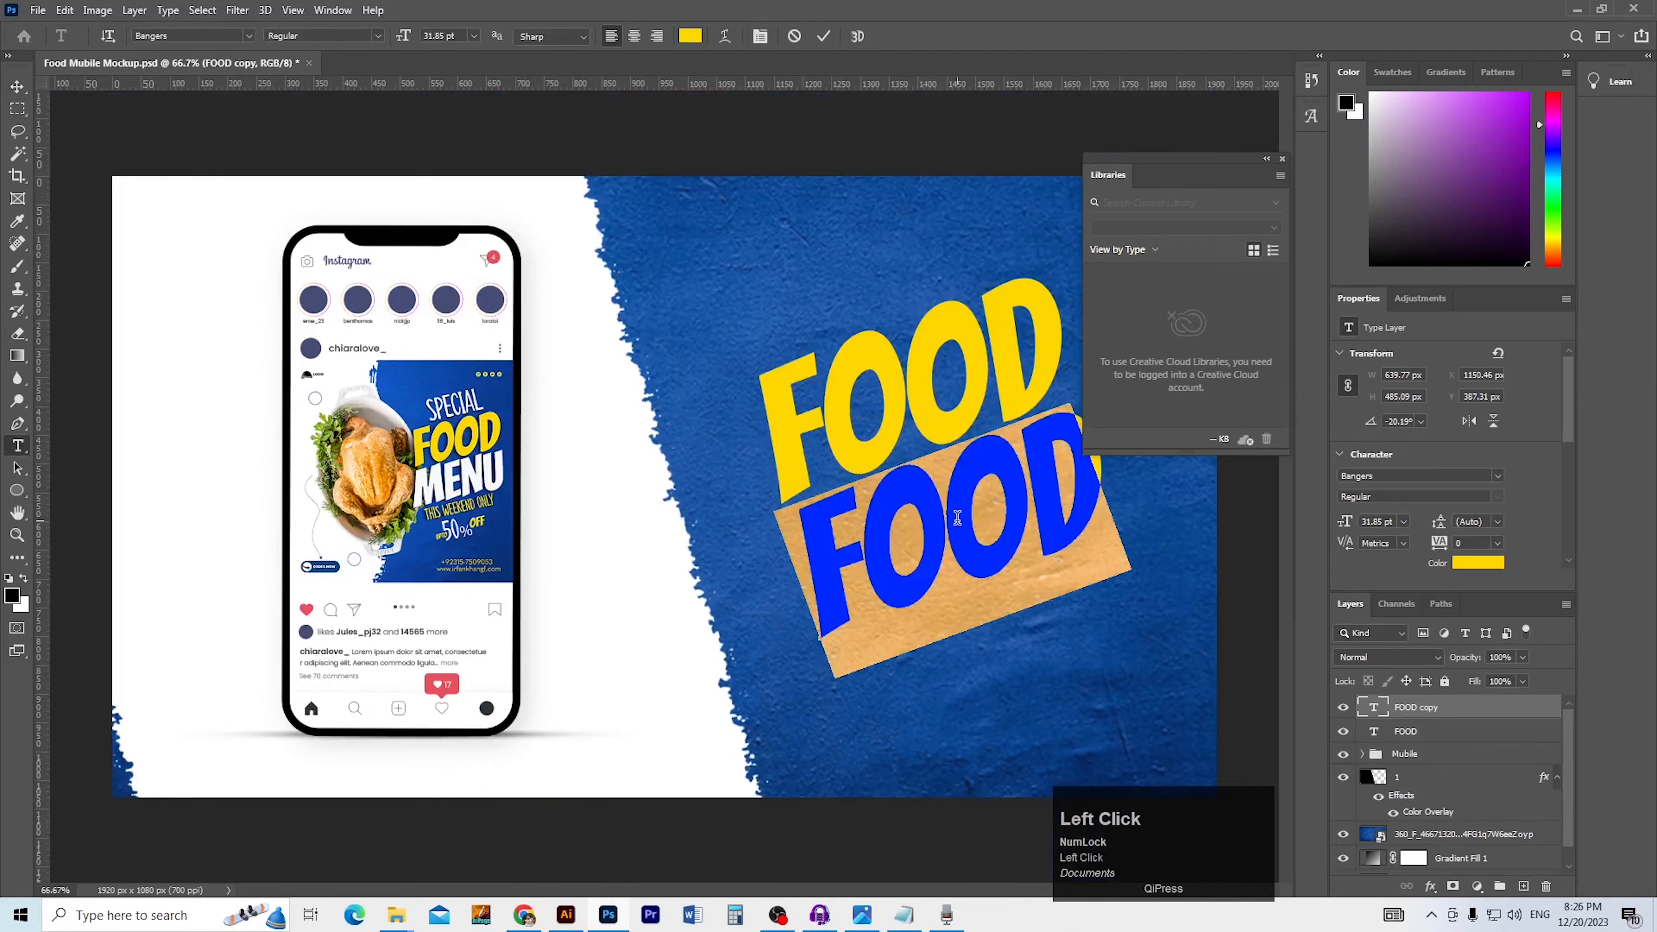
{"action": "type", "text": "ME"}
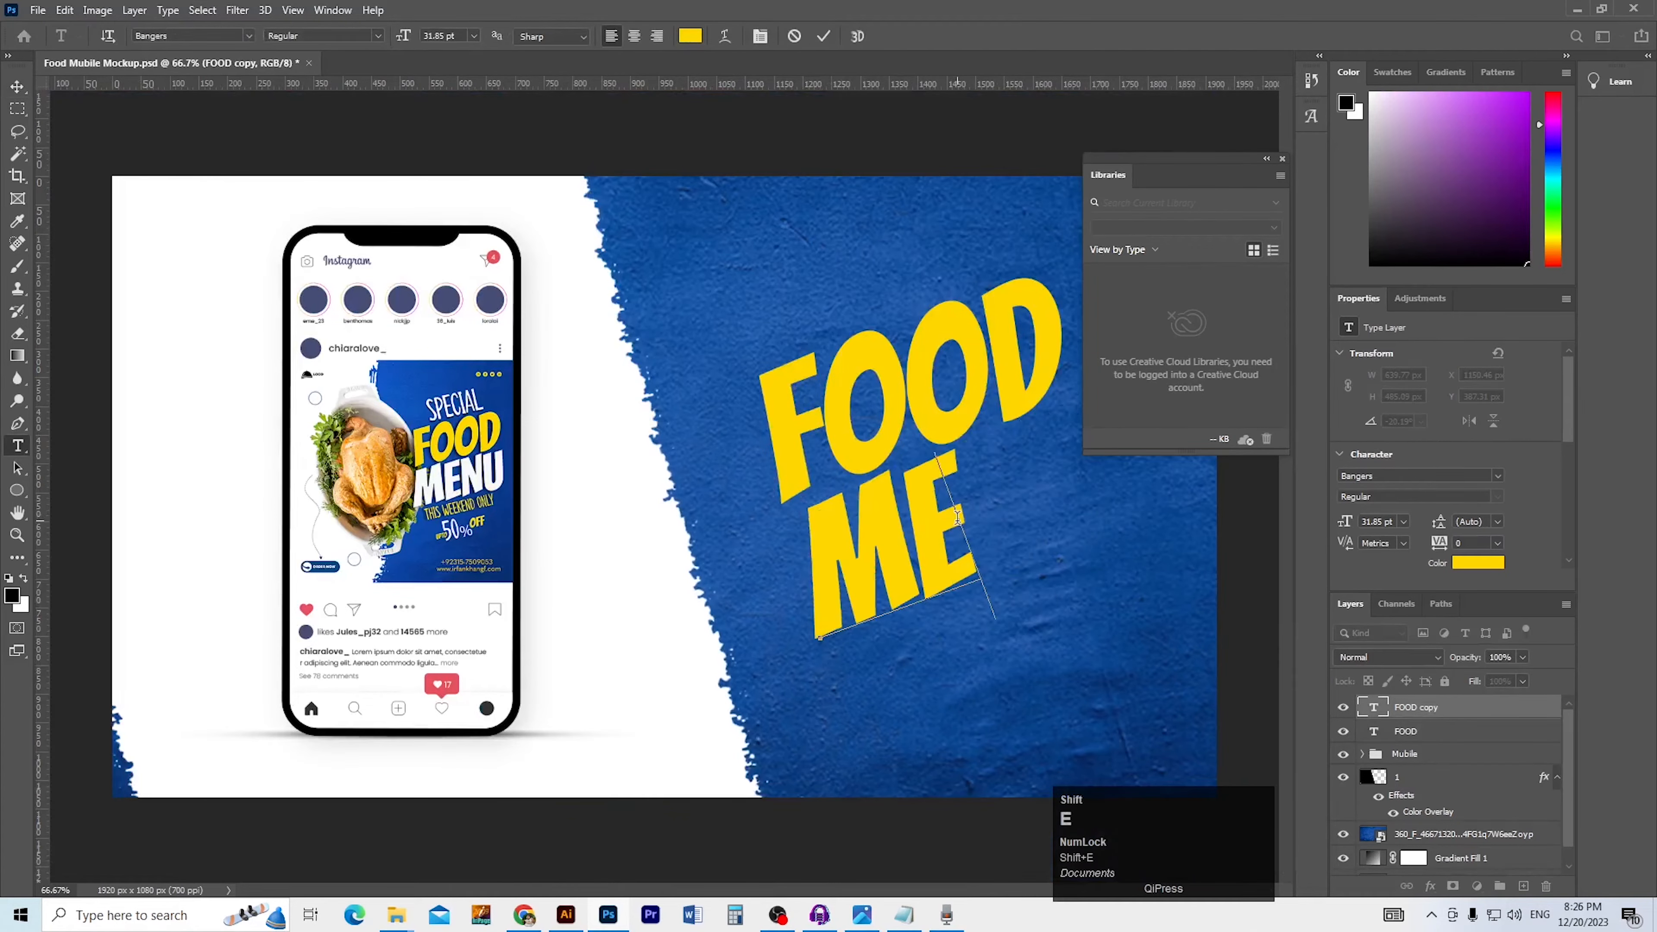
{"action": "type", "text": "NU"}
Set the color of the MENU text to white (ffffff)
{"action": "key", "text": "ctrl+a"}
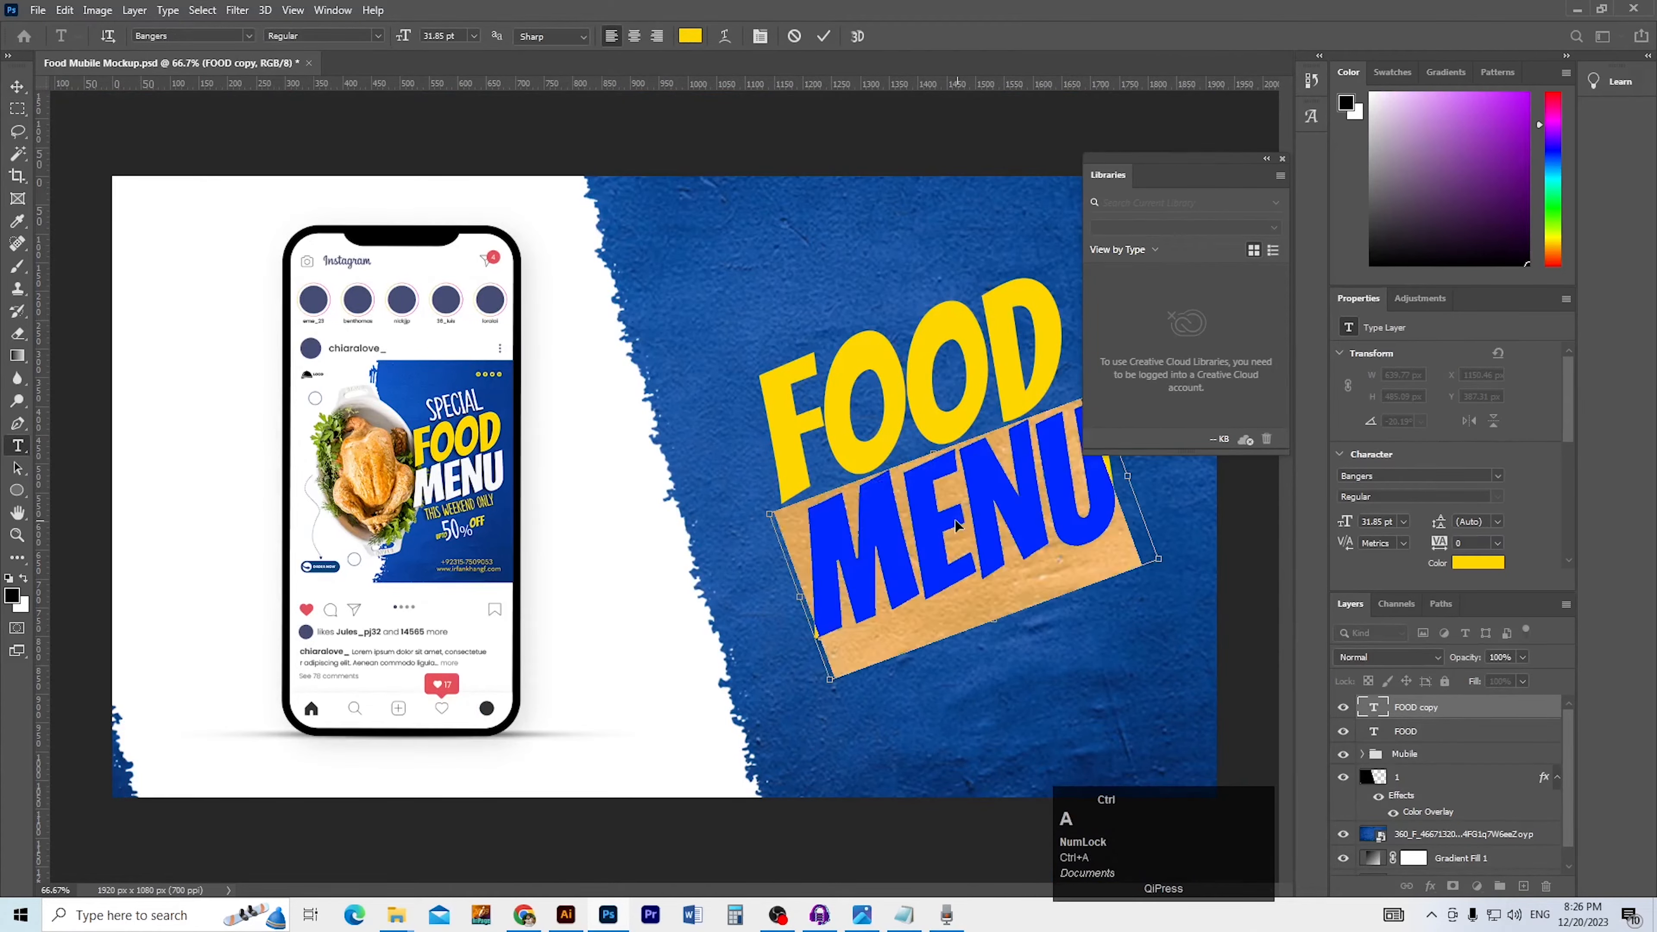
{"action": "left_click", "coordinate": [1479, 562]}
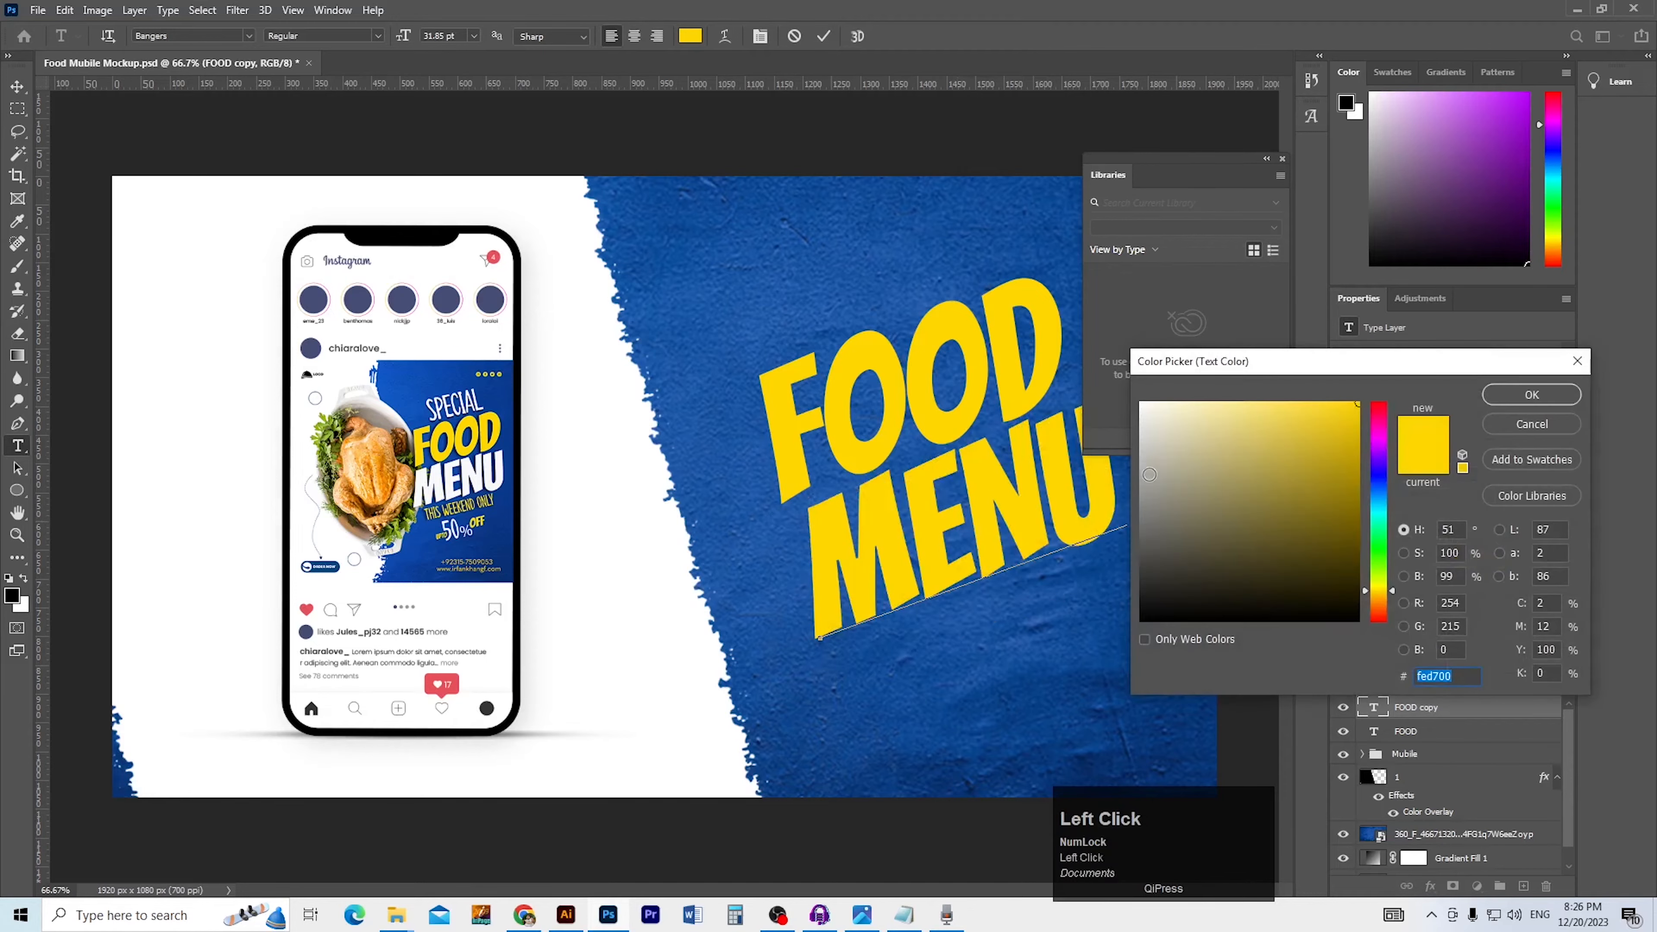
{"action": "left_click_drag", "start_coordinate": [1177, 459], "coordinate": [1140, 402]}
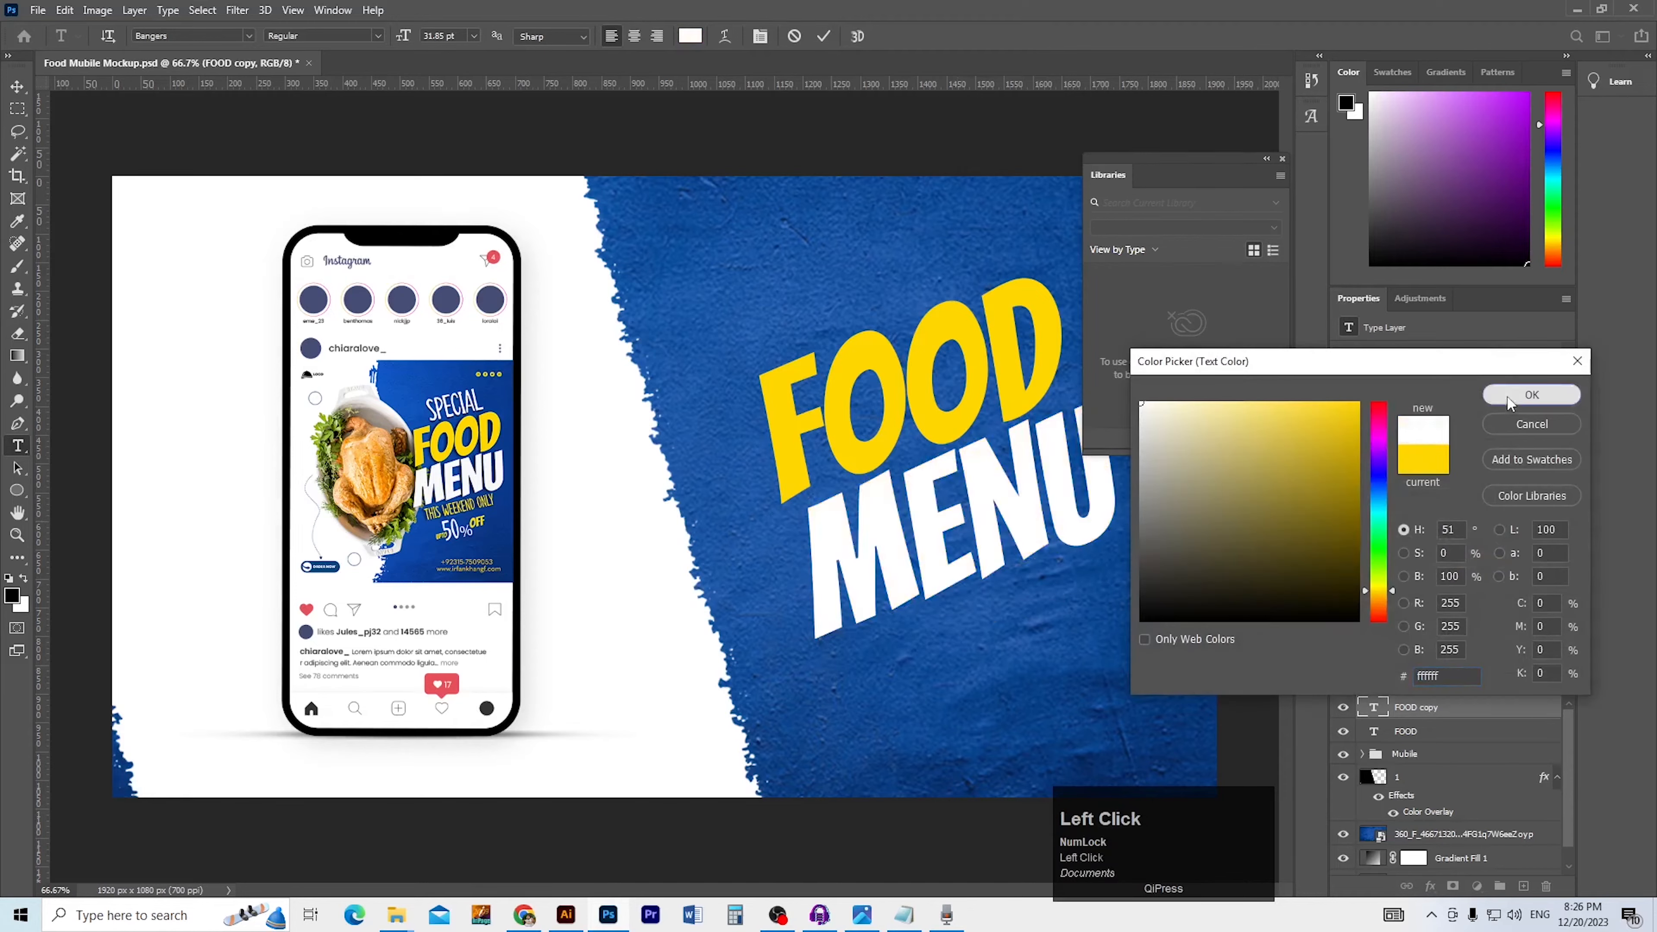
{"action": "left_click", "coordinate": [1531, 394]}
{"action": "left_click", "coordinate": [17, 86]}
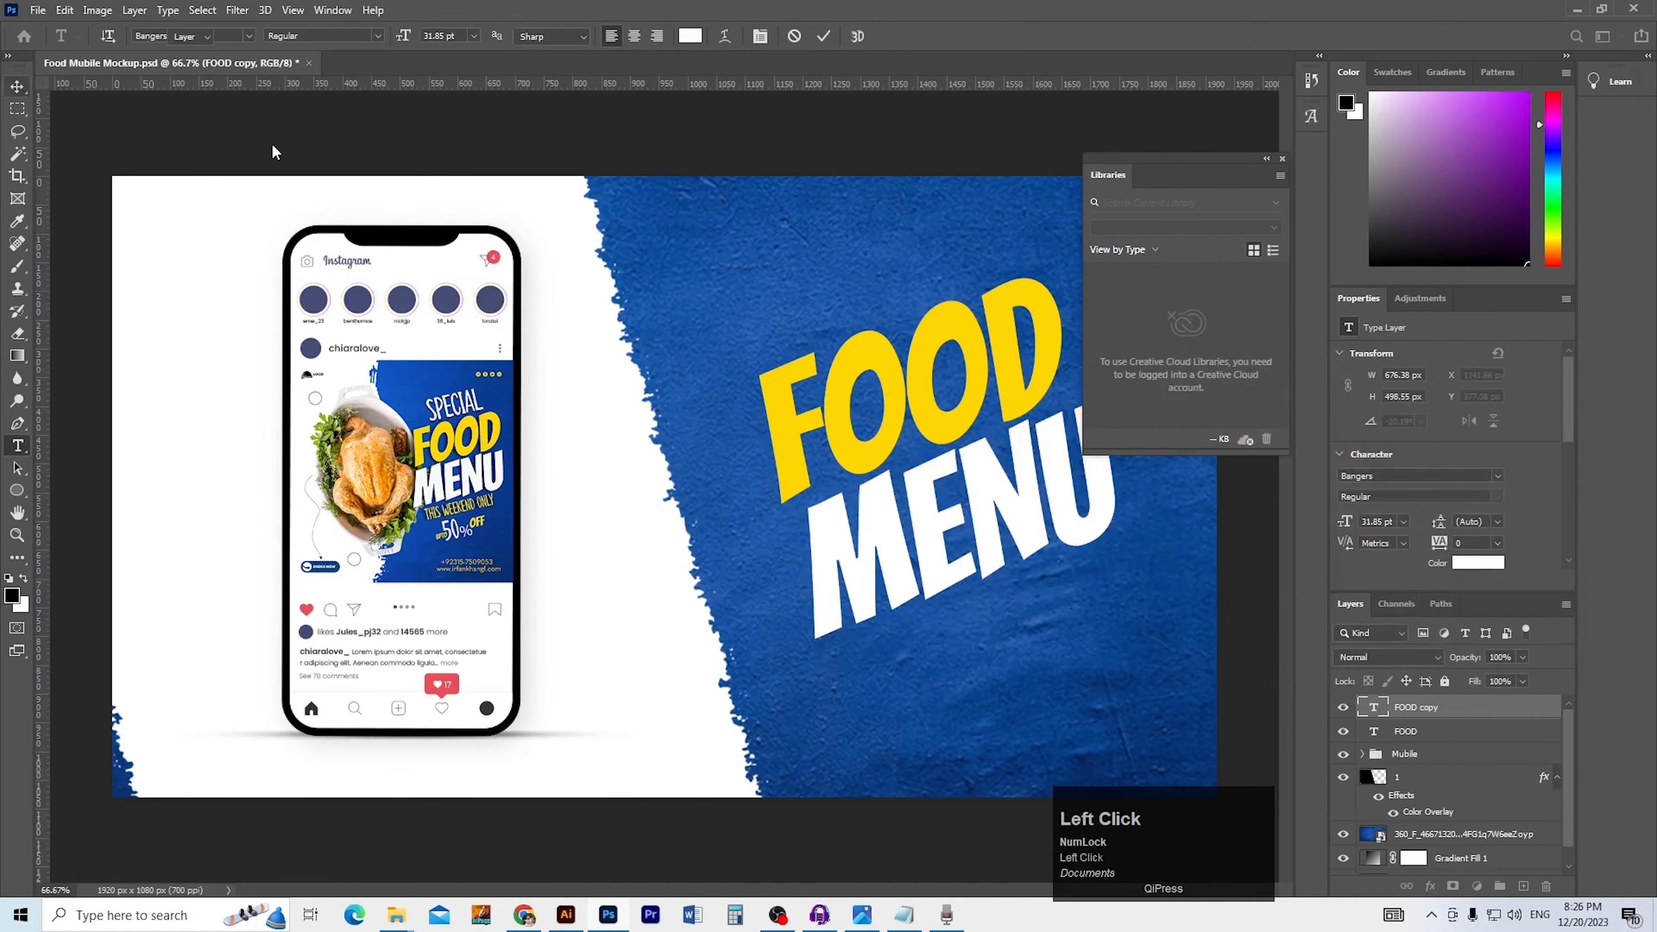
Move the FOOD and MENU texts together slightly up and left on the blue area
{"action": "left_click_drag", "start_coordinate": [861, 461], "coordinate": [819, 364]}
{"action": "key", "text": "ctrl+z"}
{"action": "left_click", "coordinate": [833, 394]}
{"action": "left_click_drag", "start_coordinate": [880, 500], "coordinate": [859, 480]}
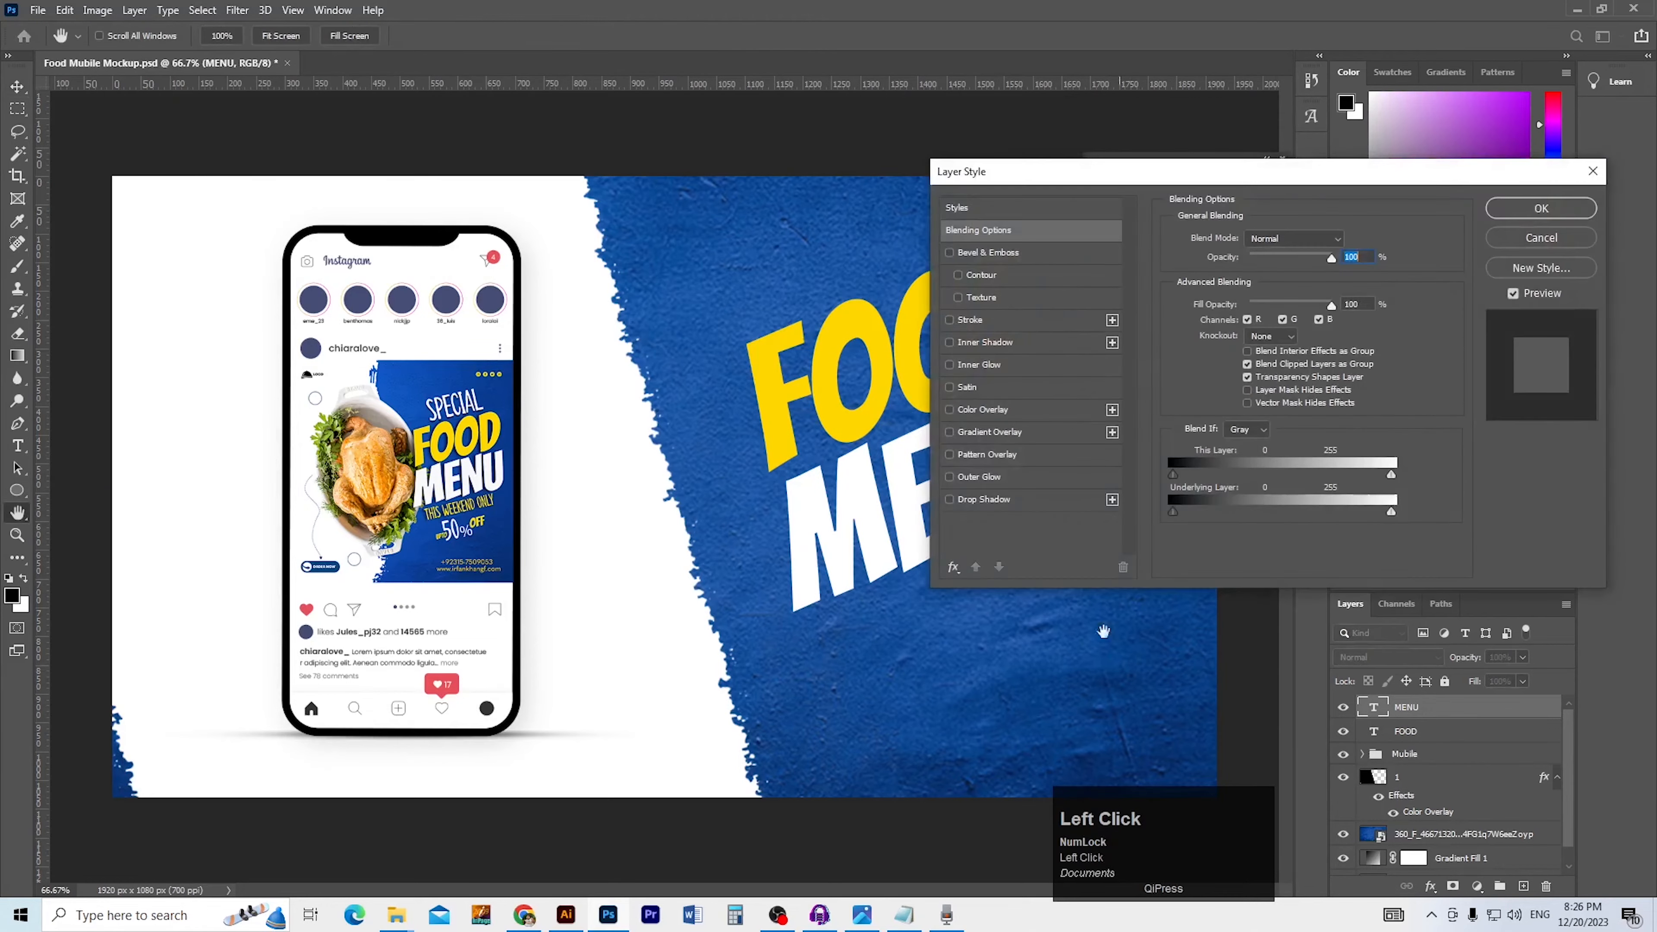
Add a drop shadow to the MENU text at a 45° angle with a distance of 22 px
{"action": "left_click", "coordinate": [1011, 504]}
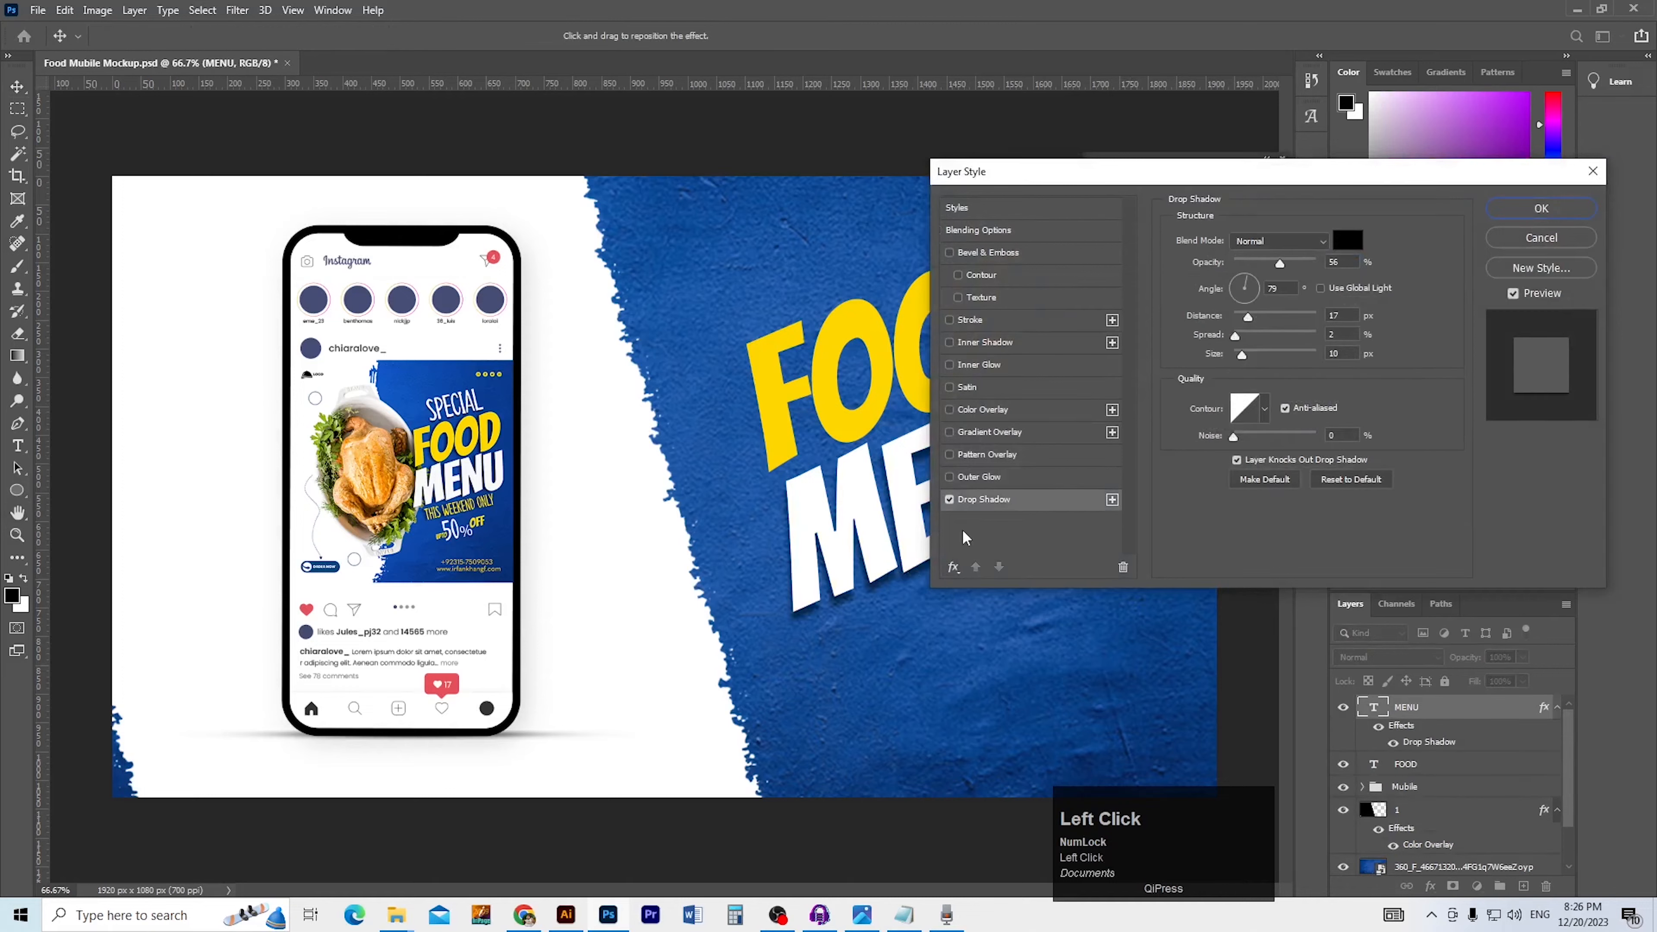
{"action": "left_click_drag", "start_coordinate": [895, 597], "coordinate": [876, 593]}
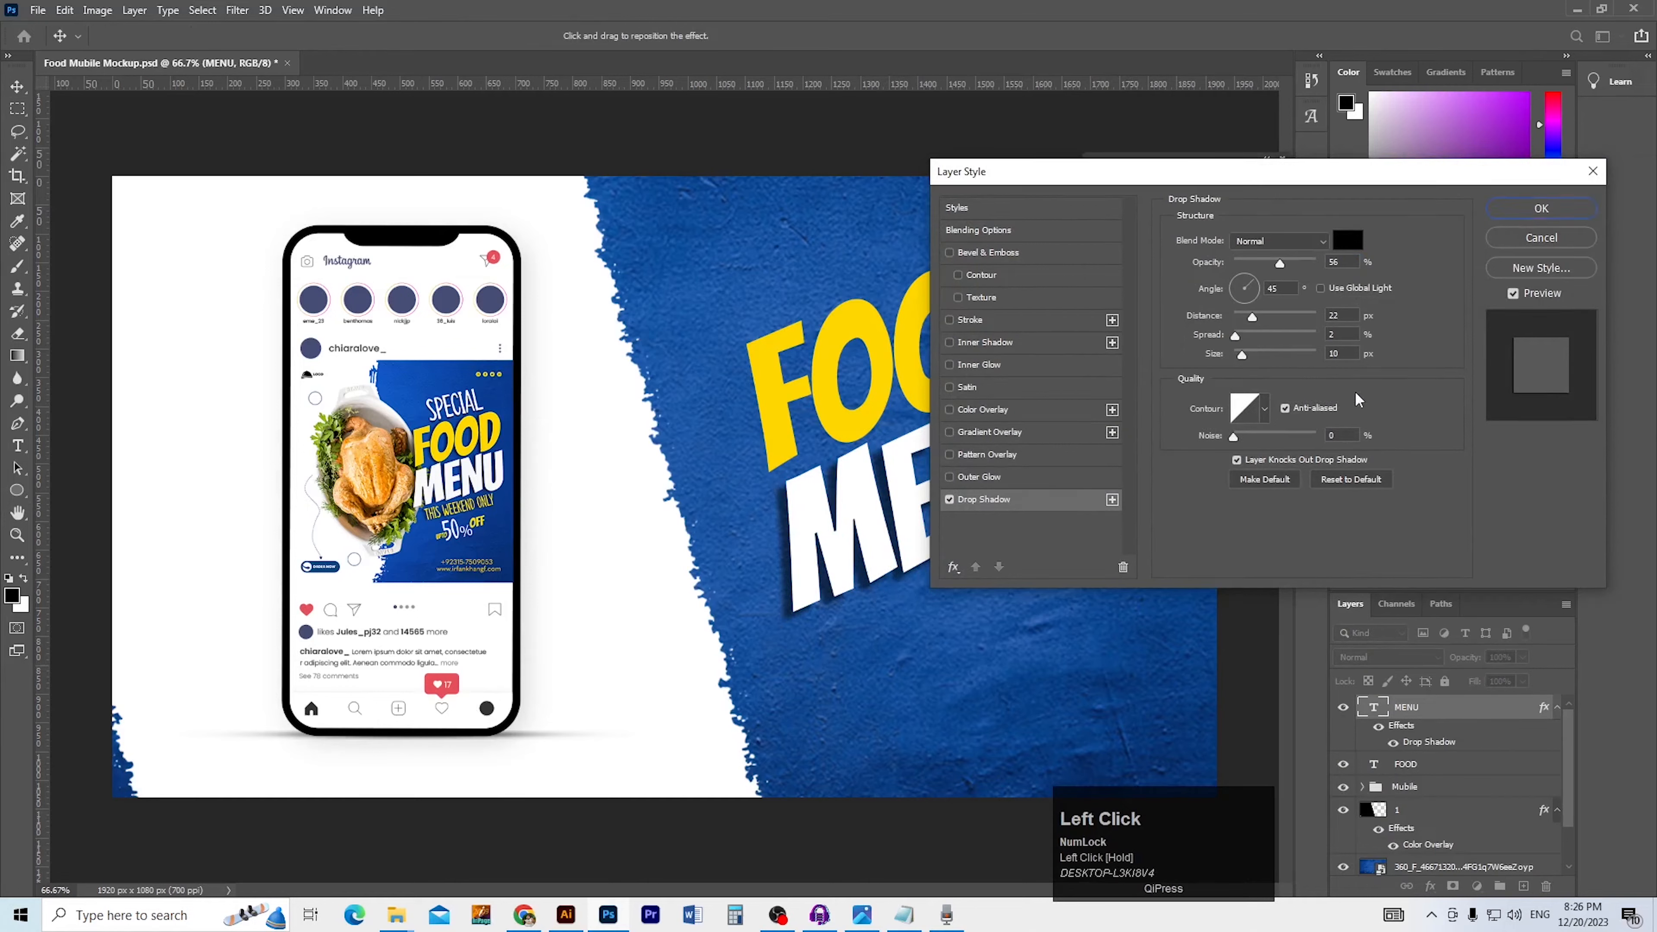
{"action": "left_click", "coordinate": [1530, 214]}
Copy the MENU text's layer style onto the FOOD text and save the document
{"action": "right_click", "coordinate": [1425, 701]}
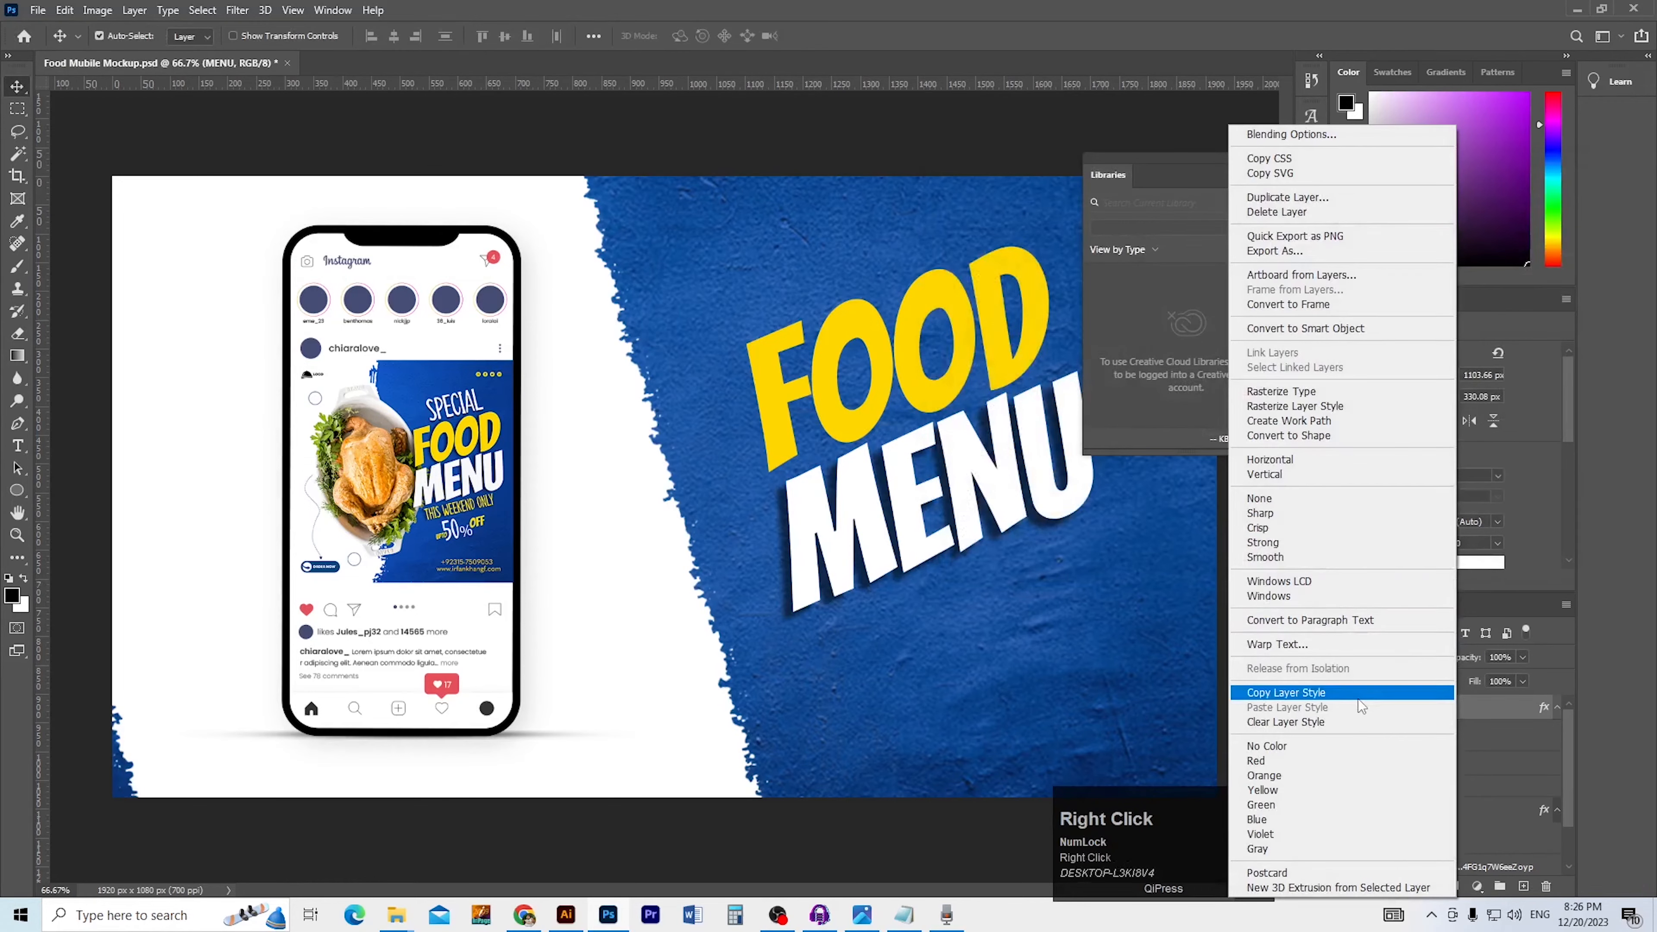
{"action": "left_click", "coordinate": [1358, 697]}
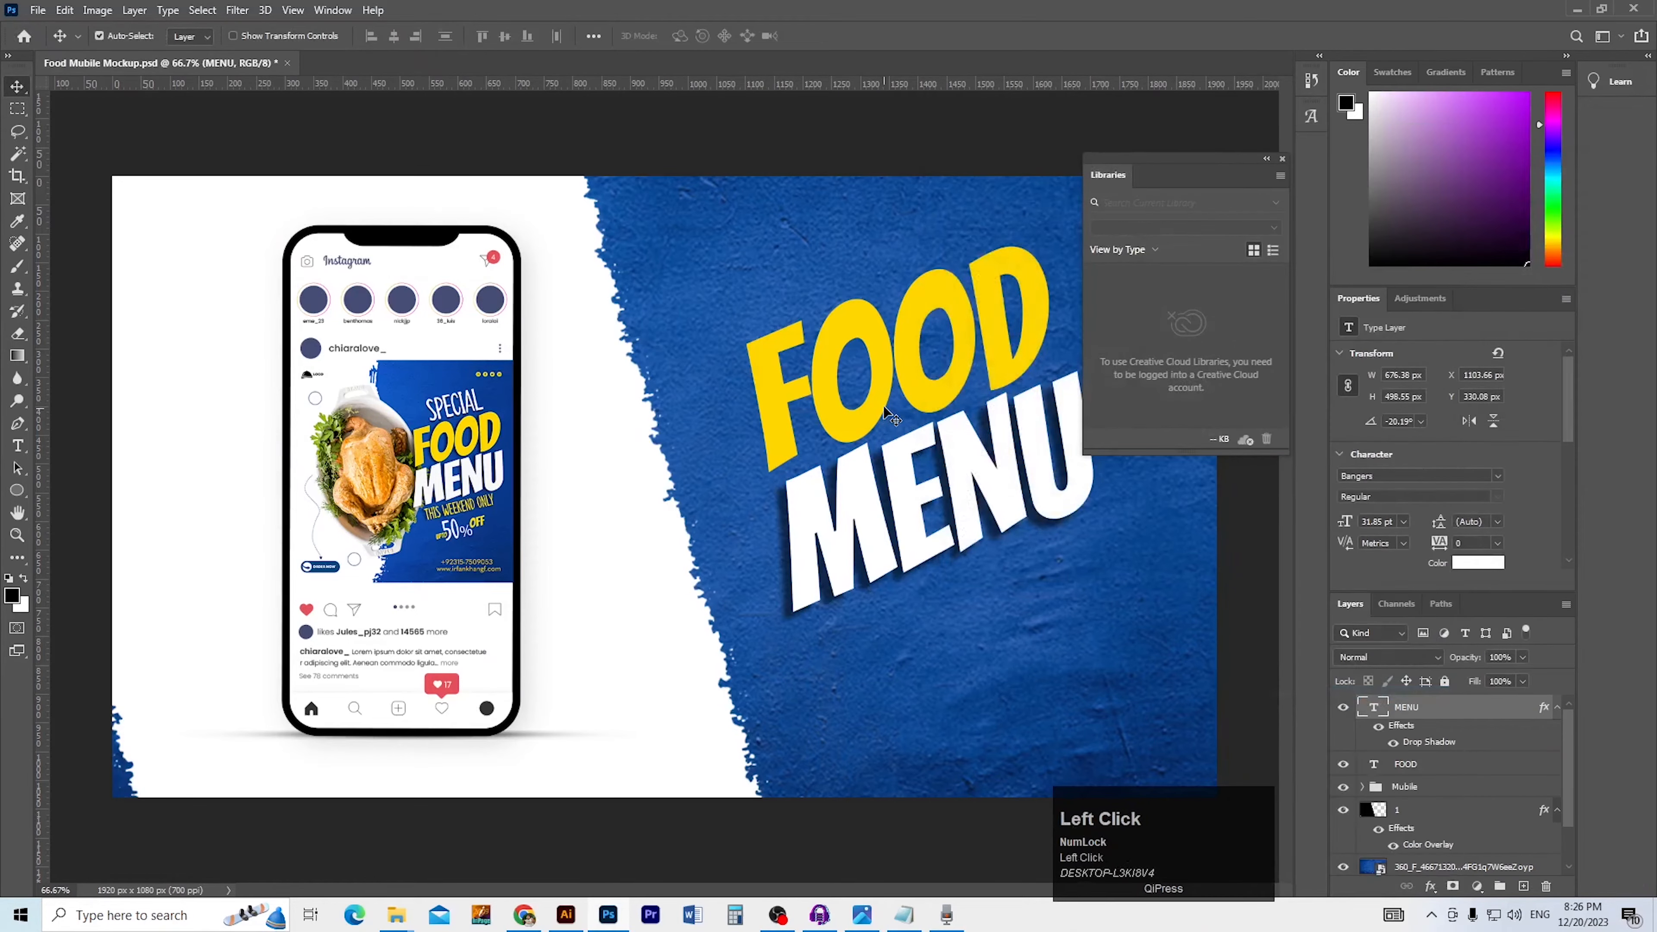
{"action": "left_click", "coordinate": [1440, 770]}
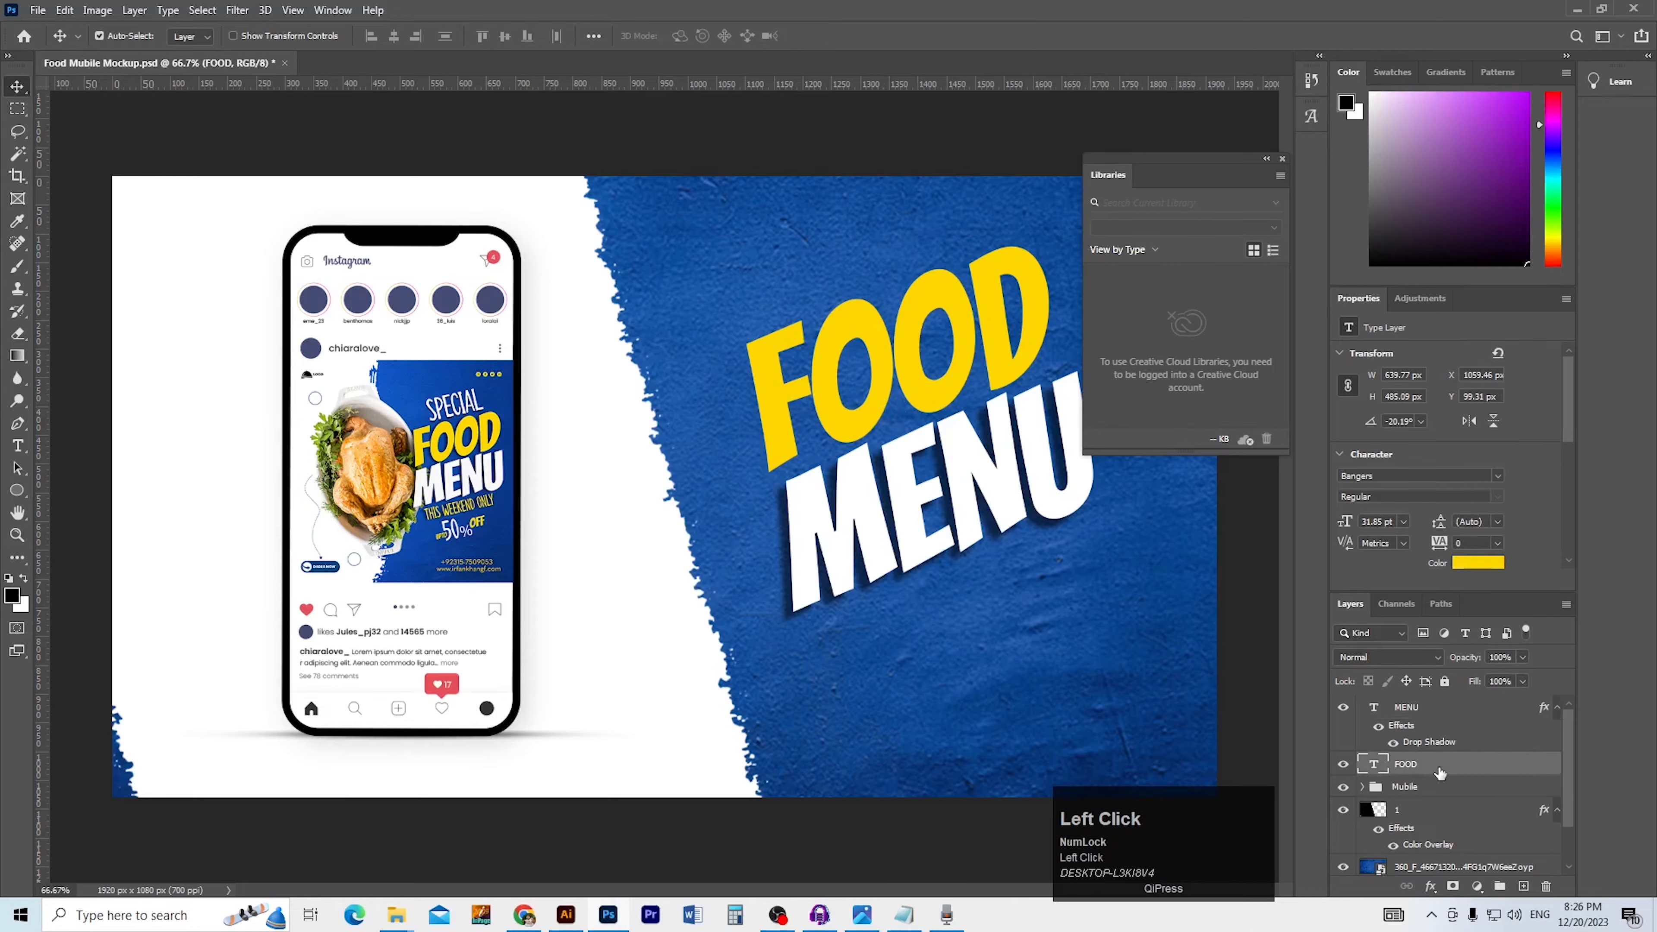
{"action": "right_click", "coordinate": [1439, 772]}
{"action": "left_click", "coordinate": [1328, 705]}
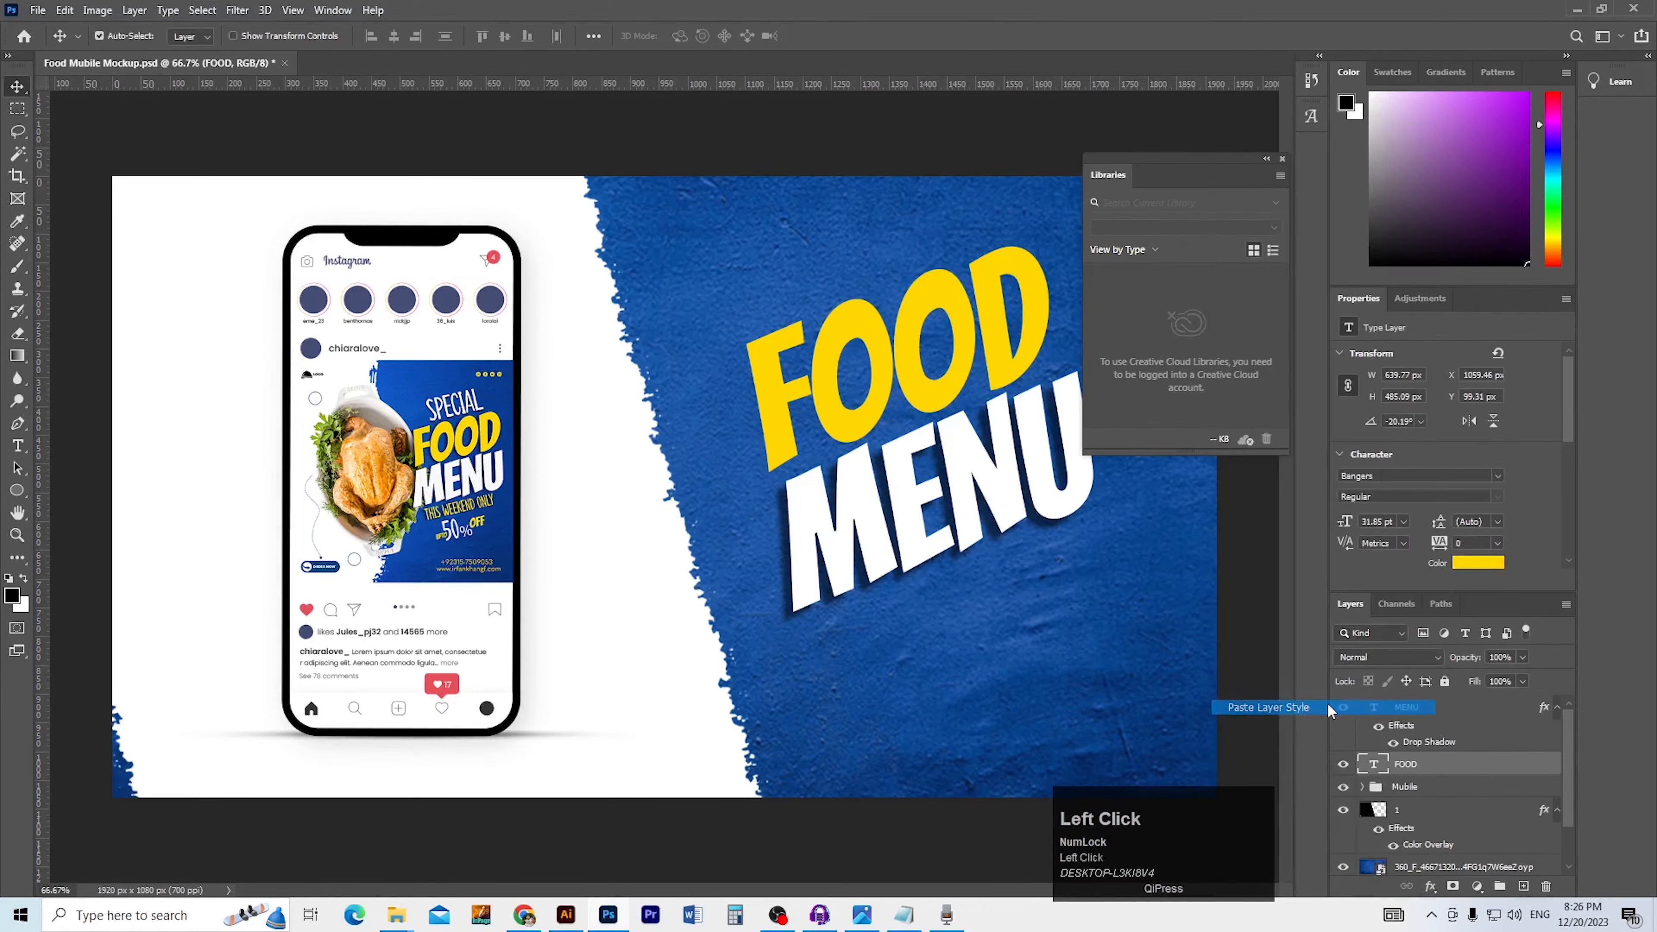
{"action": "left_click_drag", "start_coordinate": [924, 608], "coordinate": [830, 582]}
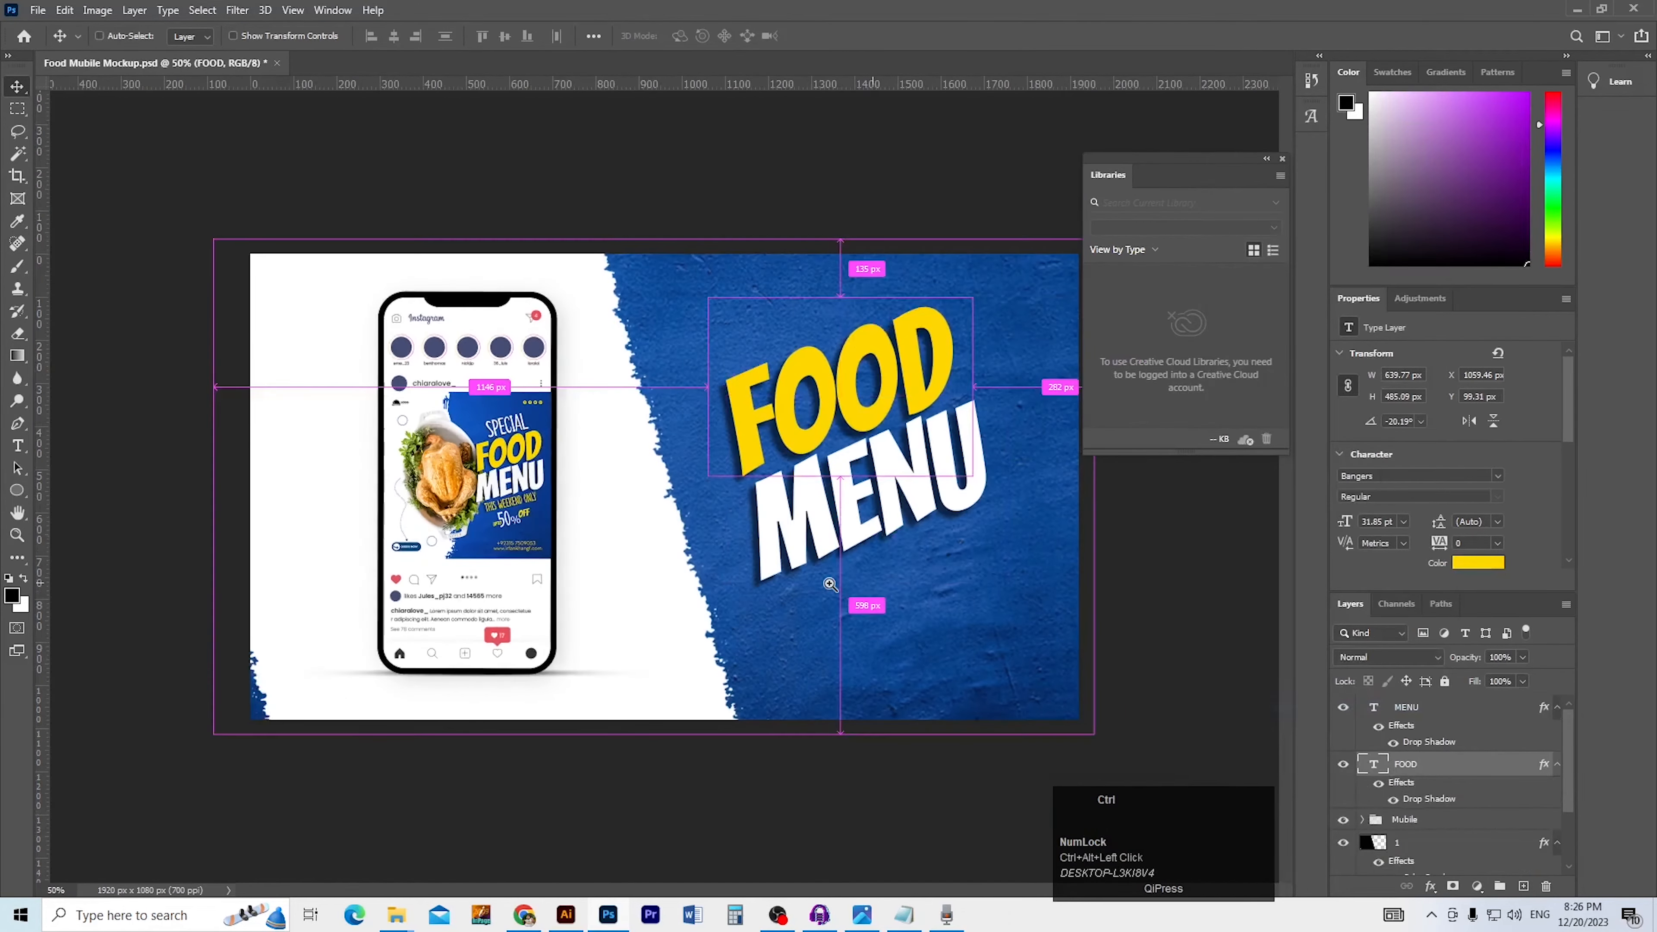
{"action": "left_click", "coordinate": [834, 625], "text": "ctrl"}
{"action": "key", "text": "ctrl+s"}
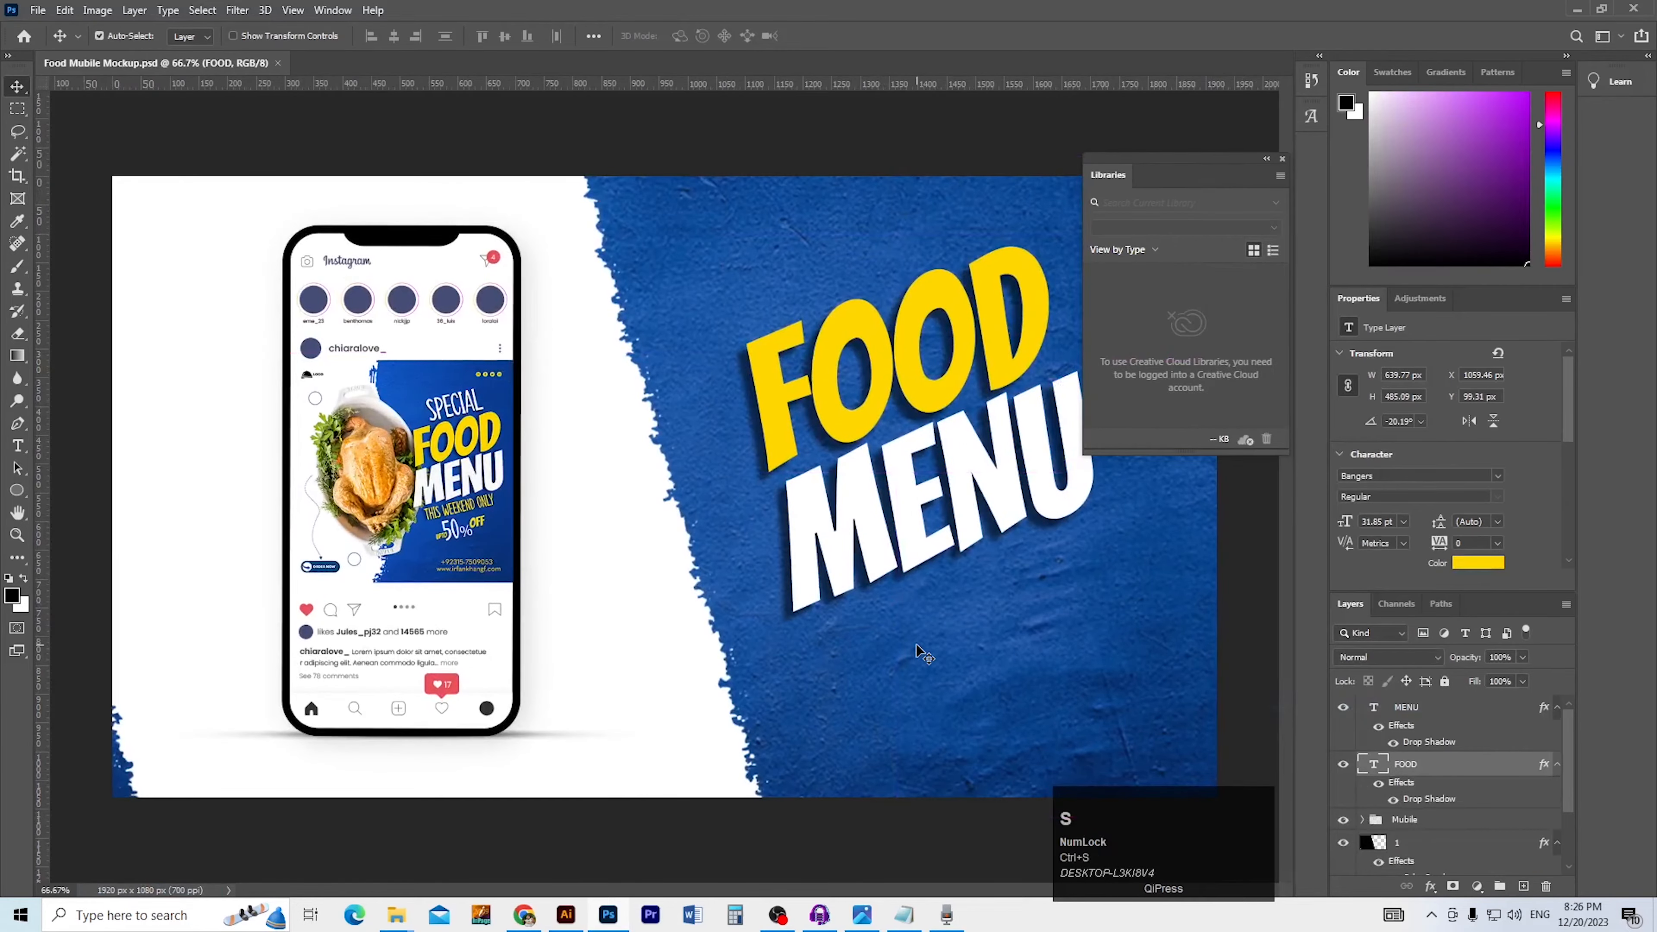
Check the wording notes in Notepad and place a duplicate of the MENU text directly below the original in Photoshop
{"action": "left_click", "coordinate": [904, 659], "text": "ctrl"}
{"action": "left_click_drag", "start_coordinate": [914, 666], "coordinate": [848, 601]}
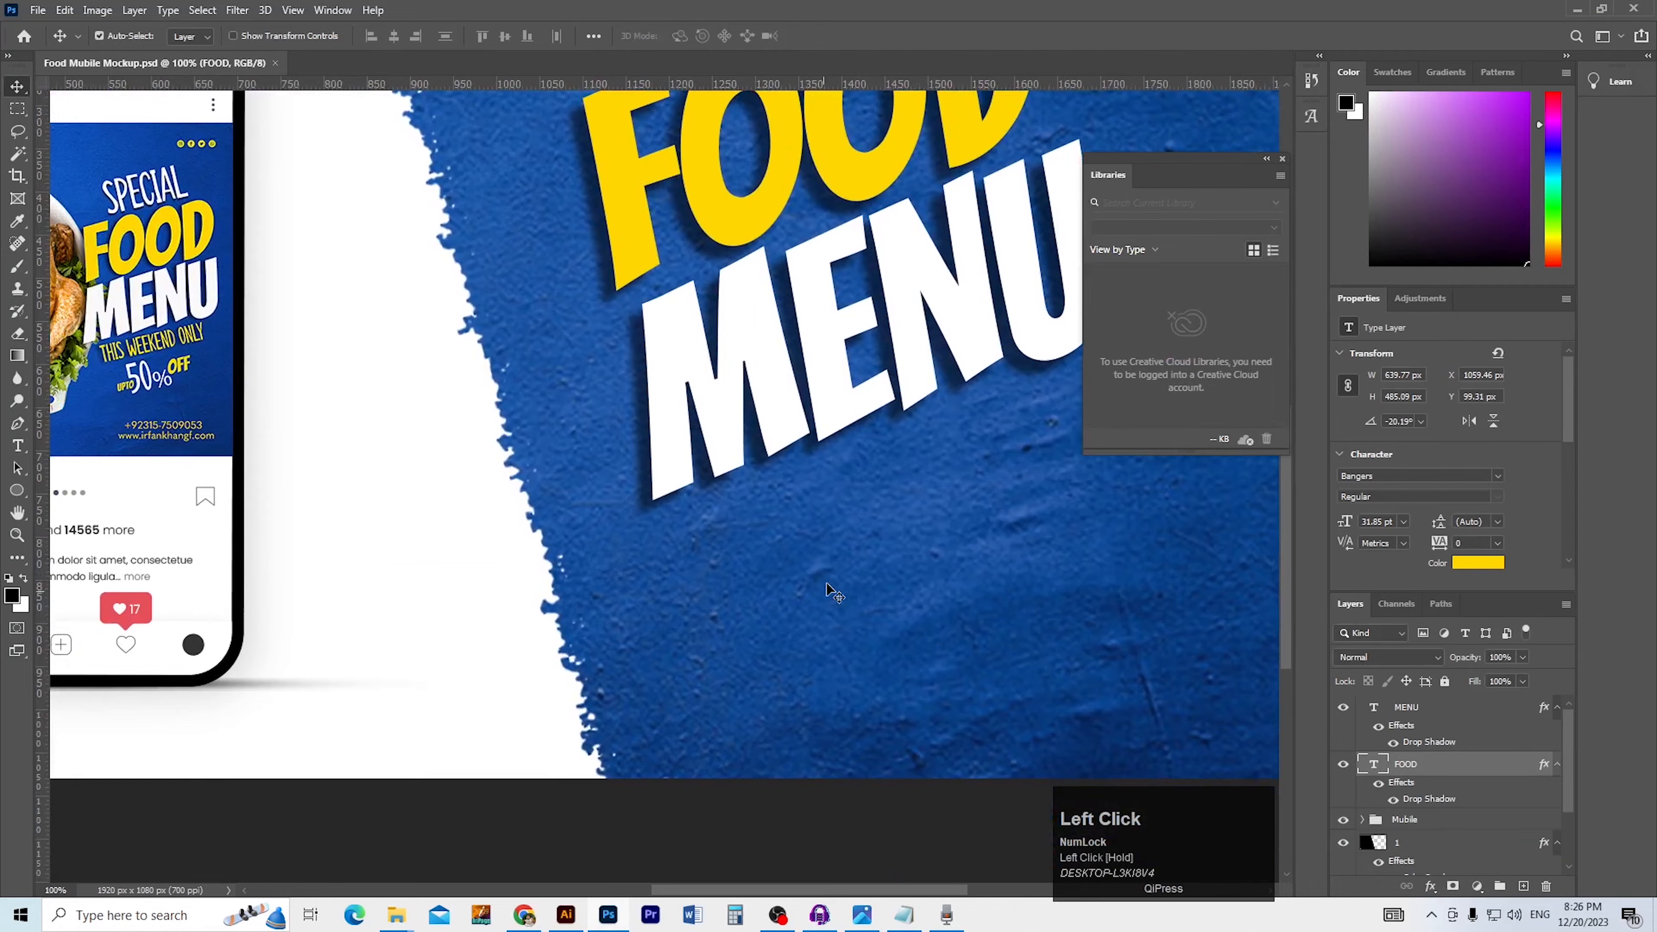
{"action": "key", "text": "alt"}
{"action": "key", "text": "alt+Tab"}
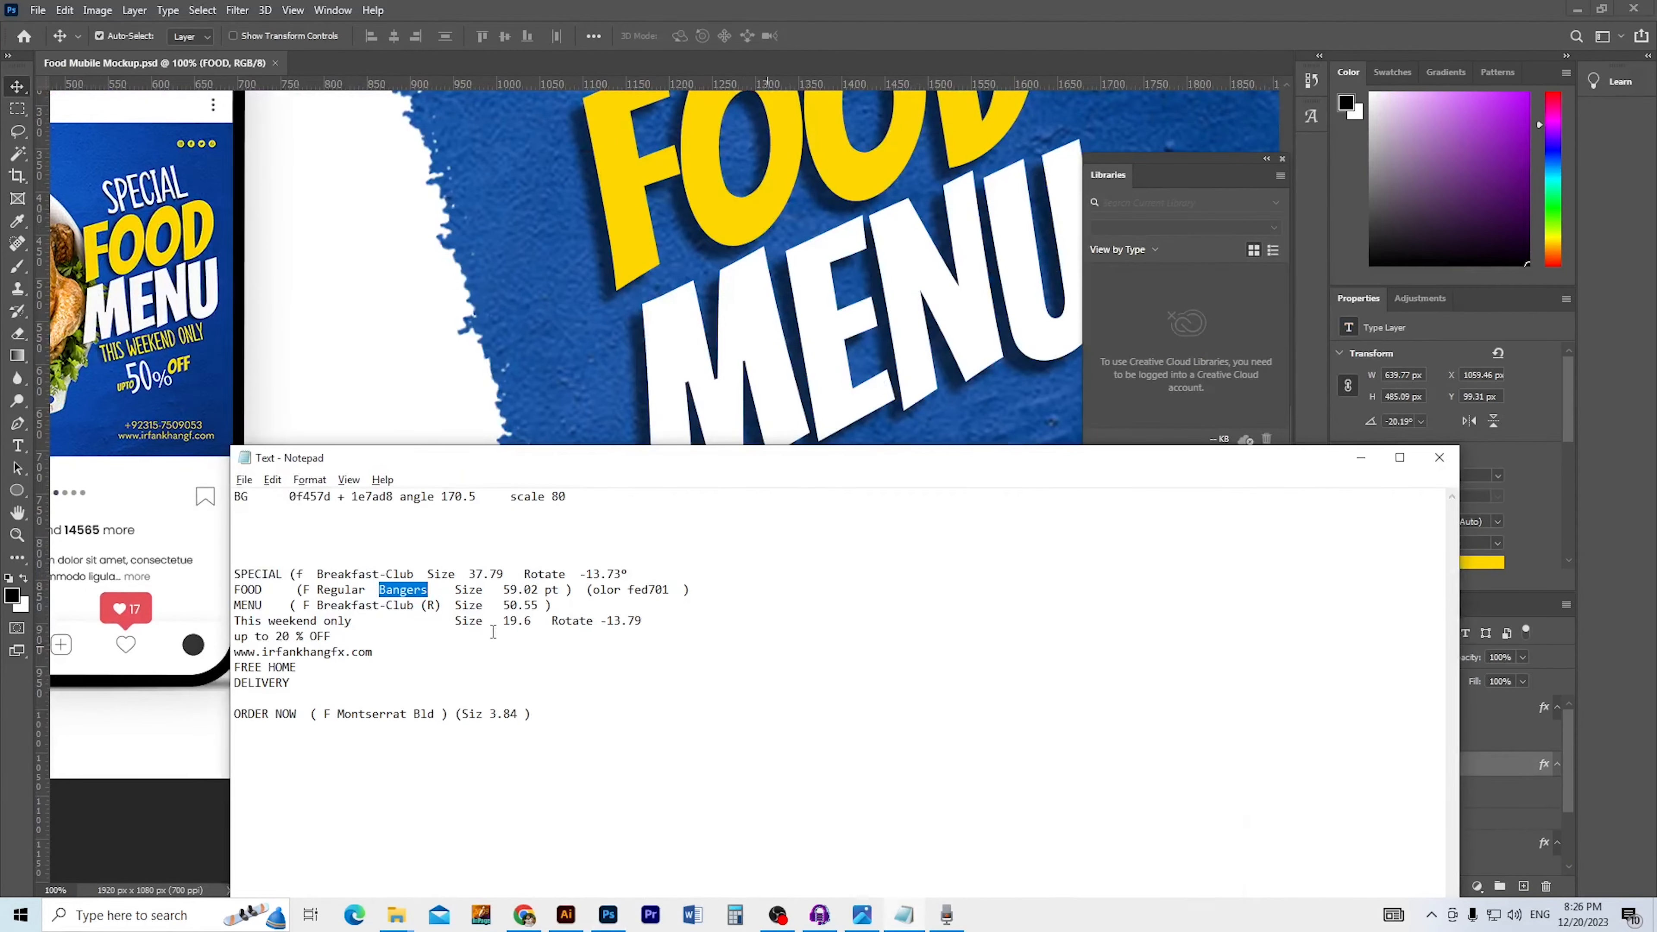
{"action": "left_click", "coordinate": [352, 620]}
{"action": "key", "text": "alt+Tab"}
{"action": "left_click_drag", "start_coordinate": [779, 444], "coordinate": [797, 624]}
Change the wording of the lower MENU copy to Thambnail
{"action": "key", "text": "t"}
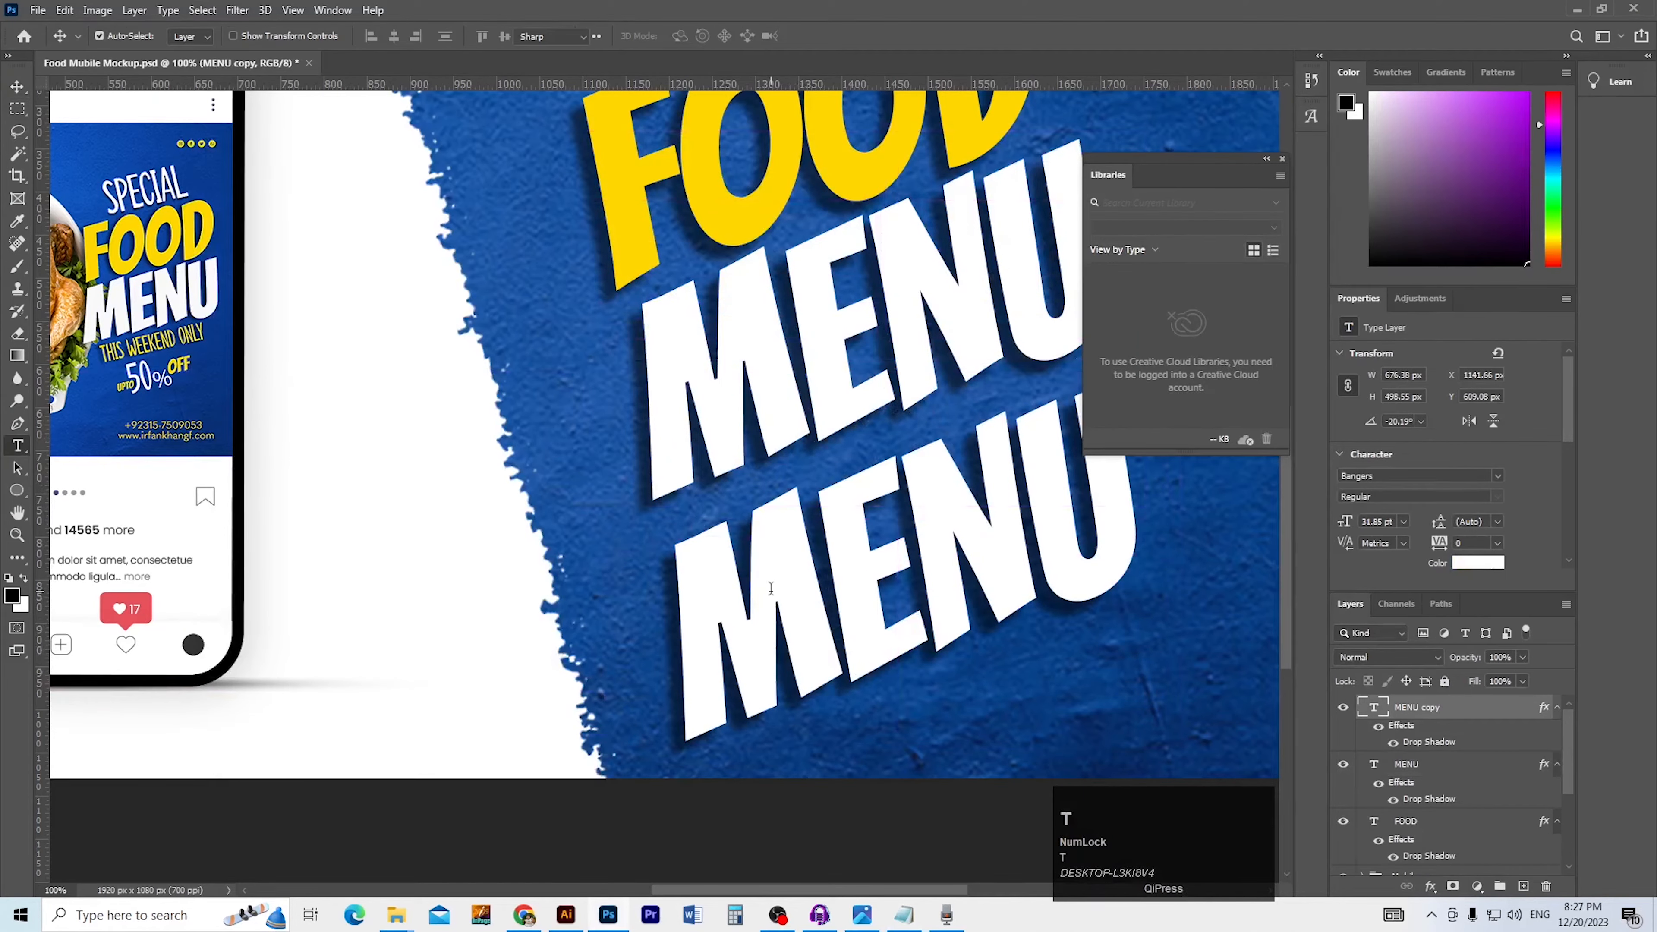
{"action": "double_click", "coordinate": [770, 587]}
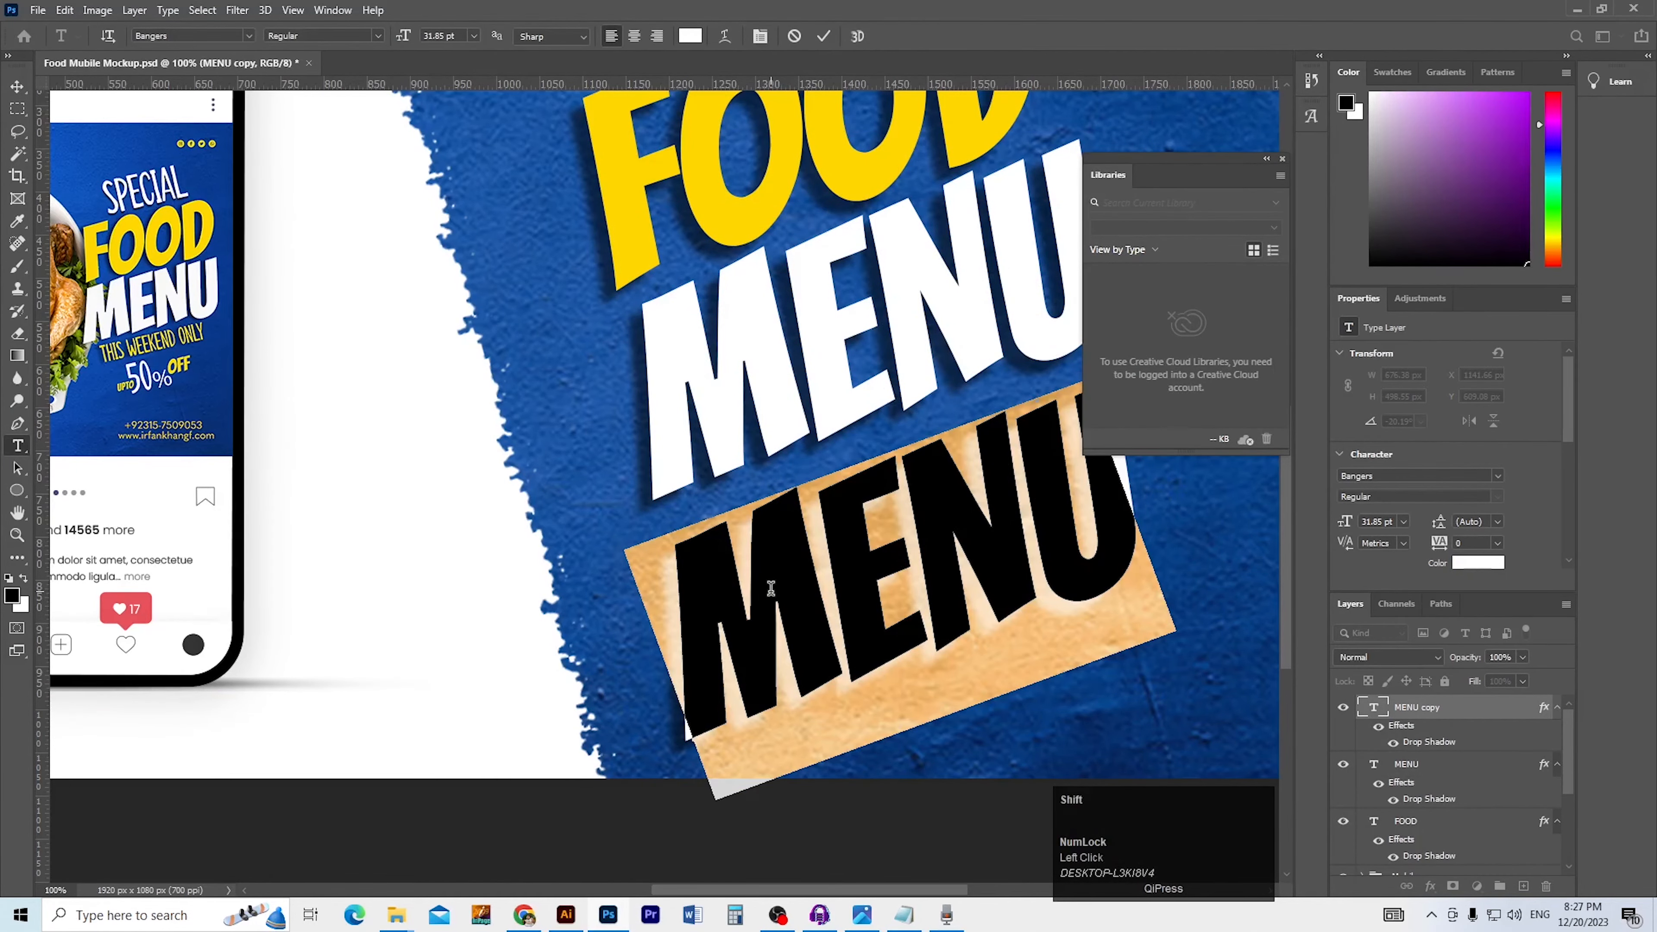
{"action": "type", "text": "THA"}
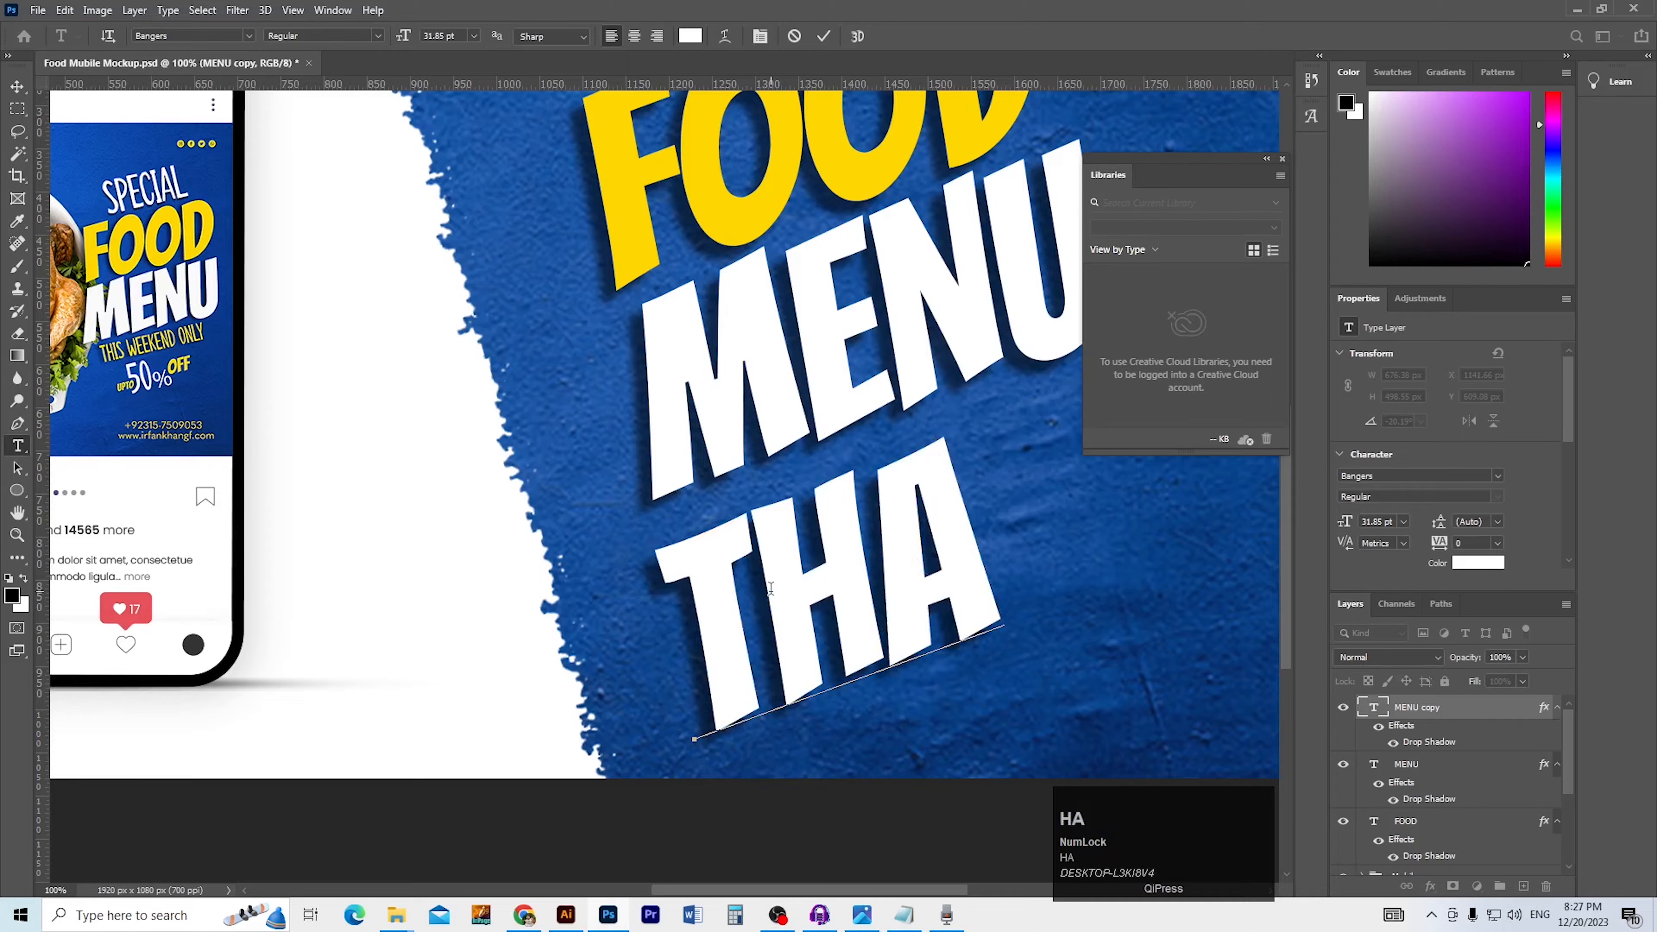
{"action": "type", "text": "MB"}
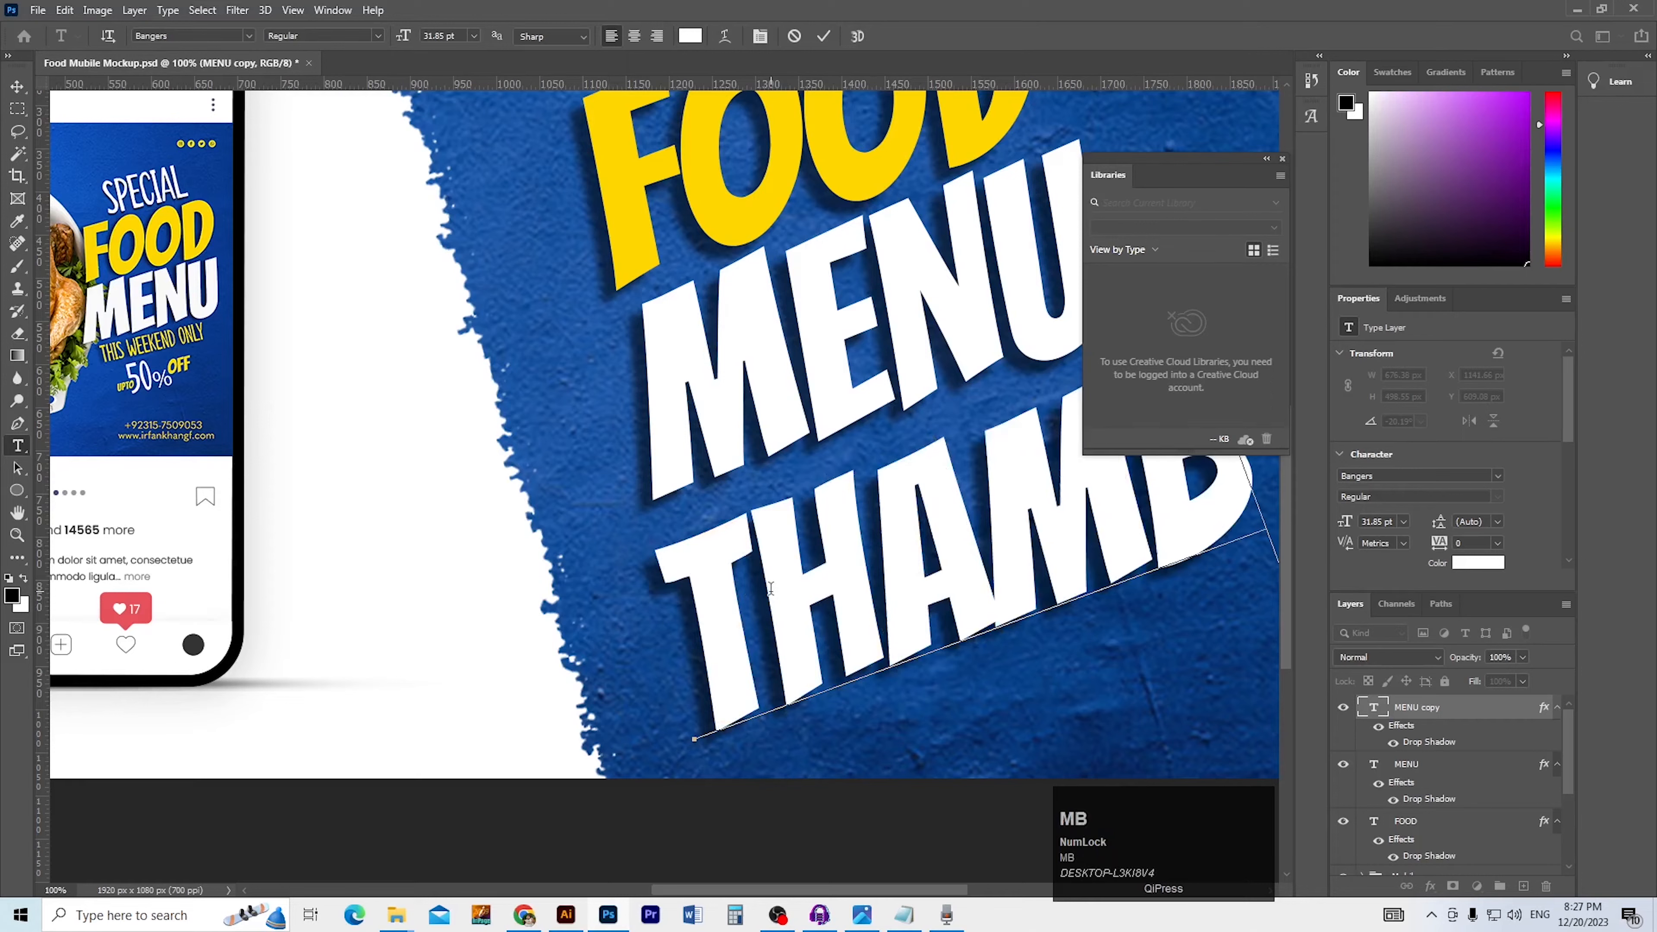
Set the font of the whole Thambnail text to Breakfast-Club Regular, checking the font name in the Notepad notes
{"action": "key", "text": "ctrl+a"}
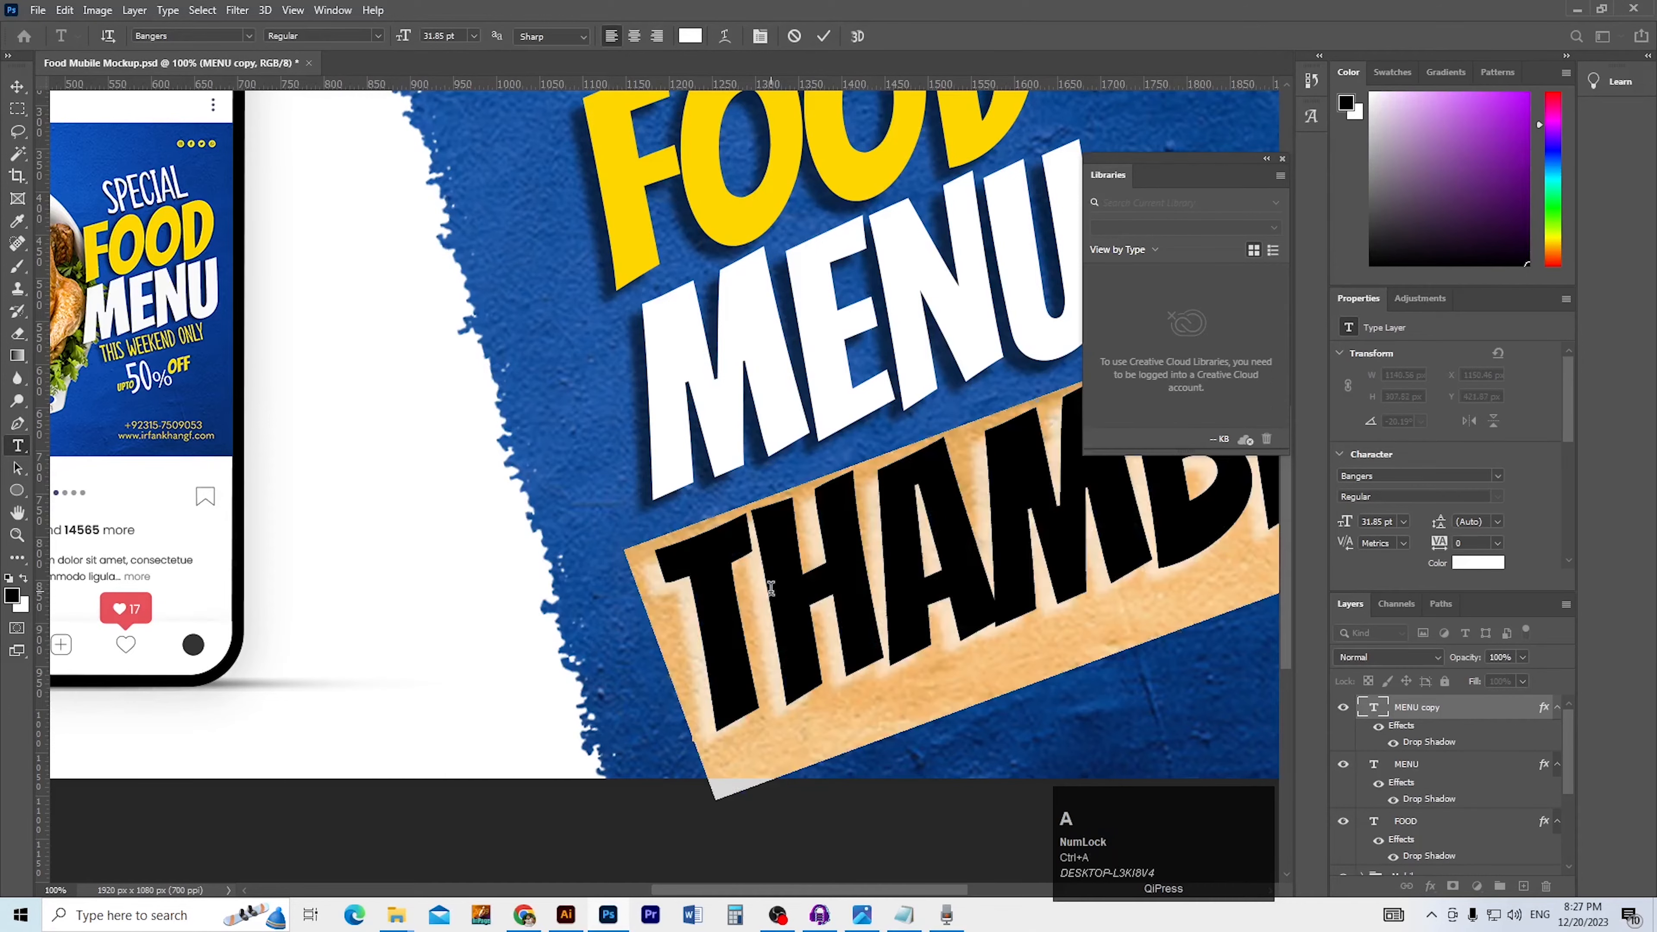
{"action": "left_click", "coordinate": [1410, 477]}
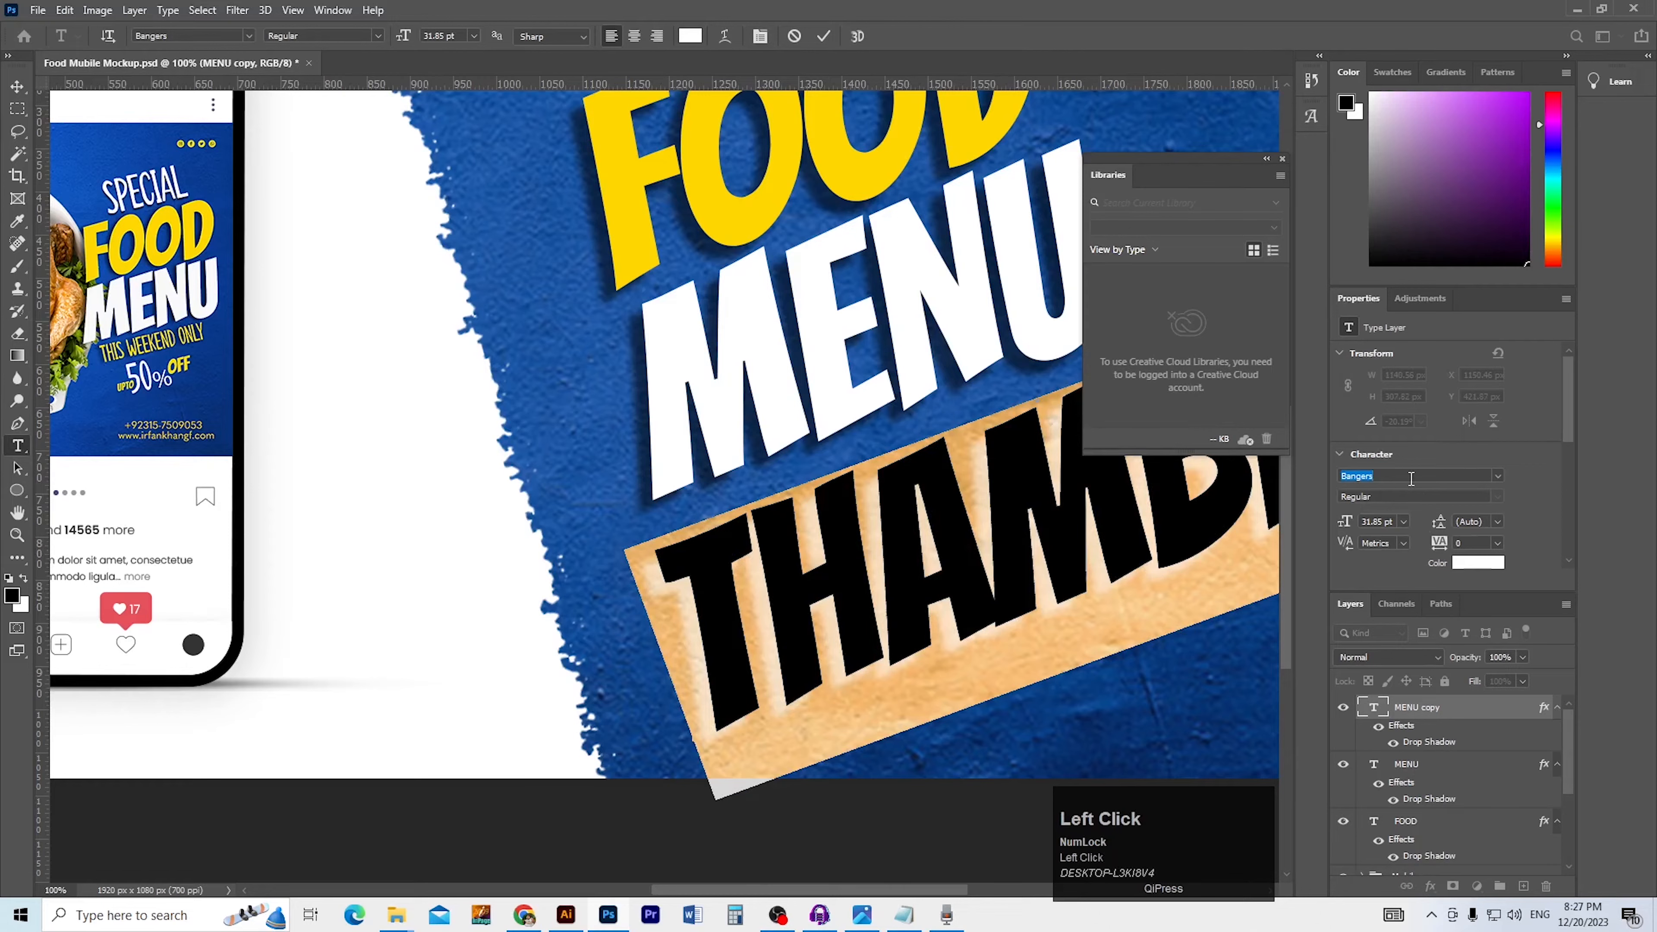
{"action": "type", "text": "bre"}
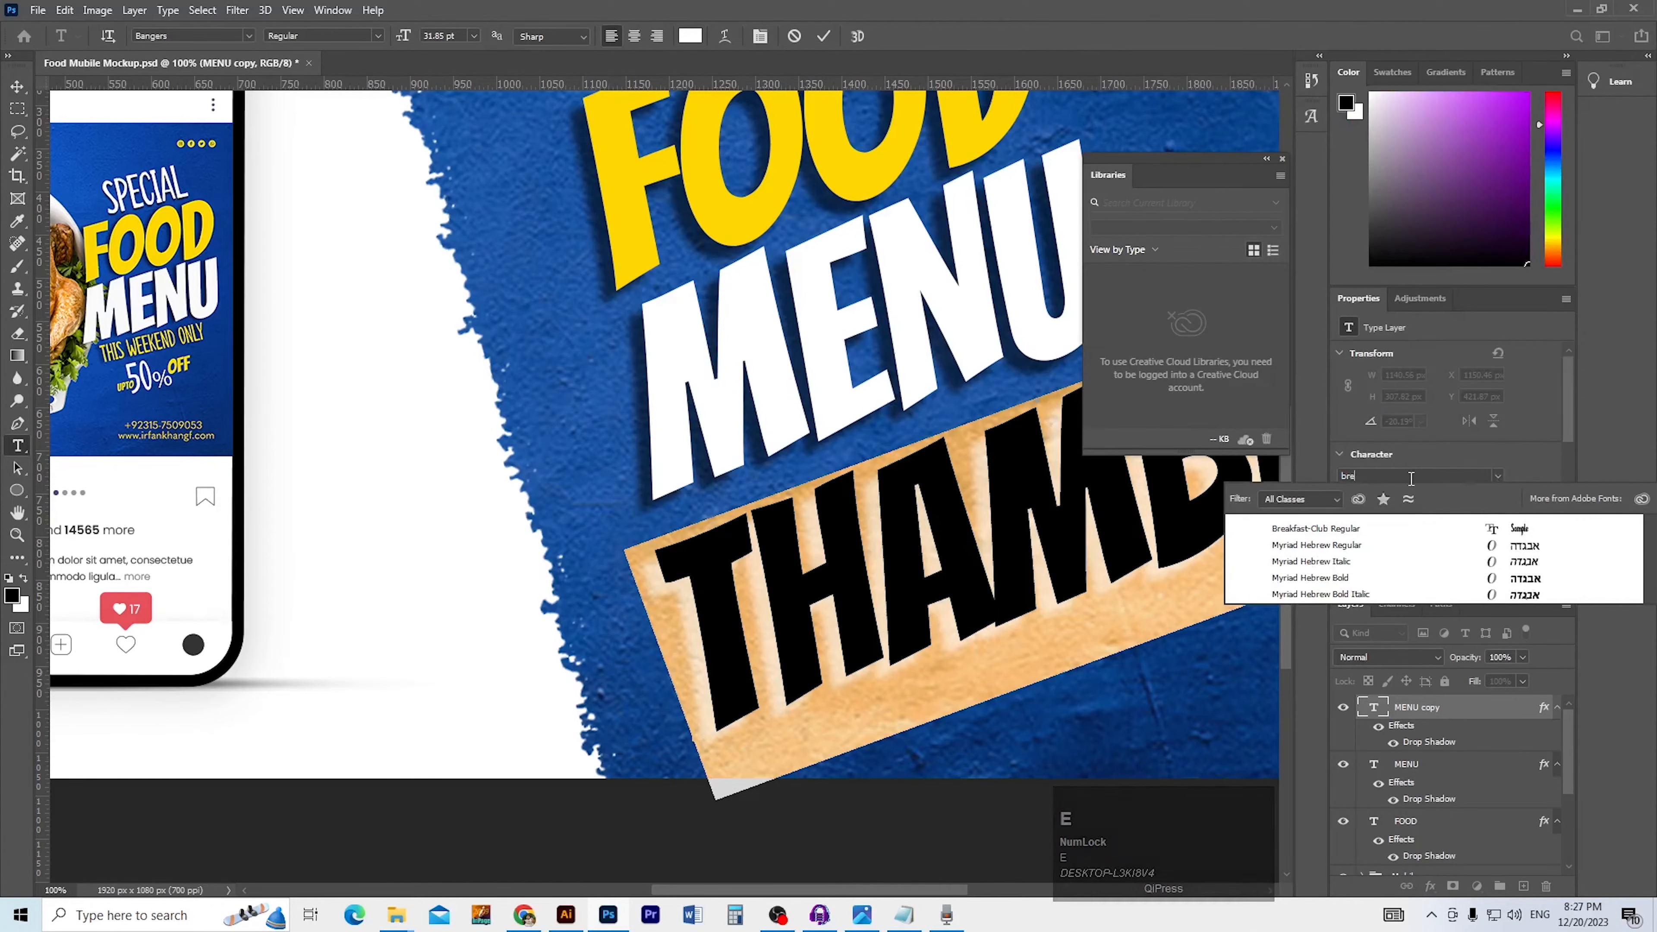
{"action": "key", "text": "BackSpace"}
{"action": "type", "text": "ak"}
{"action": "key", "text": "alt+Tab"}
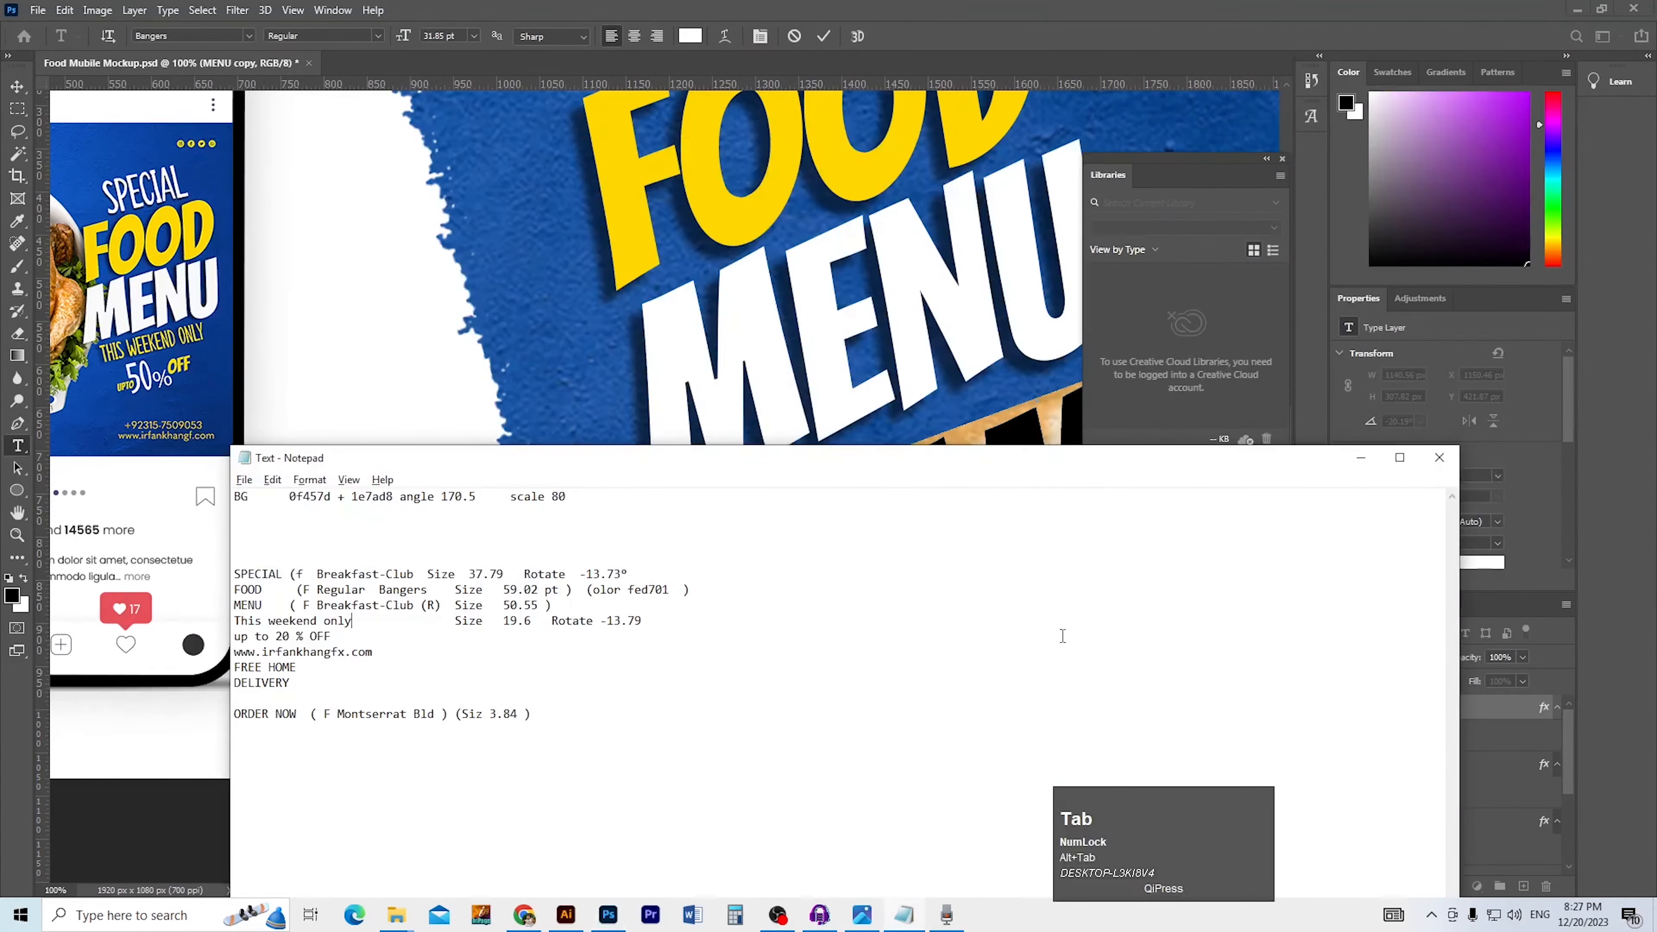
{"action": "left_click_drag", "start_coordinate": [317, 607], "coordinate": [377, 608]}
{"action": "key", "text": "ctrl+c"}
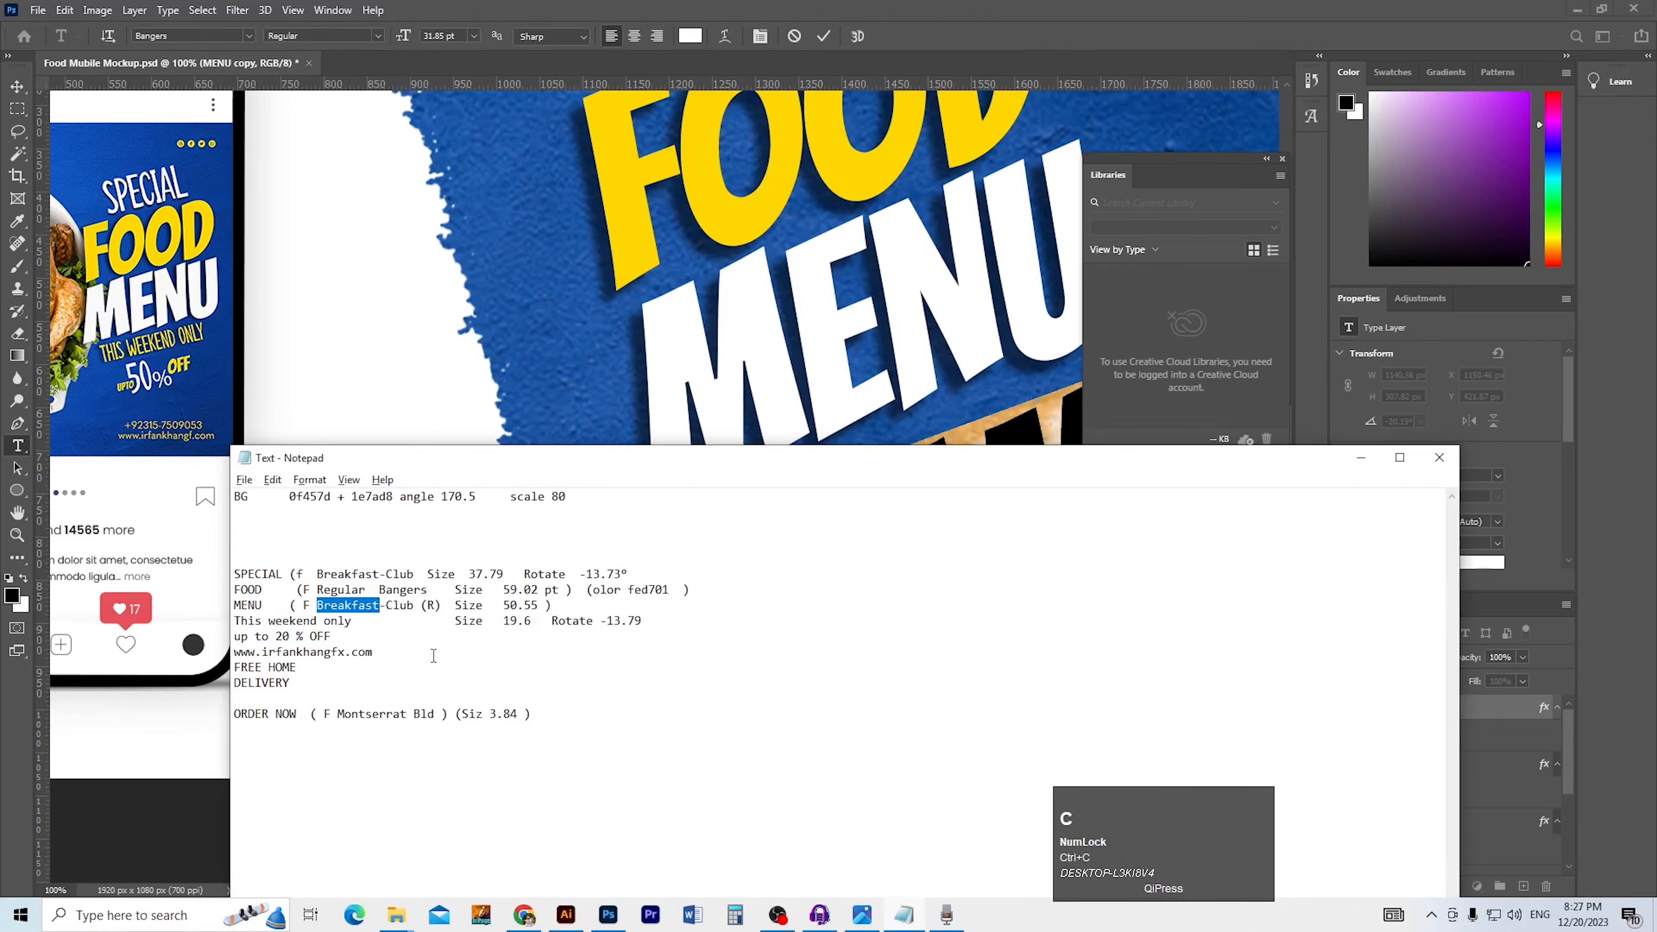
{"action": "key", "text": "alt+Tab"}
{"action": "left_click", "coordinate": [1381, 476]}
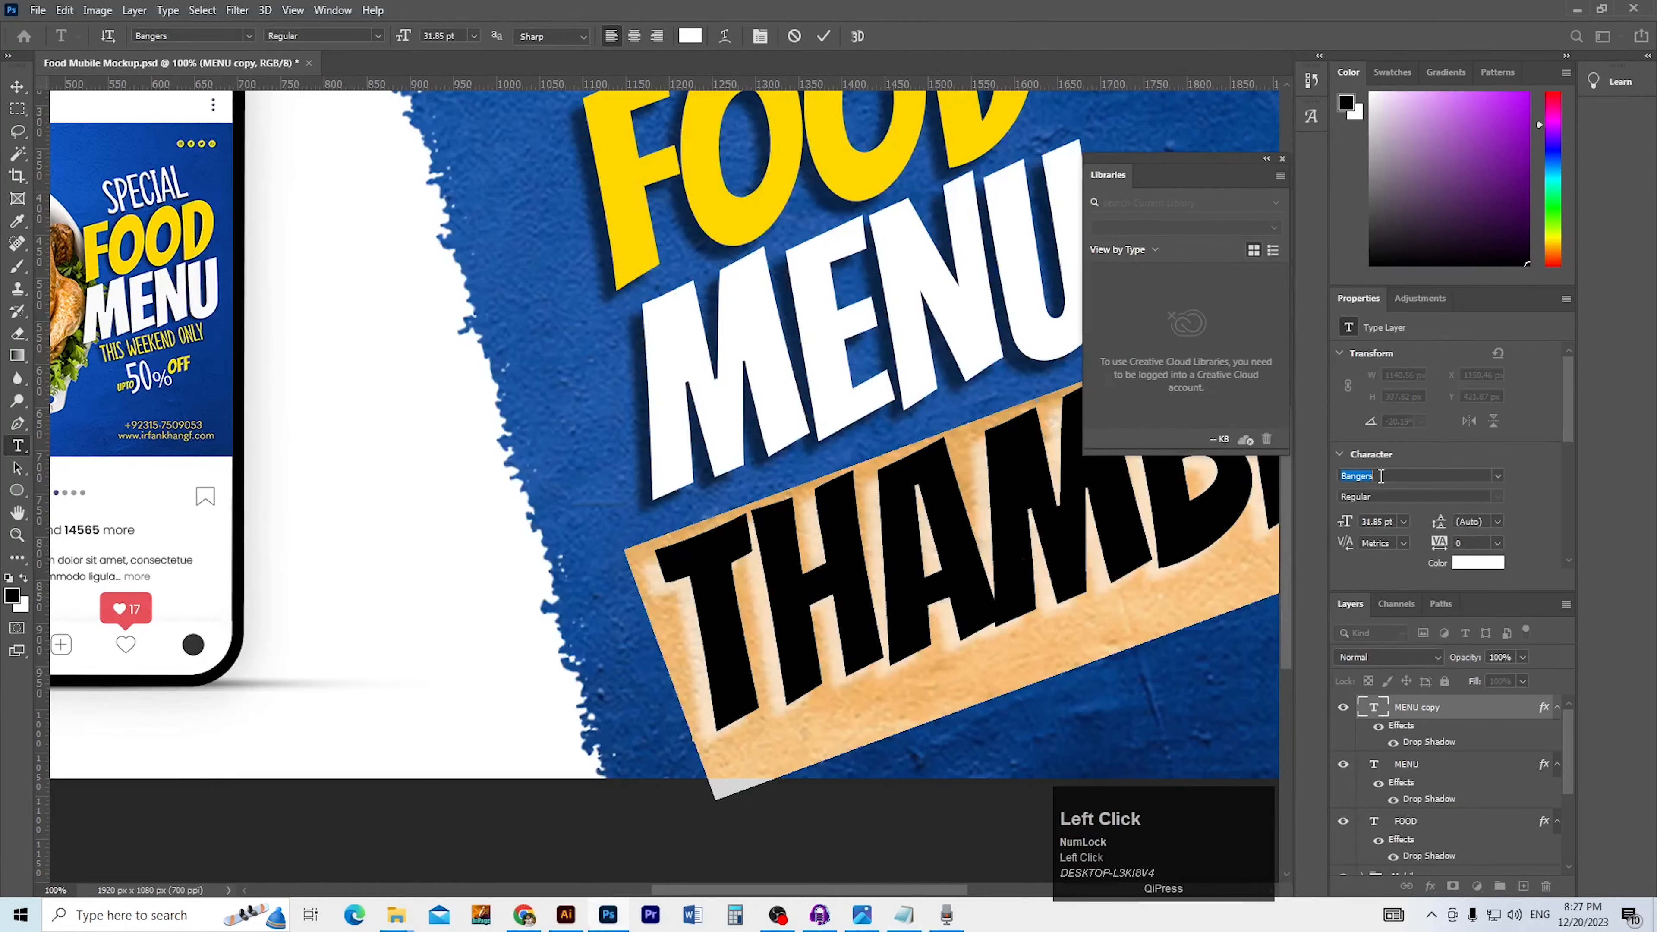
{"action": "type", "text": "bre"}
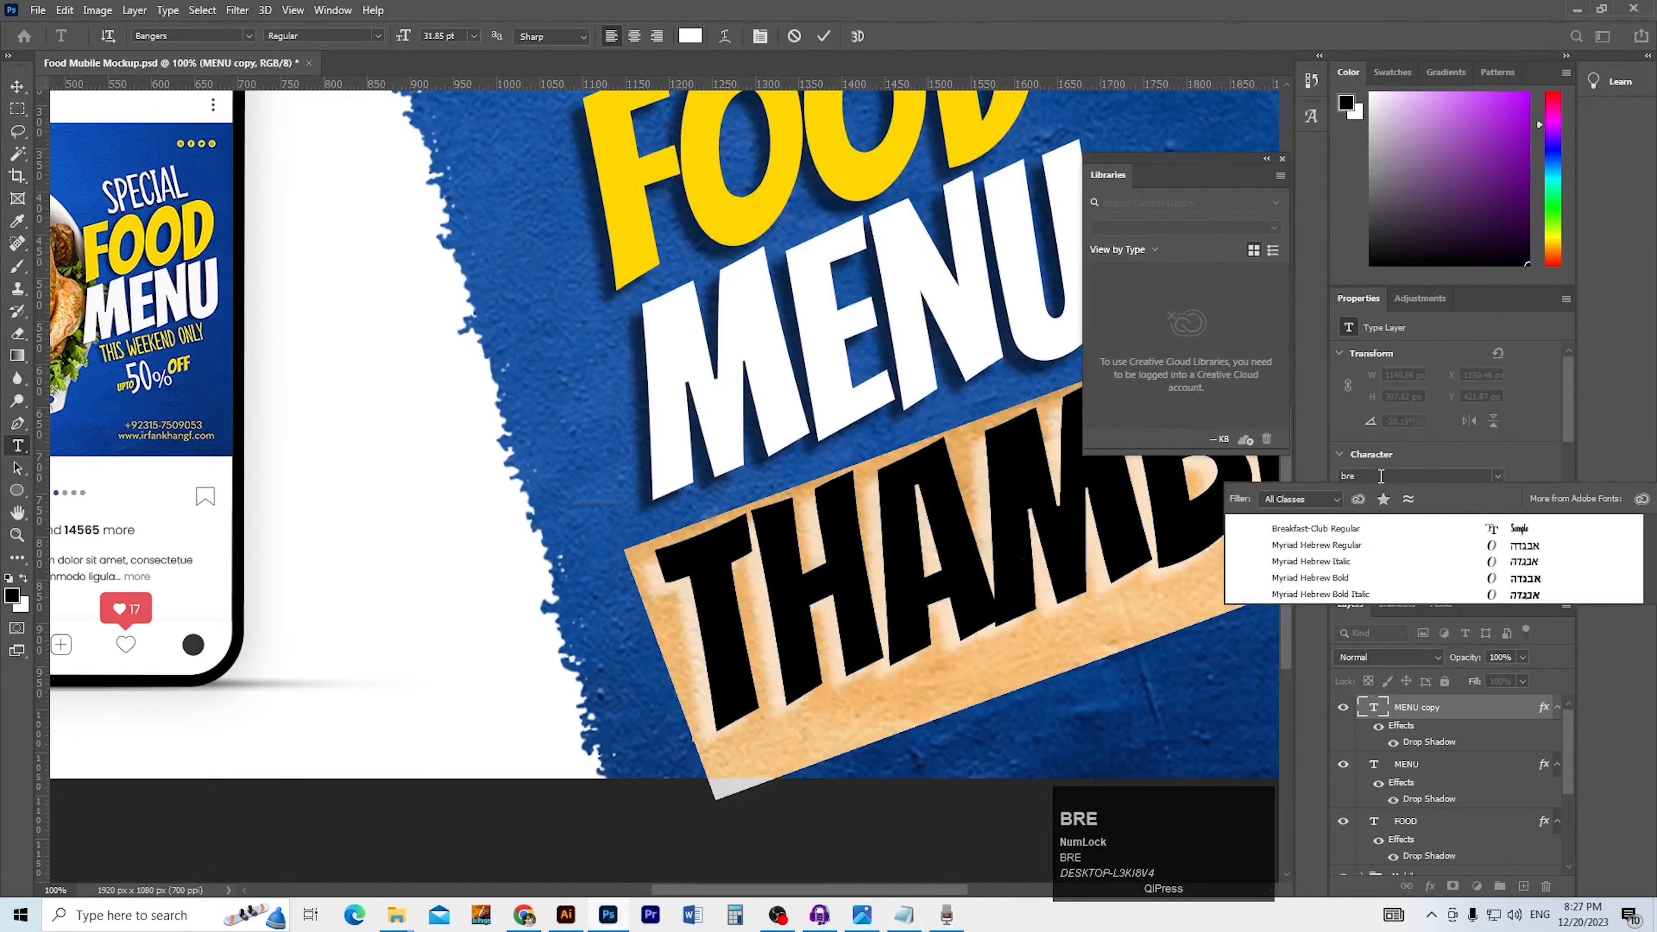
{"action": "left_click", "coordinate": [1316, 529]}
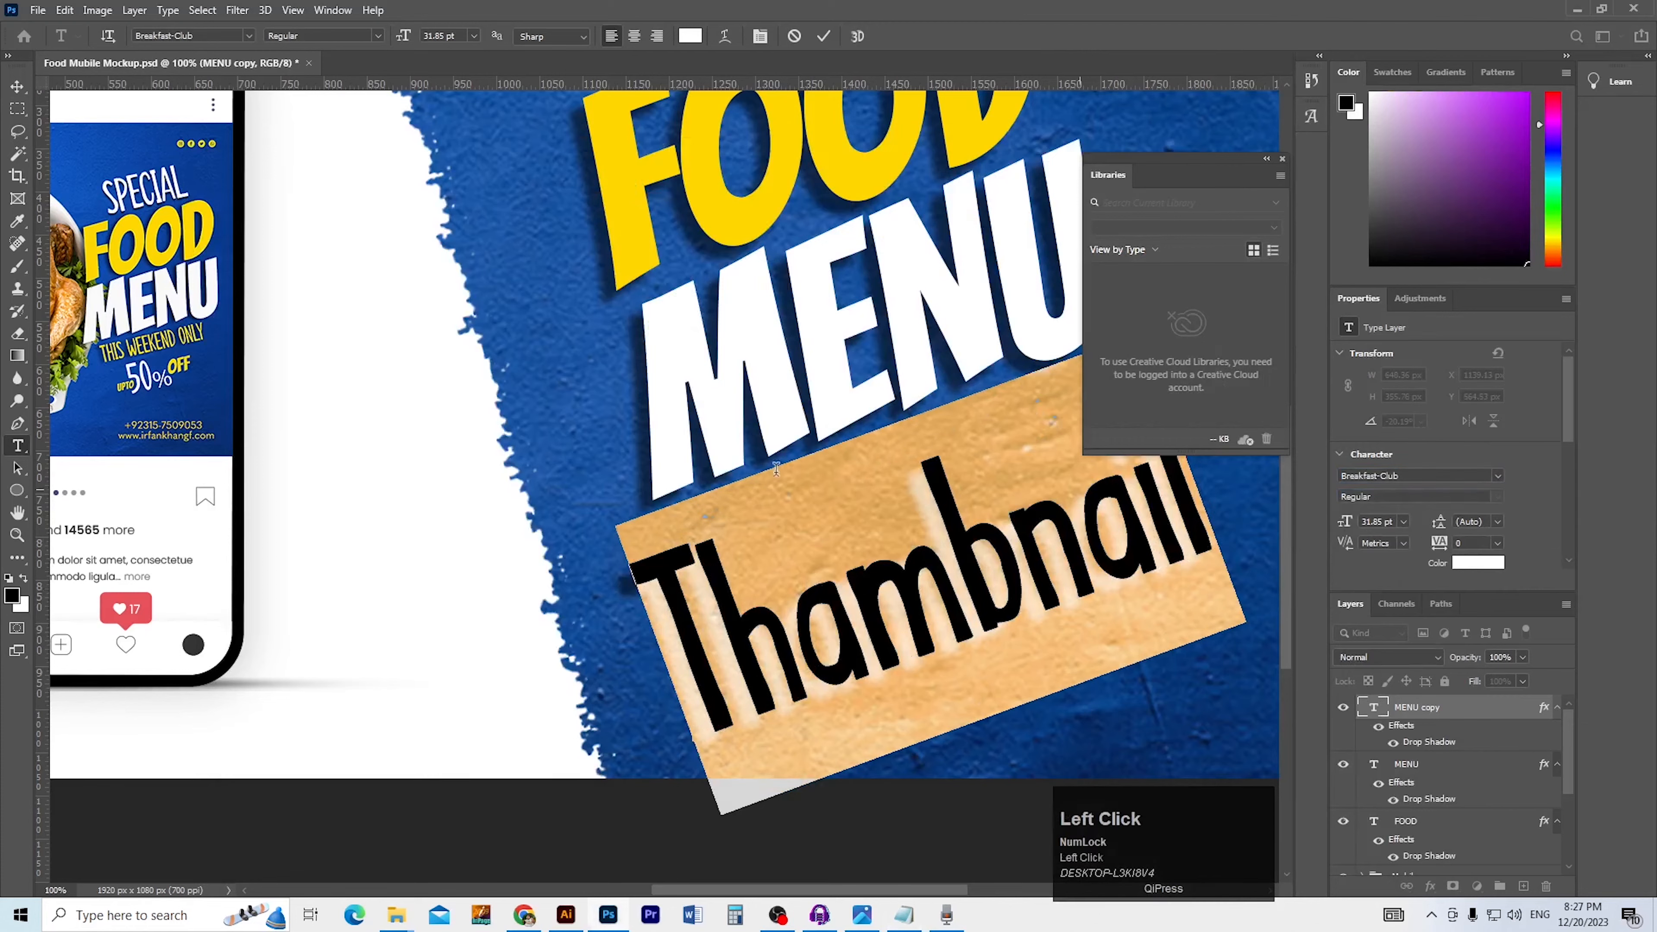
{"action": "left_click", "coordinate": [17, 86]}
Move the Thambnail text up closer to MENU and color it yellow (fed700) sampled from the FOOD text
{"action": "left_click", "coordinate": [782, 574], "text": "ctrl+alt"}
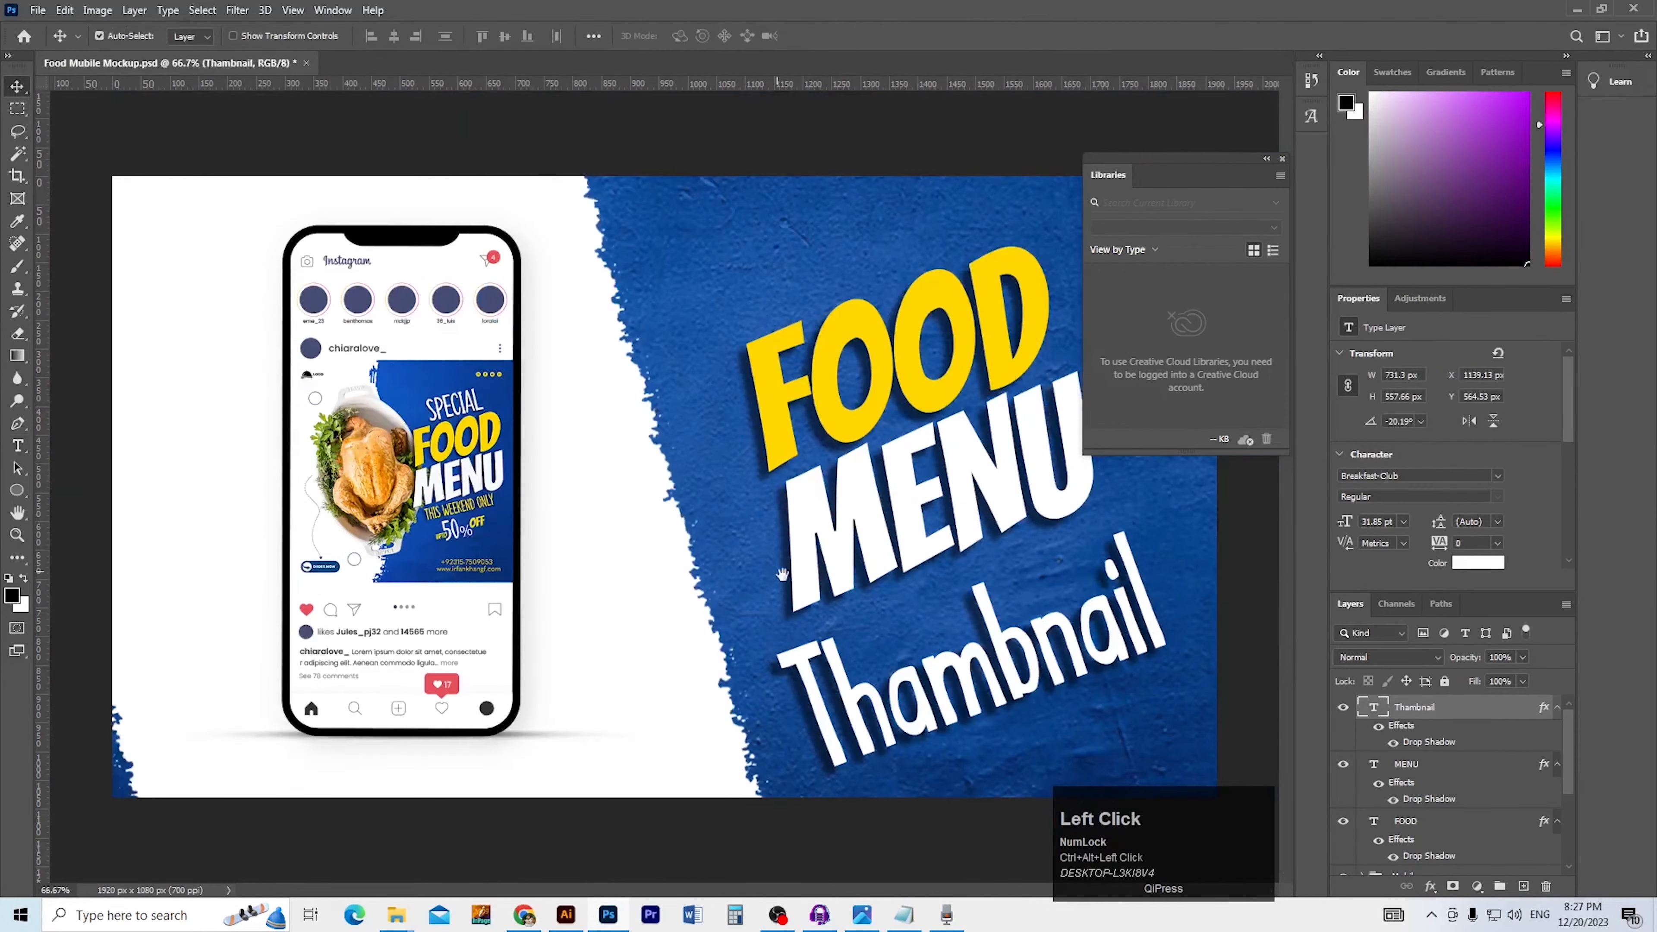
{"action": "left_click_drag", "start_coordinate": [935, 684], "coordinate": [958, 666]}
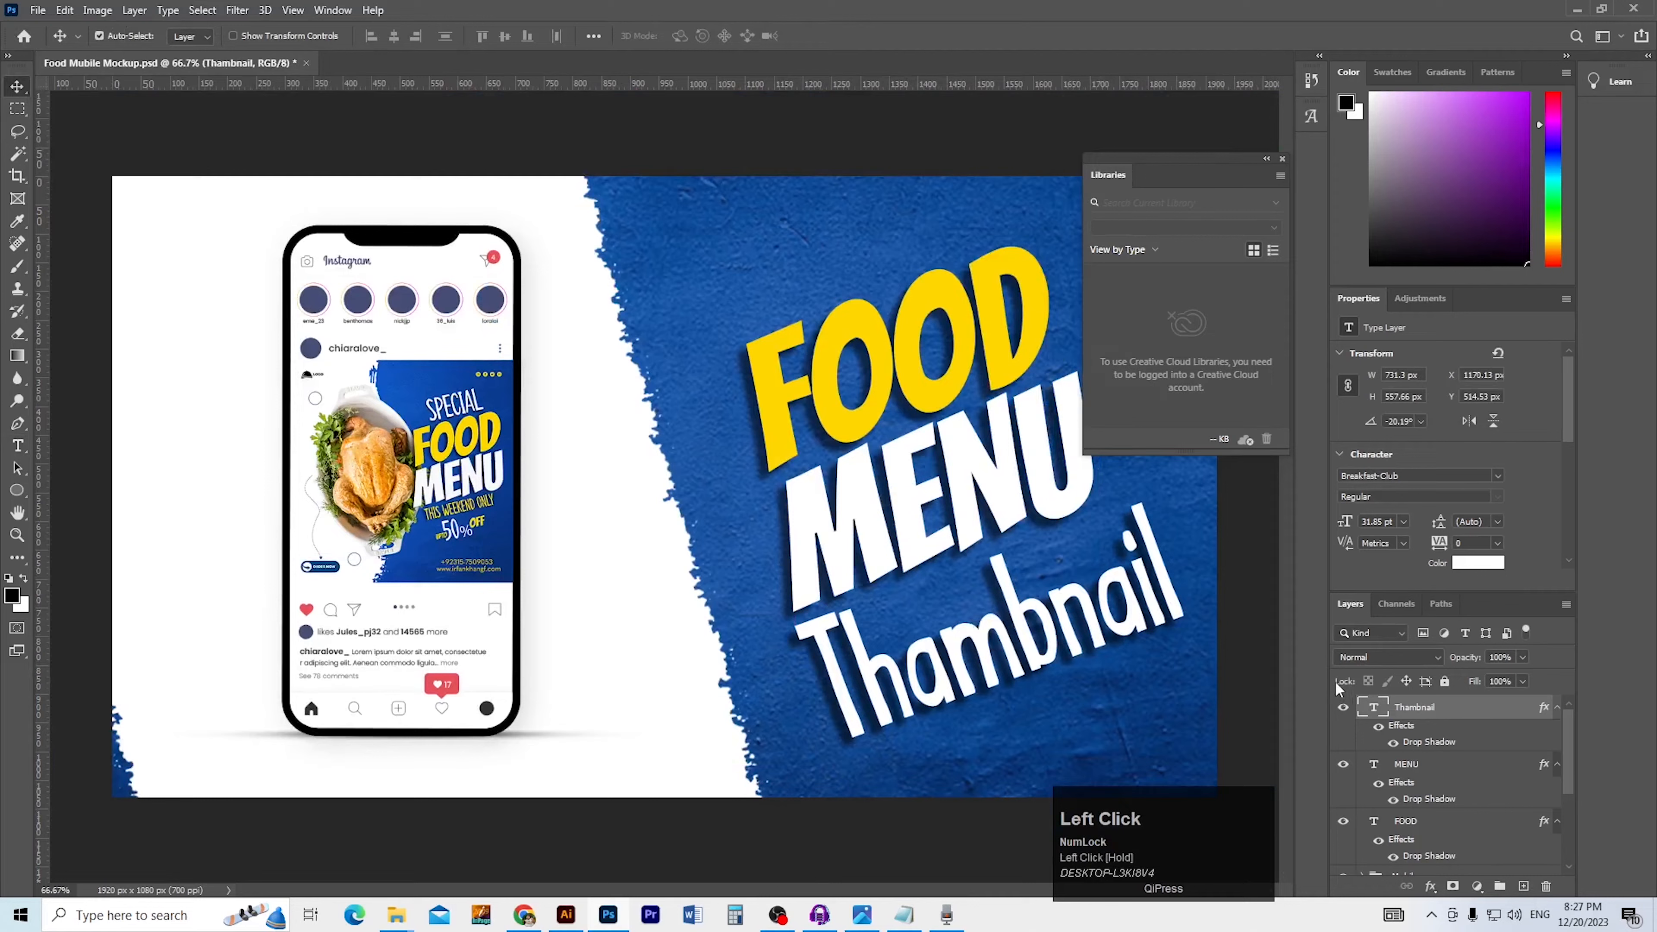
{"action": "left_click", "coordinate": [1477, 563]}
{"action": "left_click", "coordinate": [912, 360]}
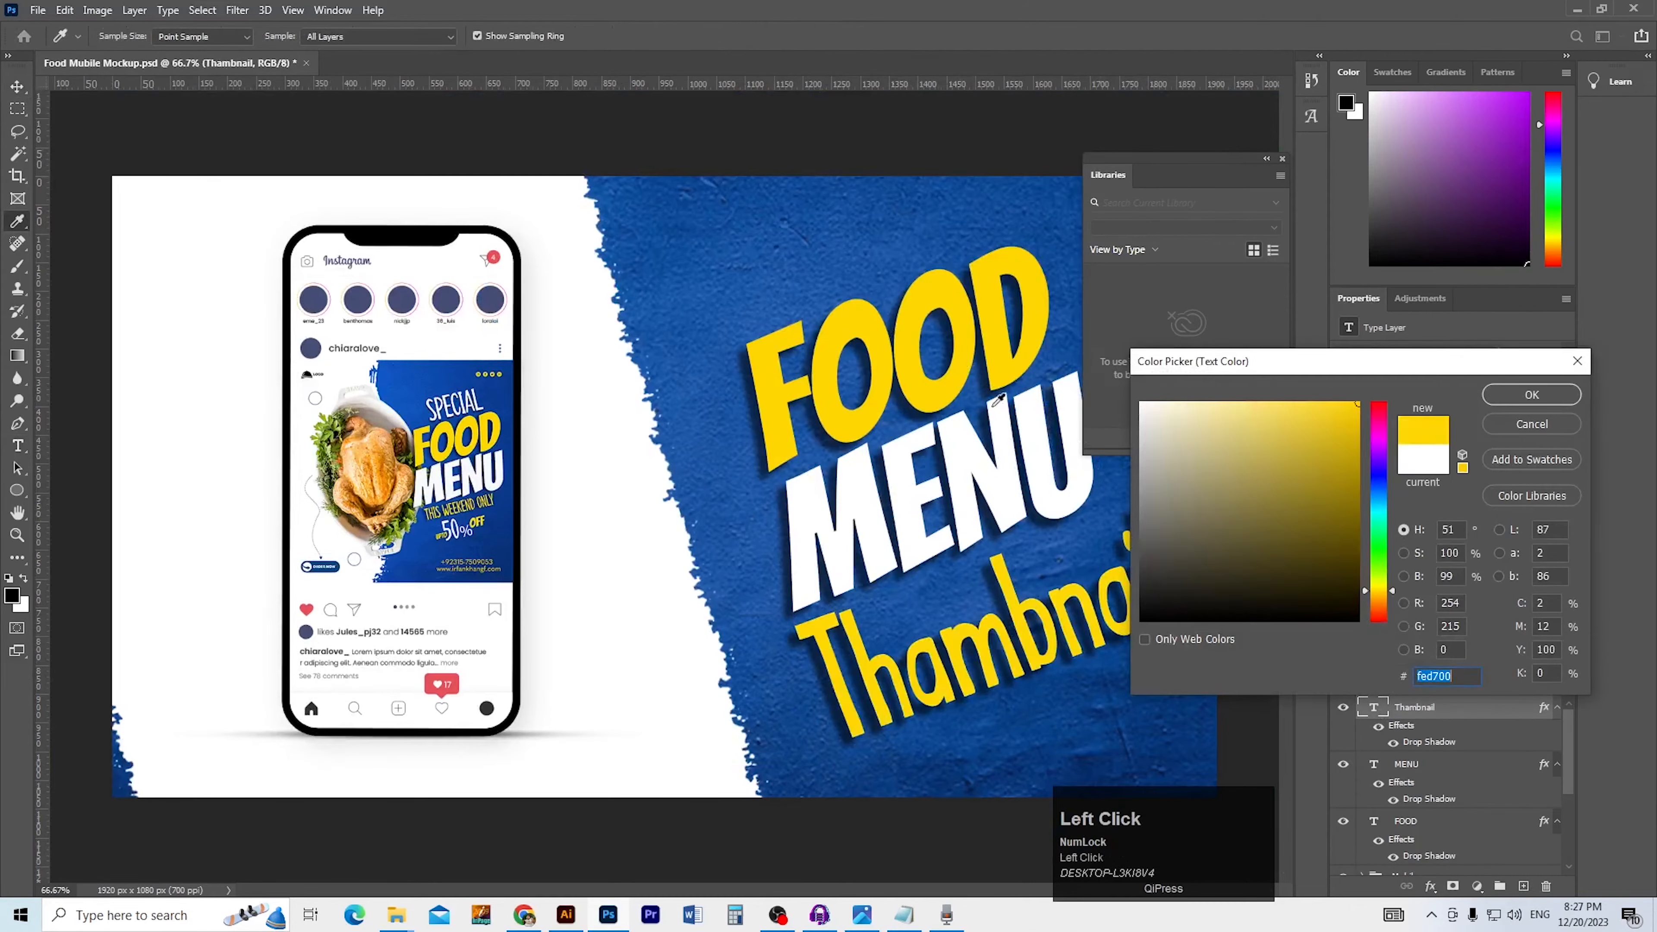
{"action": "left_click", "coordinate": [1532, 406]}
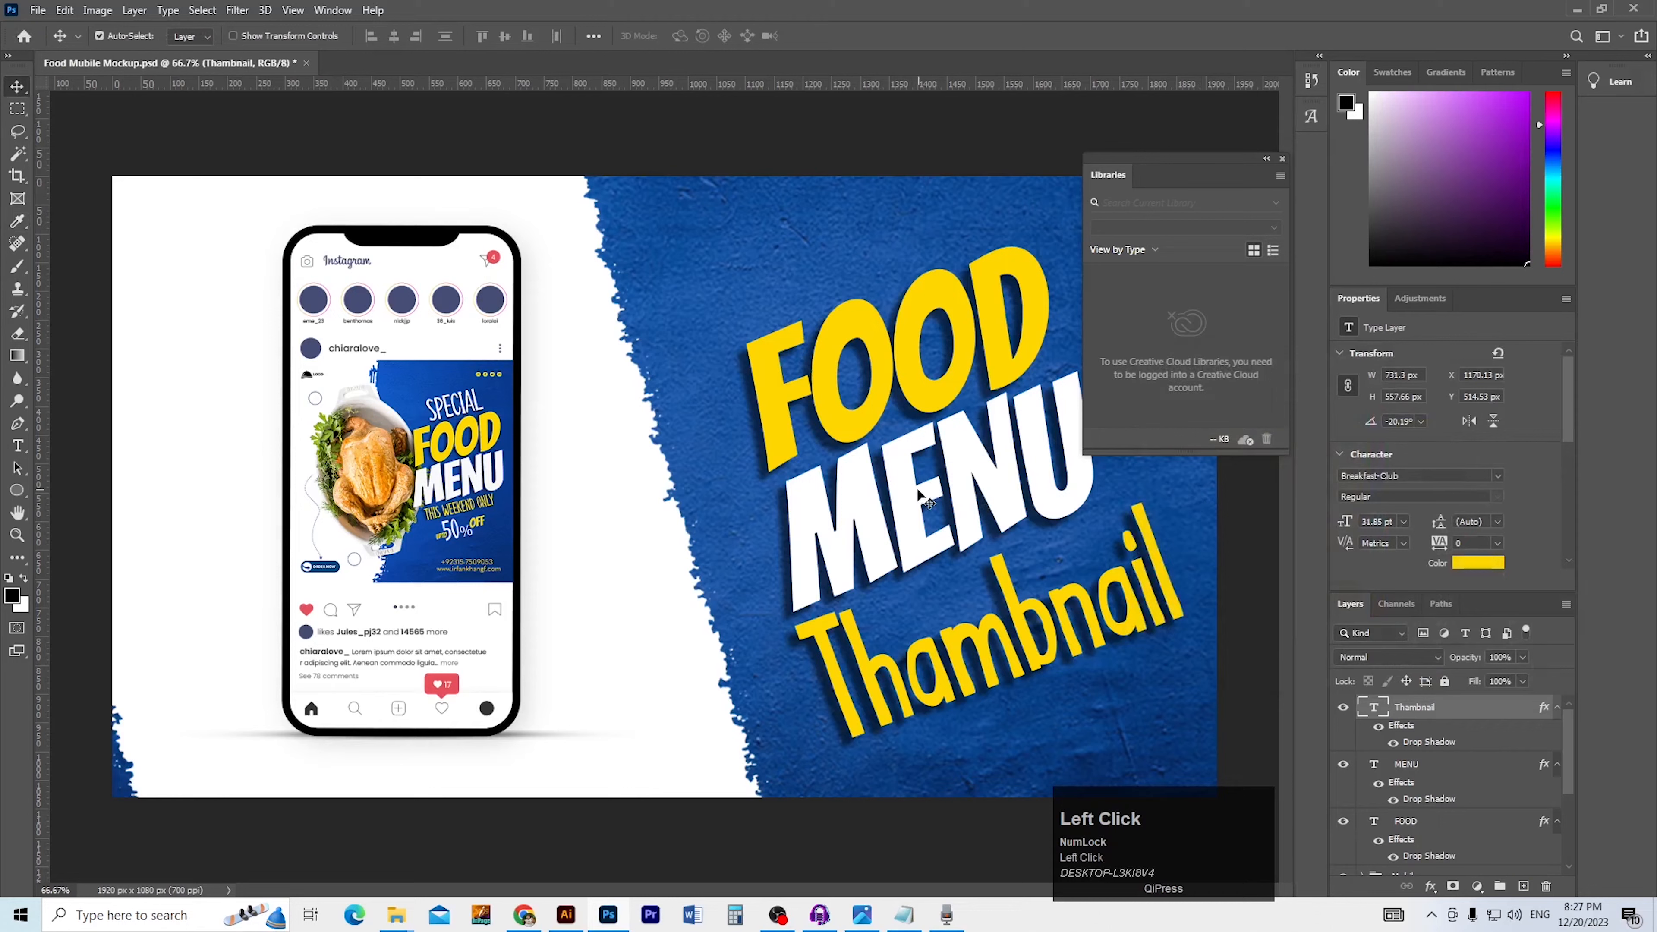
Move the FOOD, MENU and Thambnail texts together up and left on the blue area
{"action": "left_click", "coordinate": [876, 575], "text": "shift"}
{"action": "left_click", "coordinate": [855, 638], "text": "shift"}
{"action": "left_click_drag", "start_coordinate": [856, 638], "coordinate": [833, 559]}
{"action": "key", "text": "ctrl+z"}
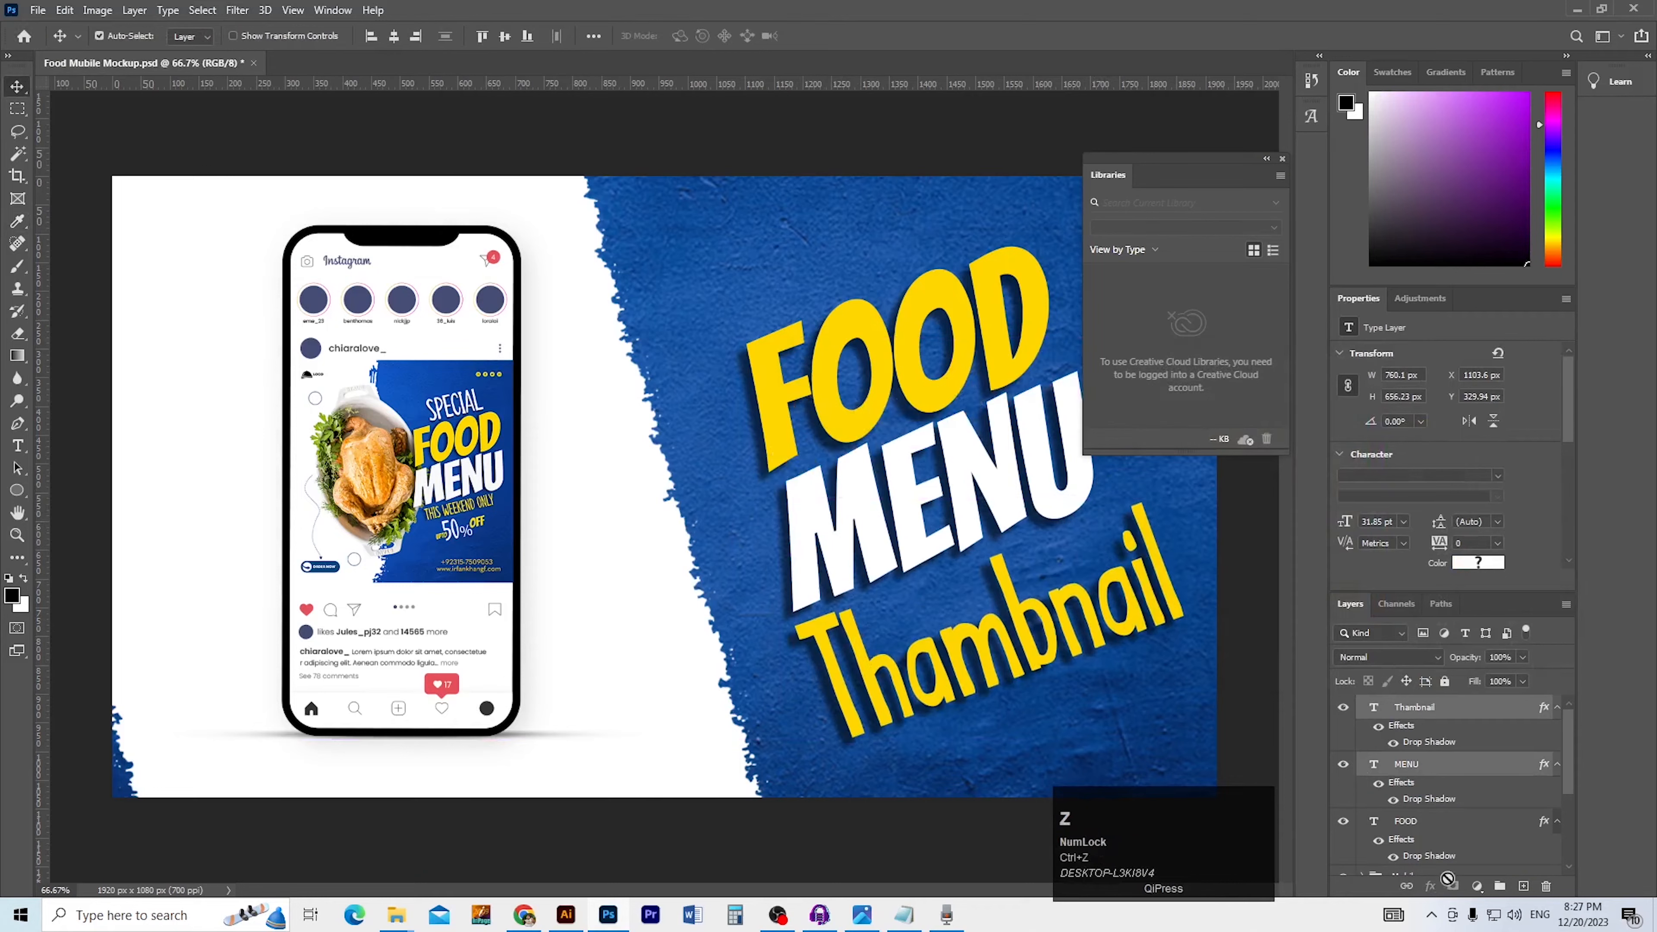
{"action": "left_click", "coordinate": [1468, 838], "text": "shift"}
{"action": "left_click_drag", "start_coordinate": [937, 404], "coordinate": [879, 358]}
Shift the Thambnail text left and slightly up beneath MENU, and collapse the Libraries panel
{"action": "left_click_drag", "start_coordinate": [959, 613], "coordinate": [924, 562]}
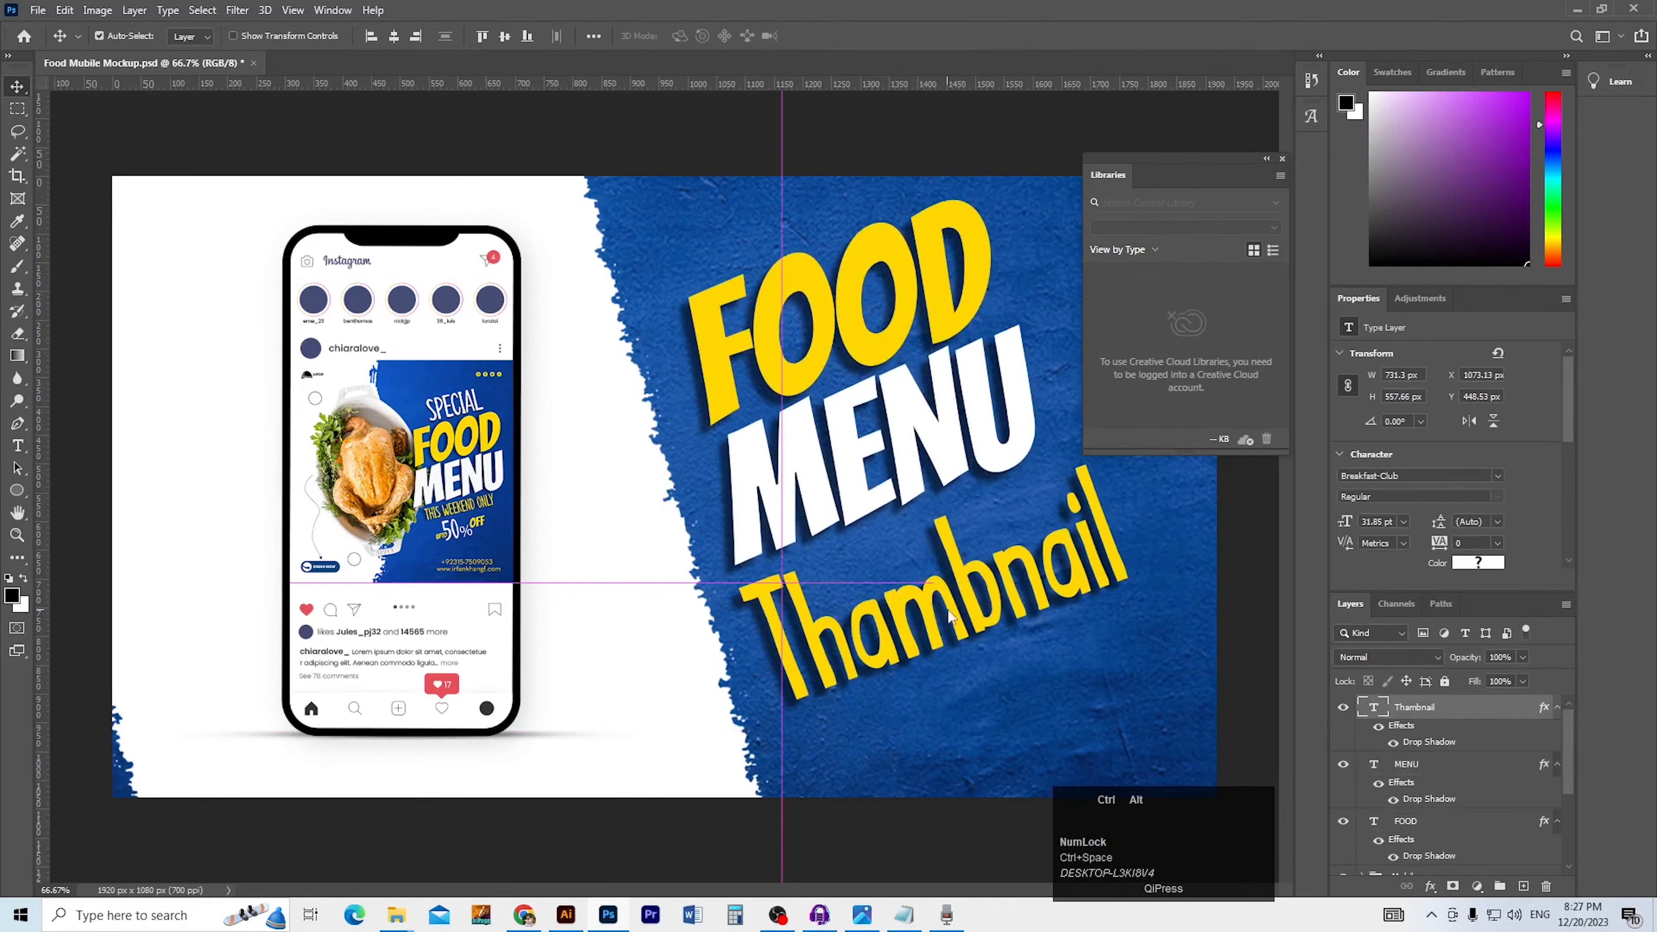
{"action": "left_click", "coordinate": [947, 605], "text": "ctrl+alt"}
{"action": "left_click", "coordinate": [855, 587], "text": "ctrl"}
{"action": "left_click", "coordinate": [848, 584], "text": "ctrl"}
{"action": "left_click_drag", "start_coordinate": [905, 629], "coordinate": [801, 621]}
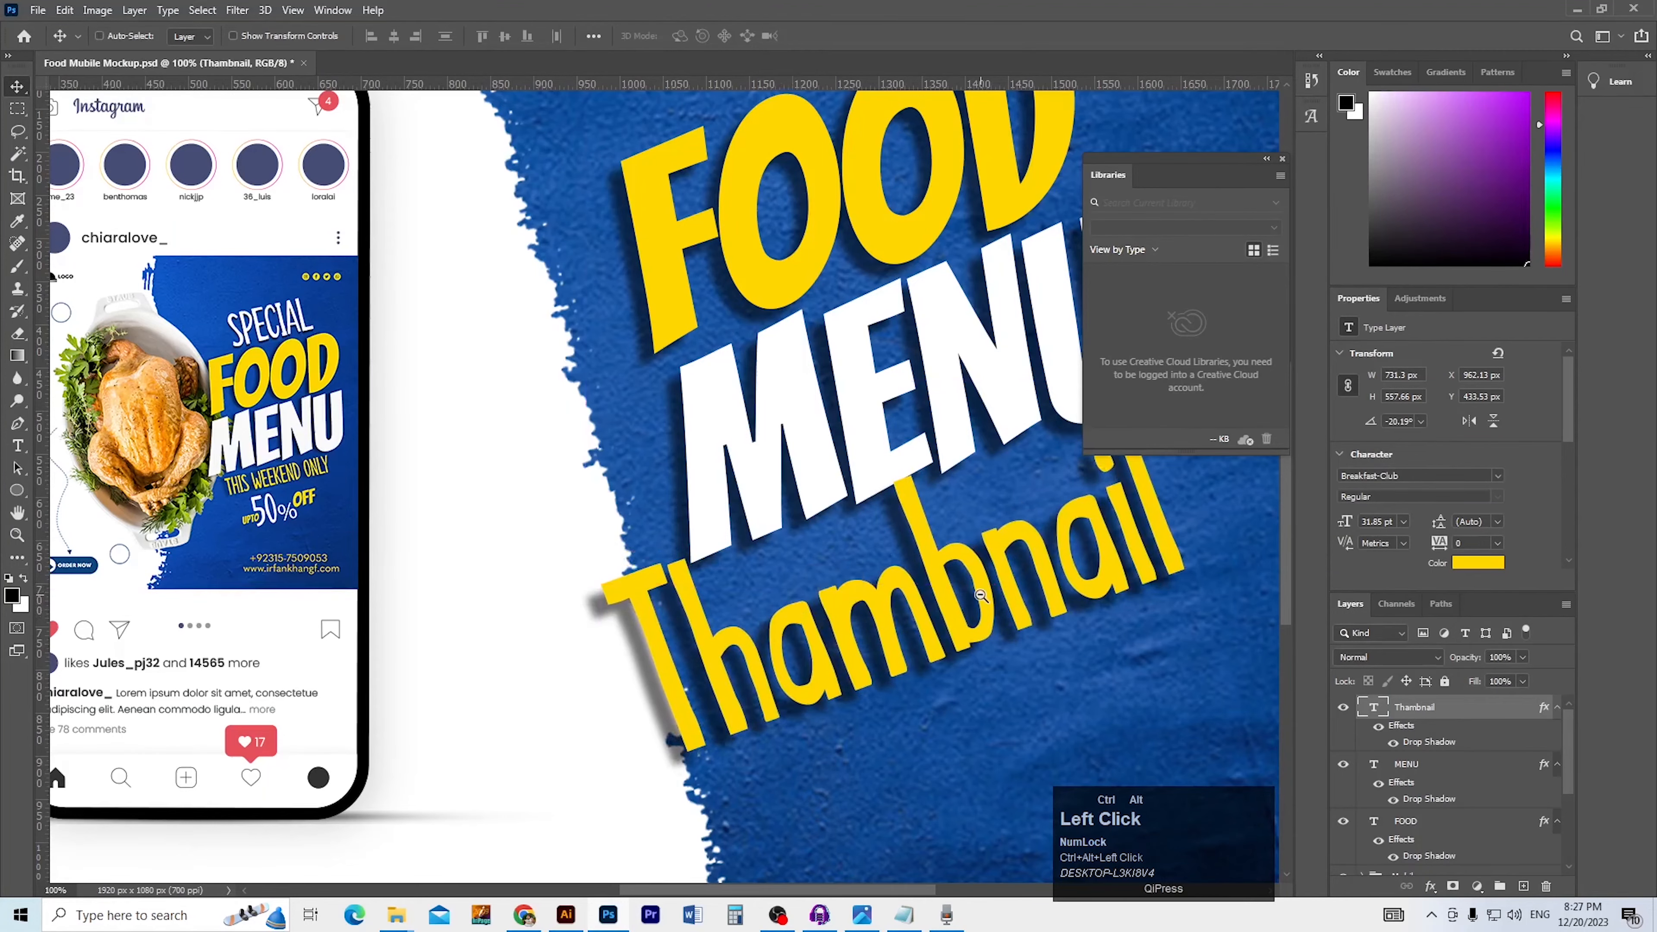
{"action": "left_click", "coordinate": [981, 595], "text": "ctrl+alt"}
{"action": "left_click", "coordinate": [1264, 160]}
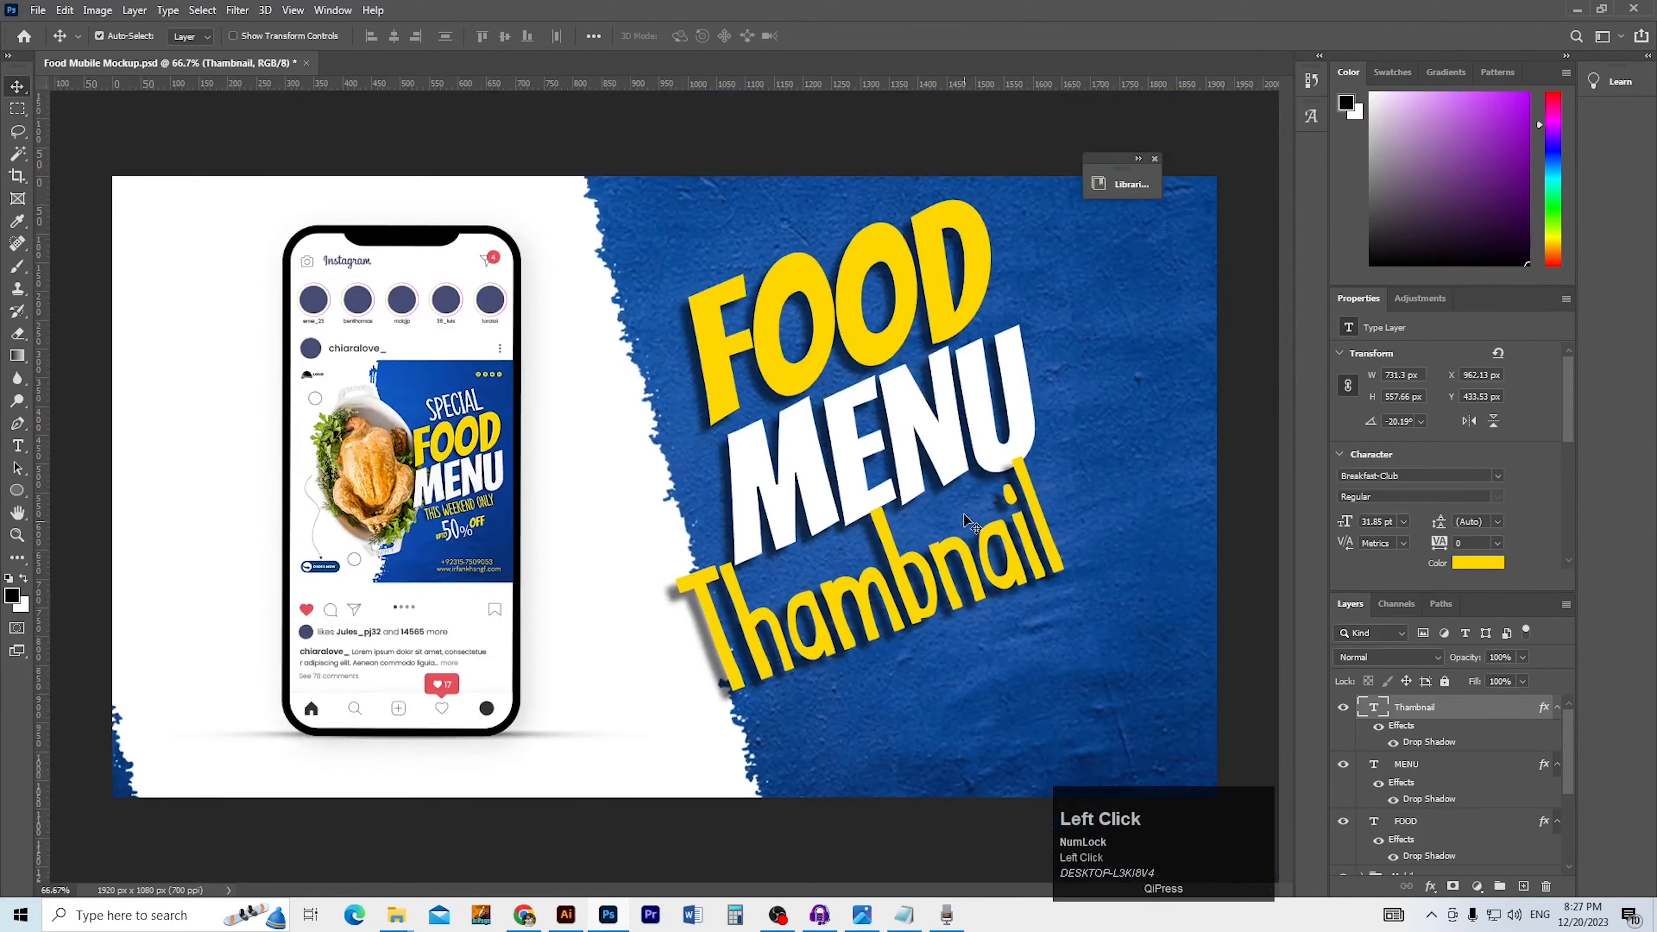
Move the Thambnail text right and slightly down so its start sits below the M of MENU
{"action": "left_click", "coordinate": [932, 551], "text": "ctrl"}
{"action": "key", "text": "v"}
{"action": "left_click_drag", "start_coordinate": [886, 561], "coordinate": [951, 574]}
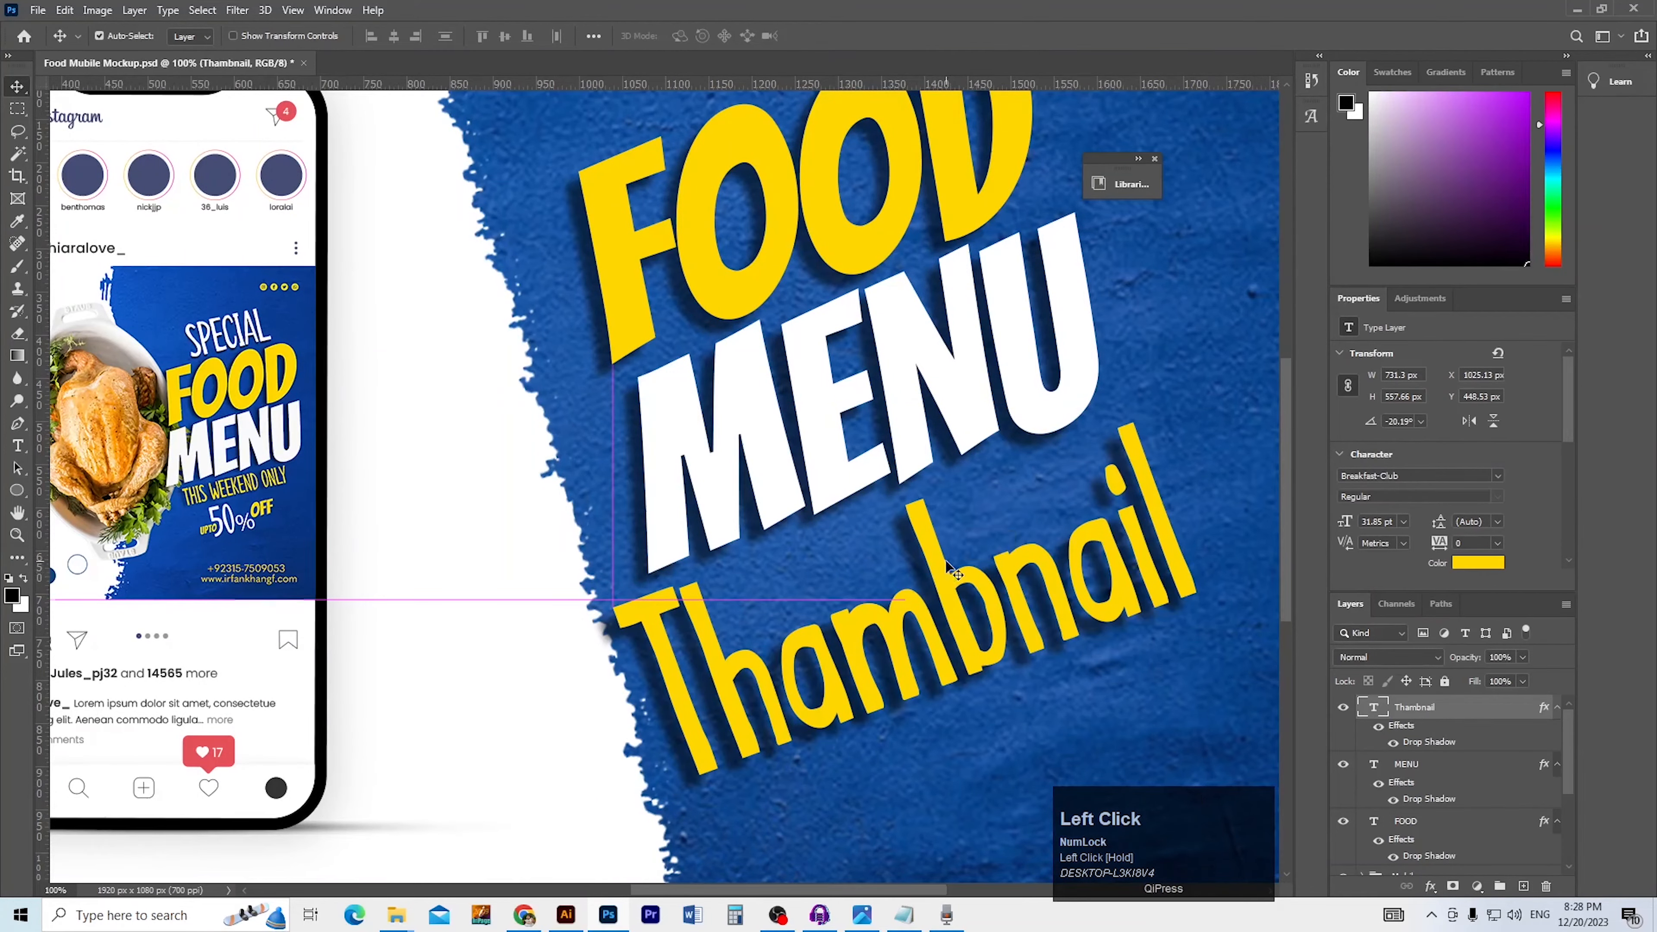
Set the Thambnail text's size to 27 pt and move it up close beneath MENU
{"action": "scroll", "coordinate": [1386, 525], "scroll_direction": "down", "scroll_amount": 4}
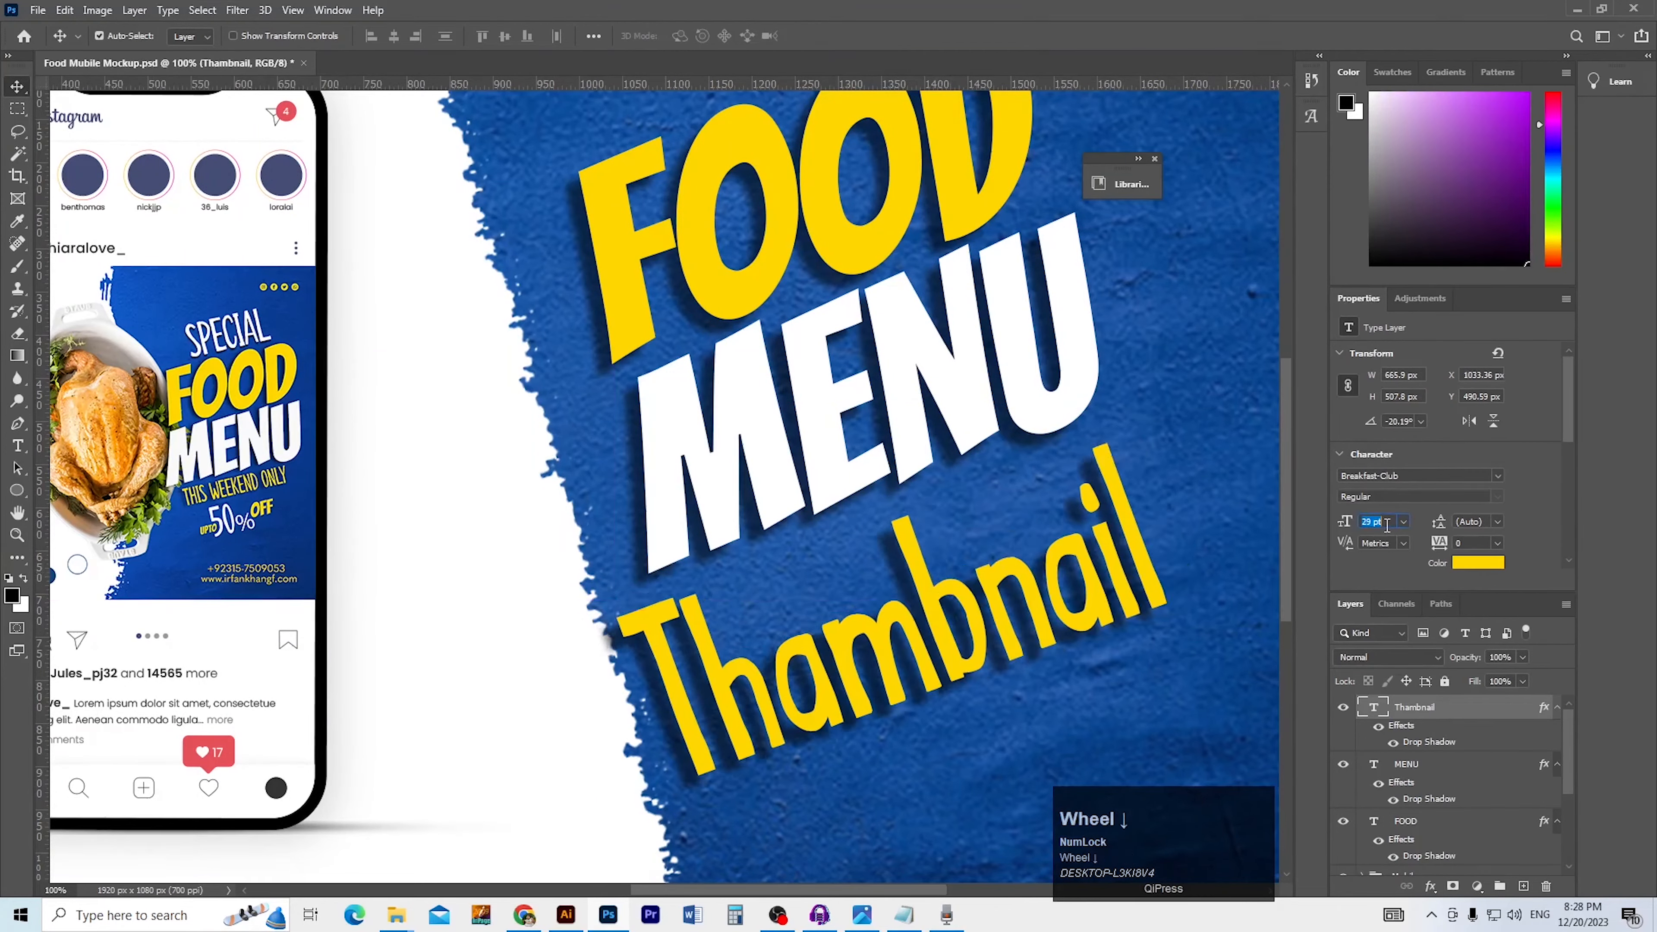
{"action": "scroll", "coordinate": [1387, 526], "scroll_direction": "down", "scroll_amount": 1}
{"action": "left_click", "coordinate": [951, 615]}
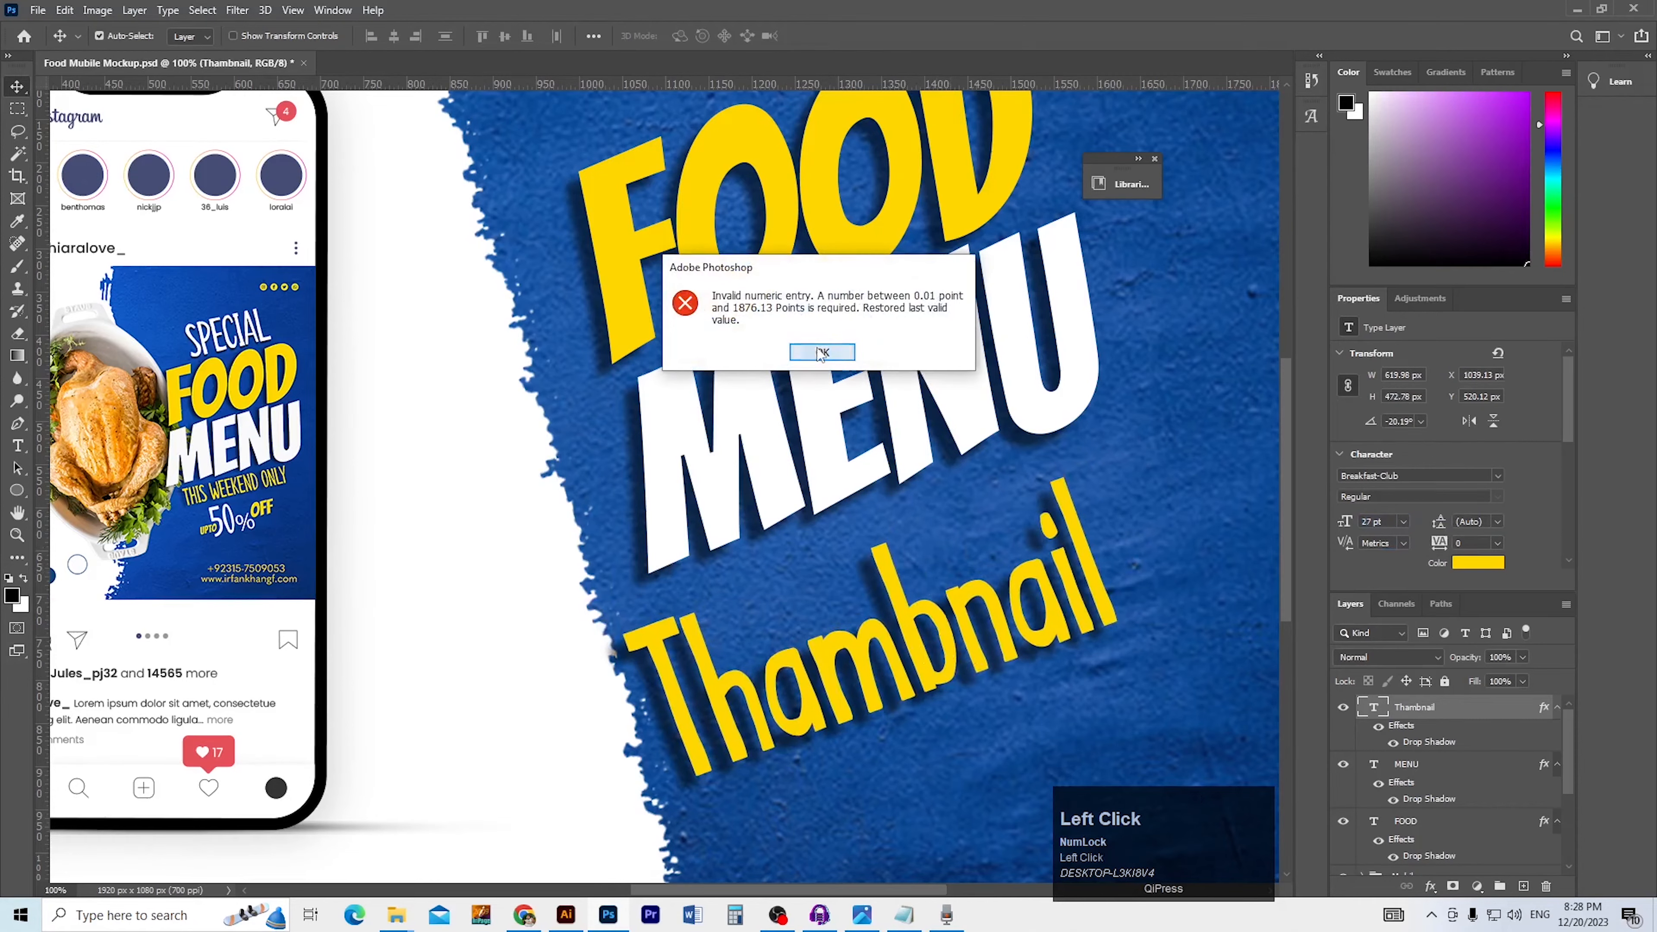
{"action": "left_click", "coordinate": [821, 353]}
{"action": "left_click_drag", "start_coordinate": [901, 600], "coordinate": [922, 555]}
Duplicate the slanted Thambnail text and place the copy directly beneath the original on the blue area
{"action": "left_click", "coordinate": [941, 561], "text": "ctrl+alt"}
{"action": "key", "text": "v"}
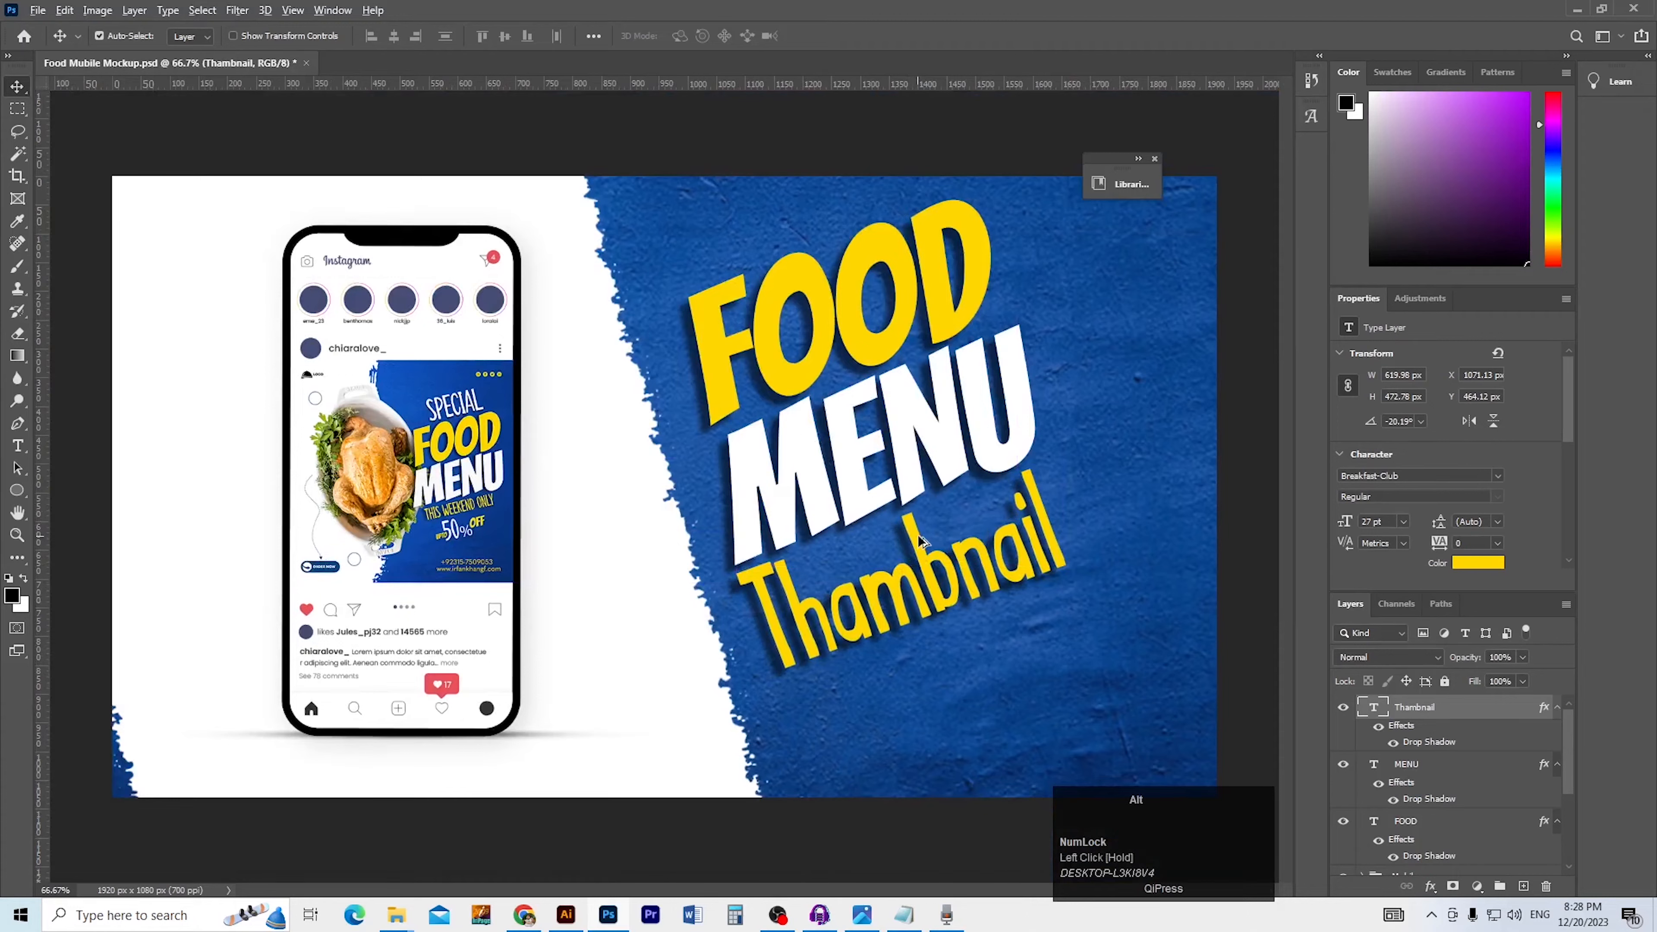
{"action": "left_click_drag", "start_coordinate": [921, 539], "coordinate": [815, 463]}
Replace the wording of the lower Thambnail copy with Photoshop
{"action": "left_click", "coordinate": [960, 648], "text": "ctrl"}
{"action": "left_click", "coordinate": [960, 648], "text": "ctrl"}
{"action": "key", "text": "t"}
{"action": "double_click", "coordinate": [742, 577]}
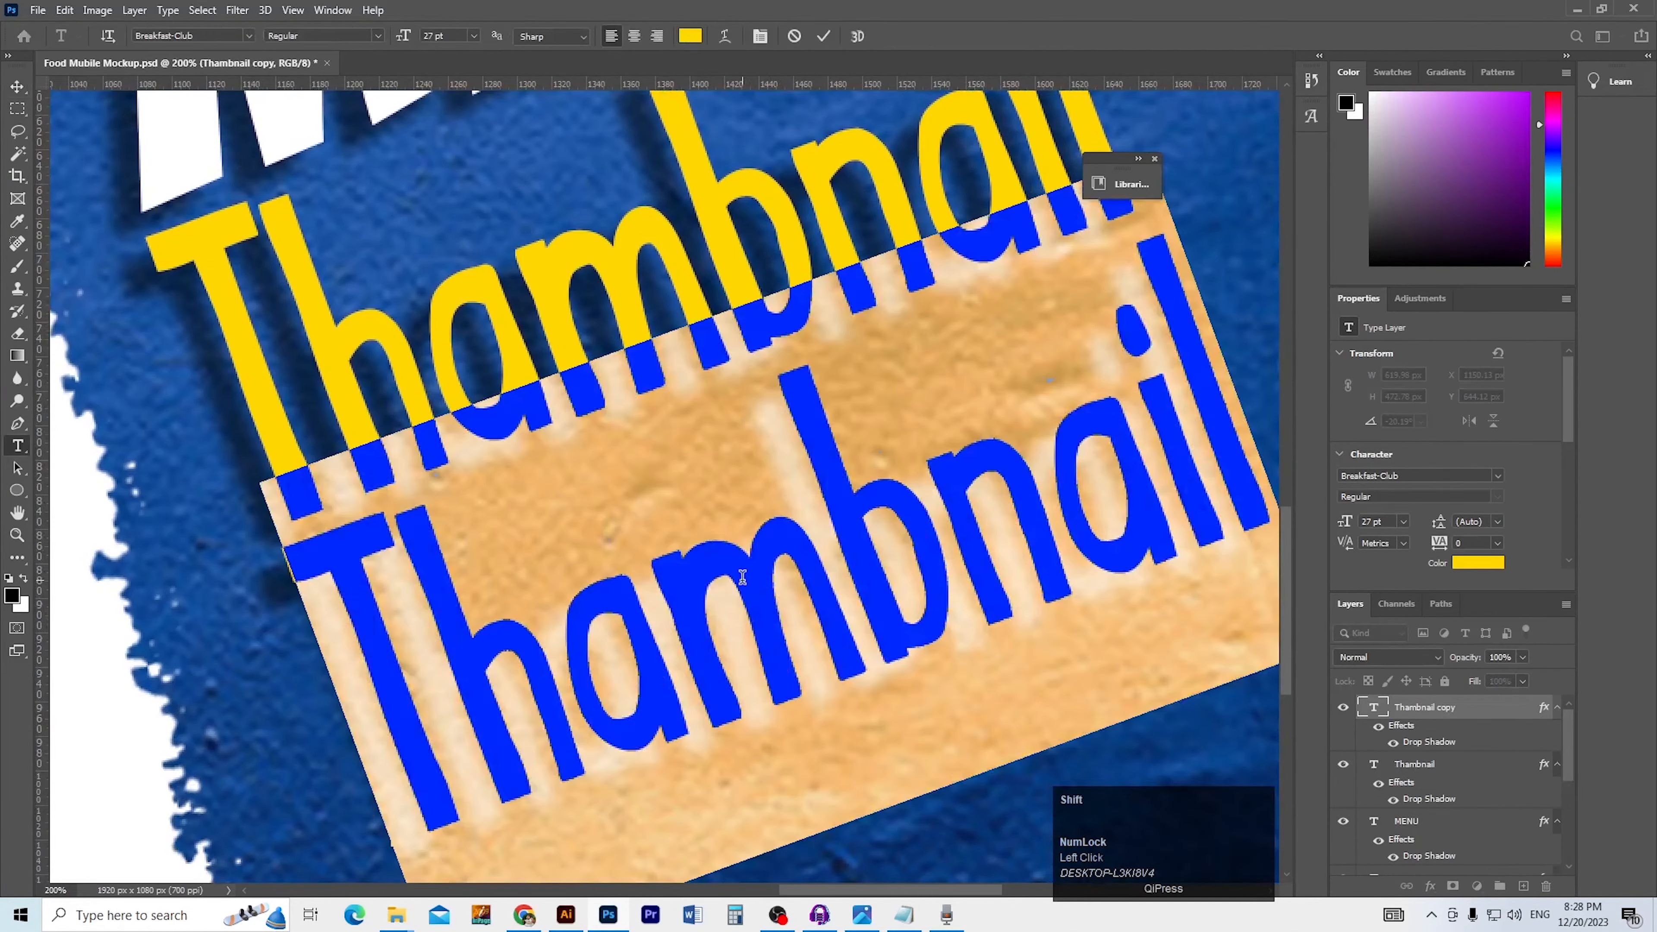
{"action": "type", "text": "PH"}
{"action": "key", "text": "BackSpace"}
{"action": "type", "text": "ho"}
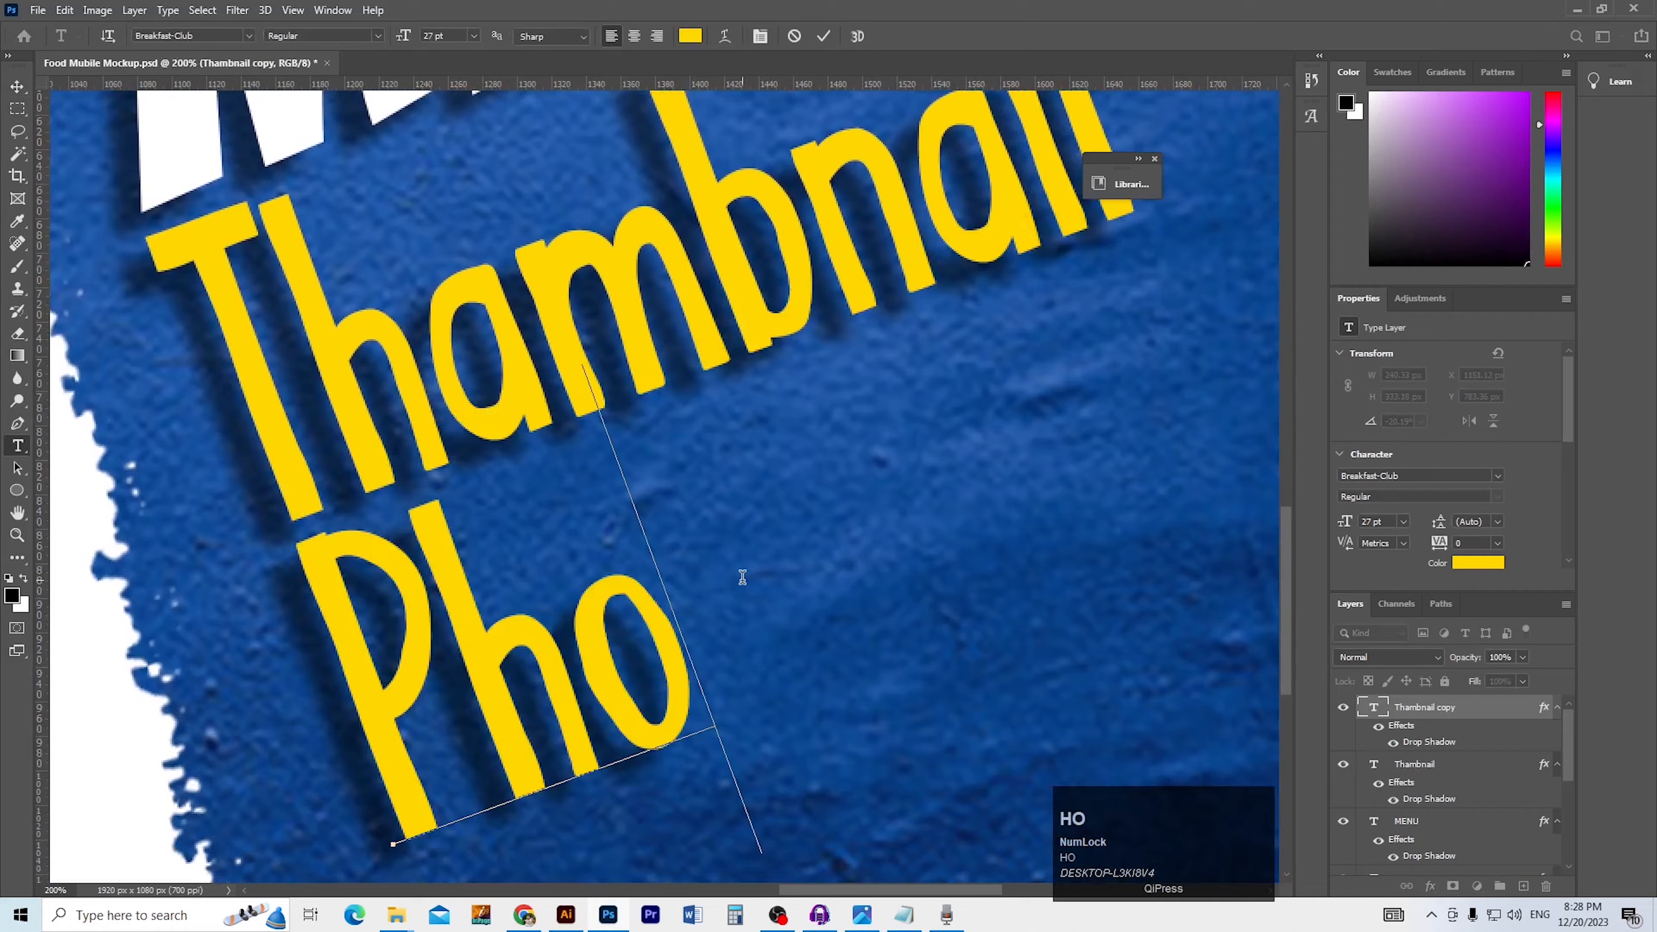
{"action": "type", "text": "toso"}
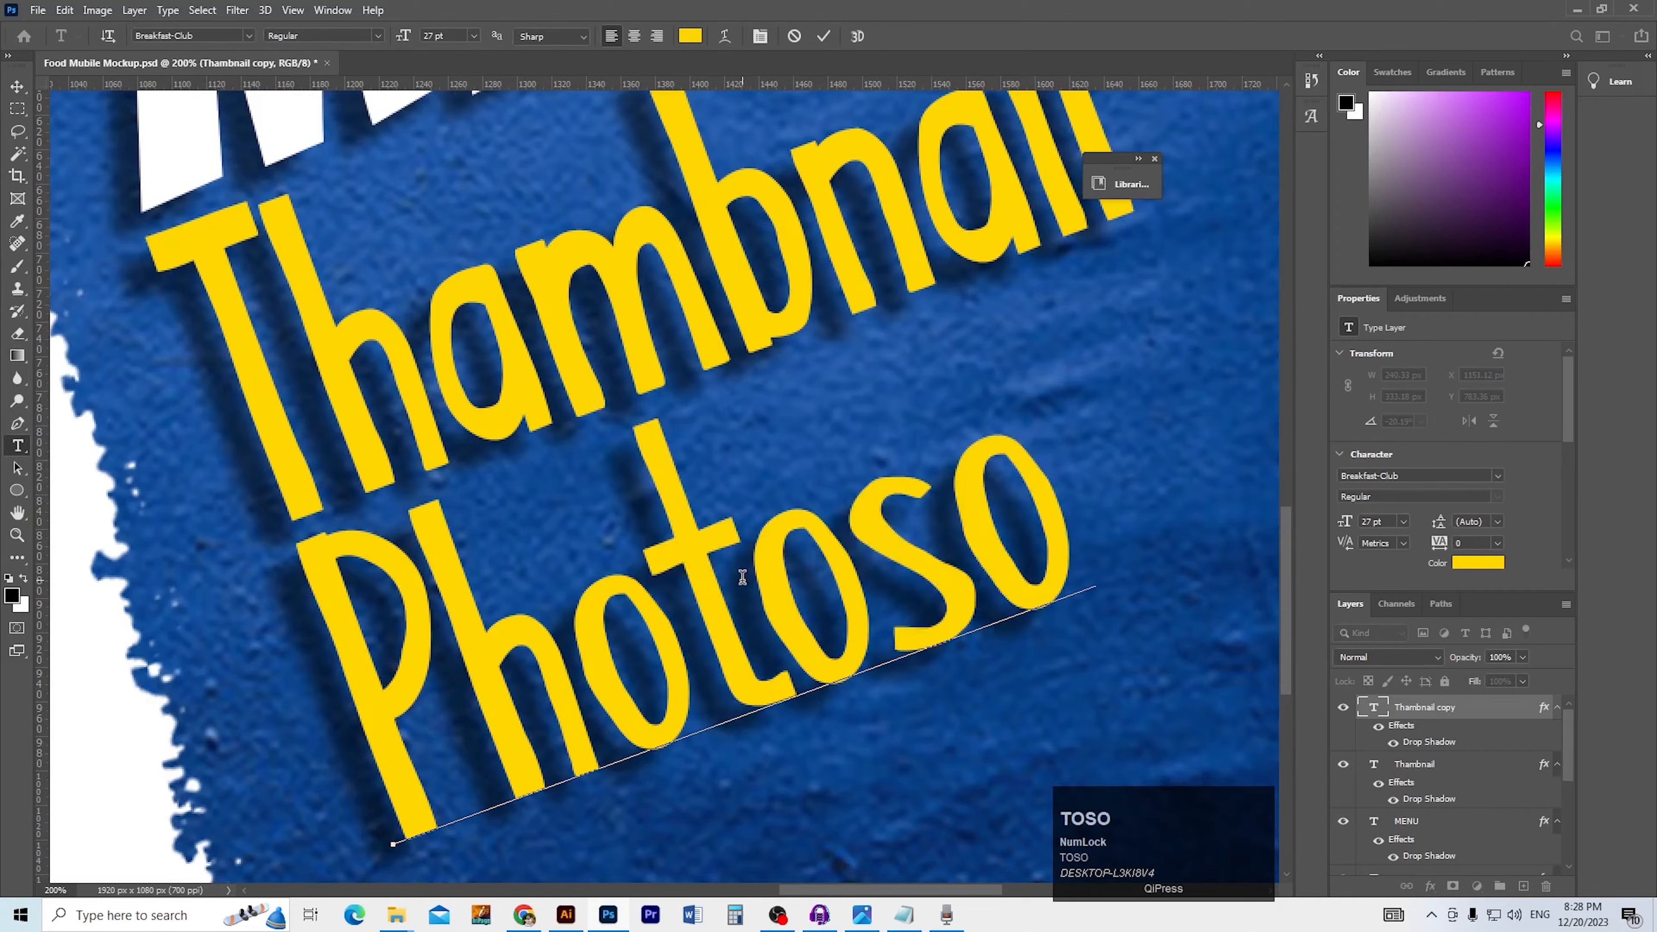
{"action": "key", "text": "BackSpace"}
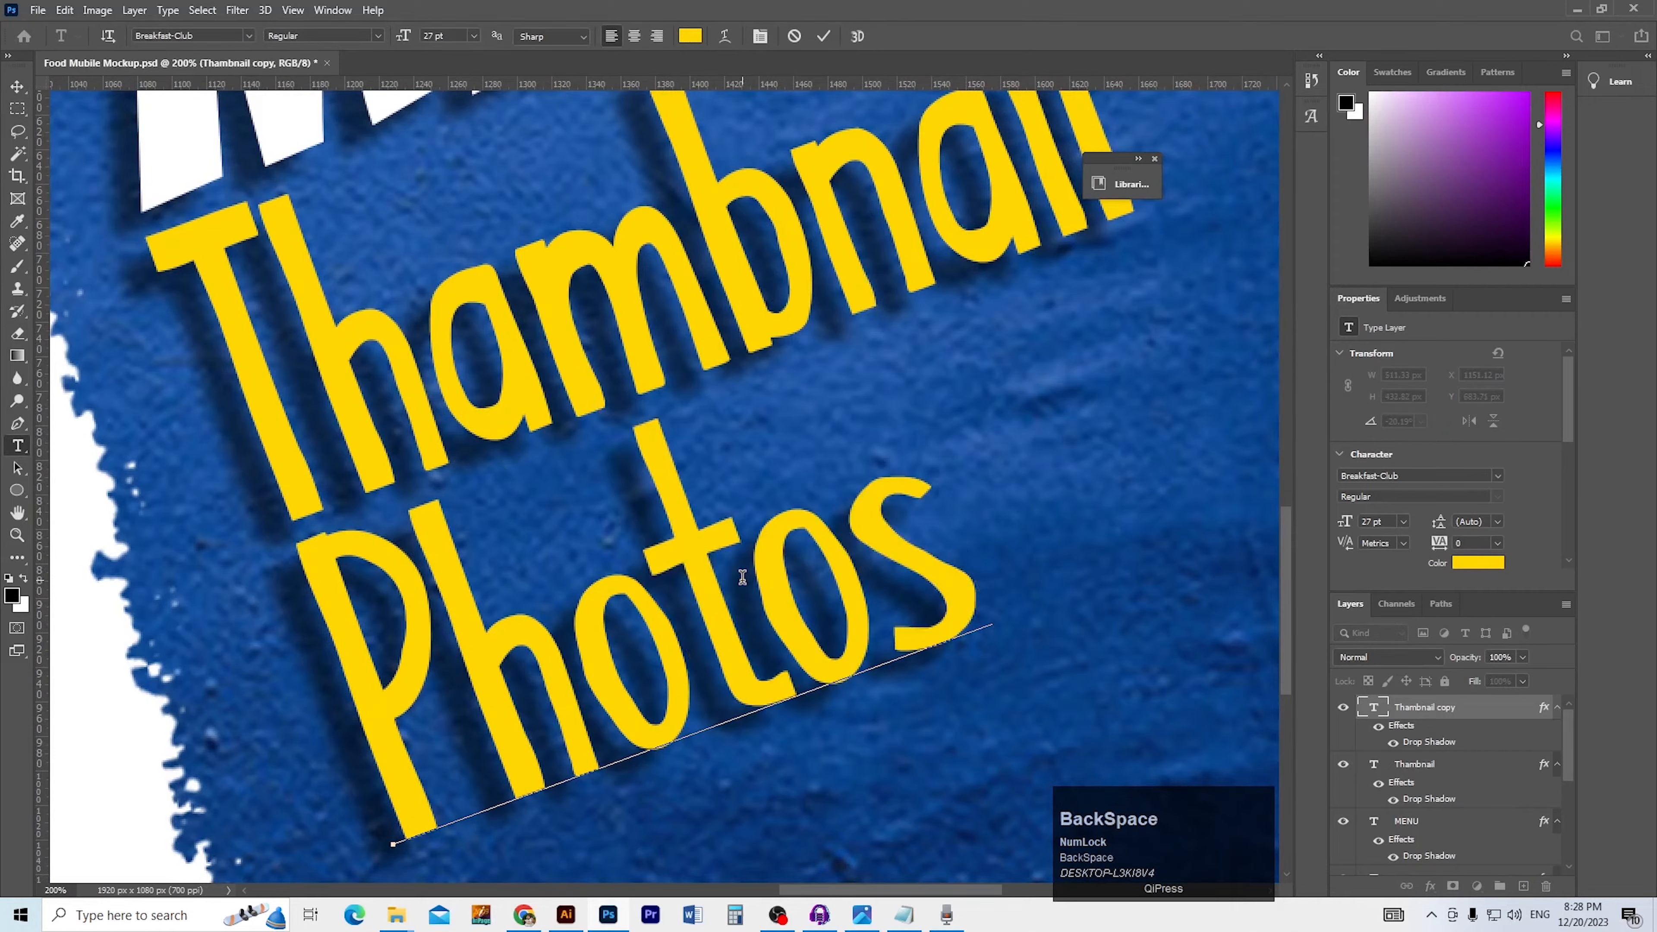
{"action": "type", "text": "hop"}
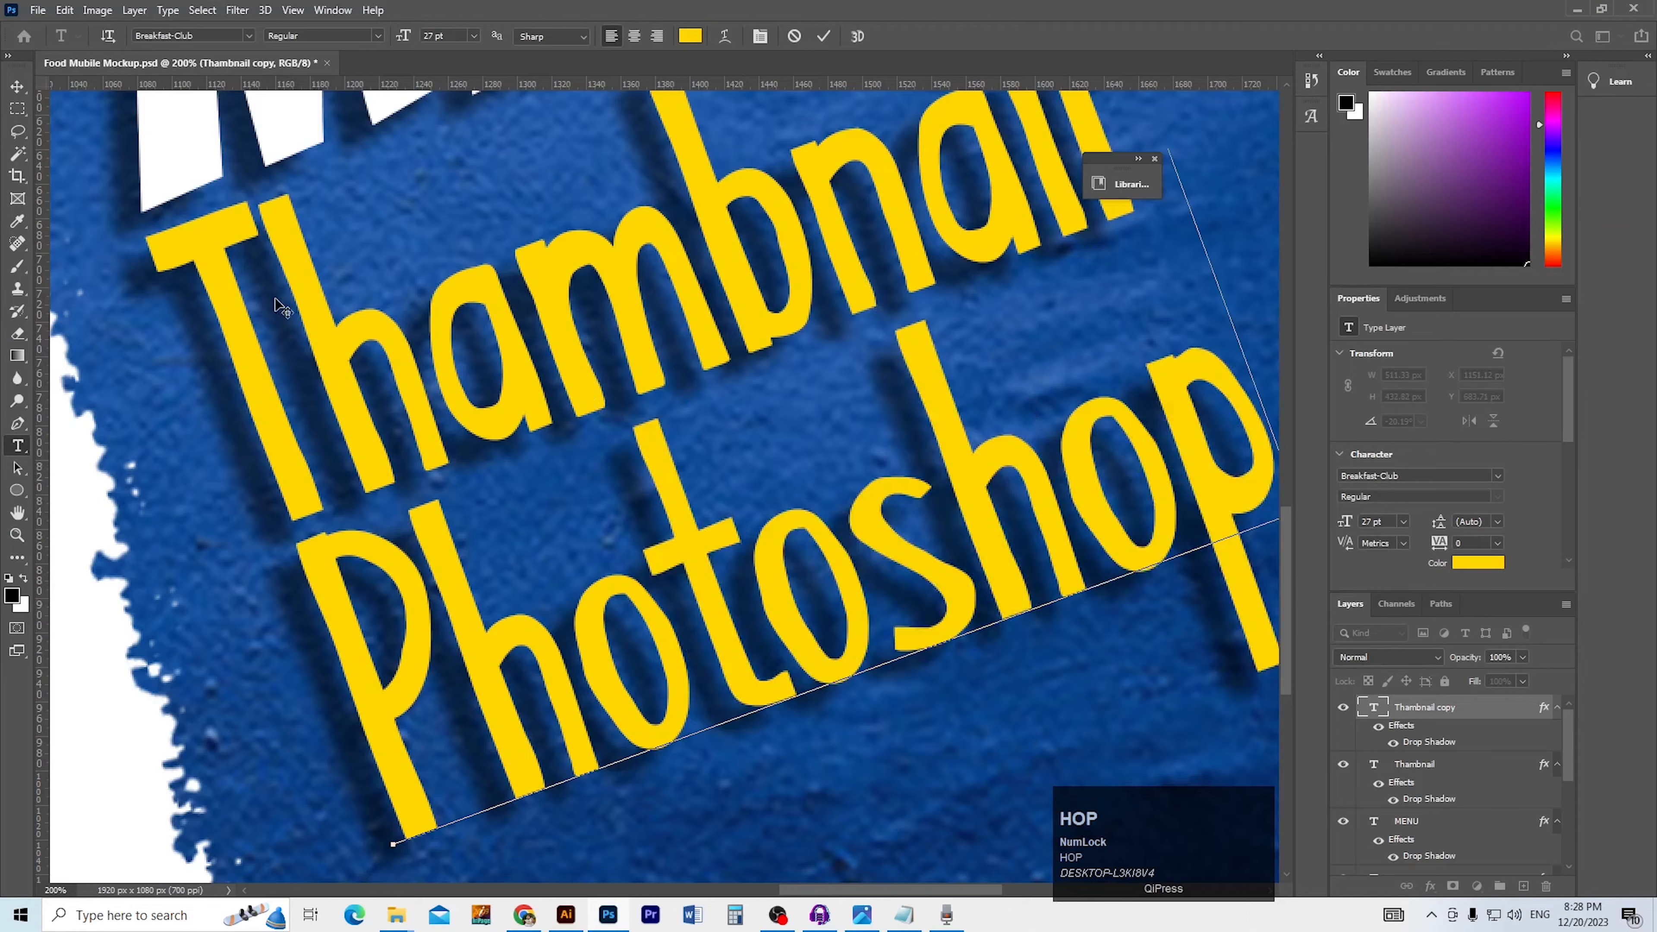
{"action": "left_click", "coordinate": [19, 88]}
{"action": "left_click", "coordinate": [566, 494], "text": "ctrl+alt"}
{"action": "left_click", "coordinate": [566, 495], "text": "ctrl+alt"}
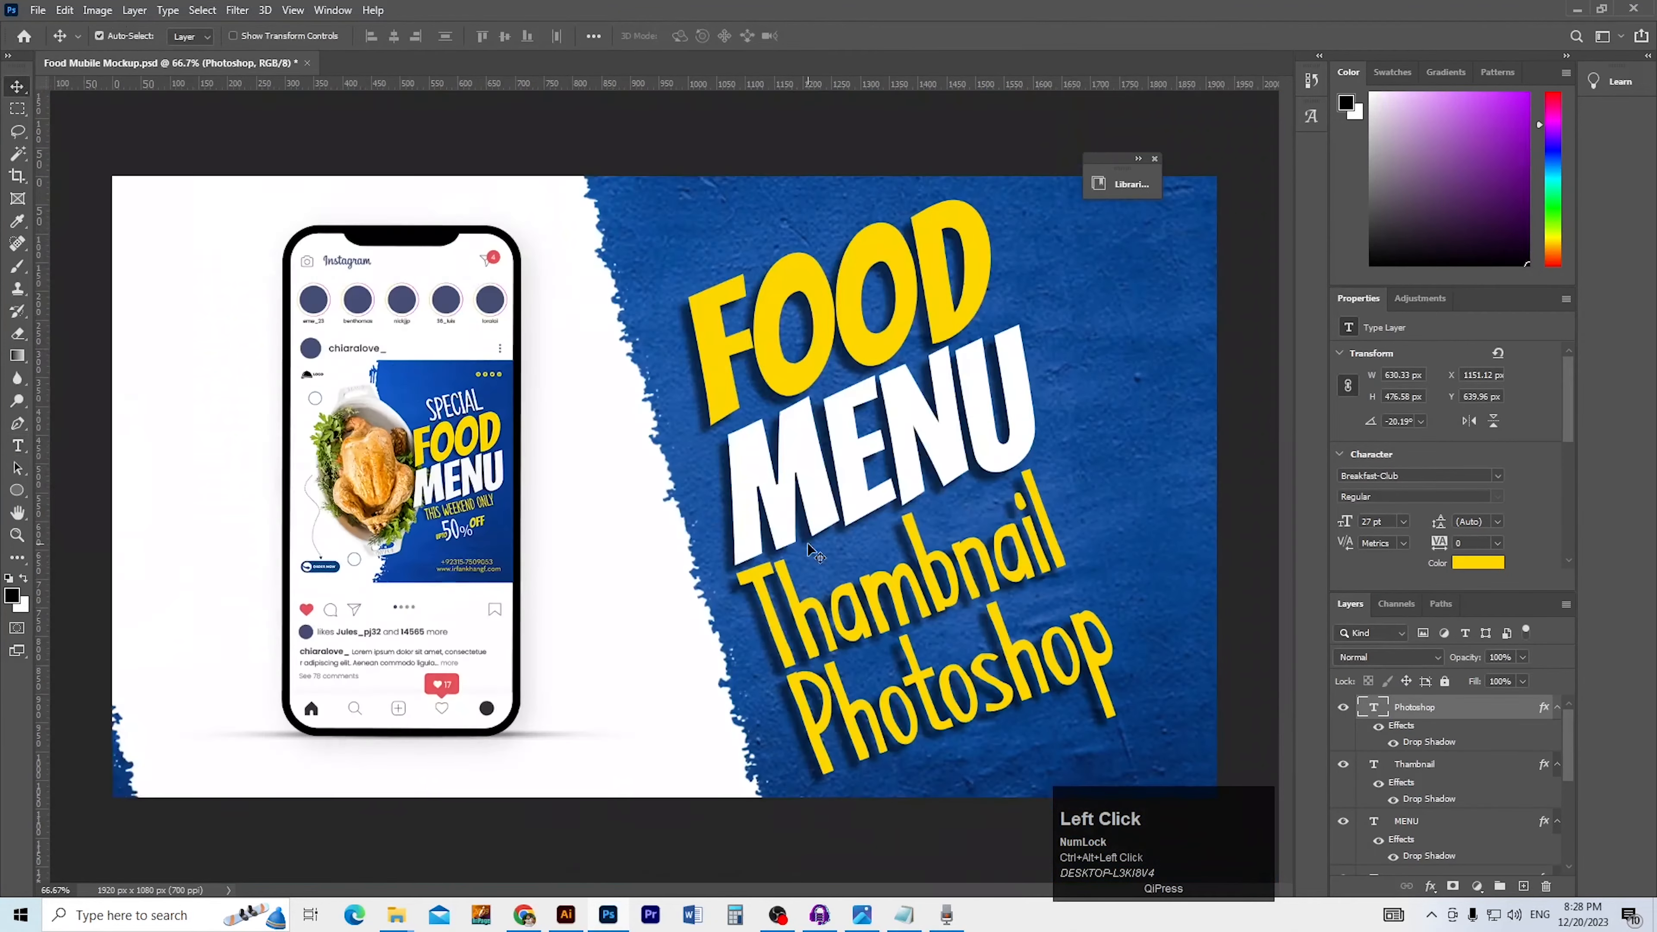
Change the Photoshop text's color to near-white fcfcfc and set its size to 23 pt
{"action": "left_click", "coordinate": [1466, 564]}
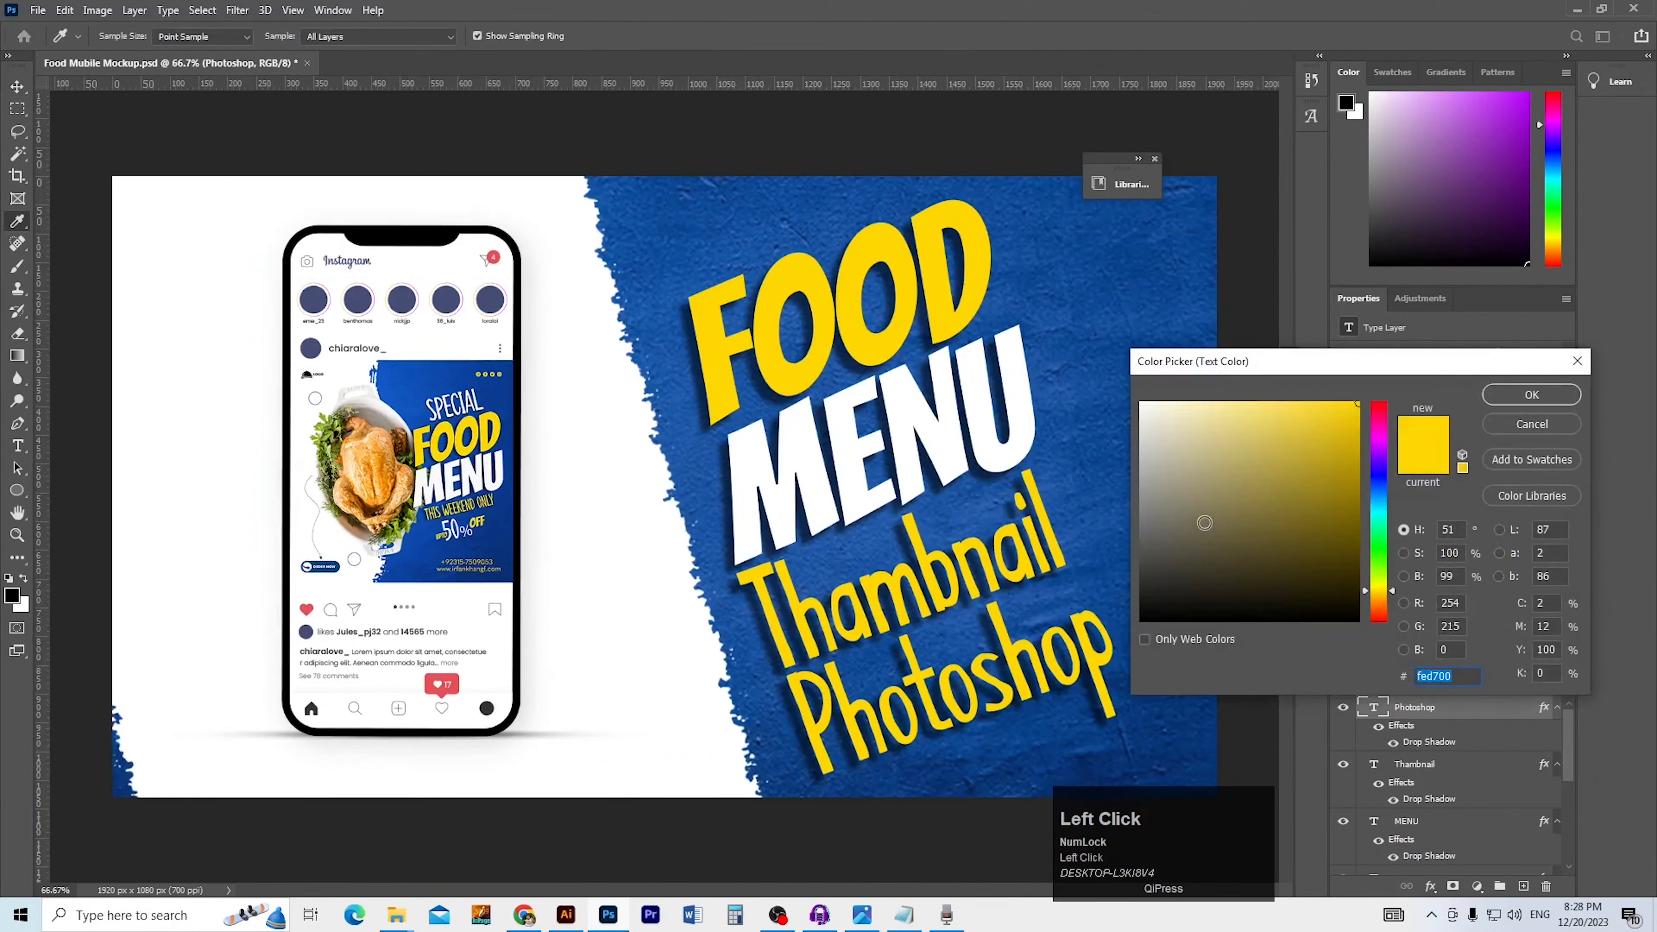
{"action": "left_click_drag", "start_coordinate": [1204, 522], "coordinate": [1134, 416]}
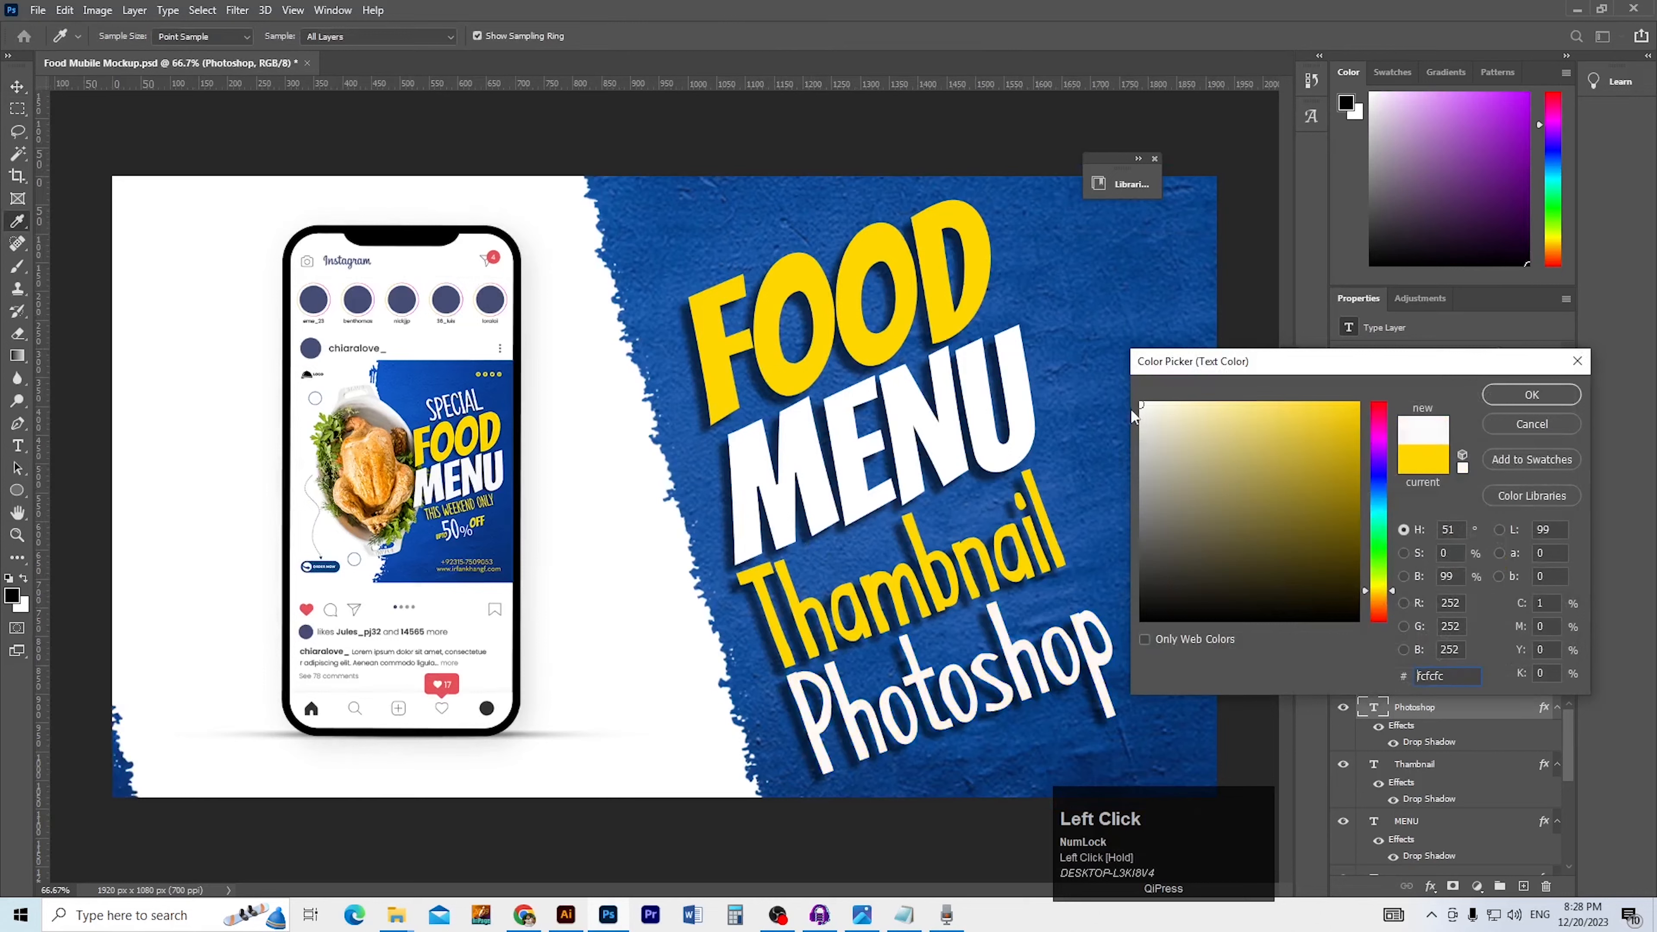
{"action": "left_click", "coordinate": [1520, 395]}
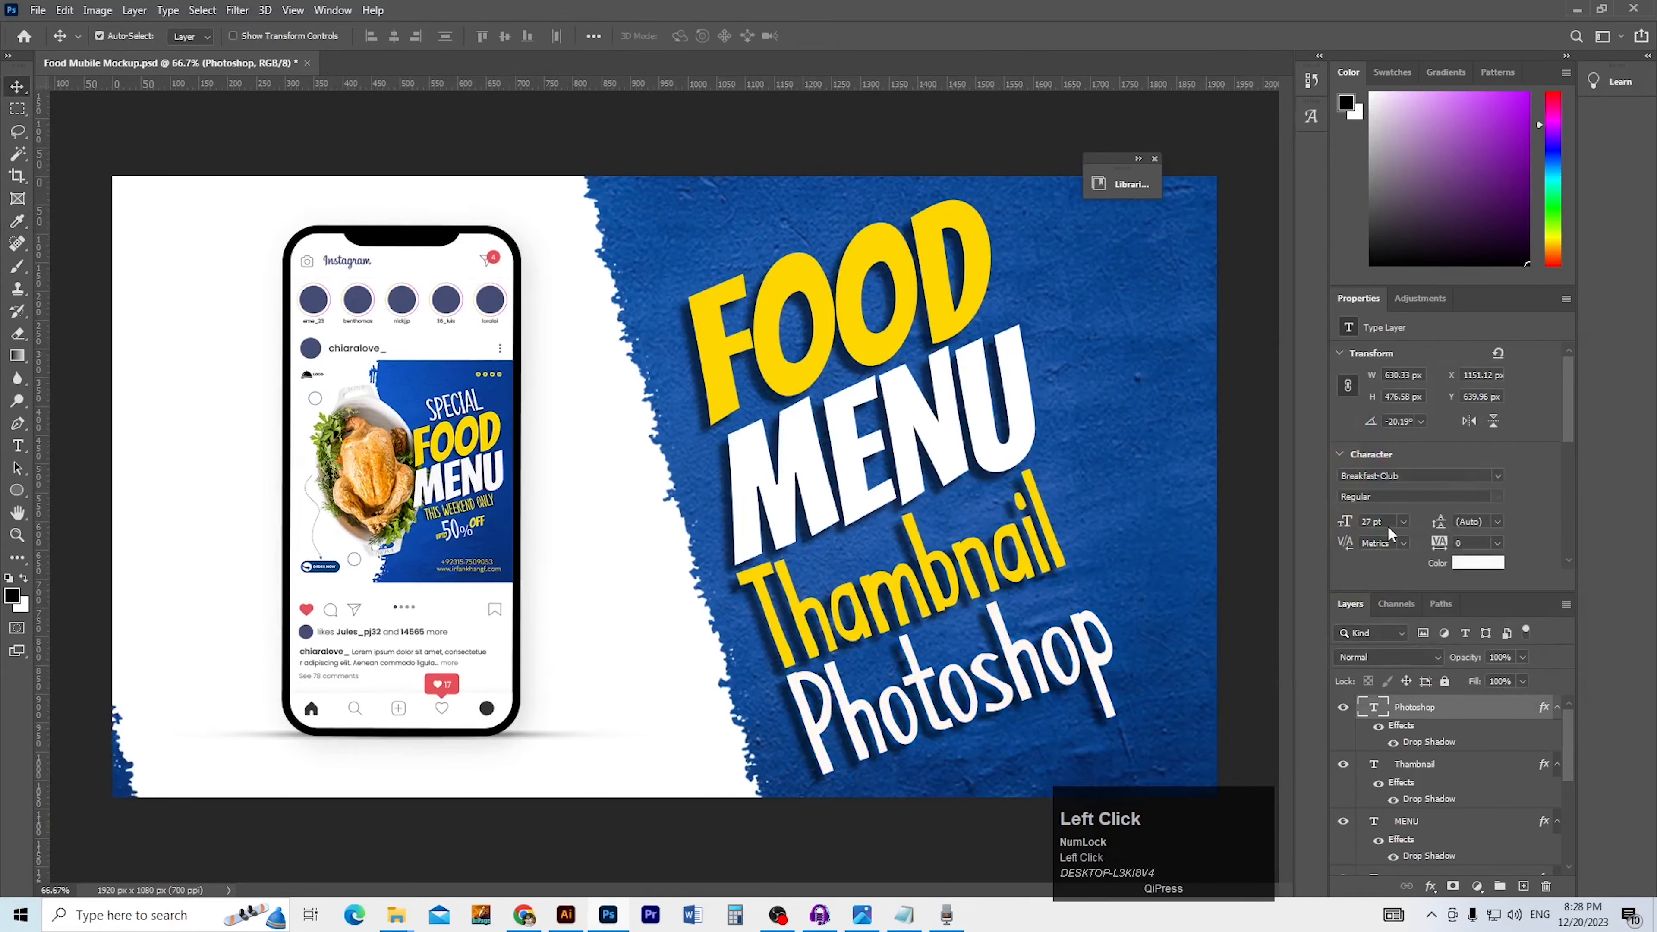
{"action": "scroll", "coordinate": [1389, 522], "scroll_direction": "down", "scroll_amount": 5}
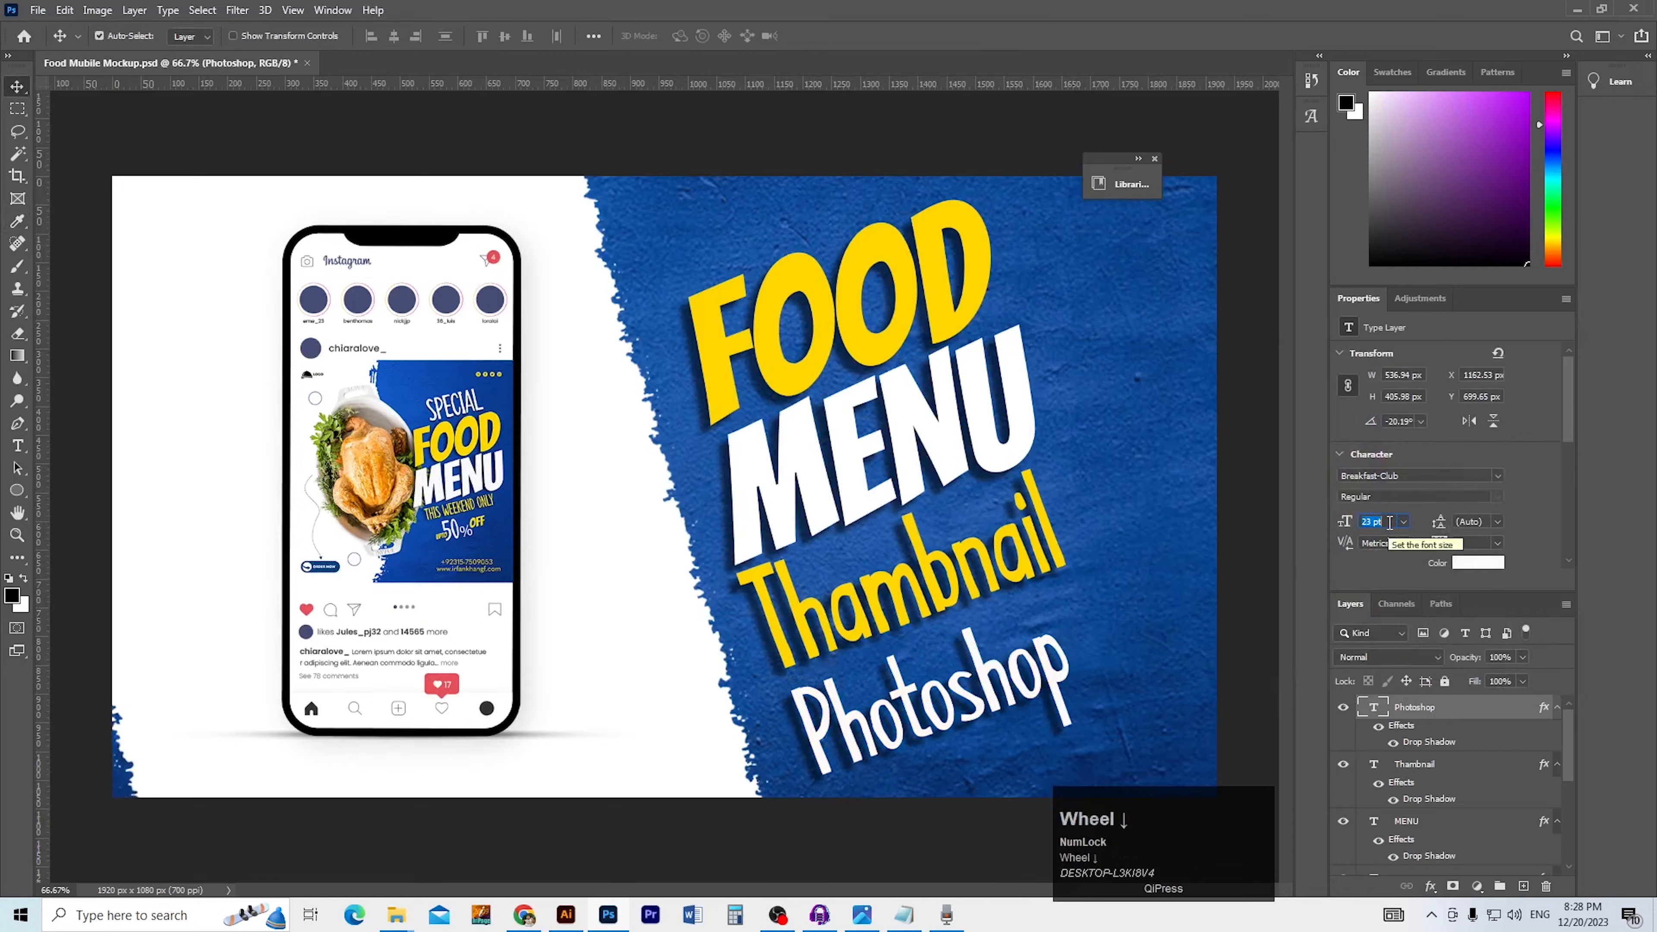
Nudge the "Photoshop" text under the "Thambnail" line and change its font to Montserrat Bold
{"action": "left_click", "coordinate": [871, 729]}
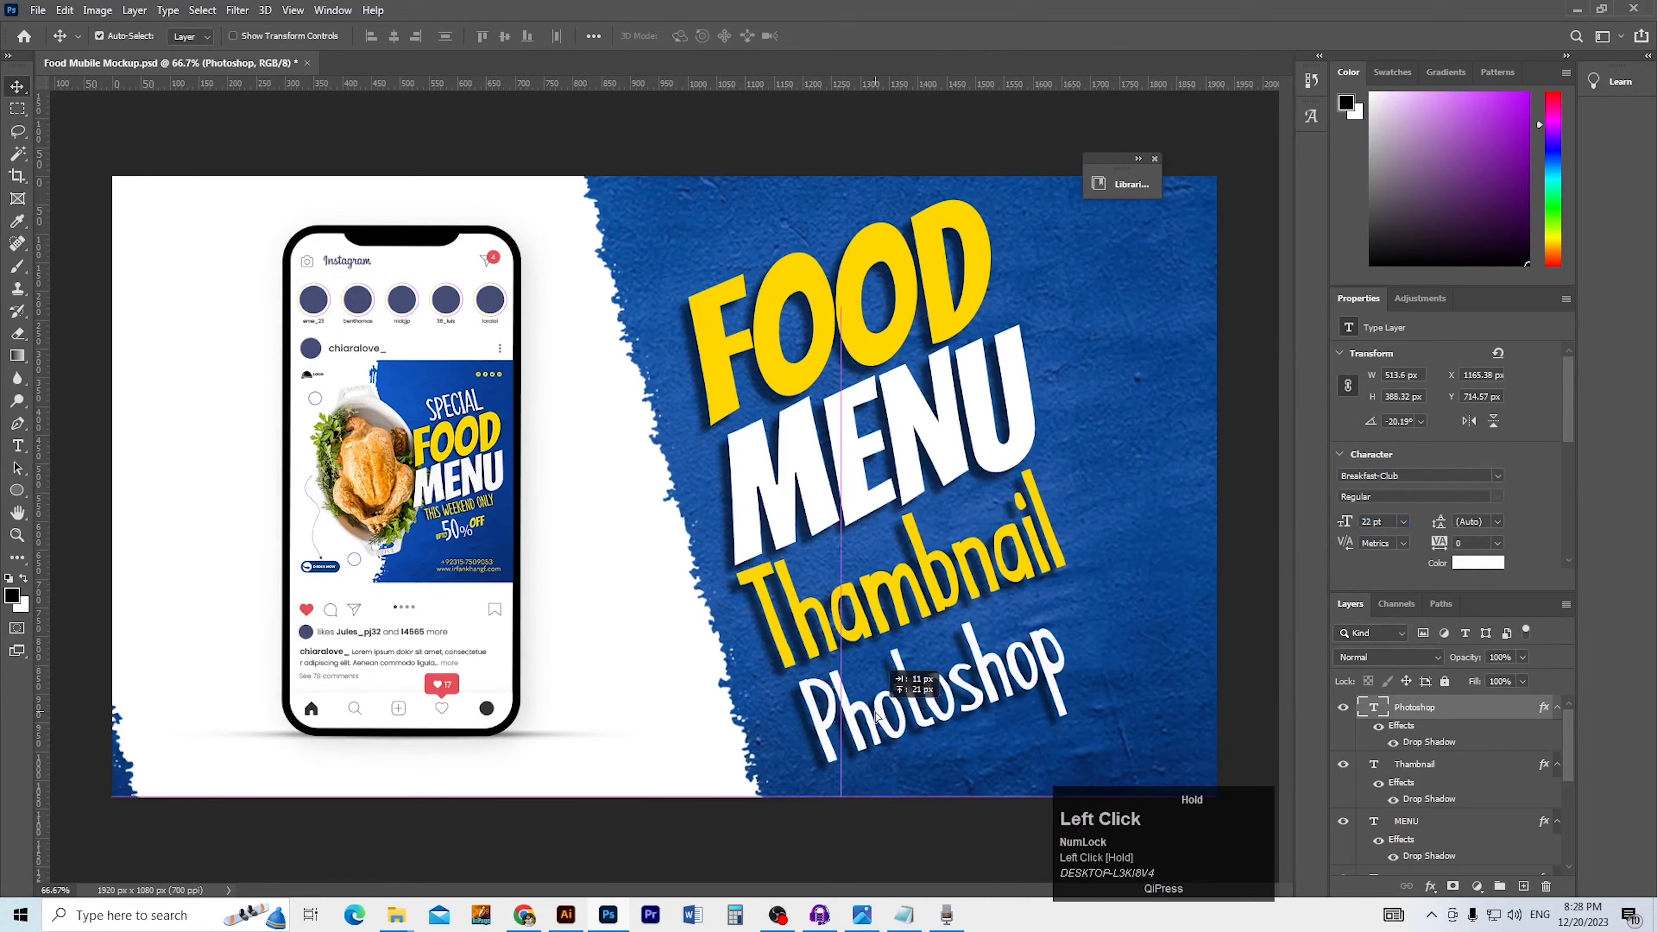
{"action": "left_click", "coordinate": [1437, 474]}
{"action": "type", "text": "mon"}
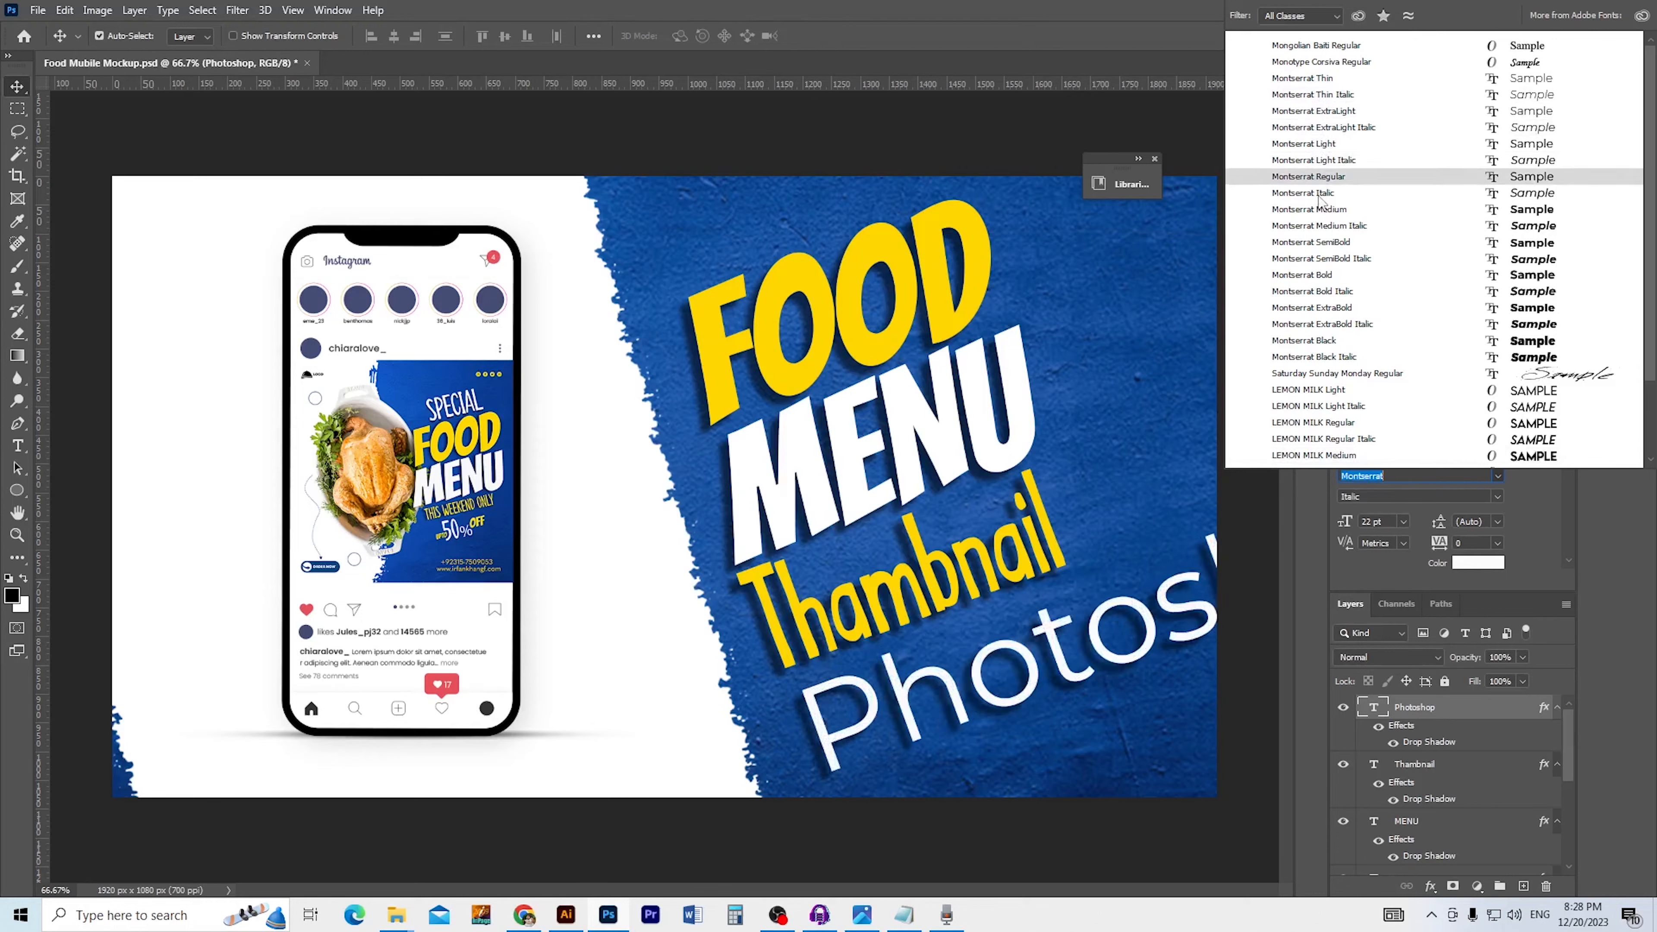
{"action": "left_click", "coordinate": [1326, 277]}
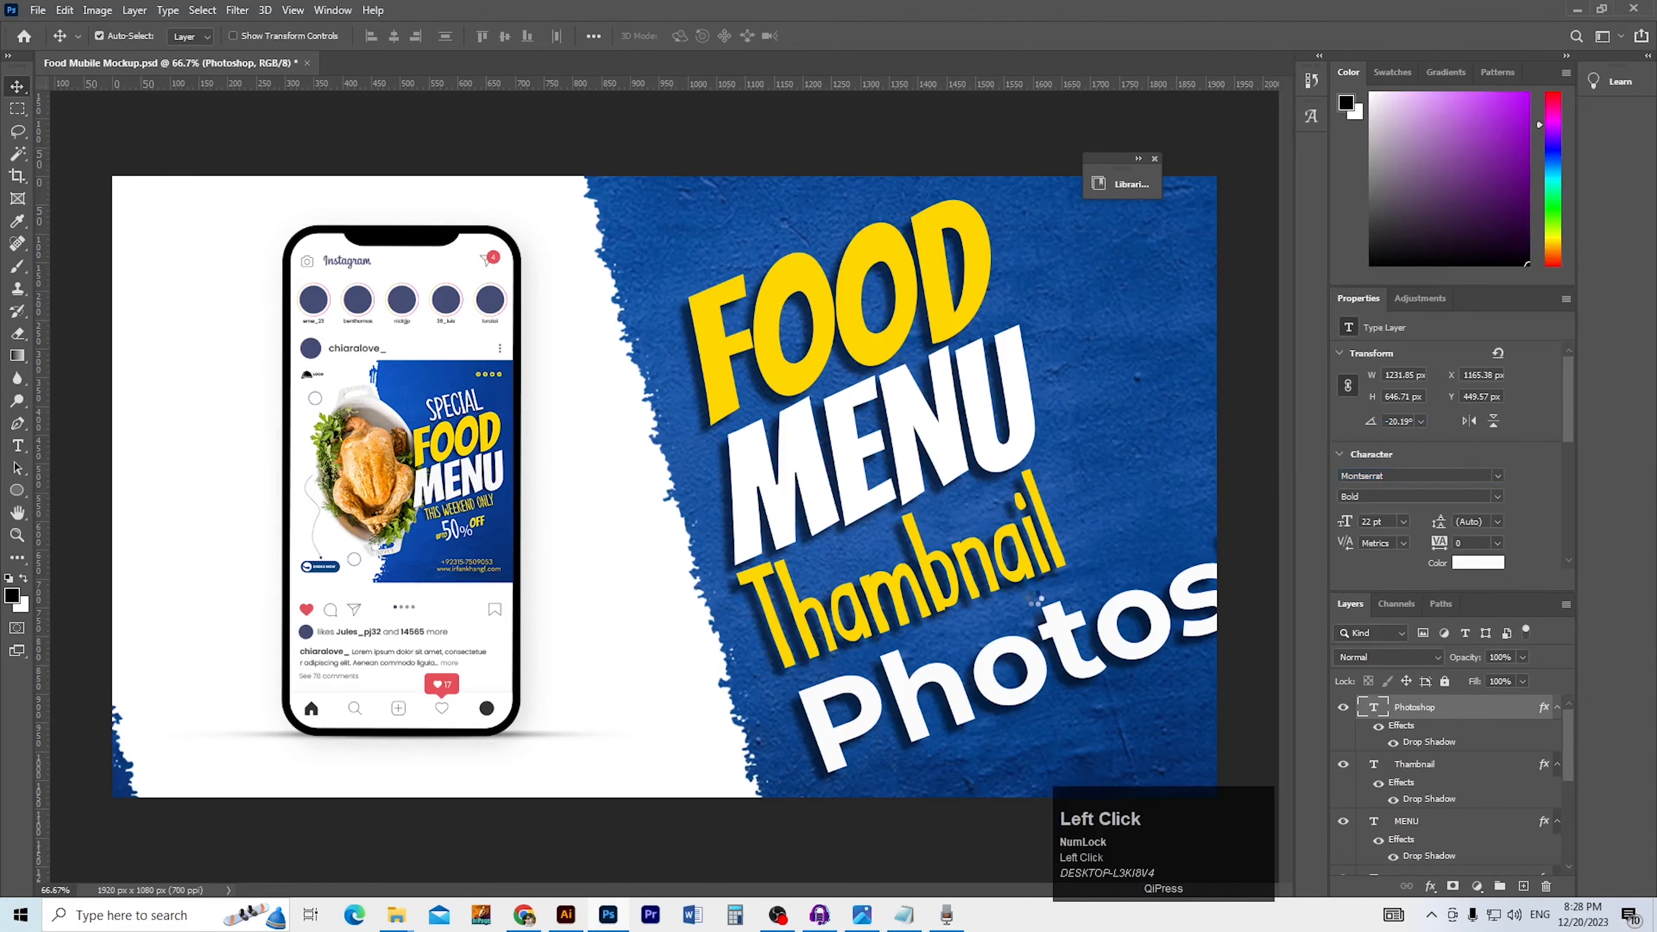
Scale the "Photoshop" text down to about 11.95 pt and place it directly beneath the "Thambnail" line
{"action": "left_click_drag", "start_coordinate": [1034, 673], "coordinate": [950, 701]}
{"action": "key", "text": "ctrl+t"}
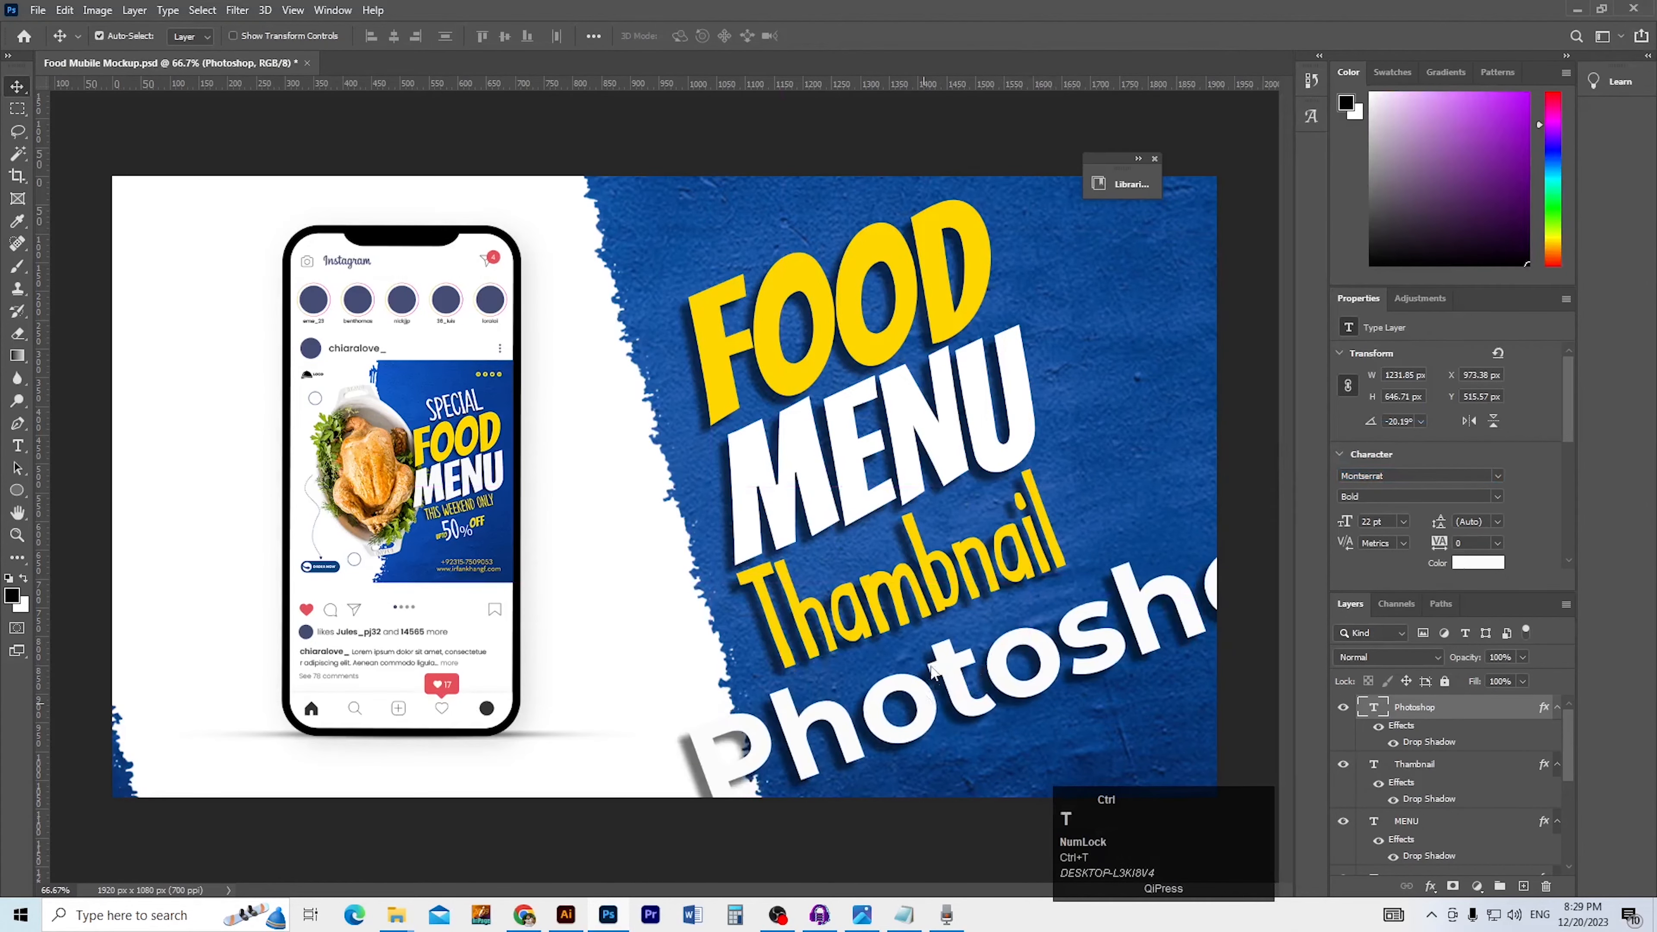
{"action": "left_click_drag", "start_coordinate": [1026, 472], "coordinate": [1017, 589]}
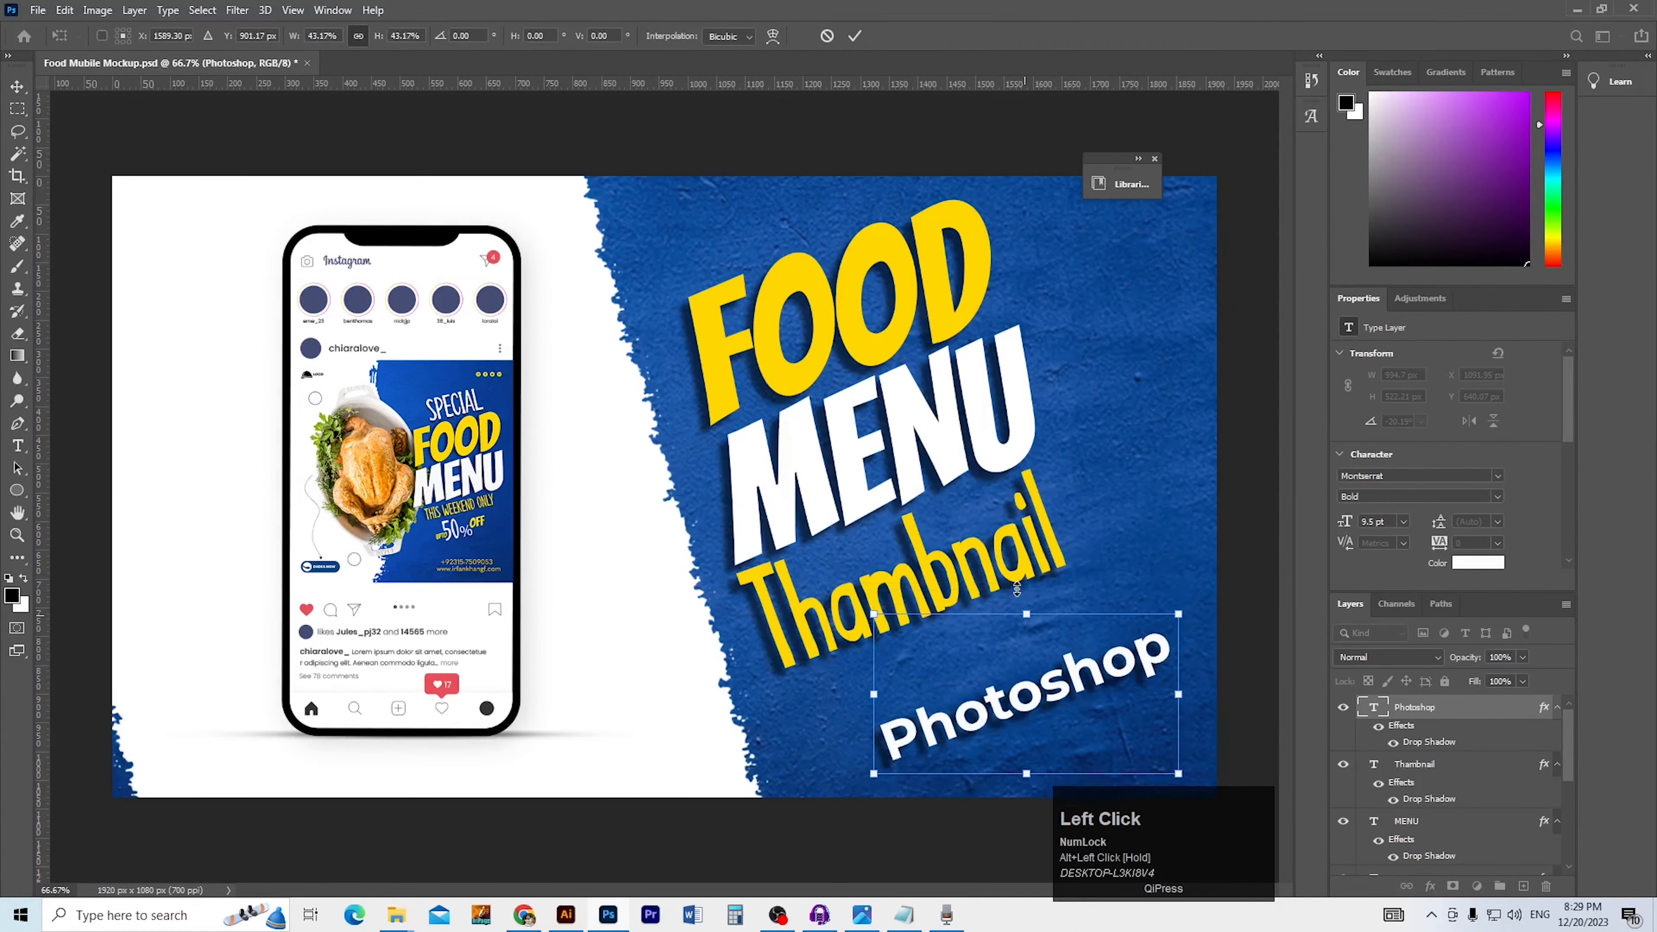
{"action": "left_click_drag", "start_coordinate": [1031, 720], "coordinate": [940, 785]}
{"action": "left_click_drag", "start_coordinate": [906, 713], "coordinate": [921, 683]}
{"action": "double_click", "coordinate": [919, 686]}
Check the "Photoshop" text placement up close and save the document
{"action": "key", "text": "ctrl+space"}
{"action": "left_click", "coordinate": [792, 685], "text": "ctrl"}
{"action": "left_click_drag", "start_coordinate": [793, 693], "coordinate": [809, 683]}
{"action": "left_click", "coordinate": [809, 682], "text": "ctrl+alt"}
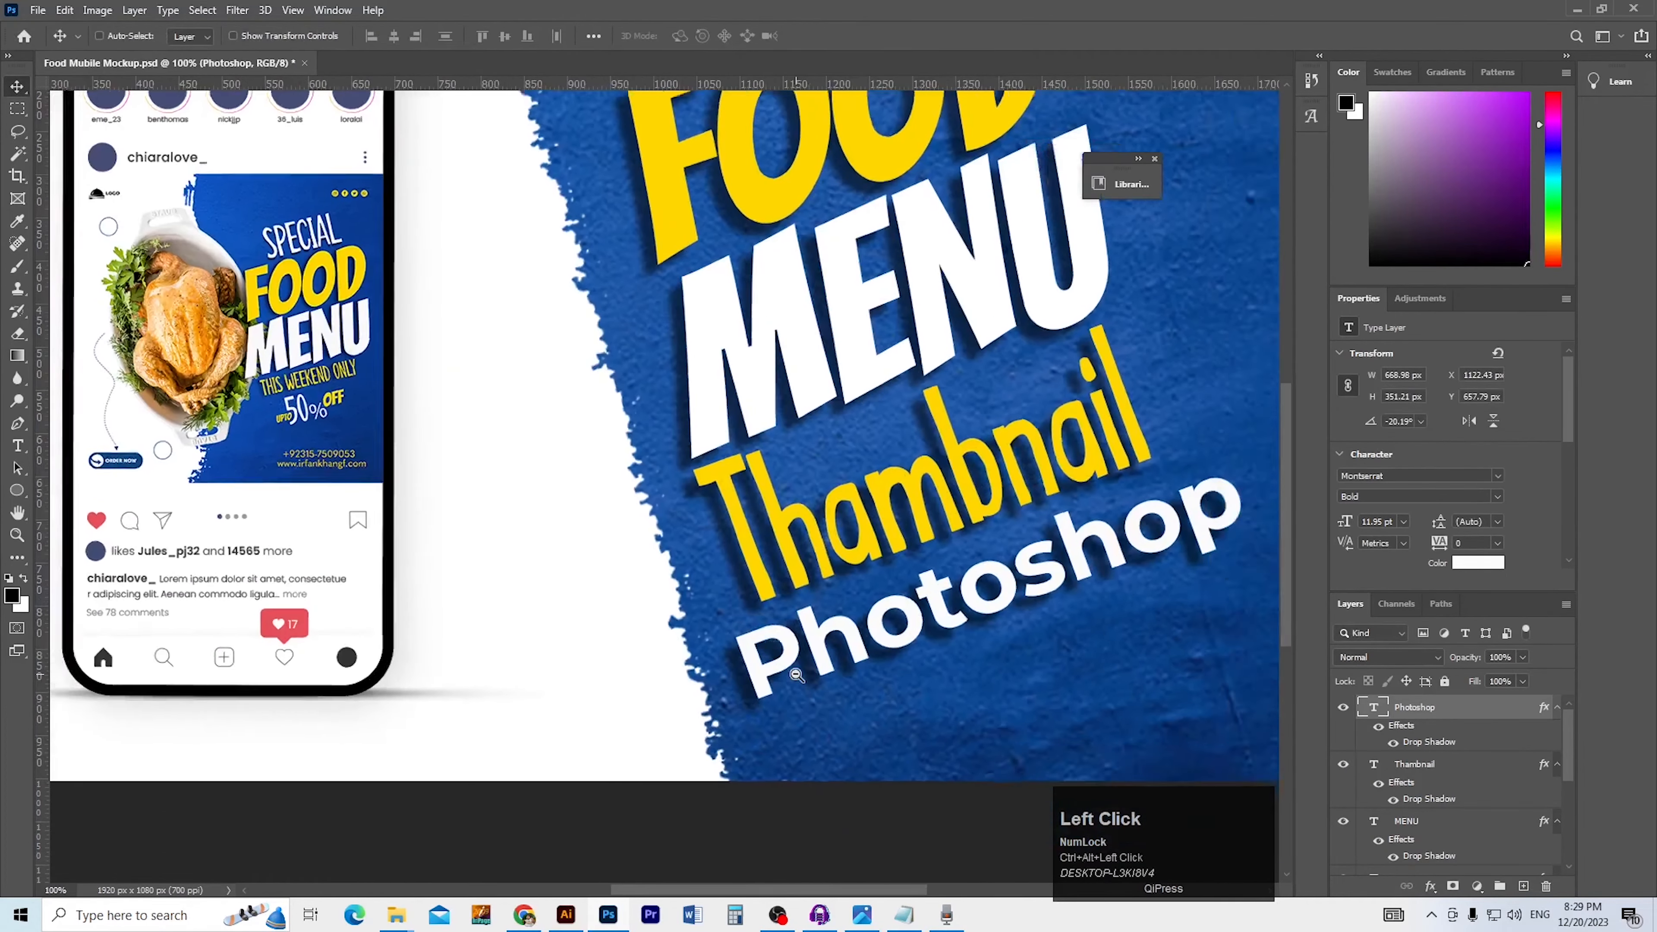
{"action": "key", "text": "ctrl+s"}
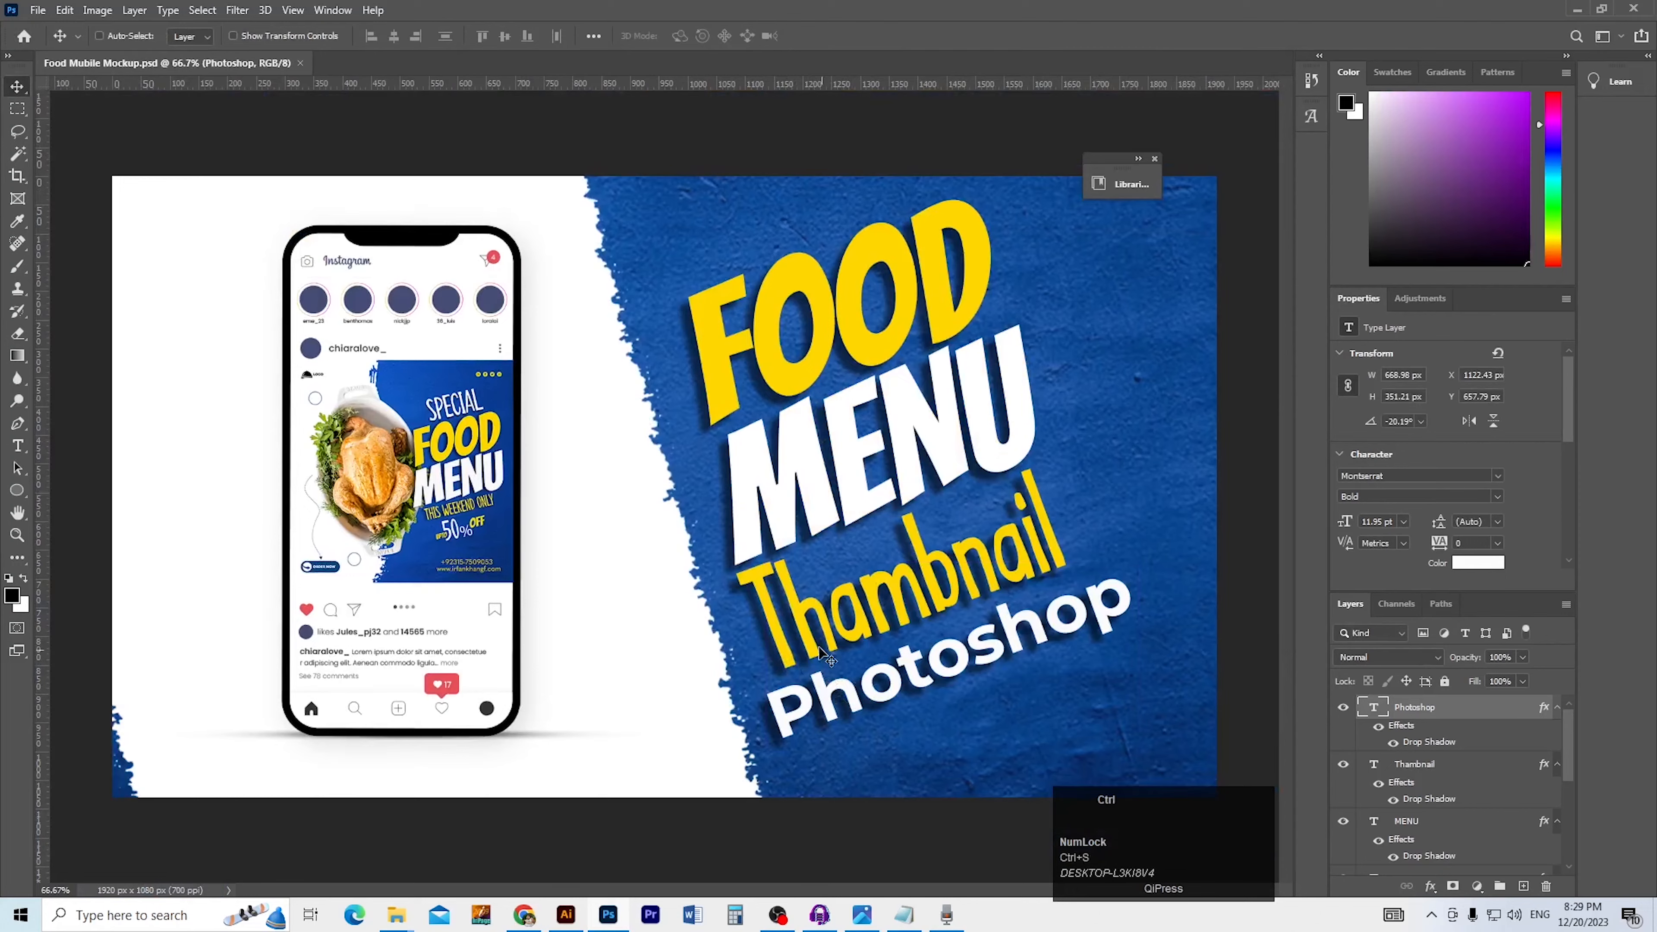
Draw a circle about 68 px in diameter with the Ellipse tool on the white area left of the phone
{"action": "left_click", "coordinate": [749, 640], "text": "ctrl+alt"}
{"action": "left_click", "coordinate": [454, 656], "text": "ctrl"}
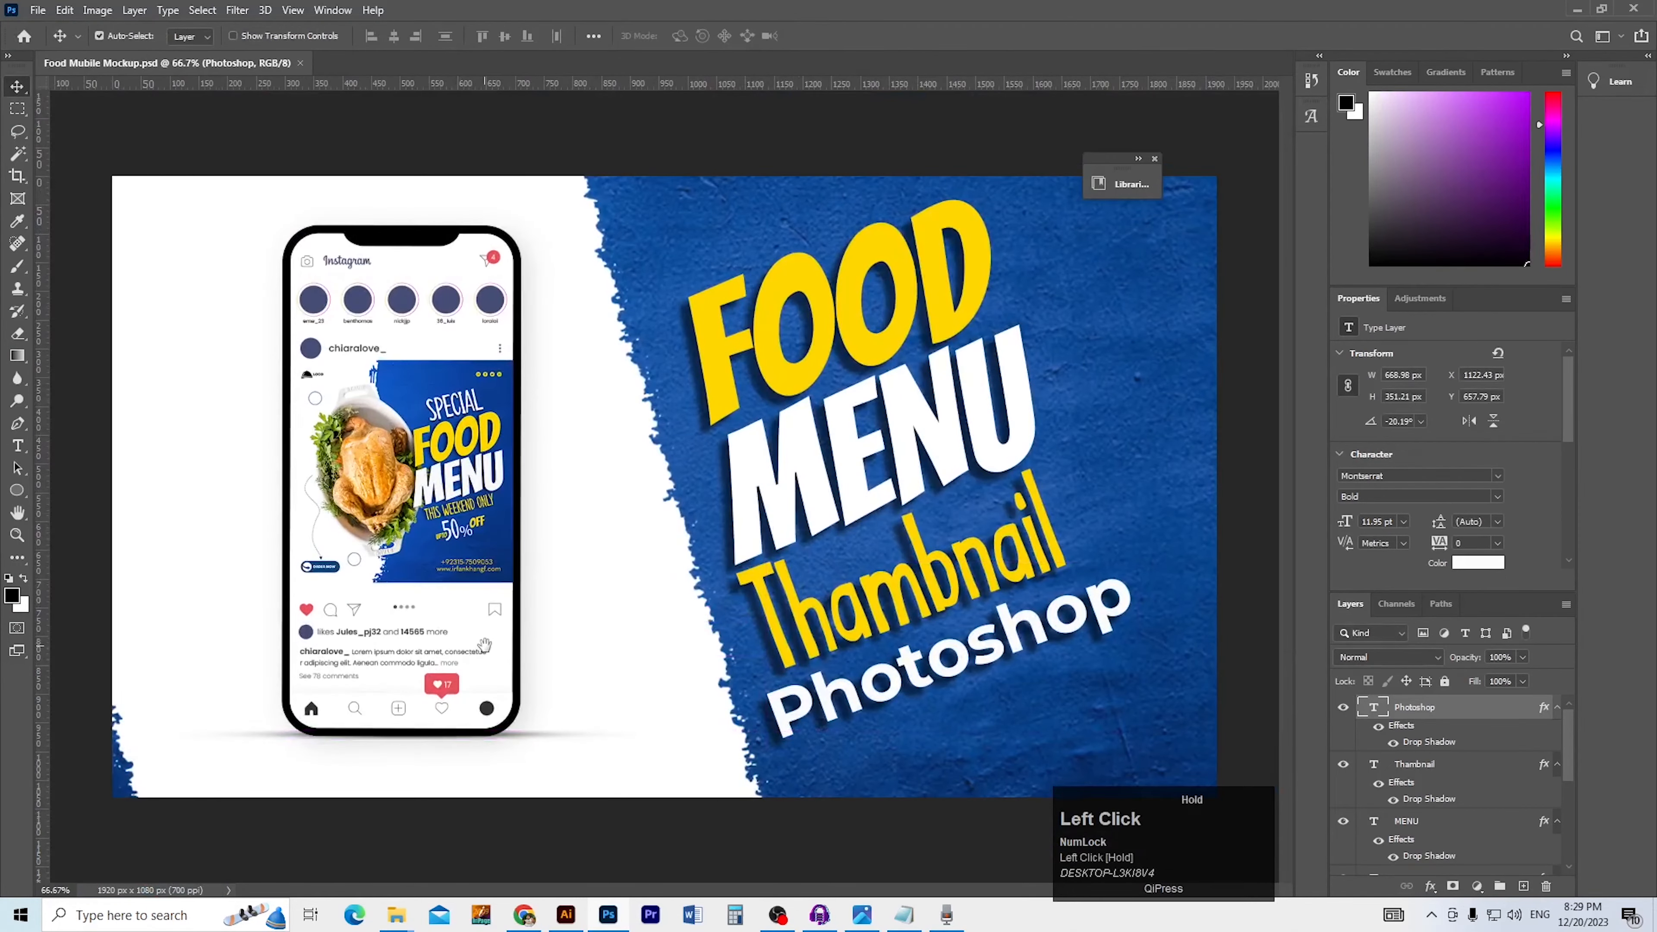
{"action": "left_click", "coordinate": [408, 676], "text": "ctrl"}
{"action": "left_click", "coordinate": [408, 679], "text": "ctrl+alt"}
{"action": "left_click", "coordinate": [196, 439], "text": "ctrl"}
{"action": "left_click_drag", "start_coordinate": [270, 481], "coordinate": [378, 516]}
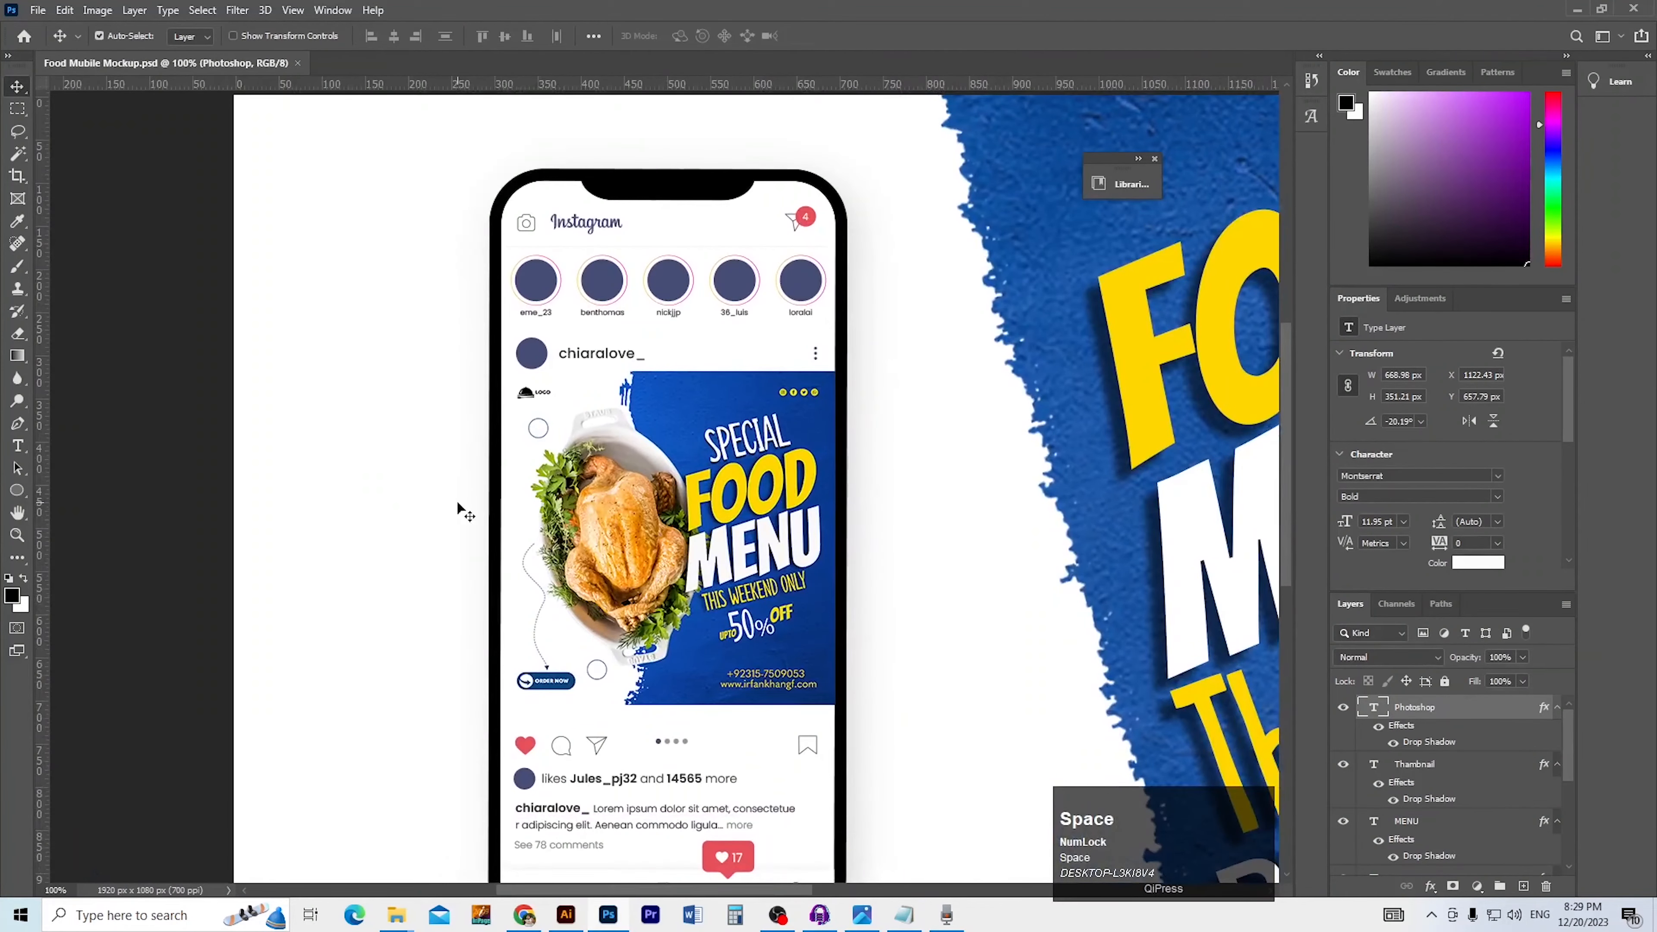
{"action": "left_click", "coordinate": [411, 466], "text": "ctrl"}
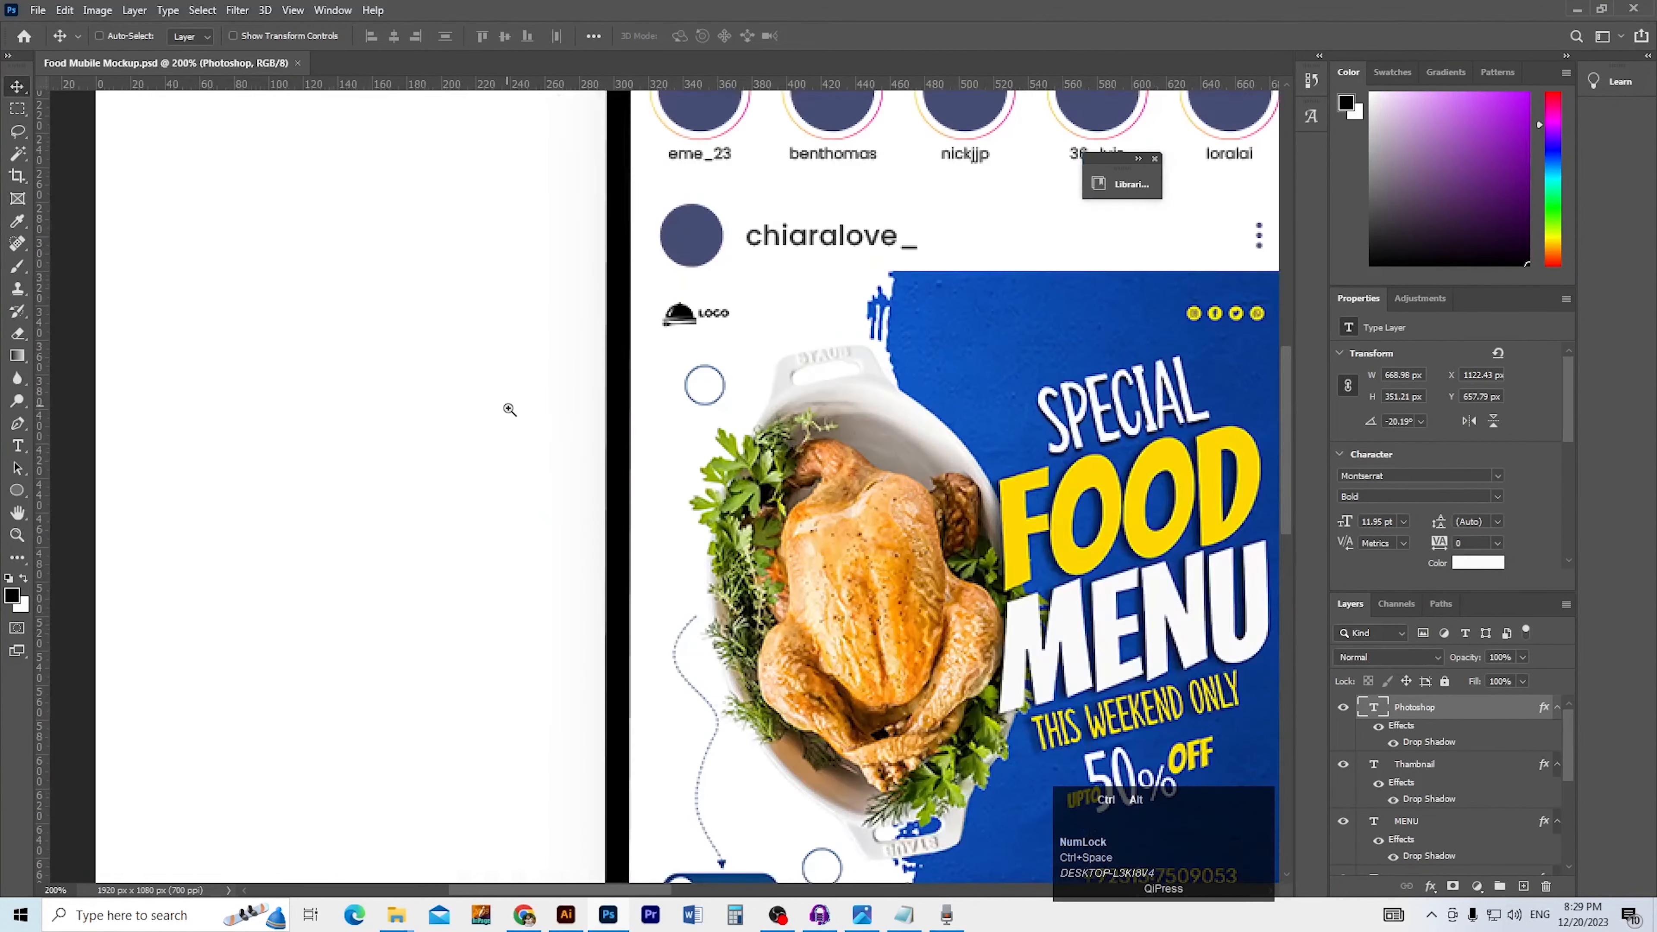
{"action": "left_click", "coordinate": [507, 406], "text": "ctrl+alt"}
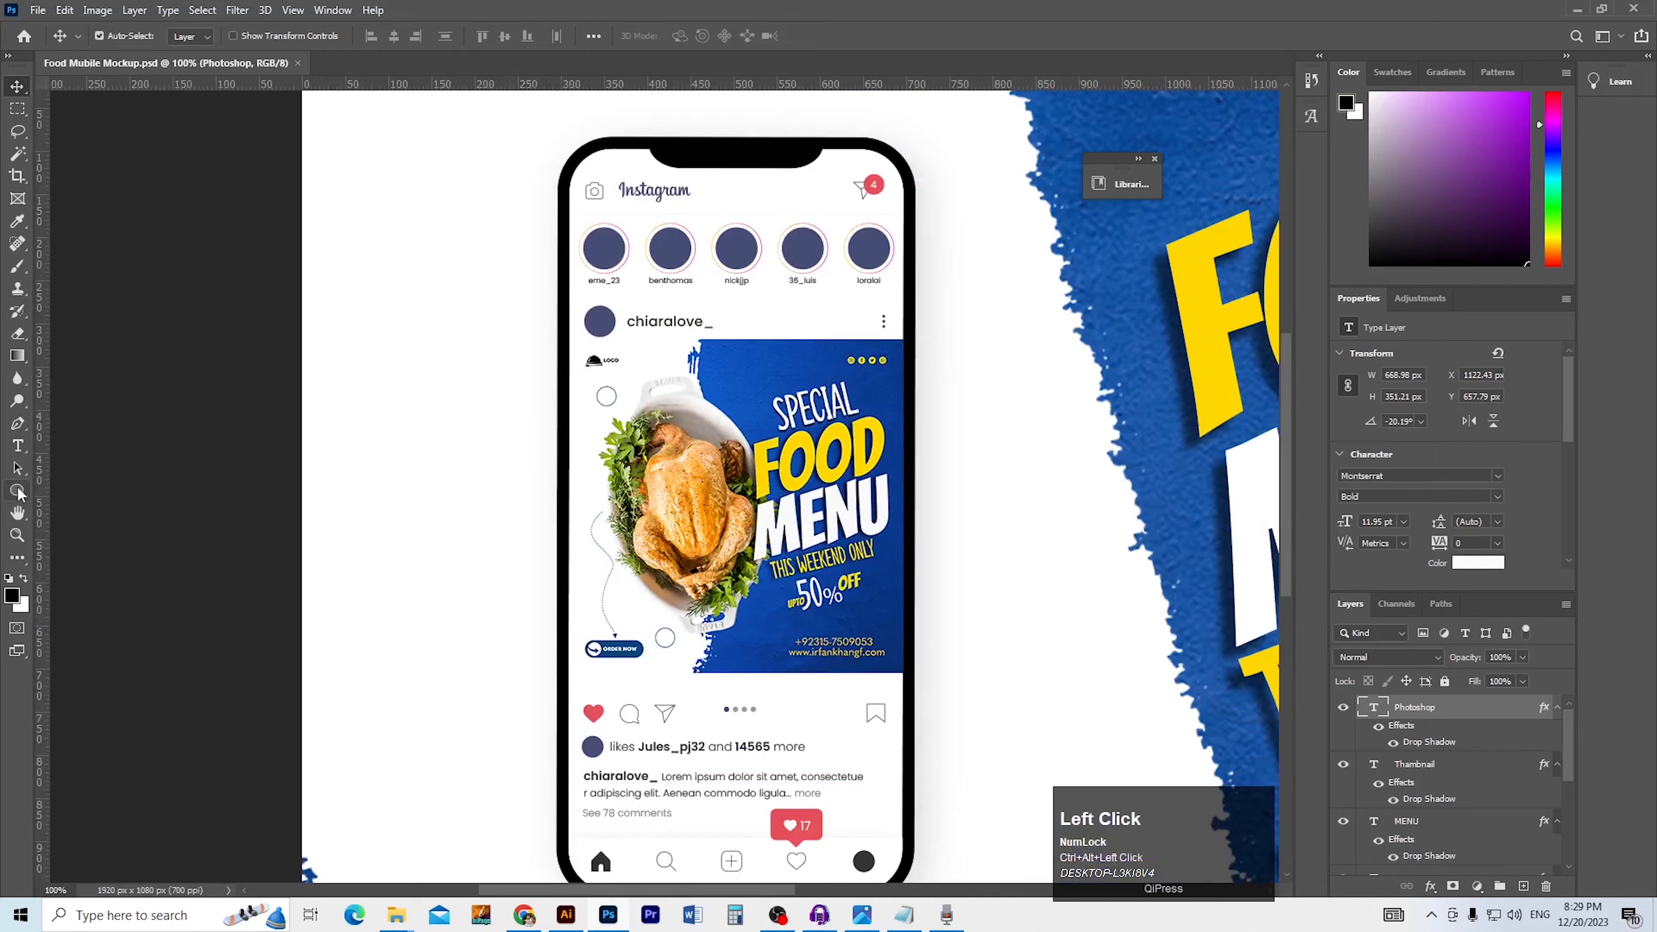
{"action": "left_click", "coordinate": [19, 494]}
{"action": "left_click", "coordinate": [98, 509]}
{"action": "left_click_drag", "start_coordinate": [399, 278], "coordinate": [458, 337]}
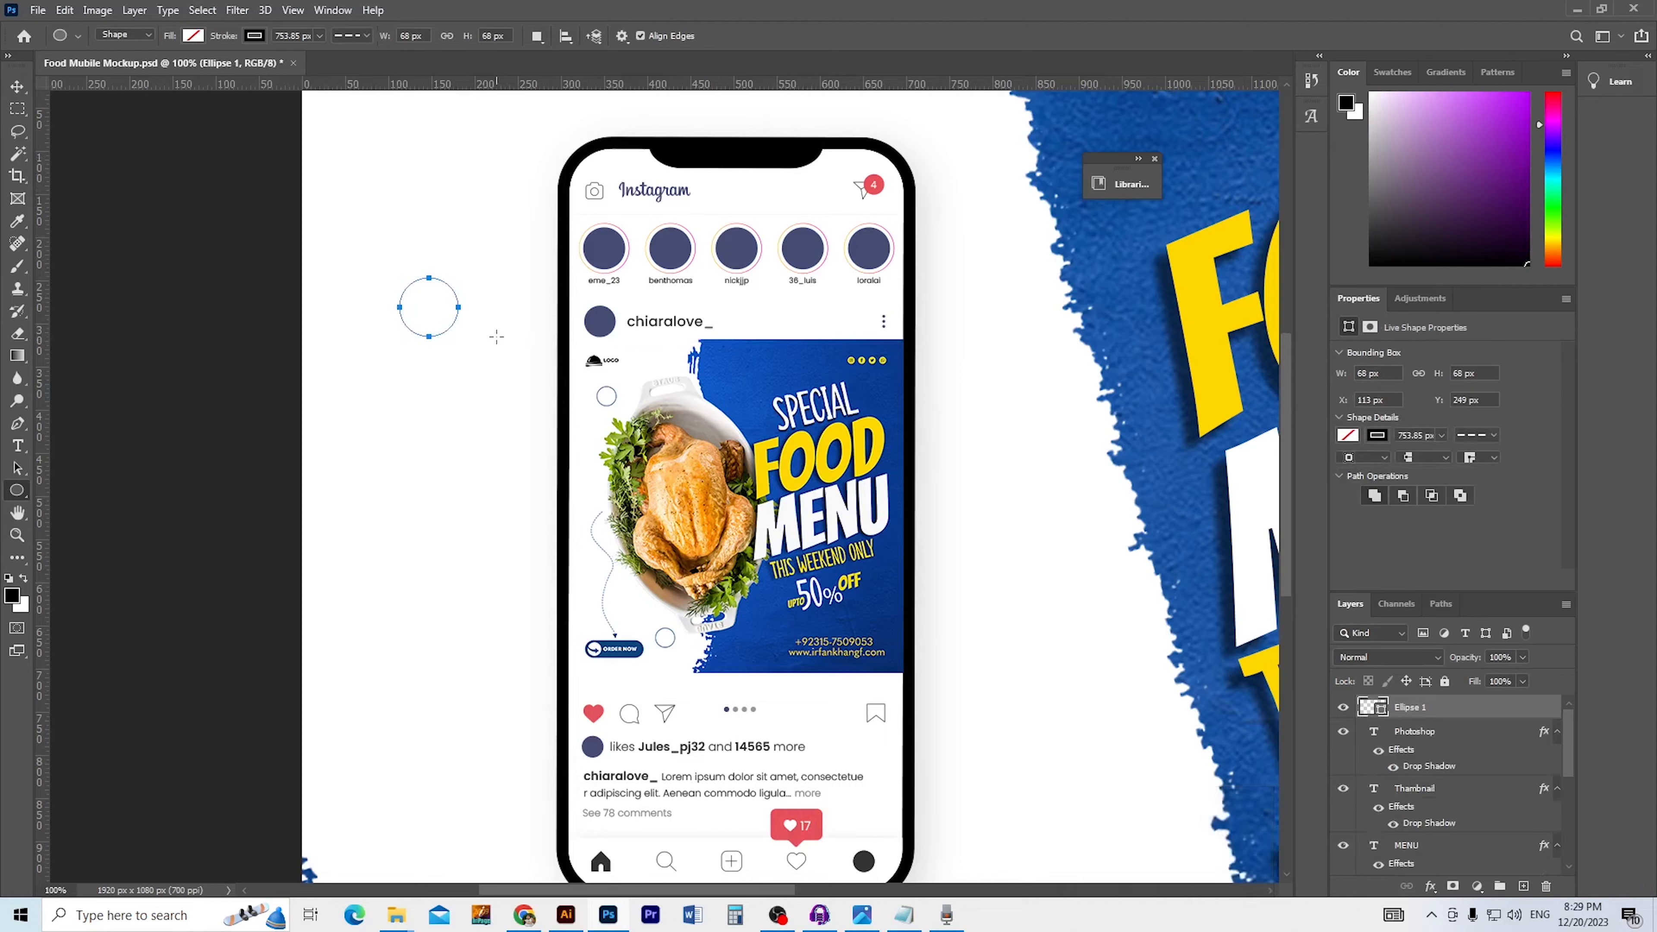
Give the circle a dark blue solid-line stroke and reduce its stroke width to 163.04 px
{"action": "left_click", "coordinate": [256, 36]}
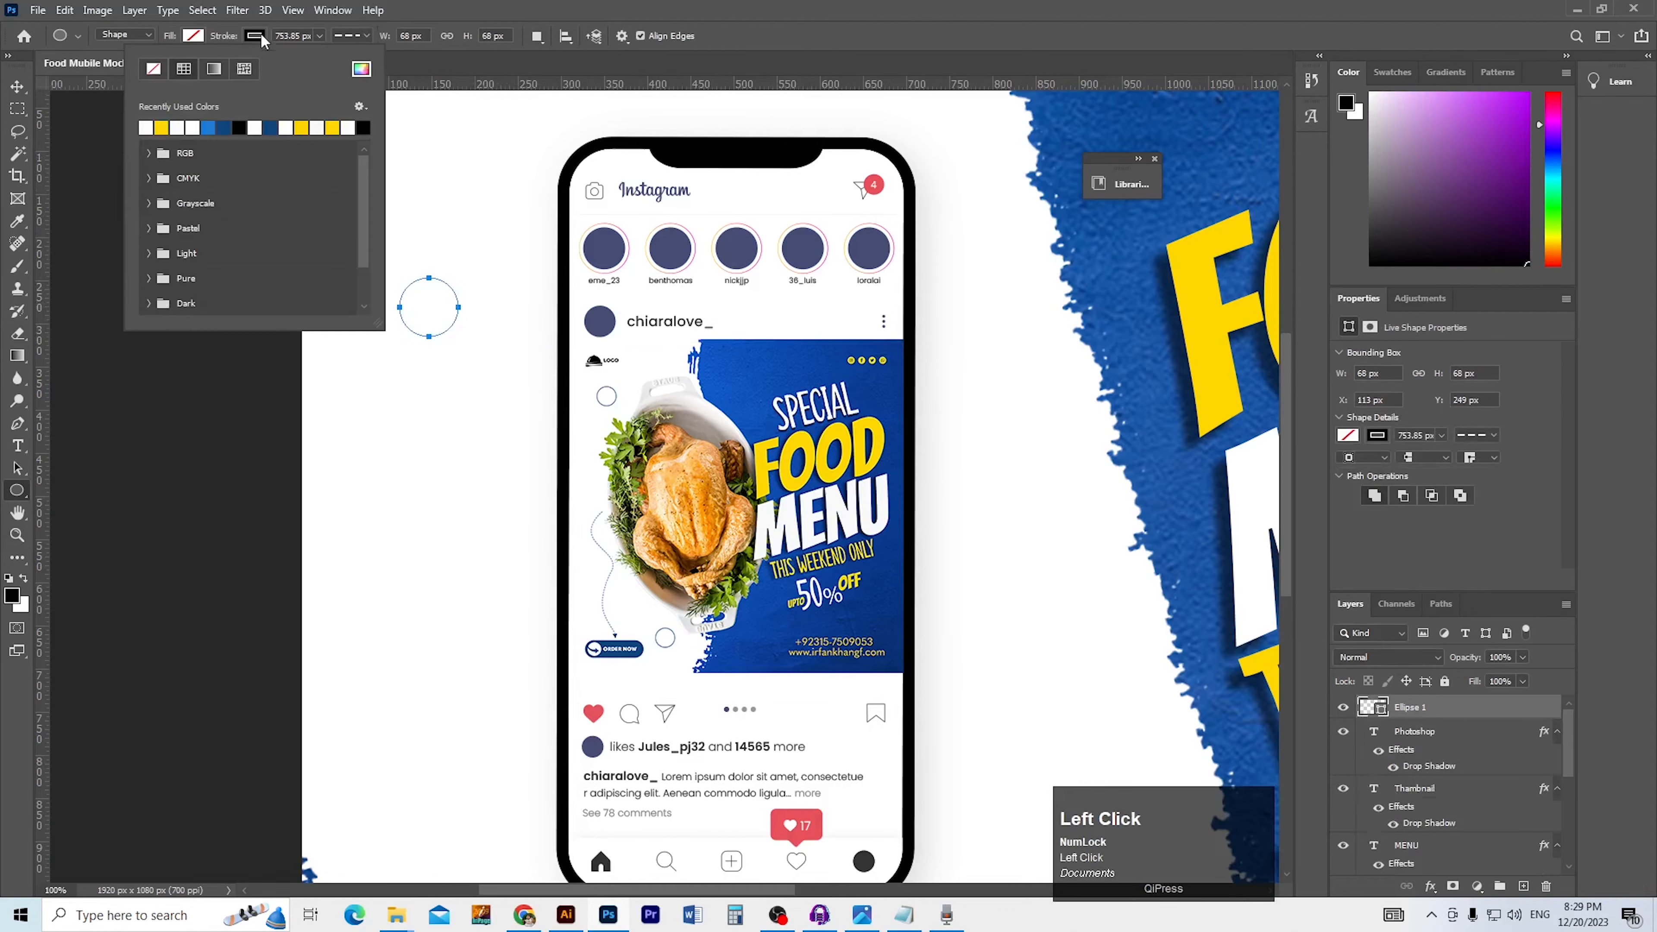
{"action": "left_click", "coordinate": [226, 128]}
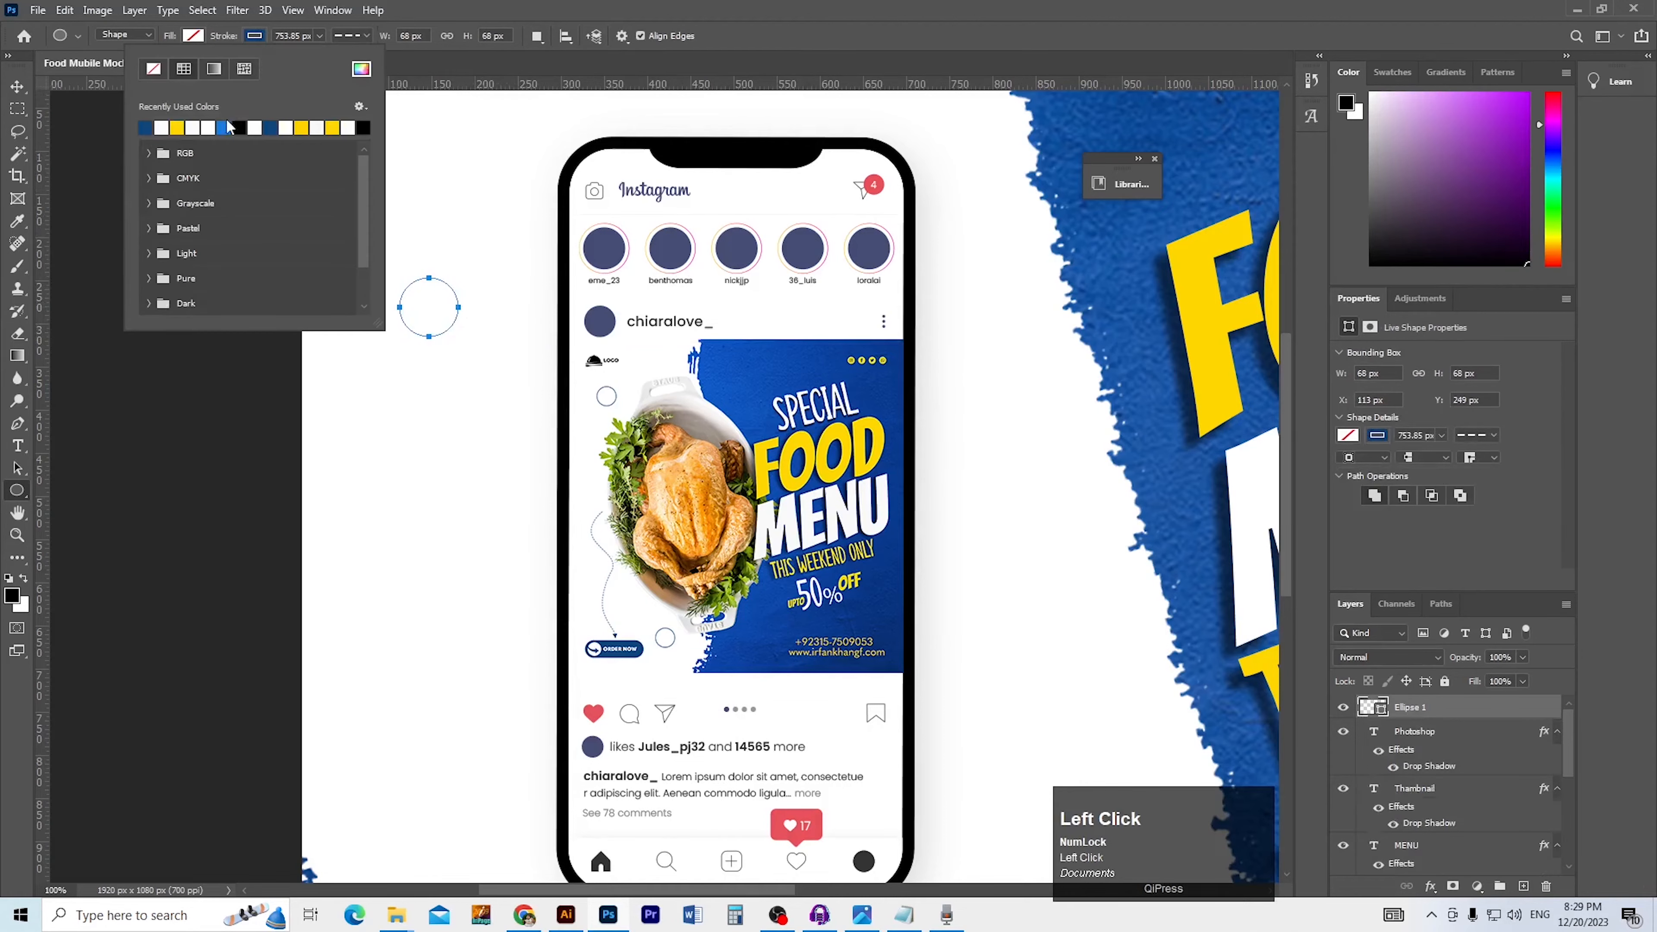
{"action": "left_click", "coordinate": [318, 37]}
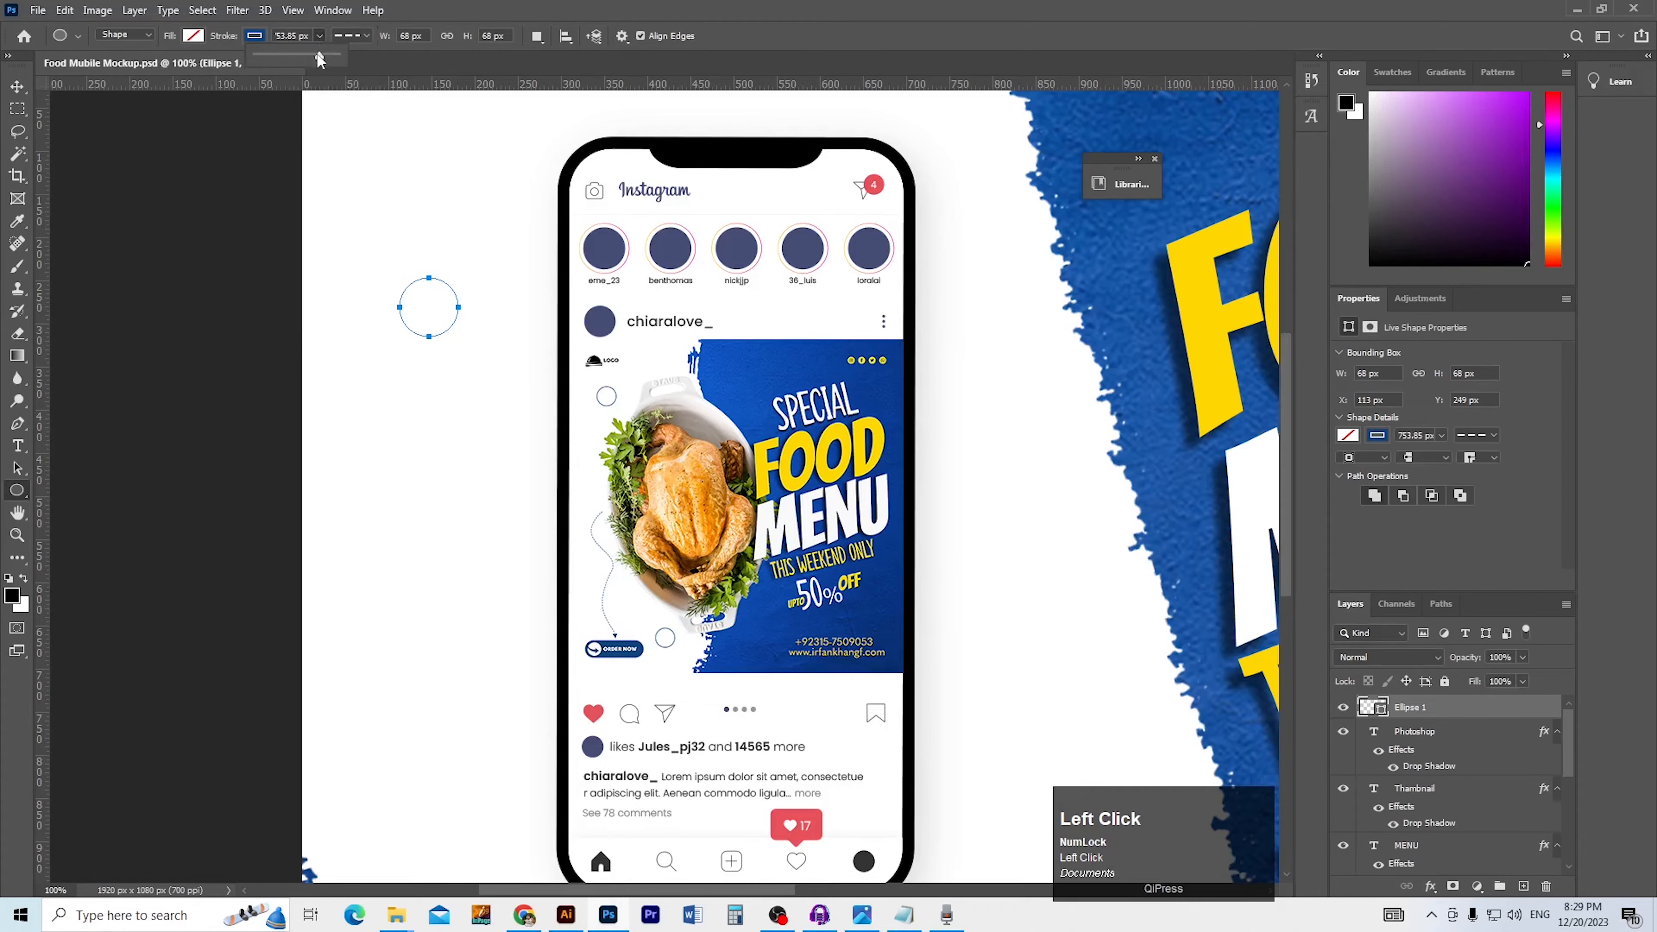
{"action": "left_click_drag", "start_coordinate": [320, 59], "coordinate": [299, 58]}
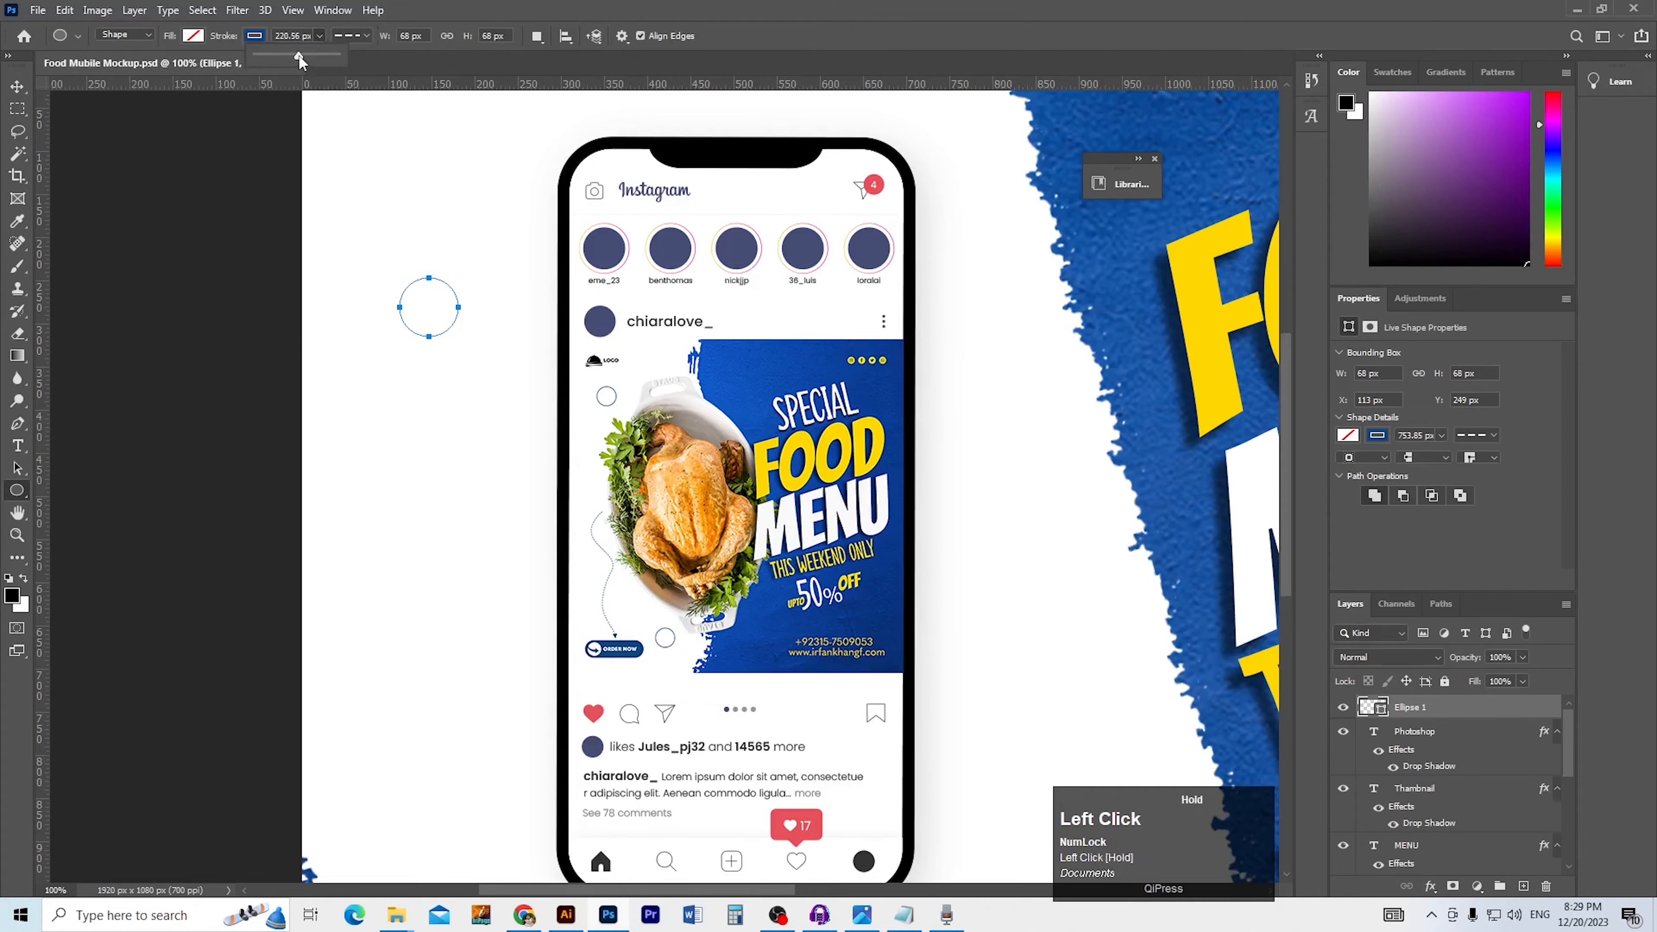
{"action": "left_click", "coordinate": [365, 39]}
{"action": "left_click", "coordinate": [343, 97]}
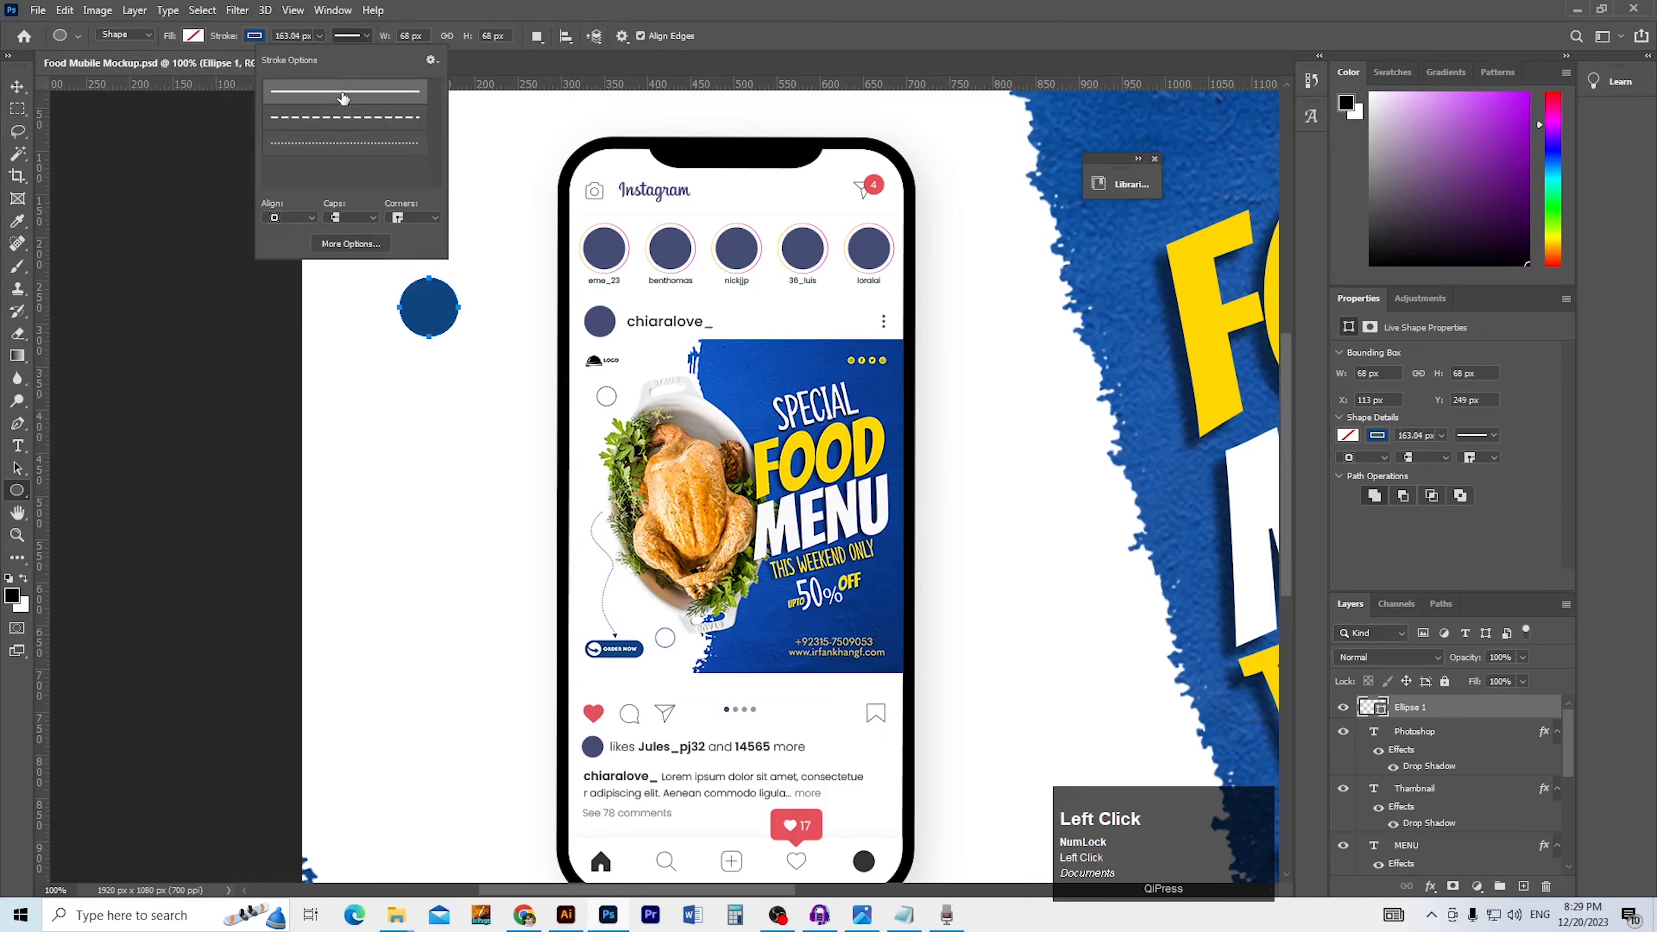
Reduce the circle's stroke width to 9.63 px
{"action": "left_click", "coordinate": [255, 36]}
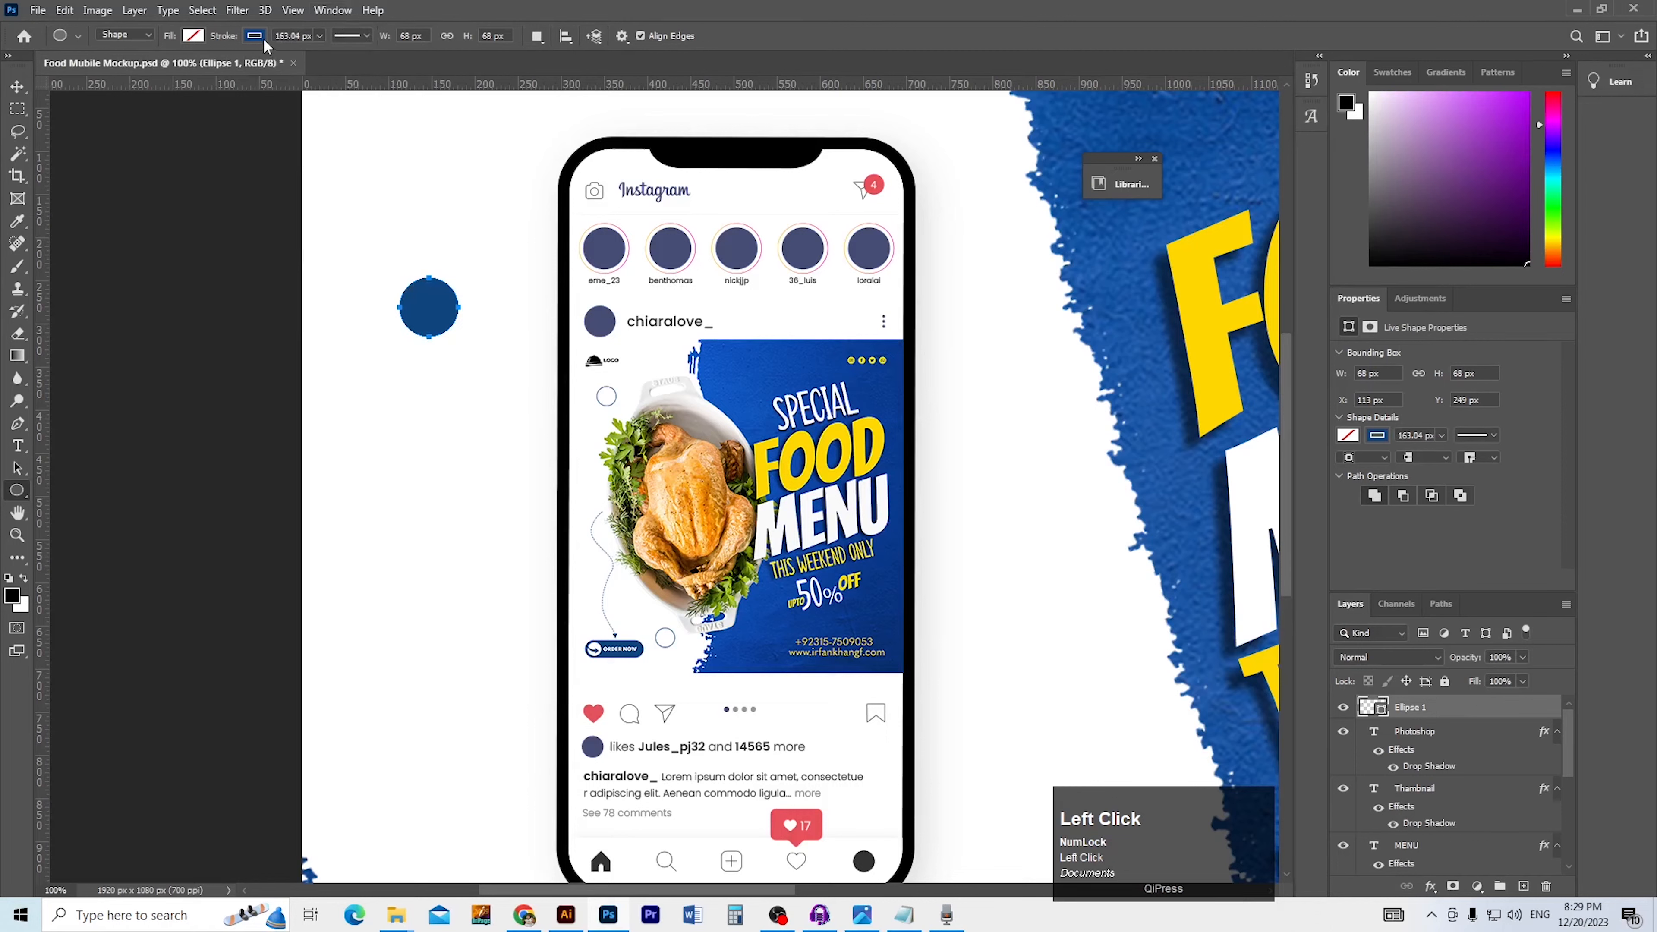
{"action": "left_click", "coordinate": [256, 36]}
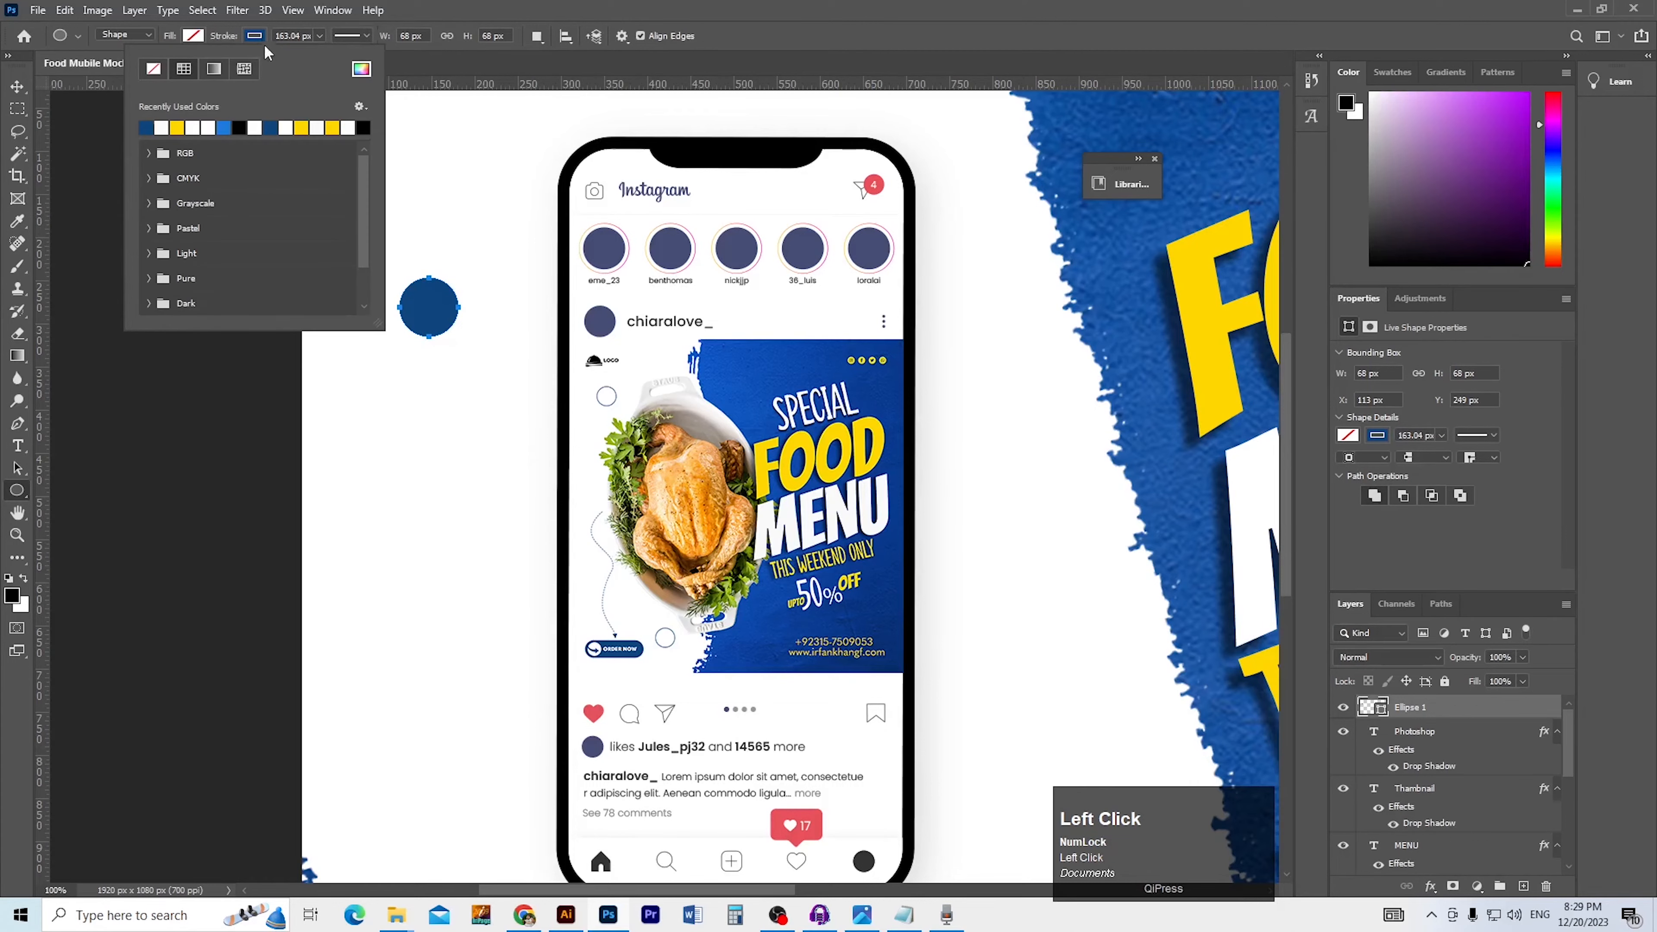
{"action": "left_click", "coordinate": [321, 37]}
{"action": "left_click_drag", "start_coordinate": [322, 56], "coordinate": [296, 53]}
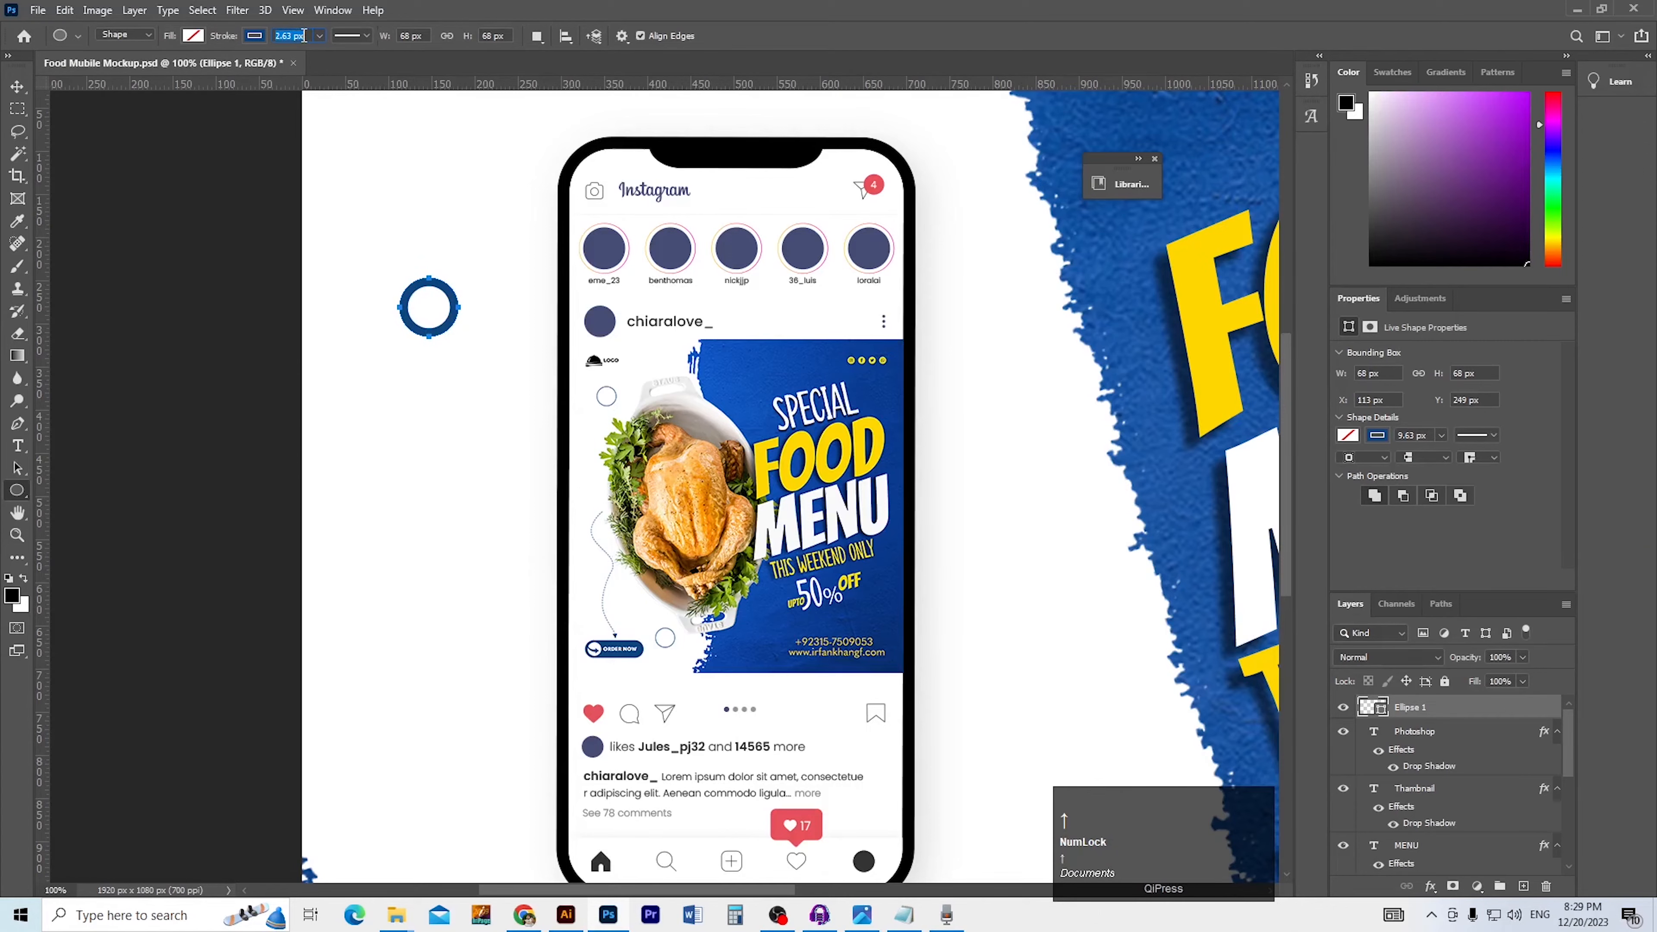
Move the circle slightly up and to the left on the white area, to about X 86 px and Y 228 px
{"action": "left_click", "coordinate": [17, 87]}
{"action": "left_click", "coordinate": [102, 150]}
{"action": "key", "text": "ctrl+space"}
{"action": "left_click", "coordinate": [427, 325]}
{"action": "left_click_drag", "start_coordinate": [522, 387], "coordinate": [455, 334]}
Thin the circle's stroke to 4.5 px
{"action": "key", "text": "u"}
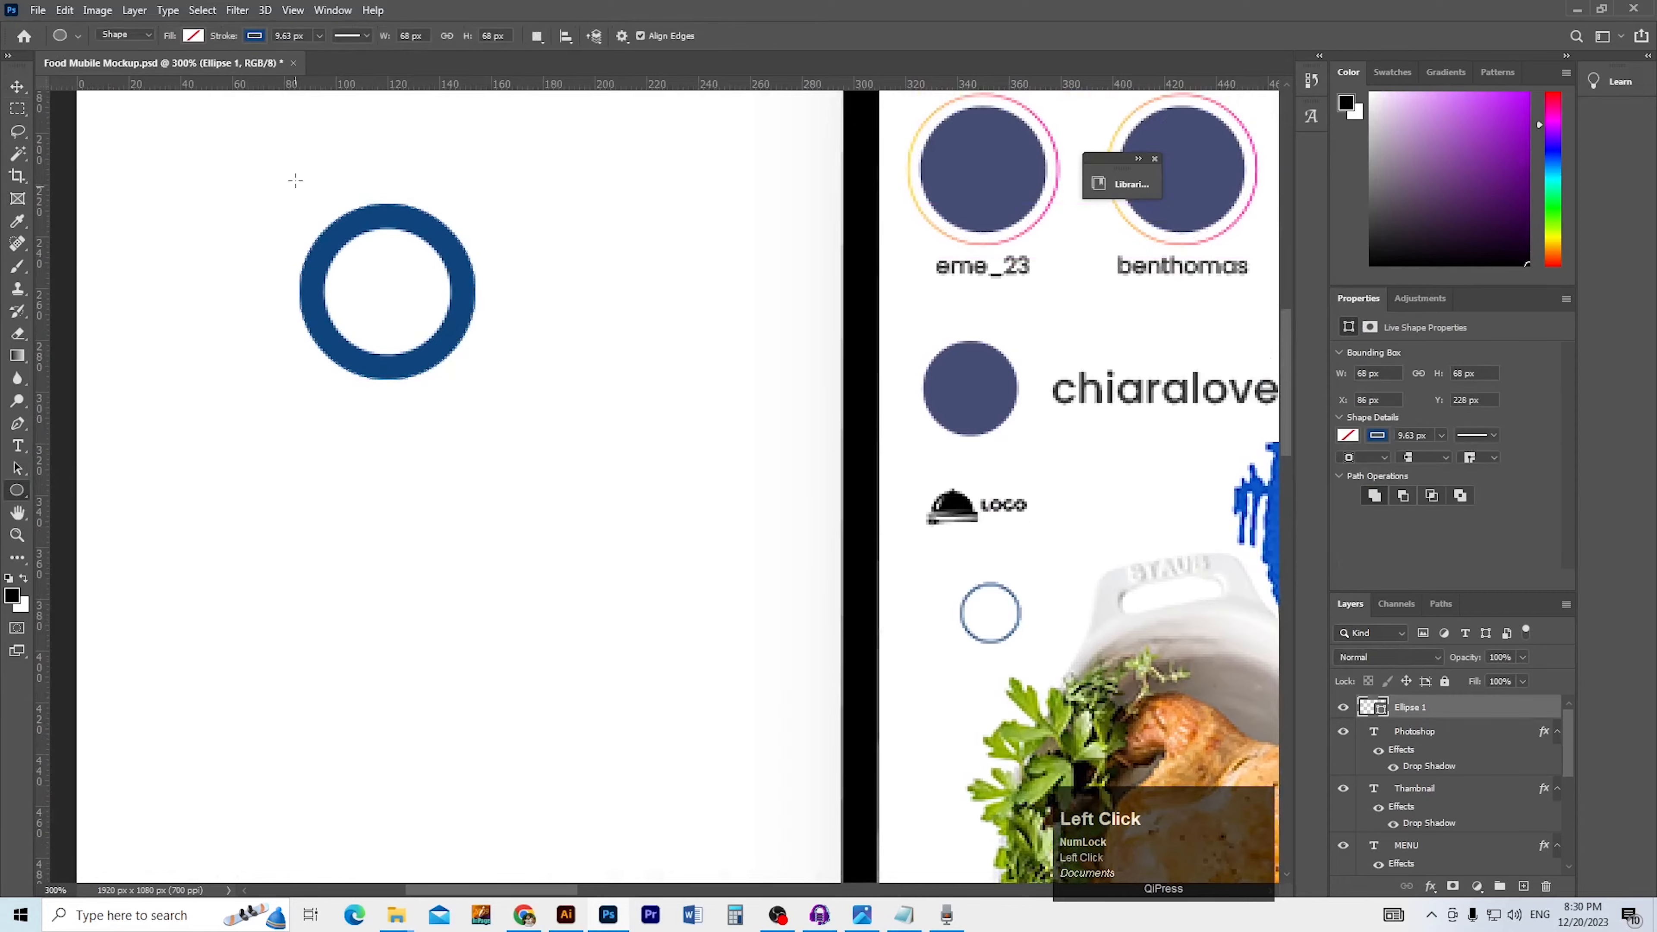
{"action": "key", "text": "Down"}
{"action": "key", "text": "Return"}
{"action": "left_click_drag", "start_coordinate": [305, 35], "coordinate": [232, 35]}
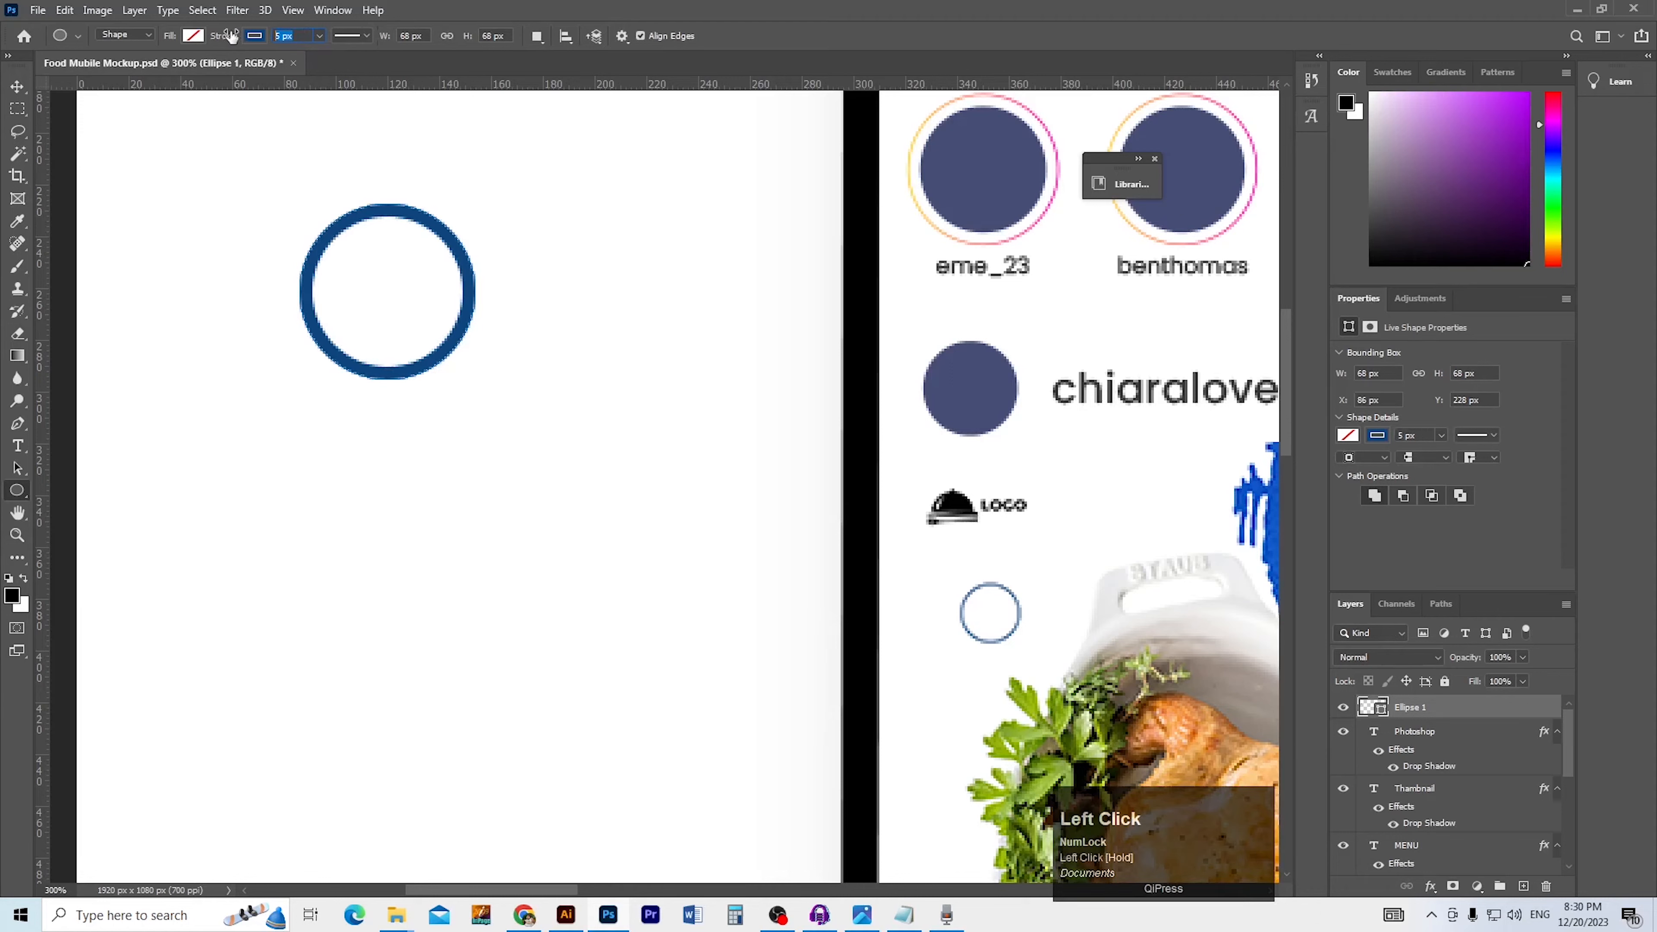
{"action": "type", "text": "4.5"}
{"action": "key", "text": "Return"}
Duplicate the circle twice, placing one copy below the original and another to the right of the phone
{"action": "left_click", "coordinate": [420, 365], "text": "ctrl+alt"}
{"action": "left_click", "coordinate": [421, 364], "text": "ctrl+alt"}
{"action": "left_click", "coordinate": [420, 353], "text": "ctrl+alt"}
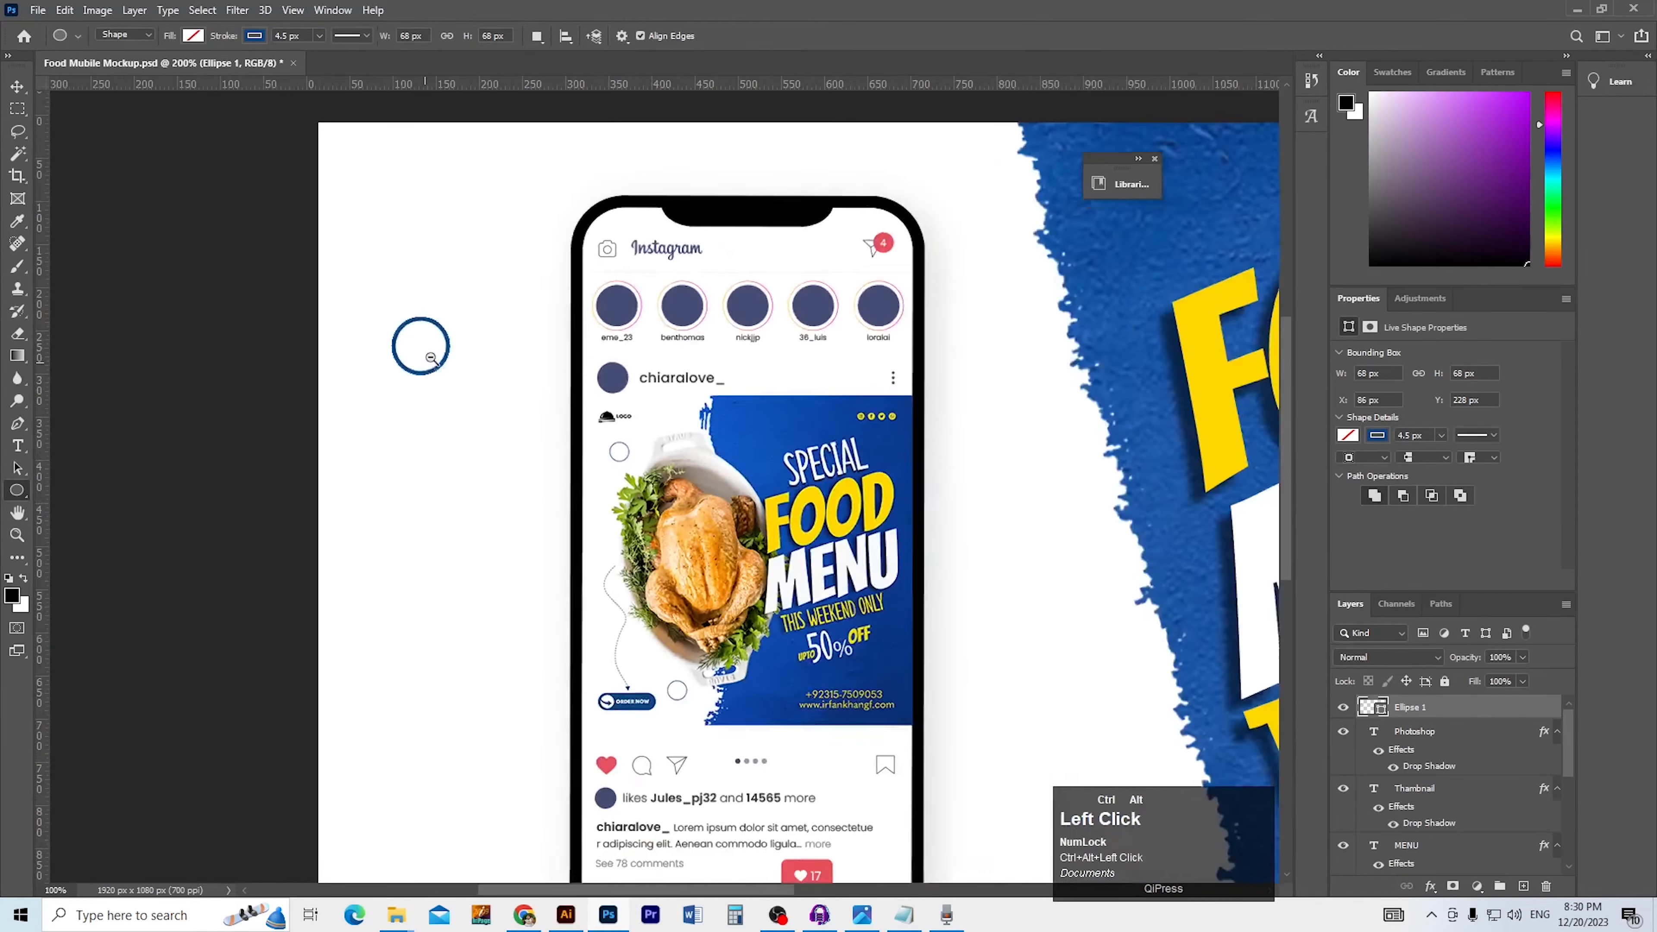
{"action": "left_click", "coordinate": [418, 344], "text": "ctrl+alt"}
{"action": "key", "text": "v"}
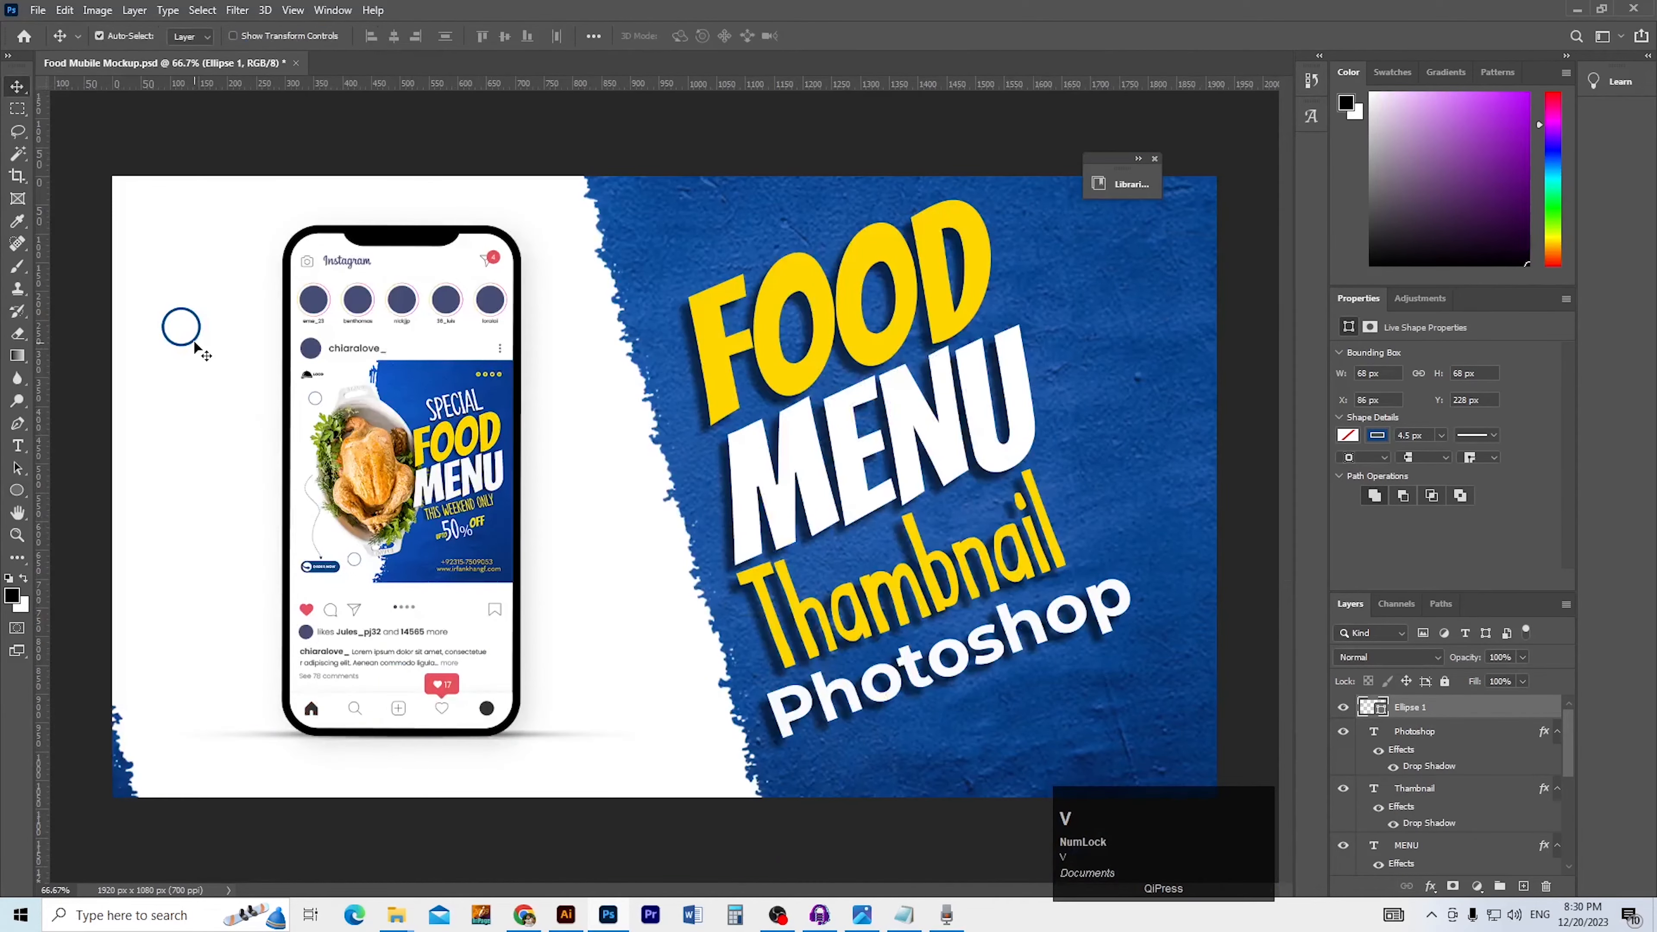
{"action": "left_click_drag", "start_coordinate": [195, 342], "coordinate": [201, 606]}
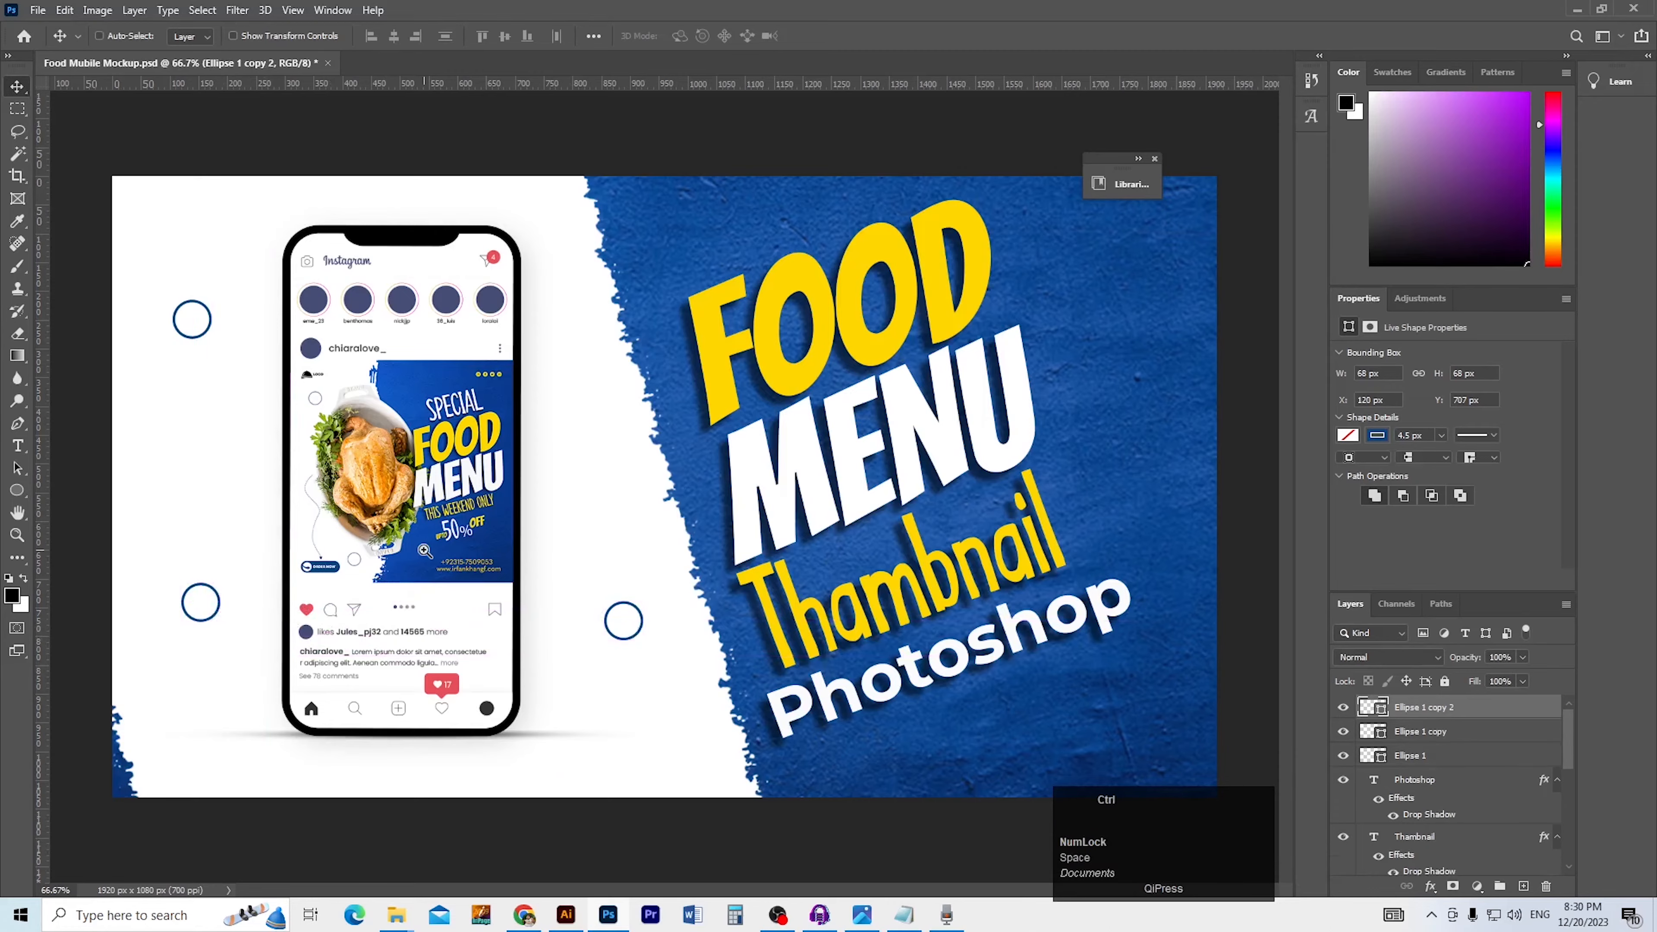
Duplicate the "Photoshop" text line just below the original on the blue area
{"action": "left_click", "coordinate": [420, 537], "text": "ctrl"}
{"action": "left_click_drag", "start_coordinate": [420, 536], "coordinate": [510, 561]}
{"action": "left_click", "coordinate": [384, 541], "text": "ctrl+alt"}
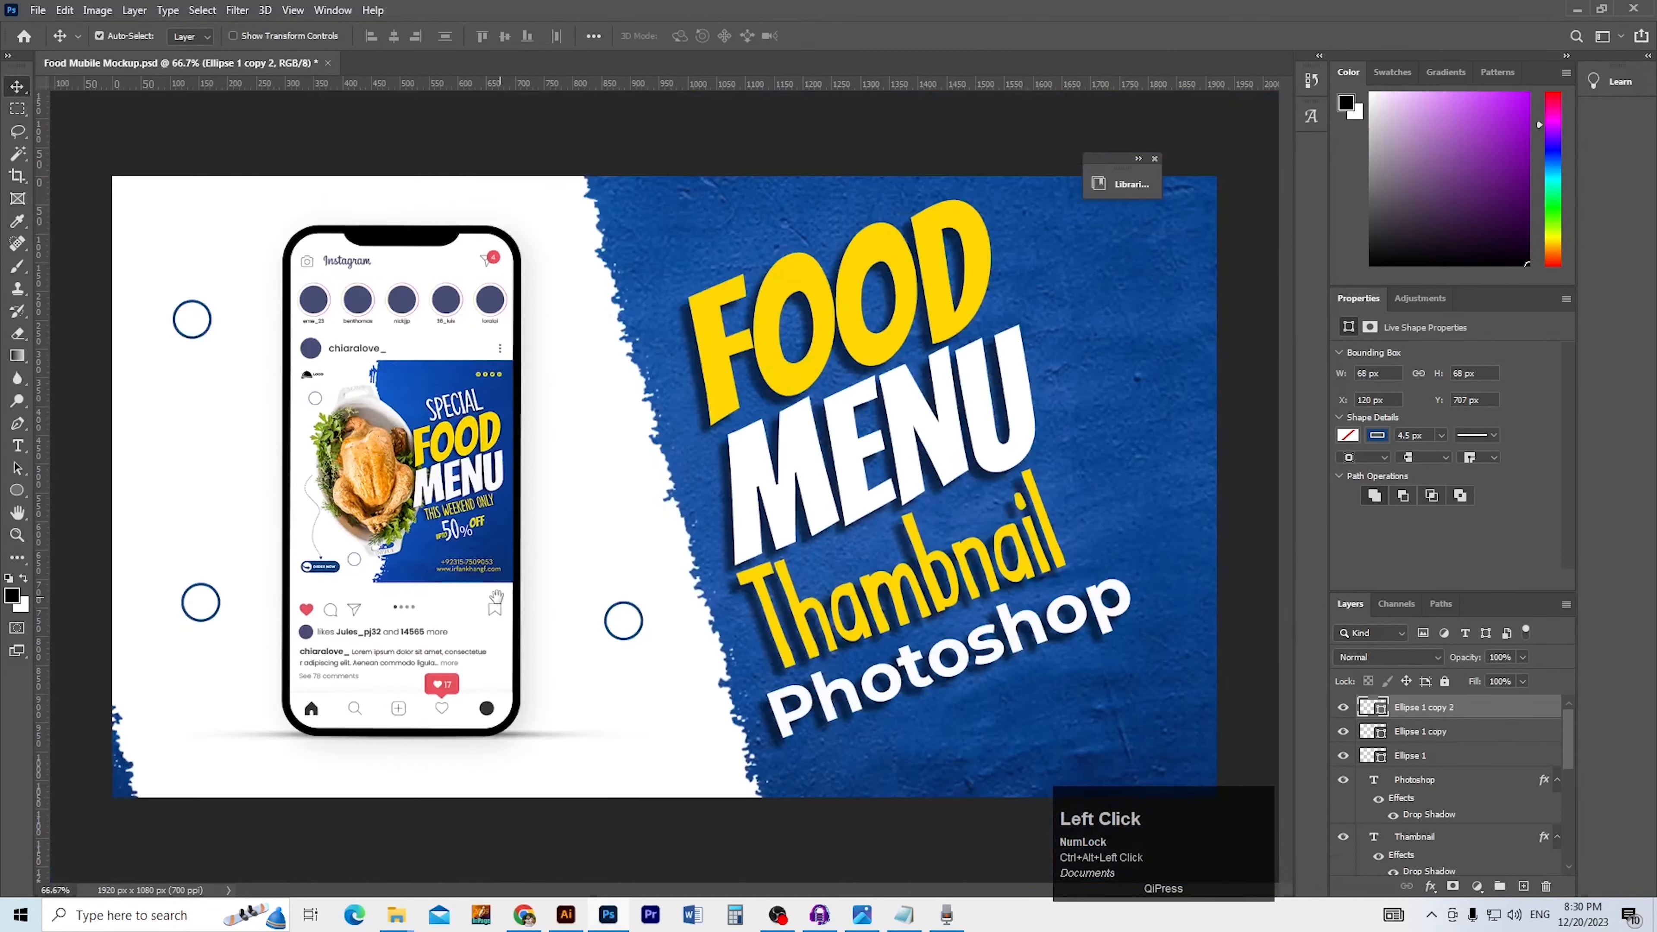
{"action": "left_click", "coordinate": [381, 754], "text": "ctrl"}
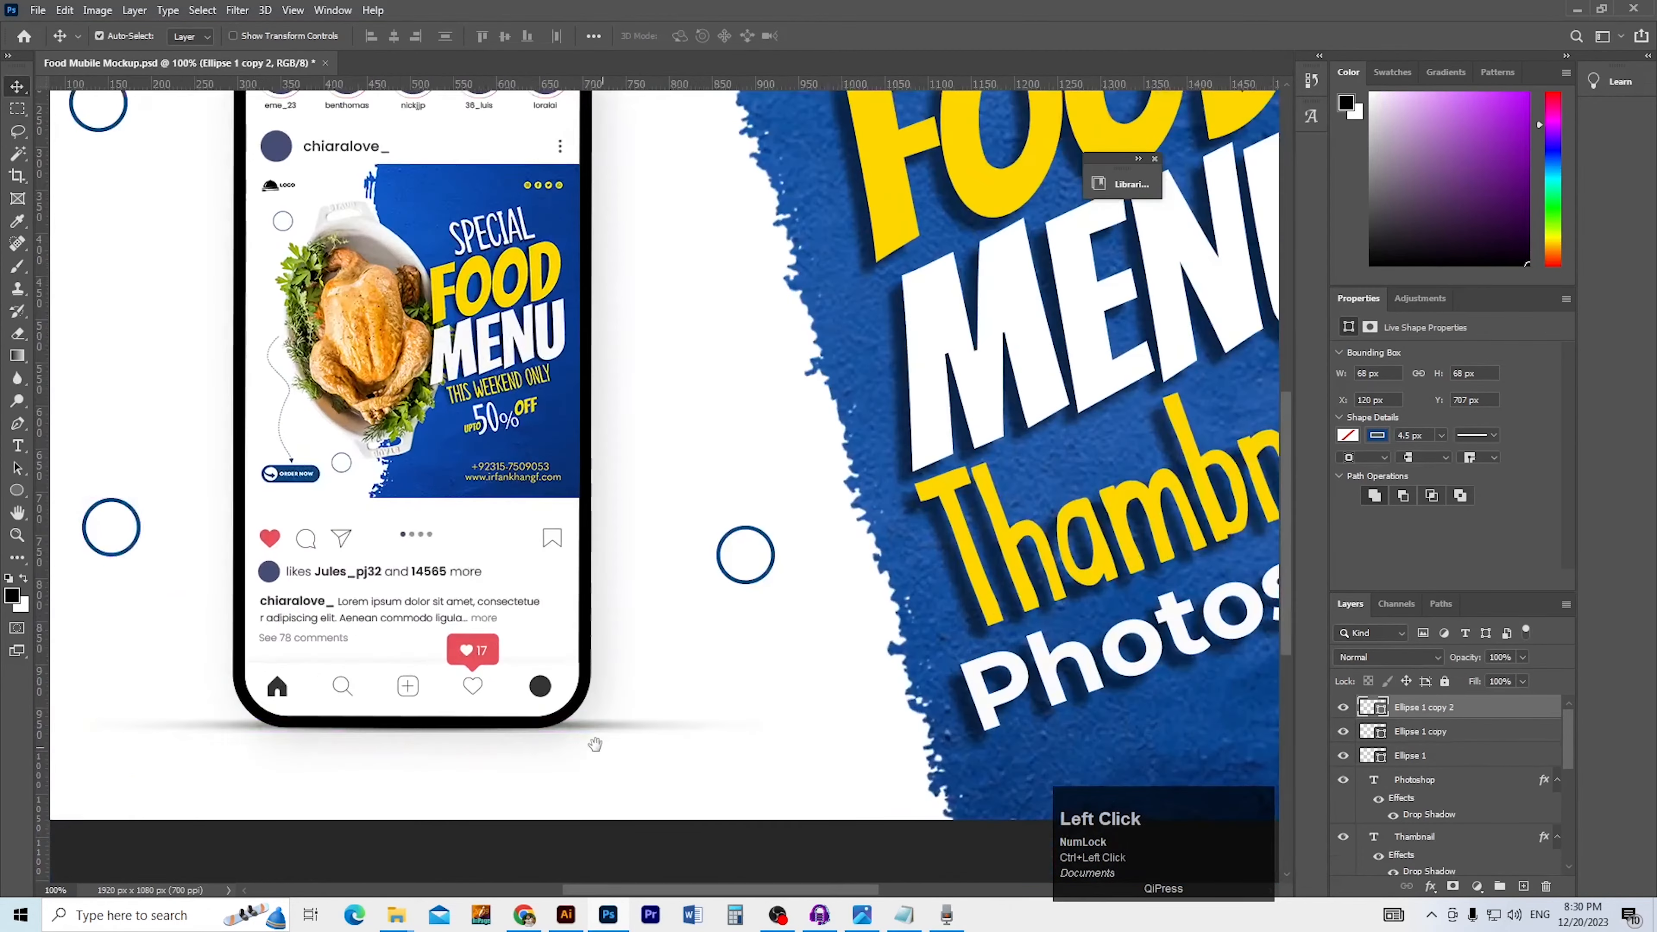
{"action": "left_click_drag", "start_coordinate": [607, 751], "coordinate": [189, 725]}
{"action": "left_click", "coordinate": [626, 673], "text": "ctrl"}
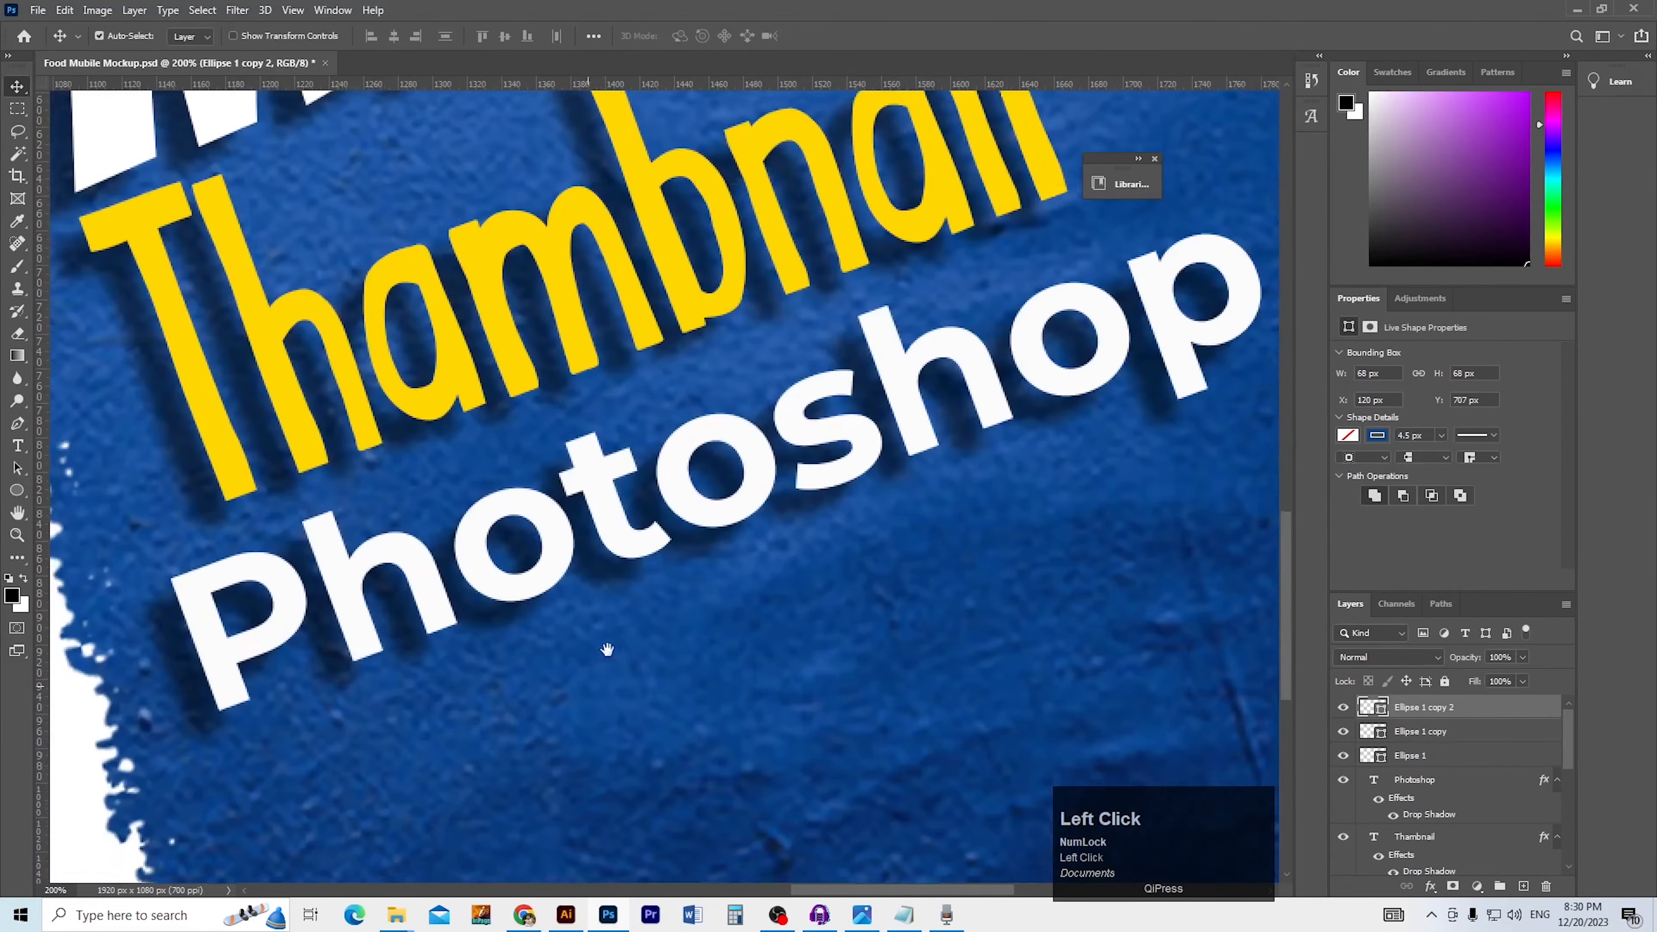
{"action": "left_click", "coordinate": [570, 614], "text": "ctrl+alt"}
{"action": "left_click", "coordinate": [564, 606]}
{"action": "left_click_drag", "start_coordinate": [565, 607], "coordinate": [623, 675]}
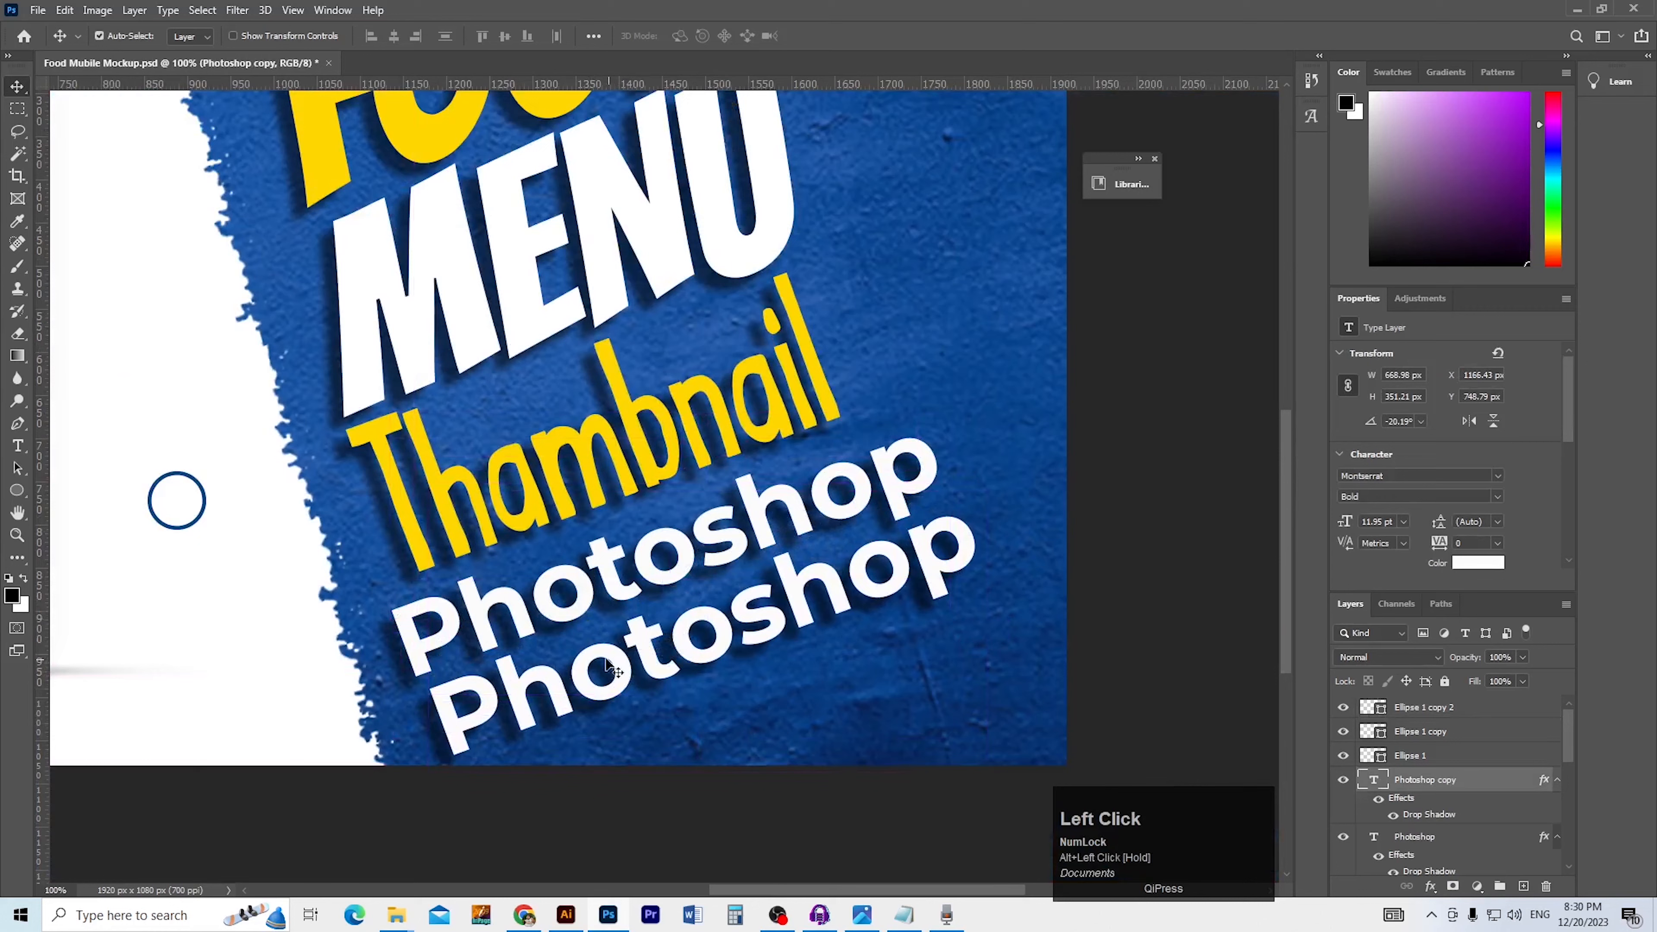
Replace the duplicated text with the designer's brand handle
{"action": "key", "text": "t"}
{"action": "double_click", "coordinate": [586, 645]}
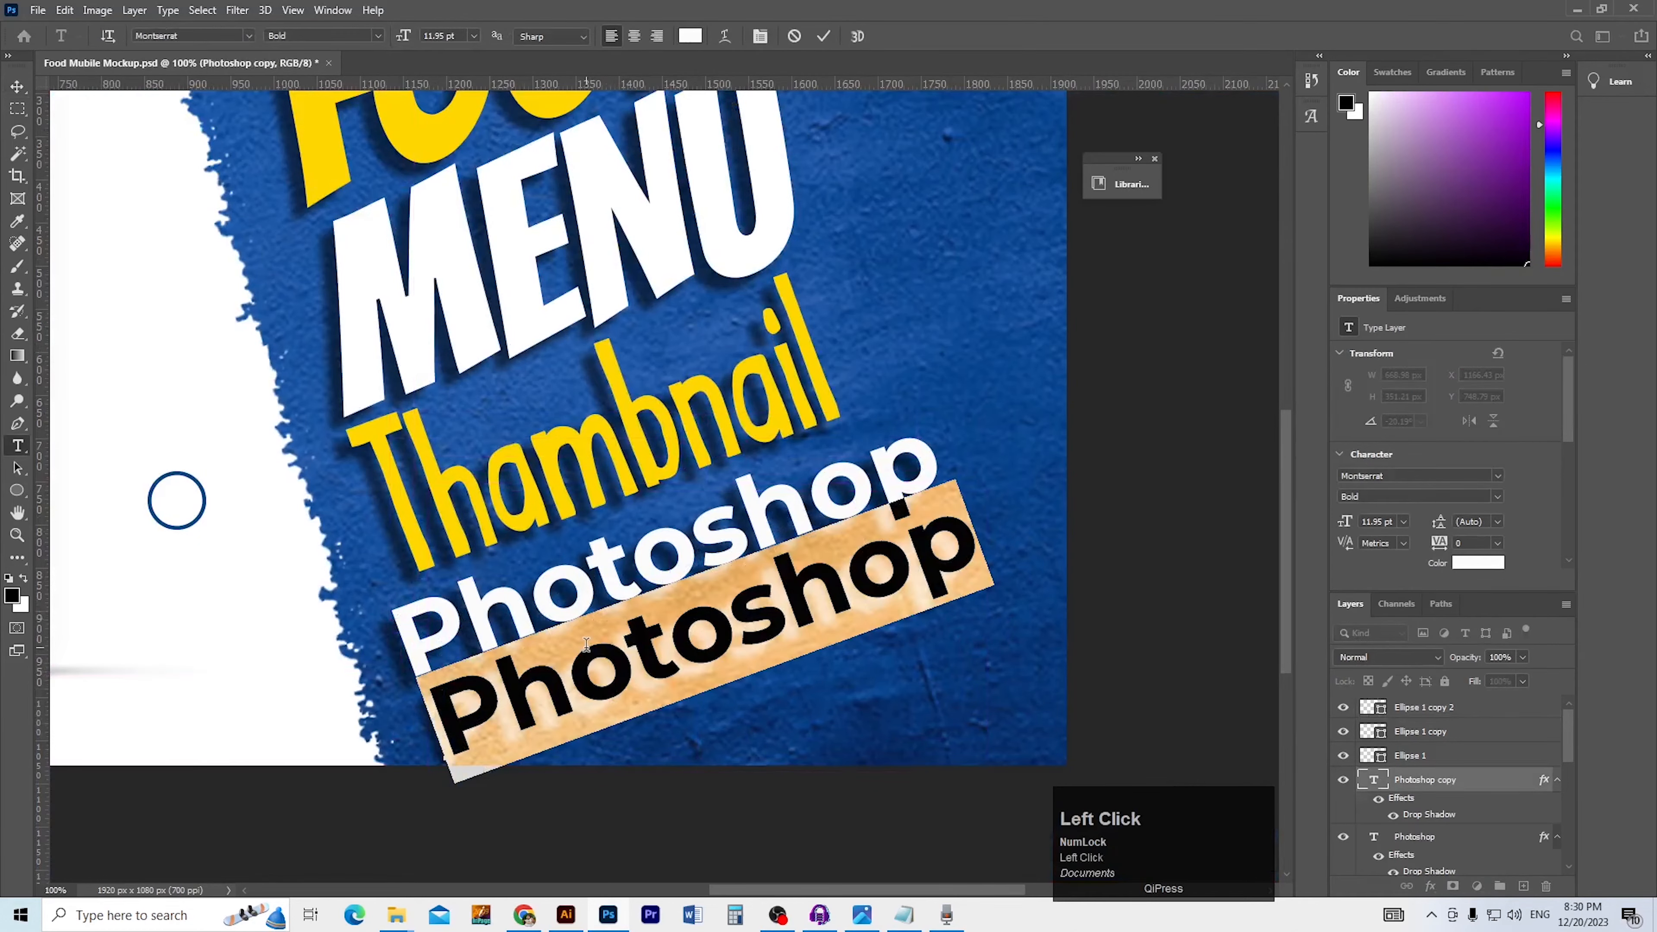
{"action": "type", "text": "irfankha"}
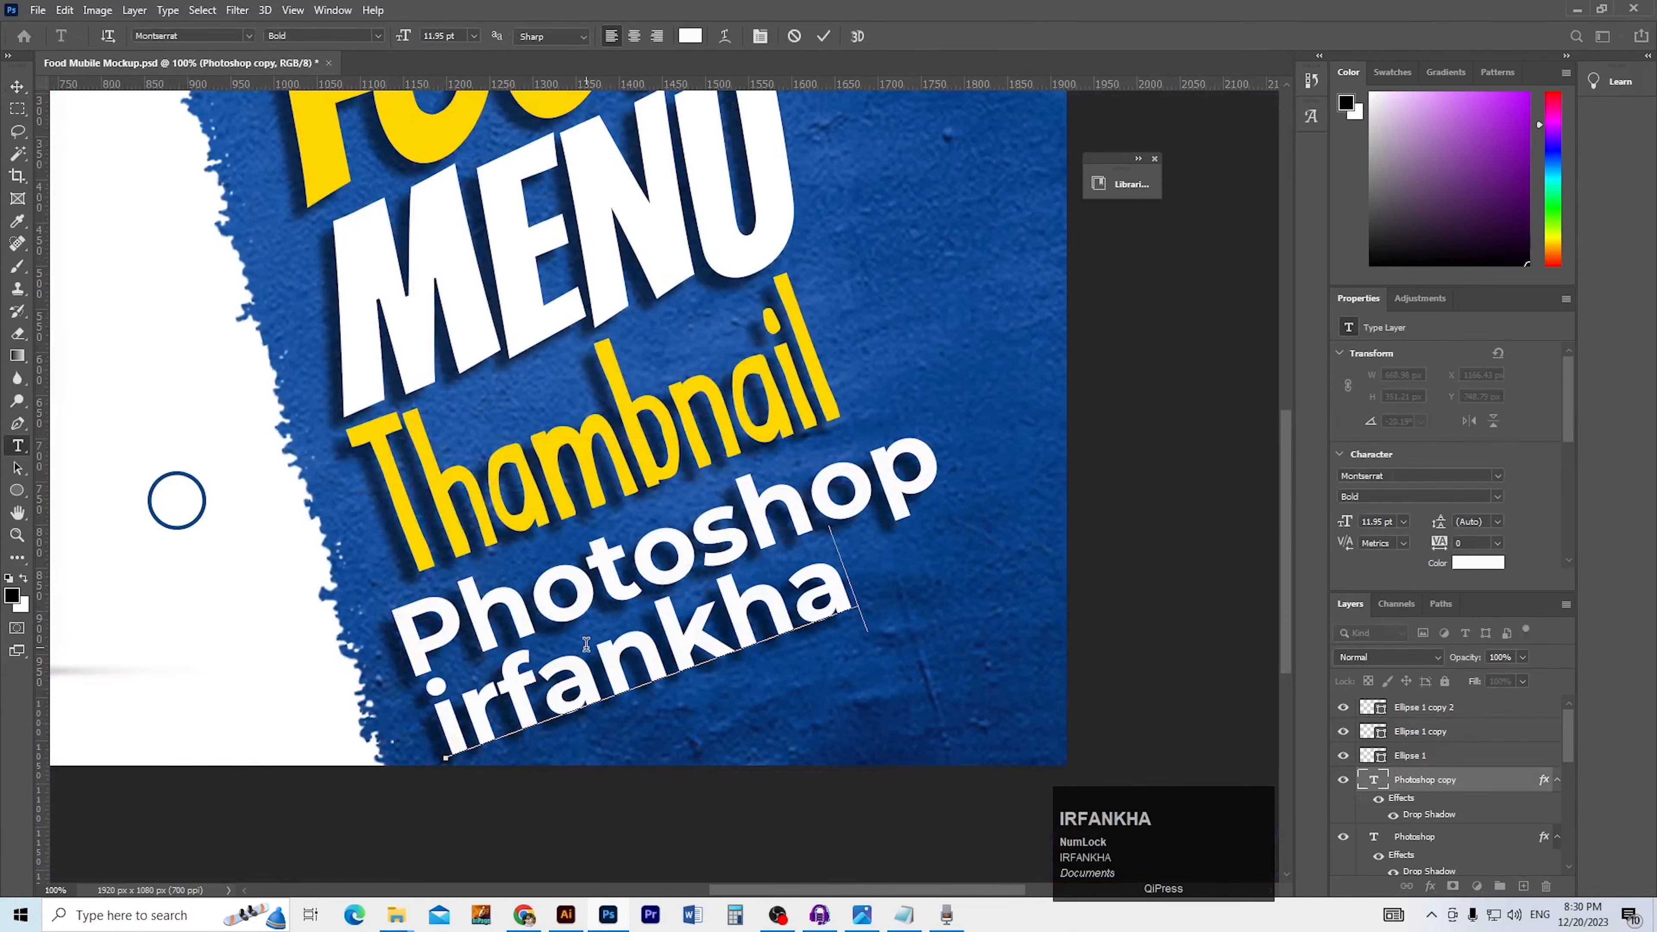
{"action": "type", "text": "ngfx"}
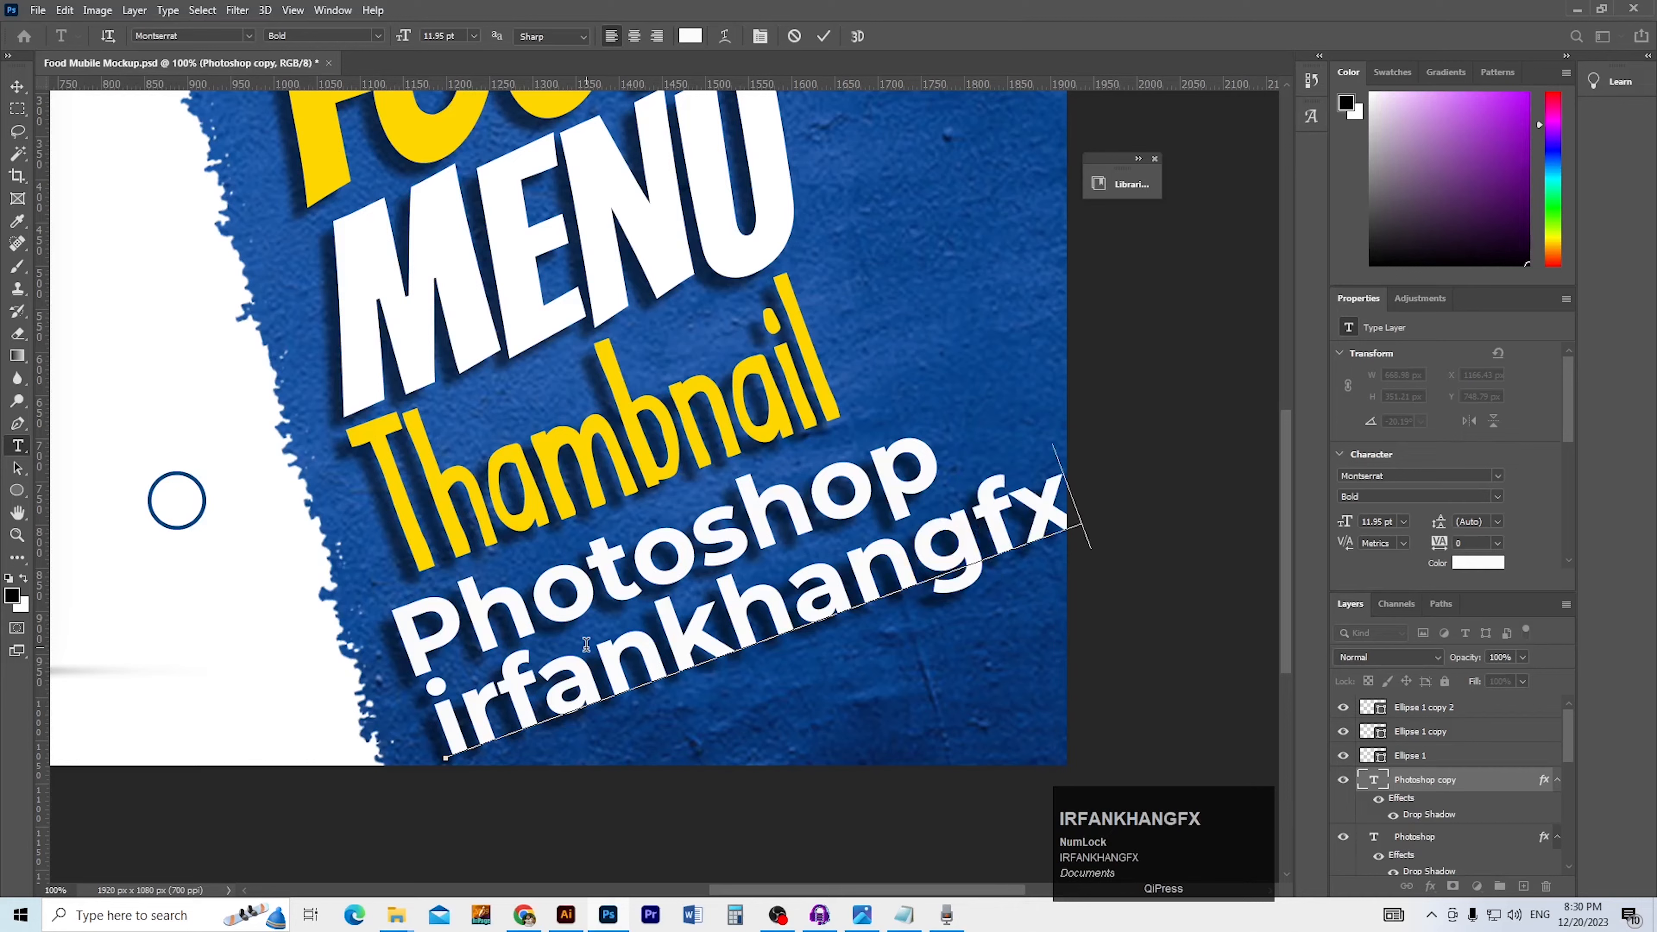
{"action": "left_click", "coordinate": [312, 607]}
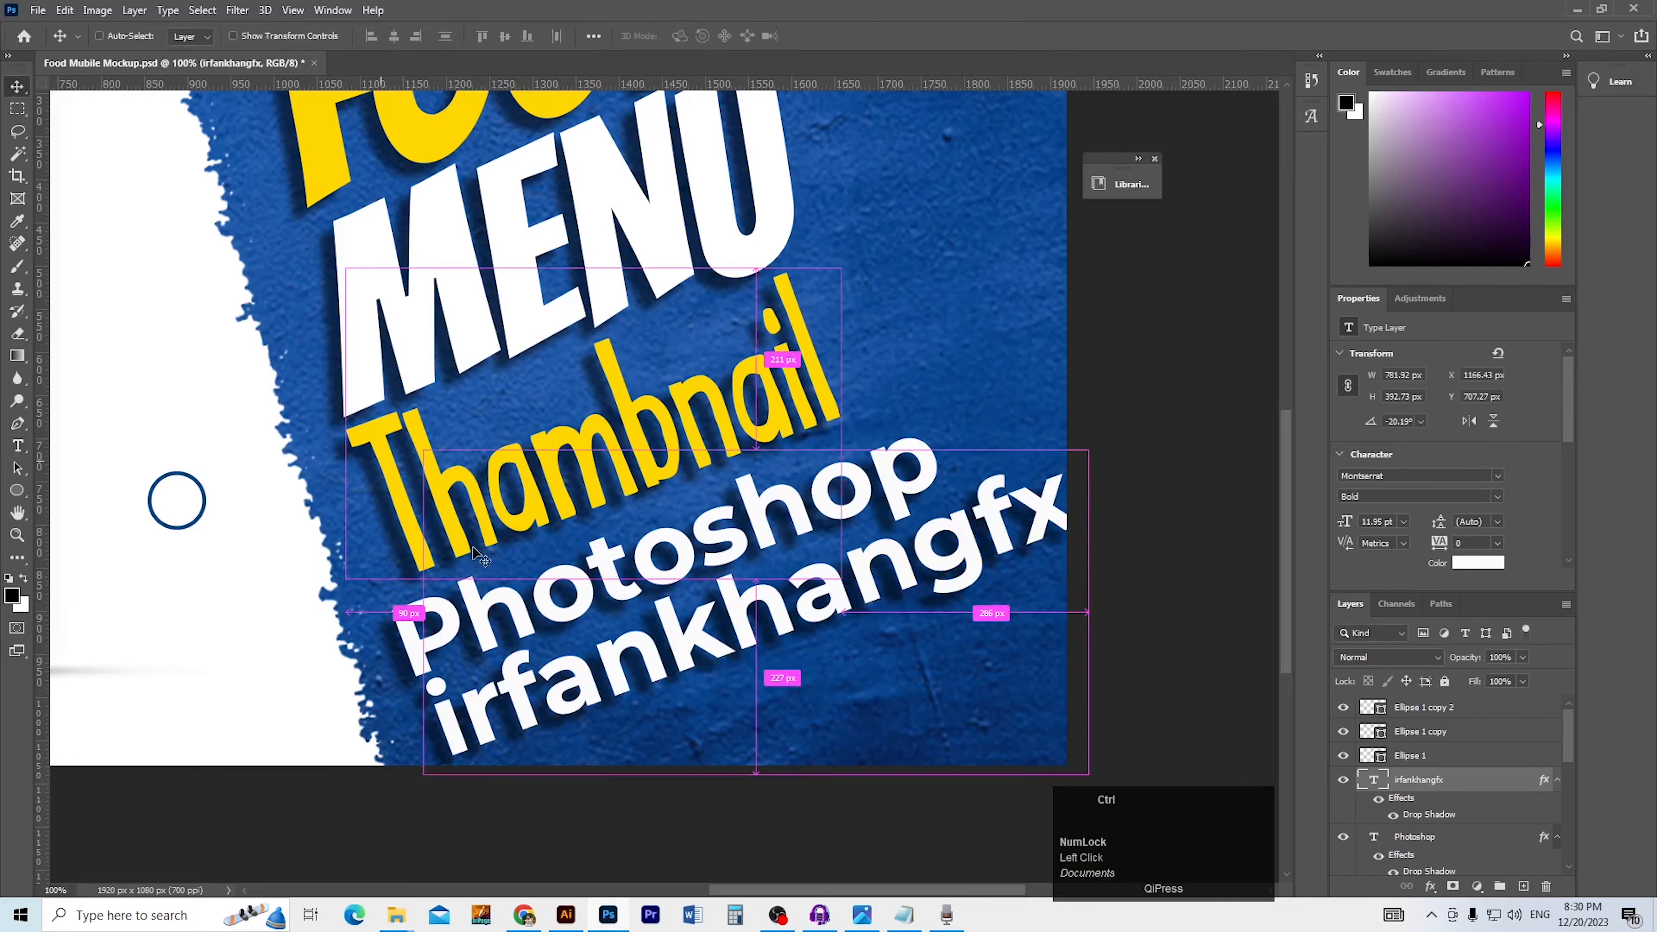
Scale the brand handle text down to about 6.9 pt and position it beneath the "Photoshop" line
{"action": "key", "text": "ctrl+t"}
{"action": "left_click_drag", "start_coordinate": [754, 786], "coordinate": [753, 710]}
{"action": "left_click_drag", "start_coordinate": [755, 629], "coordinate": [699, 644]}
{"action": "double_click", "coordinate": [699, 645]}
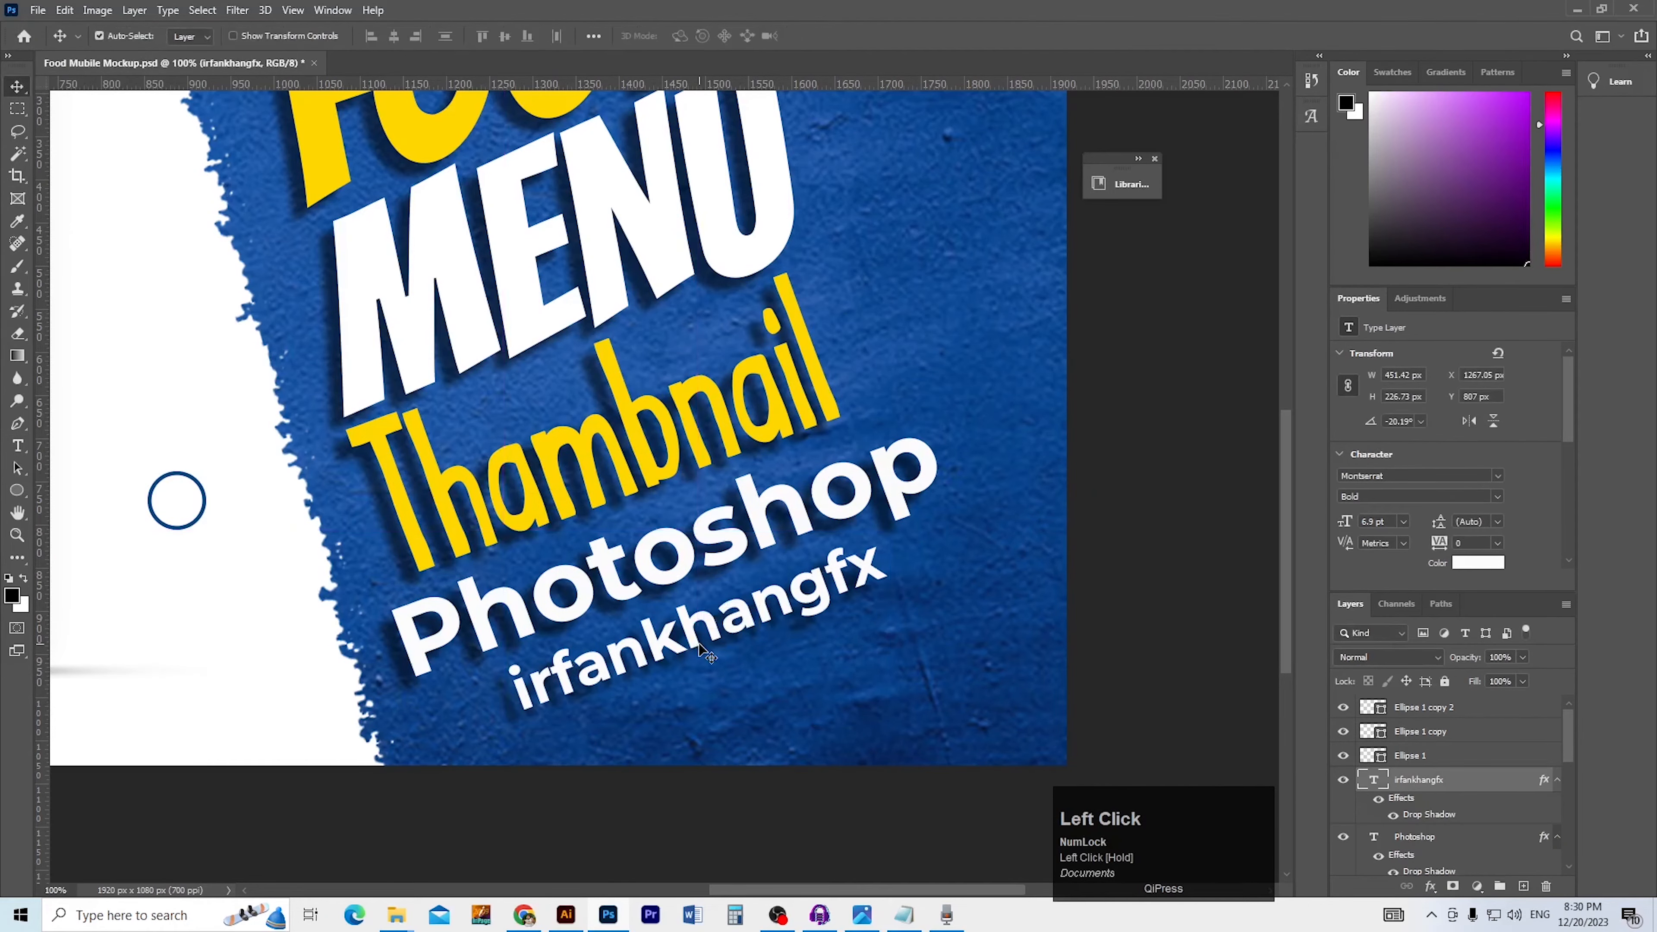
{"action": "key", "text": "ctrl+minus"}
{"action": "left_click", "coordinate": [916, 680]}
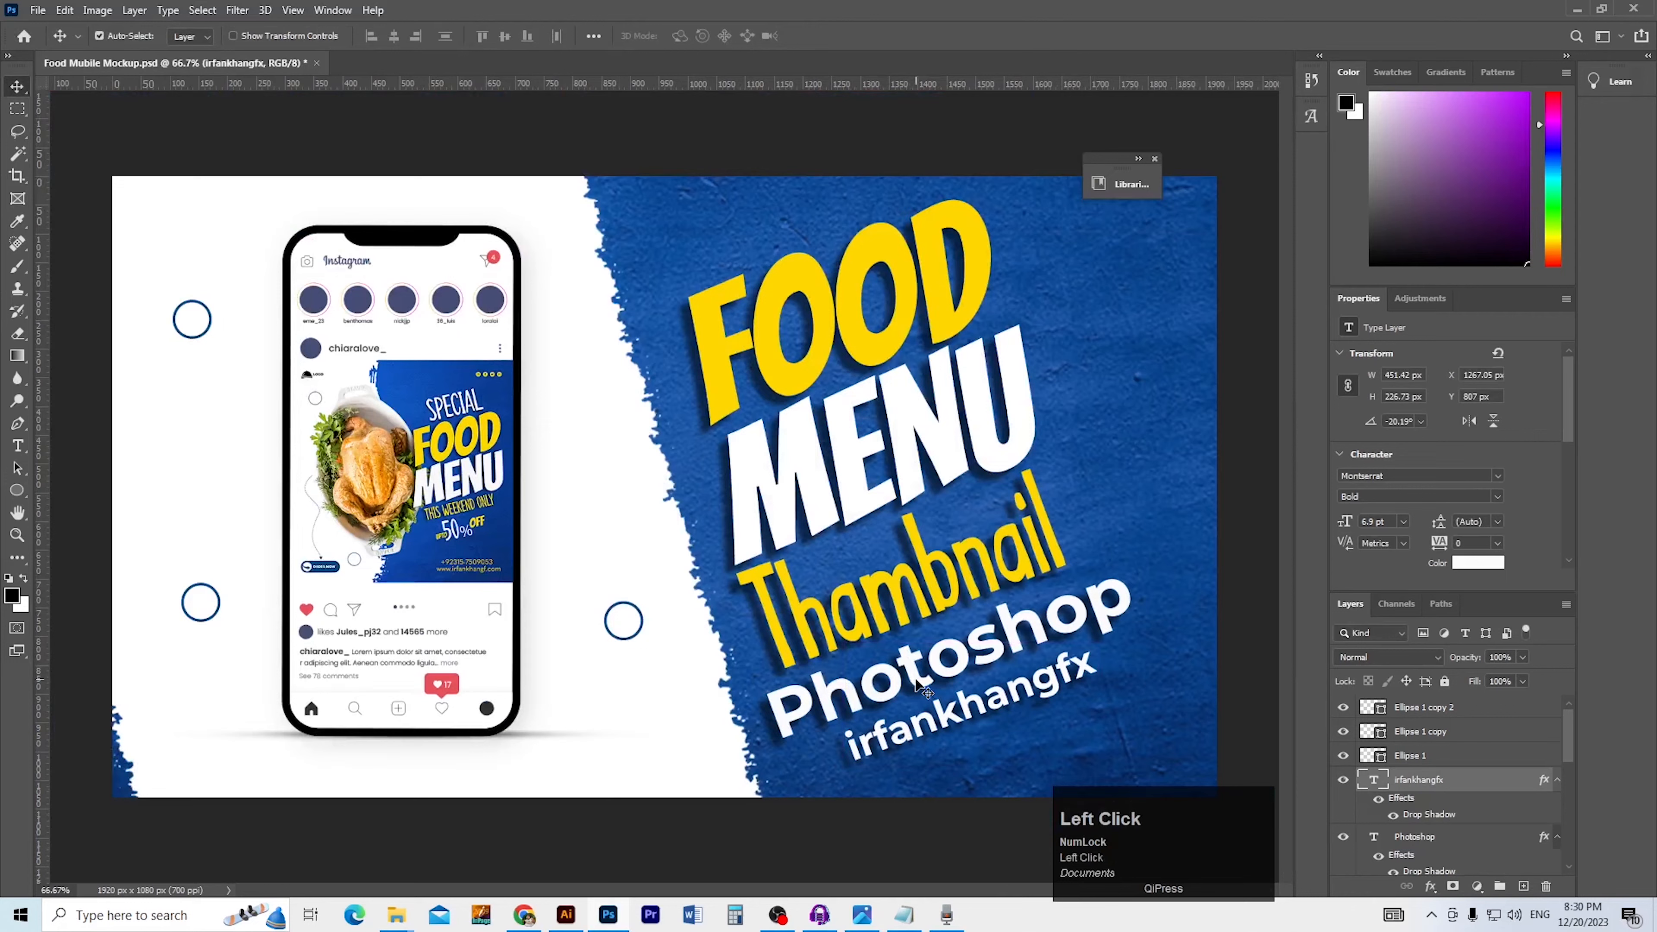
Hide the drop shadow effects on the brand handle and the "Photoshop" text line
{"action": "left_click", "coordinate": [1377, 800]}
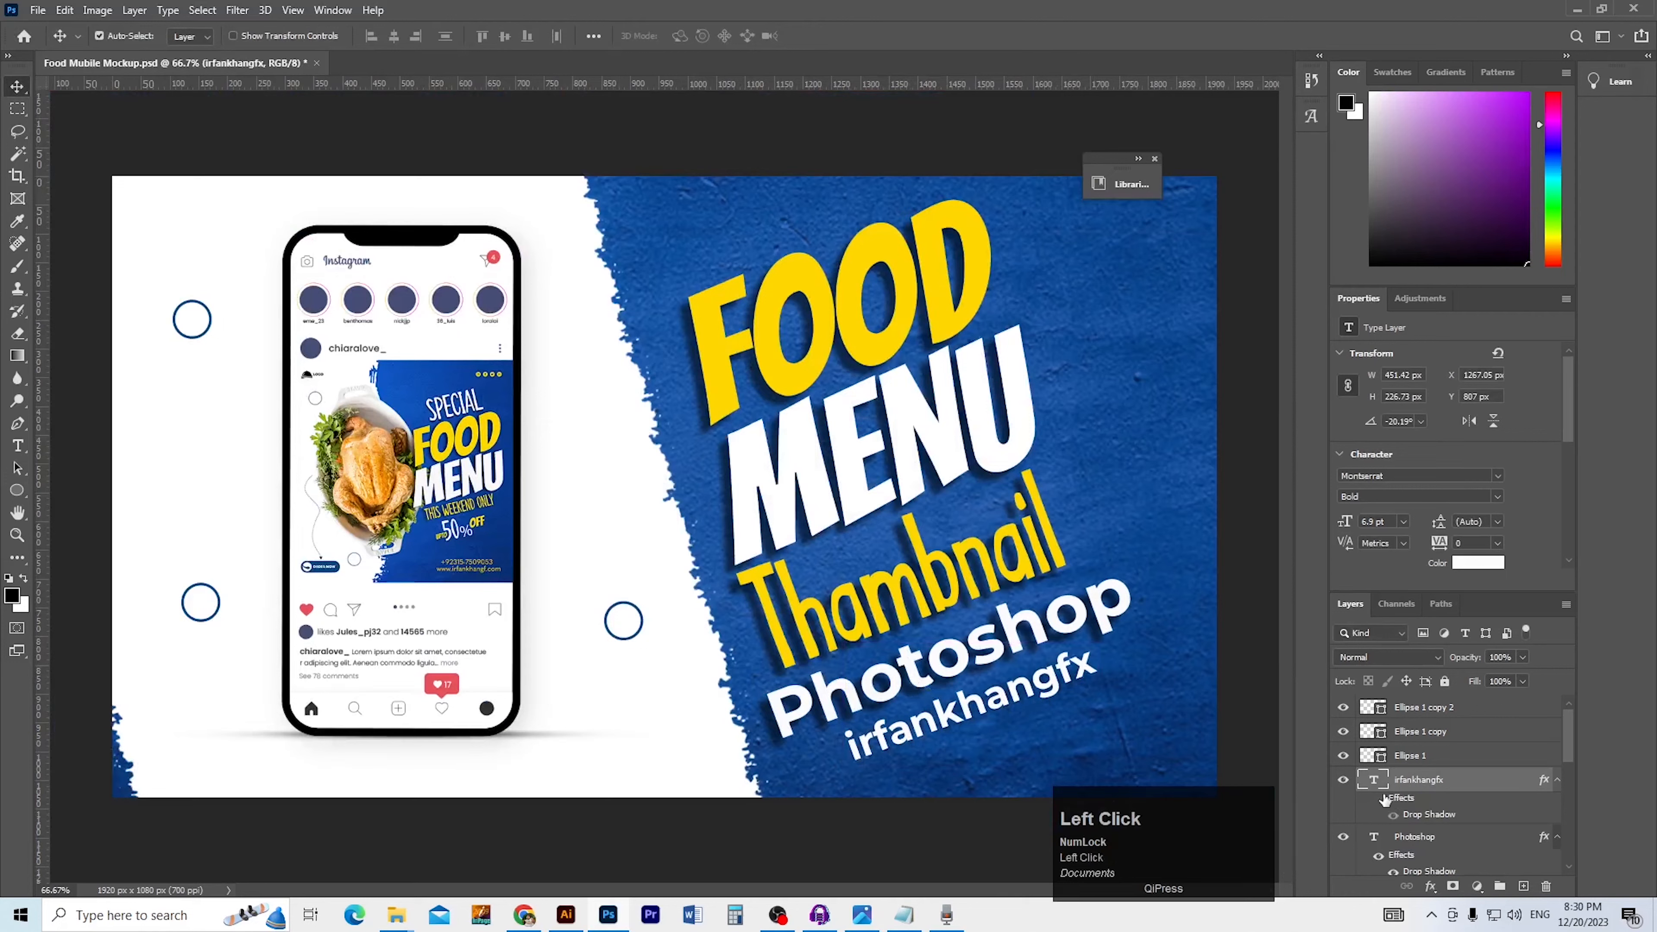
{"action": "right_click", "coordinate": [912, 662]}
{"action": "left_click", "coordinate": [1421, 760]}
{"action": "left_click", "coordinate": [1441, 837]}
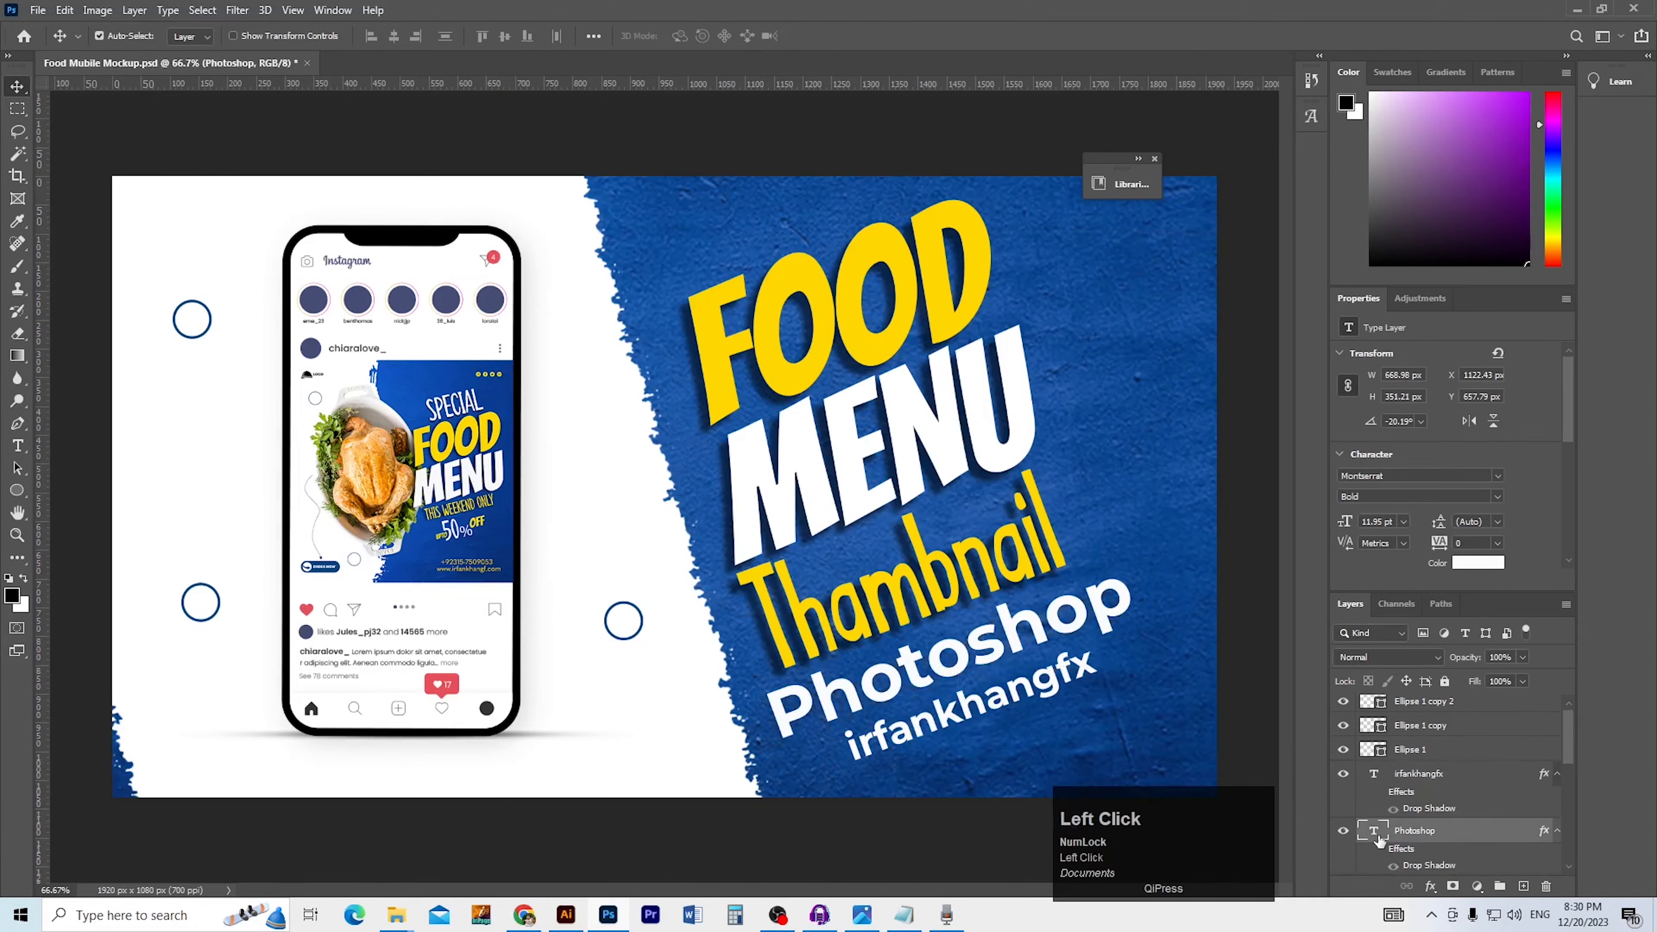
Set the "Thambnail" text's drop shadow to a distance of 10 px and a size of 7 px, and save the document
{"action": "left_click", "coordinate": [923, 718], "text": "ctrl"}
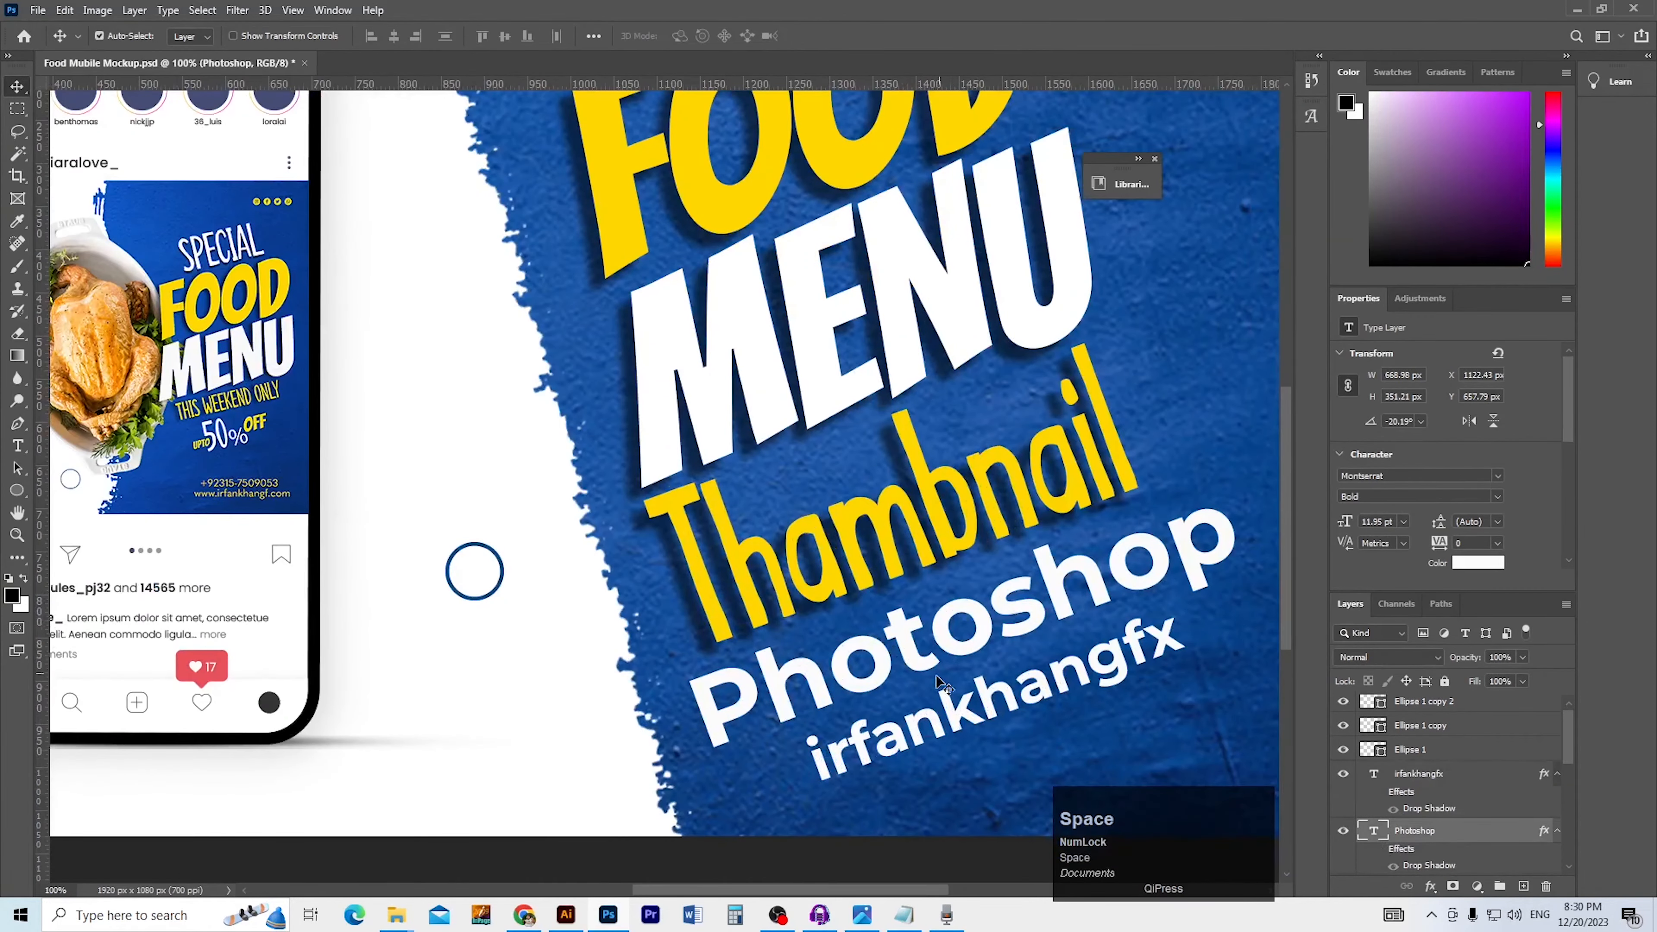
{"action": "left_click", "coordinate": [855, 559]}
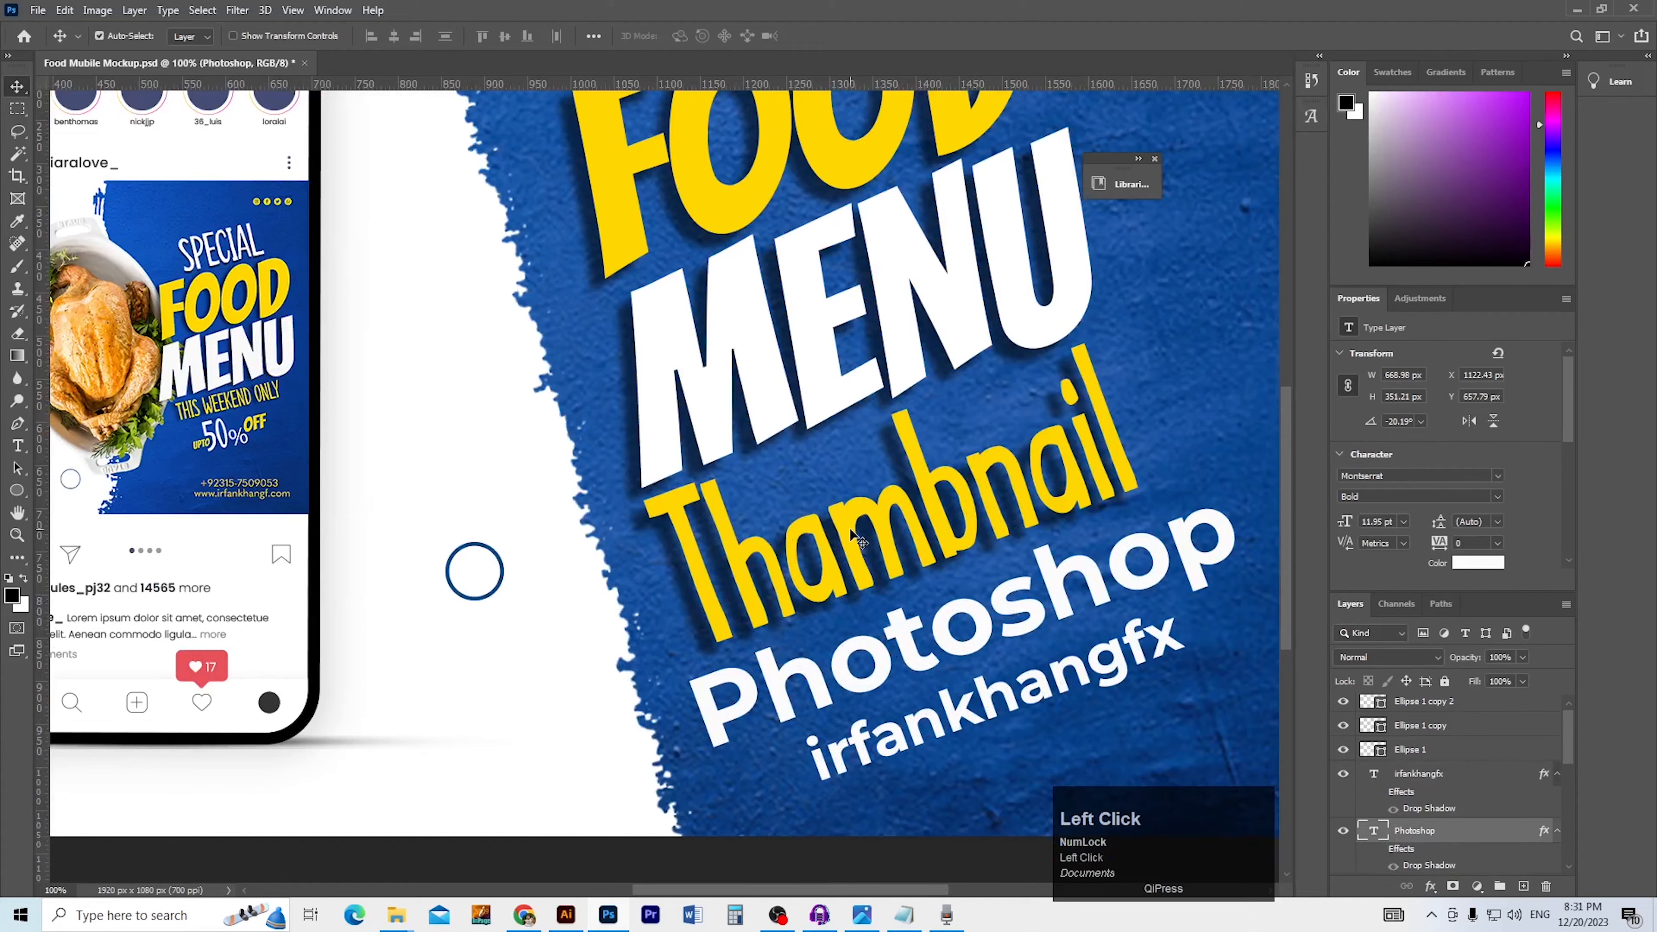
{"action": "scroll", "coordinate": [1344, 777], "scroll_direction": "down", "scroll_amount": 3}
{"action": "left_click", "coordinate": [1480, 819]}
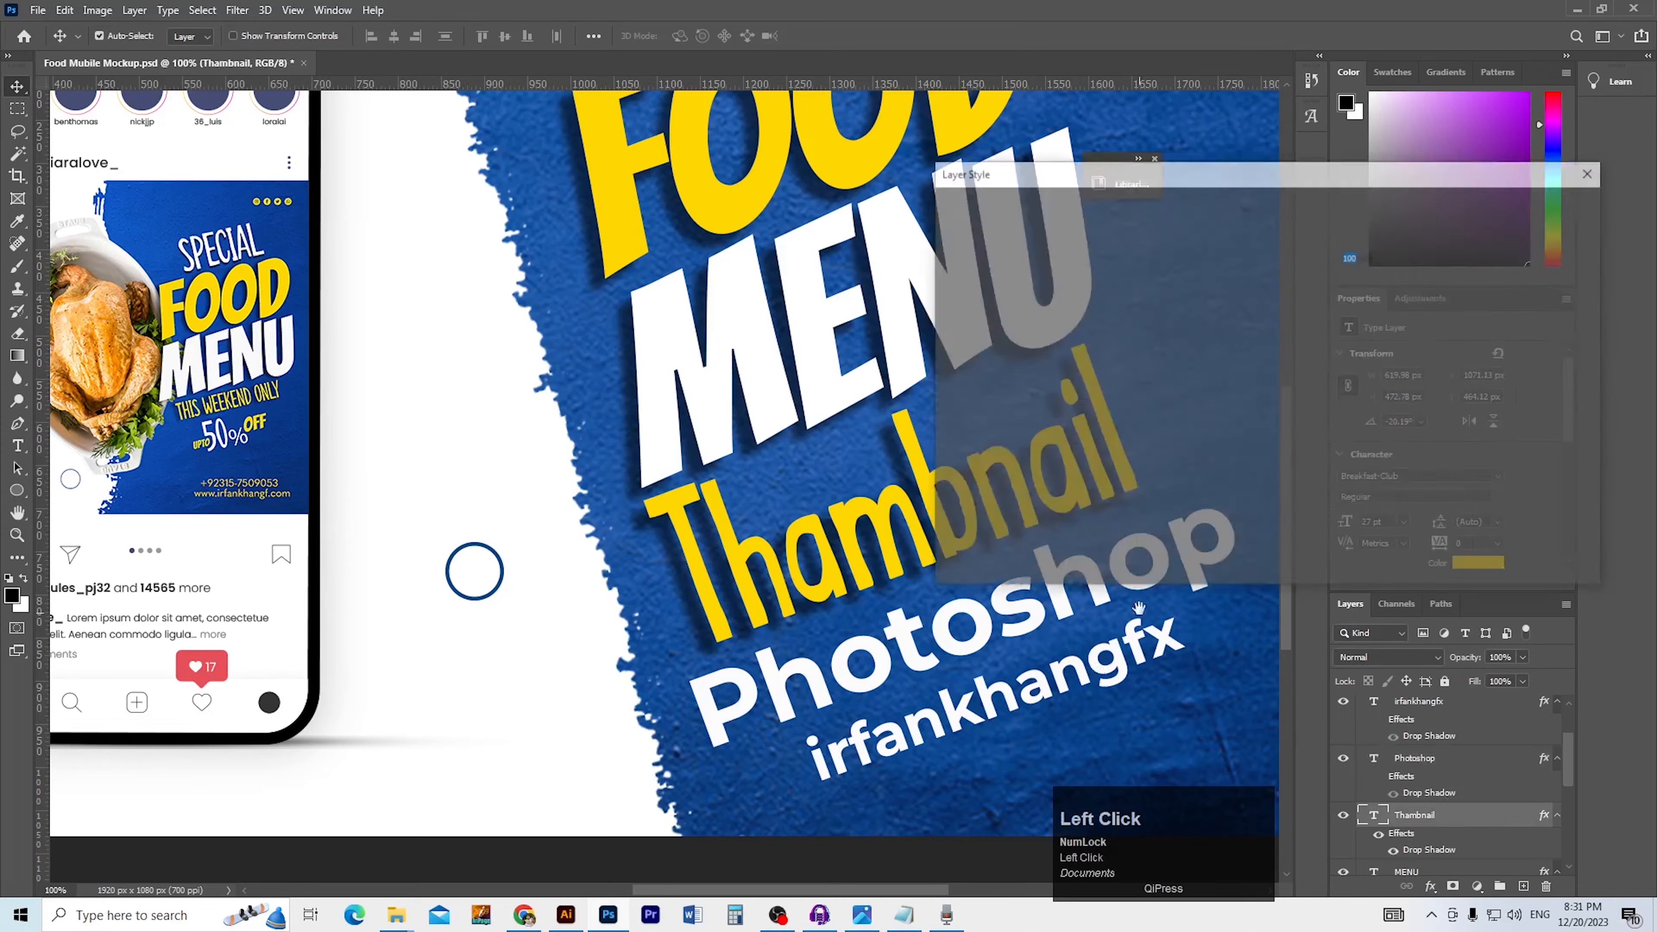
{"action": "left_click", "coordinate": [998, 499]}
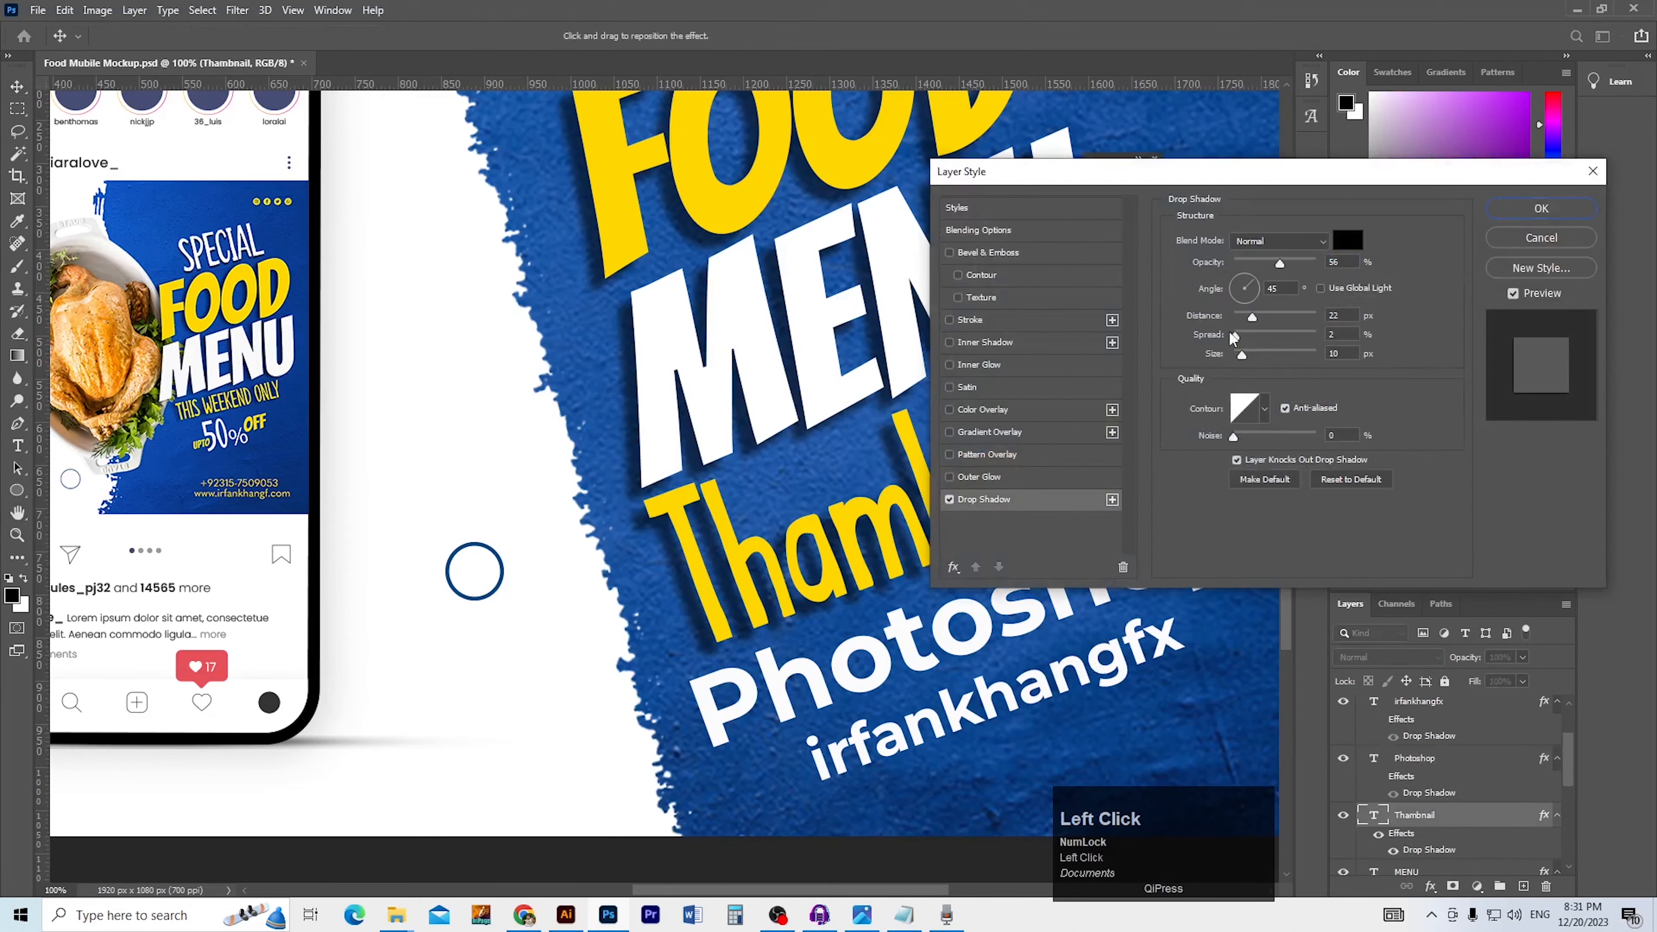
{"action": "mouse_move", "coordinate": [1253, 319]}
{"action": "left_mouse_down"}
{"action": "mouse_move", "coordinate": [1240, 355]}
{"action": "mouse_move", "coordinate": [1245, 320]}
{"action": "left_mouse_up"}
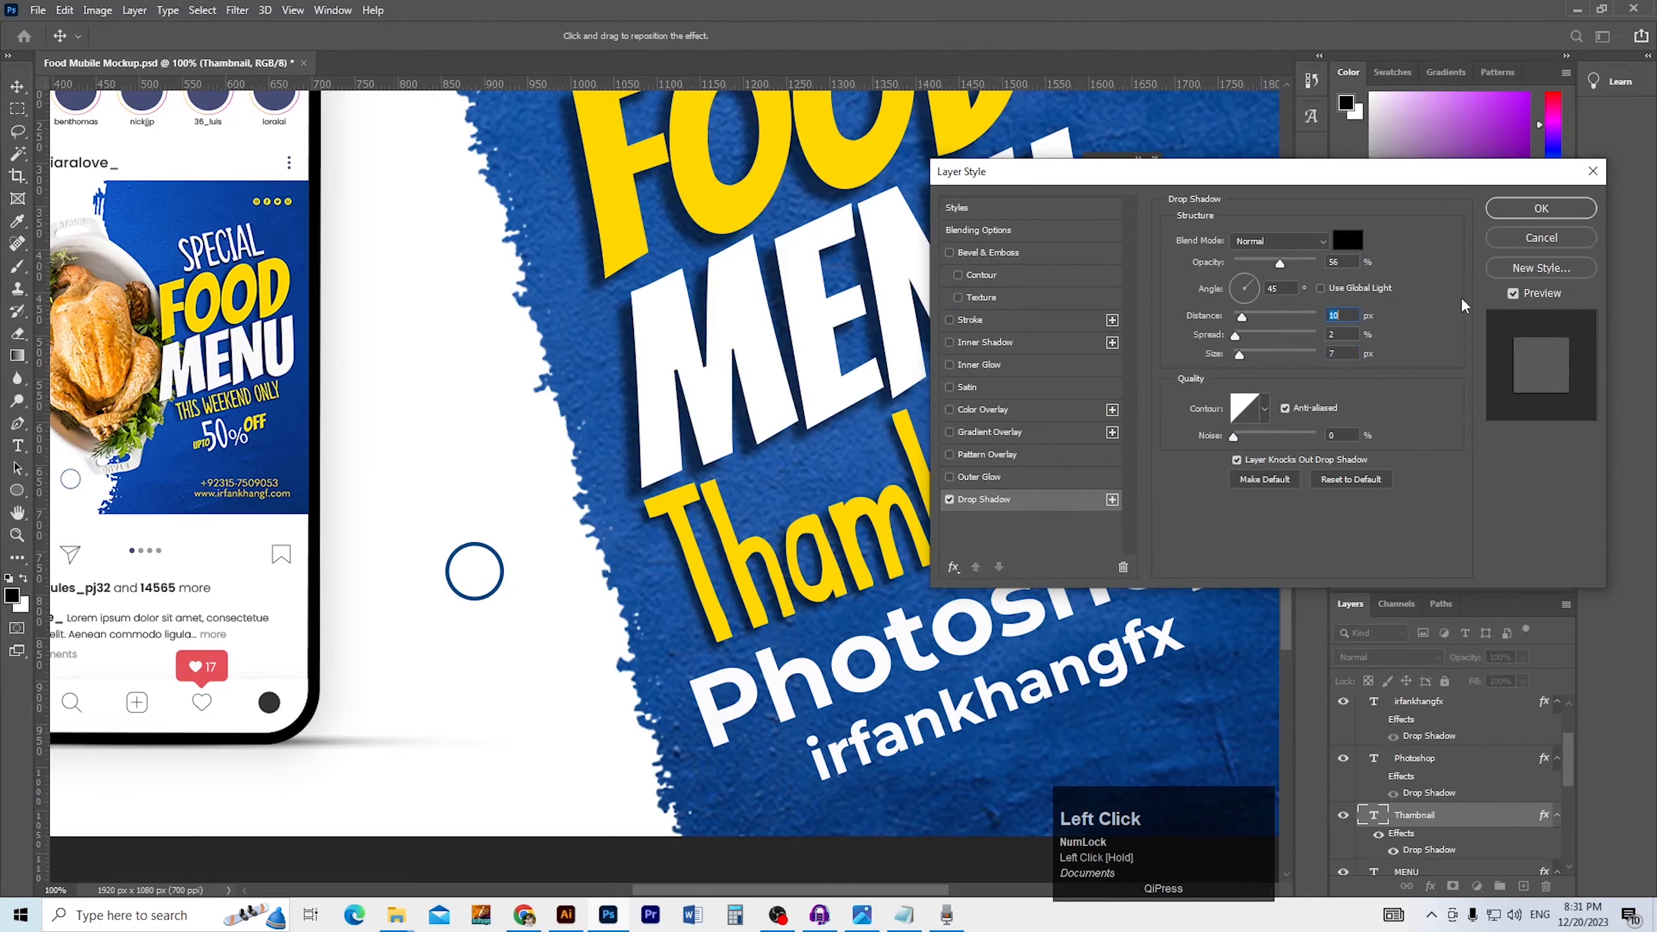
{"action": "left_click", "coordinate": [1541, 208]}
{"action": "key", "text": "ctrl+minus"}
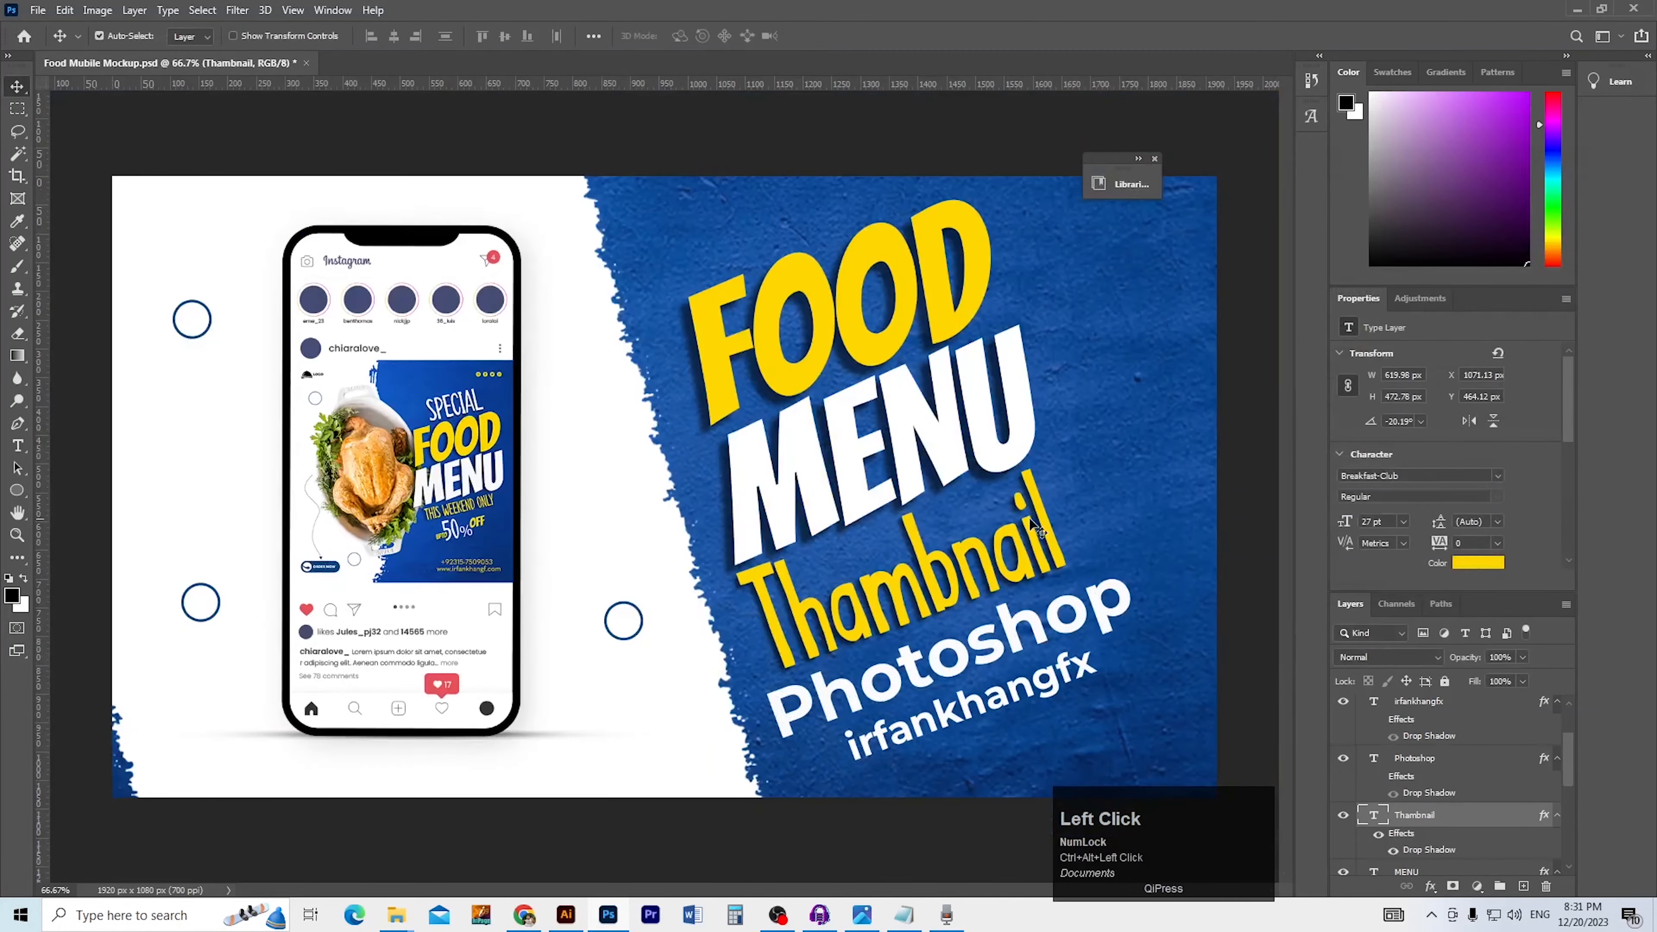
{"action": "key", "text": "ctrl+s"}
{"action": "left_click", "coordinate": [1246, 550]}
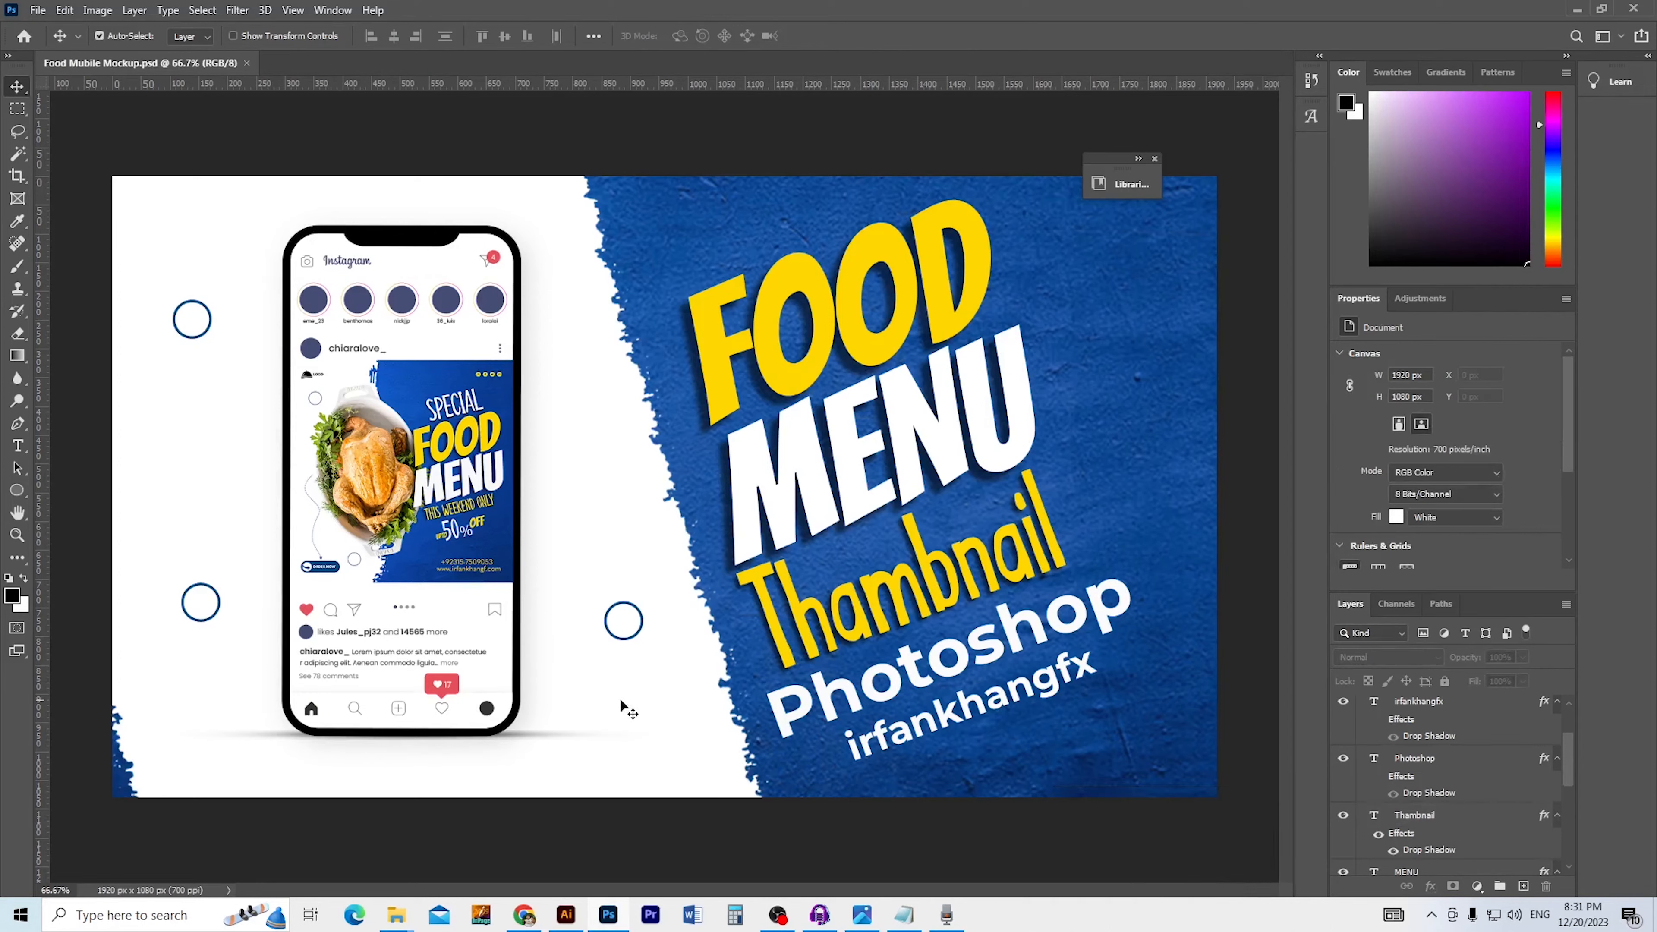
Set the blending mode of the blue wall texture layer to Overlay
{"action": "left_click", "coordinate": [649, 545]}
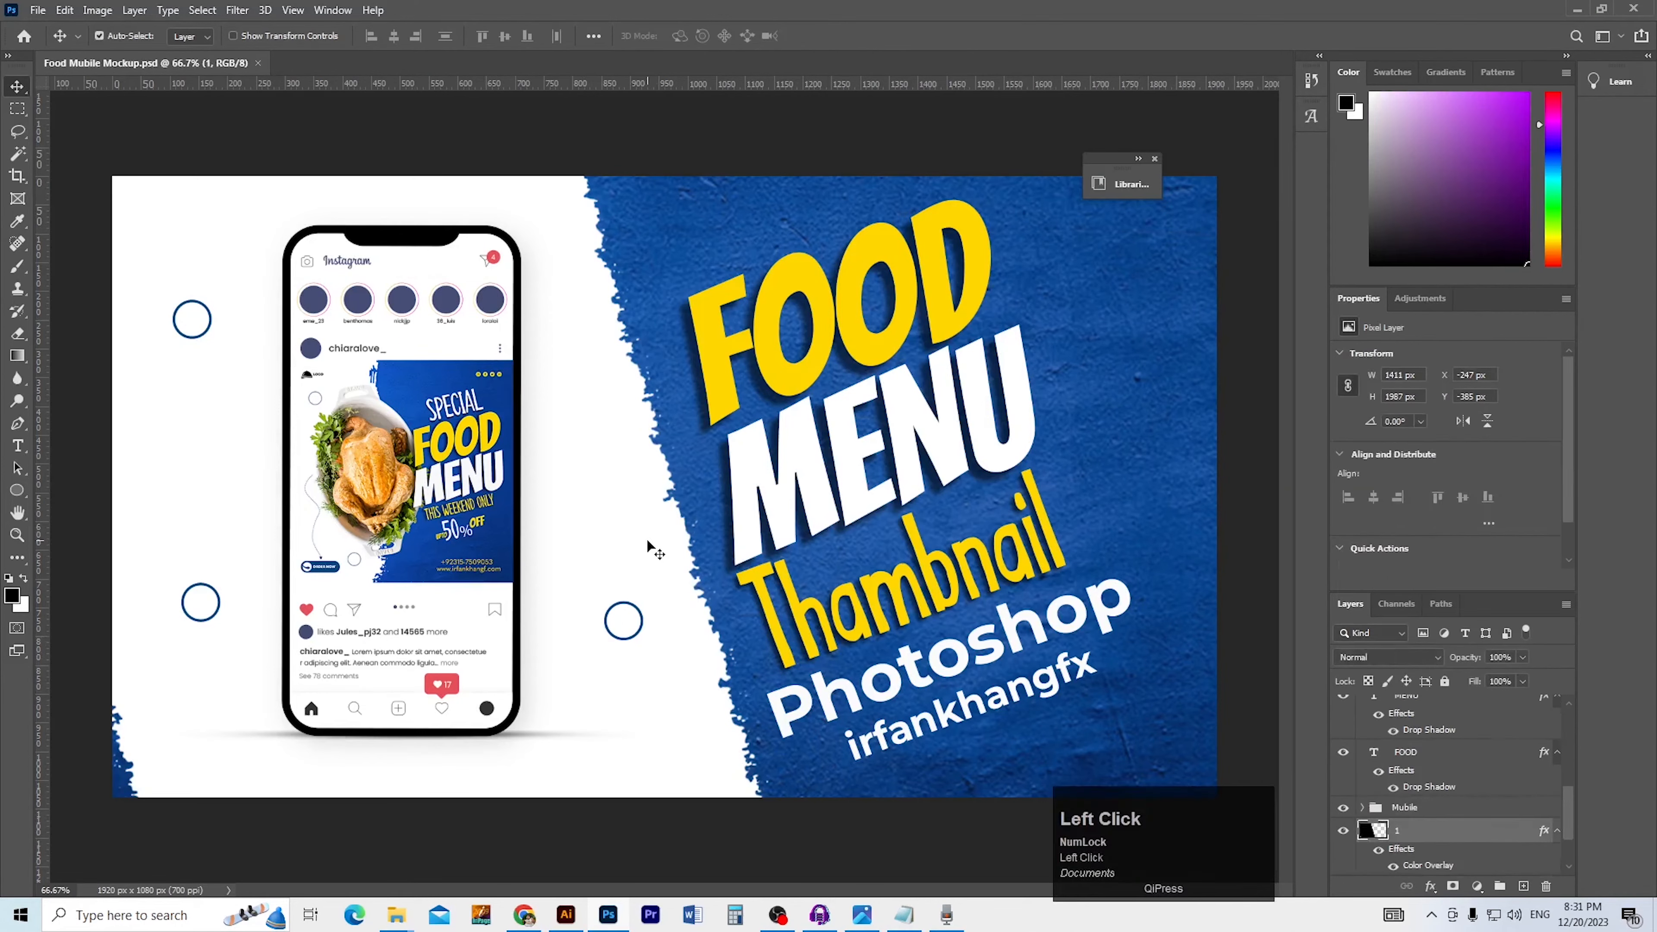
{"action": "left_click", "coordinate": [665, 514], "text": "ctrl+alt"}
{"action": "scroll", "coordinate": [1444, 772], "scroll_direction": "down", "scroll_amount": 1}
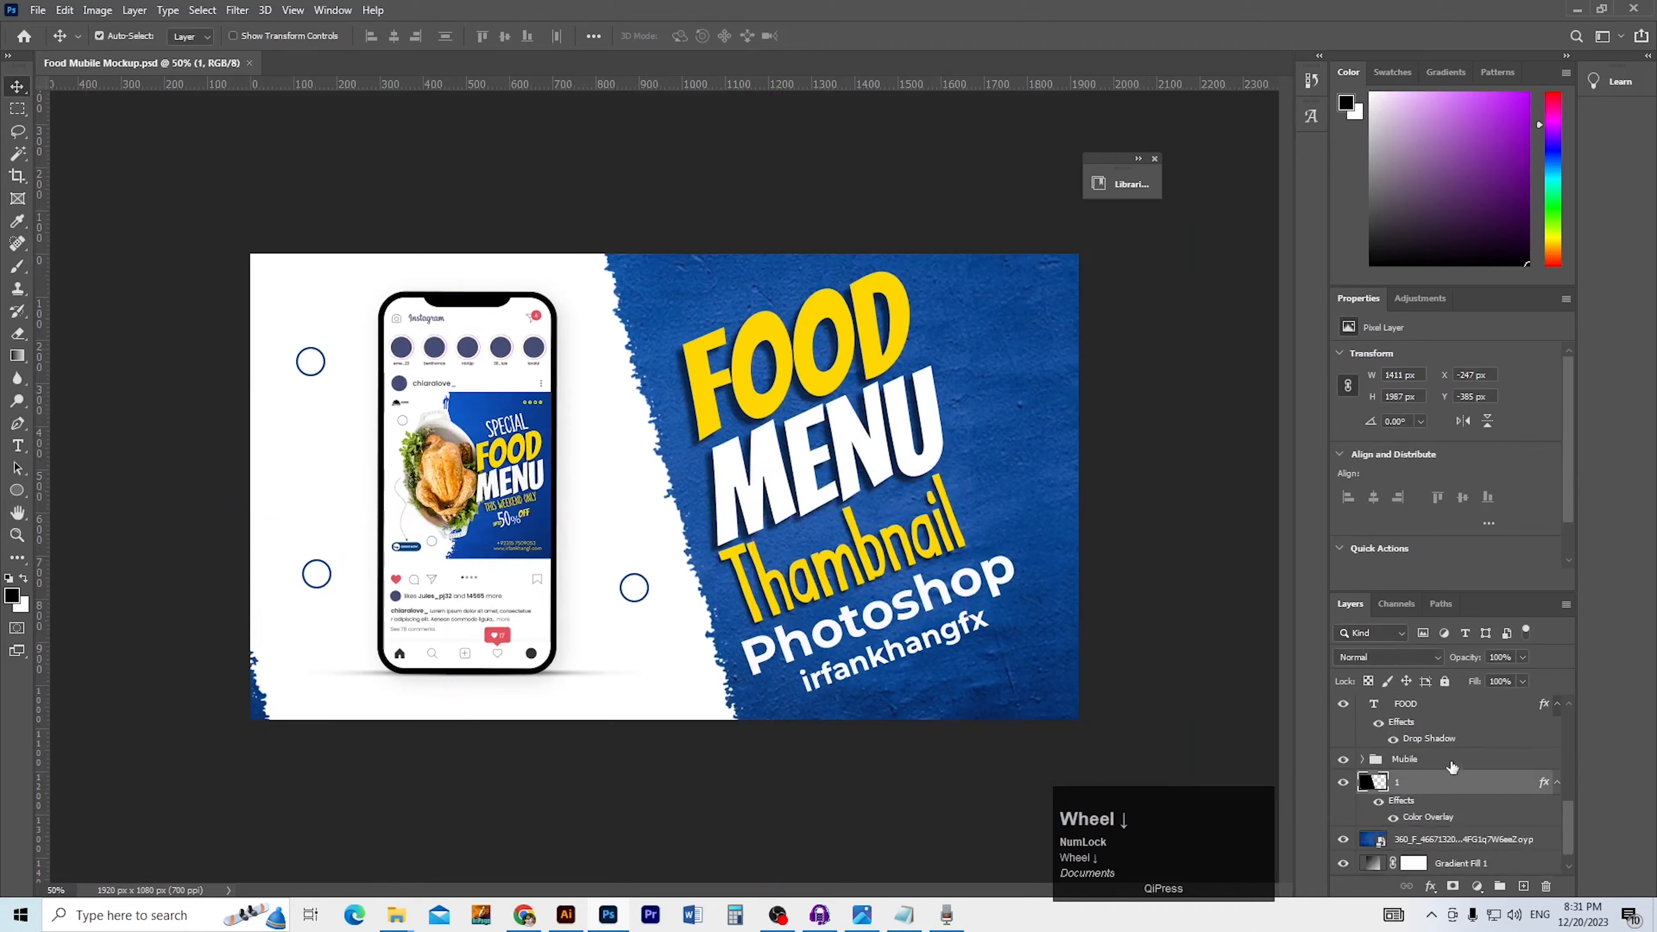
{"action": "left_click", "coordinate": [1407, 657]}
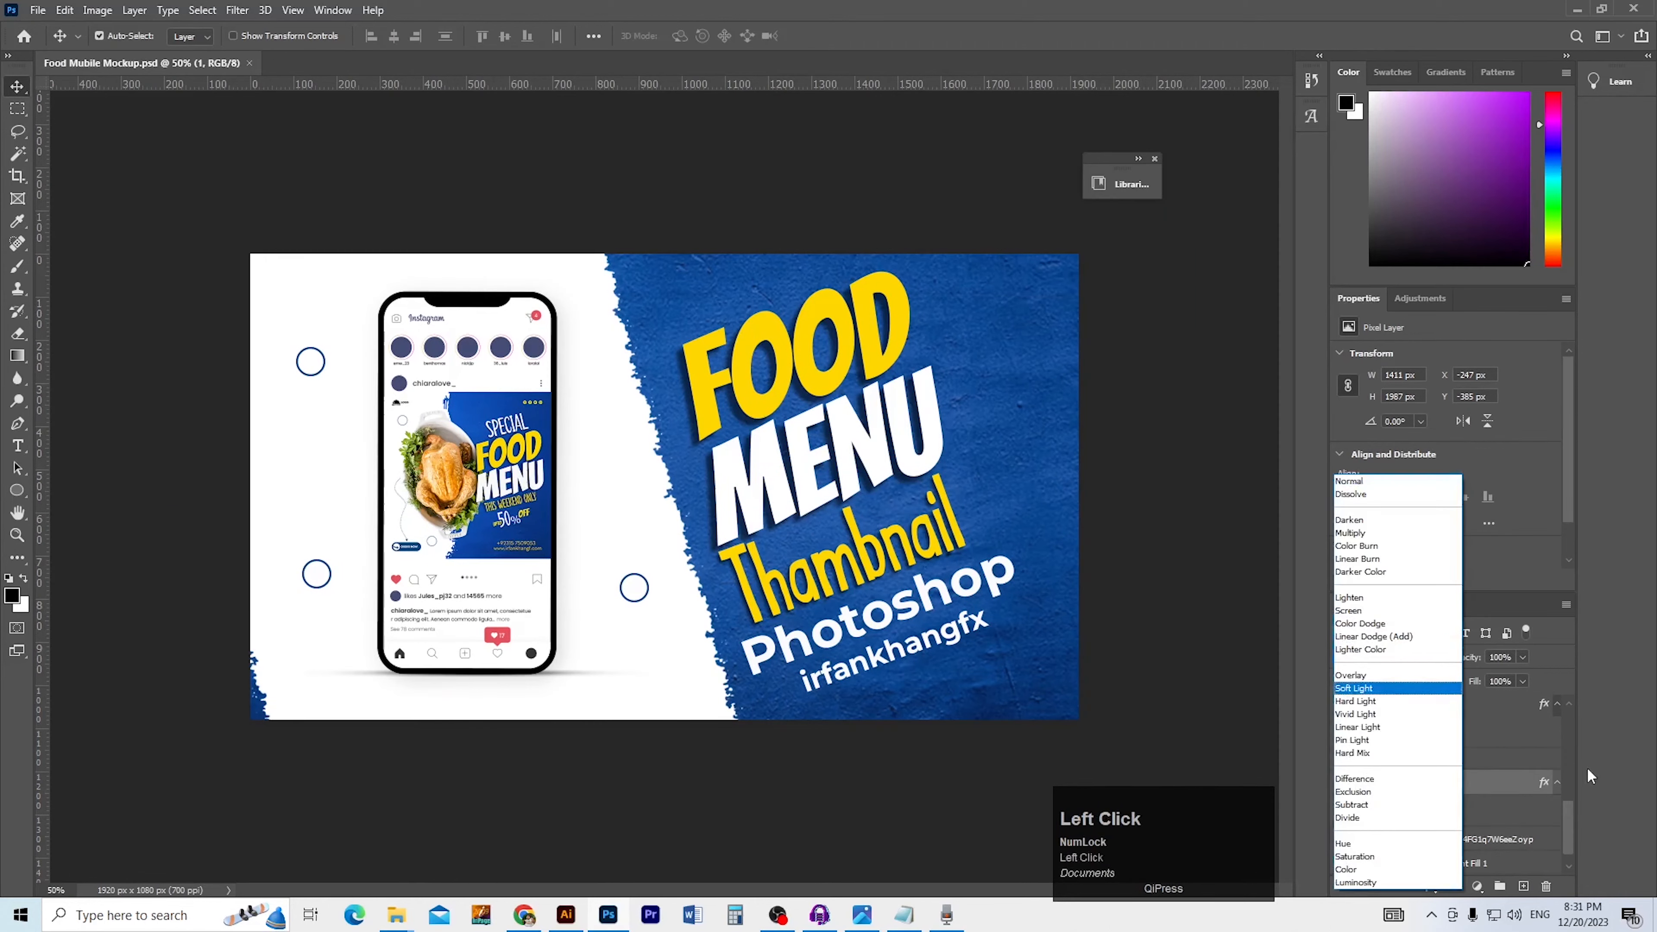
{"action": "left_click", "coordinate": [1569, 827]}
{"action": "left_click", "coordinate": [1512, 838]}
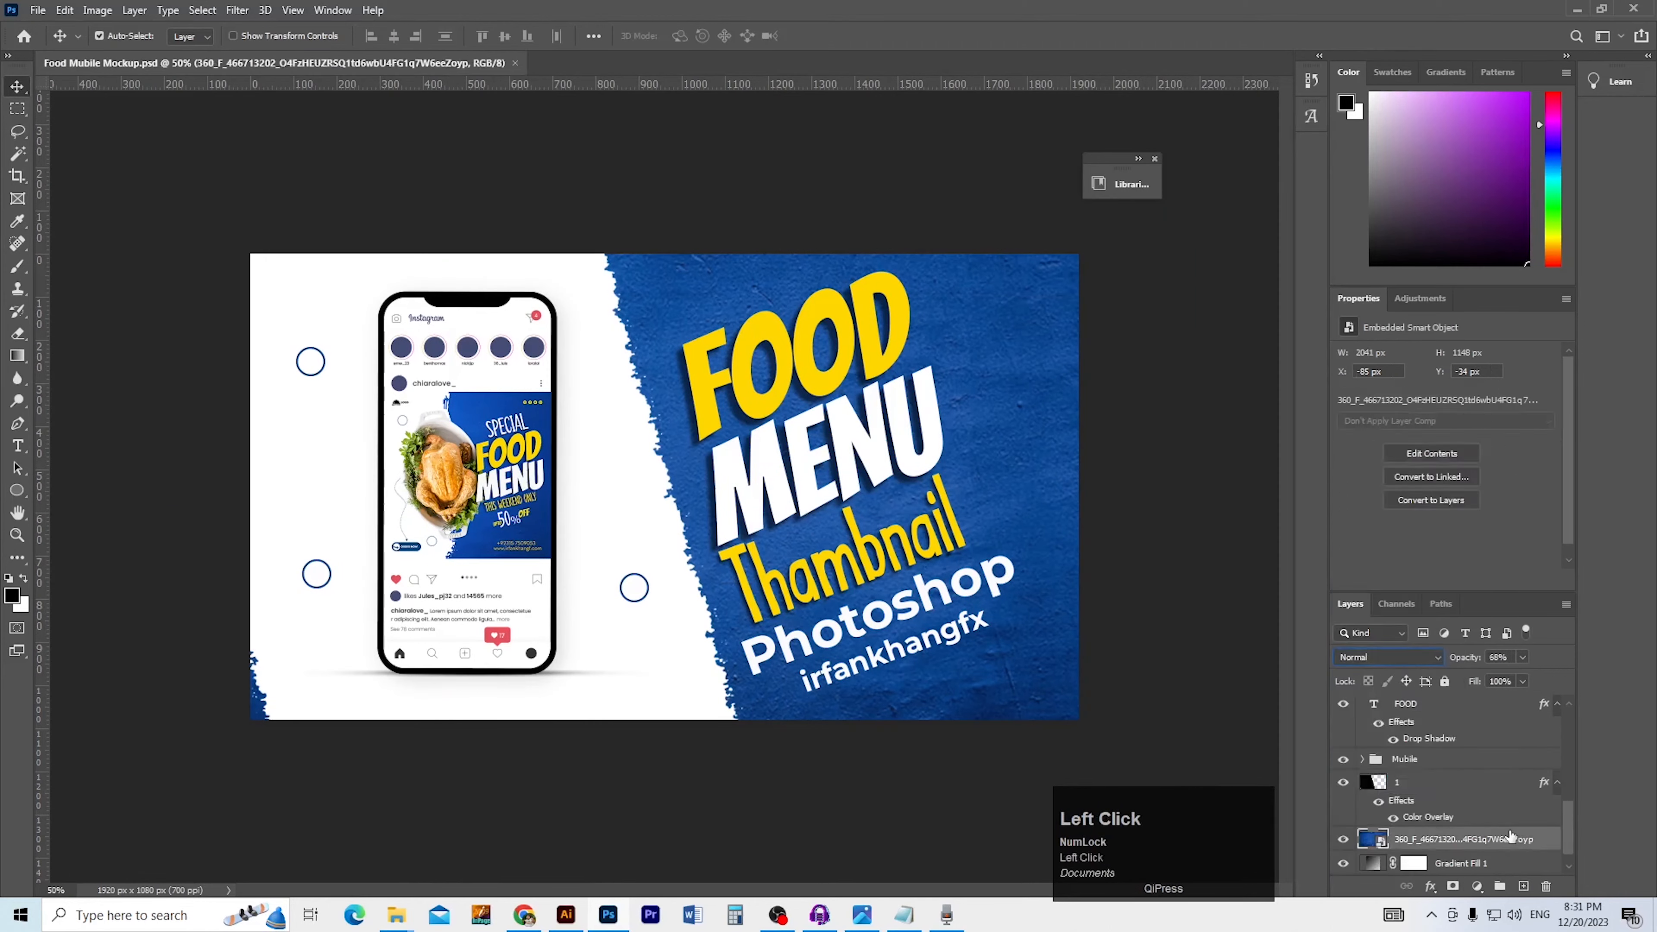
{"action": "left_click", "coordinate": [1417, 656]}
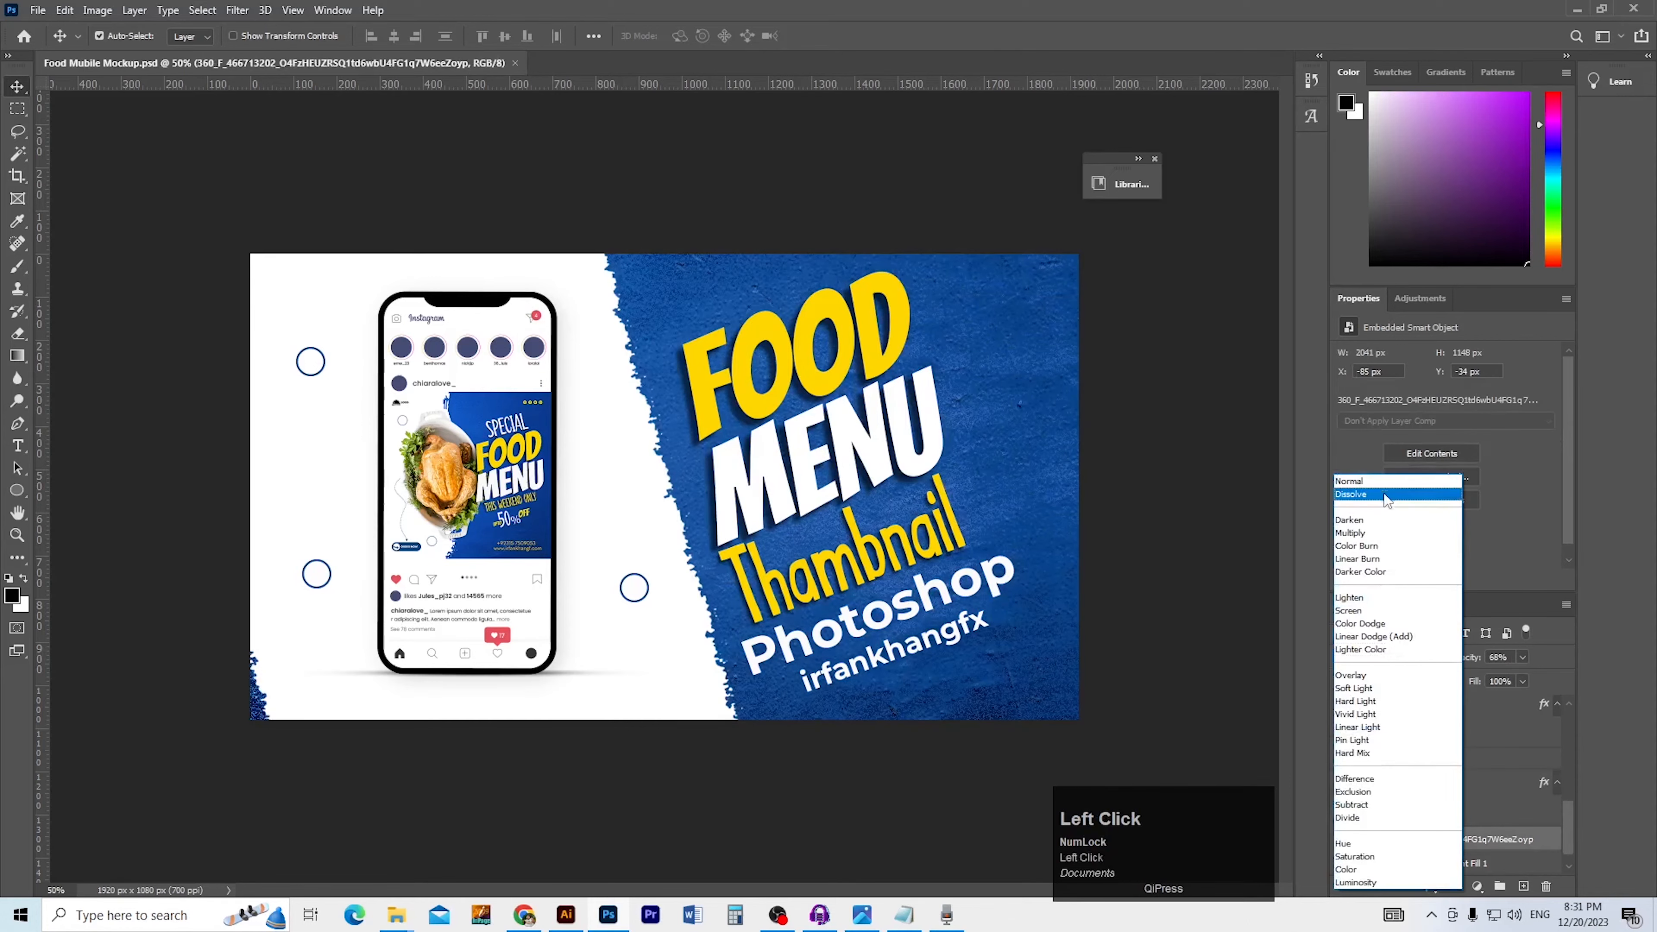
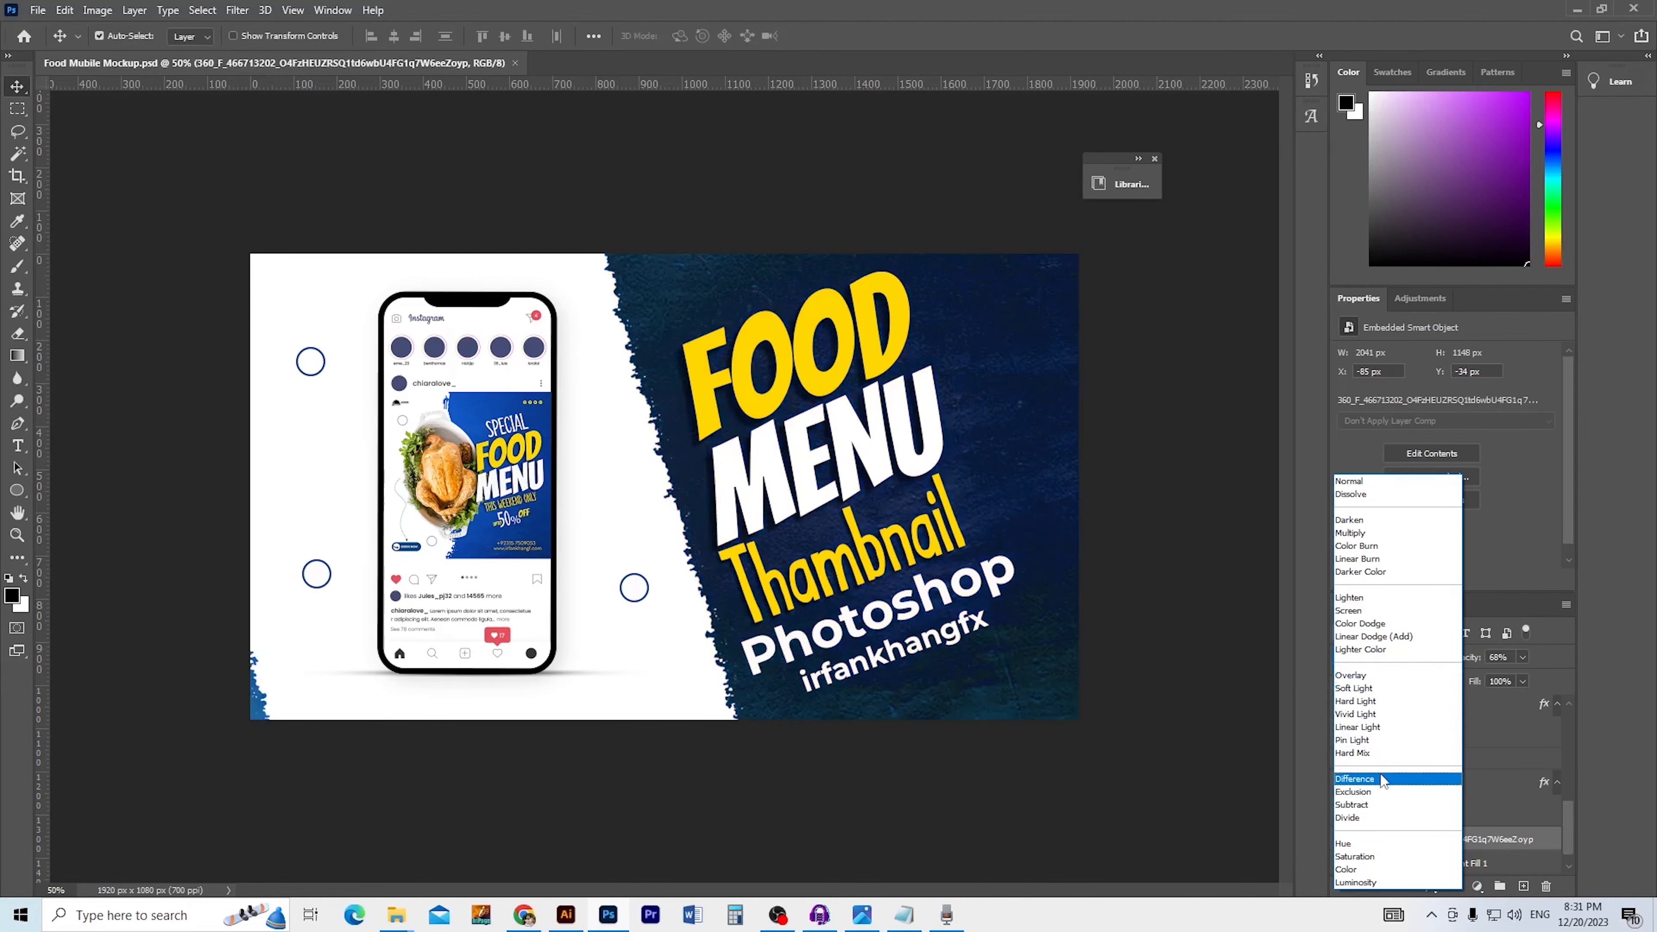
{"action": "left_click", "coordinate": [1367, 679]}
Move the torn-edge white shape about 123 px to the left to widen the blue area
{"action": "left_click_drag", "start_coordinate": [690, 730], "coordinate": [662, 694]}
{"action": "left_click_drag", "start_coordinate": [650, 694], "coordinate": [637, 695]}
{"action": "left_click", "coordinate": [653, 791]}
{"action": "left_click", "coordinate": [516, 612], "text": "ctrl"}
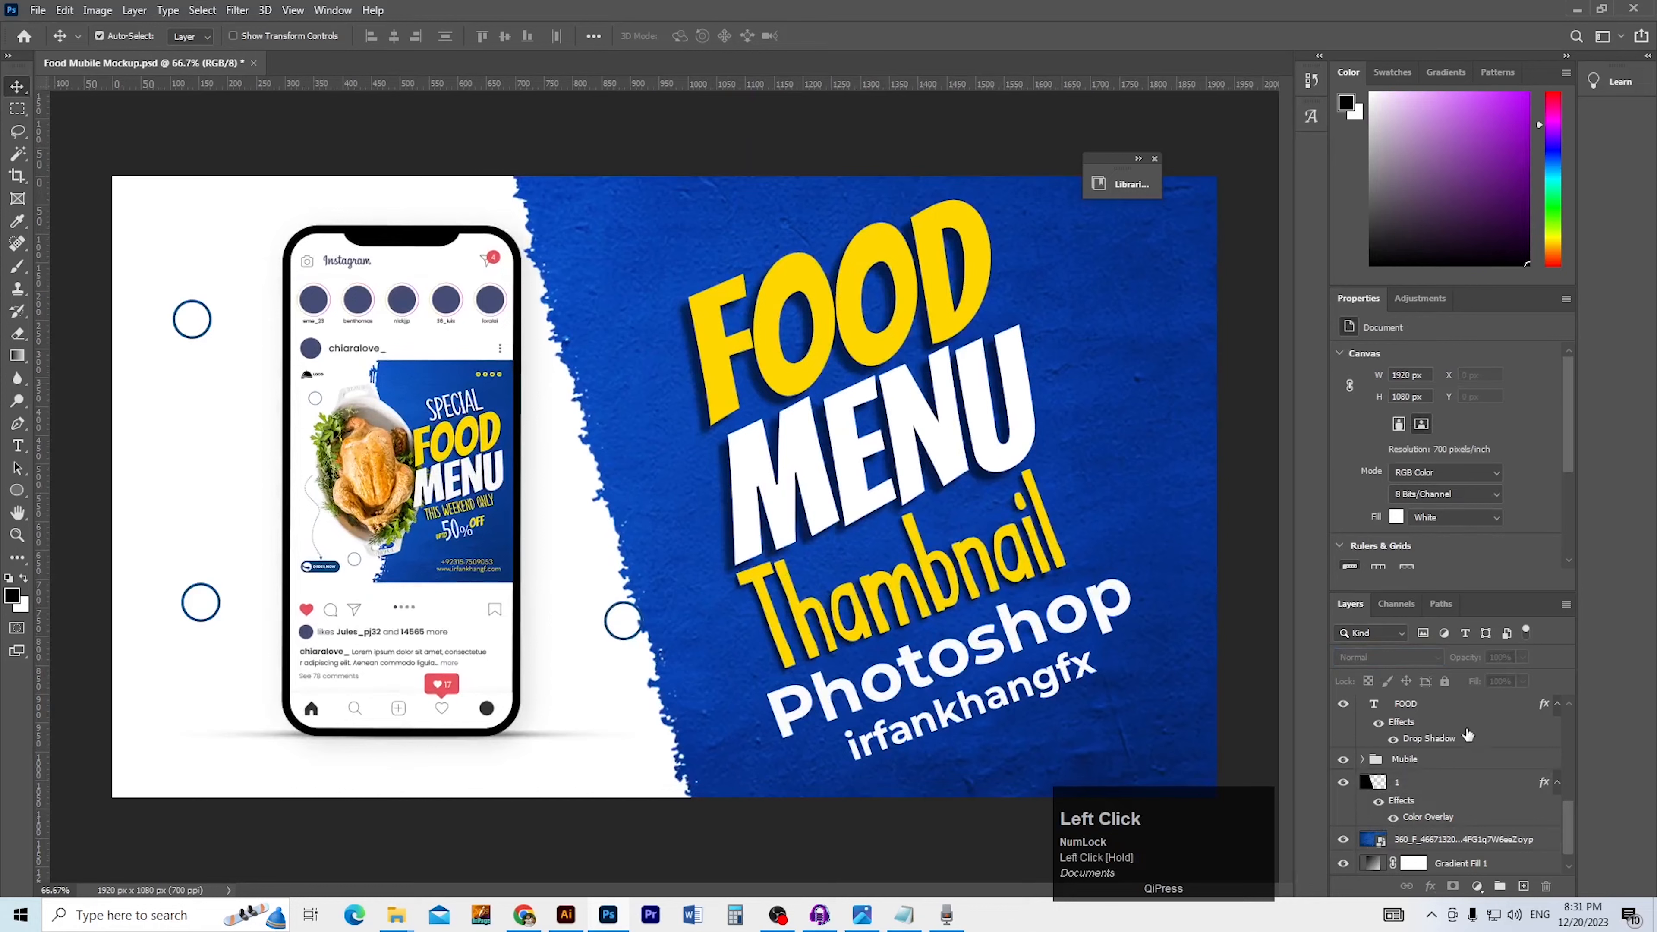
Move the phone mockup group left so its center sits at about X 454 px, and save the document
{"action": "scroll", "coordinate": [1382, 754], "scroll_direction": "up", "scroll_amount": 1}
{"action": "left_click", "coordinate": [1343, 788]}
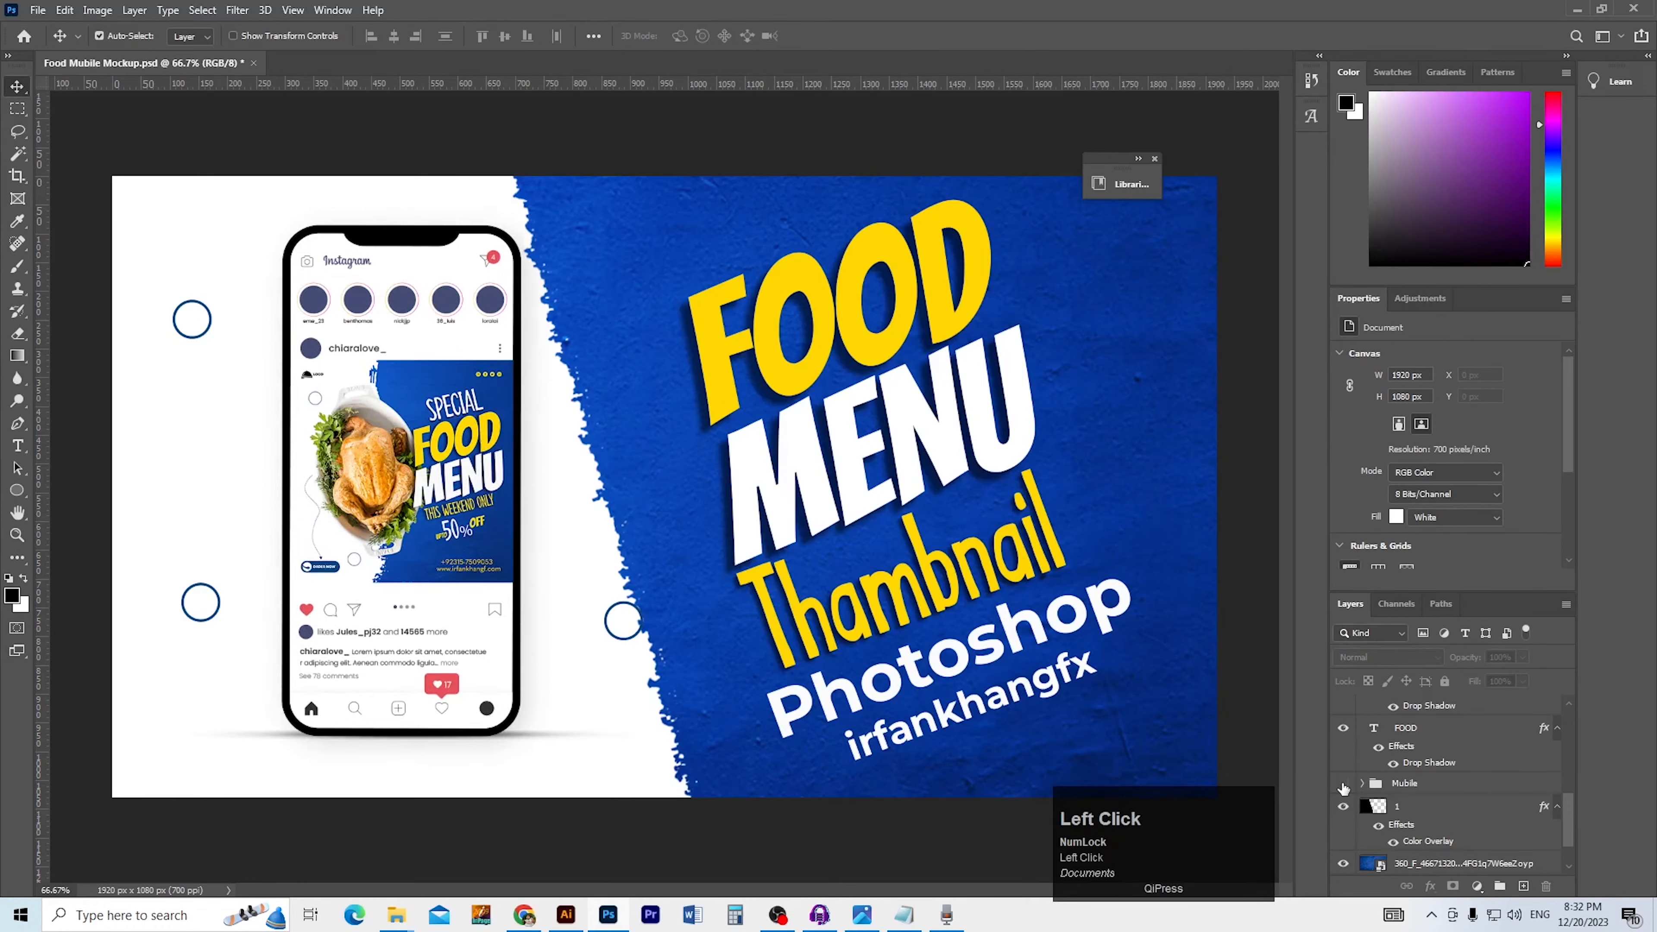
{"action": "left_click", "coordinate": [1343, 788]}
{"action": "key", "text": "ctrl+t"}
{"action": "left_click", "coordinate": [1444, 787]}
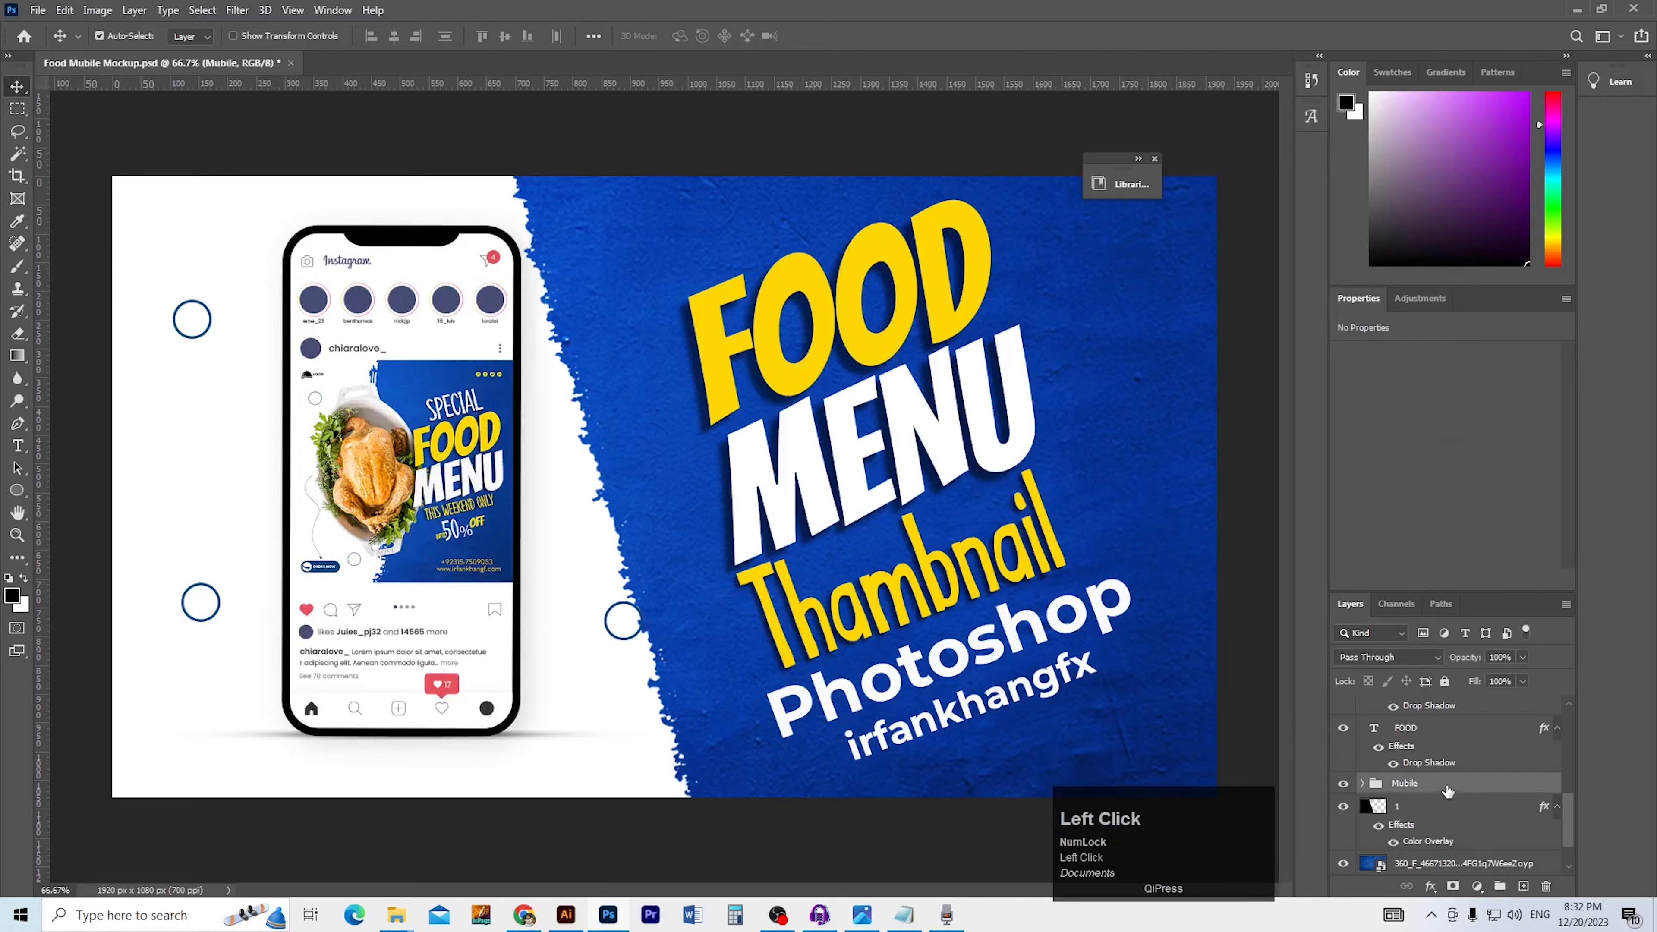
{"action": "key", "text": "ctrl+t"}
{"action": "mouse_move", "coordinate": [417, 511]}
{"action": "left_mouse_down"}
{"action": "mouse_move", "coordinate": [392, 512]}
{"action": "mouse_move", "coordinate": [406, 512]}
{"action": "left_mouse_up"}
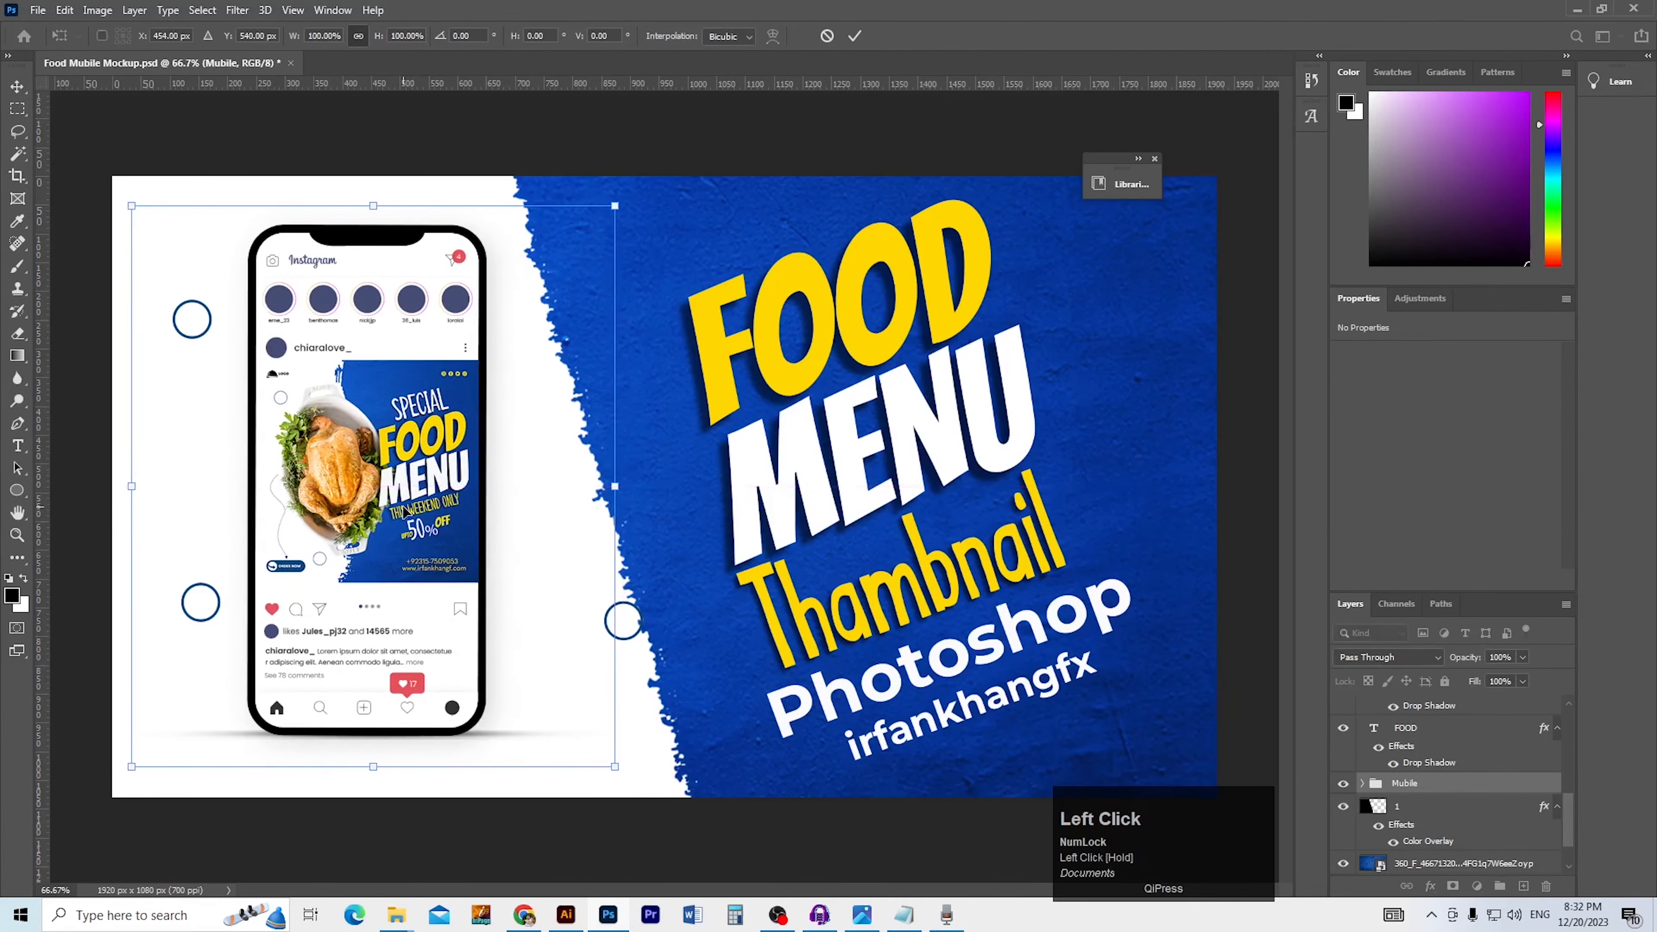
{"action": "key", "text": "Return"}
{"action": "key", "text": "ctrl+s"}
Examine the overall thumbnail layout and the title text at different magnifications, and save the document
{"action": "left_click", "coordinate": [403, 514], "text": "ctrl+alt"}
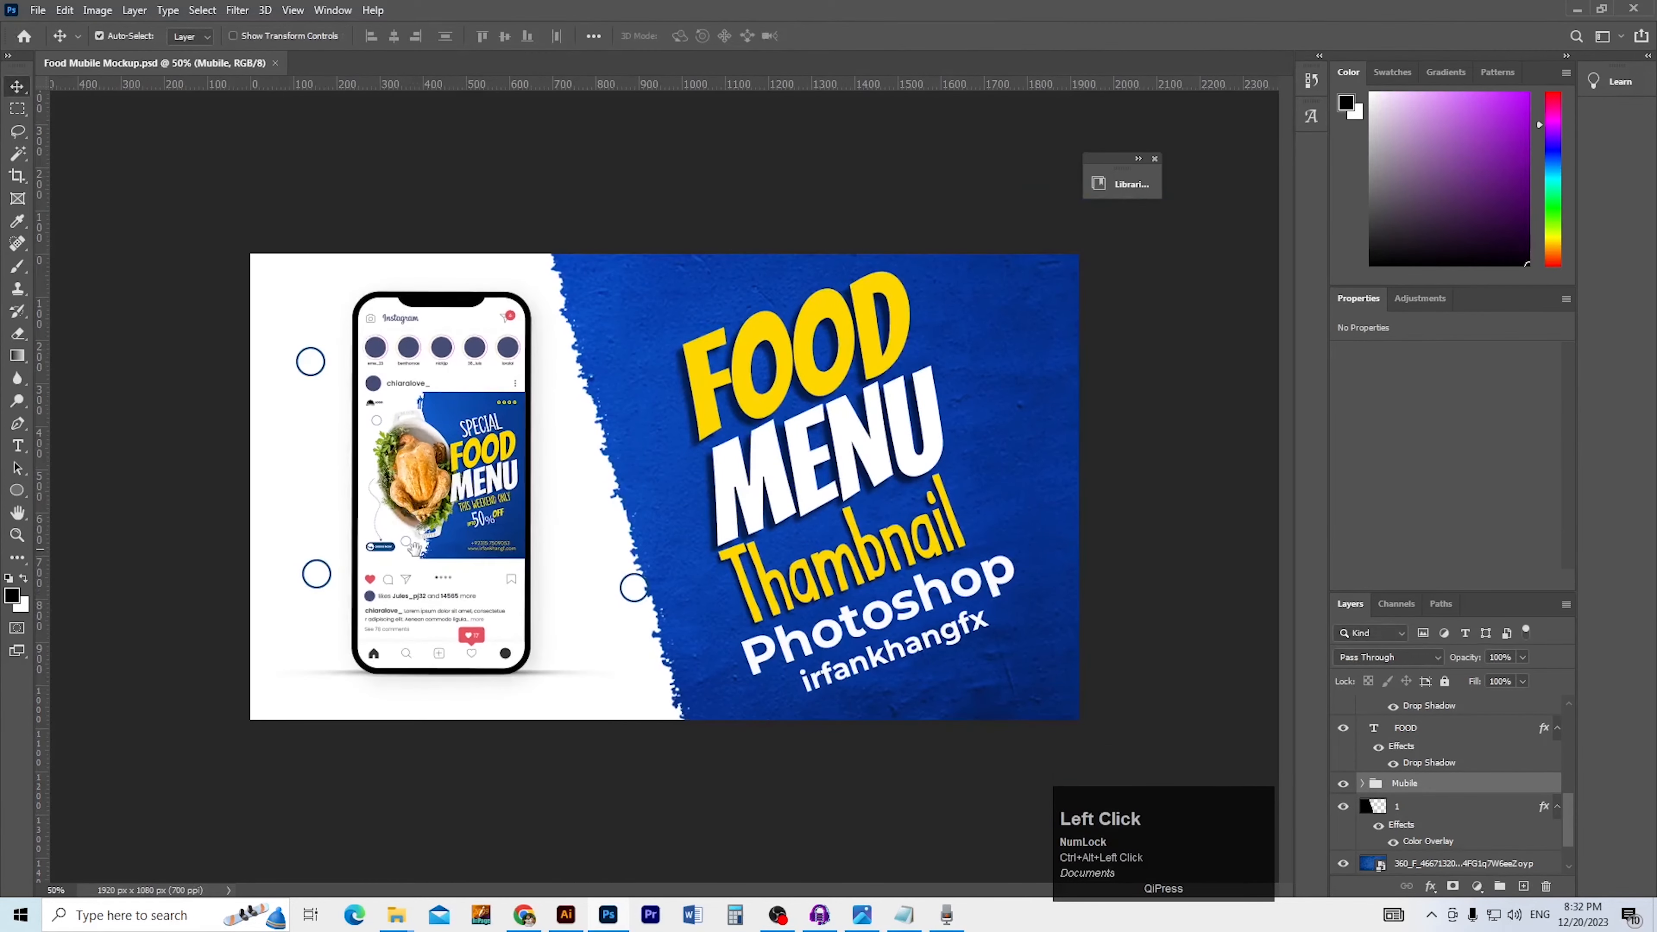
{"action": "key", "text": "ctrl"}
{"action": "left_click", "coordinate": [606, 554], "text": "ctrl+alt"}
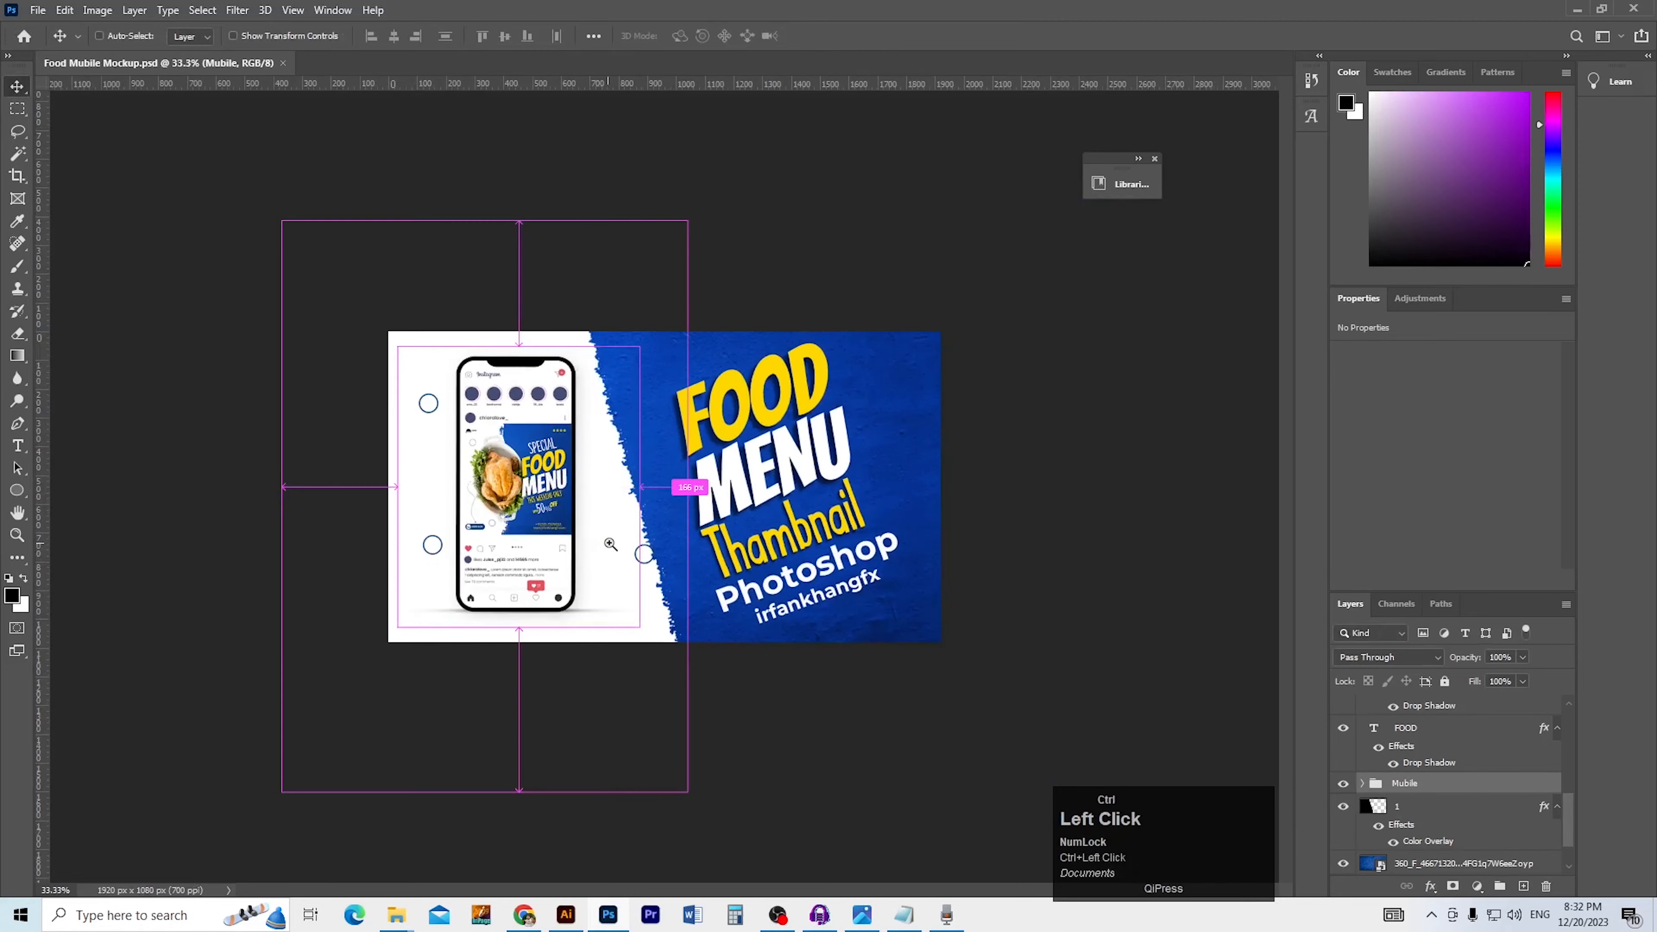
{"action": "left_click", "coordinate": [605, 546], "text": "ctrl"}
{"action": "left_click_drag", "start_coordinate": [889, 441], "coordinate": [920, 486]}
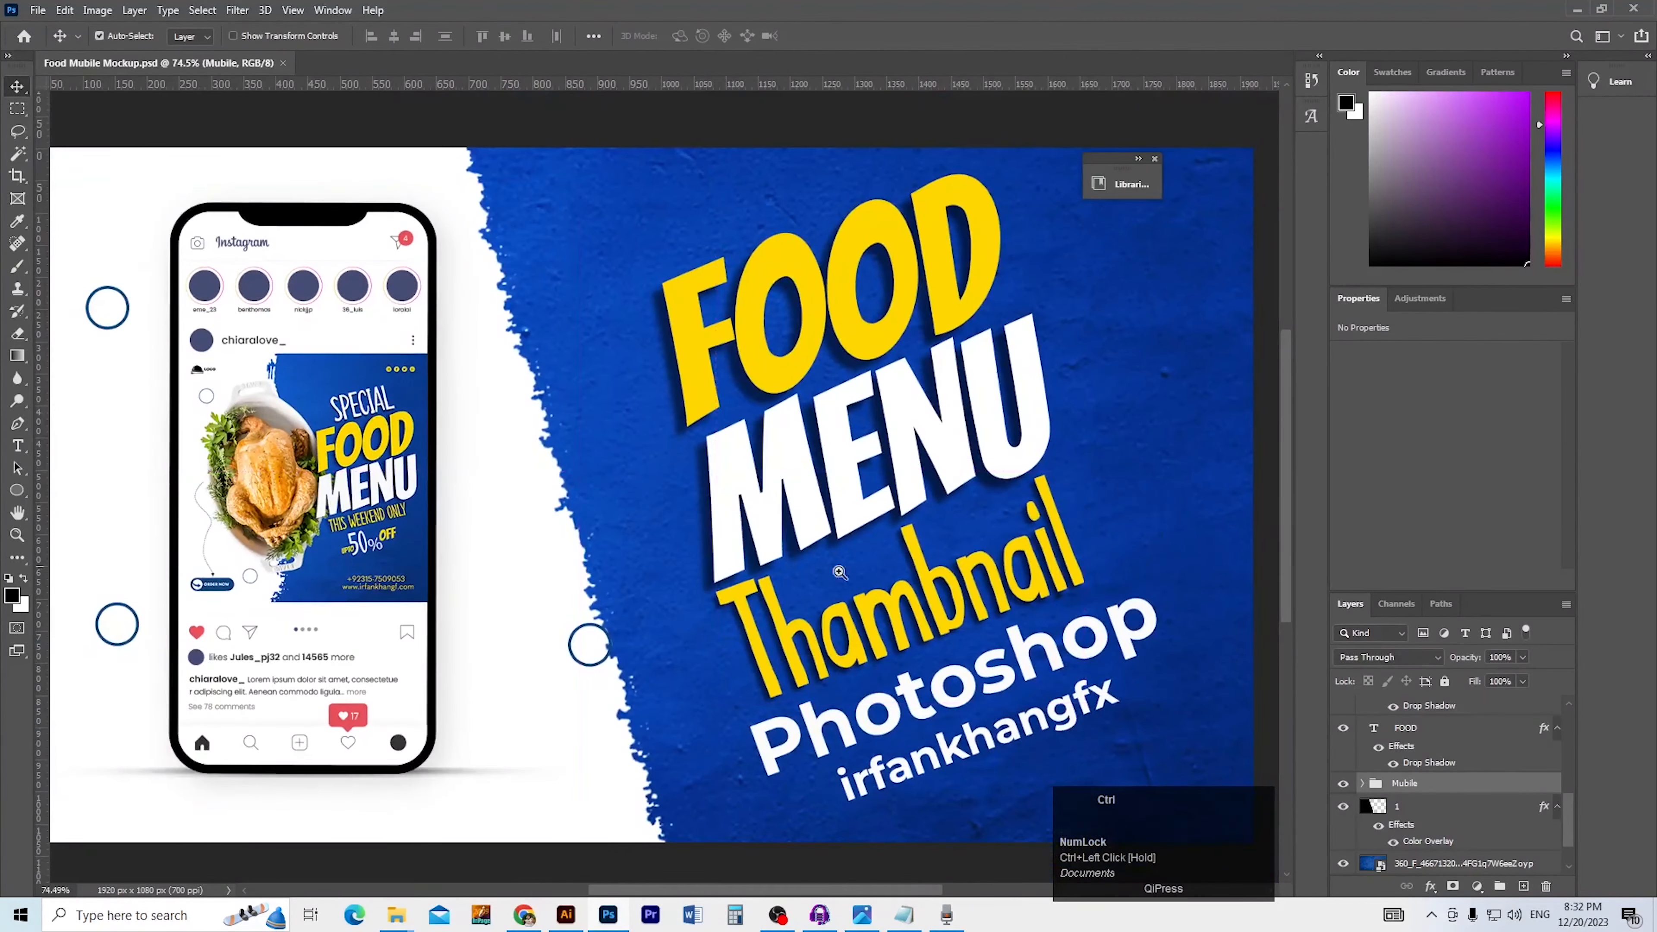
{"action": "left_click", "coordinate": [659, 570], "text": "ctrl+alt"}
{"action": "key", "text": "v"}
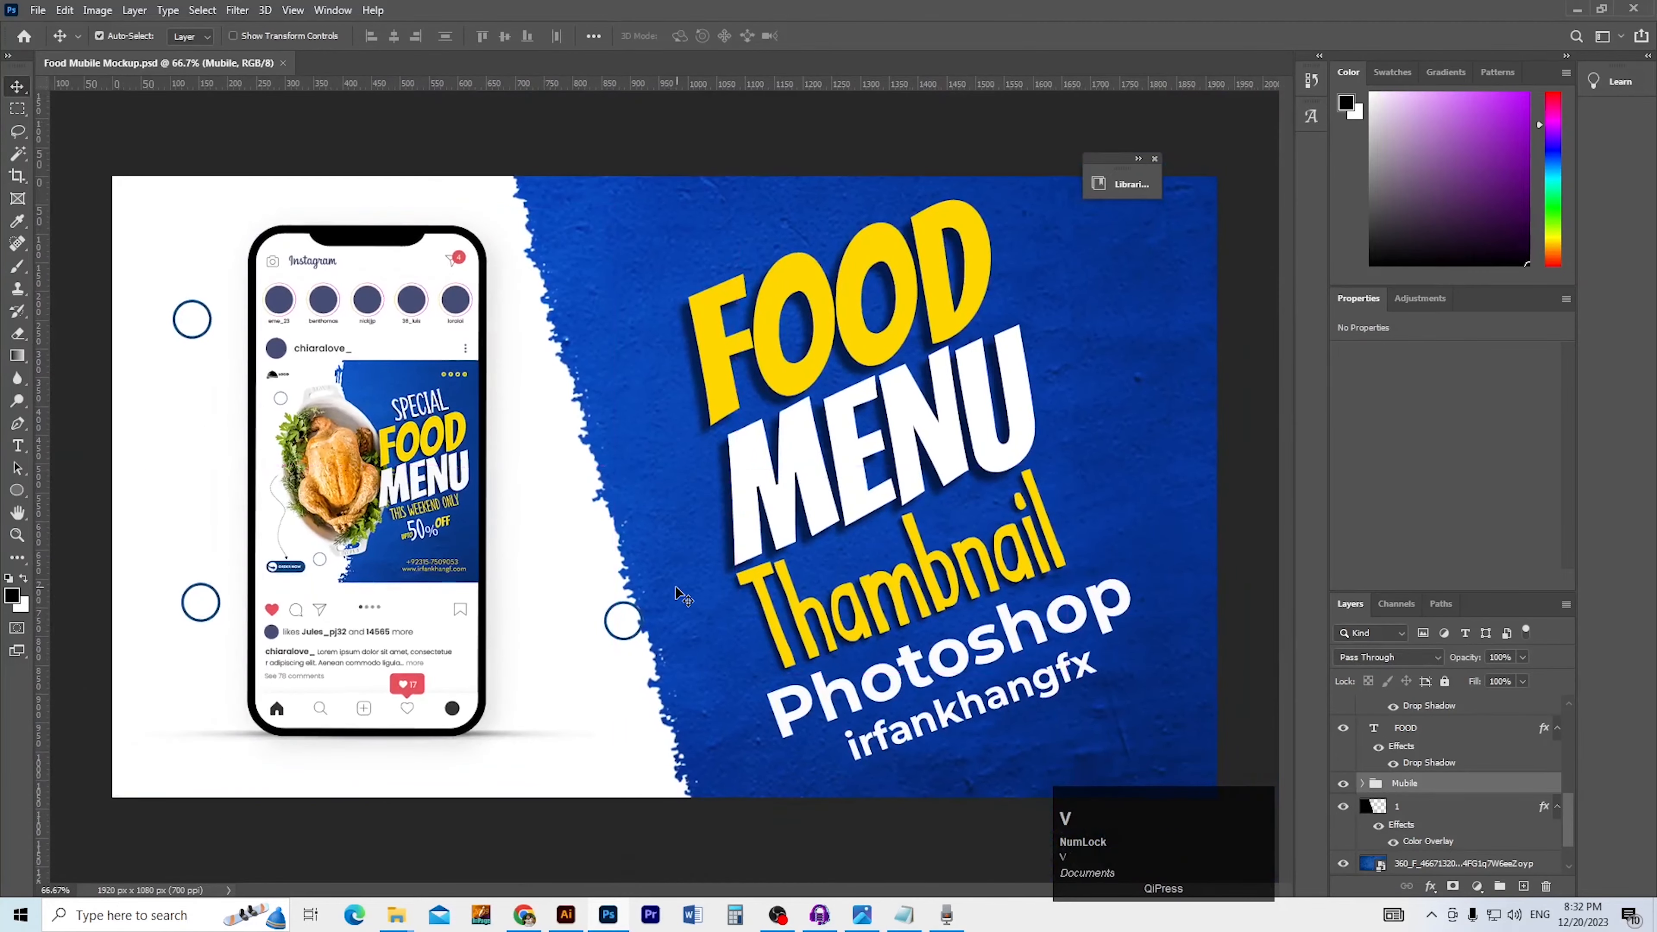
{"action": "left_click", "coordinate": [555, 573]}
{"action": "key", "text": "ctrl+s"}
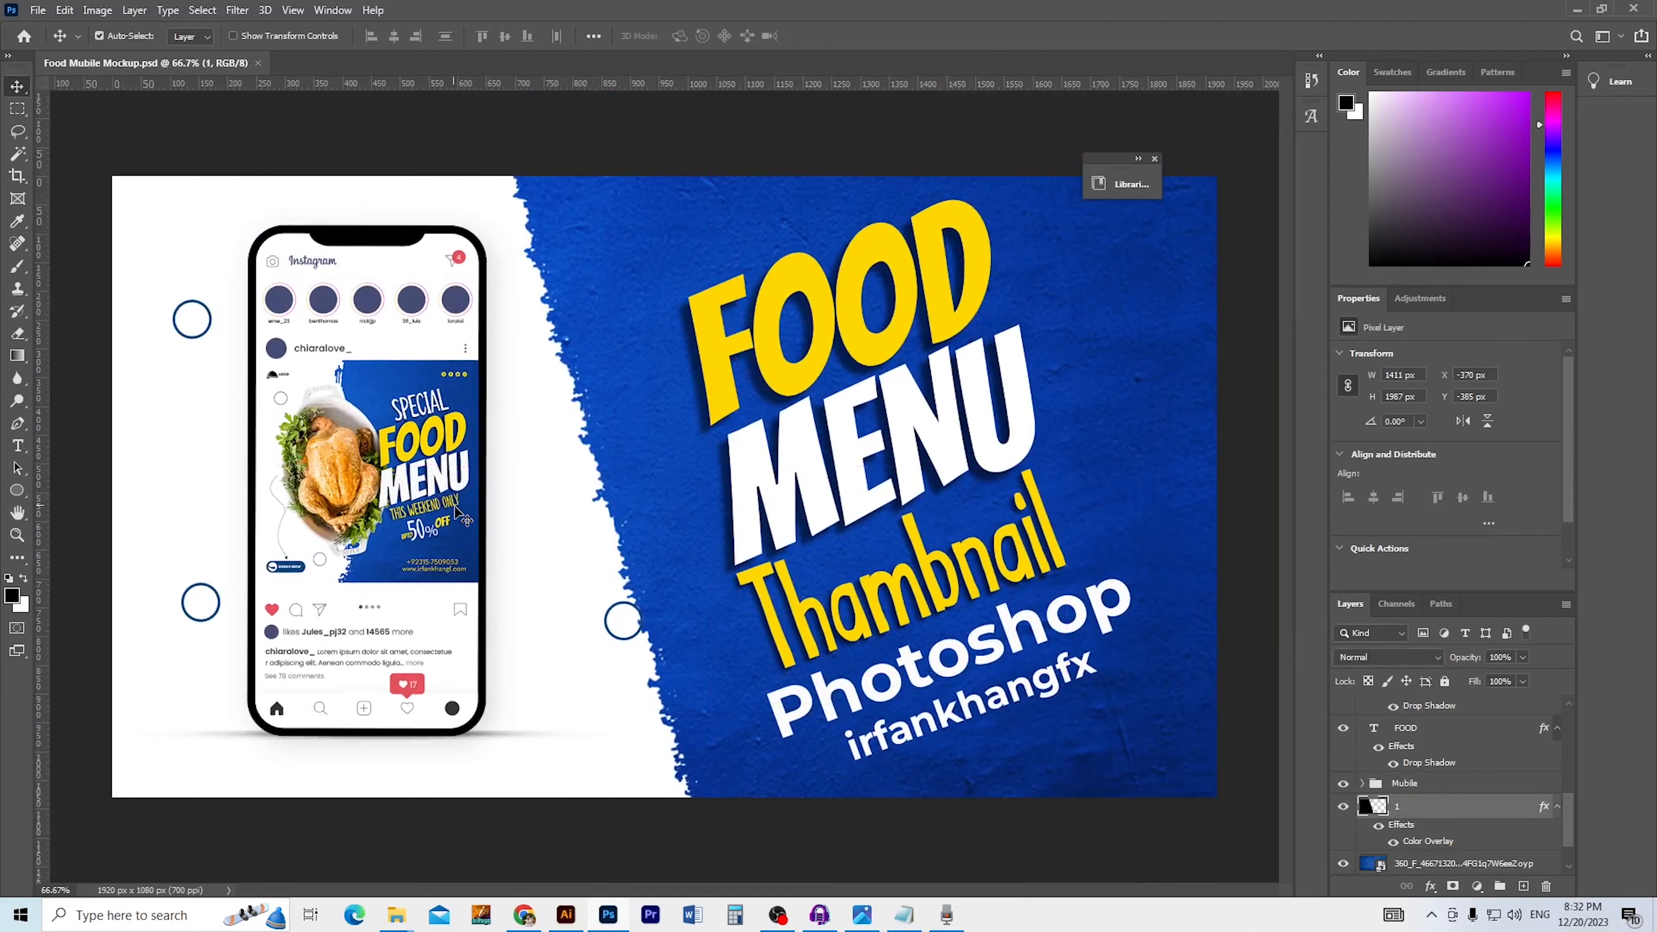
Duplicate the phone mockup group and merge the copy with a new blank layer into a single pixel layer
{"action": "left_click", "coordinate": [1464, 783]}
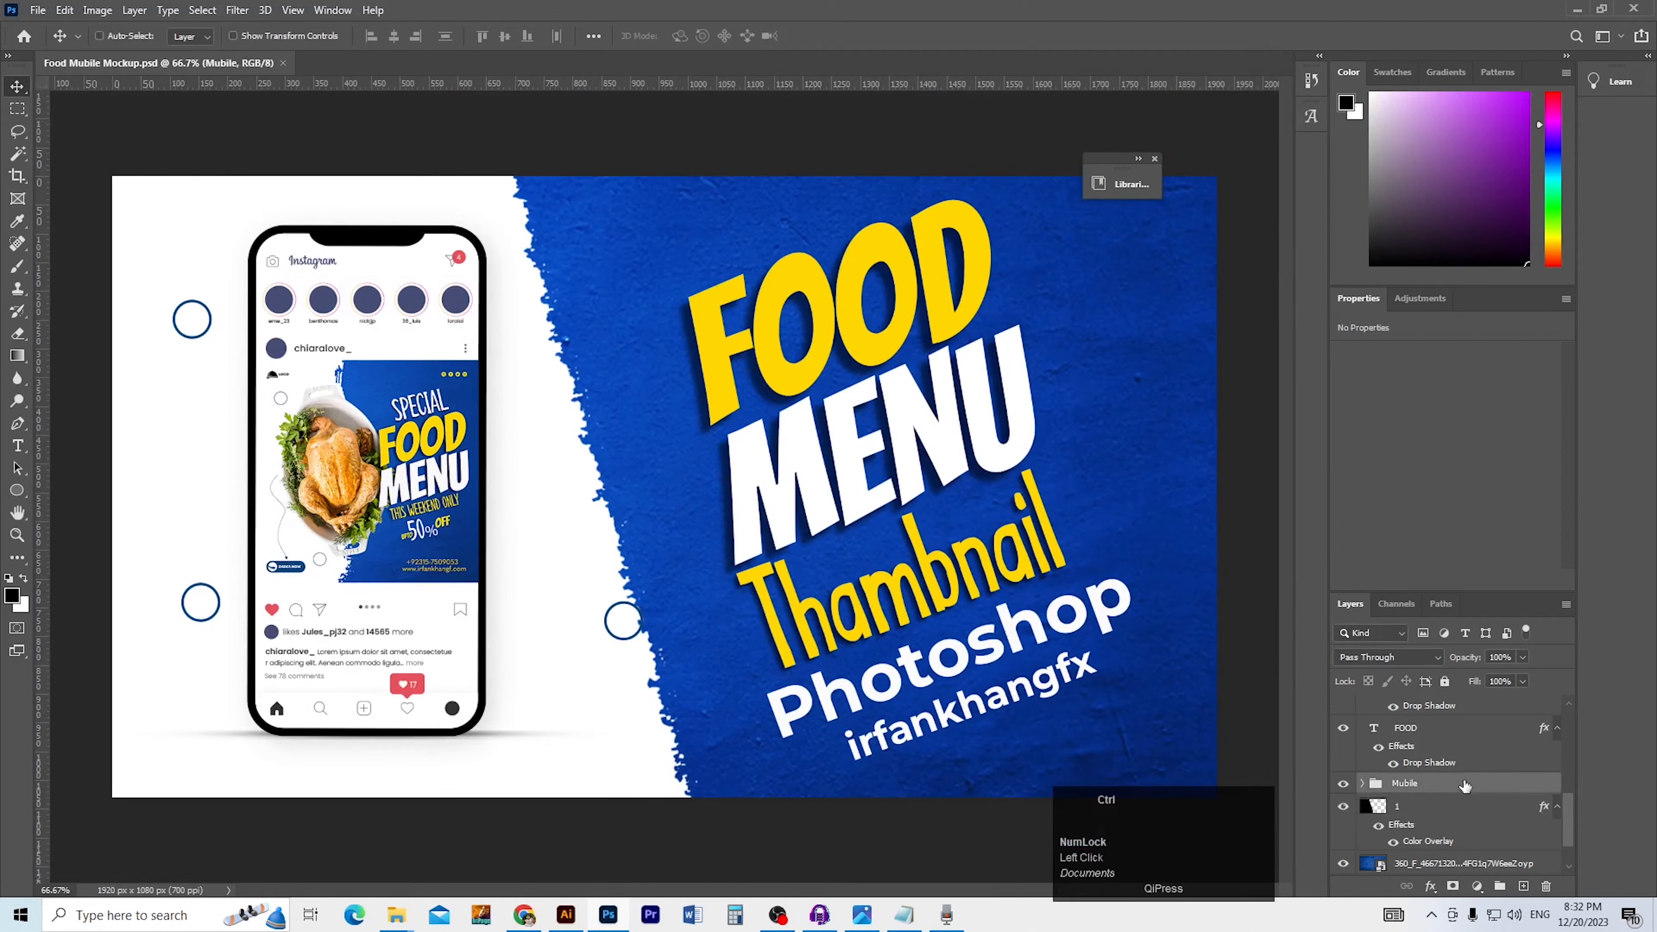
{"action": "key", "text": "ctrl+j"}
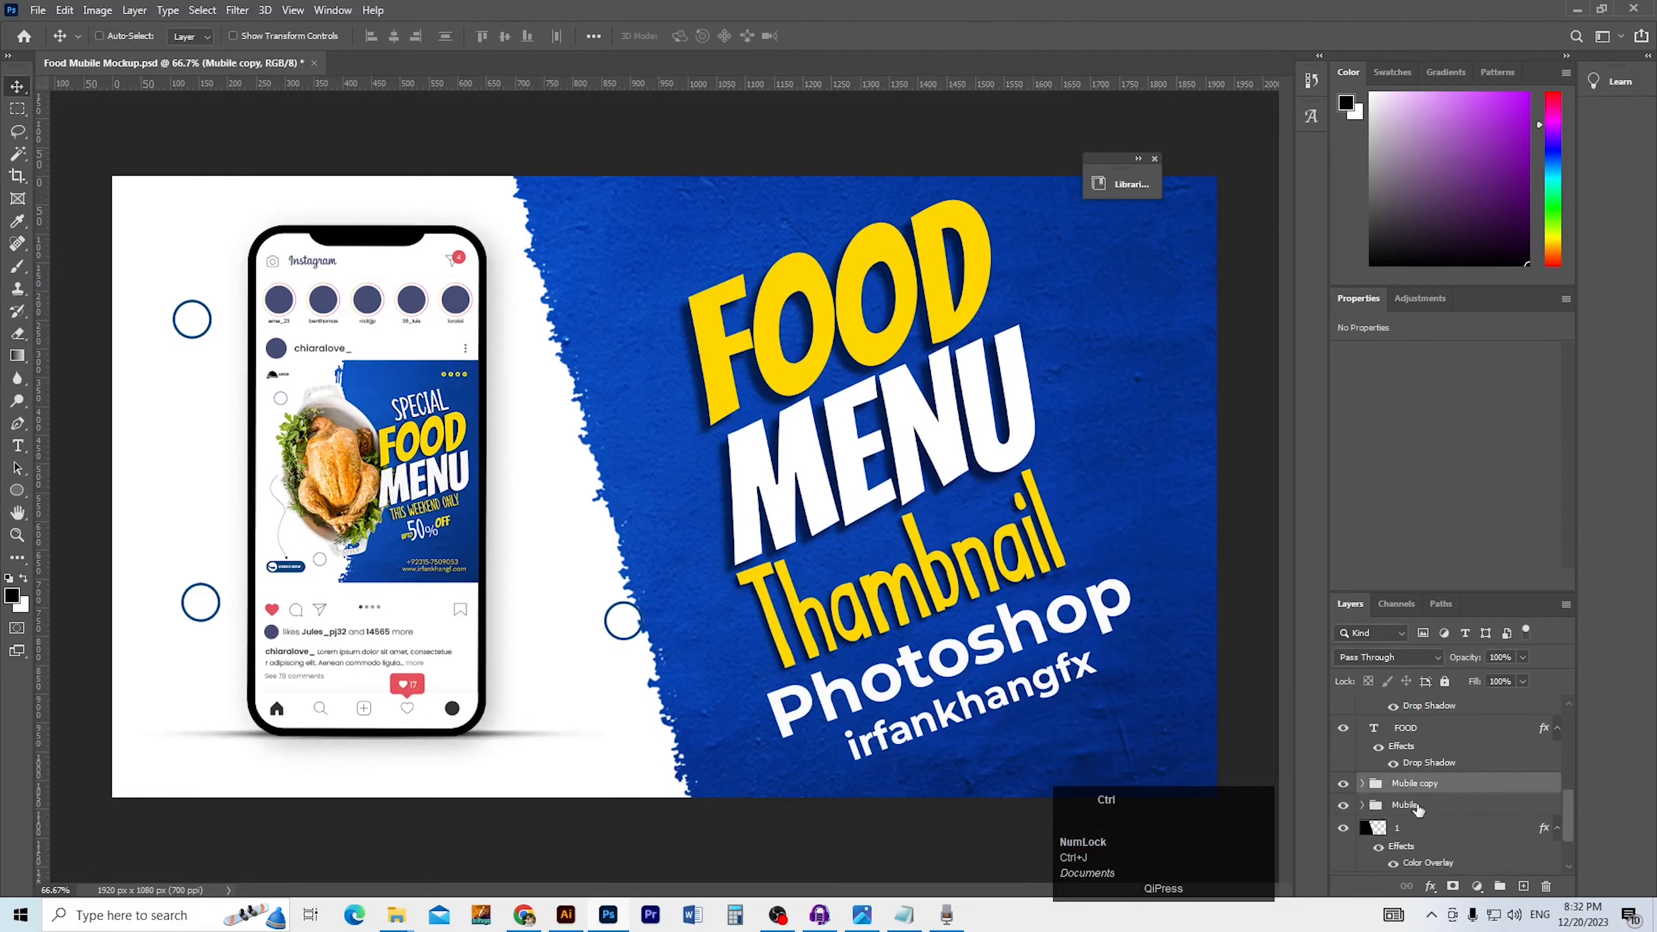
{"action": "left_click", "coordinate": [1524, 885]}
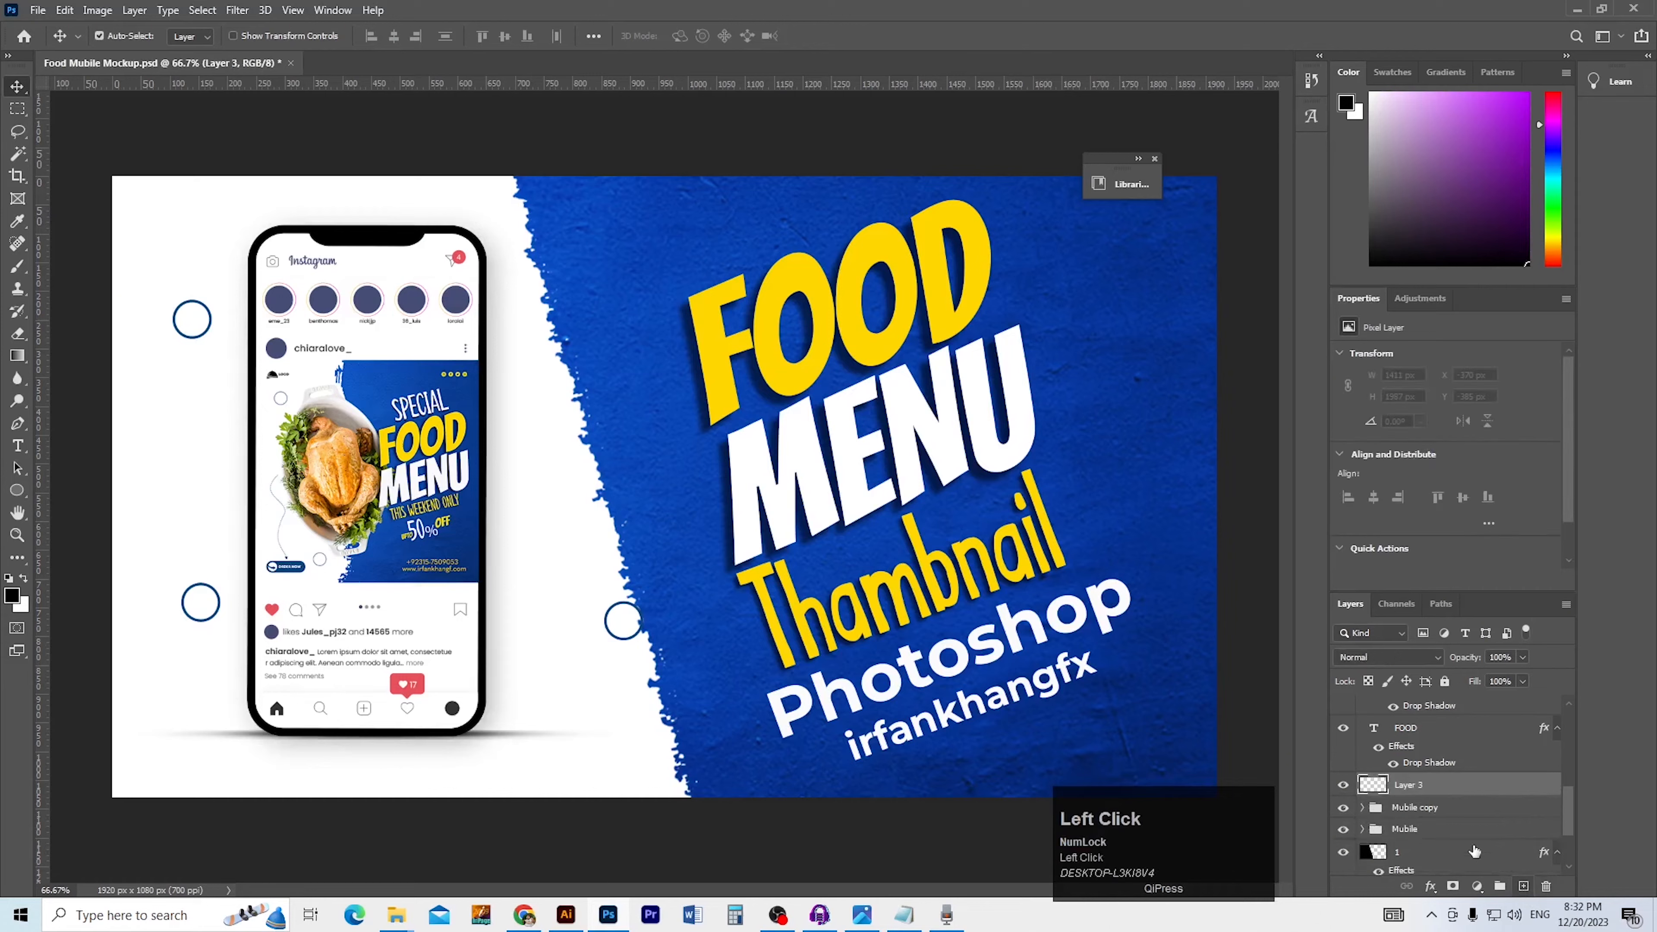
{"action": "left_click", "coordinate": [1435, 813], "text": "shift"}
{"action": "key", "text": "ctrl+e"}
{"action": "key", "text": "ctrl+alt+space"}
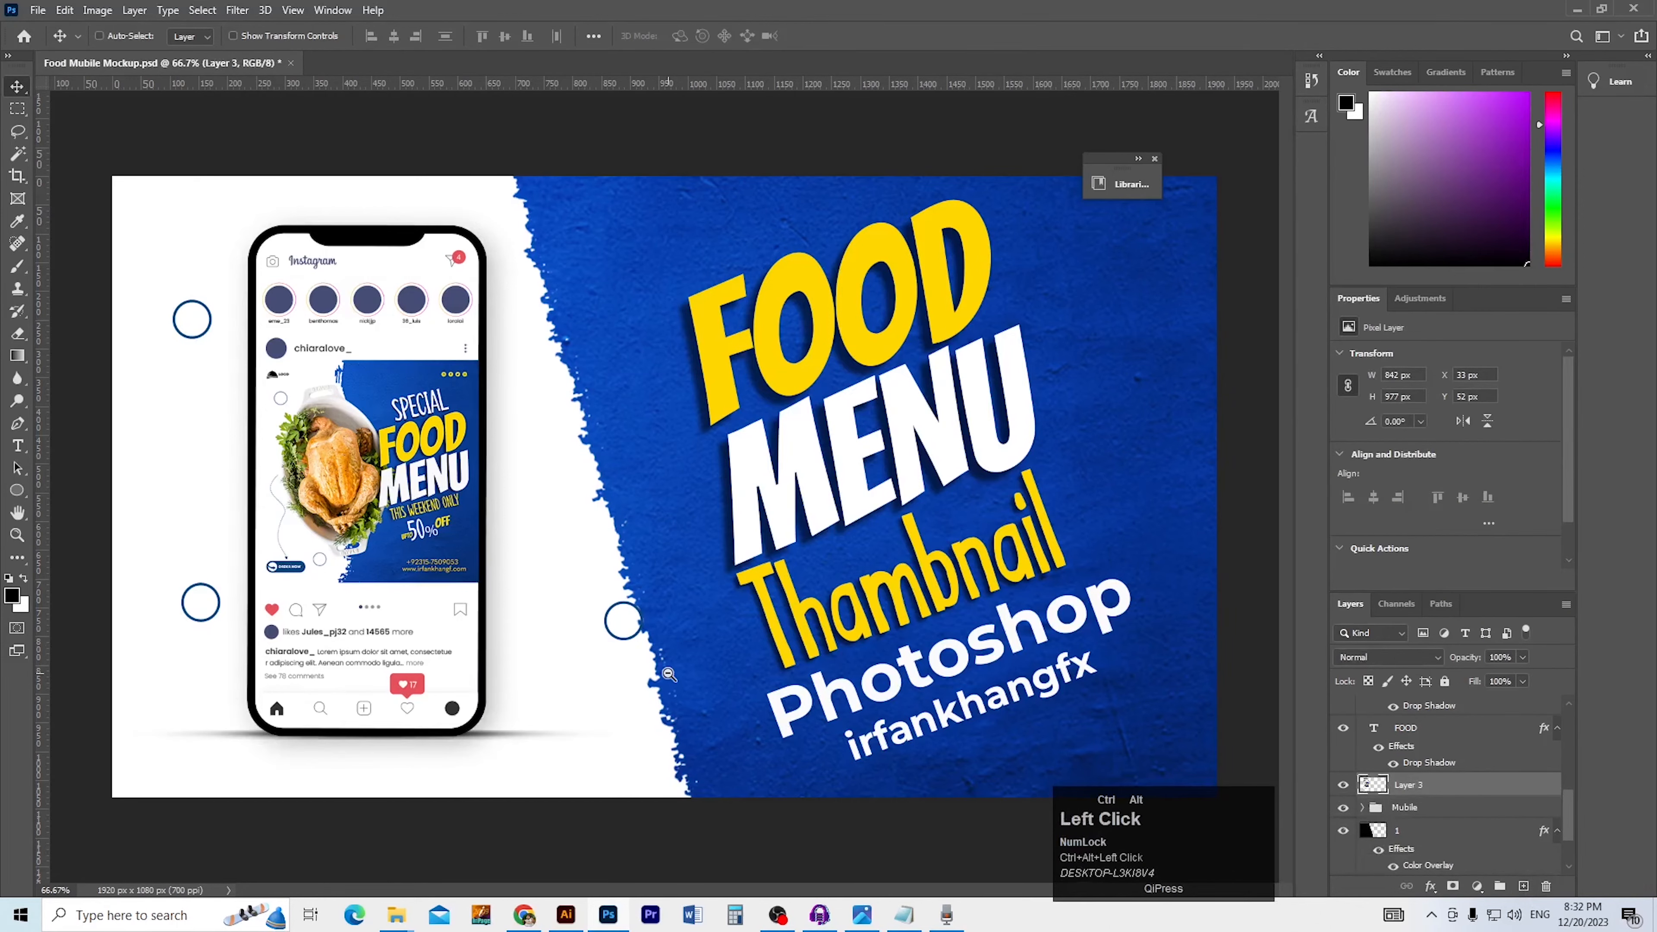
{"action": "left_click", "coordinate": [529, 592], "text": "ctrl+alt"}
Enlarge the merged phone copy to about 1596 × 1851 px so it extends past the canvas edges
{"action": "key", "text": "ctrl+t"}
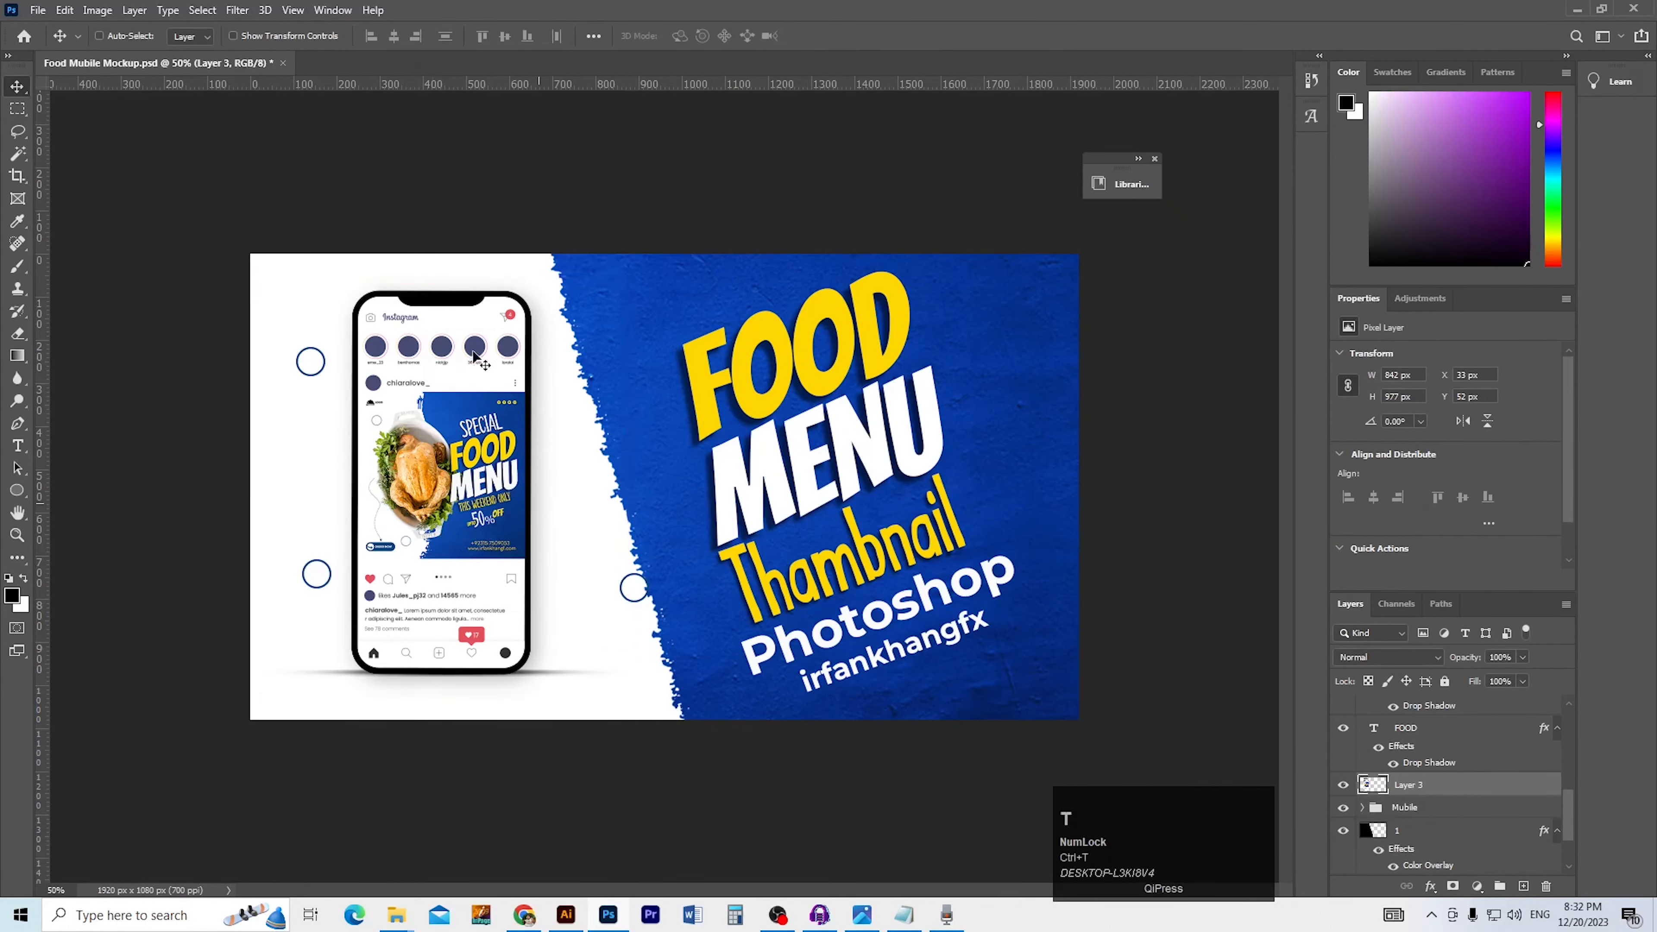
{"action": "left_click_drag", "start_coordinate": [447, 277], "coordinate": [466, 98]}
{"action": "double_click", "coordinate": [466, 97]}
Set the enlarged phone copy's opacity to 24% and place it beneath the original phone group
{"action": "left_click", "coordinate": [1522, 657]}
{"action": "left_click_drag", "start_coordinate": [1461, 672], "coordinate": [1462, 672]}
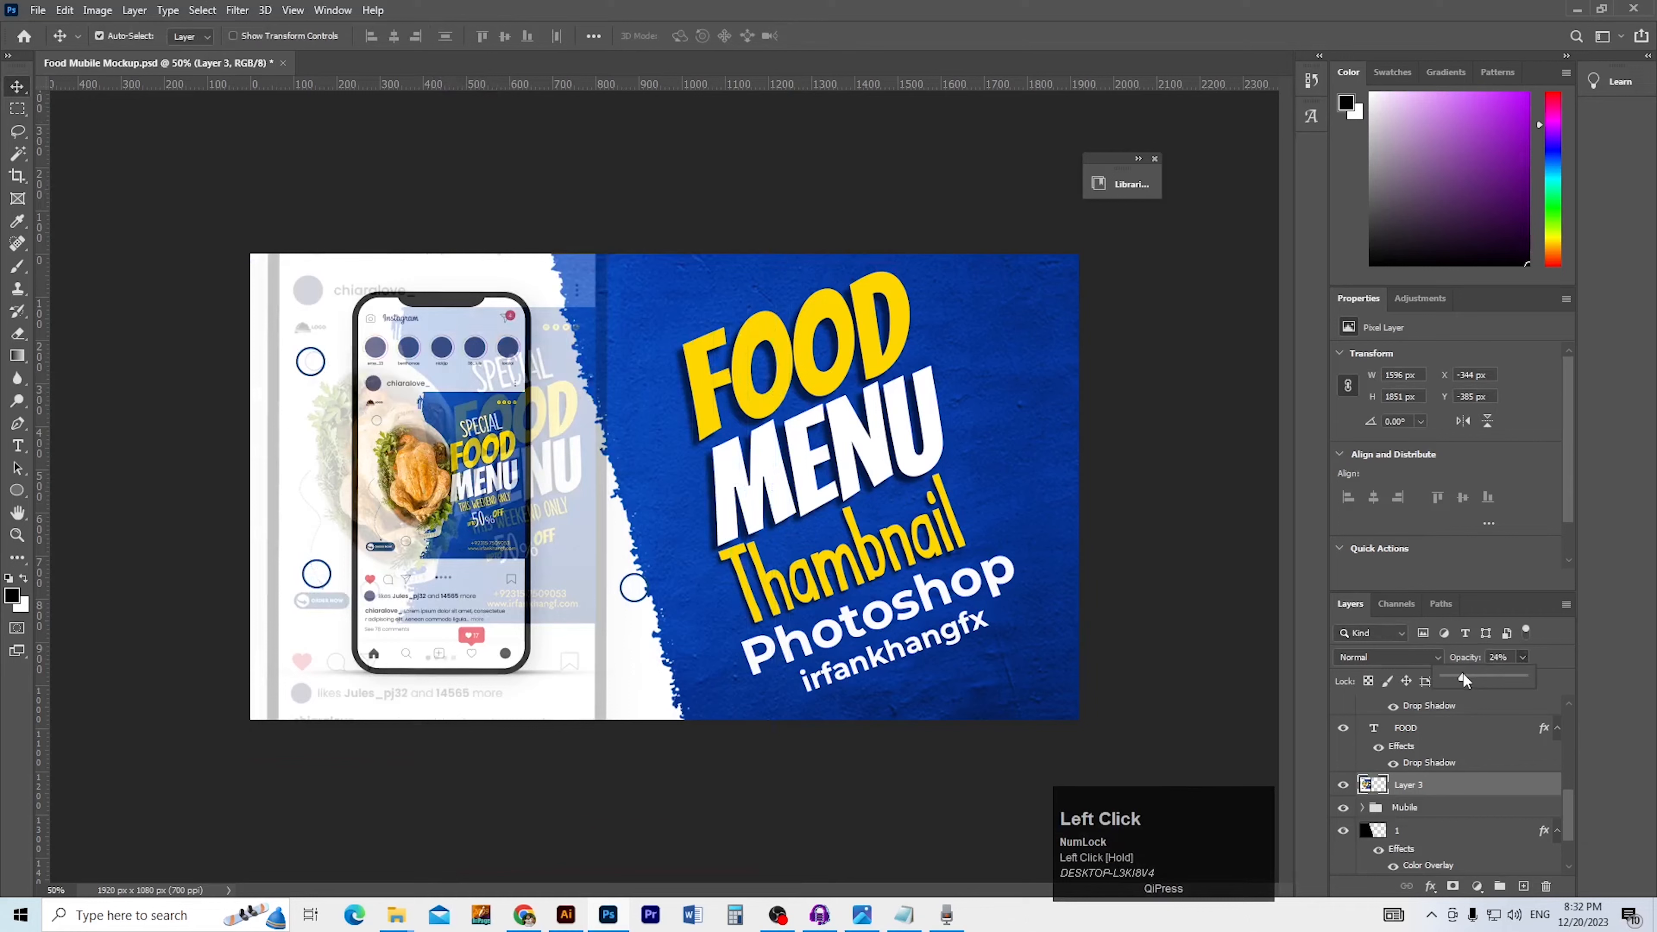
{"action": "key", "text": "ctrl+bracketleft"}
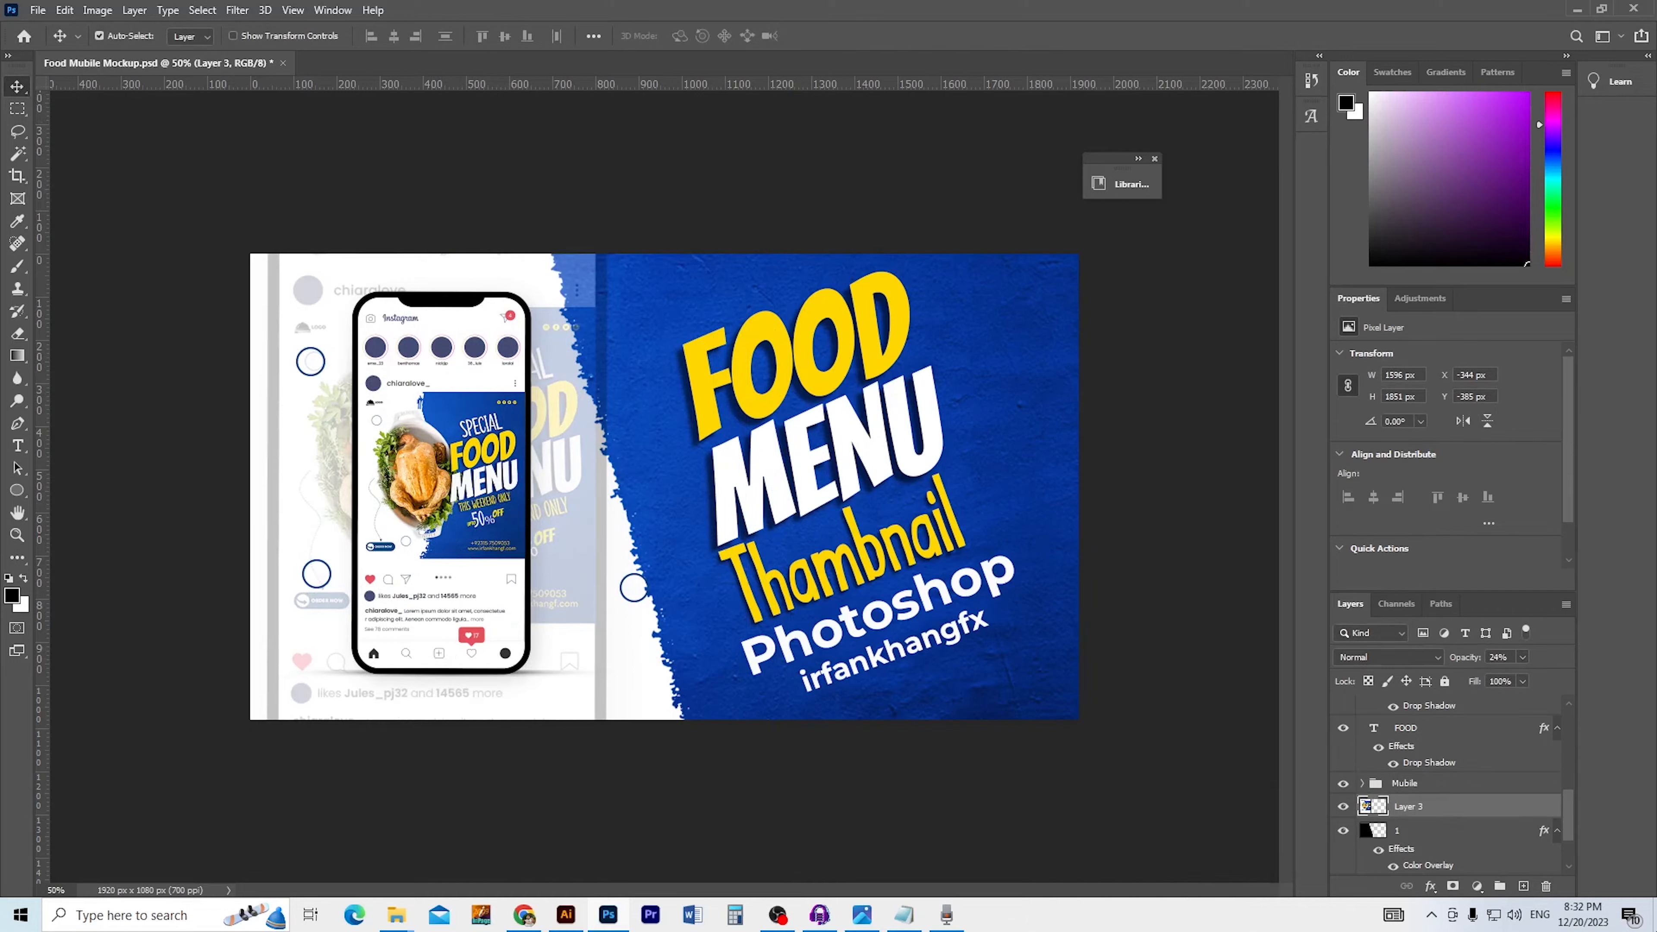
Try clipping the enlarged phone copy to the torn-edge white shape, switching the shape's effects off and back on
{"action": "left_click", "coordinate": [1442, 817], "text": "alt"}
{"action": "left_click", "coordinate": [932, 836]}
{"action": "left_click", "coordinate": [1379, 851]}
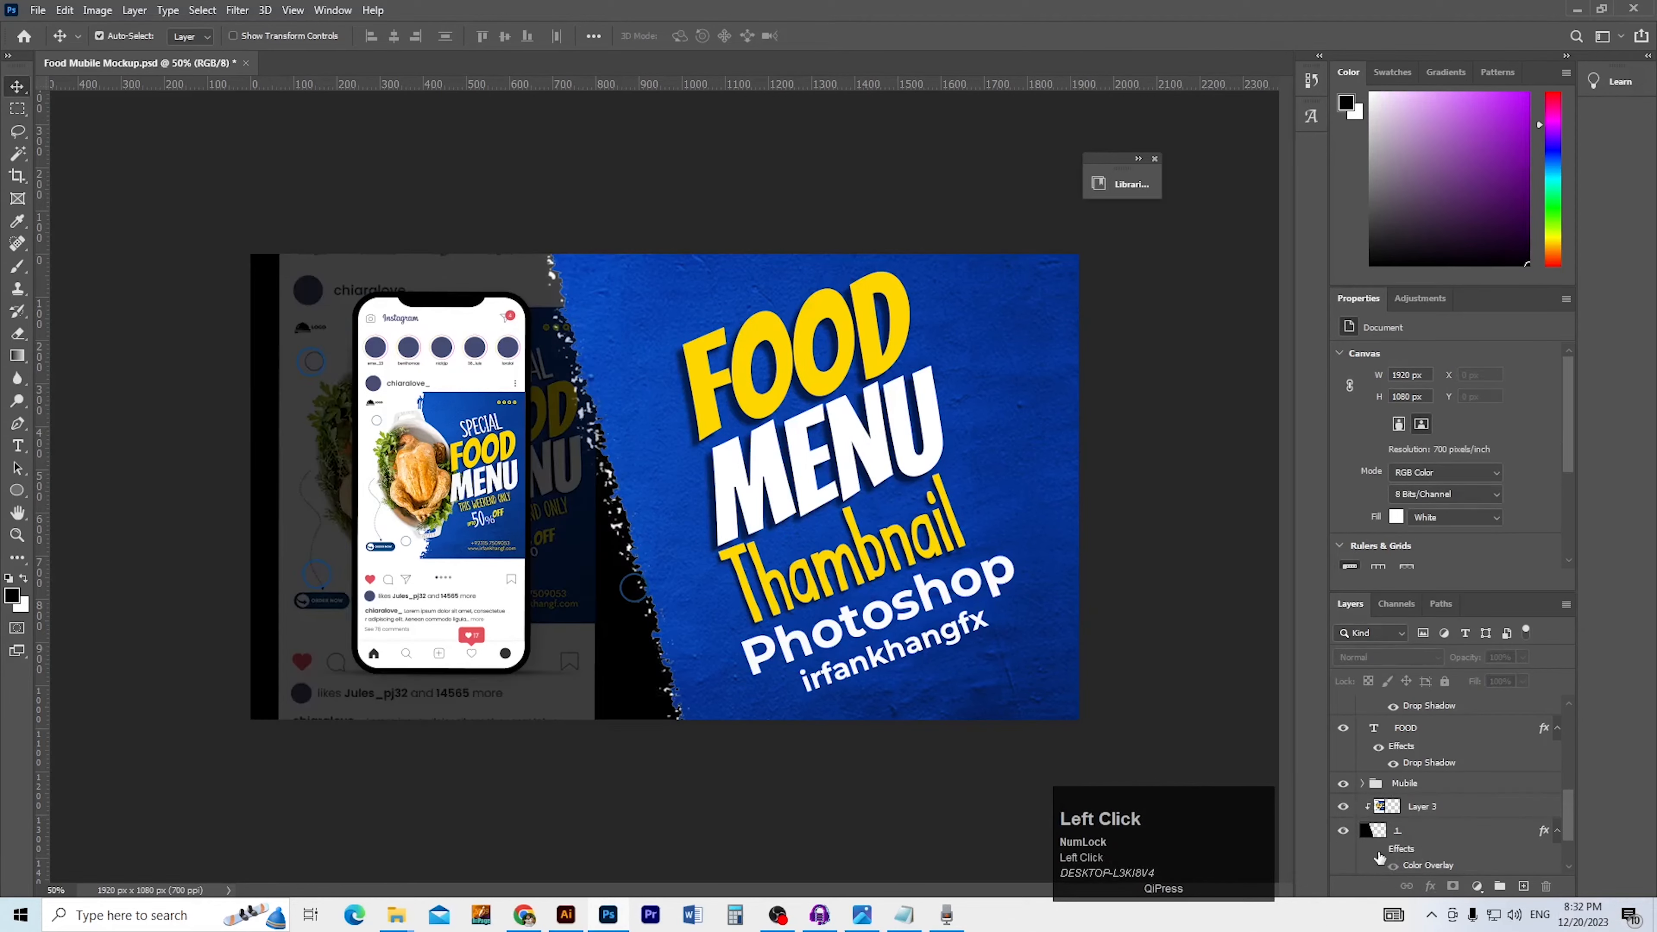
{"action": "left_click", "coordinate": [1379, 852]}
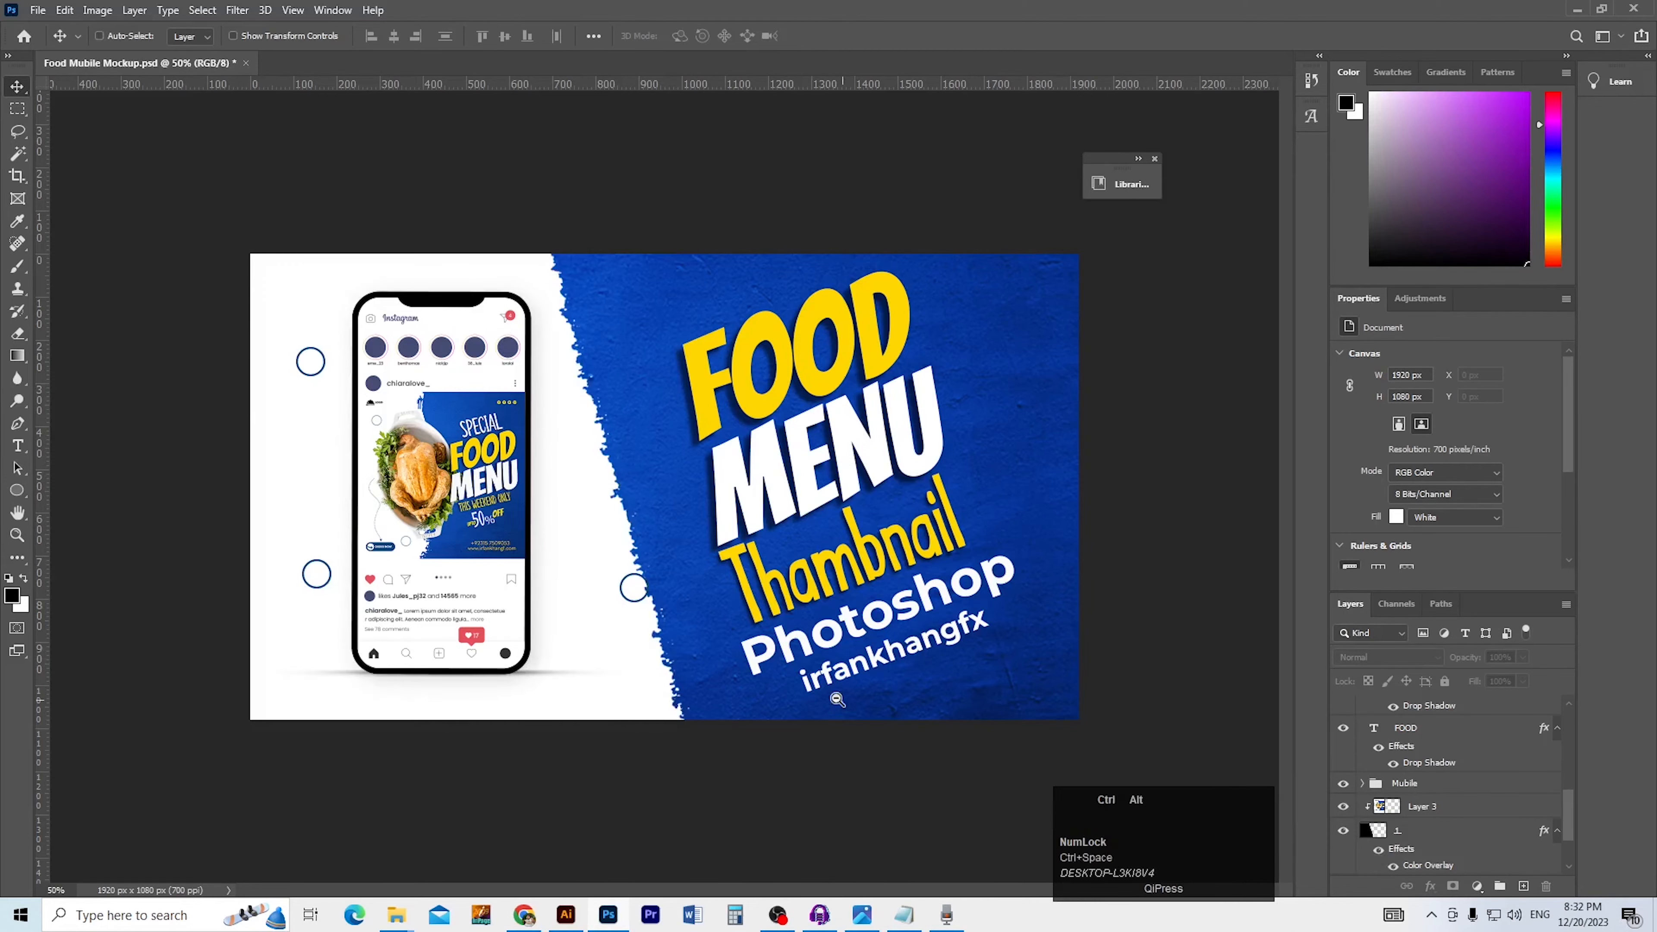
{"action": "left_click", "coordinate": [855, 716], "text": "ctrl+alt"}
{"action": "key", "text": "ctrl+plus"}
Try lowering the white shape's fill to 45%, restore it to 100%, and delete the clipped phone copy
{"action": "left_click", "coordinate": [1457, 838]}
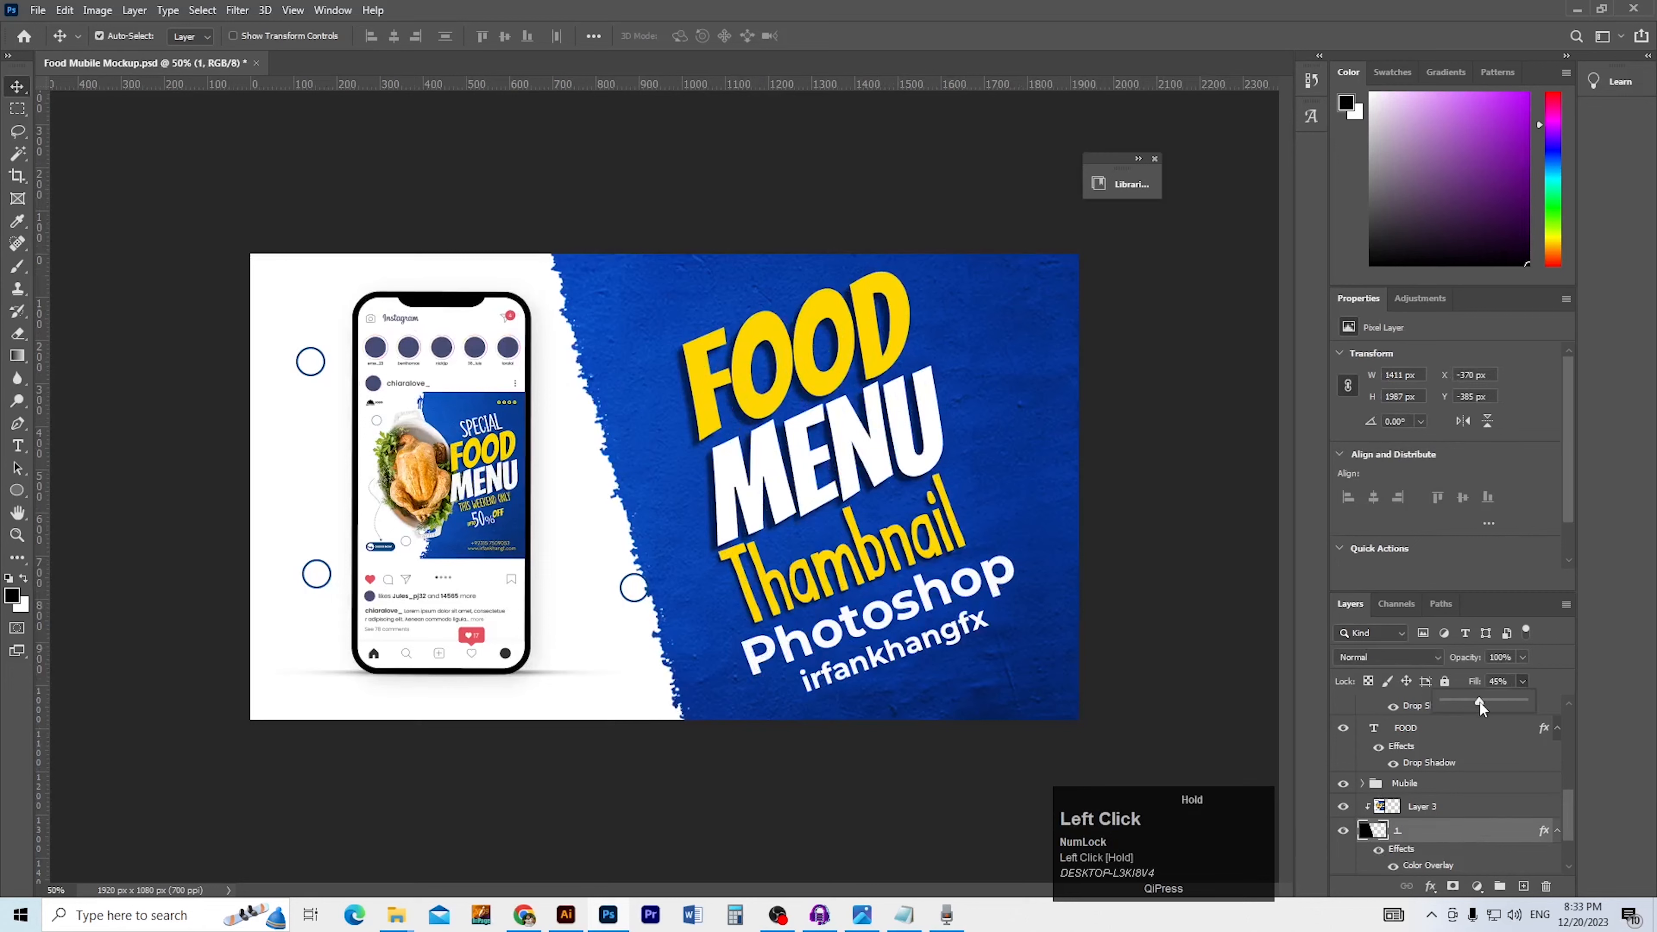
{"action": "left_click_drag", "start_coordinate": [1539, 702], "coordinate": [1539, 702]}
{"action": "left_click", "coordinate": [1483, 812]}
{"action": "key", "text": "Delete"}
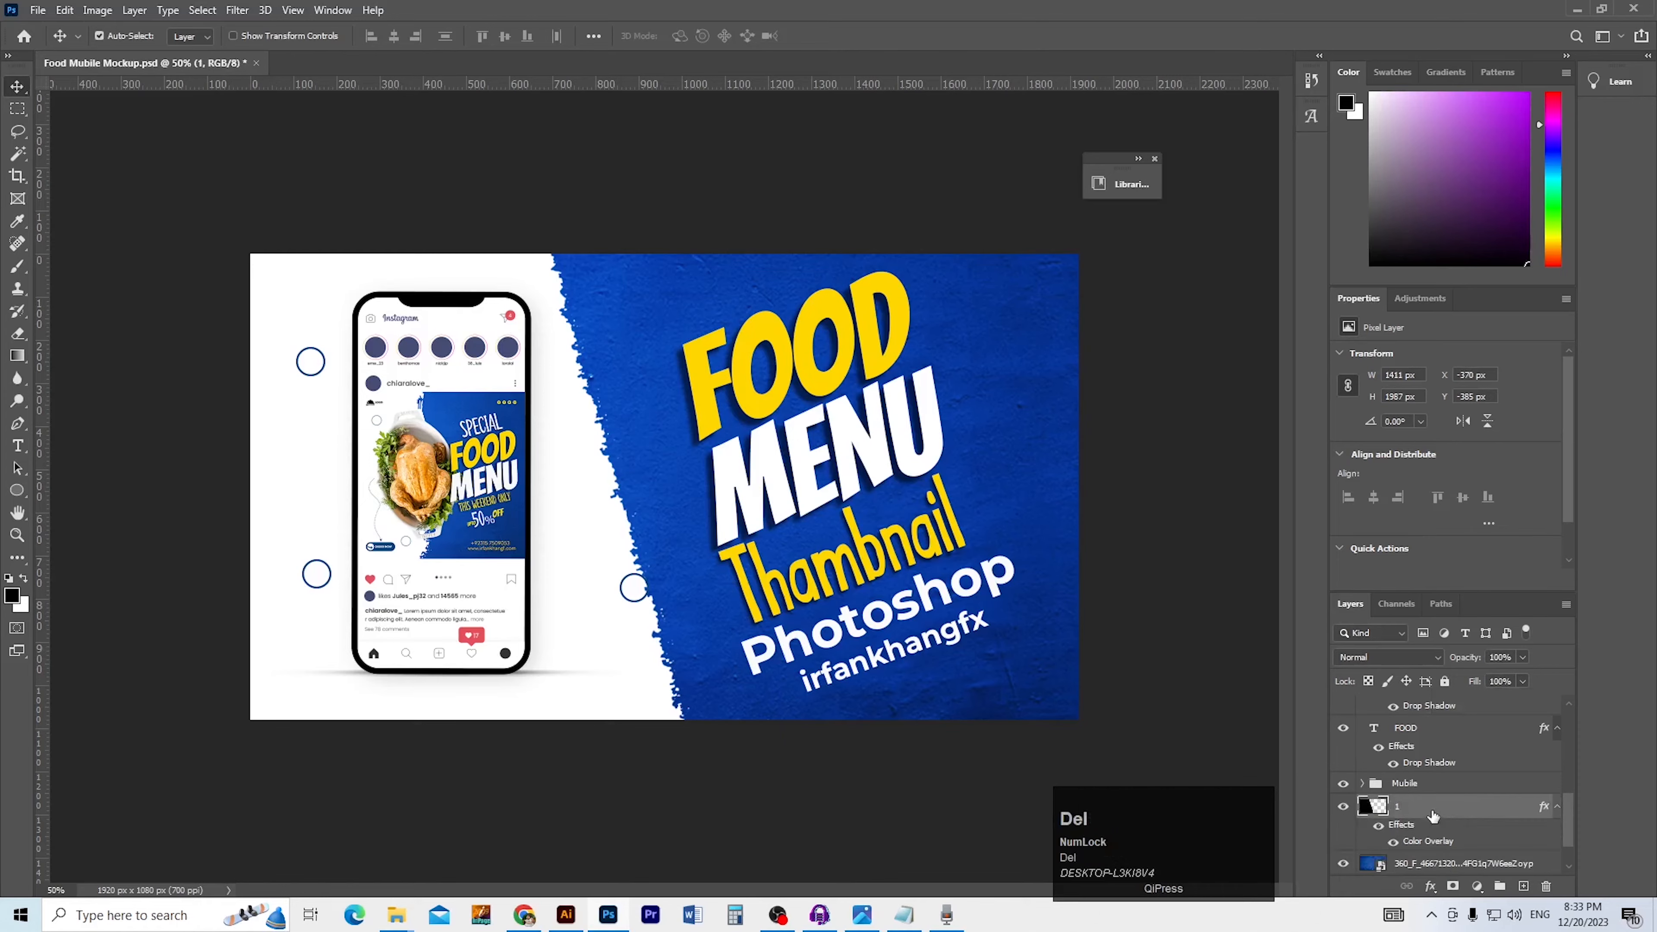
Save the document and check the phone mockup up close against the white torn-edge shape
{"action": "left_click", "coordinate": [574, 626], "text": "ctrl+alt"}
{"action": "left_click", "coordinate": [454, 564], "text": "ctrl"}
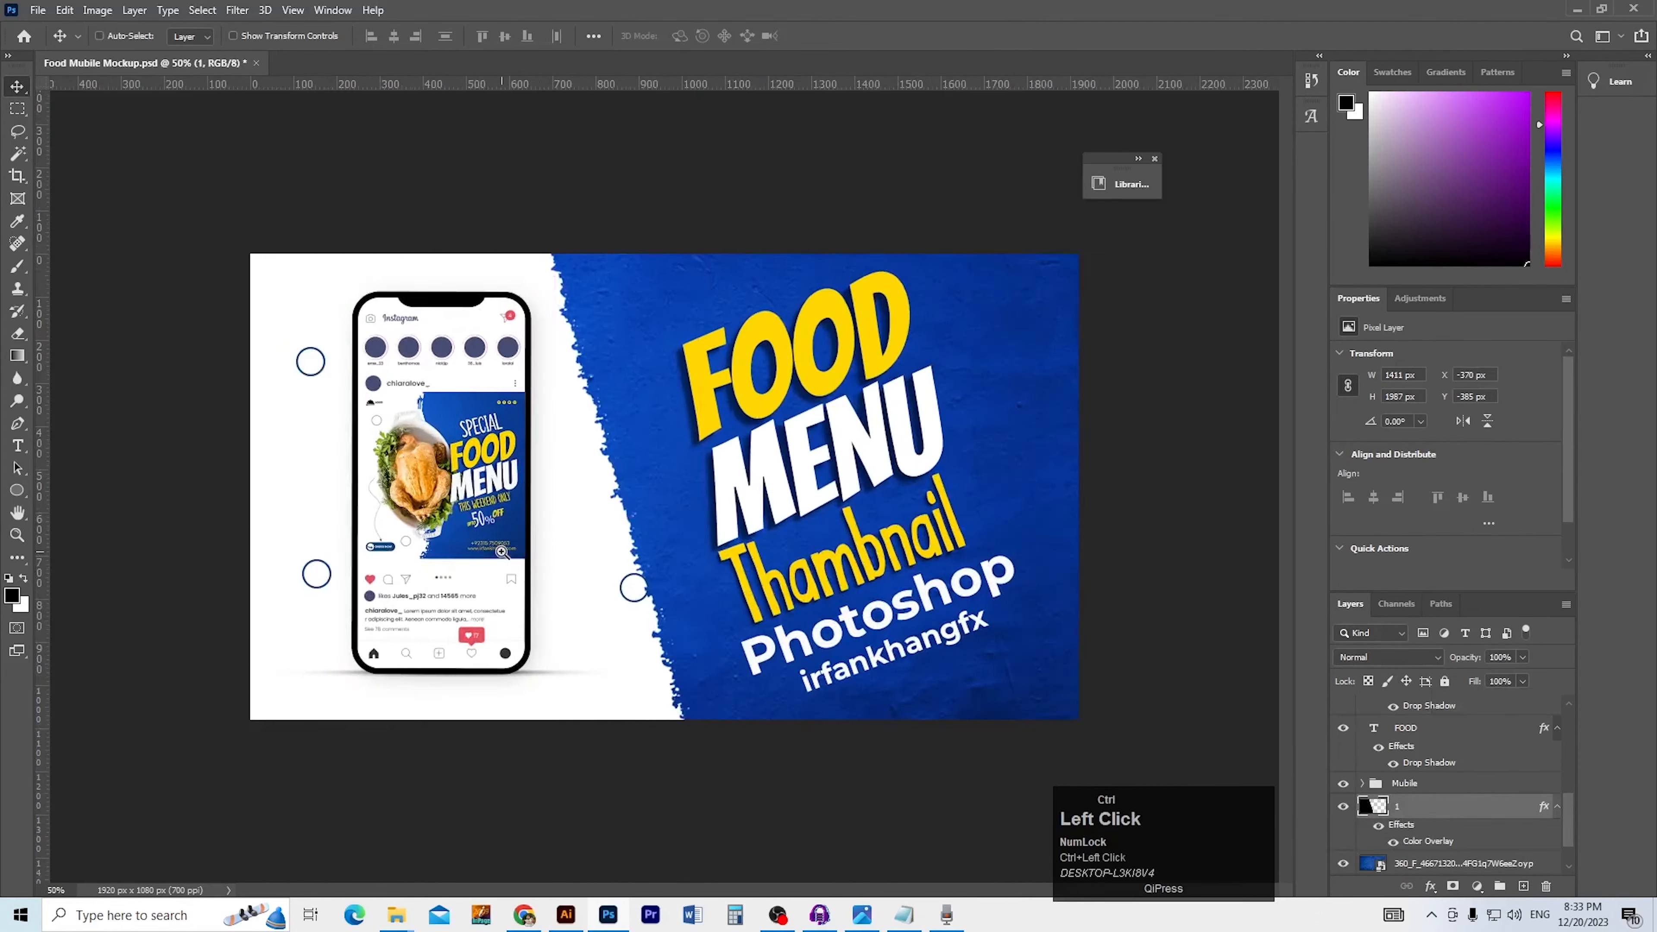
{"action": "left_click", "coordinate": [452, 562], "text": "ctrl"}
{"action": "left_click", "coordinate": [452, 562], "text": "ctrl"}
{"action": "key", "text": "ctrl+s"}
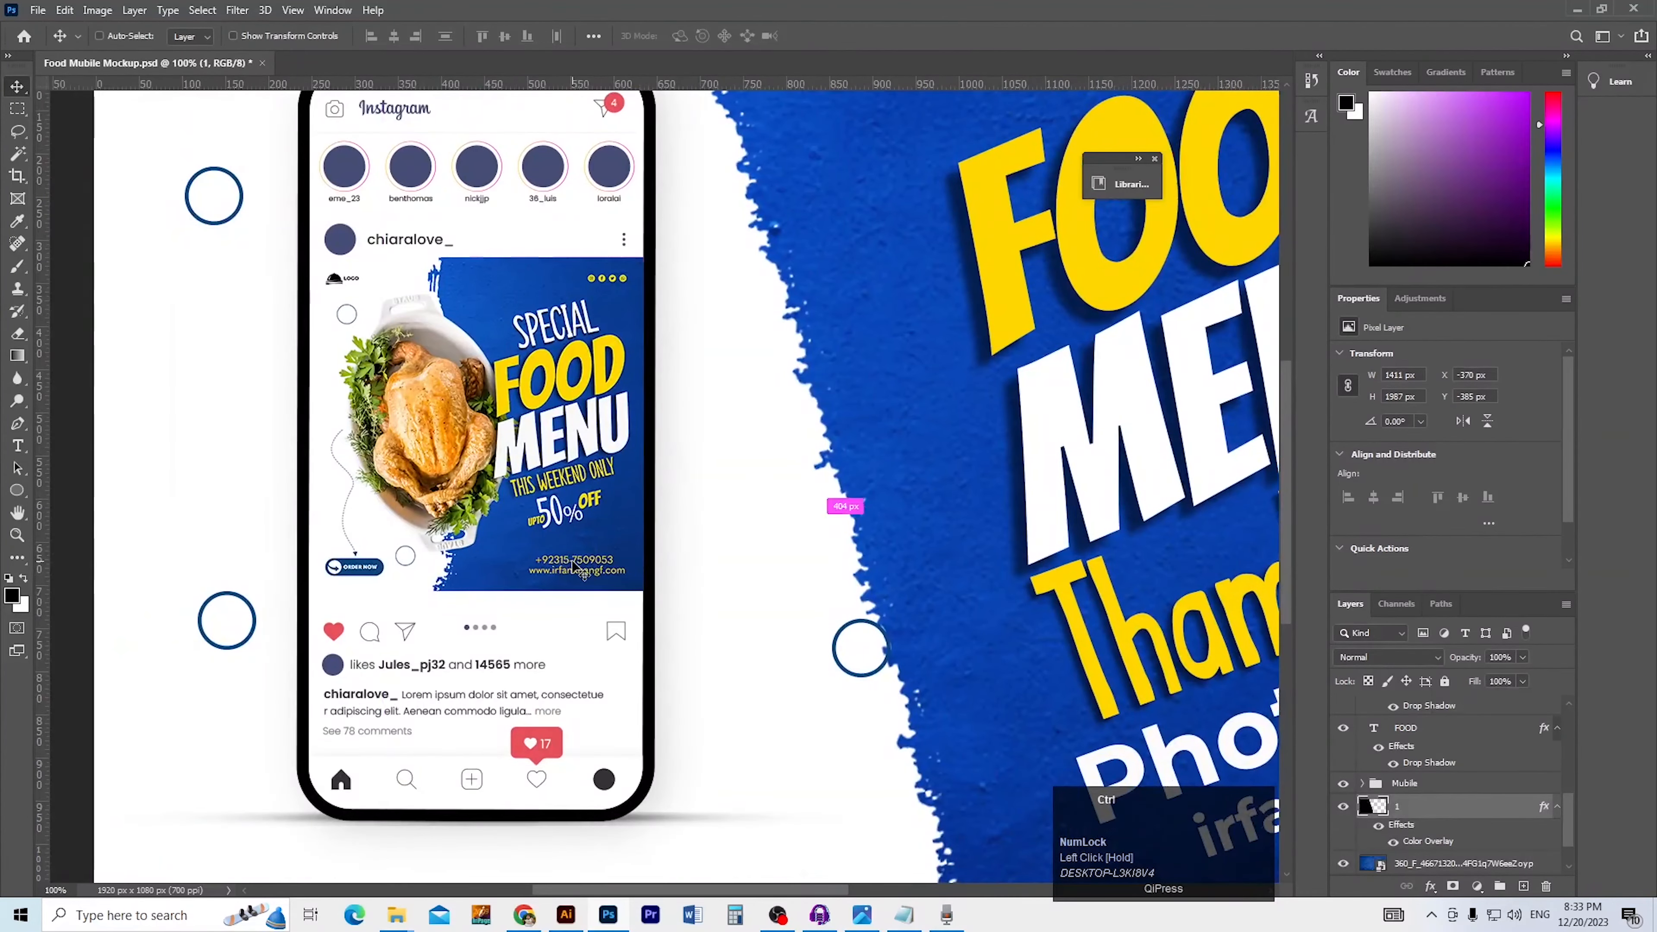
{"action": "left_click", "coordinate": [554, 672], "text": "ctrl+alt"}
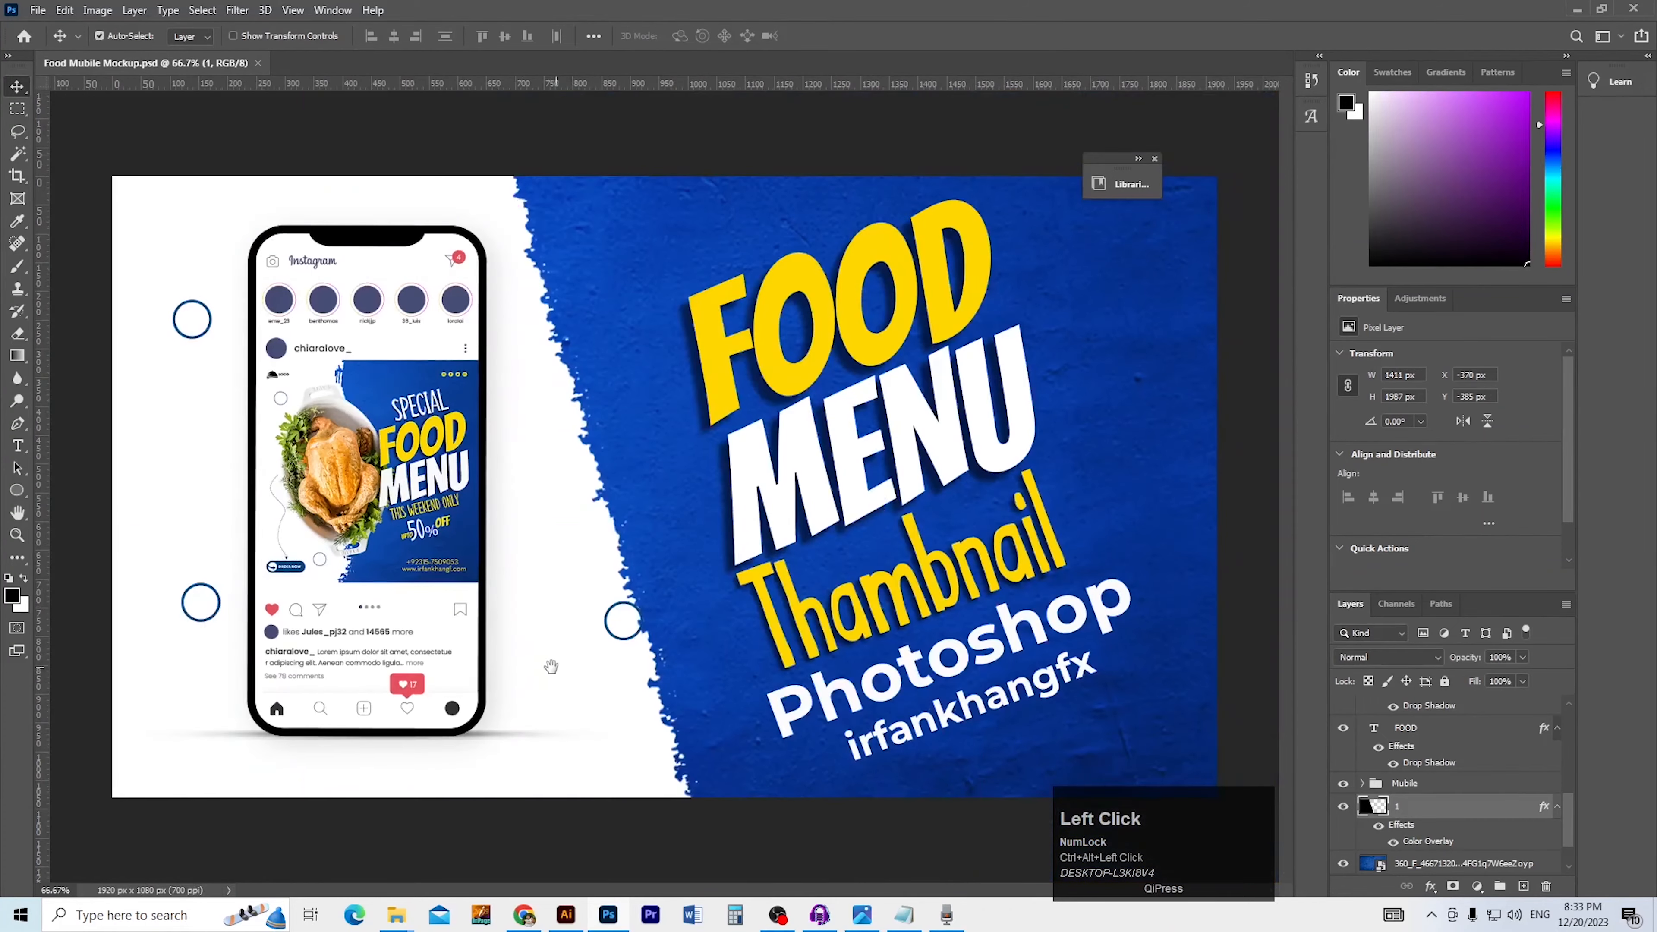
{"action": "left_click", "coordinate": [394, 669], "text": "ctrl"}
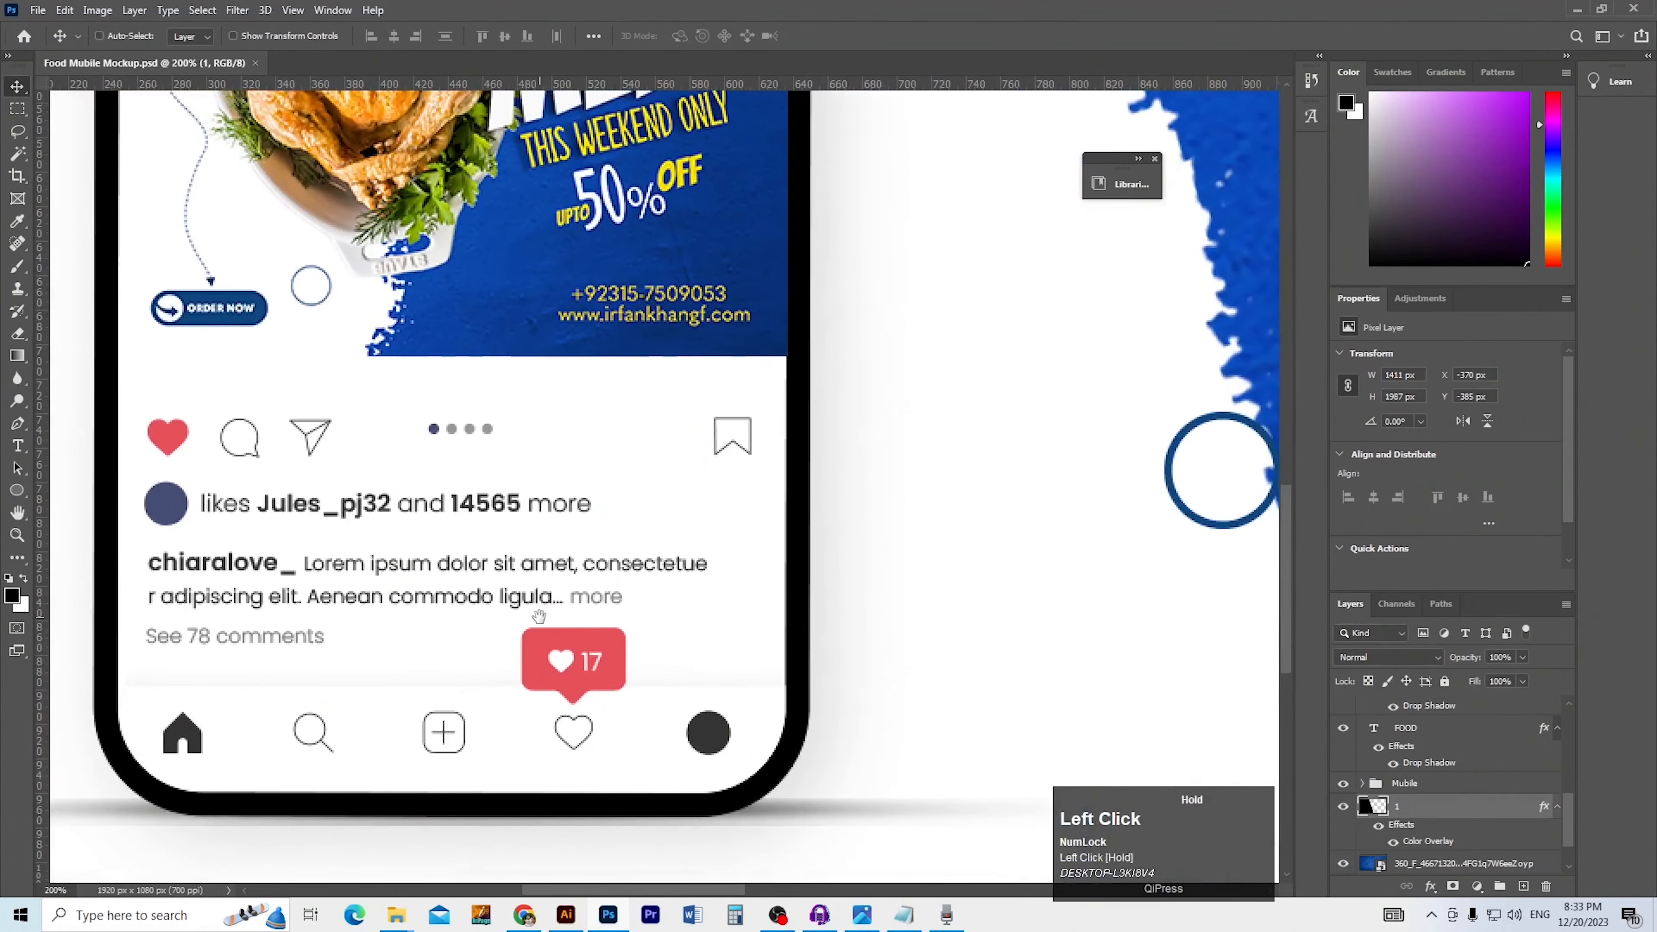
{"action": "left_click", "coordinate": [517, 669], "text": "ctrl+alt"}
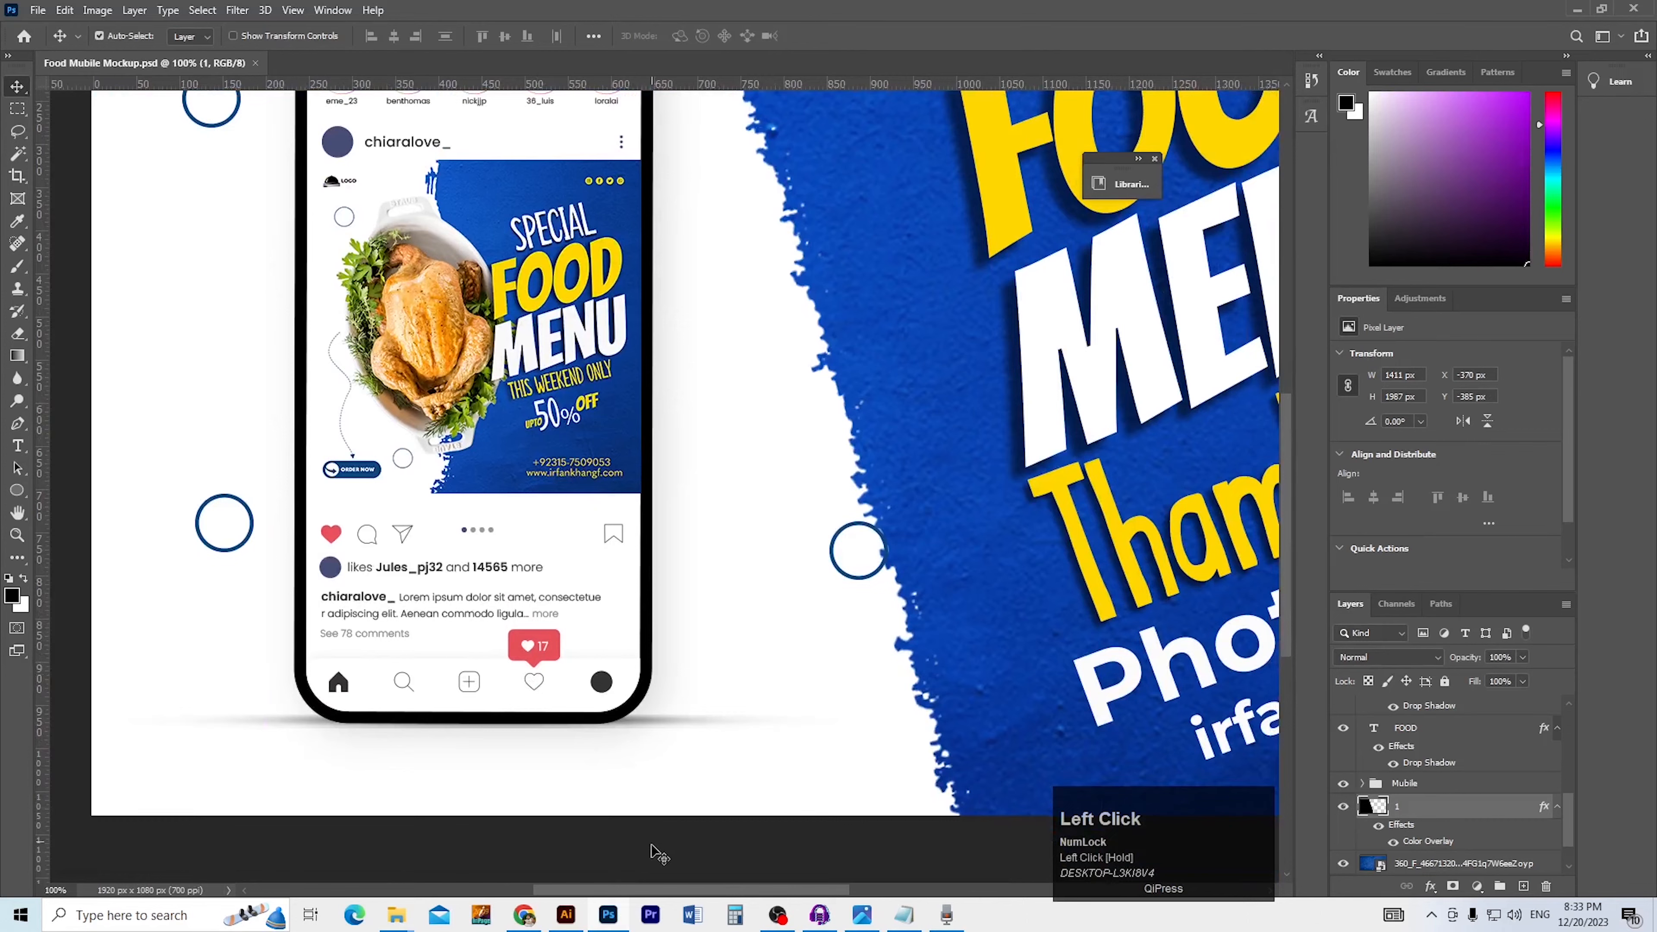
Draw a rectangle about 316 × 50 px on the white area just below the phone's lower-right corner
{"action": "left_click", "coordinate": [652, 825]}
{"action": "left_click", "coordinate": [766, 771], "text": "ctrl"}
{"action": "left_click_drag", "start_coordinate": [766, 772], "coordinate": [627, 720]}
{"action": "left_click_drag", "start_coordinate": [16, 501], "coordinate": [92, 509]}
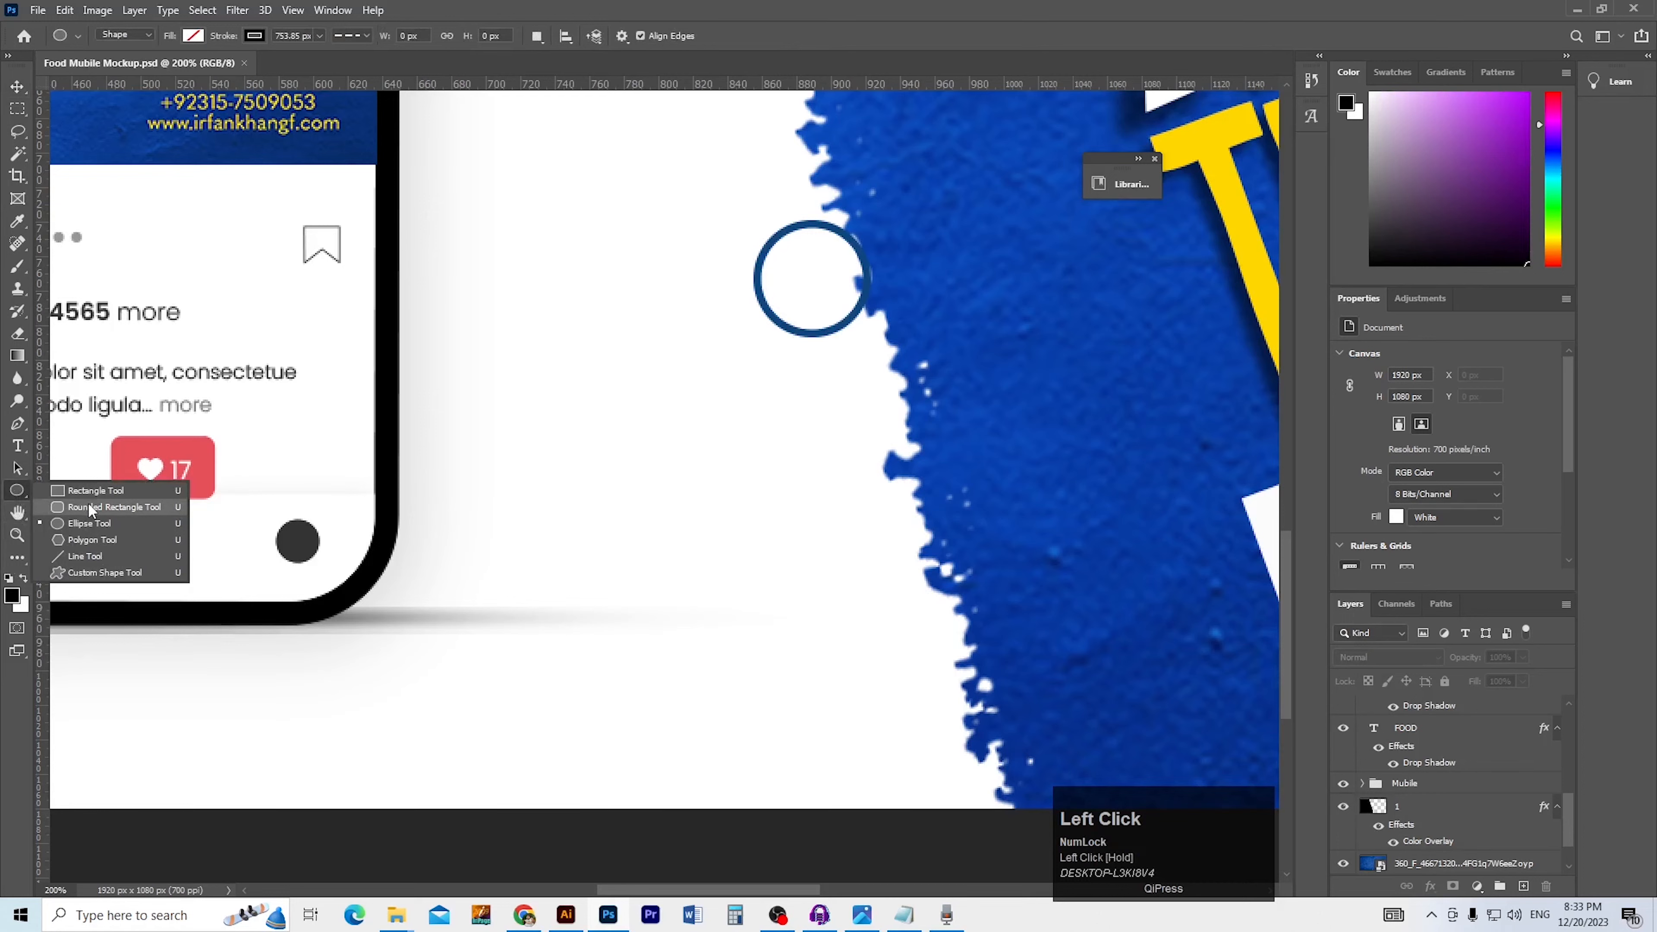
{"action": "left_click", "coordinate": [89, 493]}
{"action": "left_click_drag", "start_coordinate": [349, 667], "coordinate": [895, 753]}
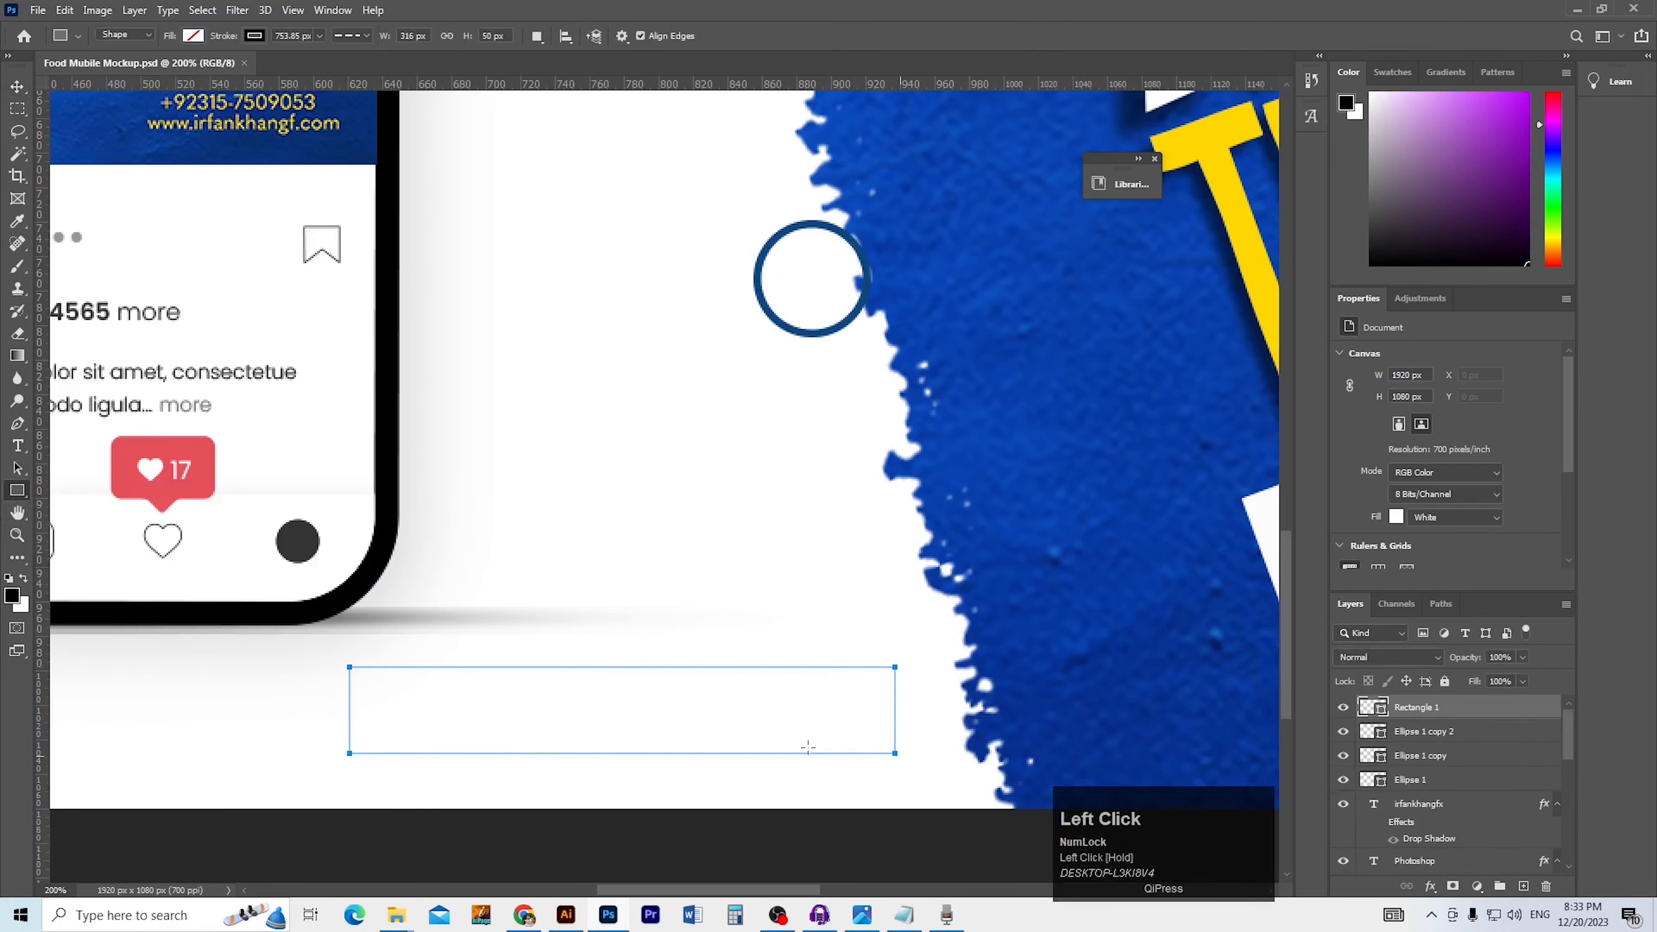
Round all four corners of the rectangle to 25 px and nudge the resulting pill slightly to the left
{"action": "left_click_drag", "start_coordinate": [1381, 472], "coordinate": [1336, 474]}
{"action": "type", "text": "25"}
{"action": "key", "text": "Tab"}
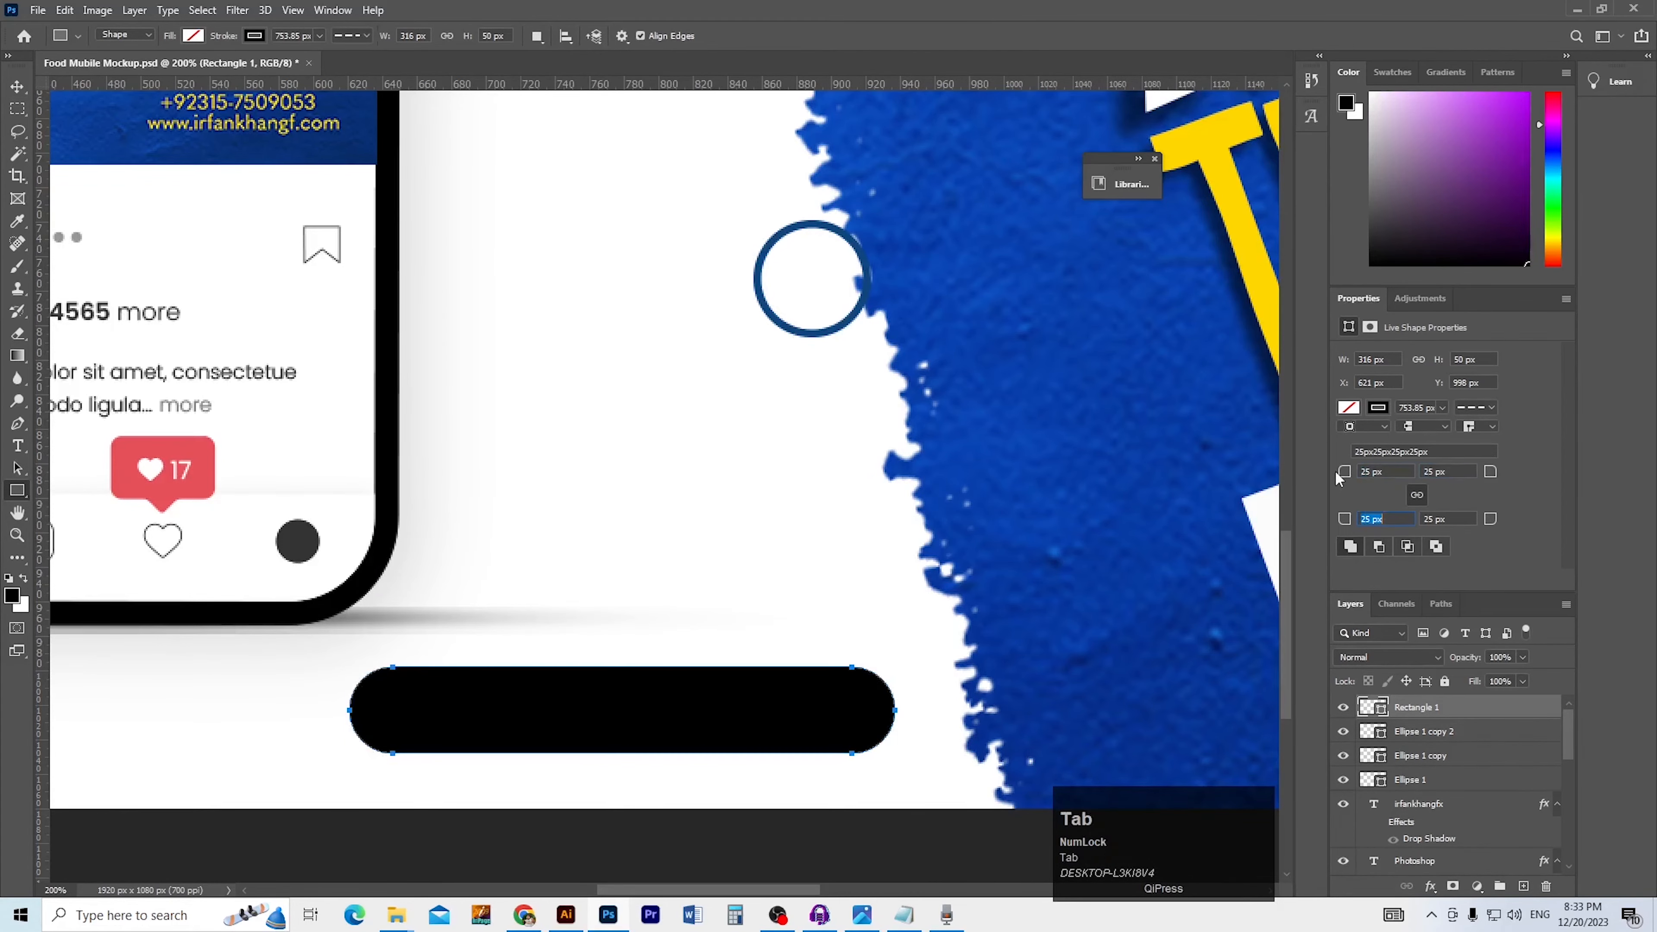
{"action": "left_click", "coordinate": [622, 707], "text": "ctrl+alt"}
{"action": "key", "text": "v"}
{"action": "left_click_drag", "start_coordinate": [662, 711], "coordinate": [643, 716]}
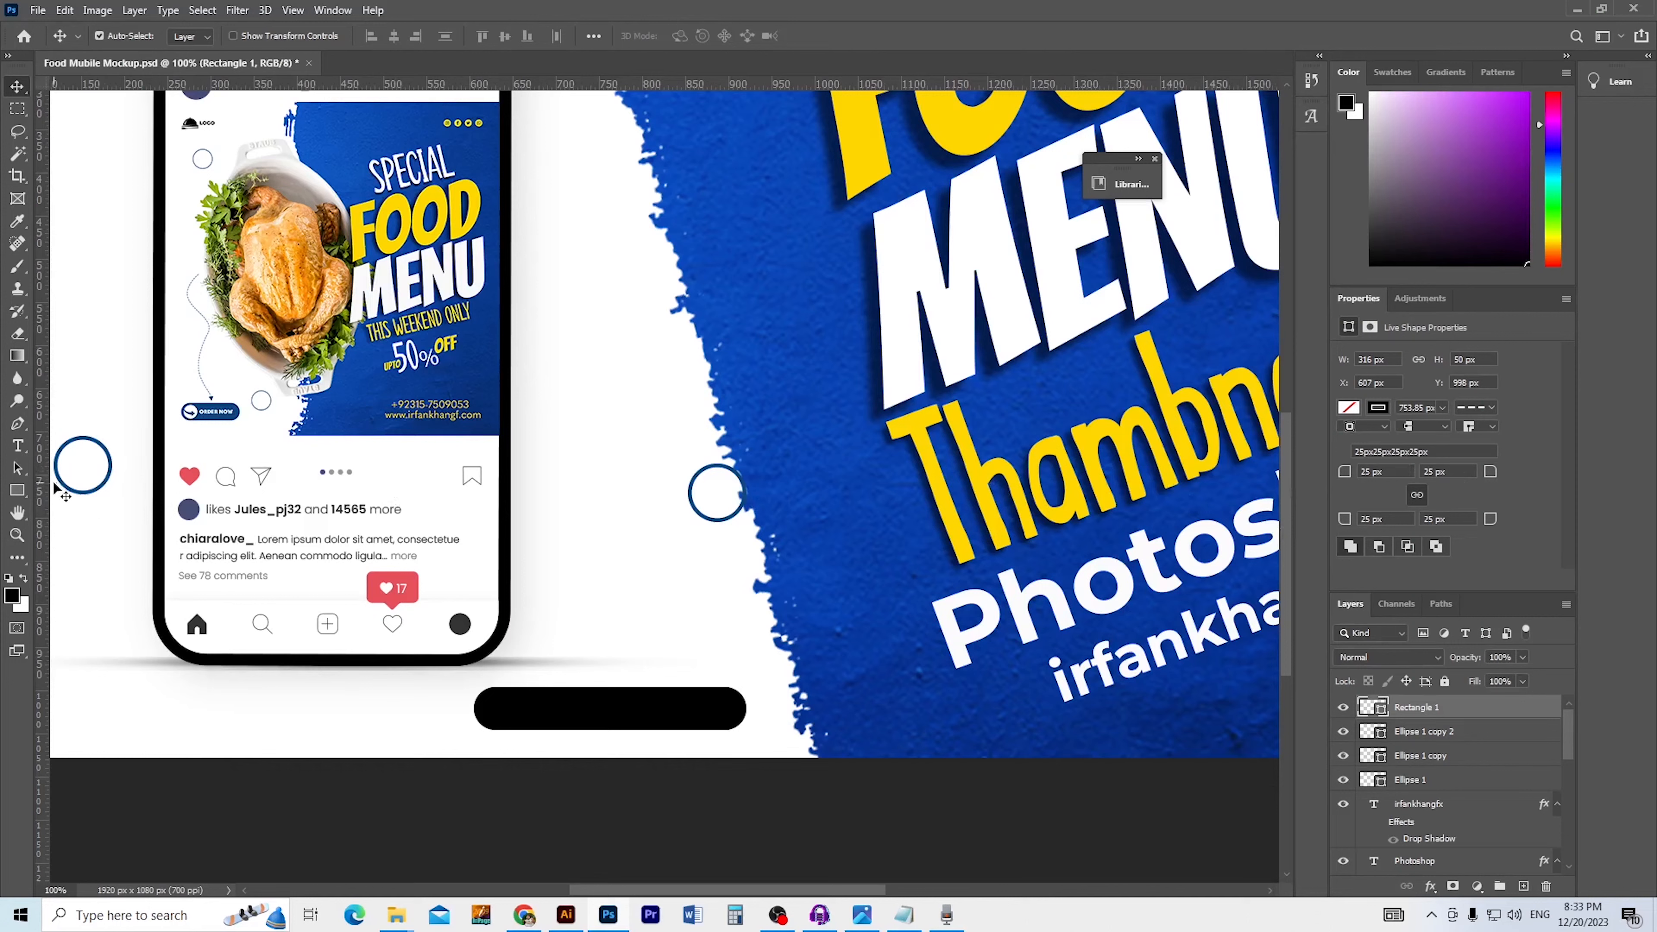
Fill the pill shape with the recently used dark blue, remove its stroke, and save the document
{"action": "left_click", "coordinate": [18, 490]}
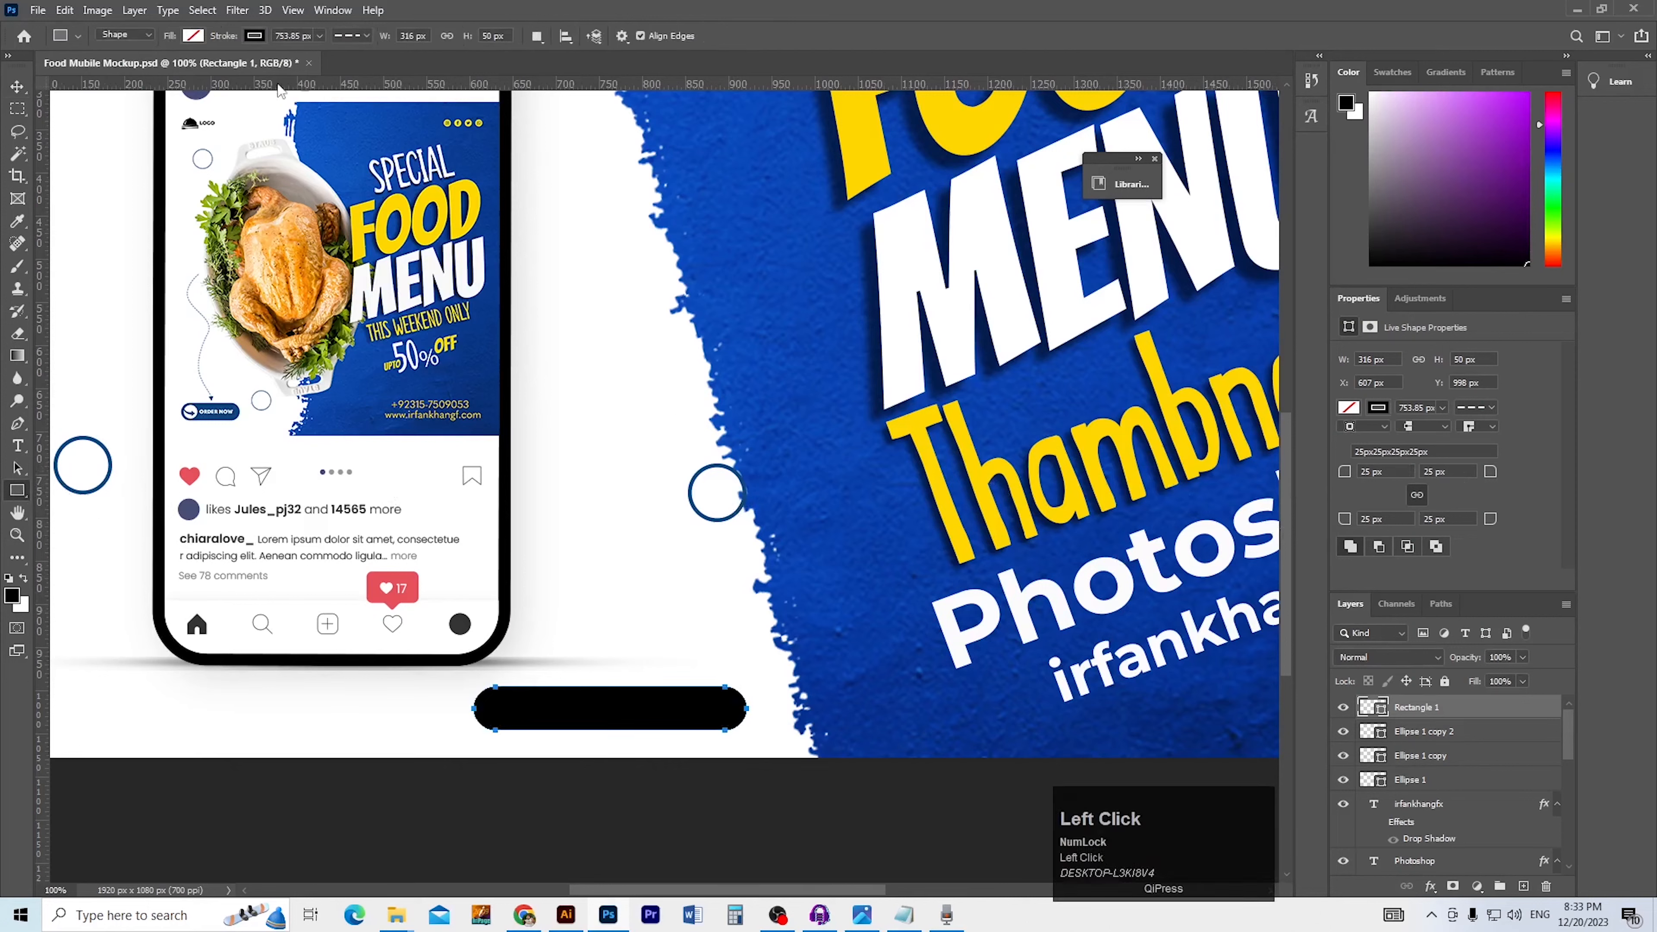
{"action": "left_click", "coordinate": [193, 35]}
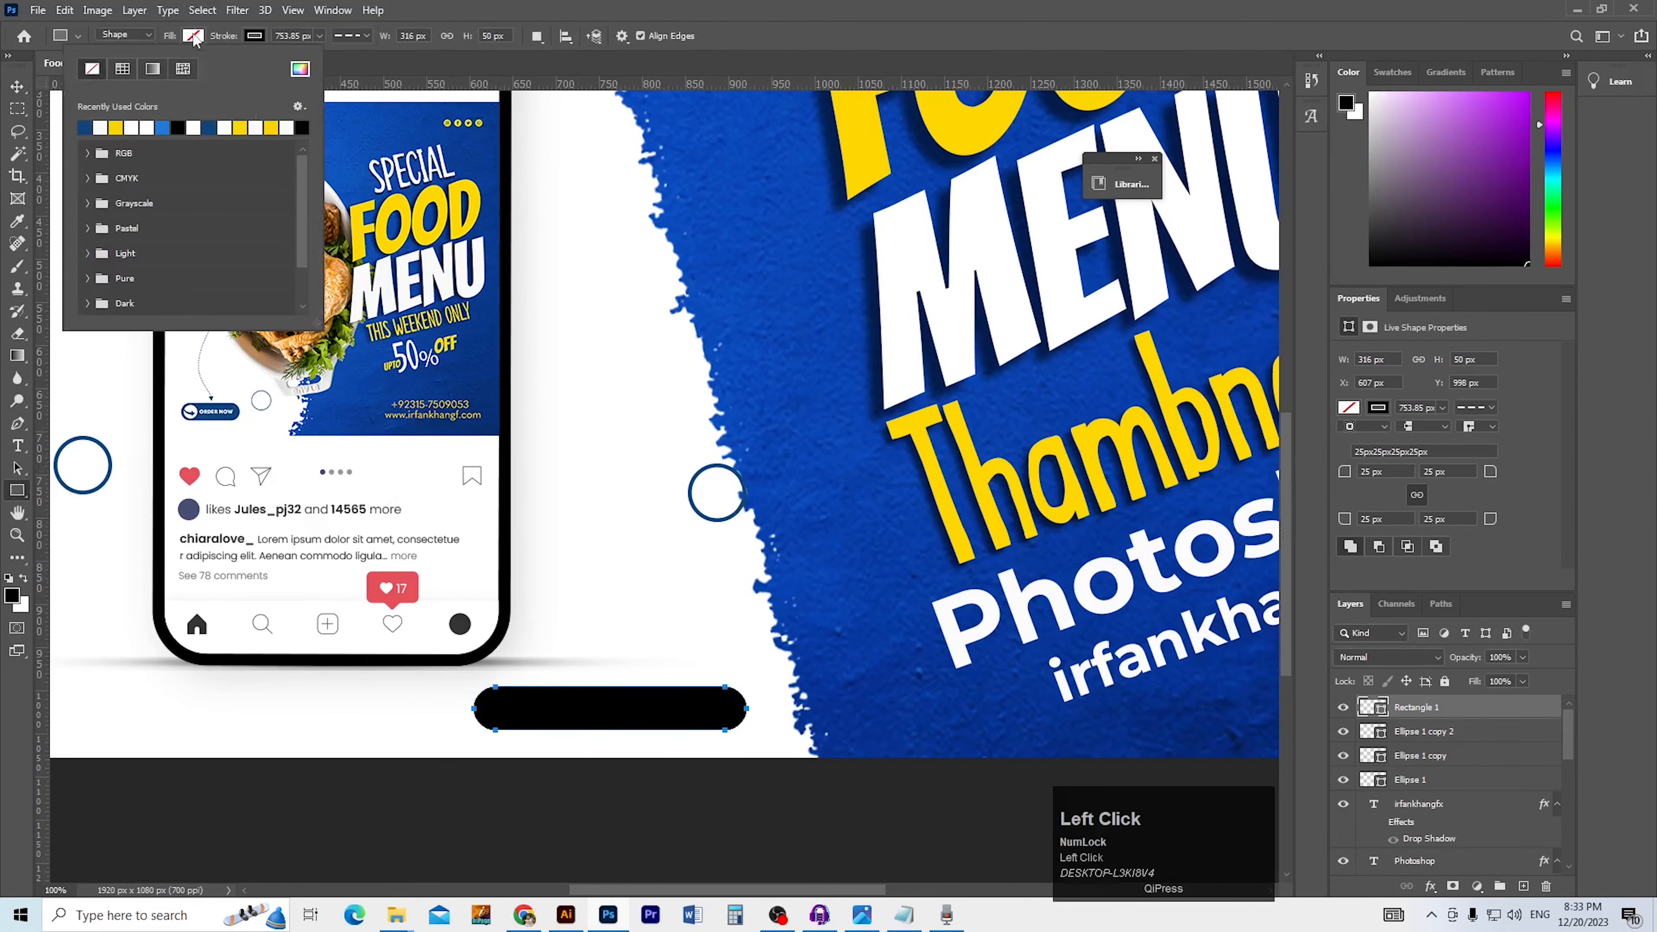
{"action": "left_click", "coordinate": [209, 126]}
{"action": "left_click", "coordinate": [258, 36]}
{"action": "left_click", "coordinate": [154, 69]}
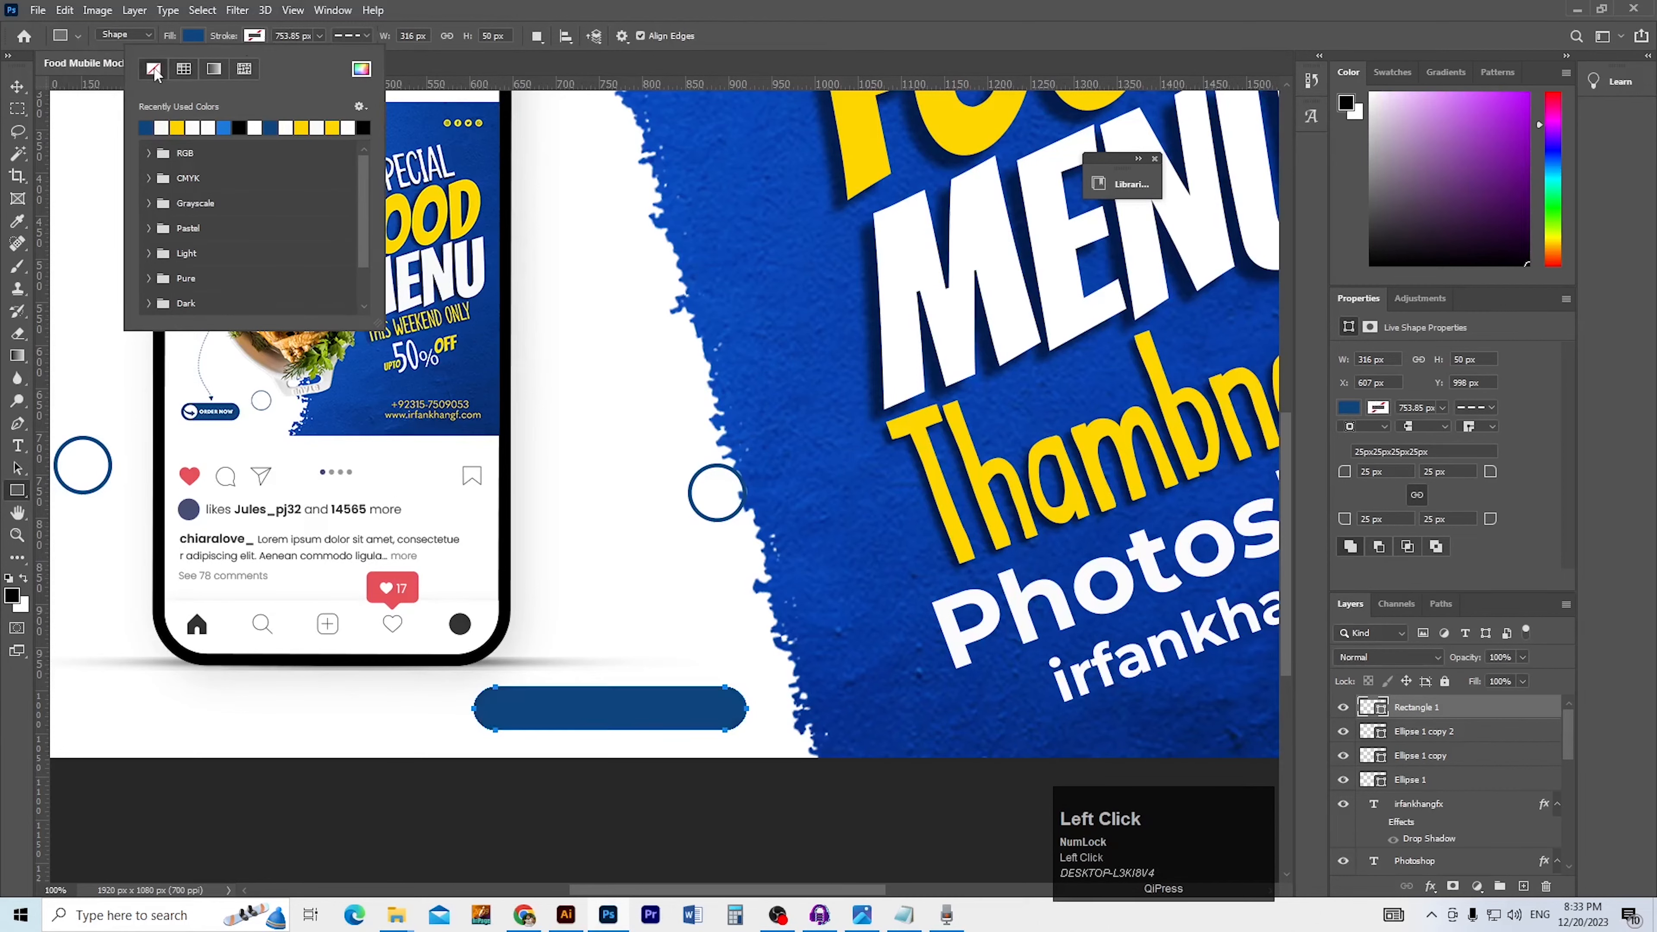
{"action": "left_click", "coordinate": [17, 86]}
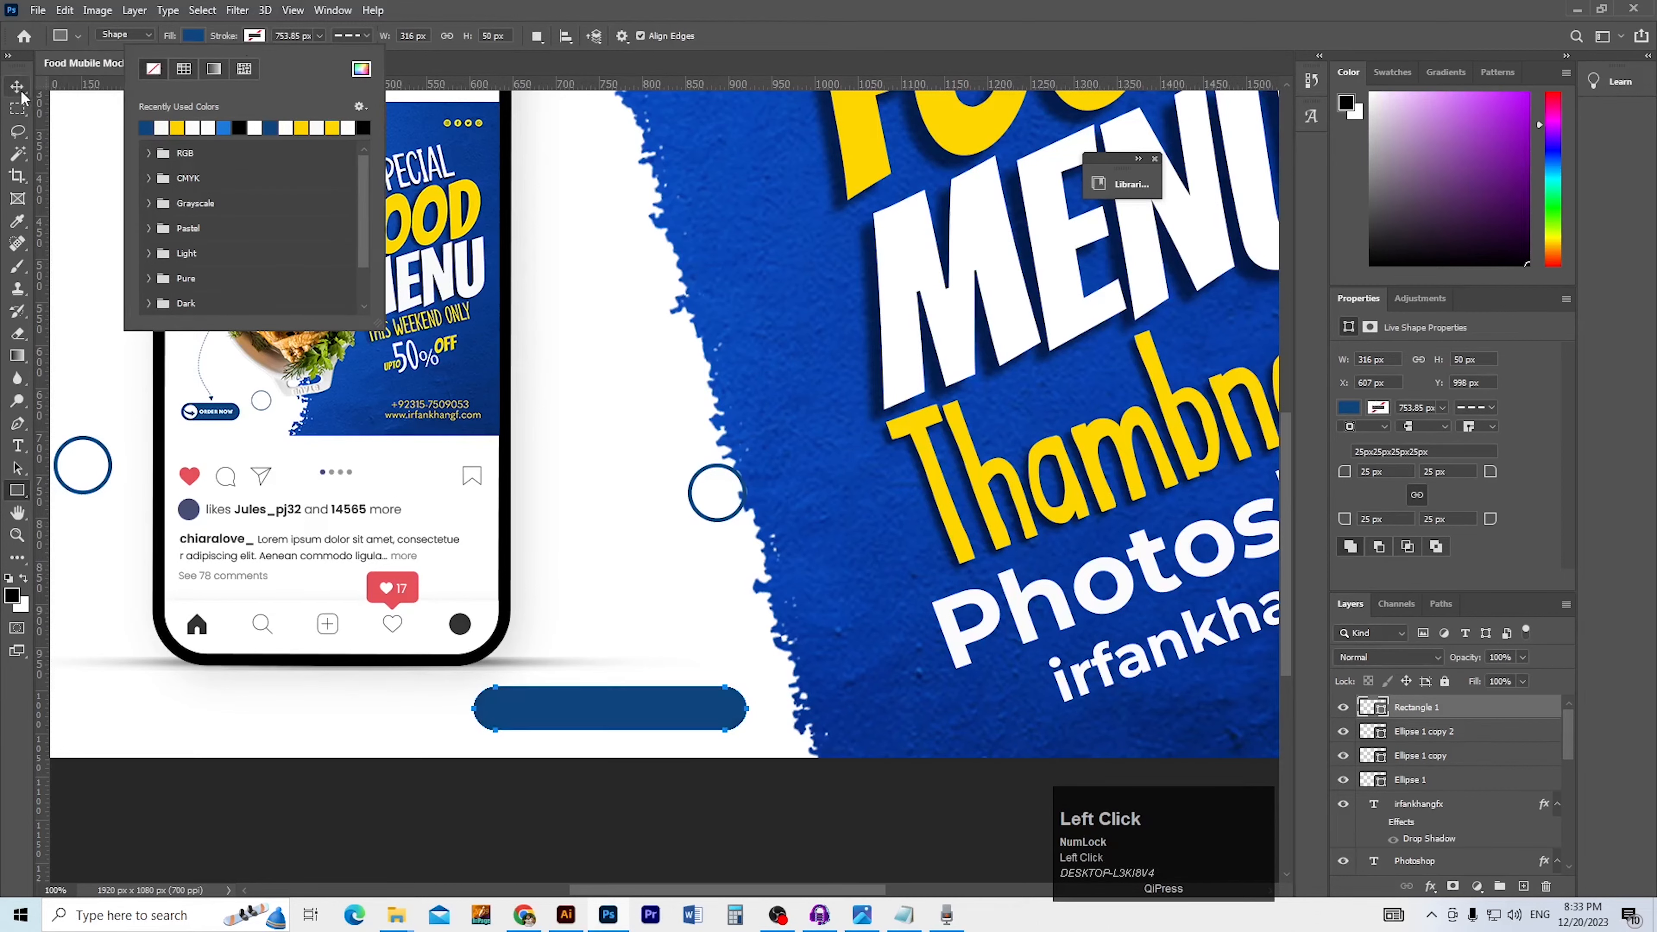
{"action": "left_click", "coordinate": [604, 577]}
{"action": "left_click", "coordinate": [482, 652], "text": "ctrl"}
{"action": "left_click_drag", "start_coordinate": [482, 652], "coordinate": [682, 600]}
{"action": "key", "text": "ctrl+s"}
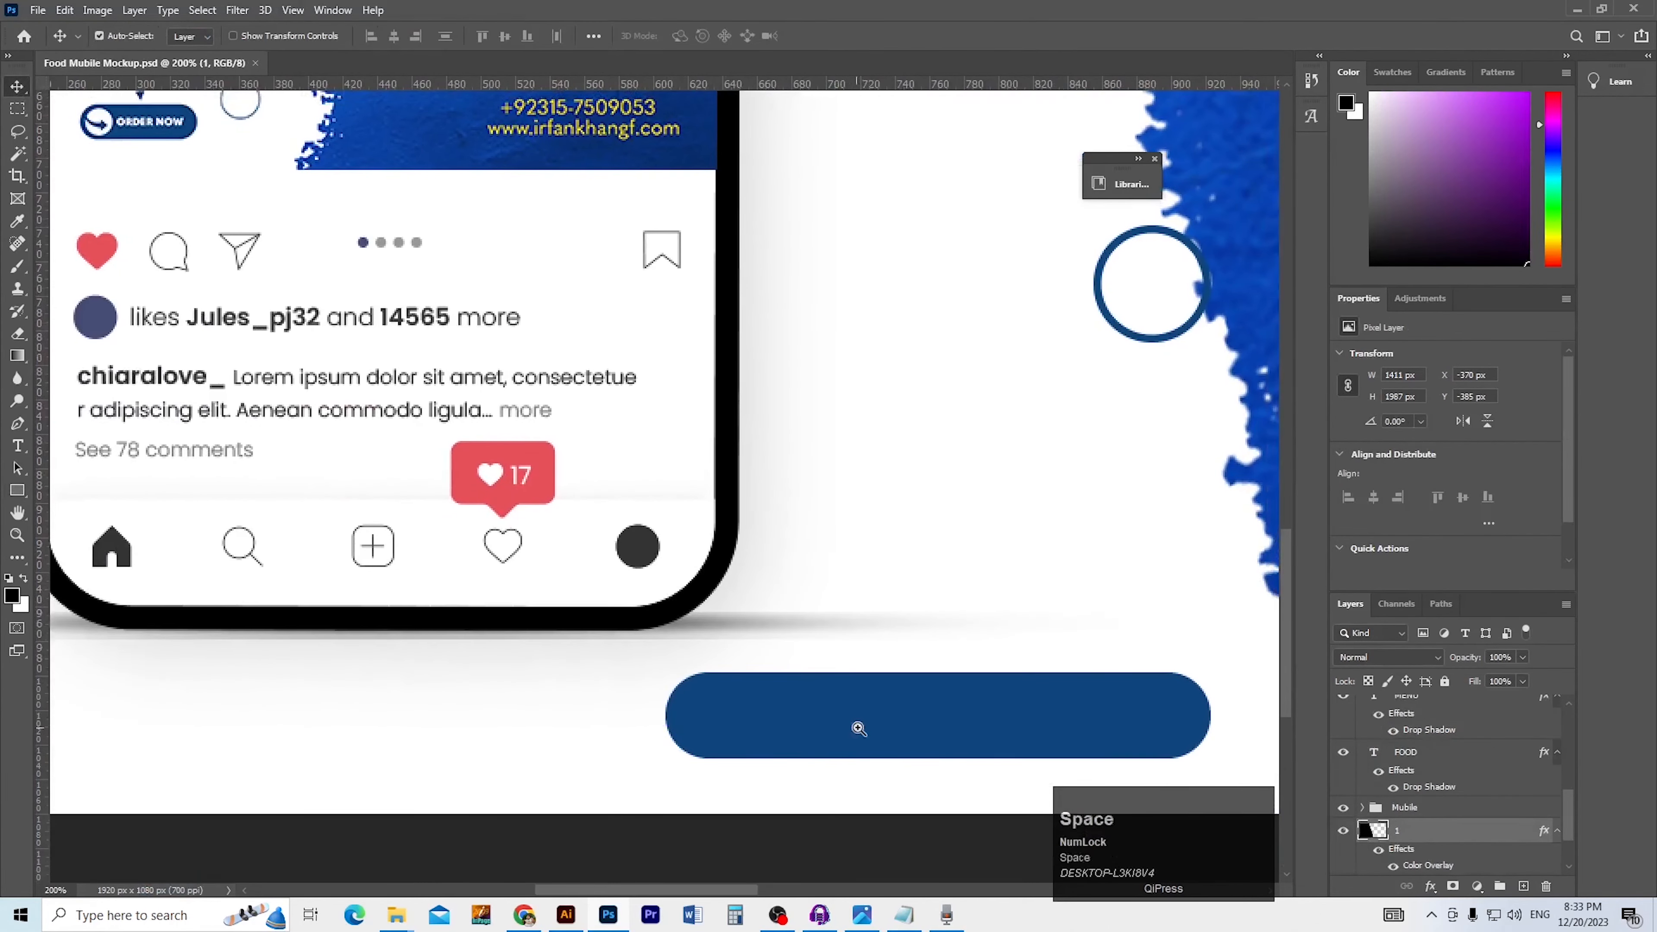
Start a new text layer just above the dark blue pill
{"action": "left_click", "coordinate": [851, 727], "text": "ctrl"}
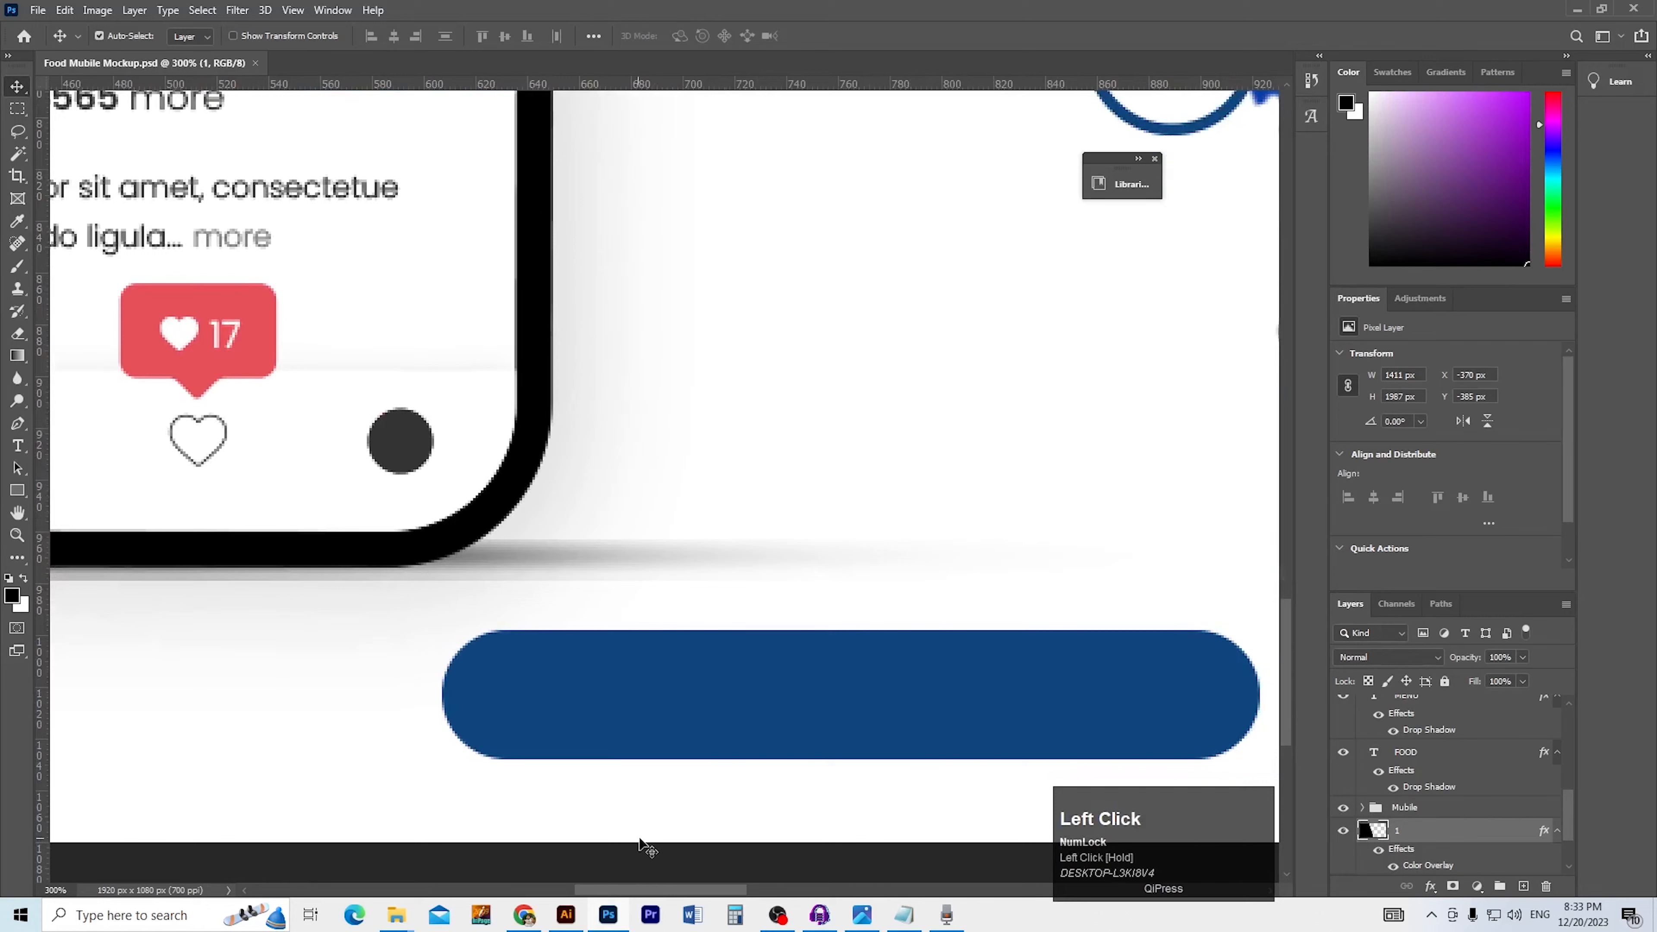
{"action": "key", "text": "t"}
{"action": "left_click", "coordinate": [673, 583]}
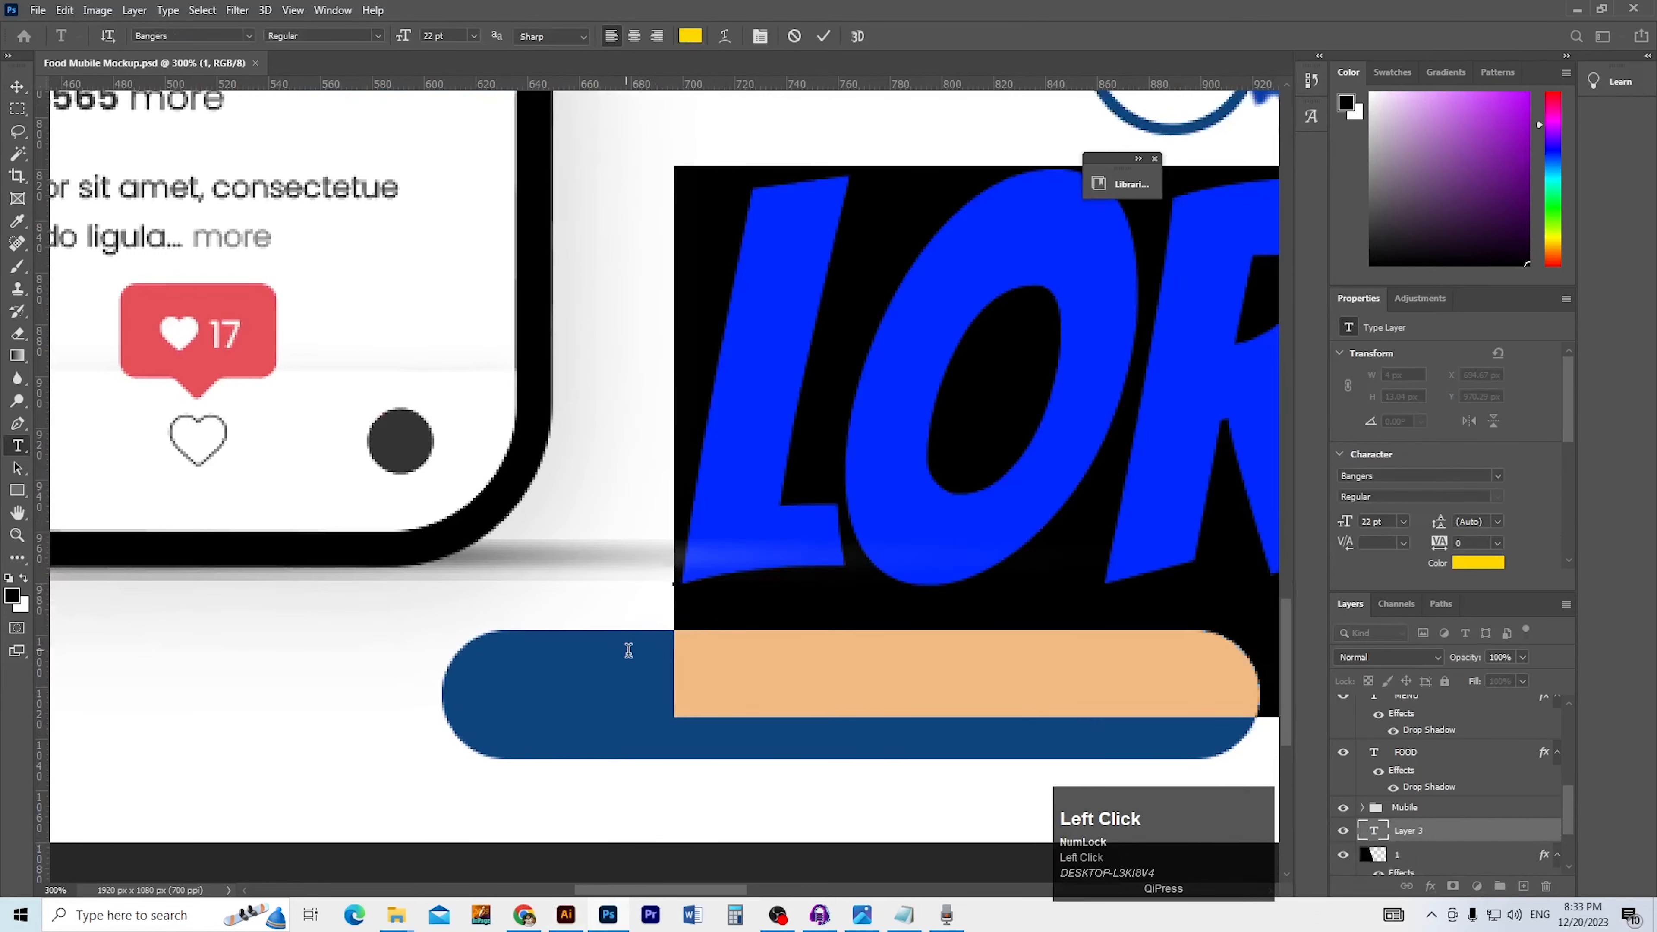
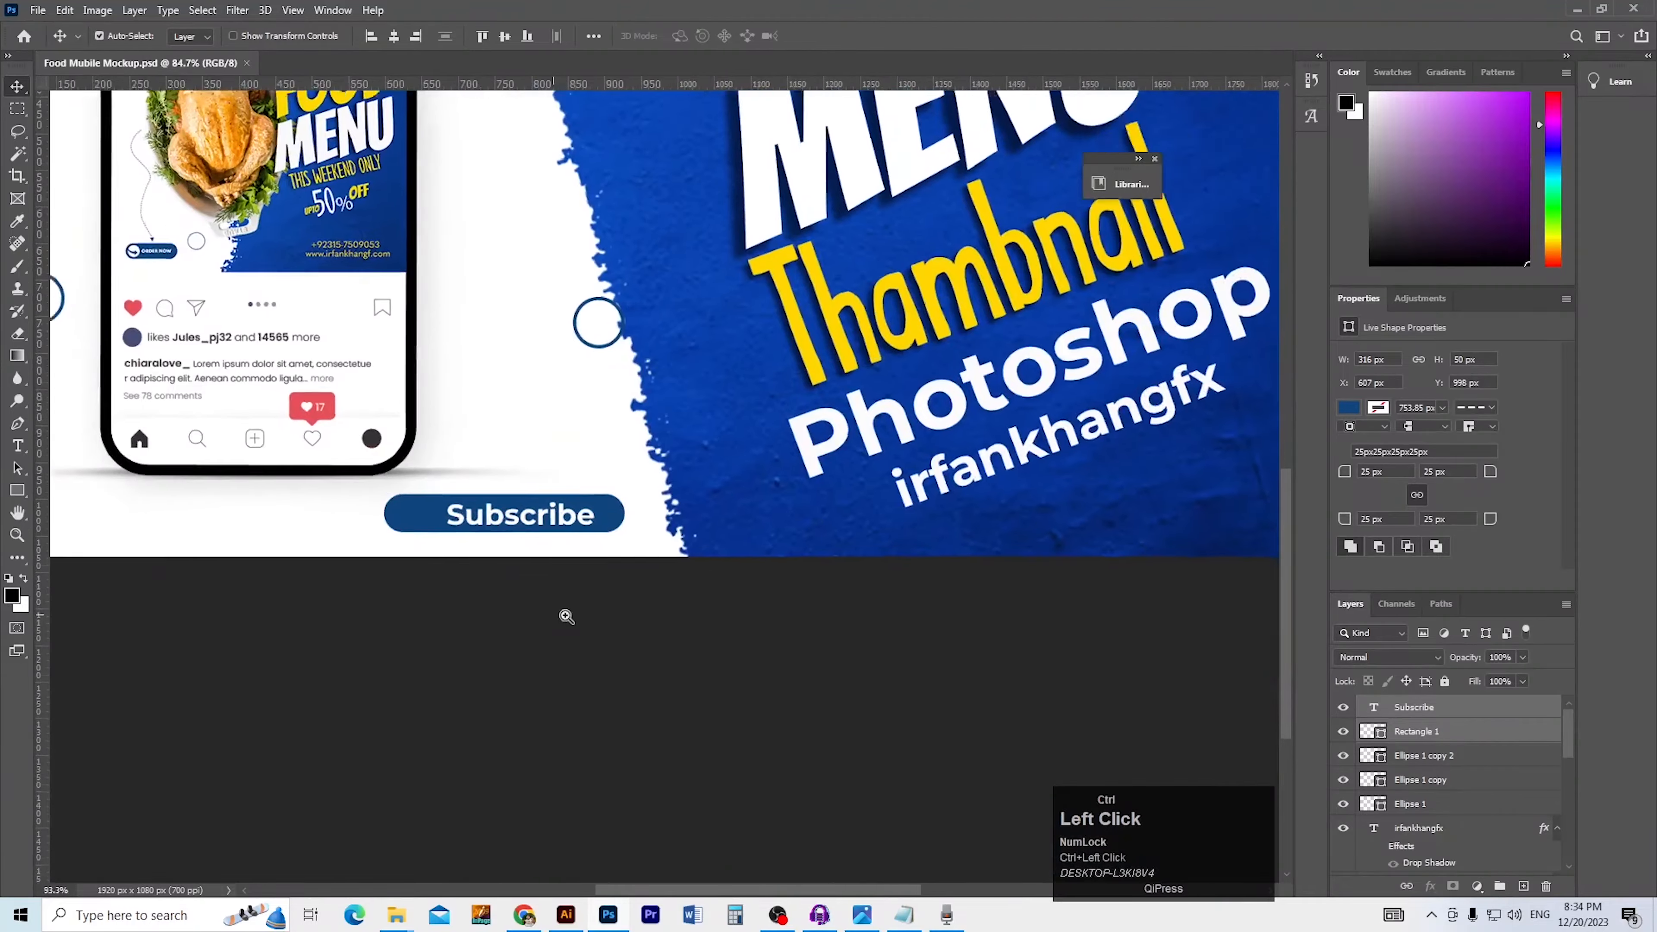
Draw a 43 × 43 px circle near the pill's left end and move it up inside the pill
{"action": "left_click_drag", "start_coordinate": [306, 522], "coordinate": [357, 563]}
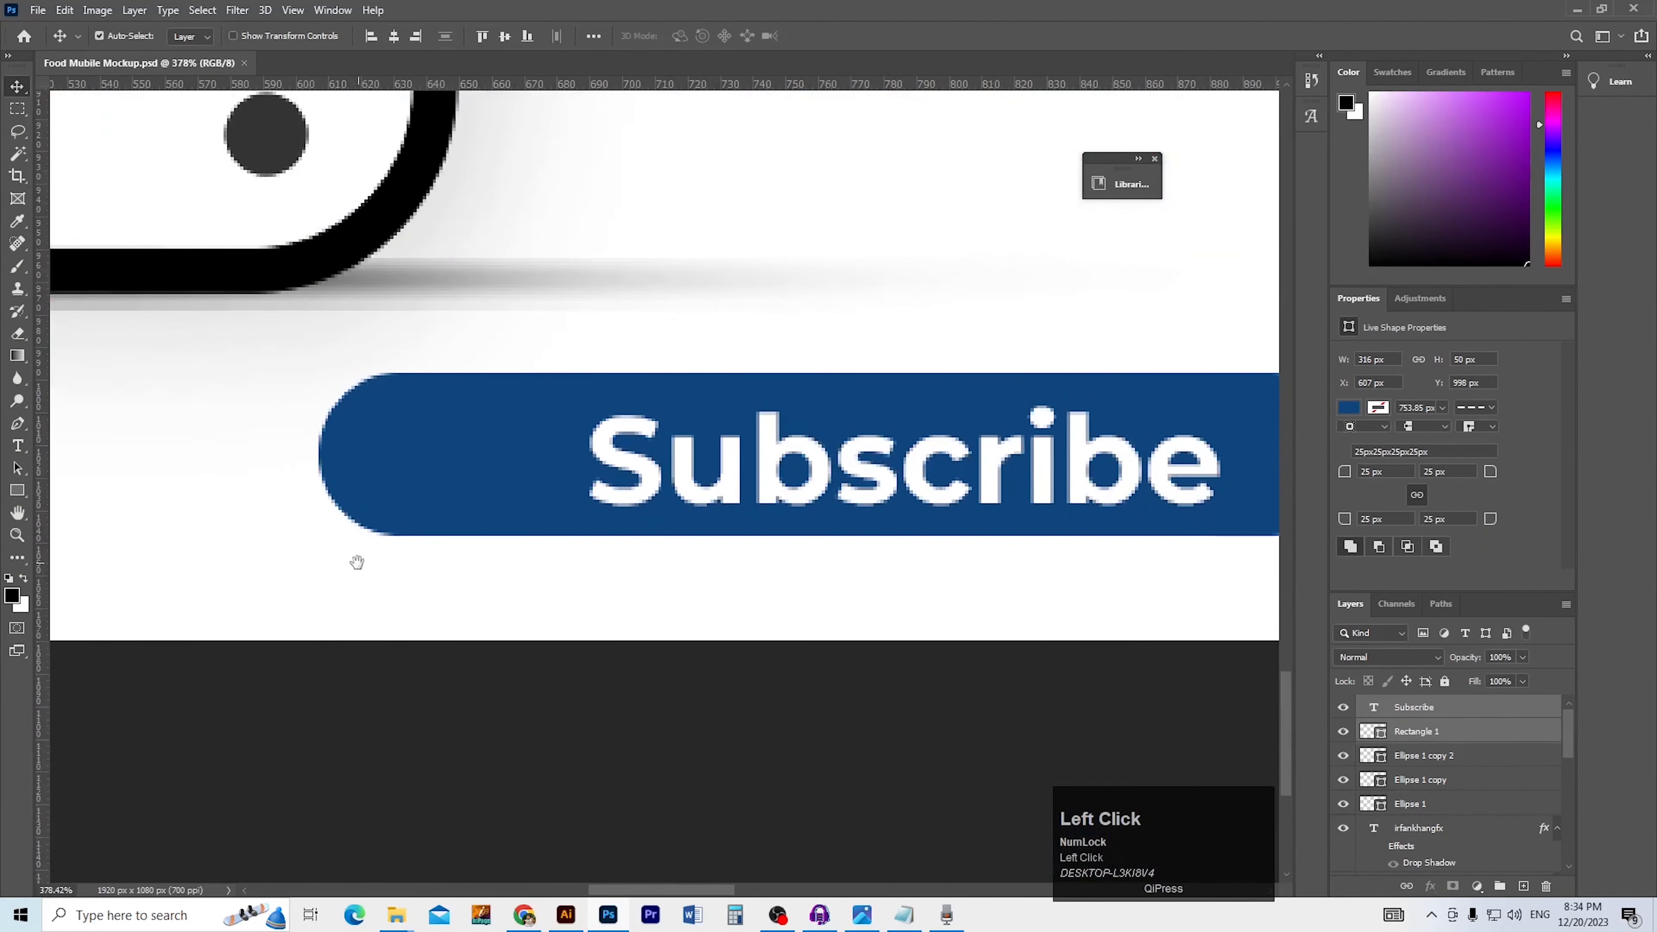
{"action": "left_click", "coordinate": [23, 491]}
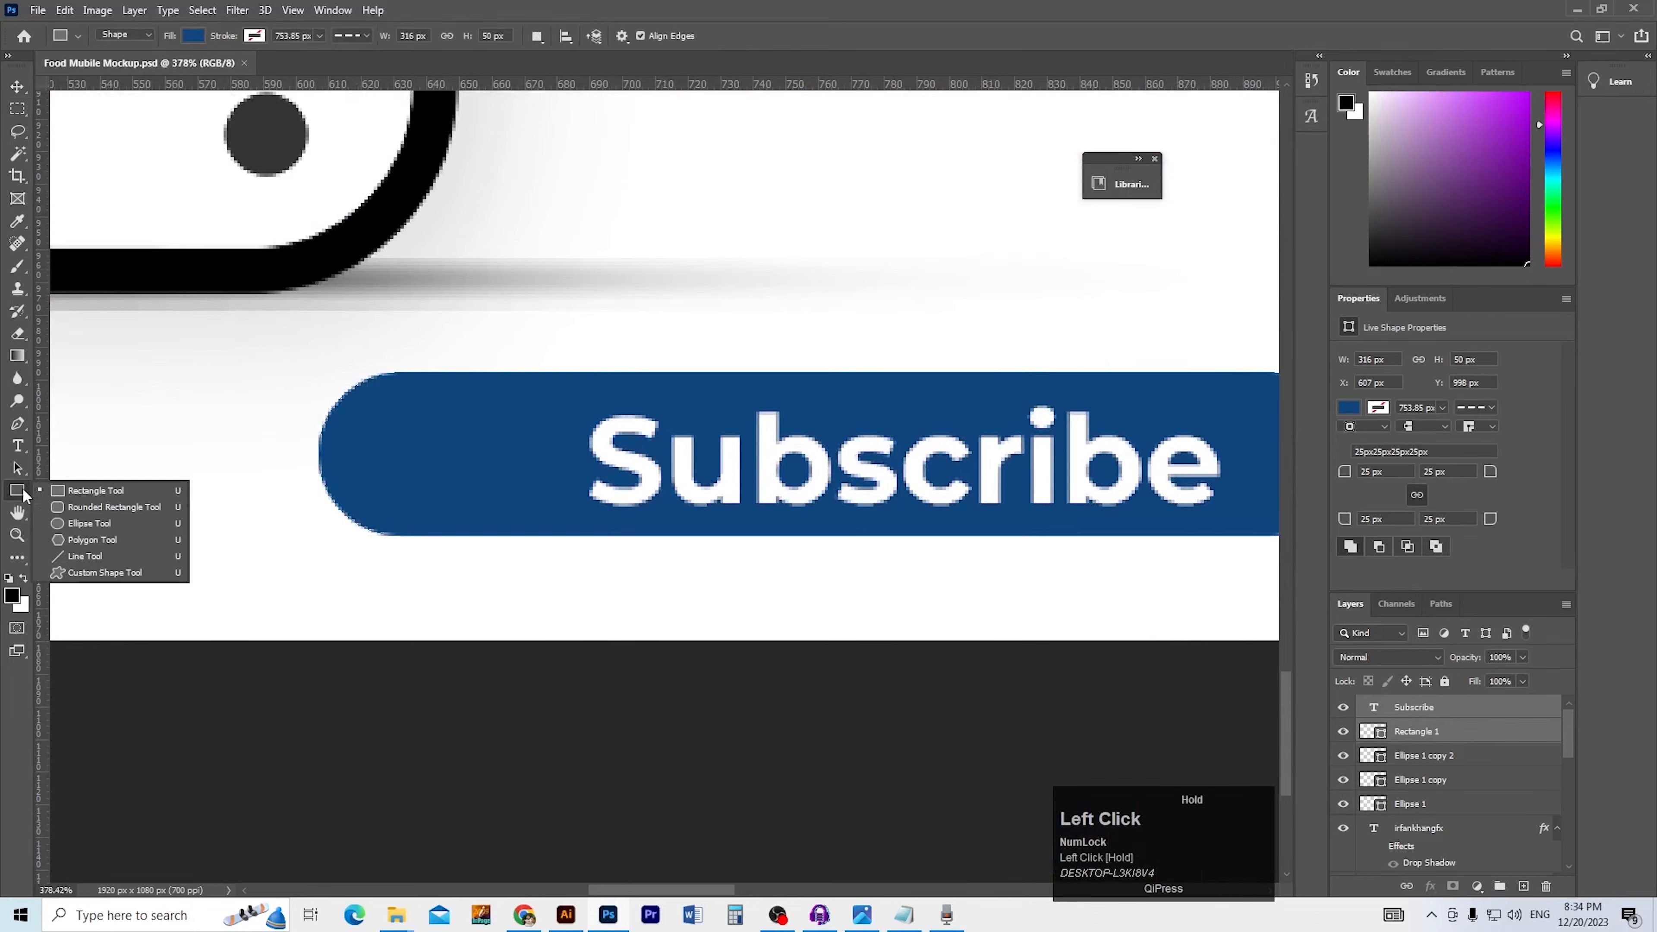
{"action": "left_click", "coordinate": [73, 521]}
{"action": "left_click_drag", "start_coordinate": [418, 474], "coordinate": [551, 554]}
{"action": "key", "text": "v"}
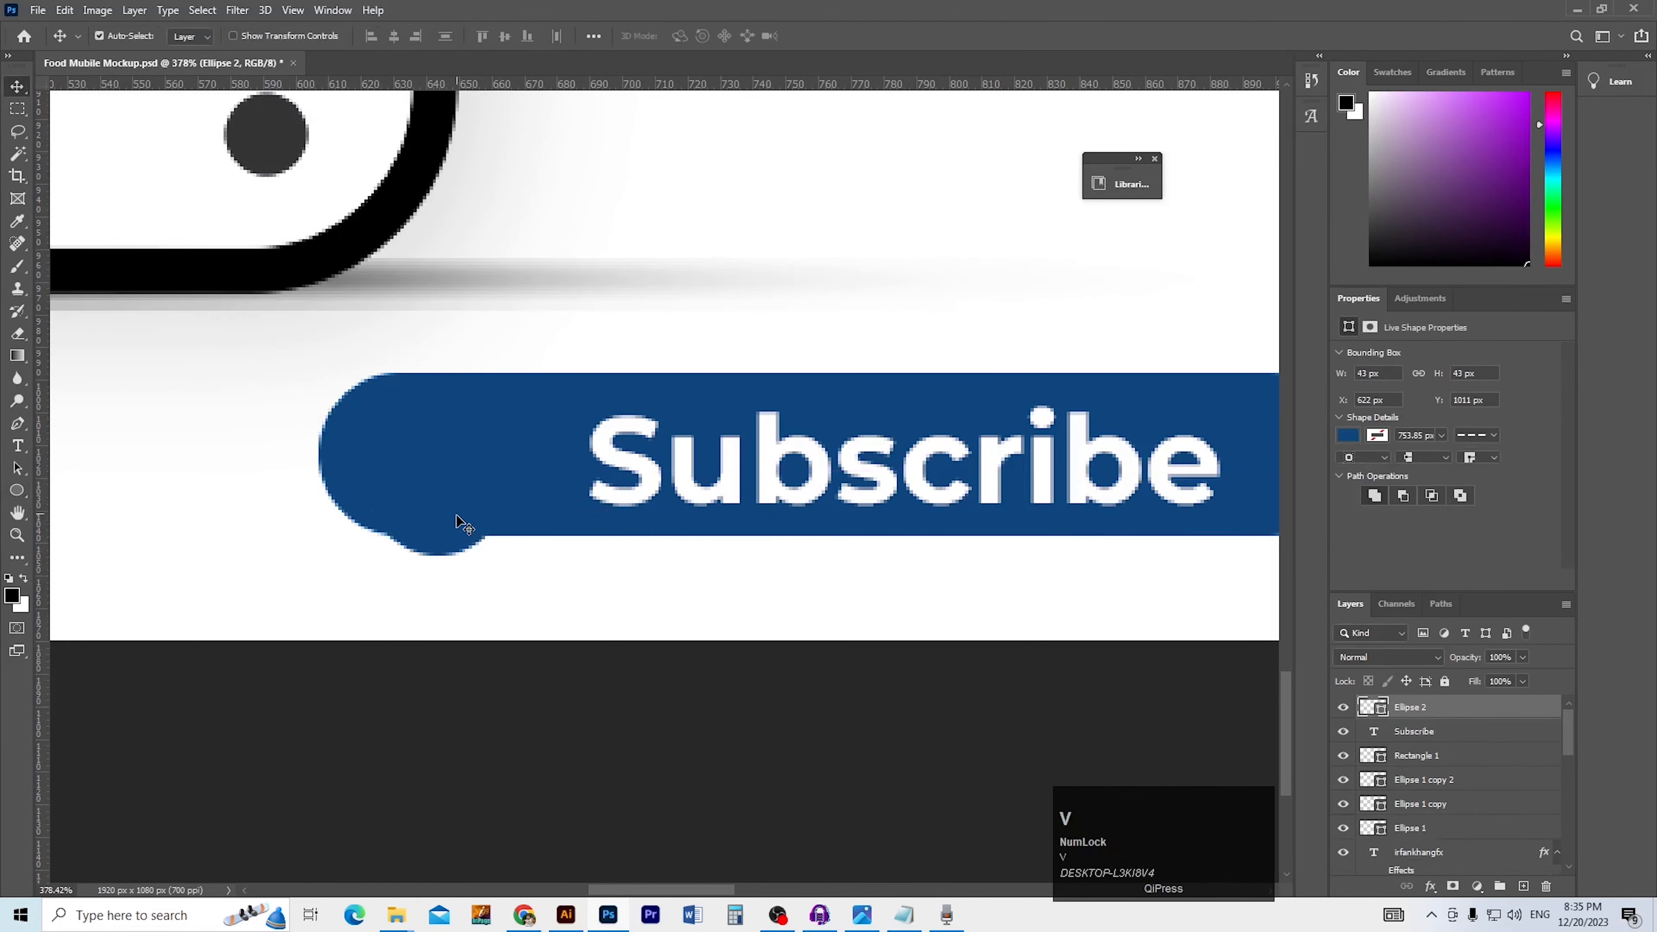
{"action": "left_click_drag", "start_coordinate": [459, 519], "coordinate": [449, 500]}
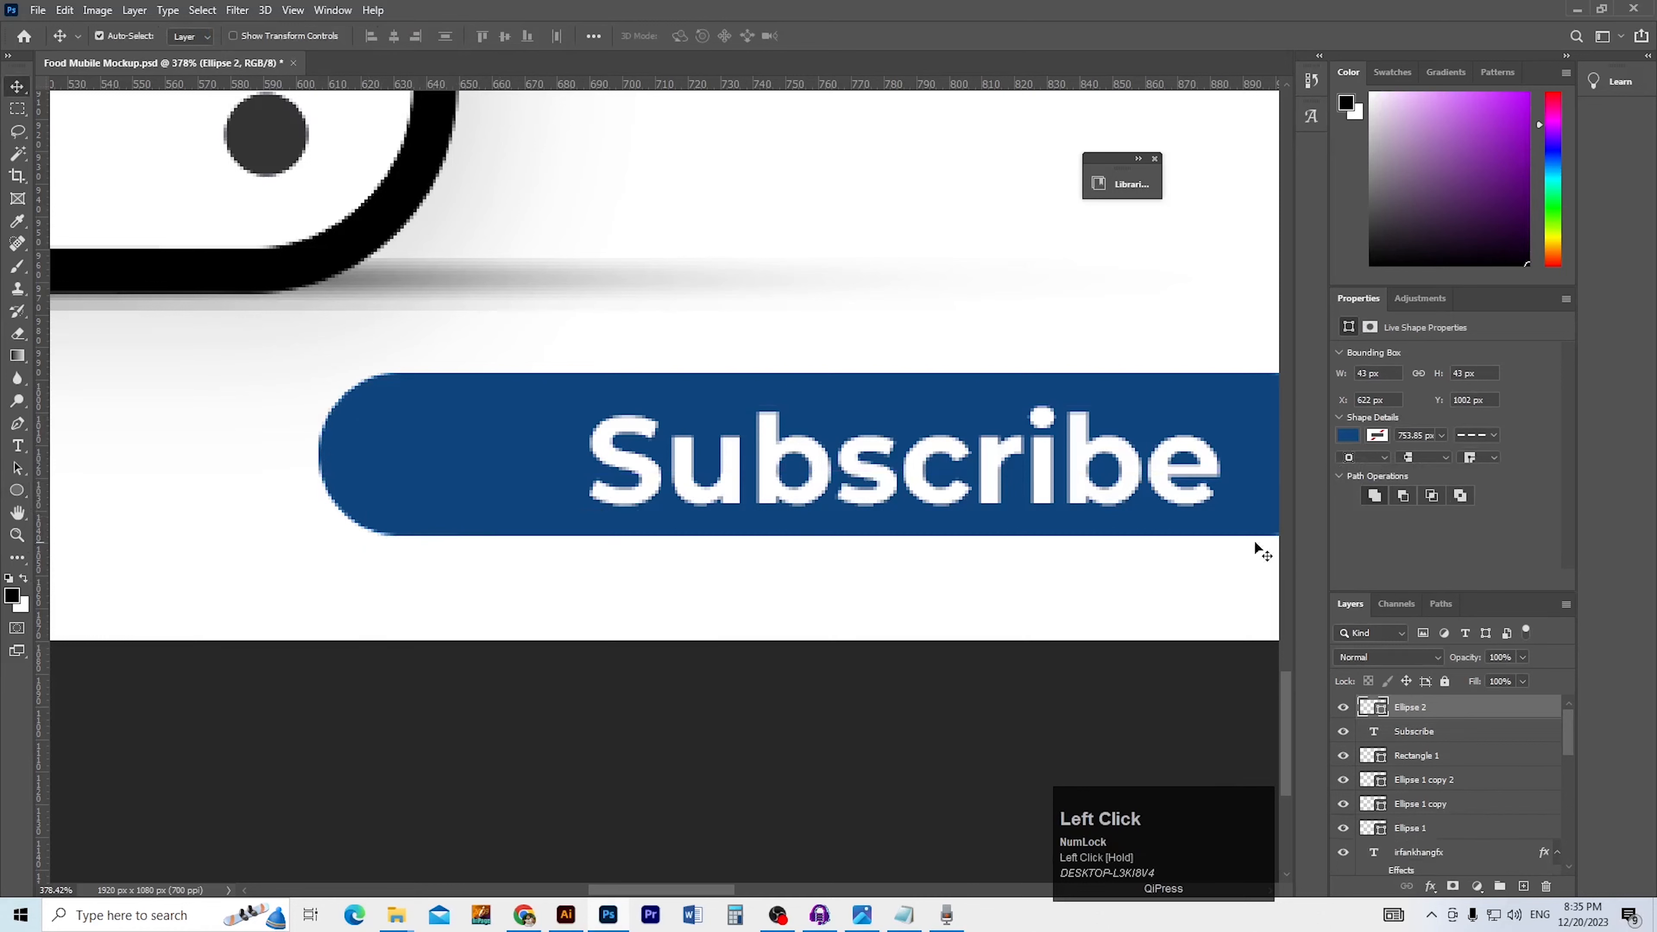
Fill the small circle with white and move it right, closer to the Subscribe text
{"action": "left_click", "coordinate": [1347, 436]}
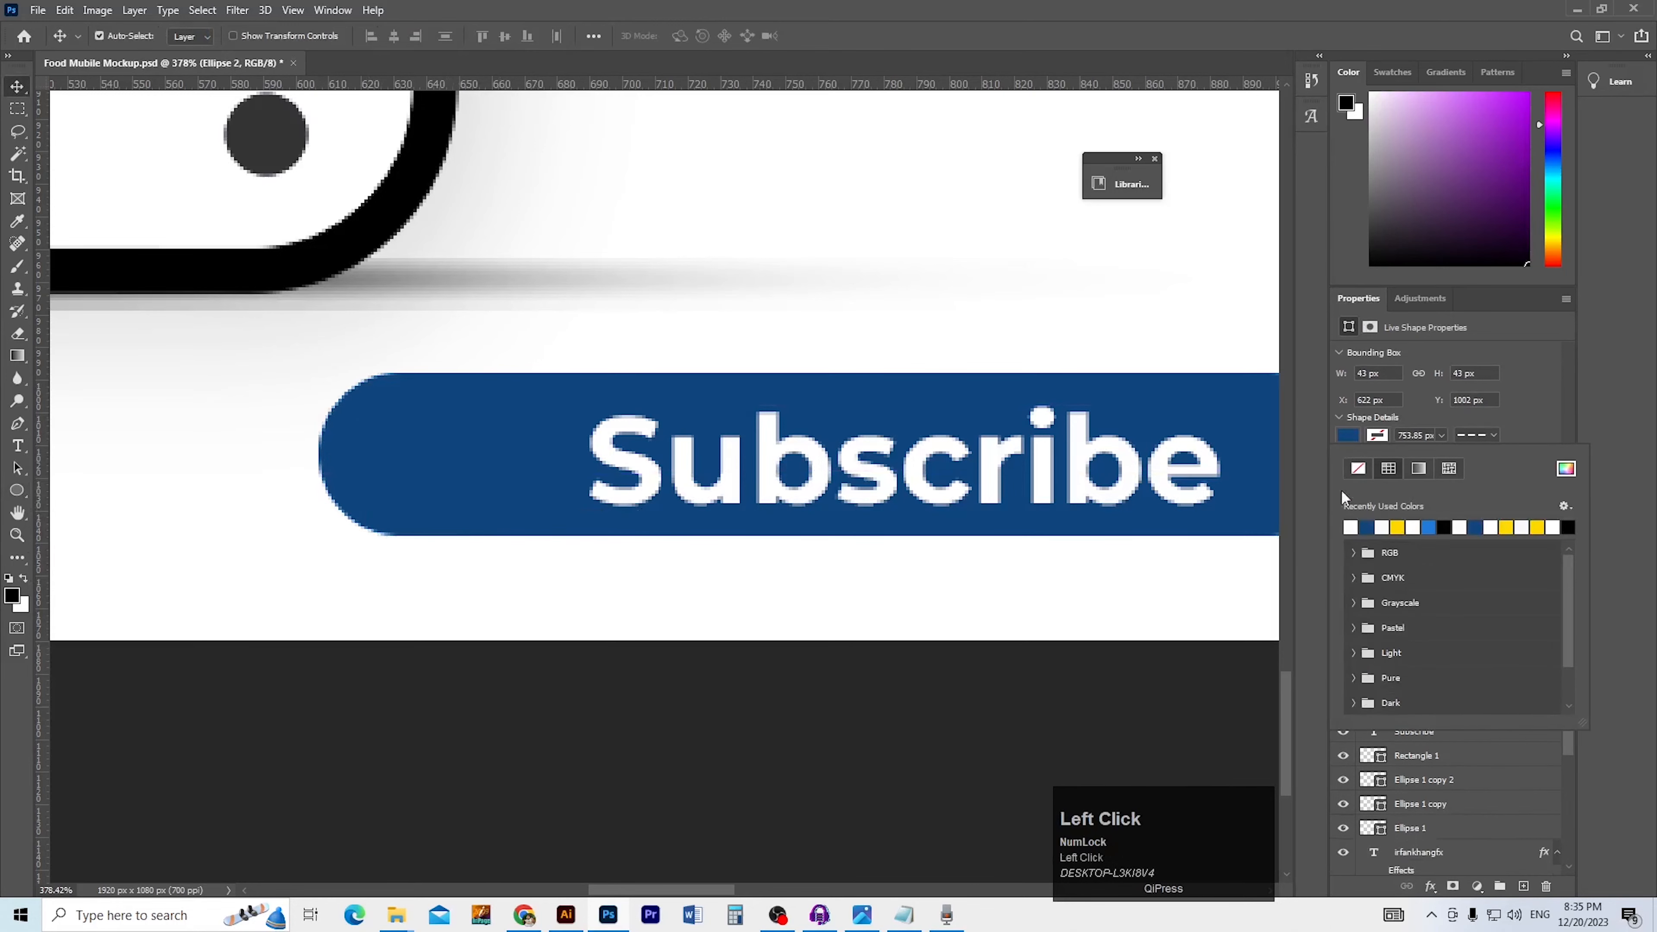
{"action": "left_click", "coordinate": [1351, 526]}
{"action": "key", "text": "Return"}
{"action": "left_click_drag", "start_coordinate": [471, 483], "coordinate": [502, 484]}
Align the white circle and the blue pill on their vertical centers, and save the document
{"action": "scroll", "coordinate": [510, 510], "scroll_direction": "down", "scroll_amount": 3}
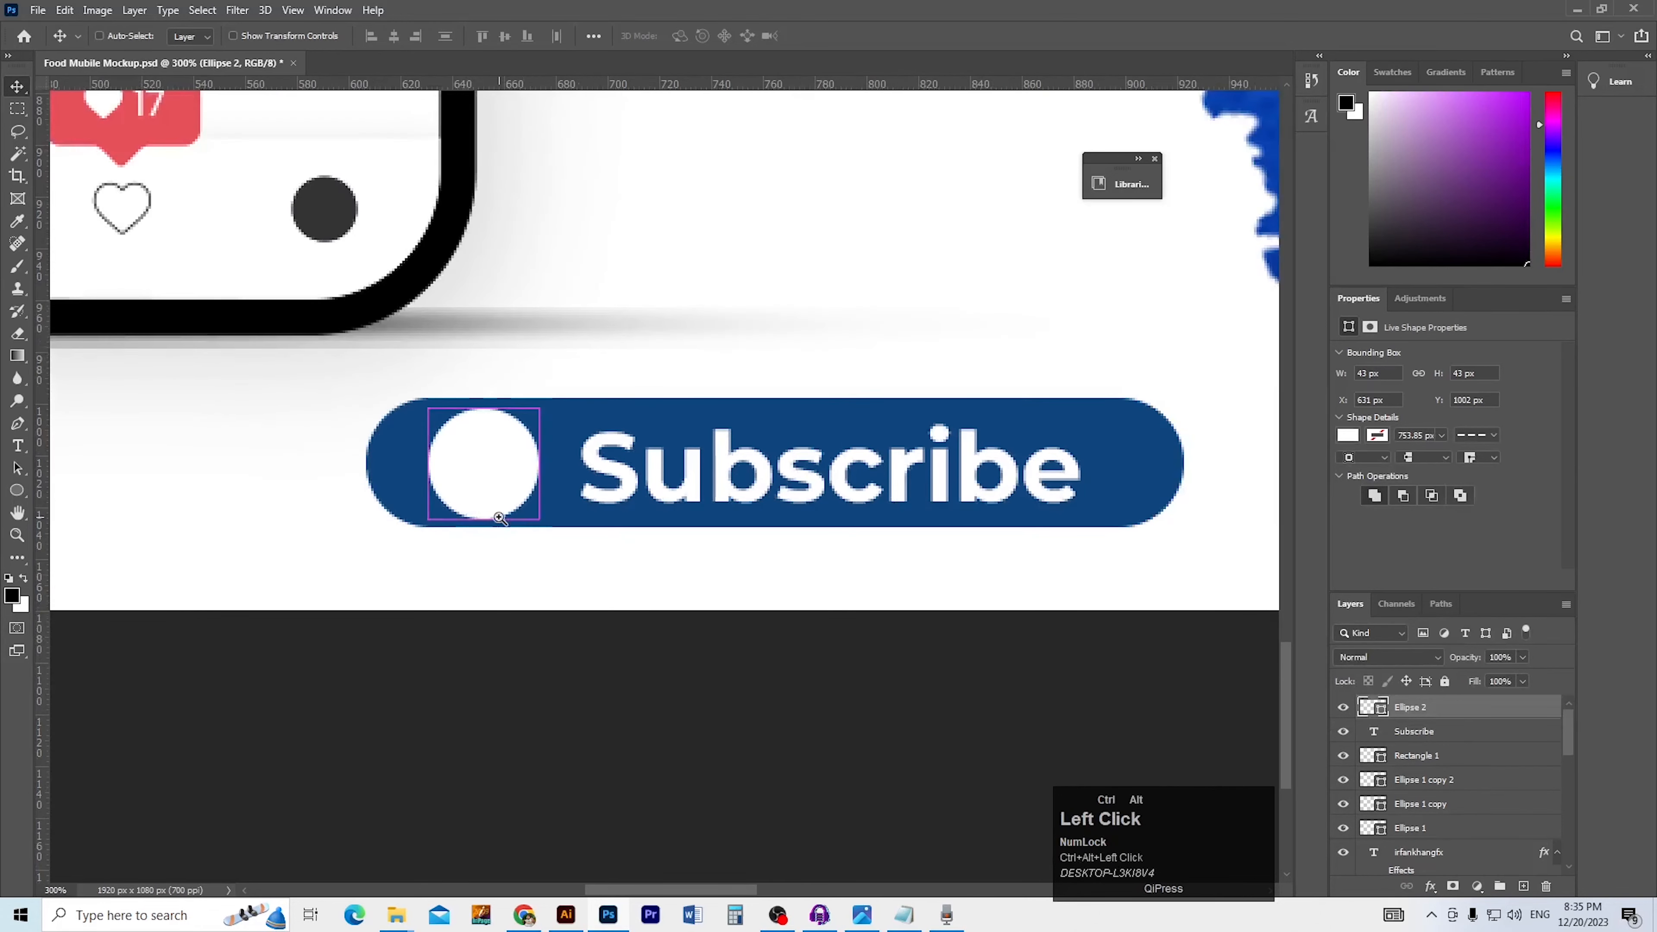
{"action": "left_click", "coordinate": [909, 497], "text": "shift"}
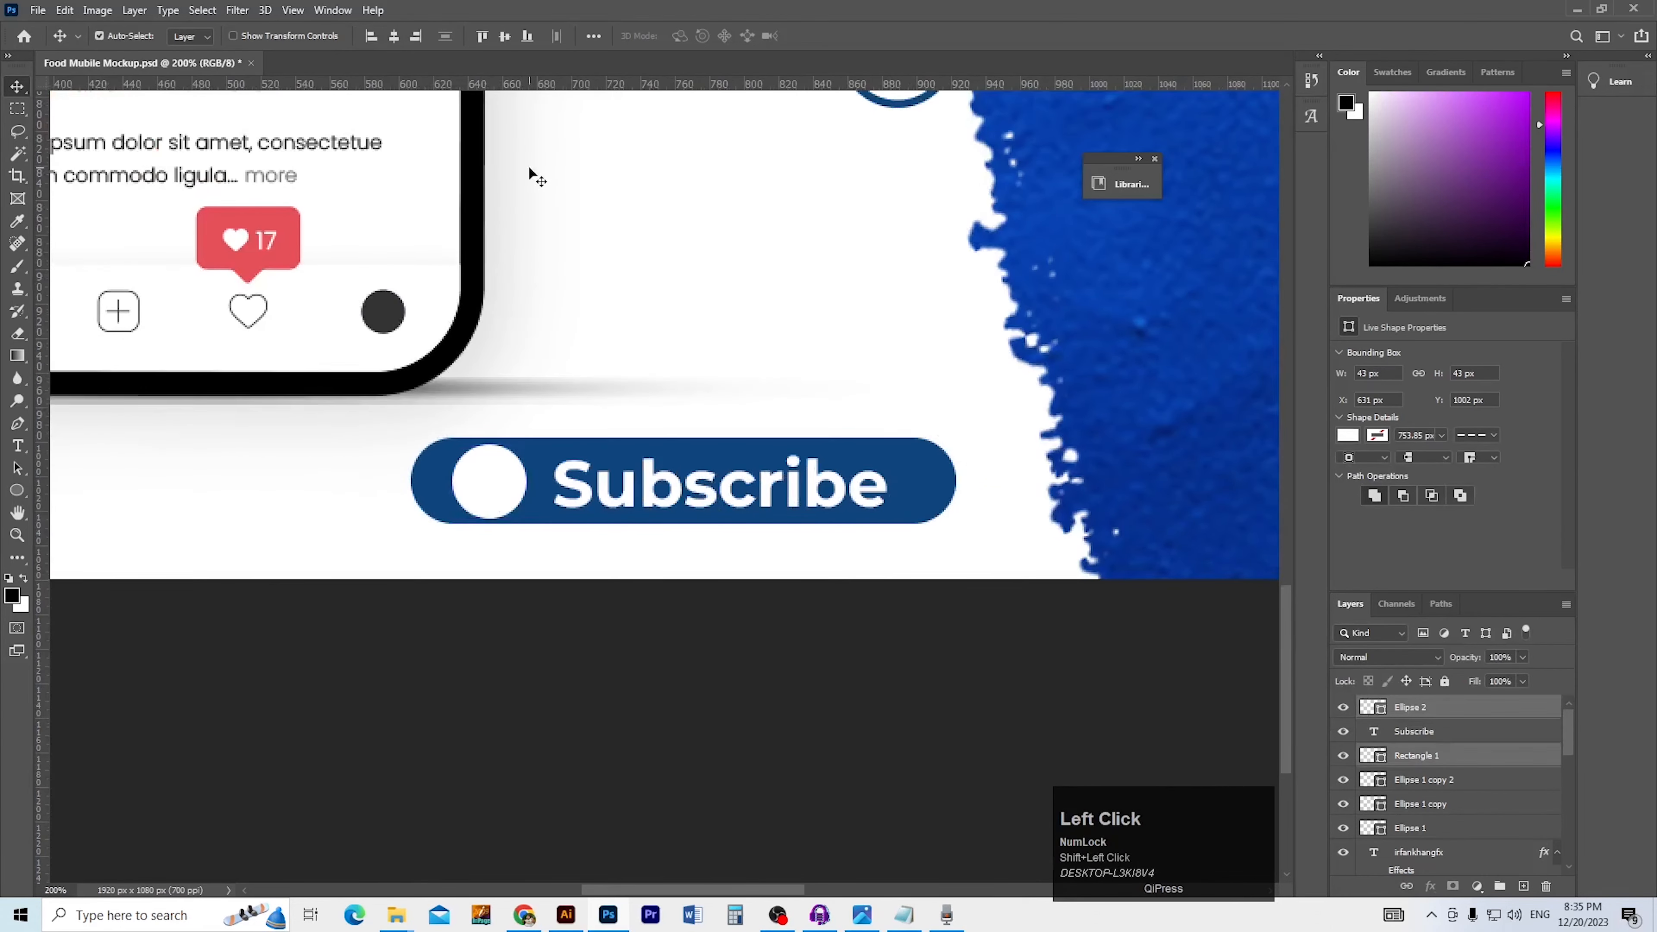
{"action": "left_click", "coordinate": [506, 39]}
{"action": "left_click", "coordinate": [582, 203]}
{"action": "key", "text": "ctrl+s"}
Switch to Chrome and search Google for "right arrow symbol" in a new tab
{"action": "key", "text": "alt+Tab"}
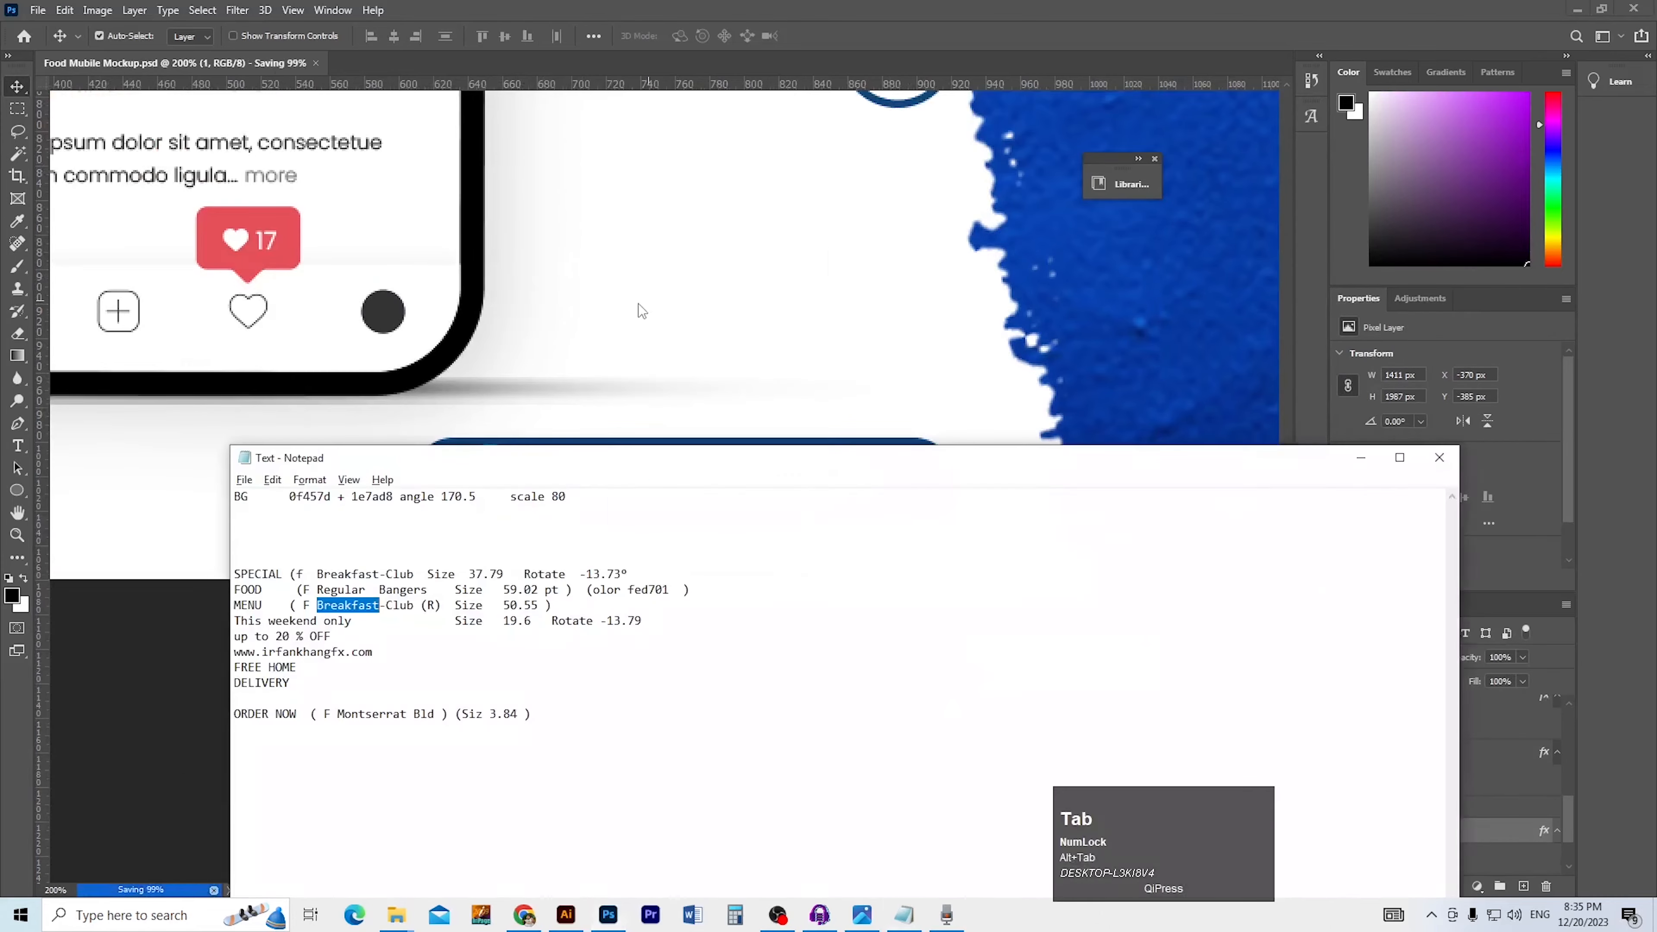
{"action": "left_click", "coordinate": [396, 914]}
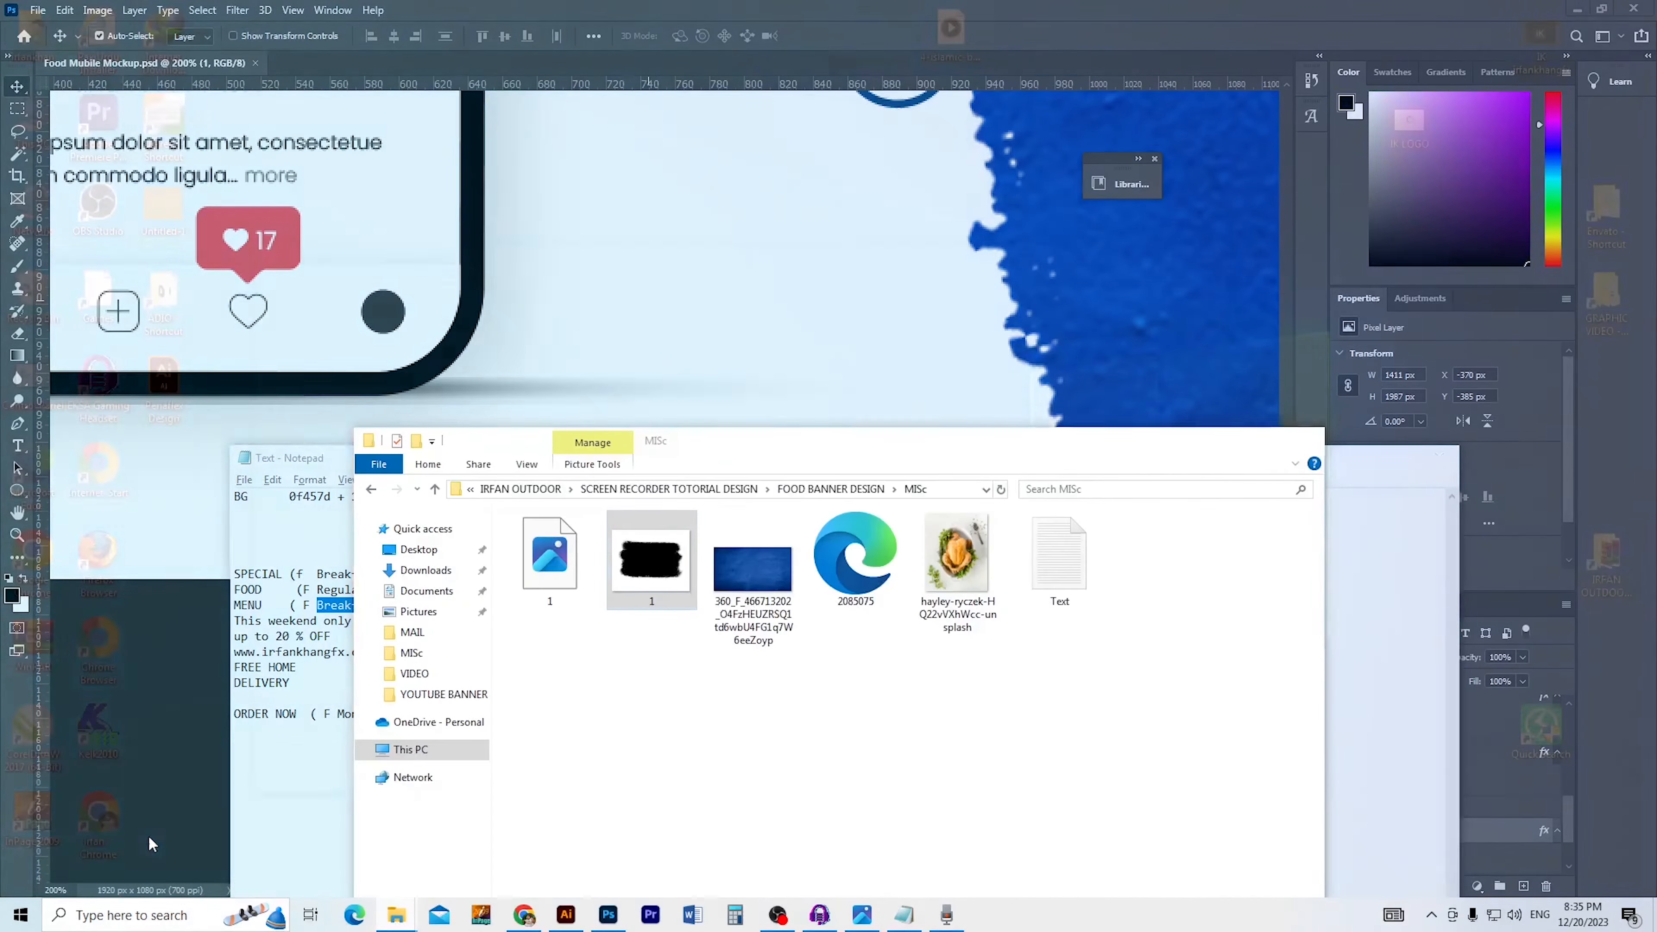
{"action": "left_click", "coordinate": [148, 835]}
{"action": "left_click", "coordinate": [797, 672]}
{"action": "left_click", "coordinate": [524, 914]}
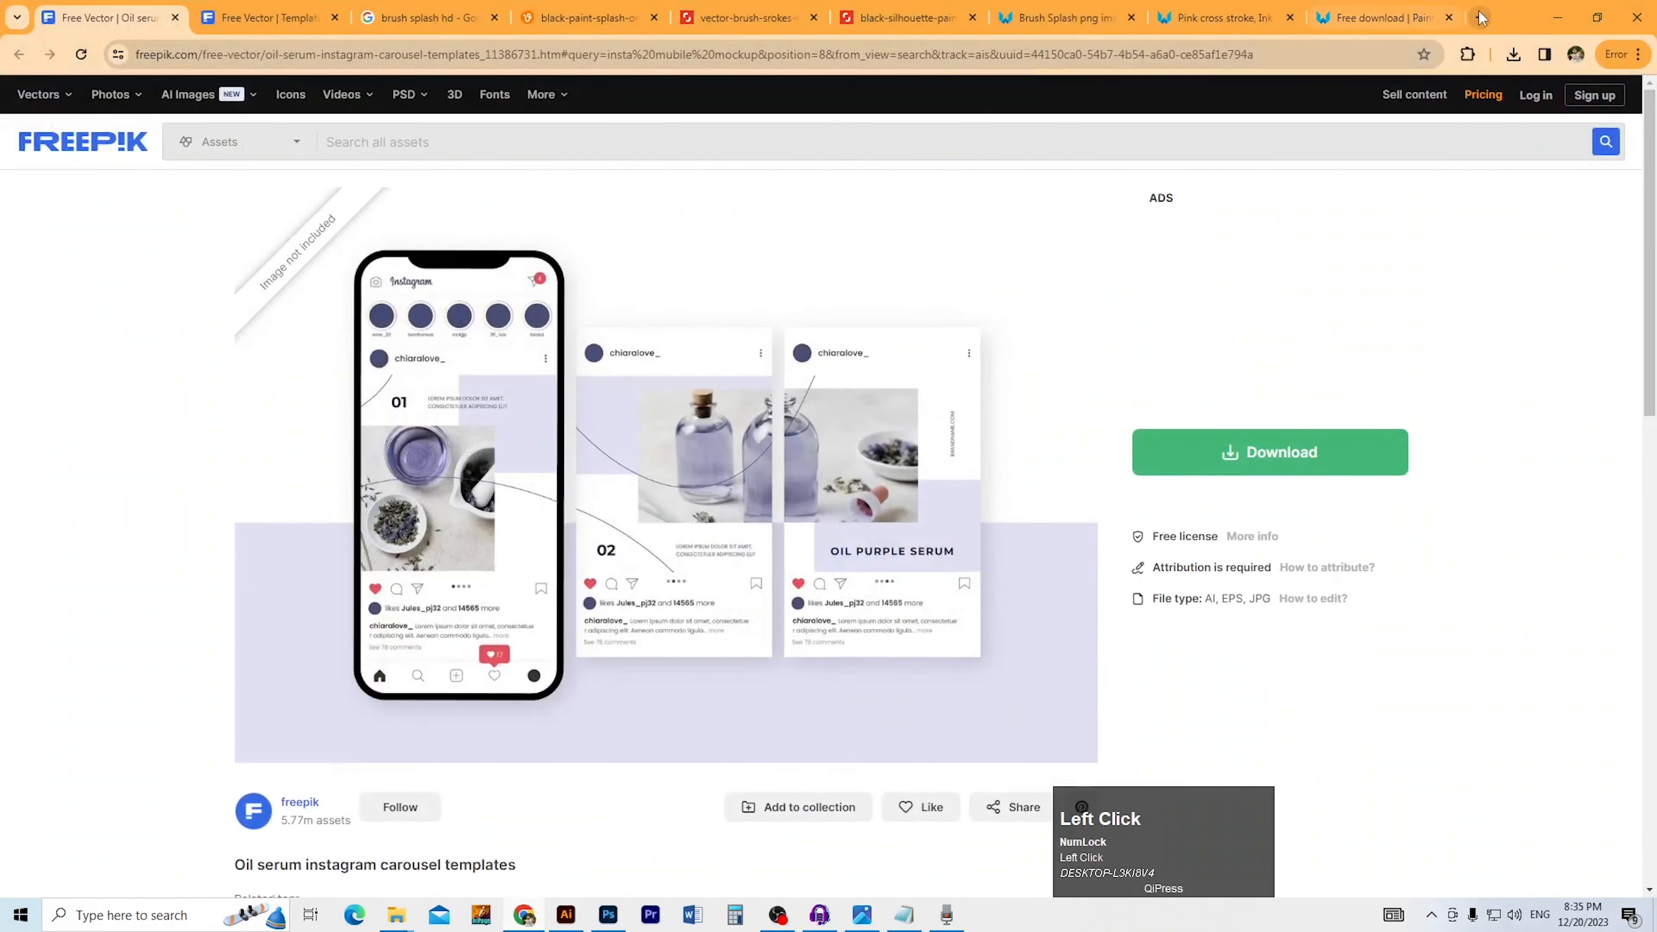
{"action": "left_click", "coordinate": [1480, 18]}
{"action": "type", "text": "righ"}
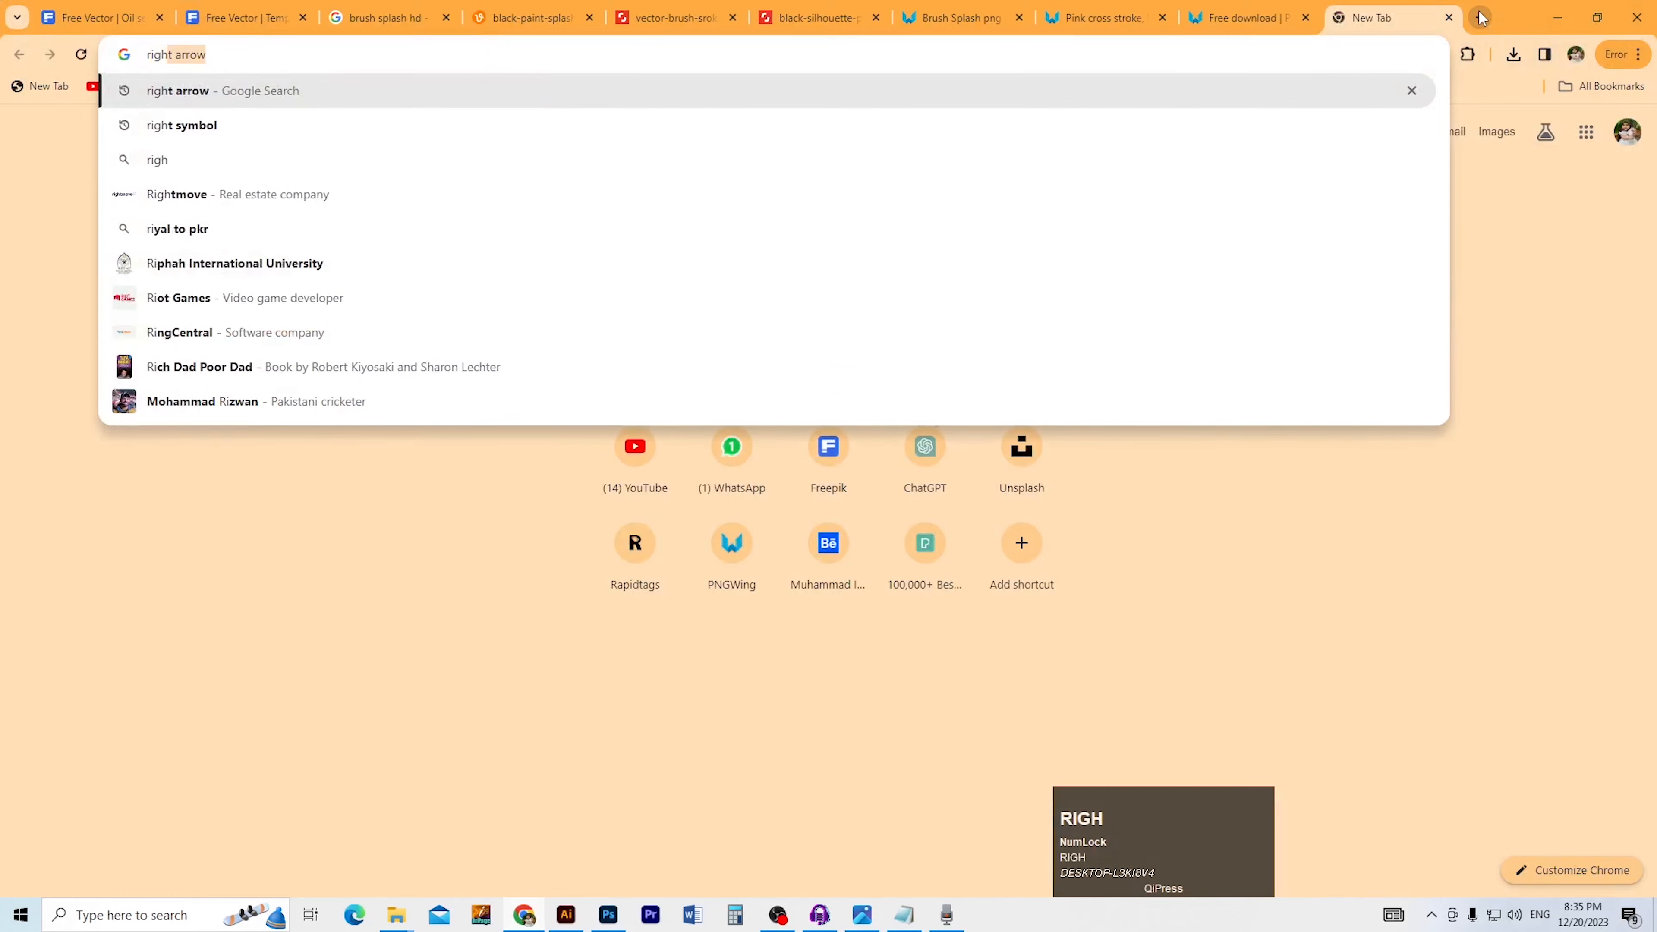
{"action": "type", "text": "t arrow "}
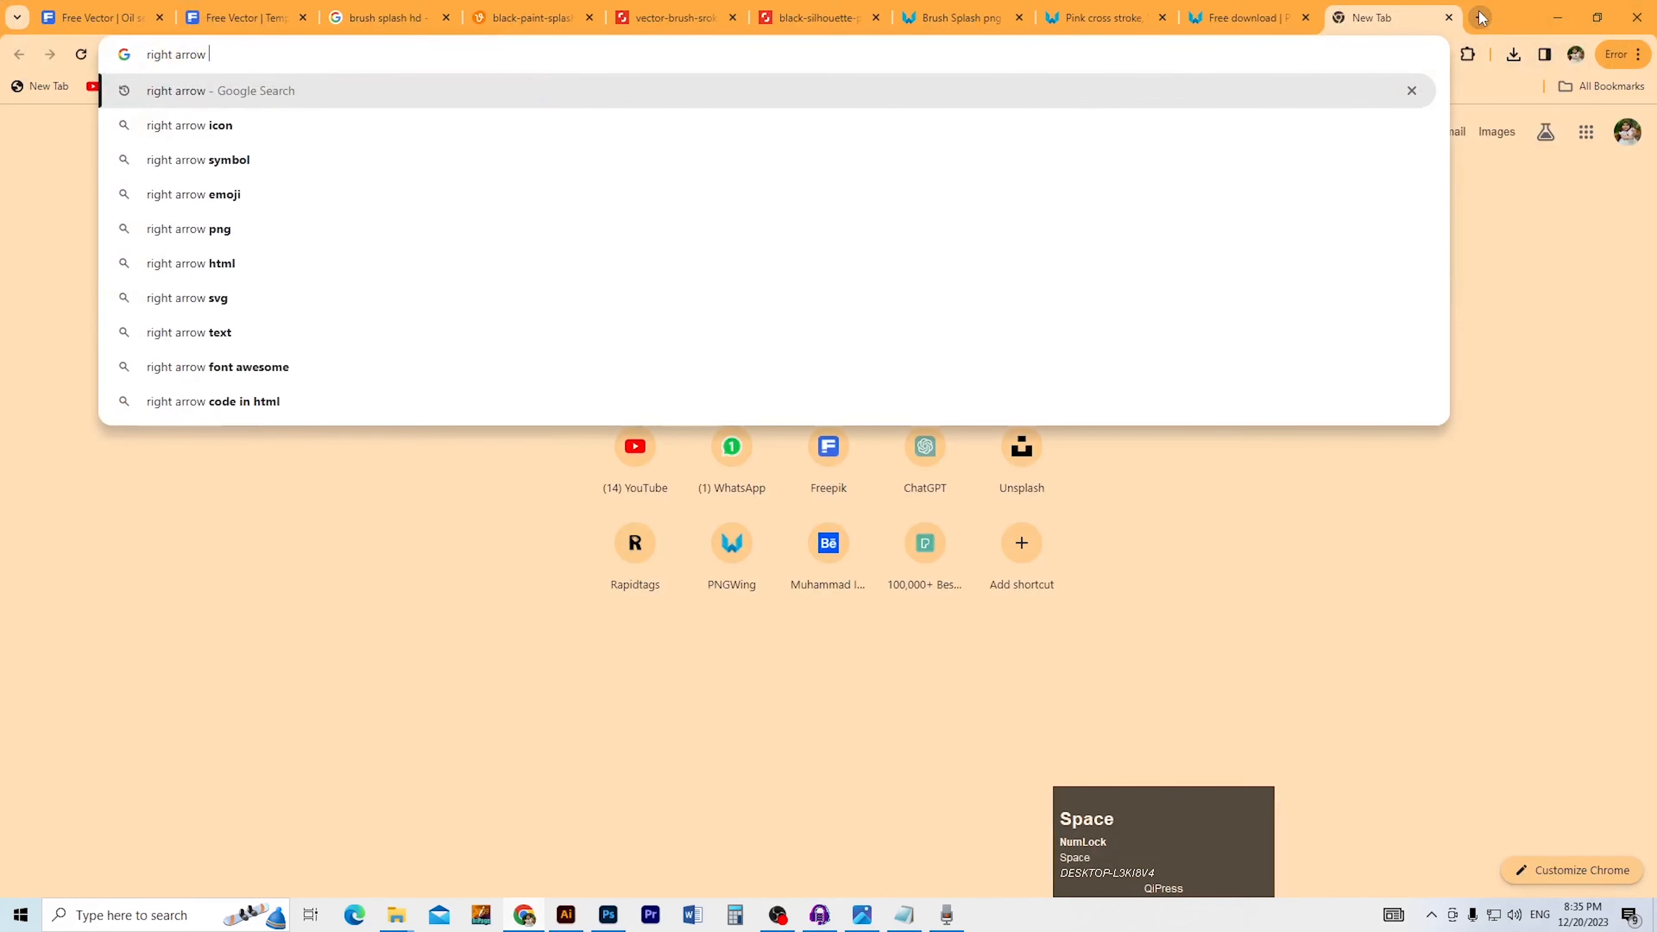
{"action": "type", "text": "symbol"}
{"action": "key", "text": "Return"}
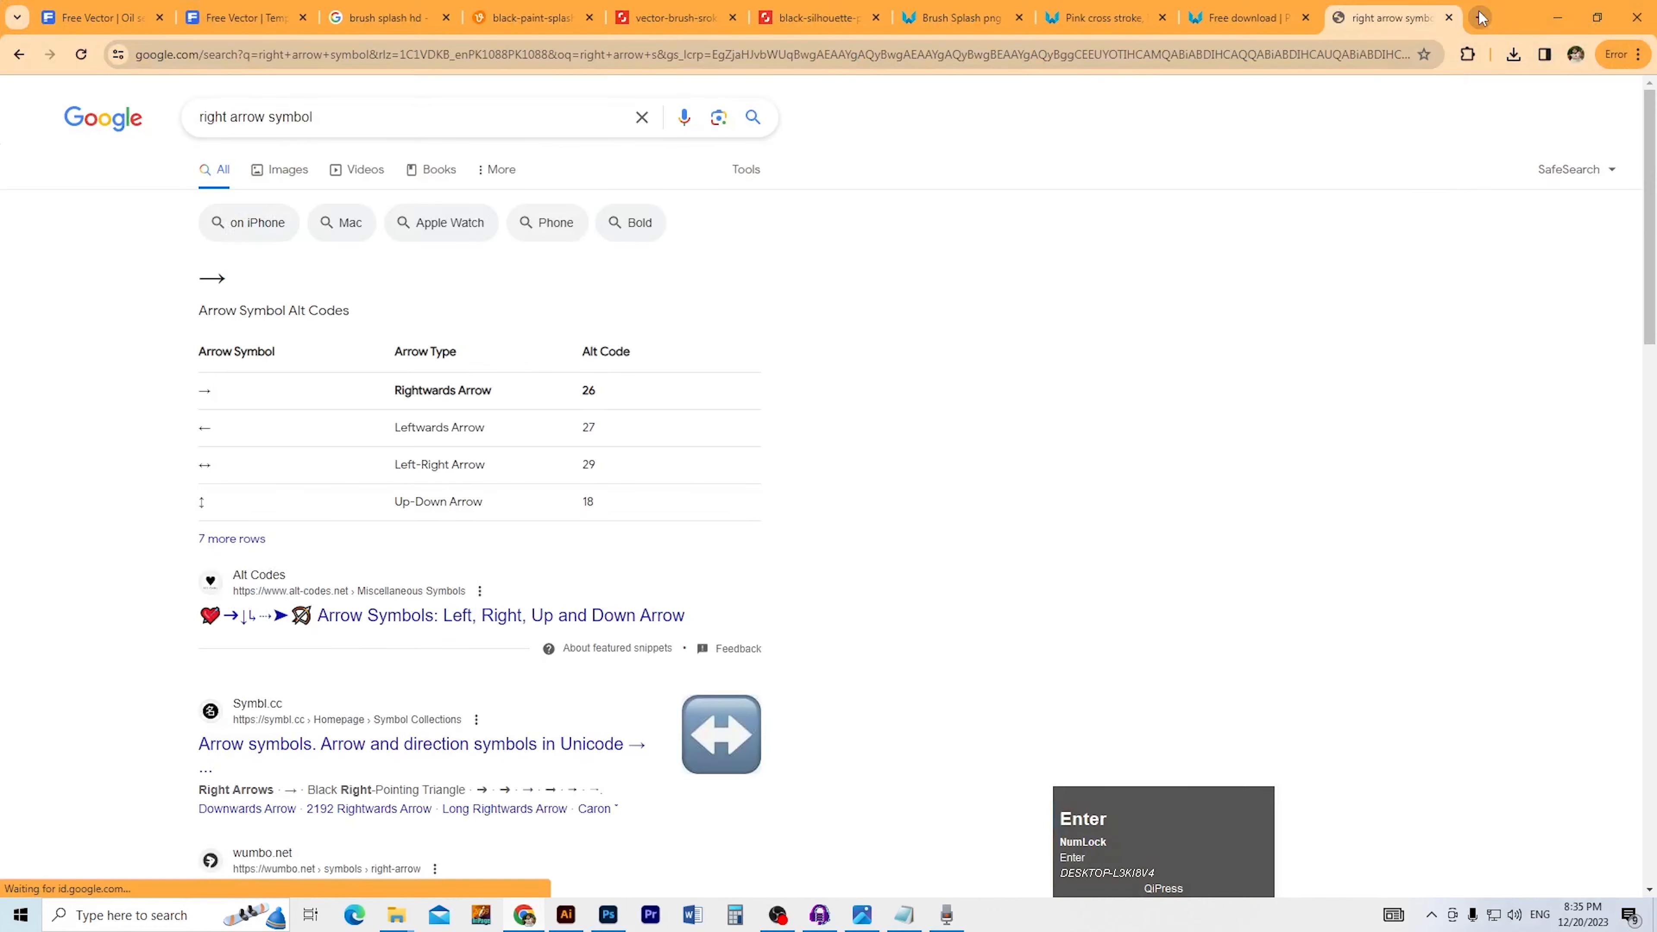
Show the image results for the right arrow symbol search and look through them for a suitable arrow shape
{"action": "left_click", "coordinate": [287, 169]}
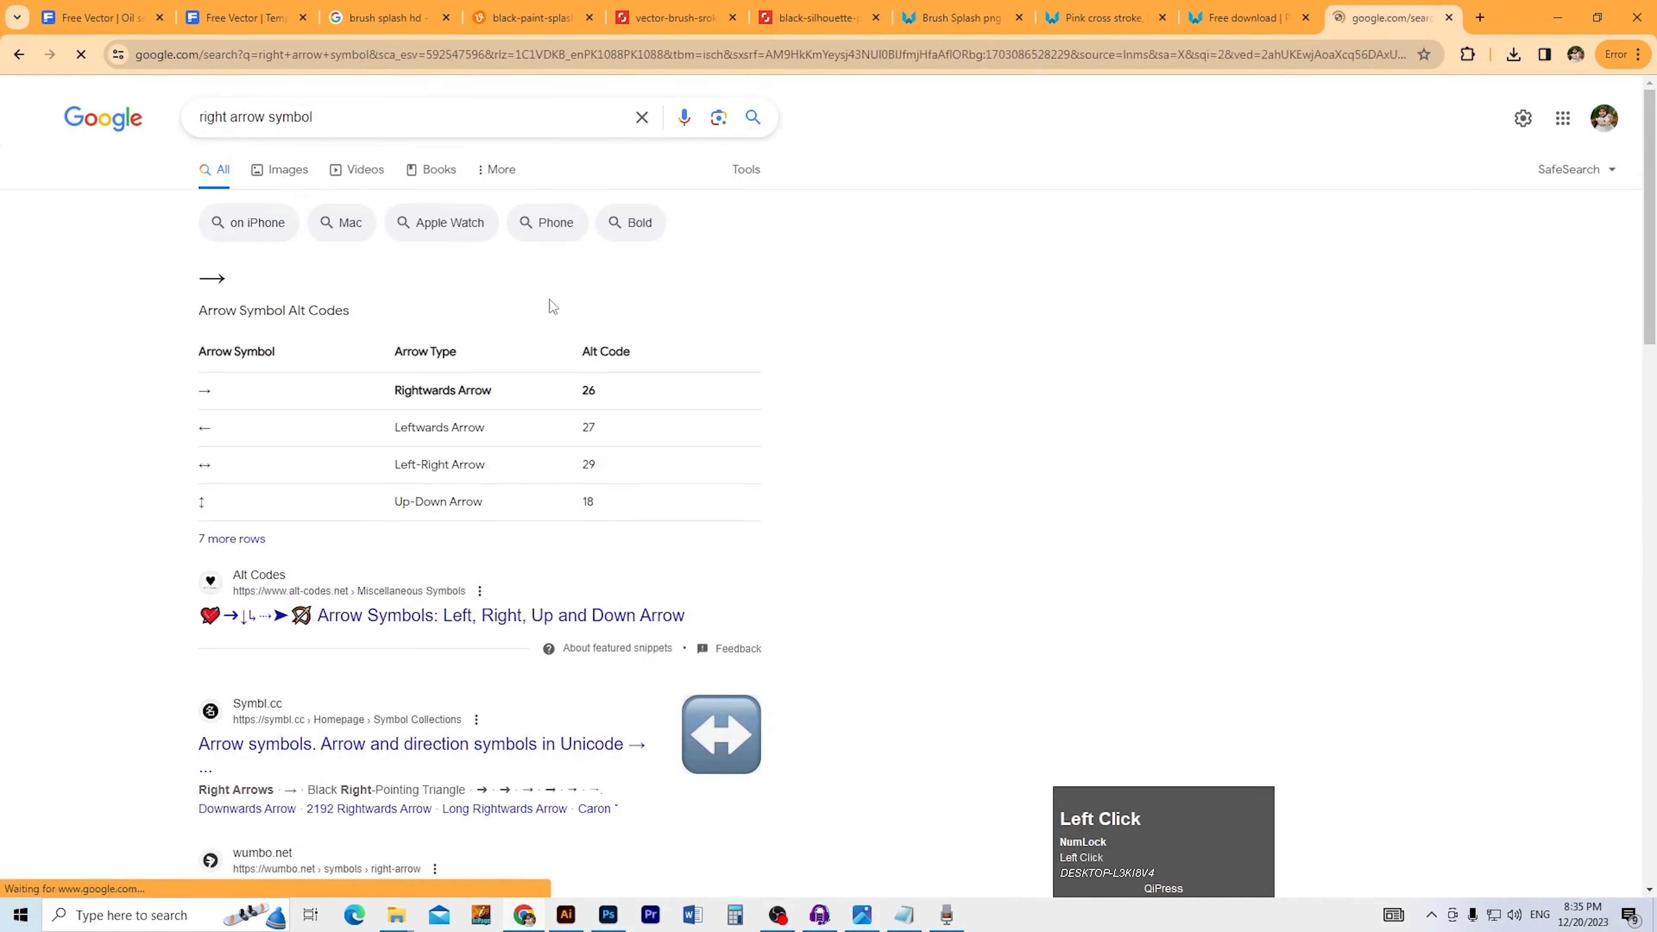
{"action": "scroll", "coordinate": [892, 475], "scroll_direction": "down", "scroll_amount": 3}
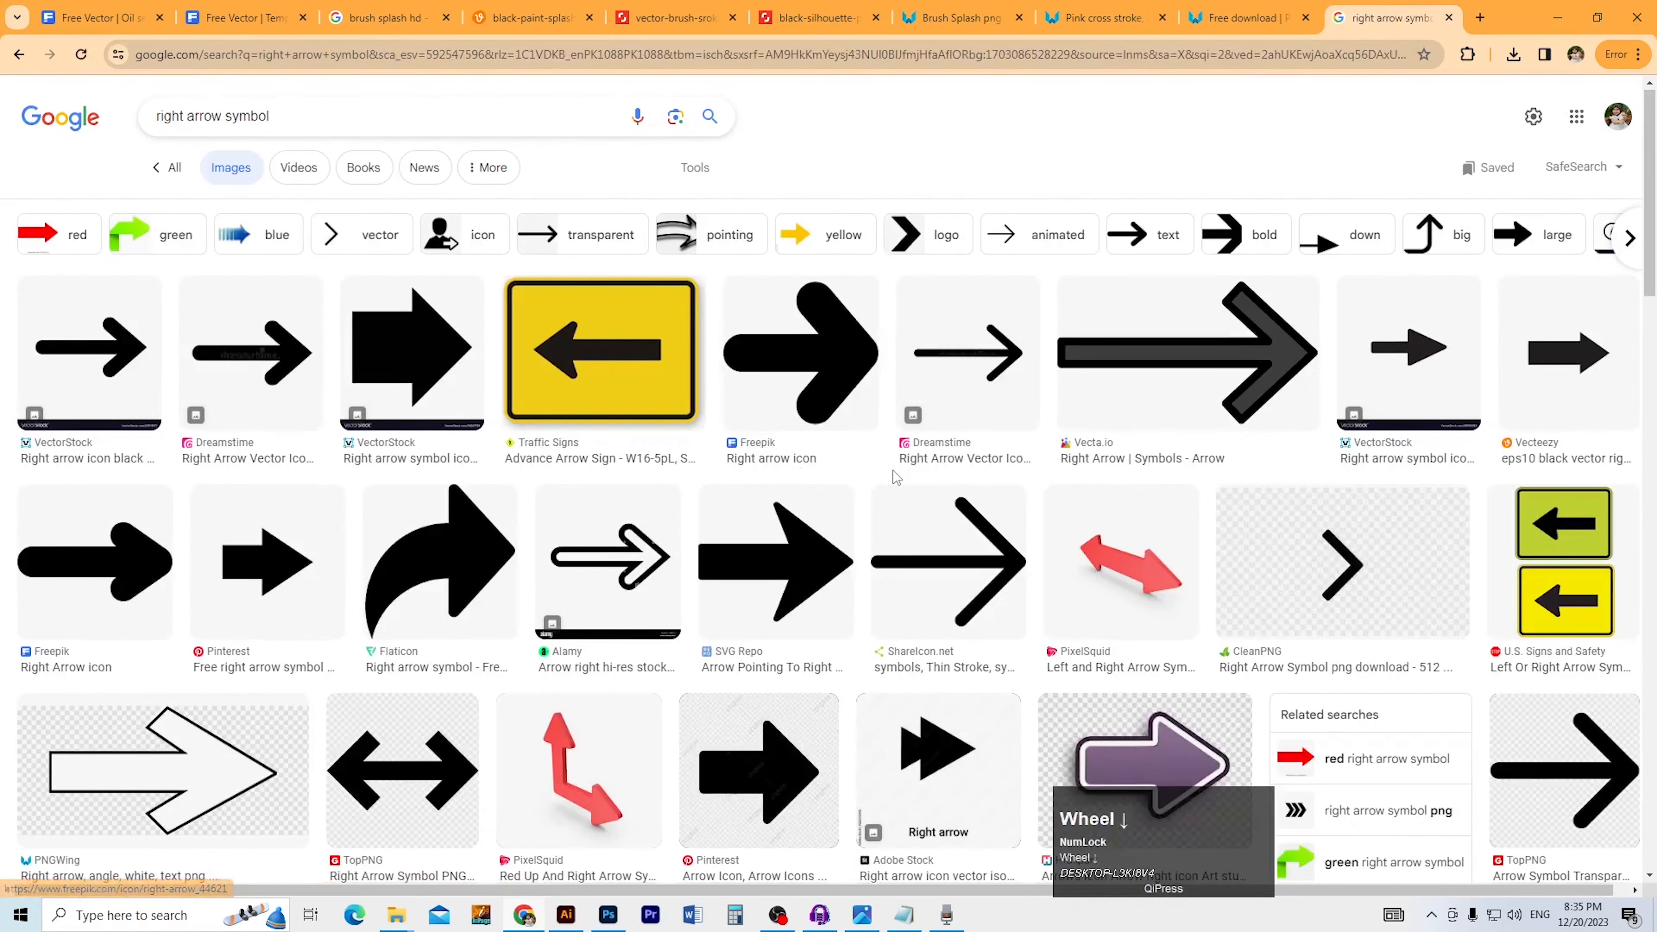
{"action": "scroll", "coordinate": [896, 477], "scroll_direction": "up", "scroll_amount": 3}
{"action": "scroll", "coordinate": [895, 477], "scroll_direction": "down", "scroll_amount": 10}
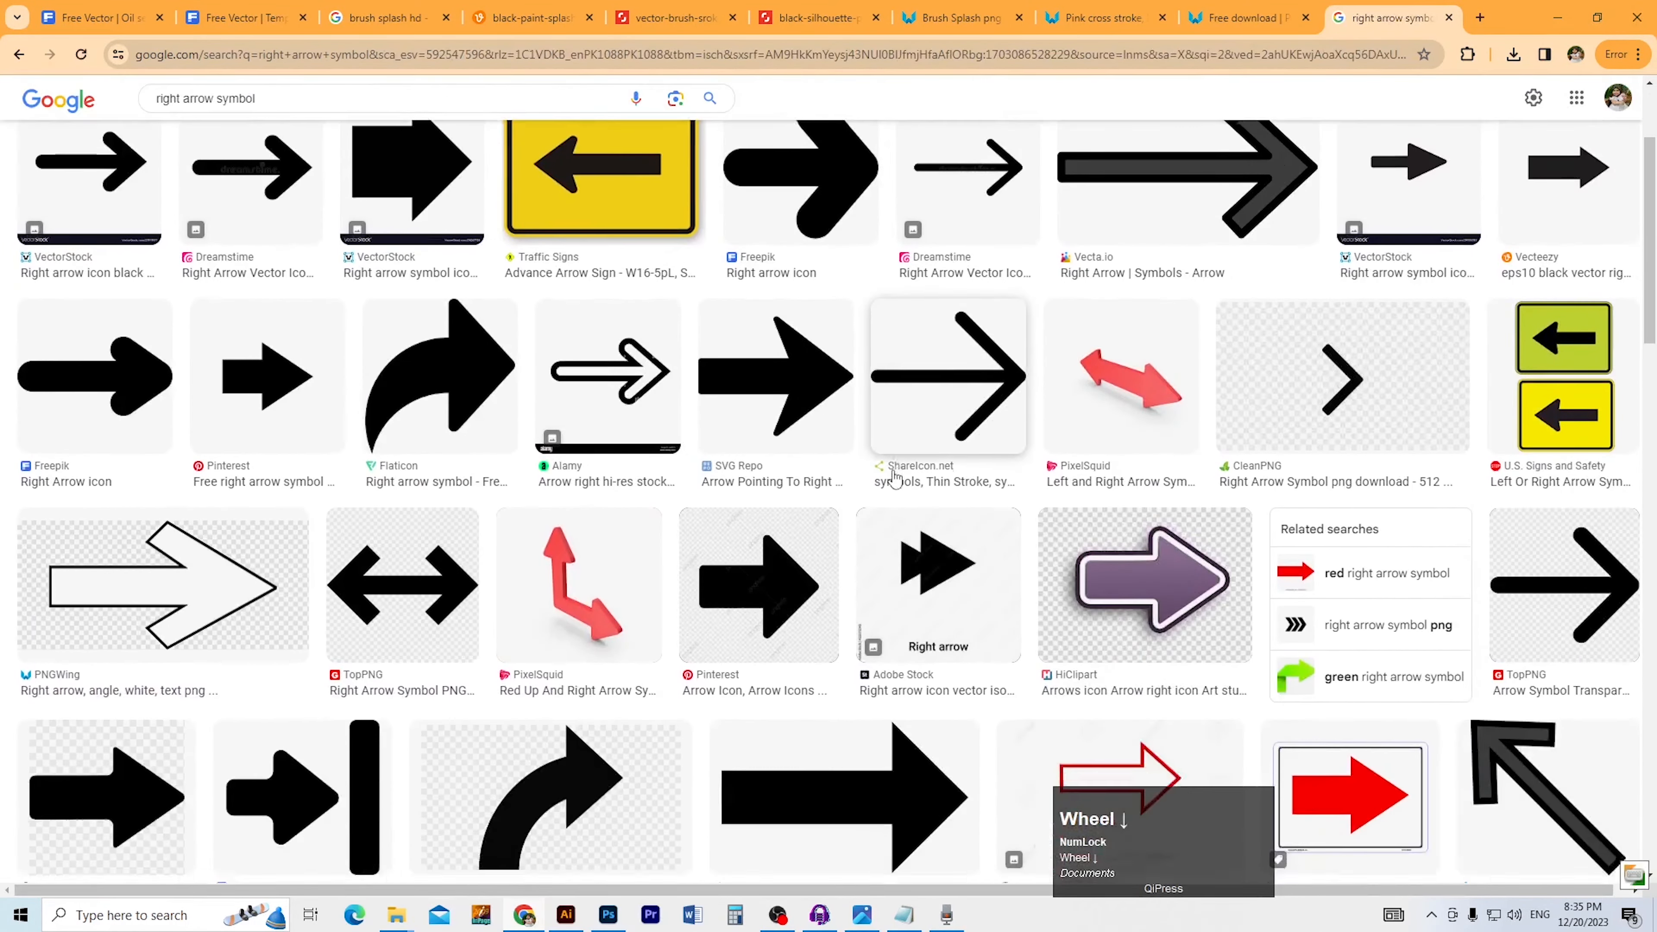
{"action": "scroll", "coordinate": [894, 479], "scroll_direction": "down", "scroll_amount": 12}
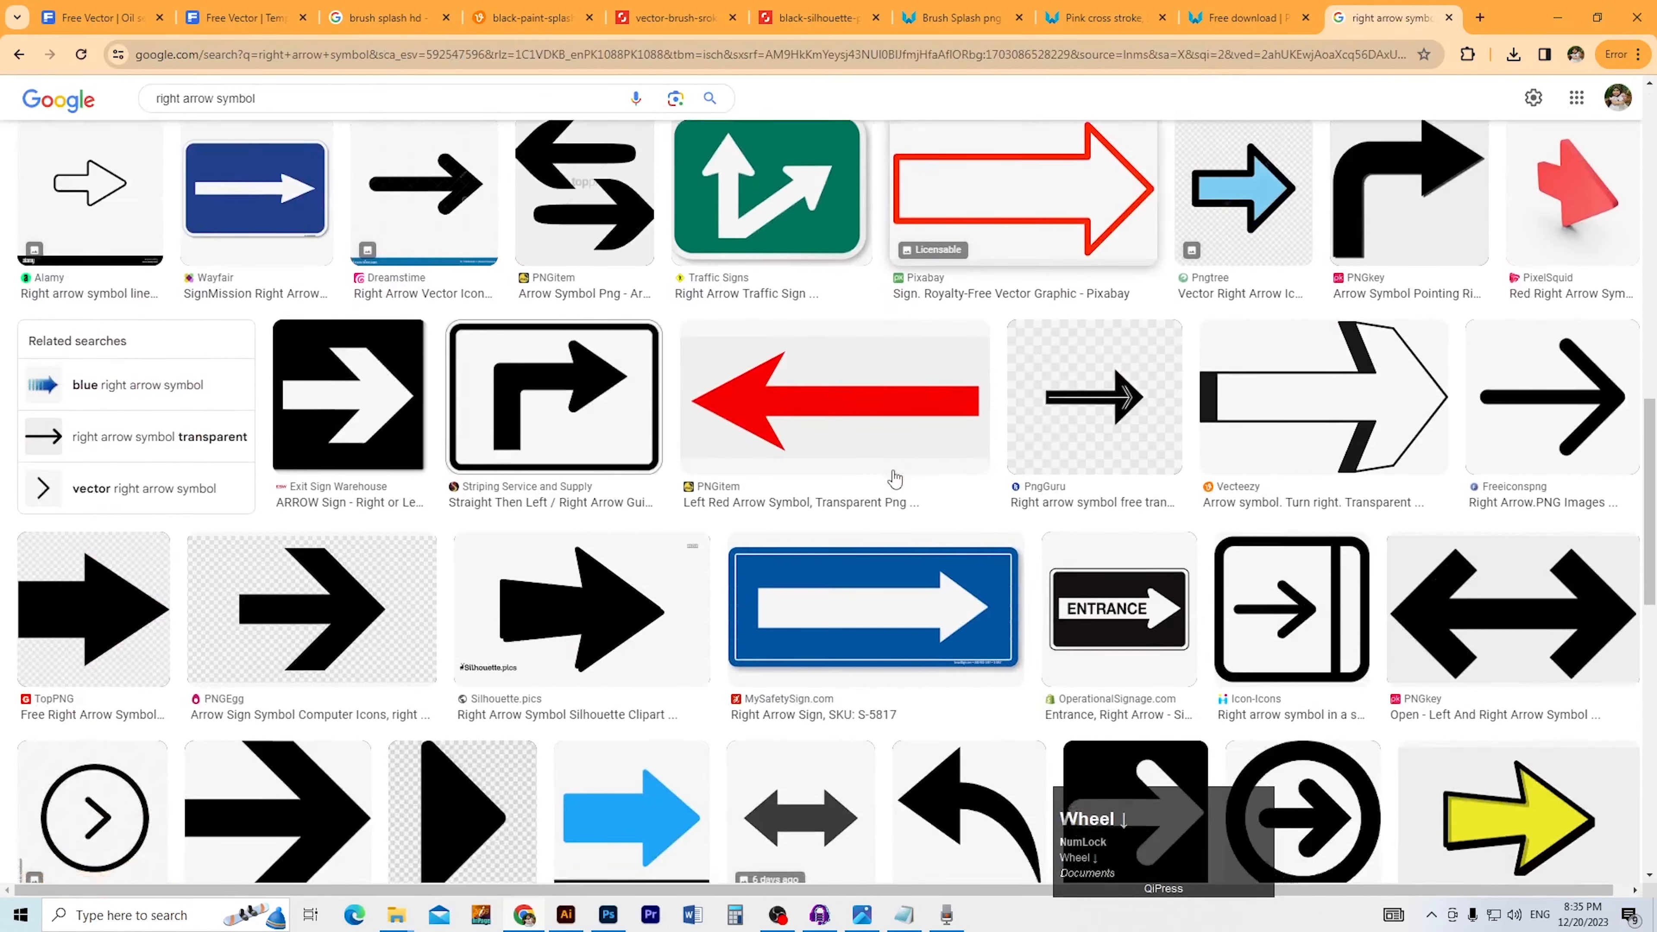
{"action": "scroll", "coordinate": [909, 490], "scroll_direction": "down", "scroll_amount": 8}
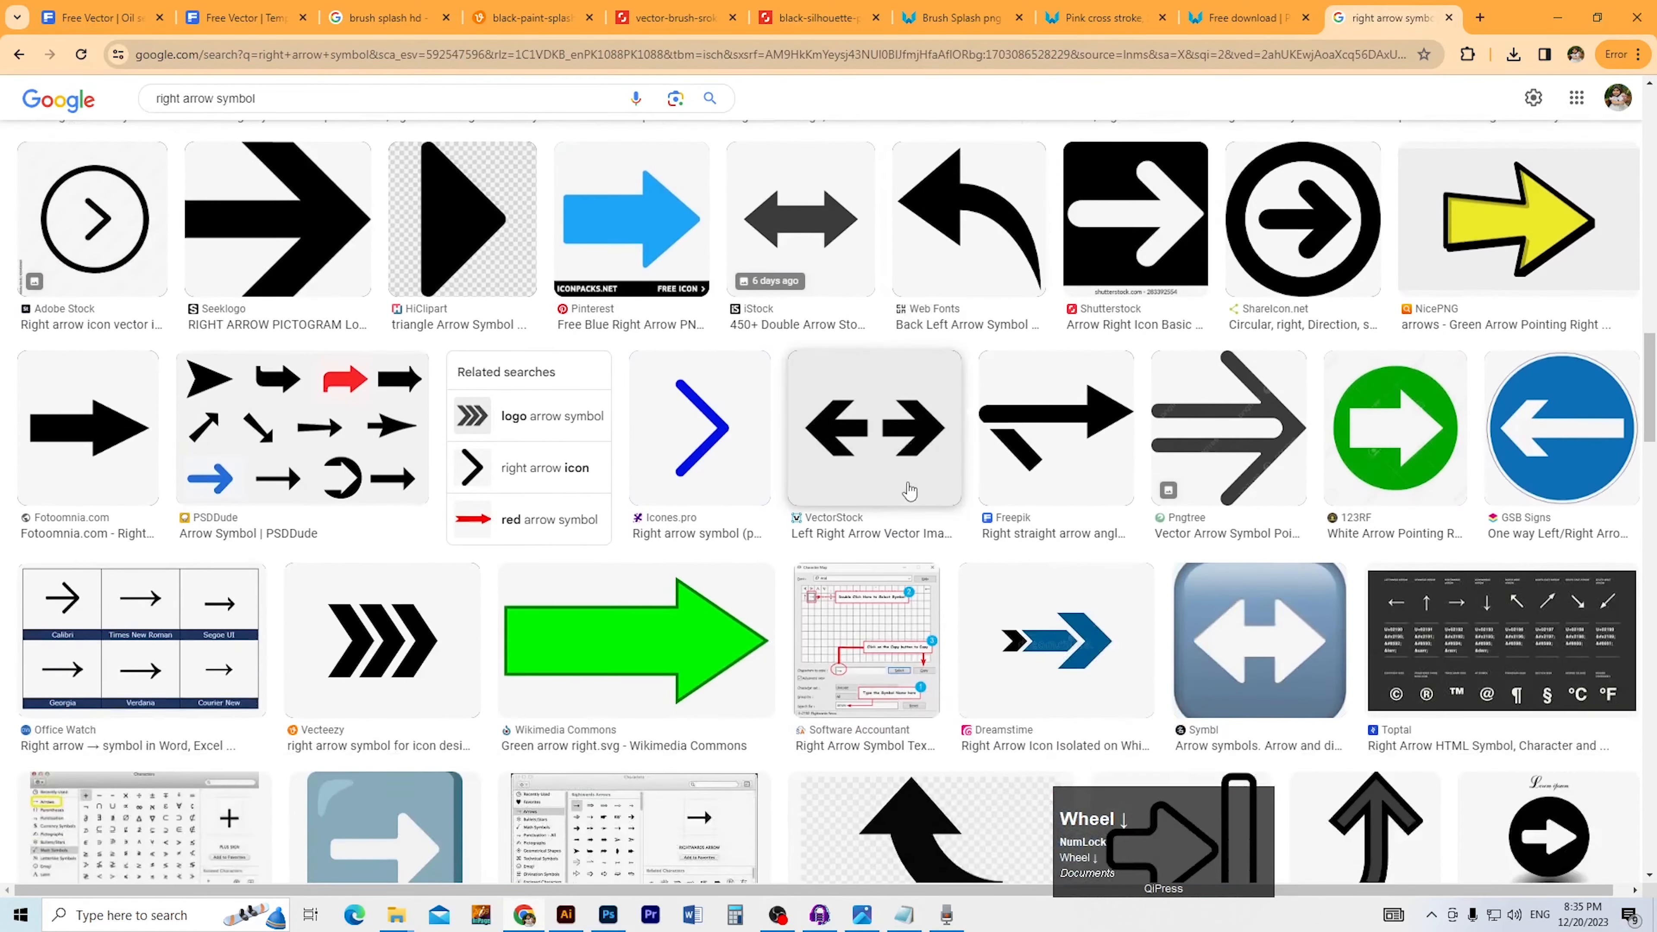
{"action": "scroll", "coordinate": [909, 489], "scroll_direction": "down", "scroll_amount": 10}
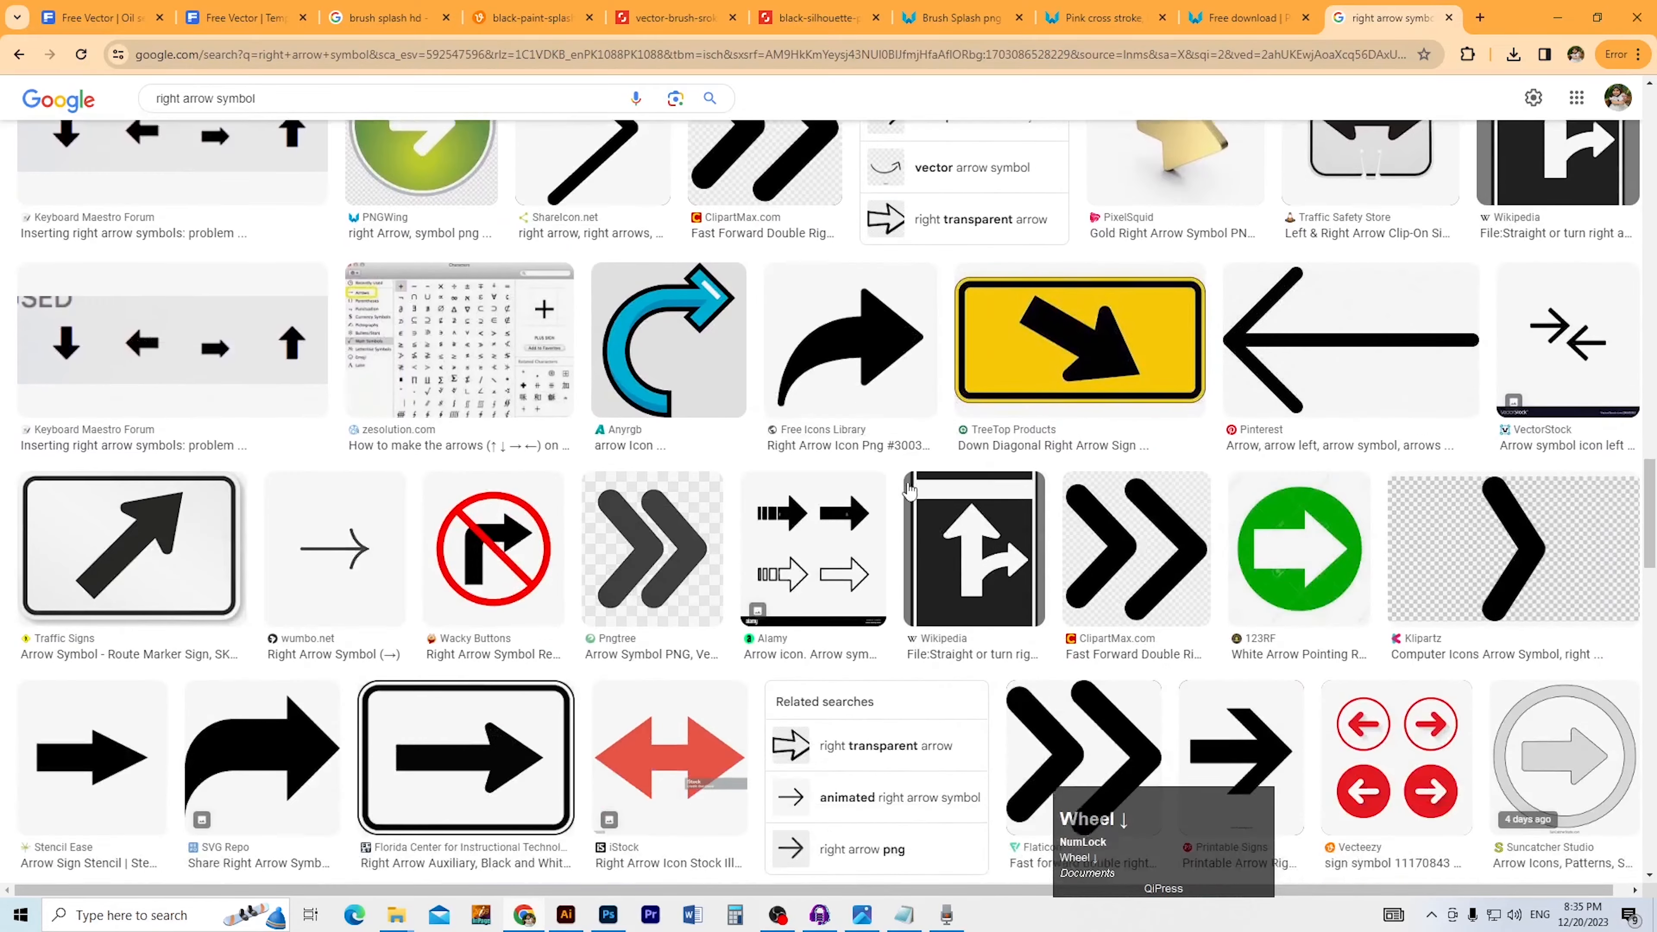
{"action": "scroll", "coordinate": [903, 475], "scroll_direction": "down", "scroll_amount": 6}
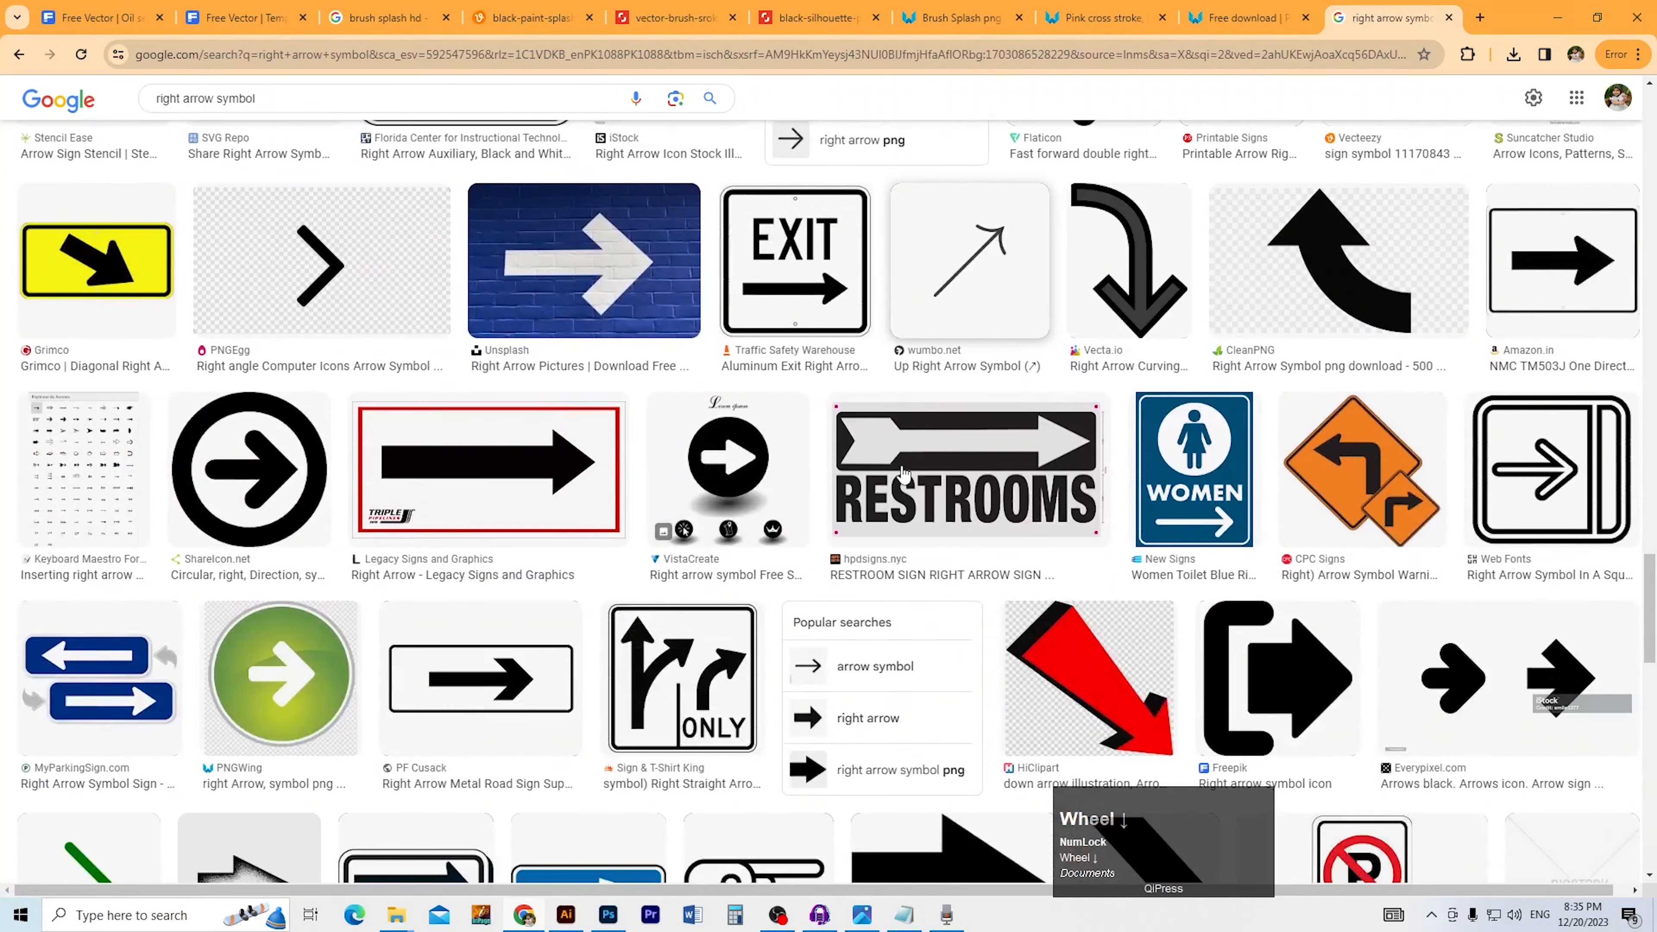
{"action": "scroll", "coordinate": [903, 475], "scroll_direction": "up", "scroll_amount": 3}
{"action": "scroll", "coordinate": [902, 475], "scroll_direction": "down", "scroll_amount": 12}
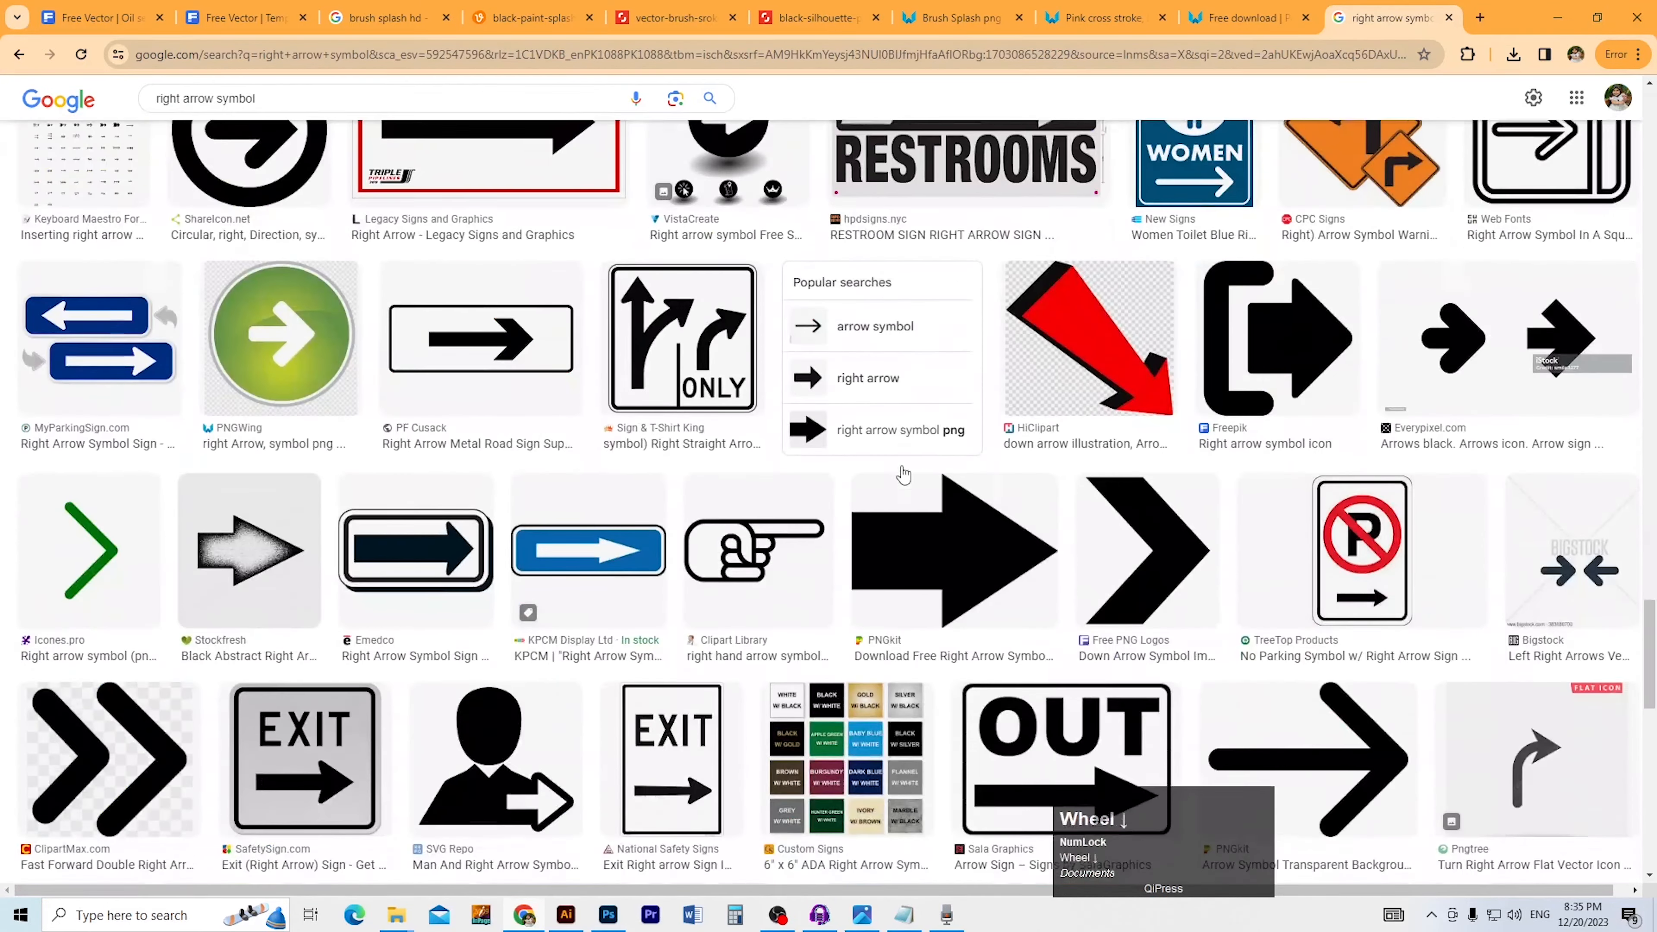
{"action": "scroll", "coordinate": [902, 475], "scroll_direction": "down", "scroll_amount": 15}
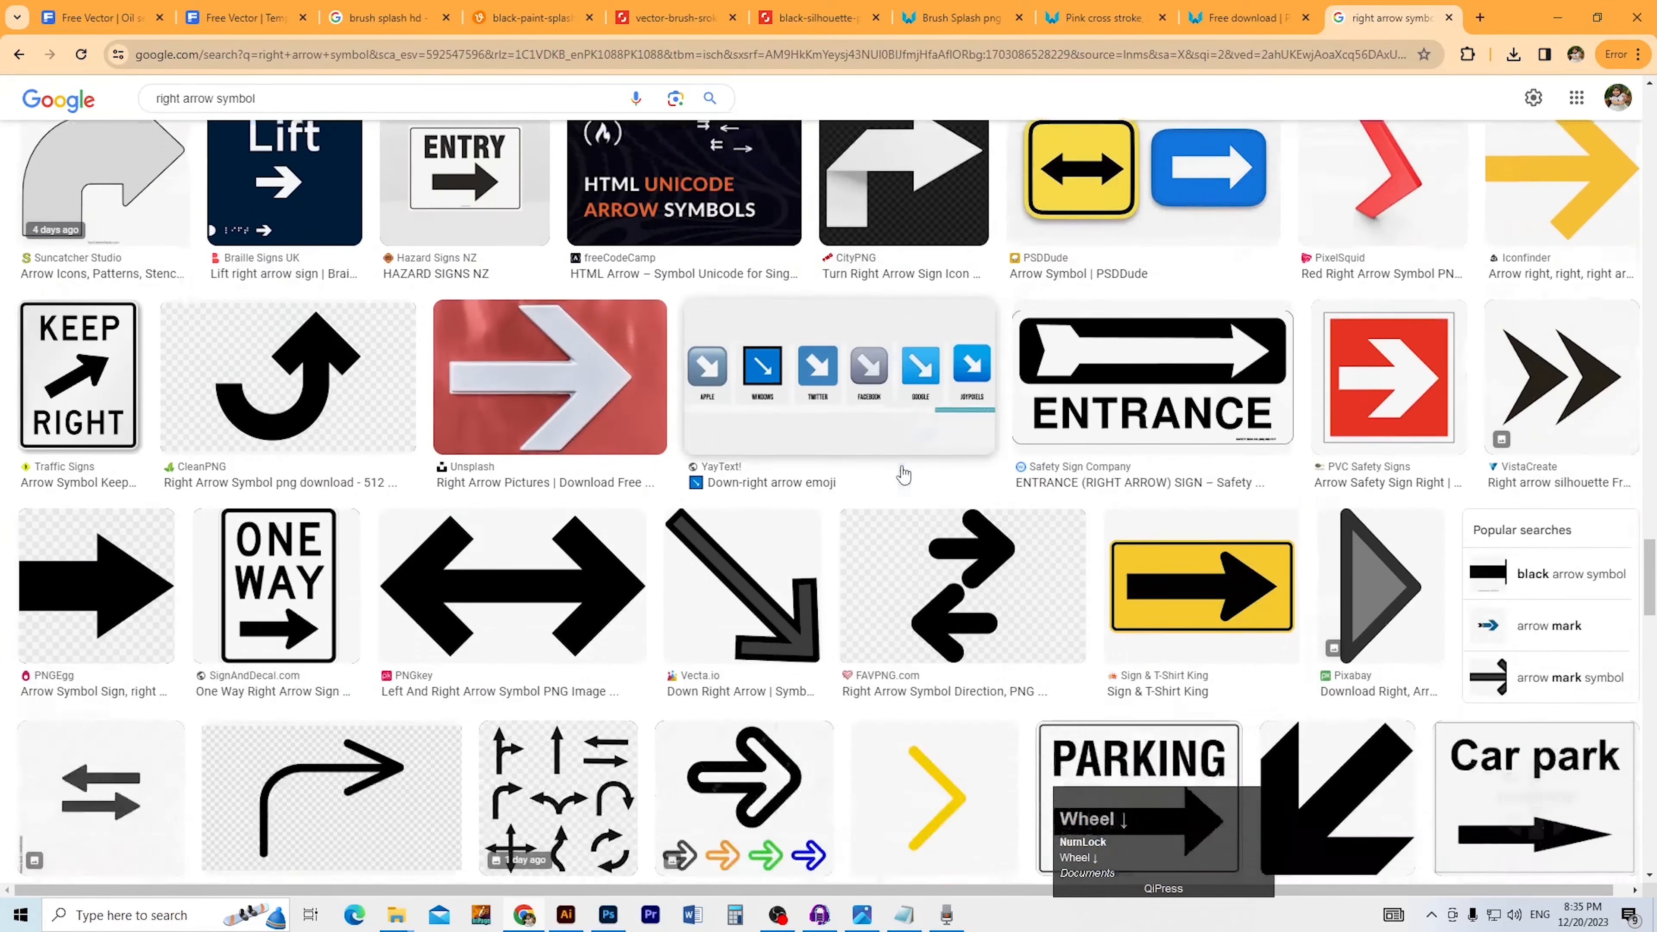
{"action": "scroll", "coordinate": [903, 474], "scroll_direction": "down", "scroll_amount": 15}
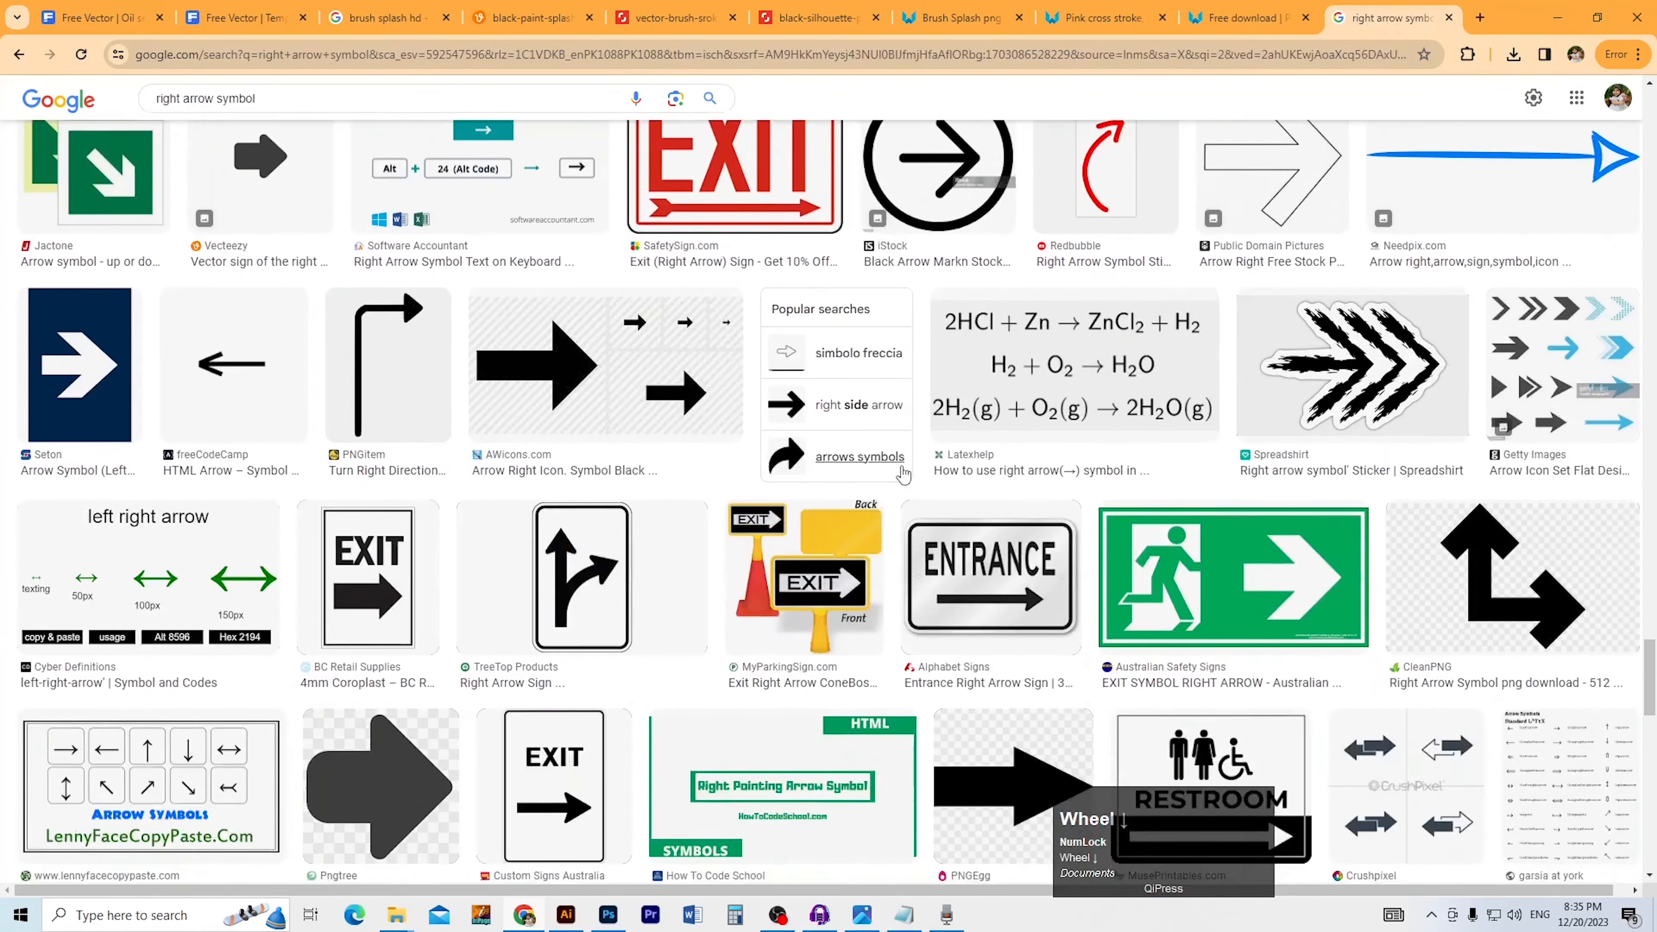
{"action": "scroll", "coordinate": [903, 474], "scroll_direction": "down", "scroll_amount": 15}
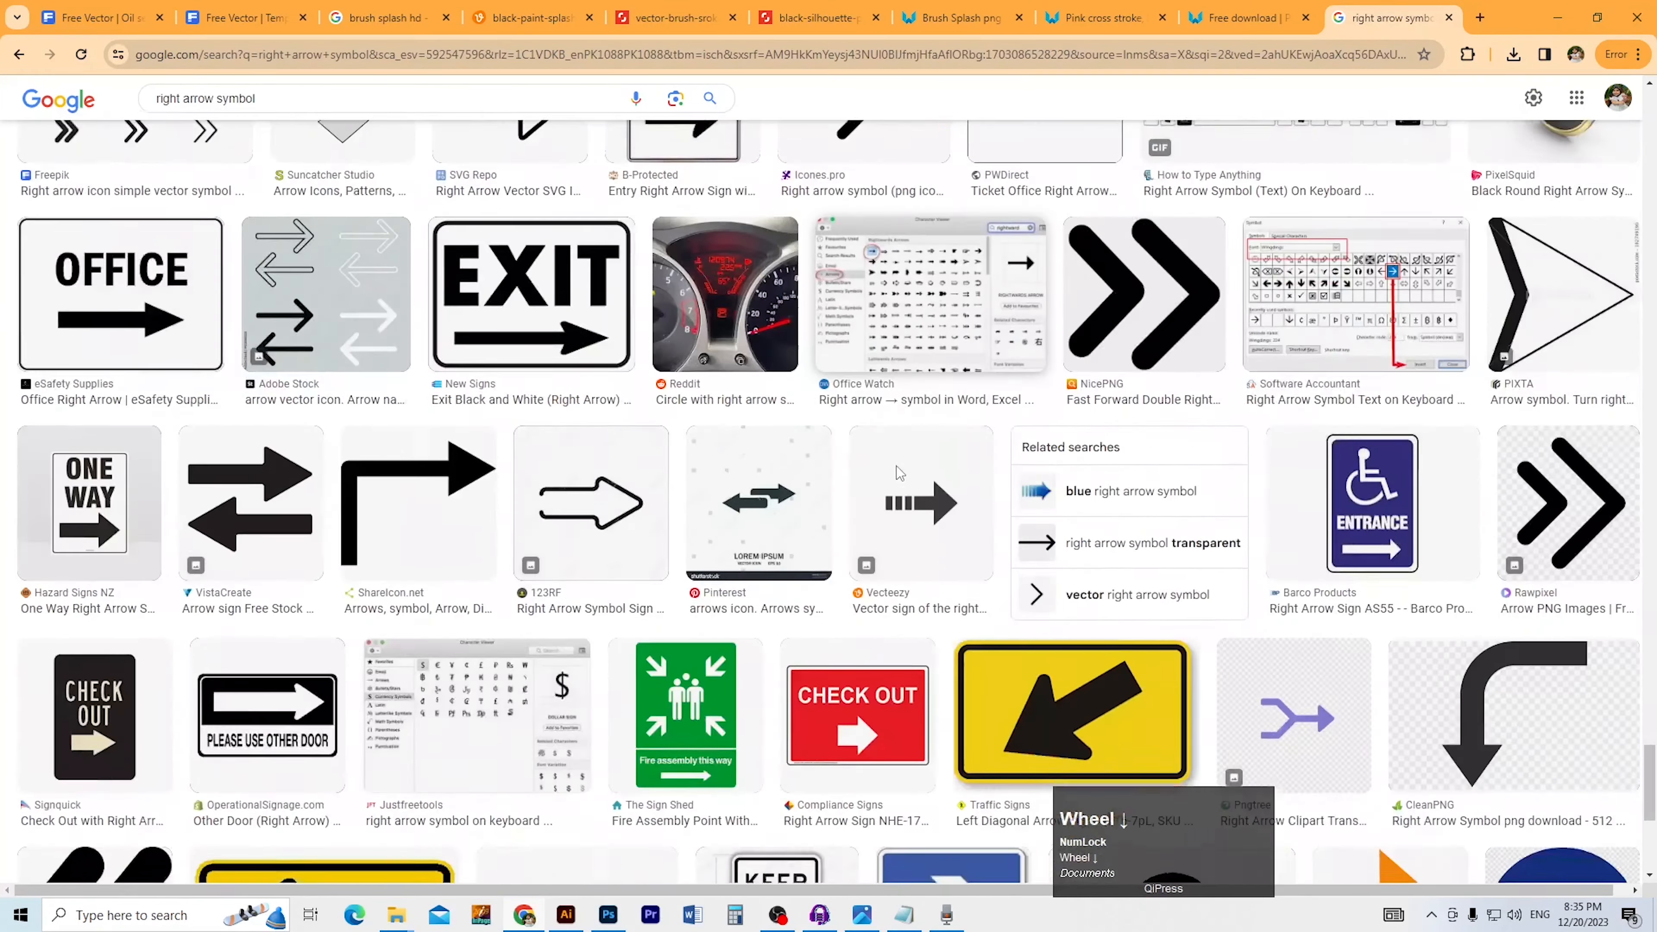
{"action": "scroll", "coordinate": [899, 475], "scroll_direction": "up", "scroll_amount": 4}
{"action": "scroll", "coordinate": [899, 475], "scroll_direction": "down", "scroll_amount": 15}
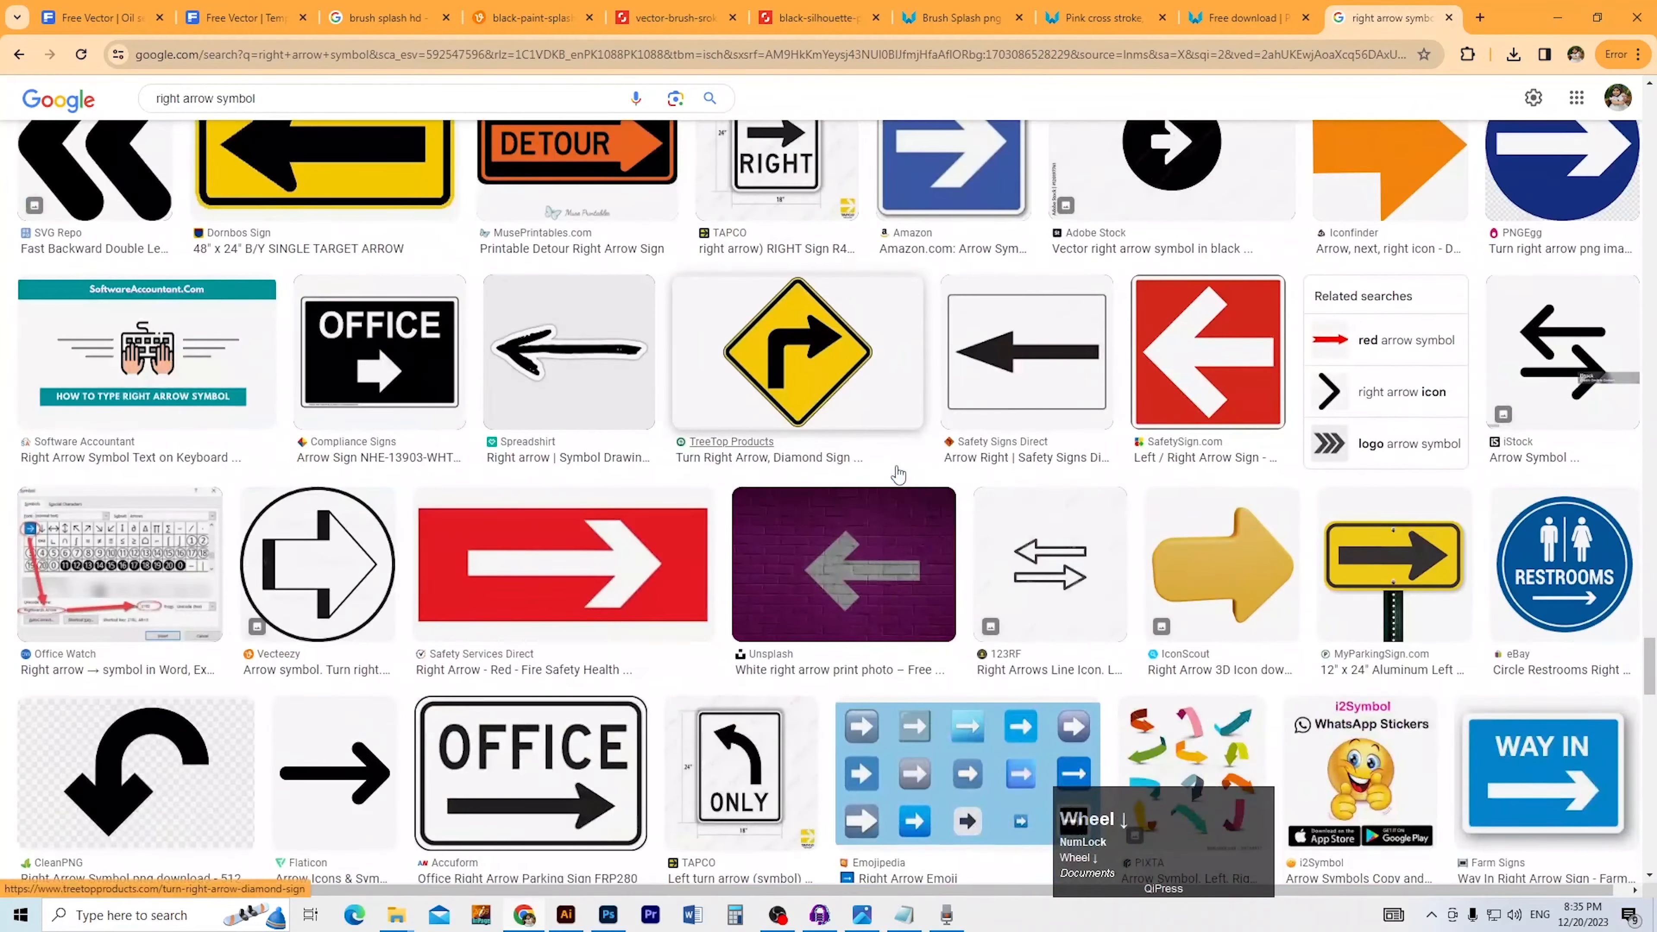
{"action": "scroll", "coordinate": [899, 474], "scroll_direction": "down", "scroll_amount": 15}
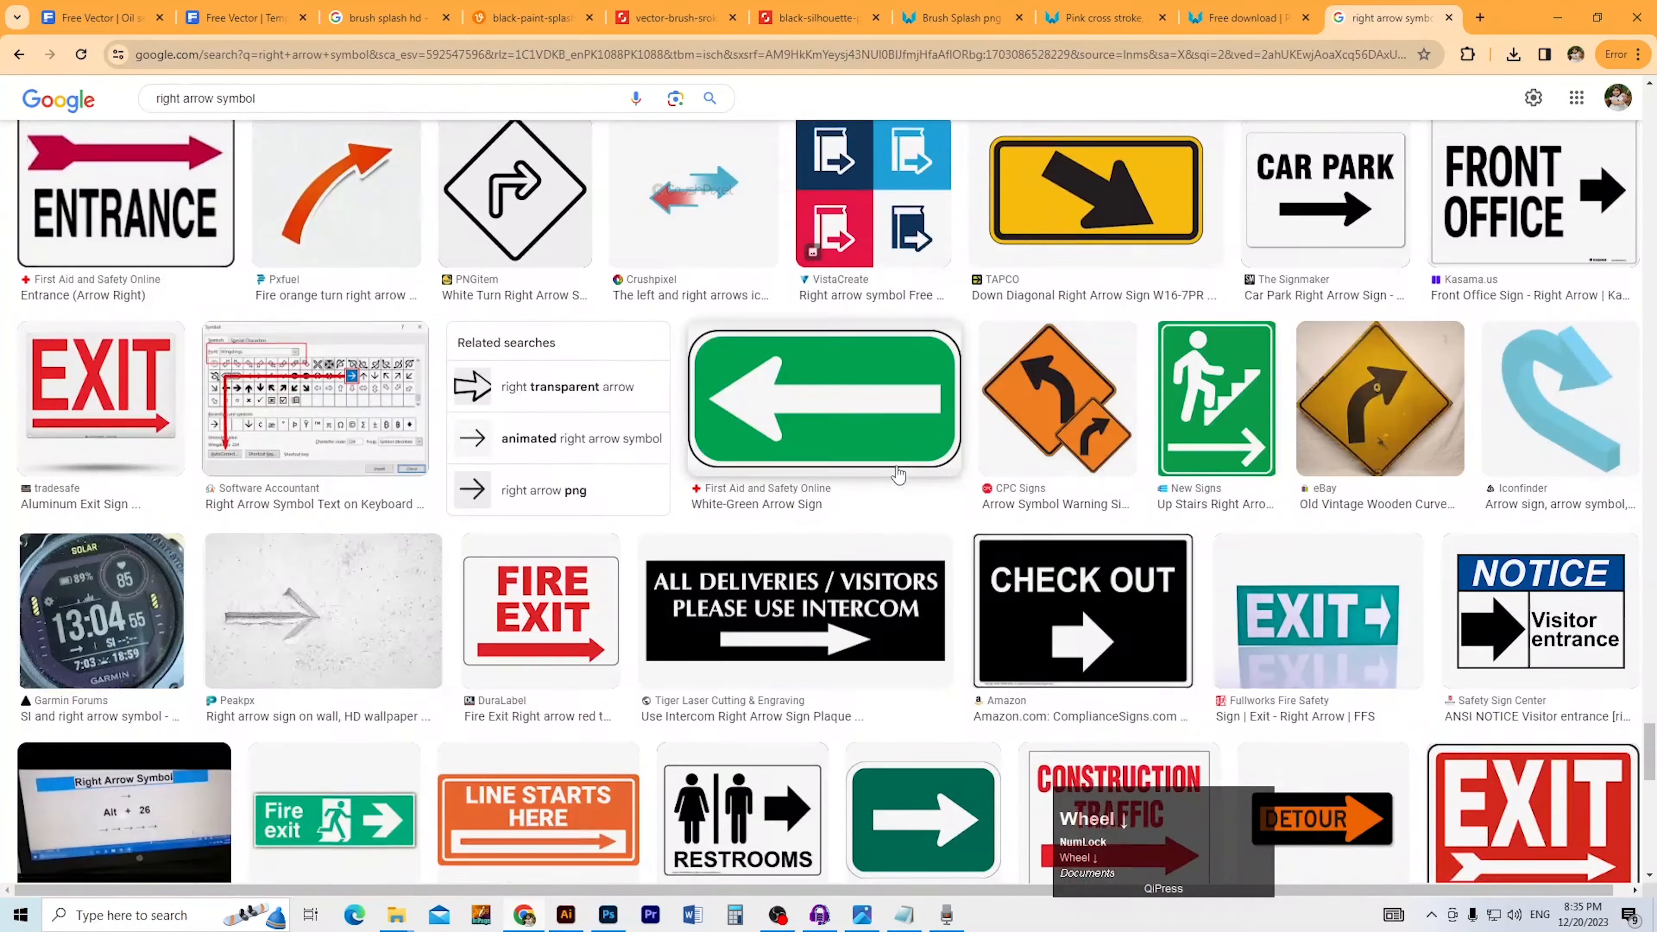
{"action": "scroll", "coordinate": [898, 472], "scroll_direction": "down", "scroll_amount": 8}
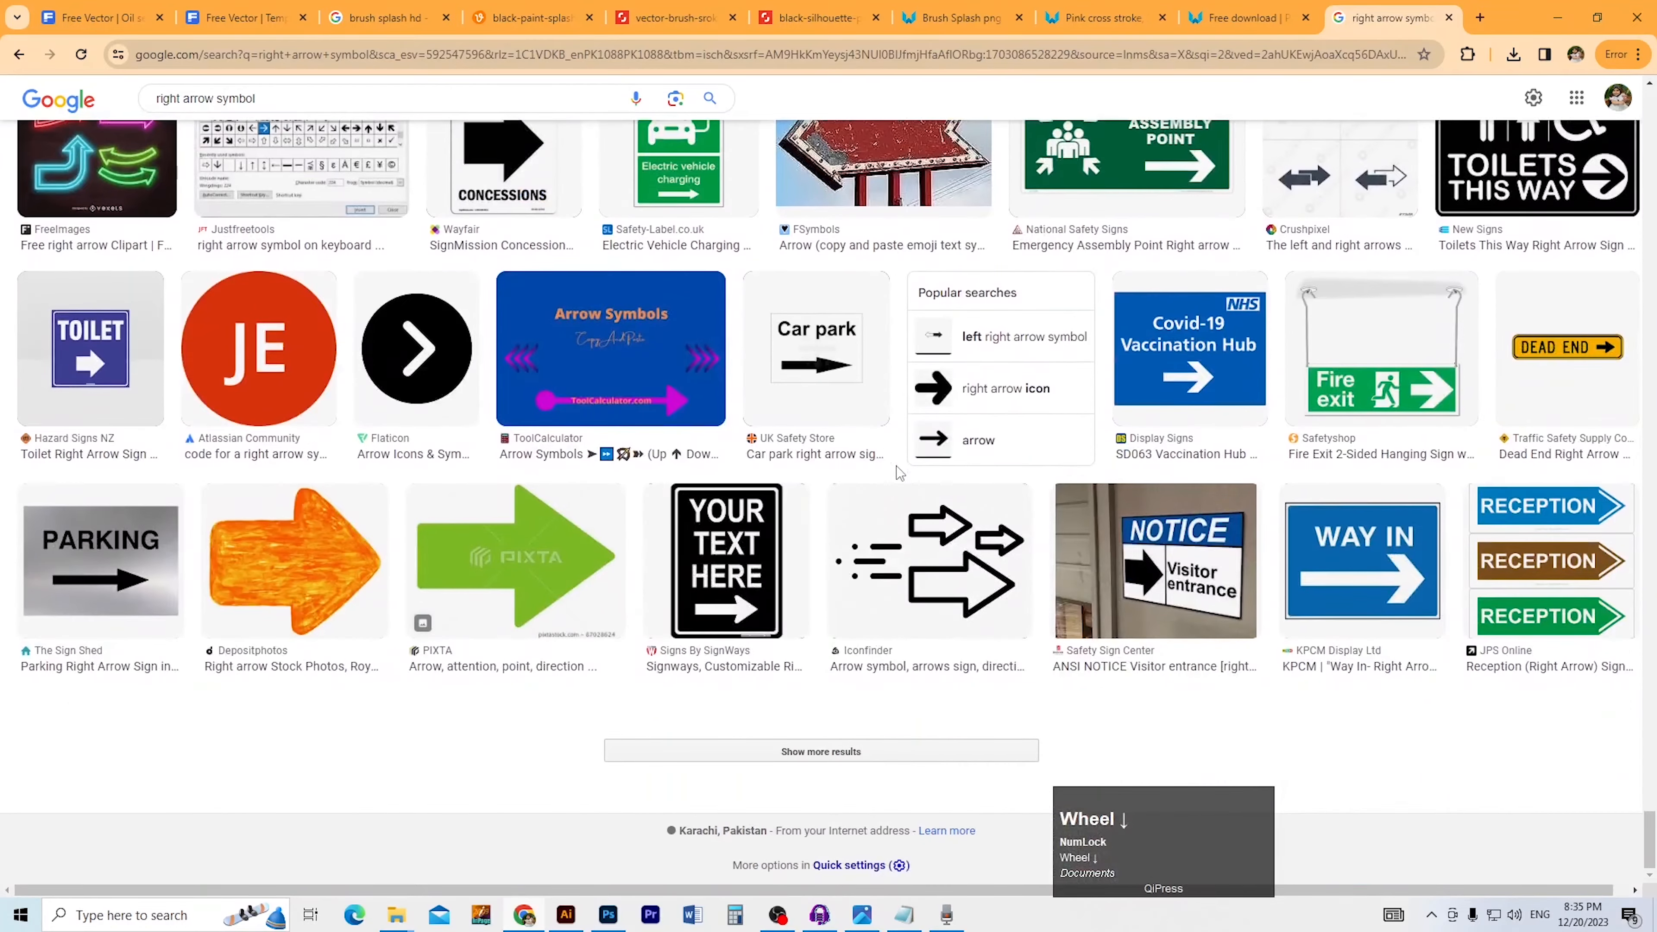
{"action": "scroll", "coordinate": [899, 472], "scroll_direction": "up", "scroll_amount": 12}
{"action": "scroll", "coordinate": [898, 470], "scroll_direction": "up", "scroll_amount": 12}
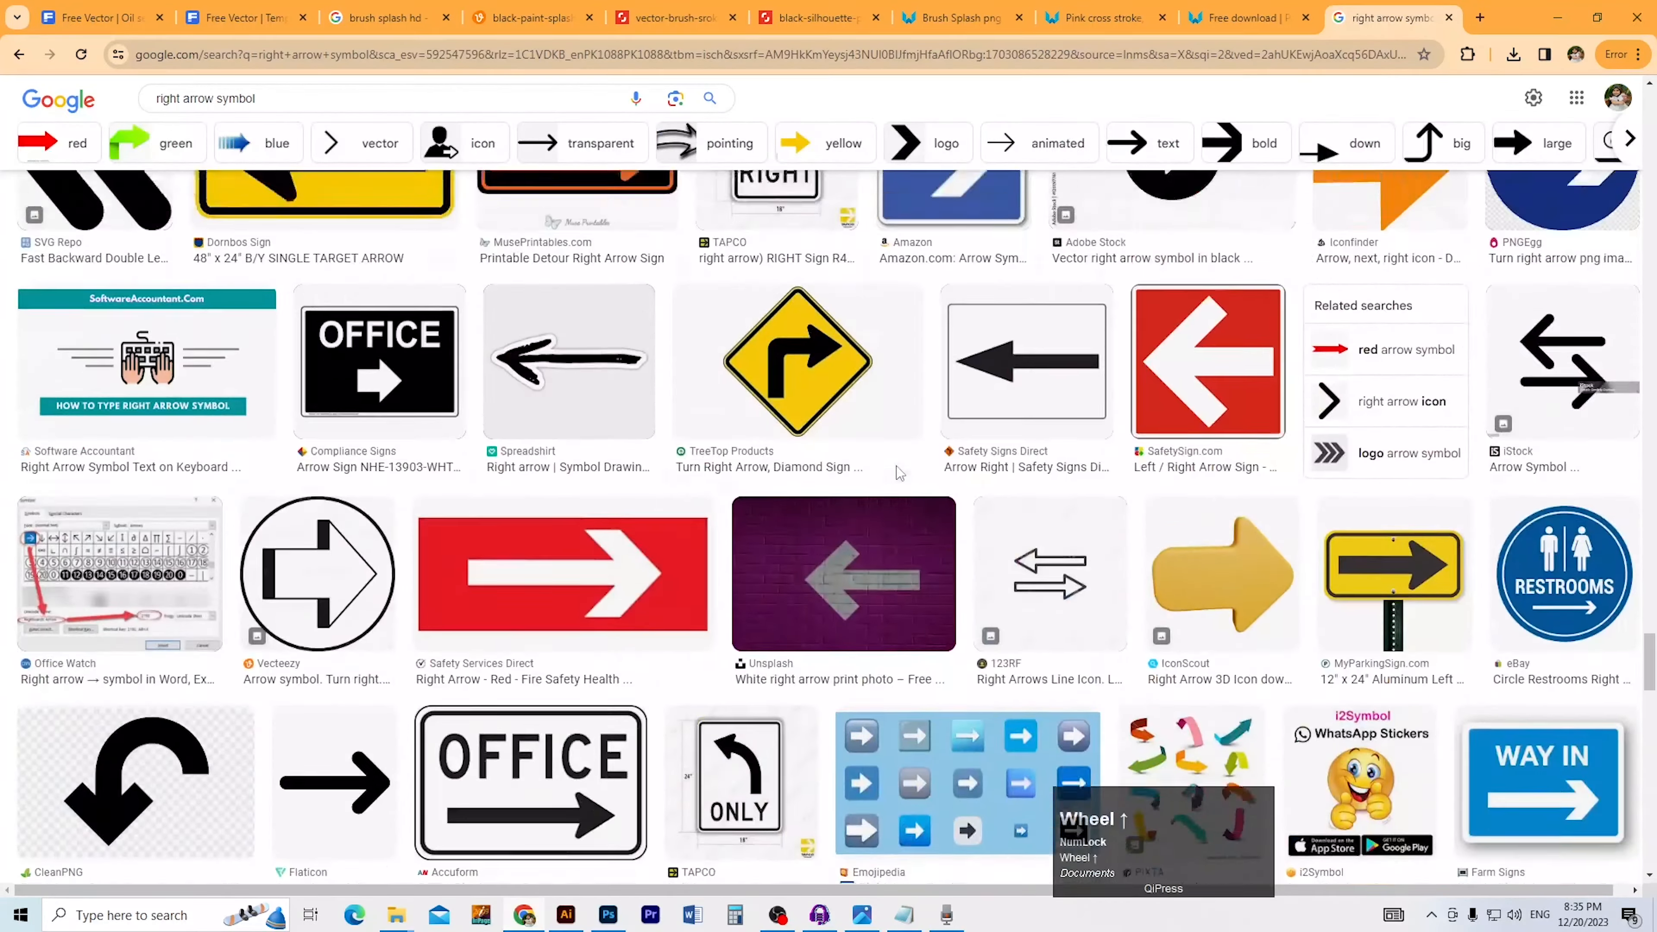
{"action": "scroll", "coordinate": [899, 471], "scroll_direction": "up", "scroll_amount": 12}
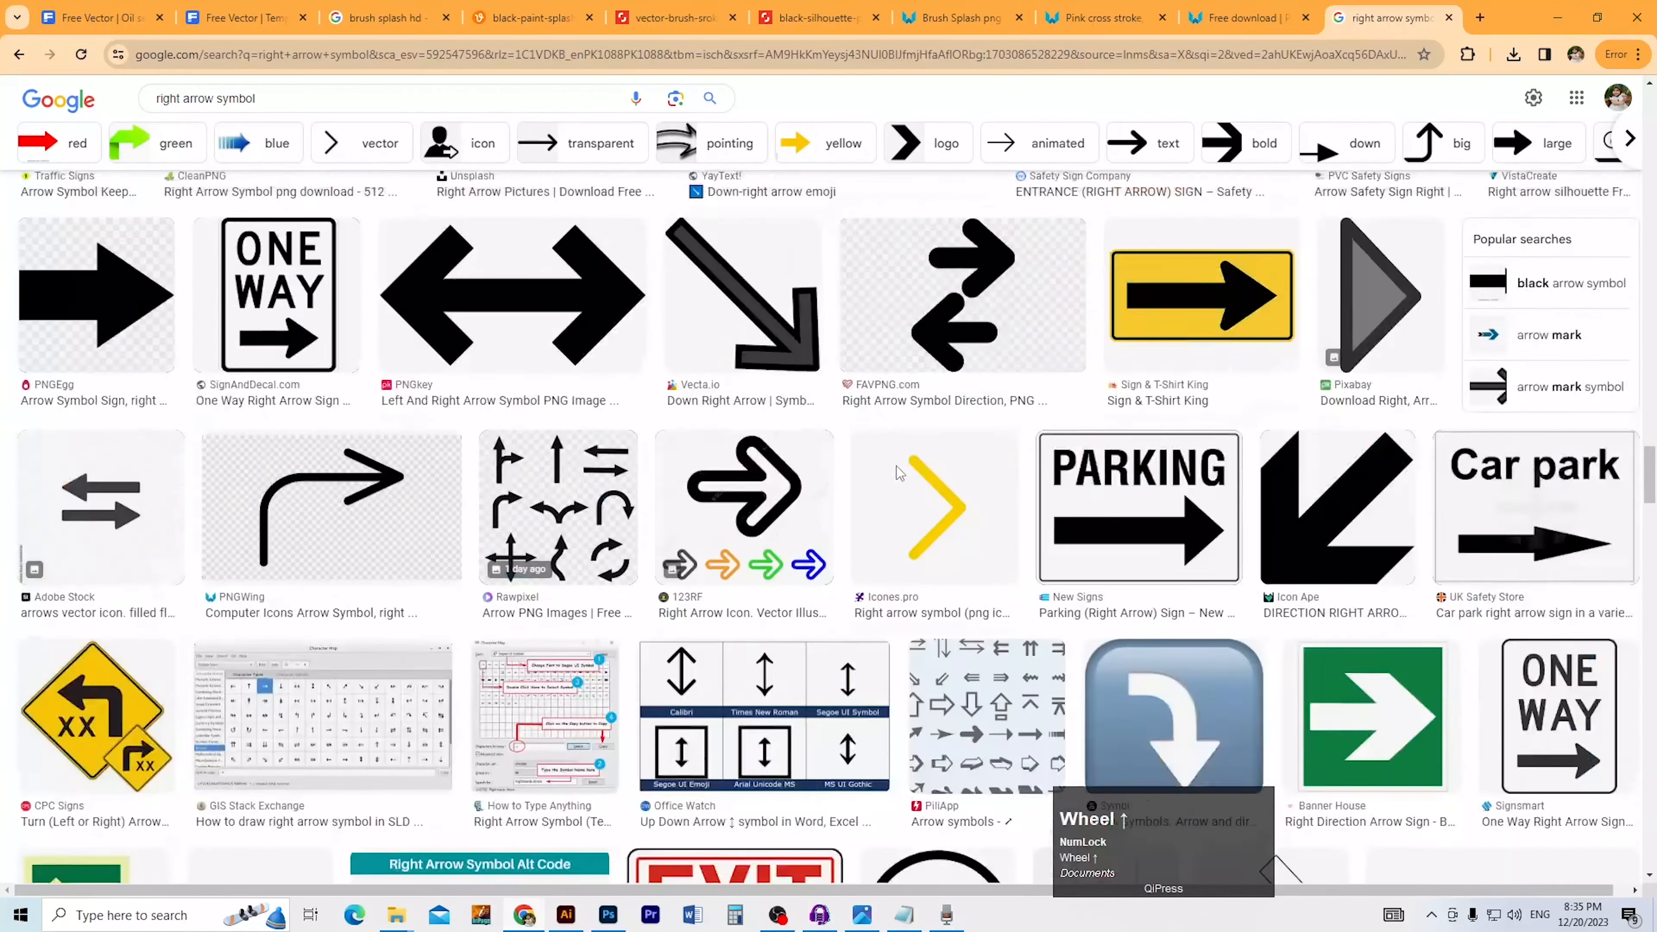
{"action": "scroll", "coordinate": [898, 472], "scroll_direction": "up", "scroll_amount": 12}
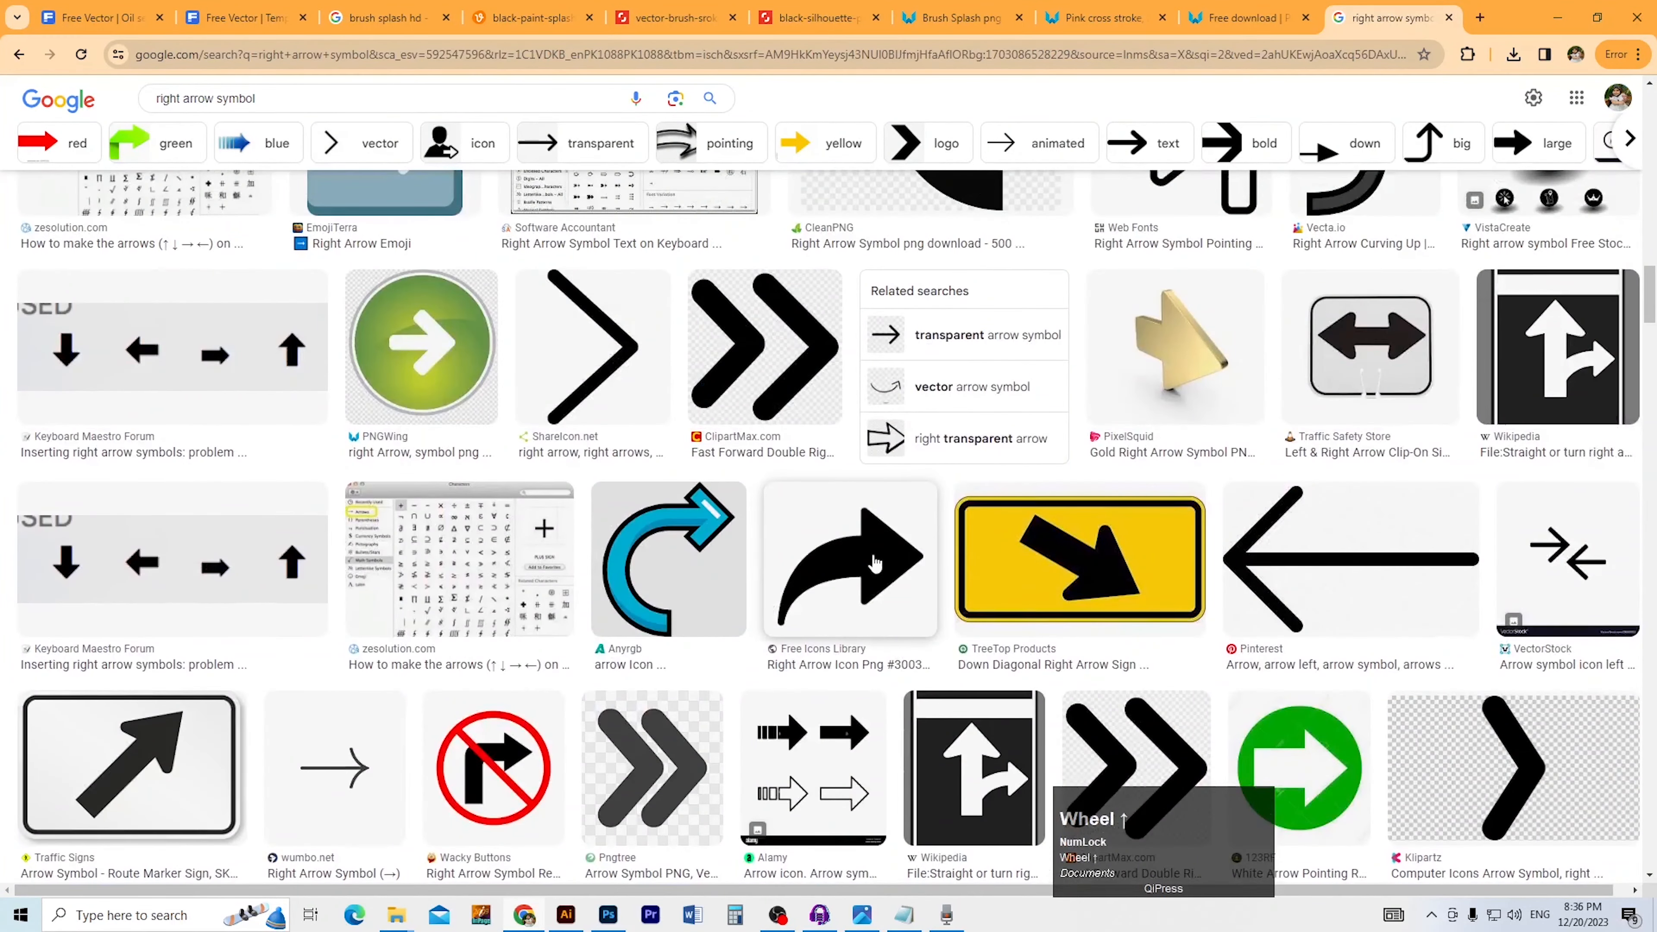
Preview the curved black right arrow and choose the thin upward-curving Adobe Stock arrow from its related images
{"action": "left_click", "coordinate": [874, 563]}
{"action": "scroll", "coordinate": [1130, 515], "scroll_direction": "down", "scroll_amount": 1}
{"action": "scroll", "coordinate": [1138, 512], "scroll_direction": "down", "scroll_amount": 10}
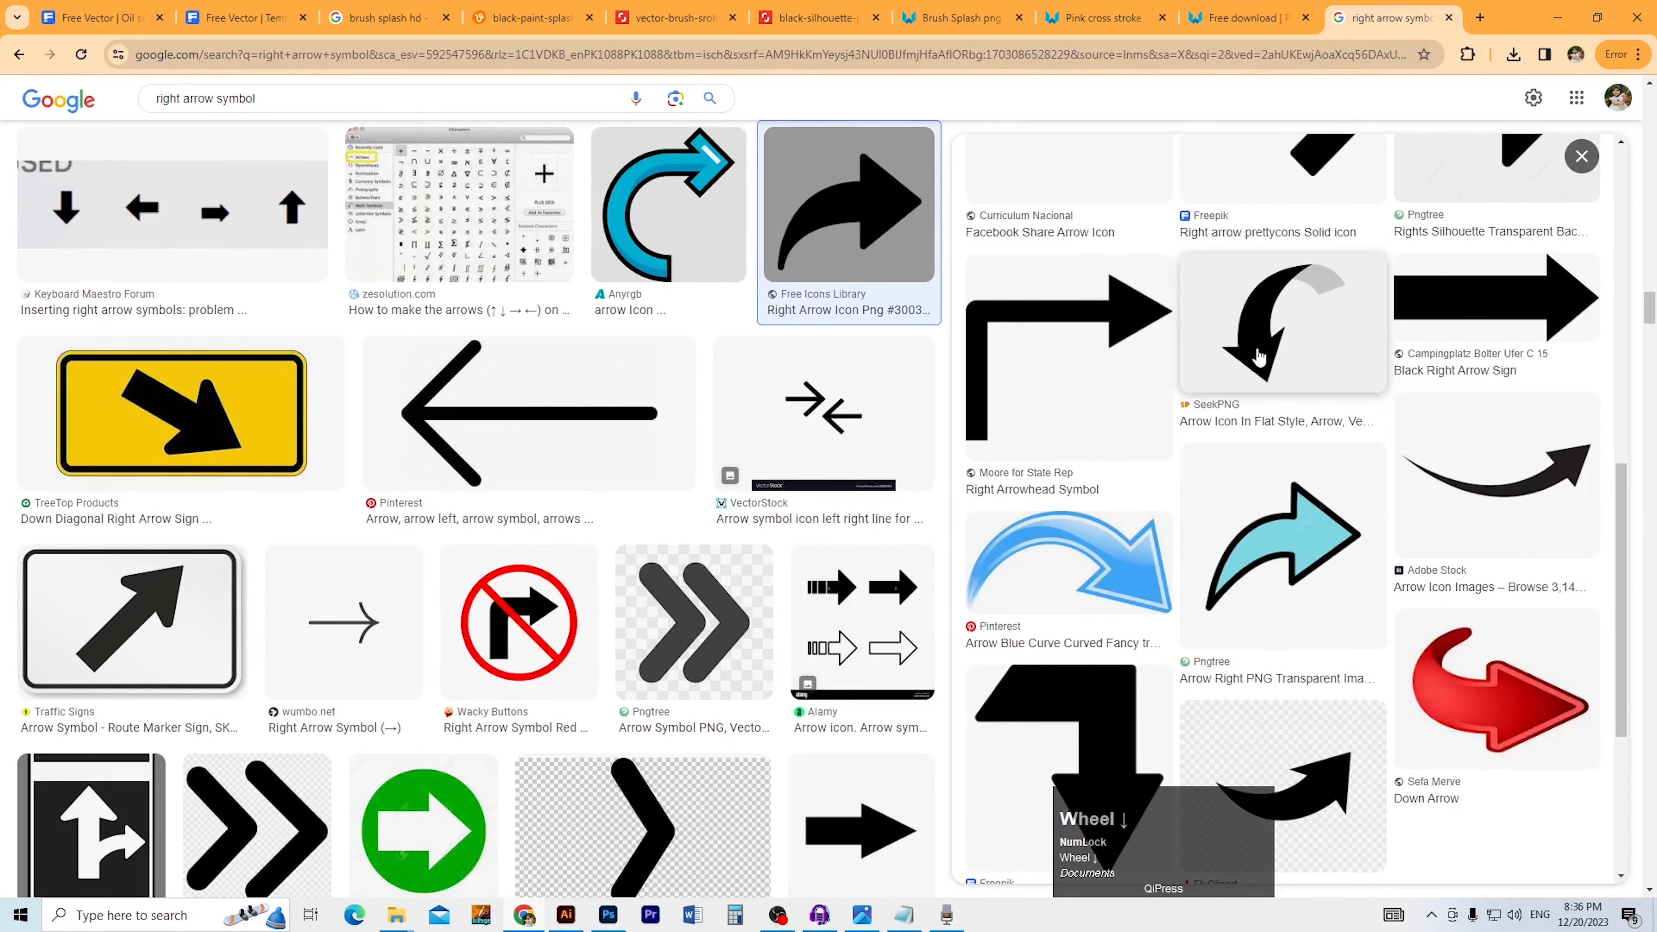
{"action": "left_click", "coordinate": [1489, 491]}
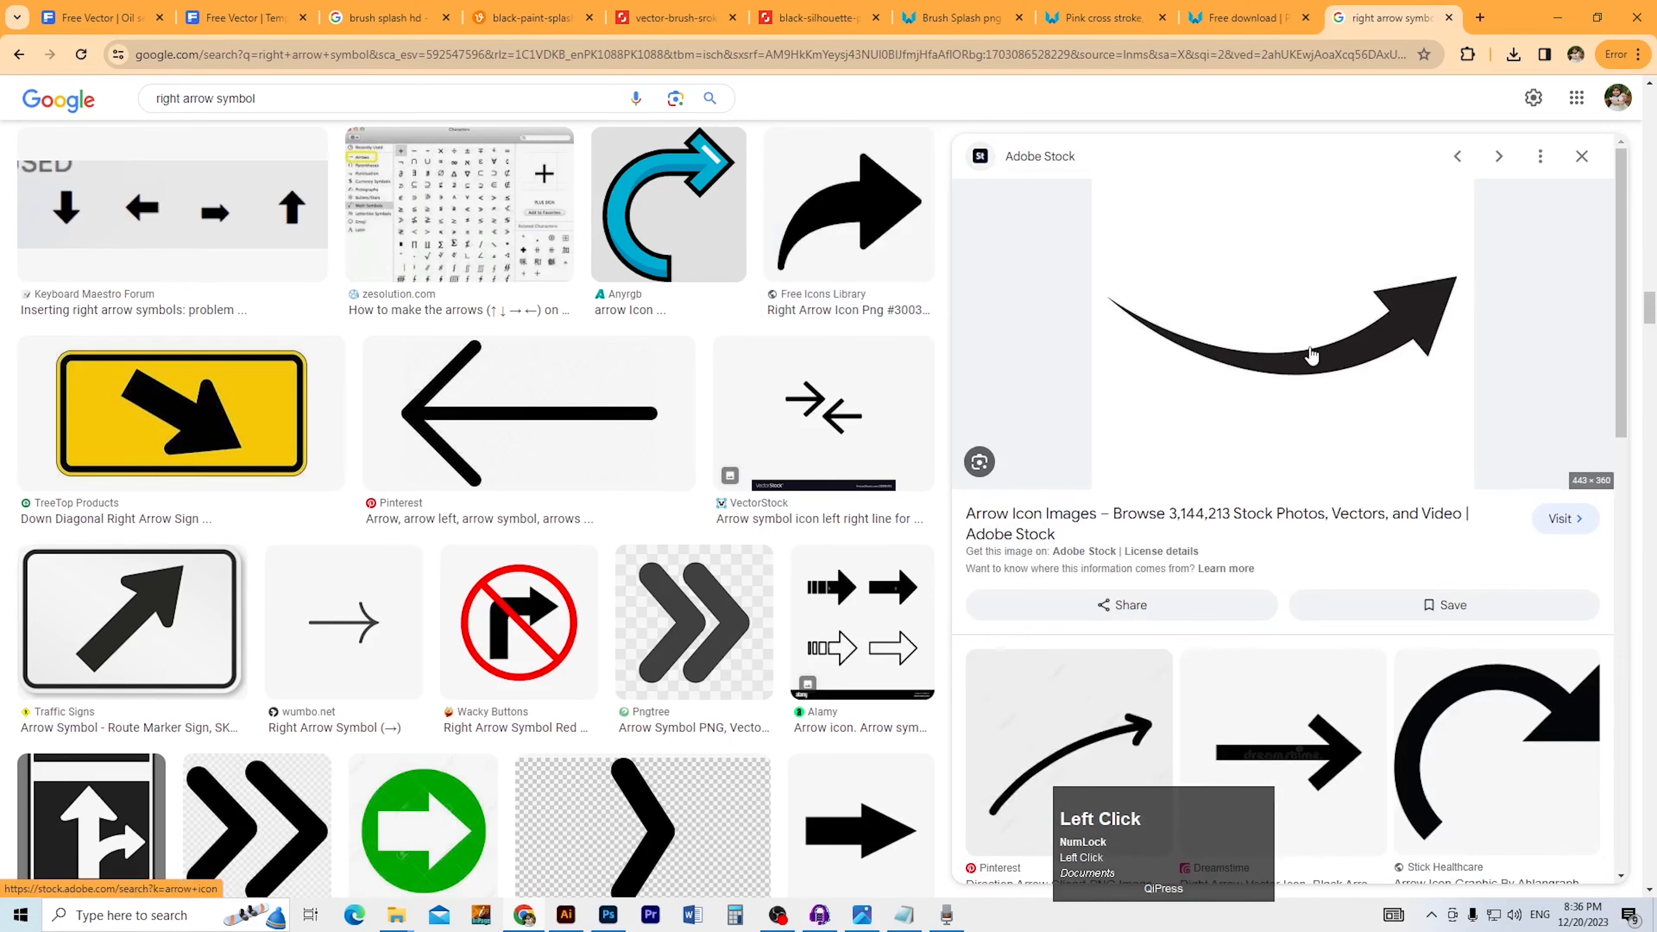
Open the curved arrow image in its own tab and copy the image
{"action": "right_click", "coordinate": [1311, 355]}
{"action": "left_click", "coordinate": [1405, 583]}
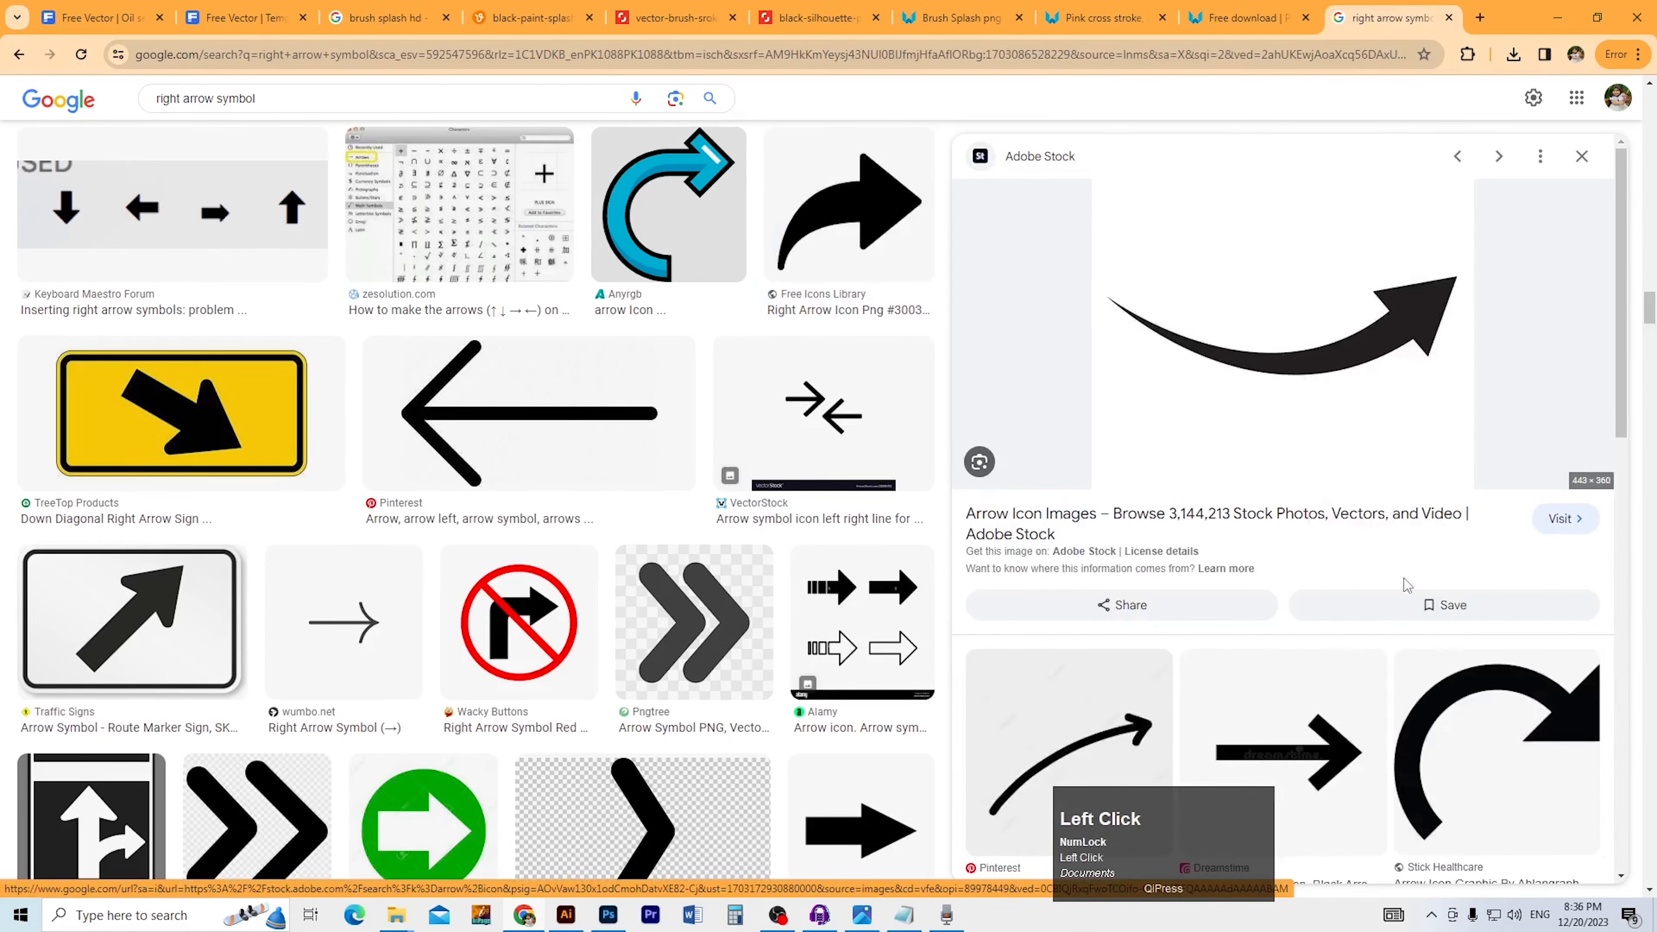
{"action": "left_click", "coordinate": [1396, 17]}
{"action": "right_click", "coordinate": [841, 447]}
{"action": "left_click", "coordinate": [897, 504]}
Switch to Photoshop and paste the copied arrow into the Food Mobile Mockup document
{"action": "key", "text": "alt+Tab"}
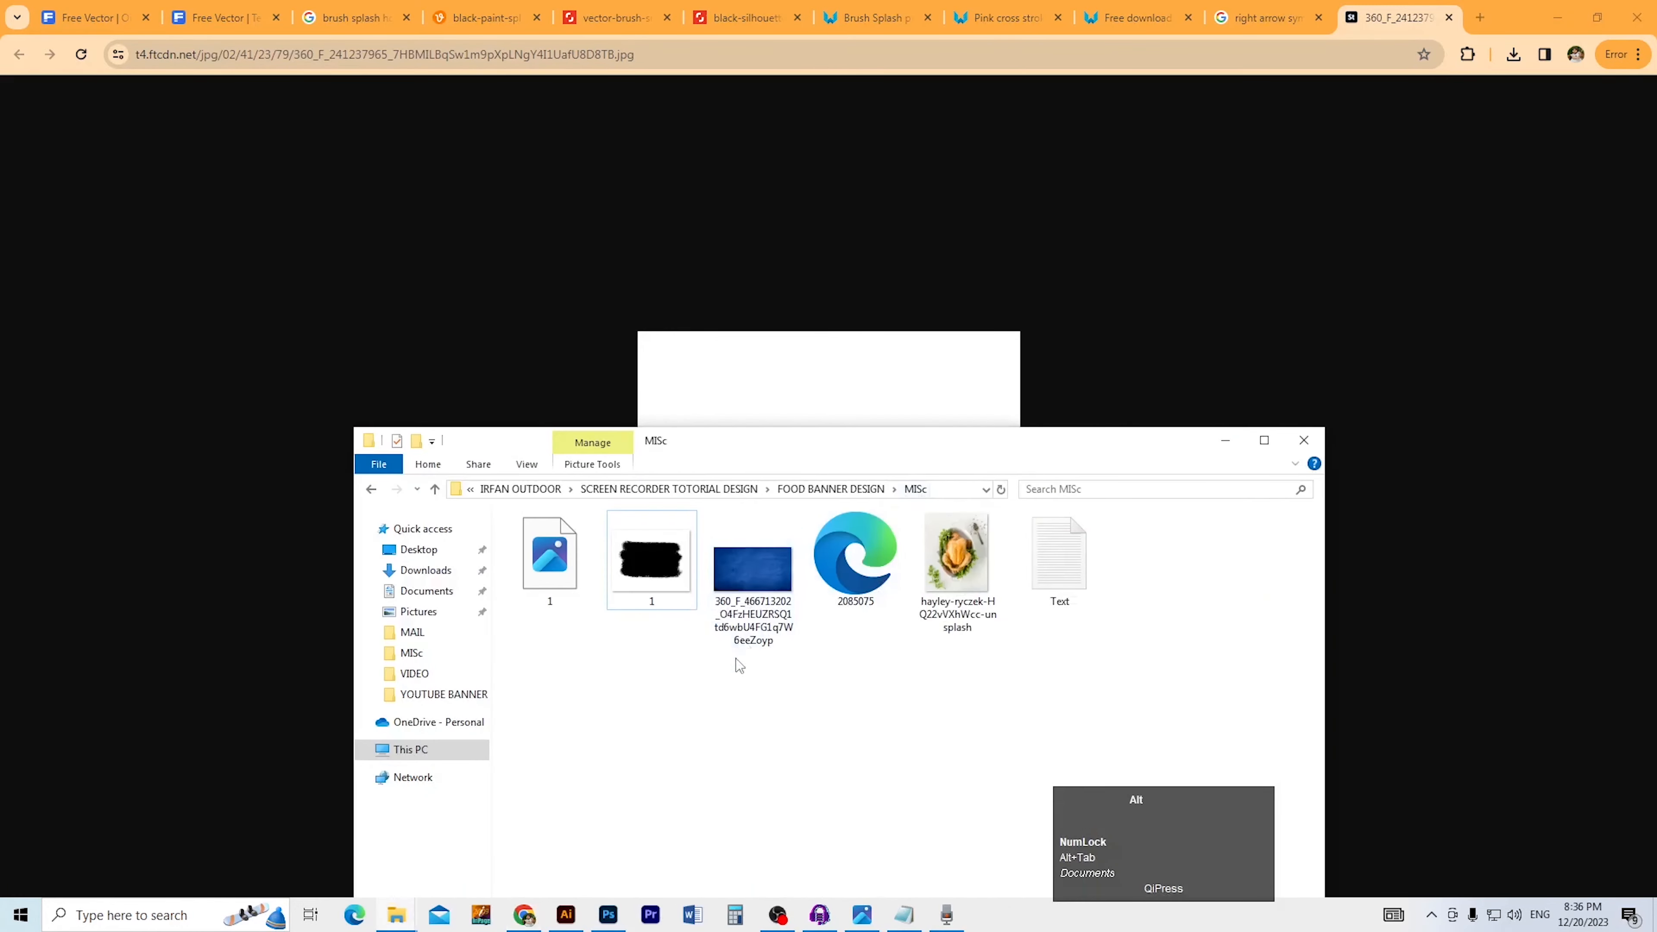
{"action": "key", "text": "alt+Tab"}
{"action": "key", "text": "alt+Tab"}
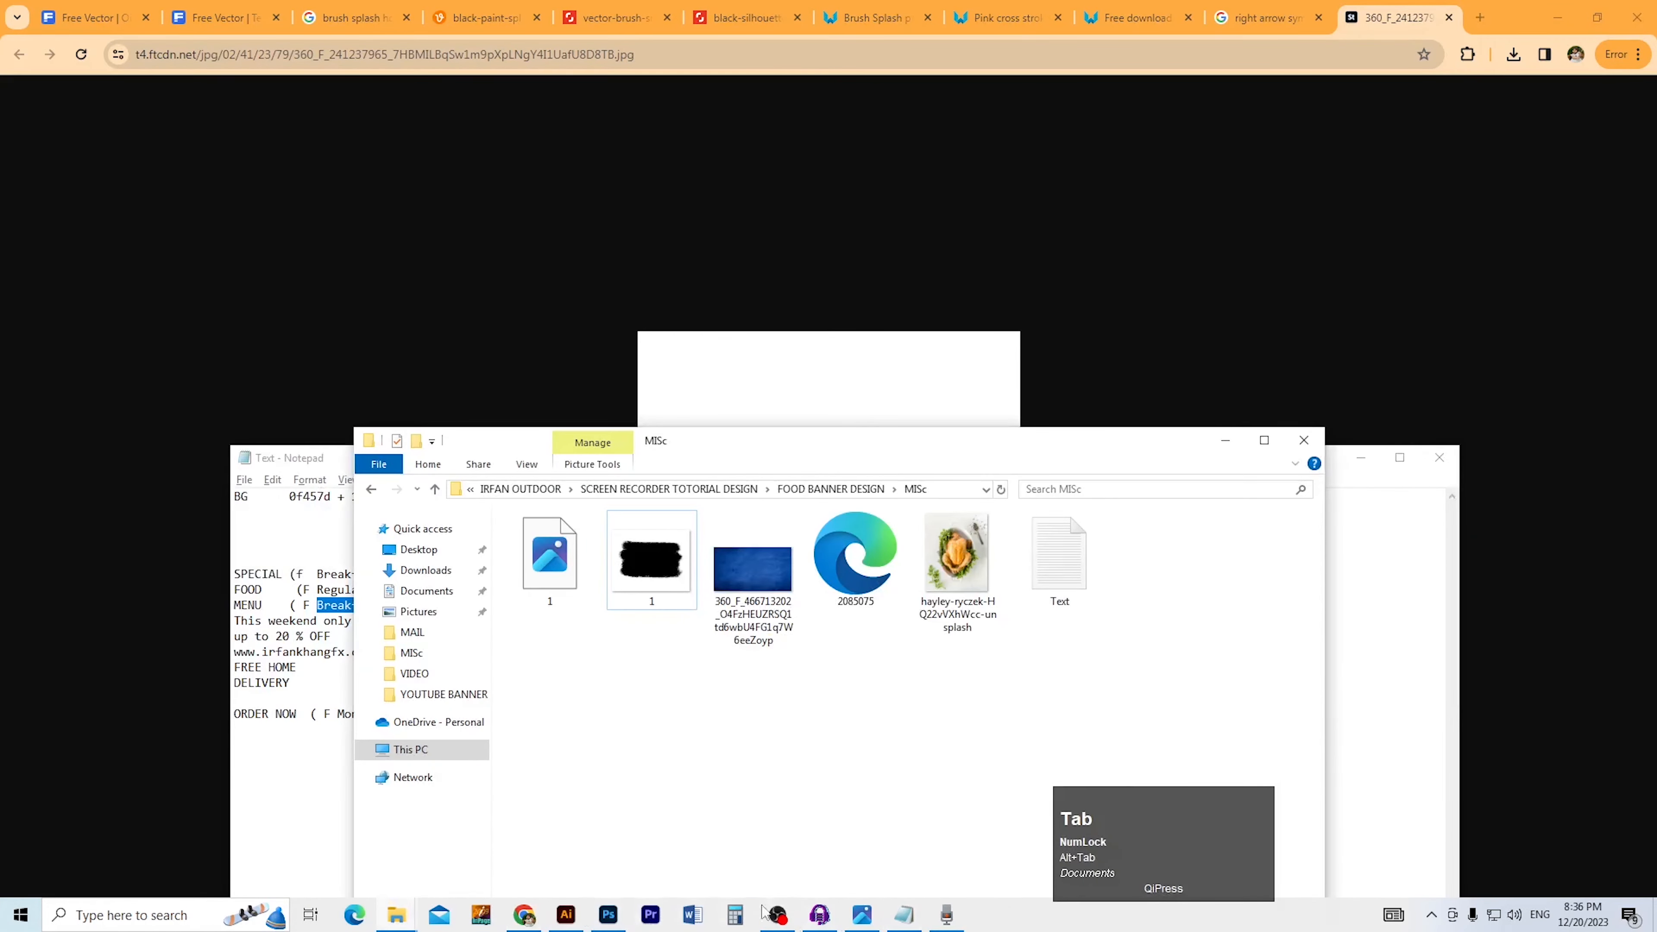
{"action": "left_click", "coordinate": [608, 915]}
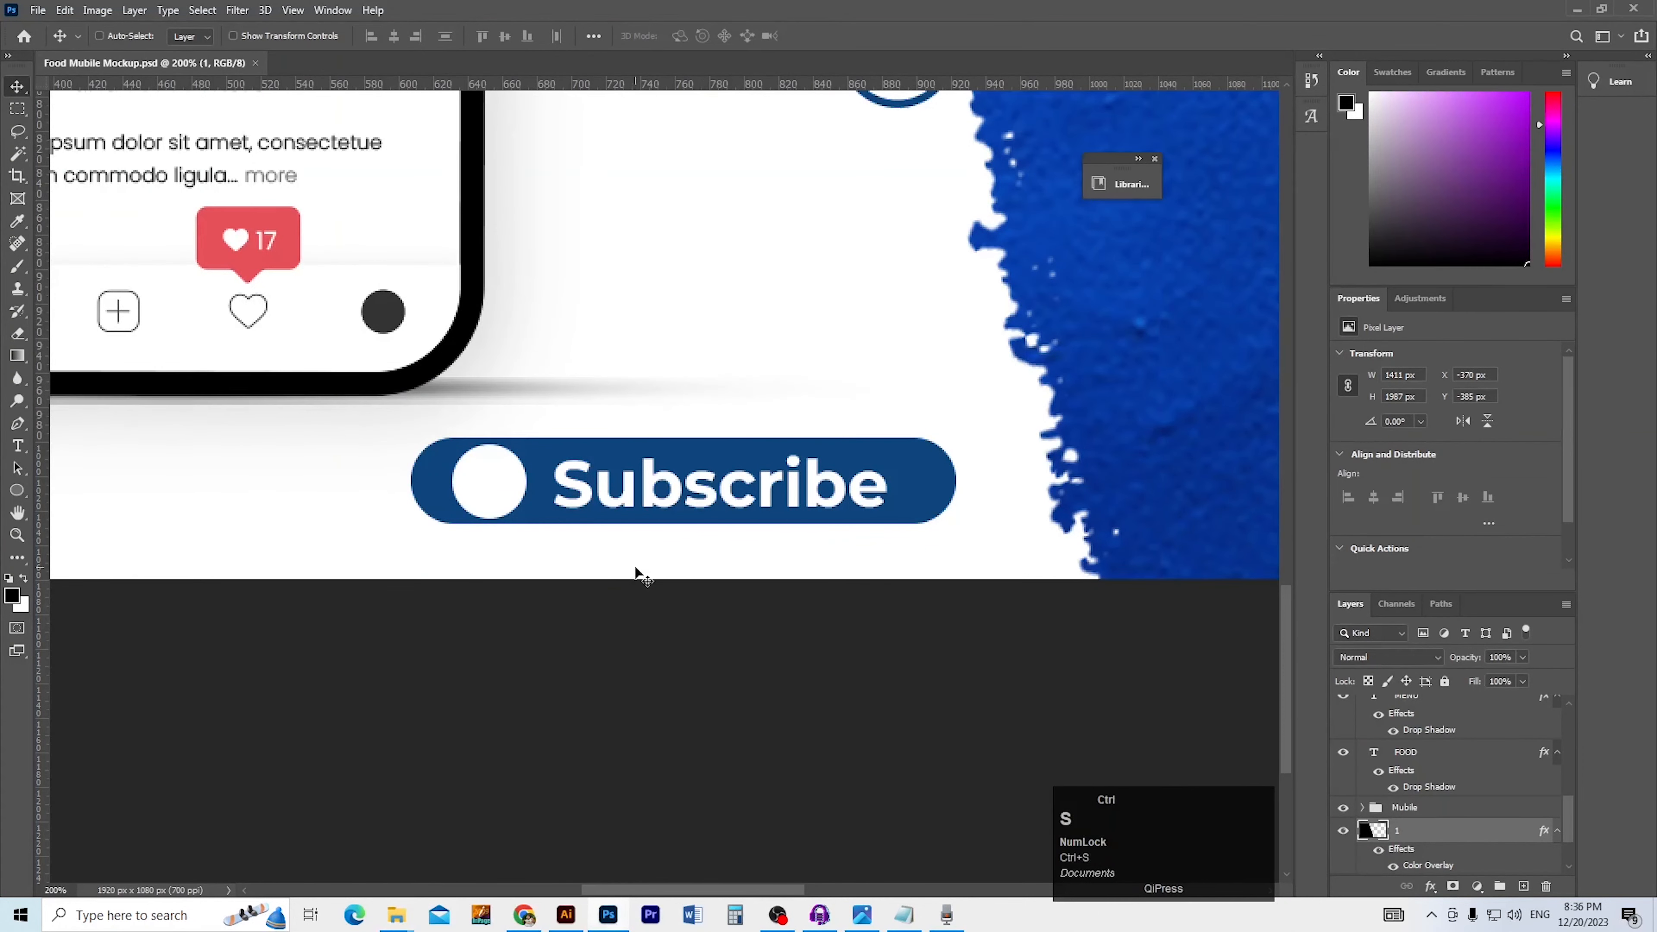
{"action": "key", "text": "ctrl+v"}
Select the pasted arrow's white background with the Magic Wand, delete it and deselect
{"action": "left_click", "coordinate": [695, 423], "text": "ctrl+alt"}
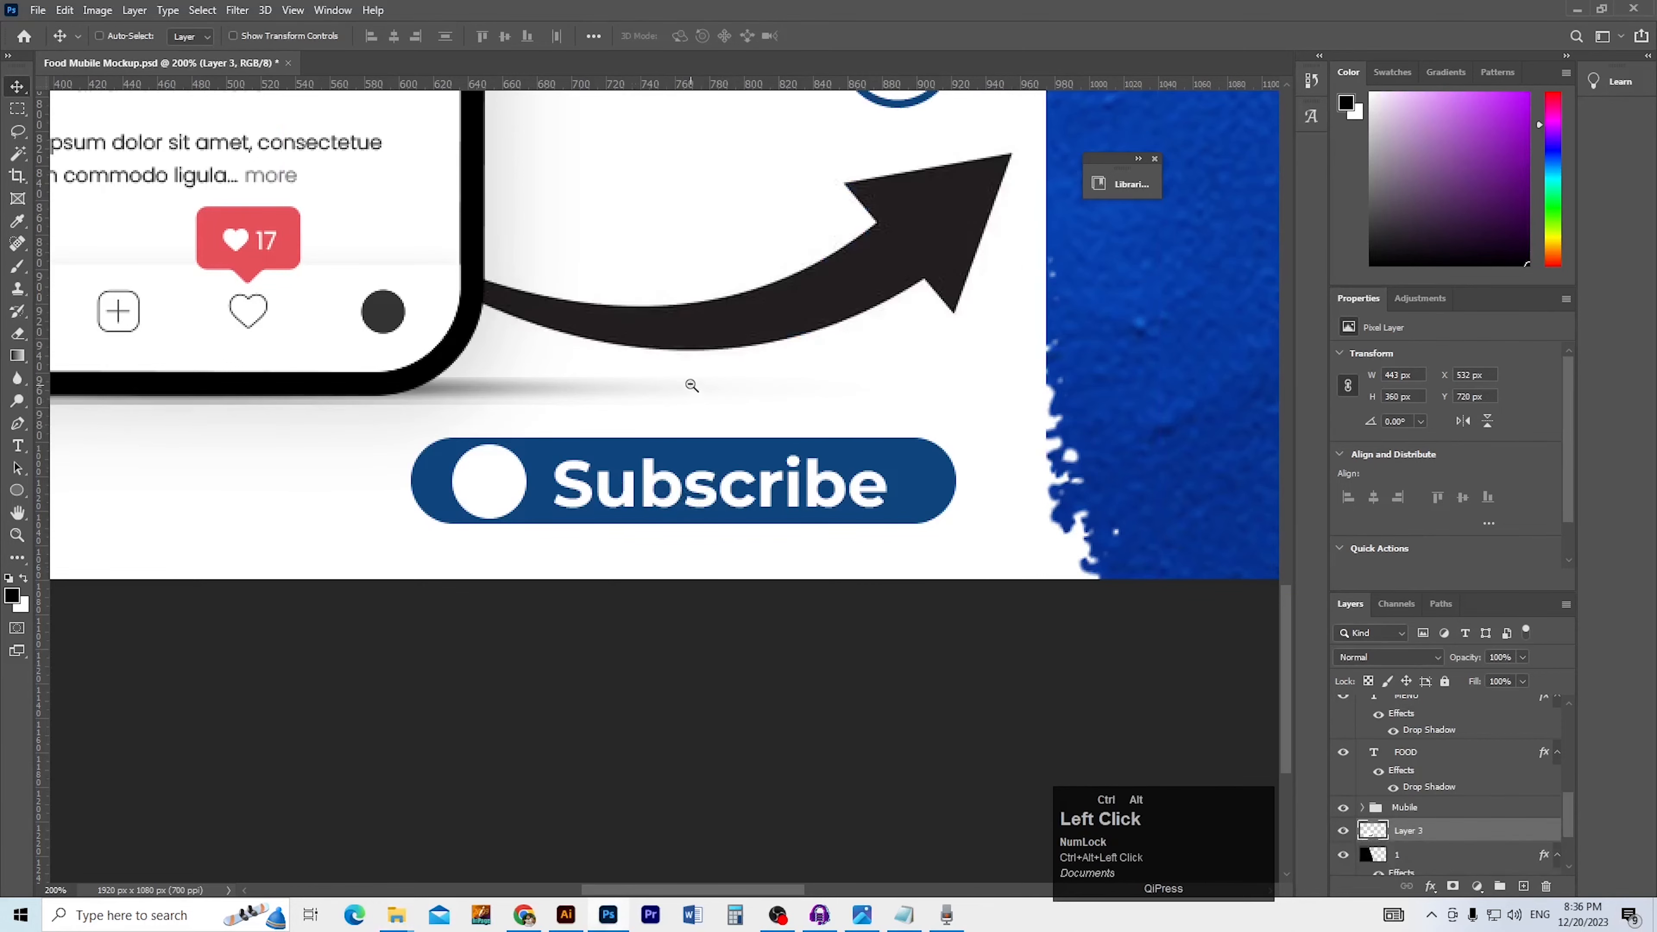
{"action": "left_click", "coordinate": [691, 385], "text": "ctrl+alt"}
{"action": "left_click_drag", "start_coordinate": [686, 406], "coordinate": [755, 563]}
{"action": "key", "text": "w"}
{"action": "left_click", "coordinate": [788, 486]}
{"action": "key", "text": "Delete"}
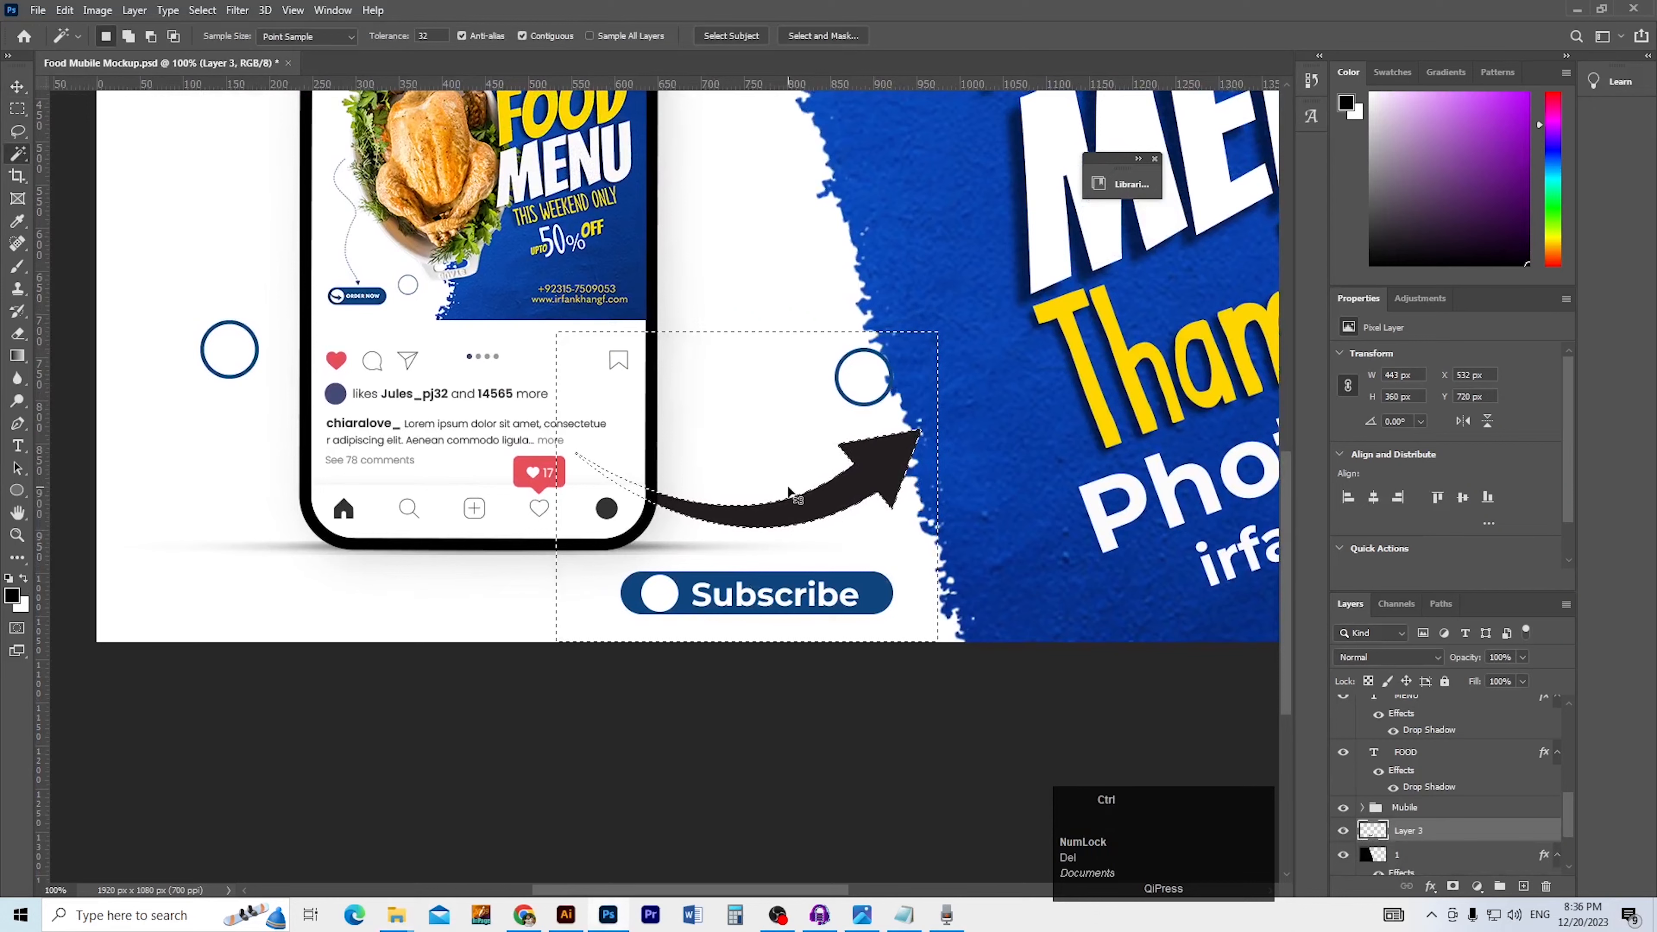
{"action": "key", "text": "ctrl+d"}
Move the arrow down toward the Subscribe button and scale it to about 82 × 23 px
{"action": "key", "text": "v"}
{"action": "left_click_drag", "start_coordinate": [820, 510], "coordinate": [776, 564]}
{"action": "key", "text": "ctrl+t"}
{"action": "left_click_drag", "start_coordinate": [619, 514], "coordinate": [616, 552]}
{"action": "key", "text": "Return"}
Raise the arrow layer above Ellipse 2 to the top of the layer stack and move the arrow onto the white circle
{"action": "left_click", "coordinate": [611, 550], "text": "ctrl"}
{"action": "left_click", "coordinate": [612, 550], "text": "ctrl"}
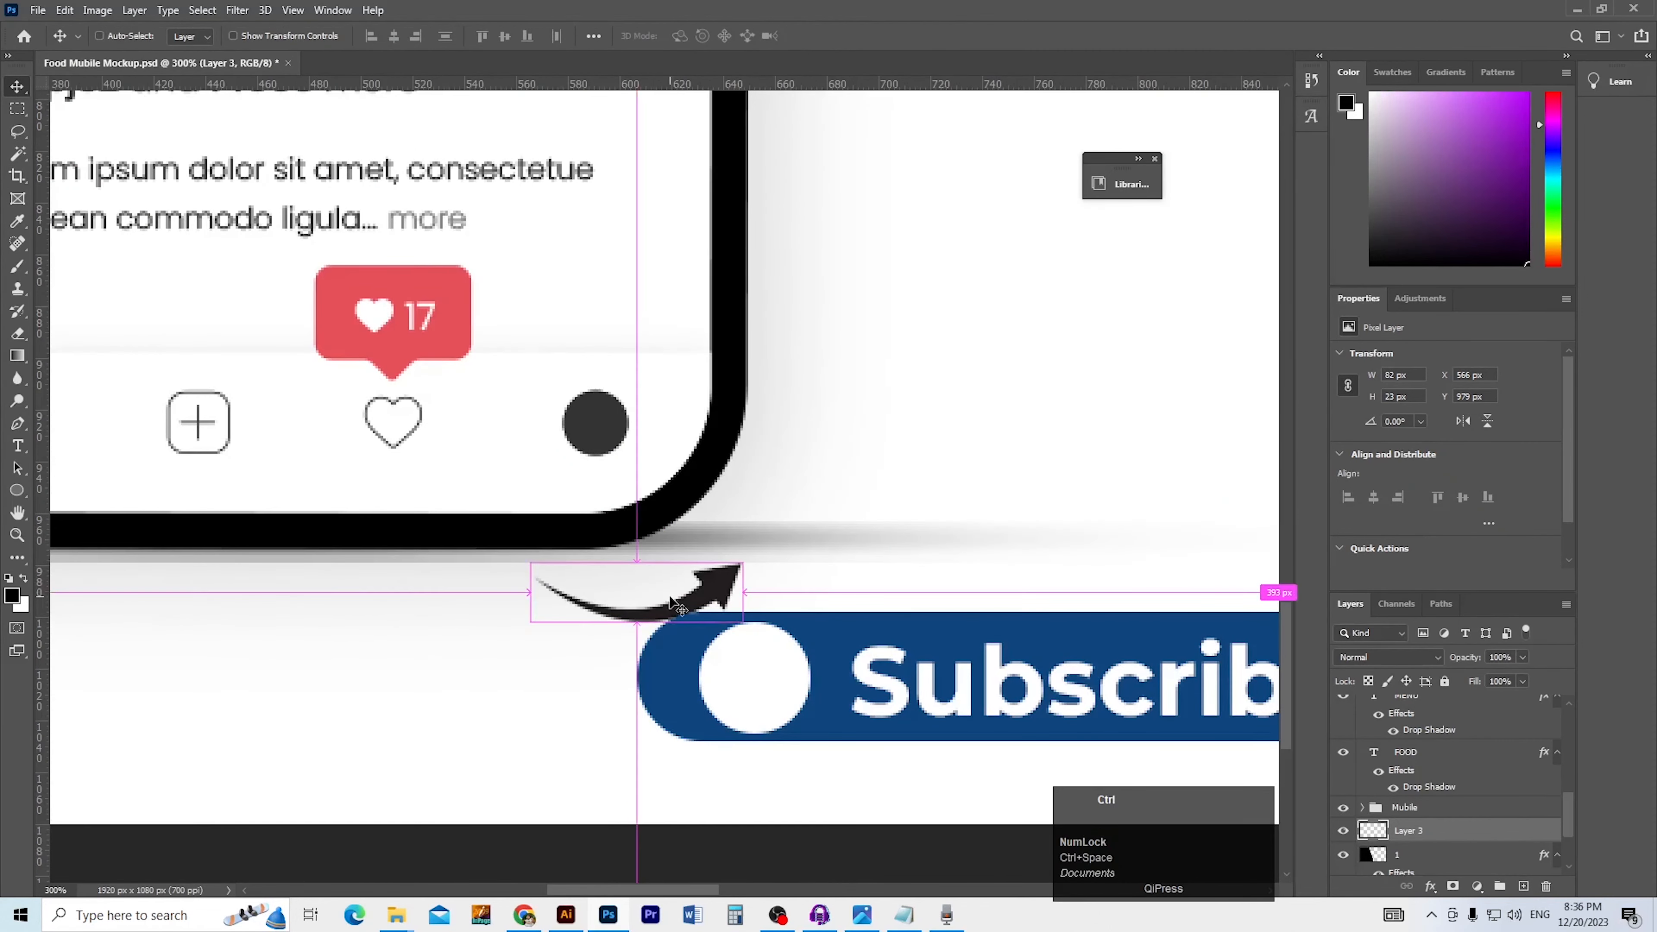
{"action": "key", "text": "ctrl+bracketright"}
{"action": "key", "text": "ctrl+bracketright"}
{"action": "key", "text": "ctrl+bracketright"}
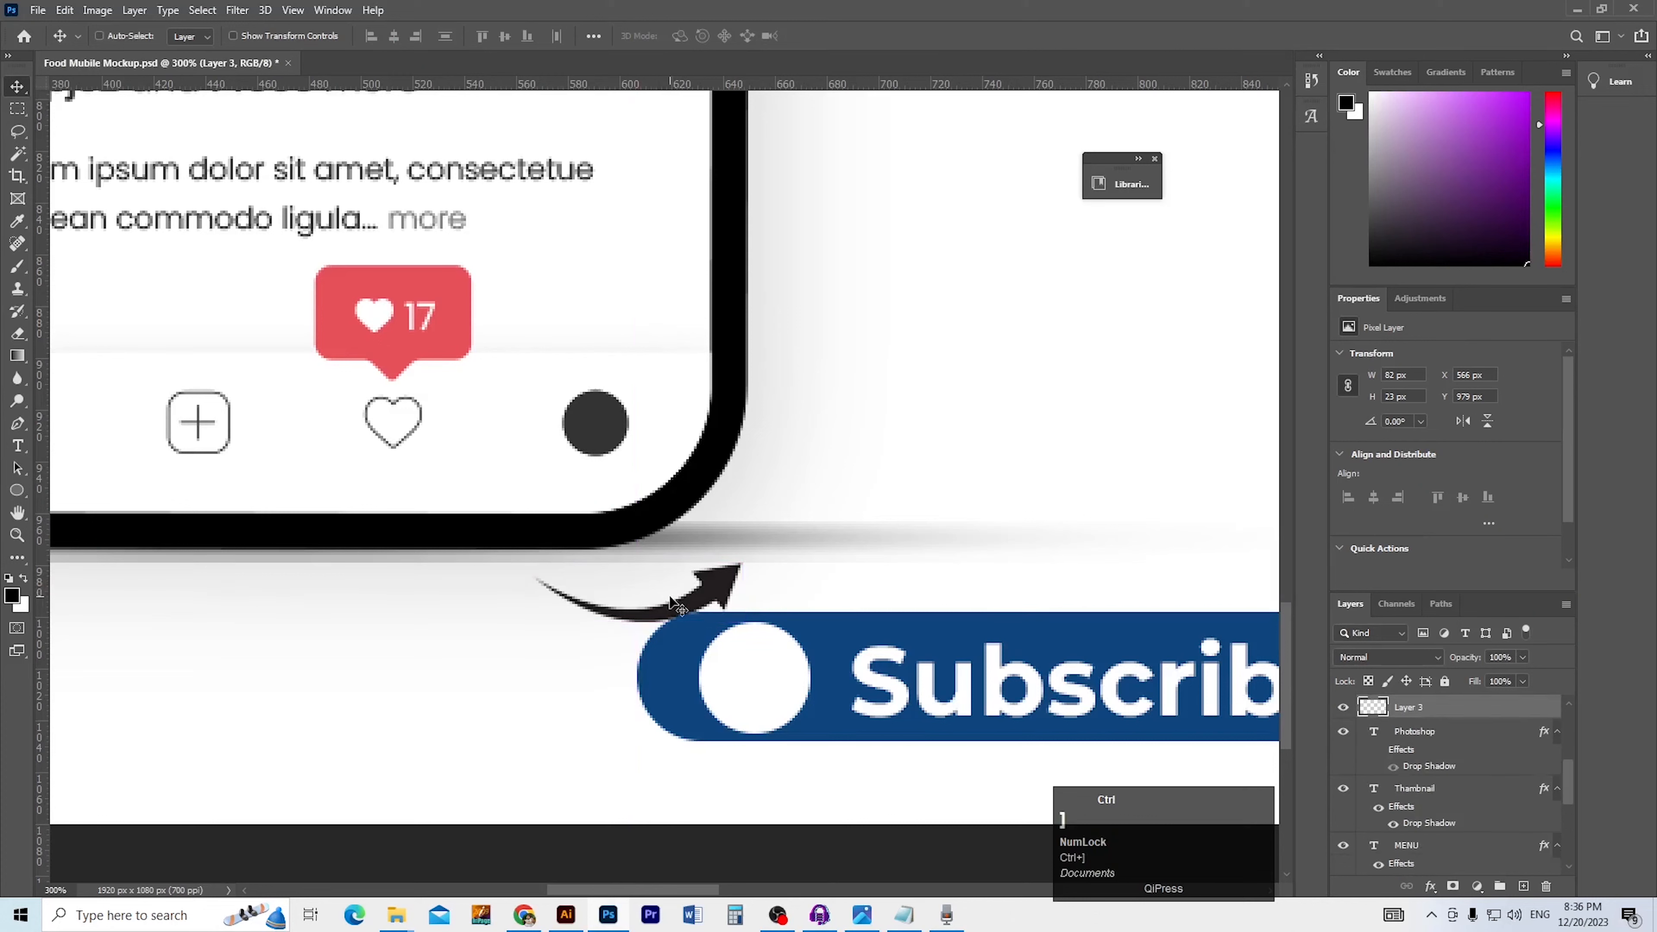
{"action": "left_click_drag", "start_coordinate": [712, 589], "coordinate": [729, 604]}
{"action": "key", "text": "ctrl+bracketright"}
{"action": "key", "text": "ctrl+bracketright"}
{"action": "key", "text": "ctrl+bracketright"}
{"action": "key", "text": "ctrl+bracketright"}
{"action": "key", "text": "ctrl+bracketright"}
{"action": "key", "text": "ctrl+bracketright"}
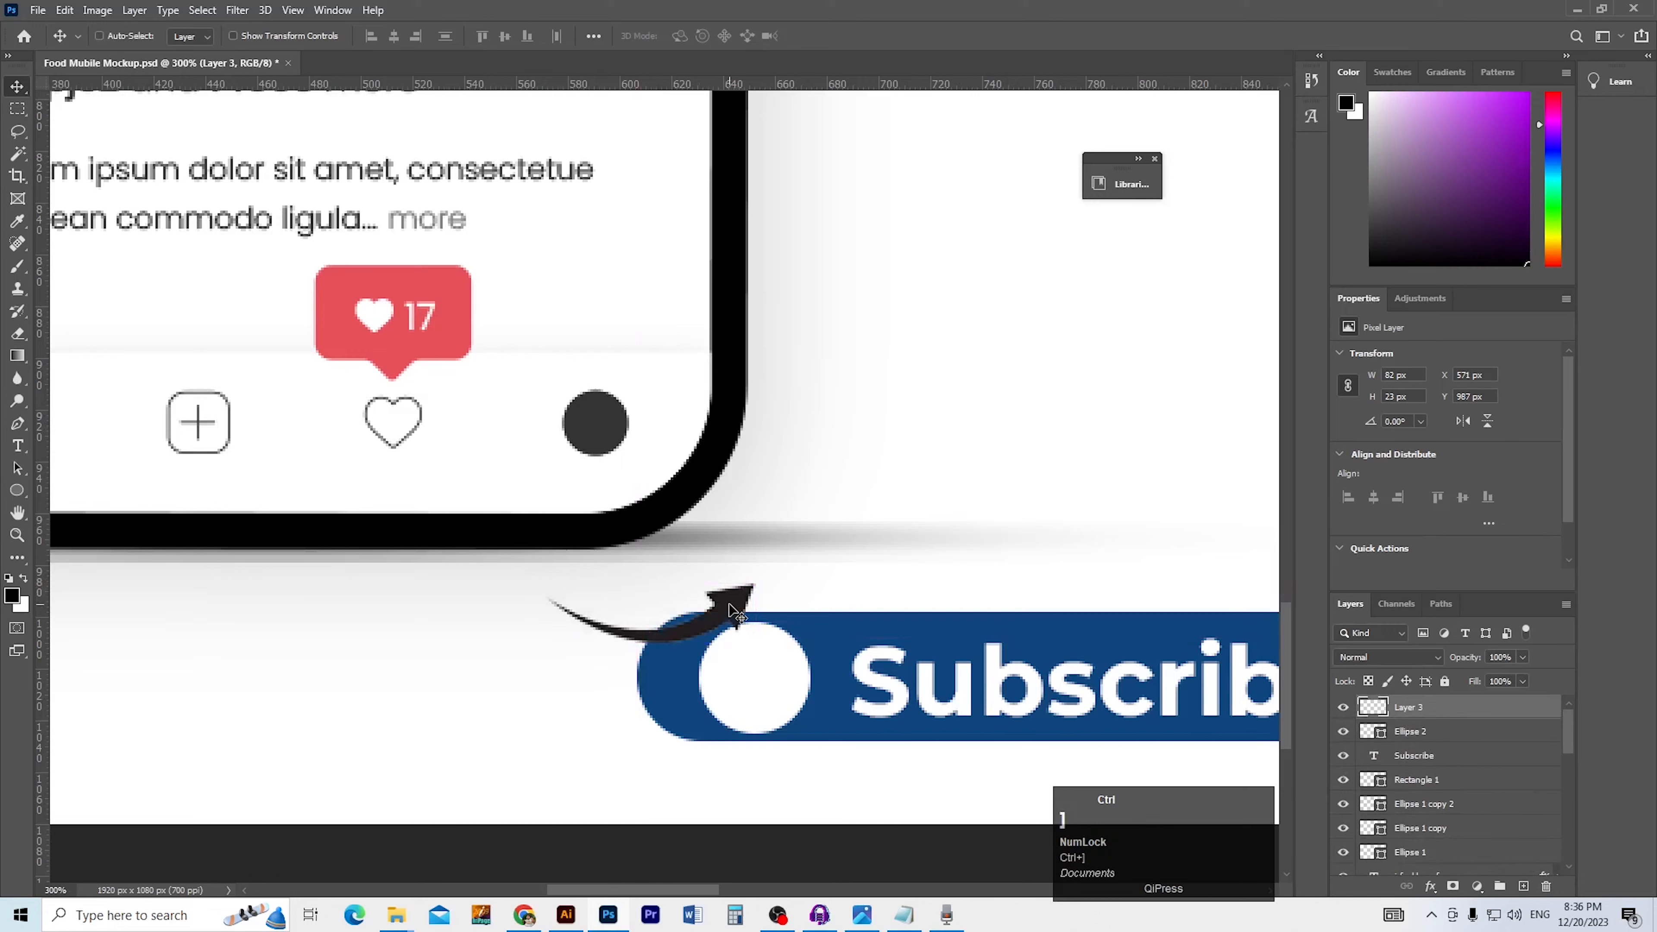
{"action": "left_click_drag", "start_coordinate": [731, 611], "coordinate": [791, 667]}
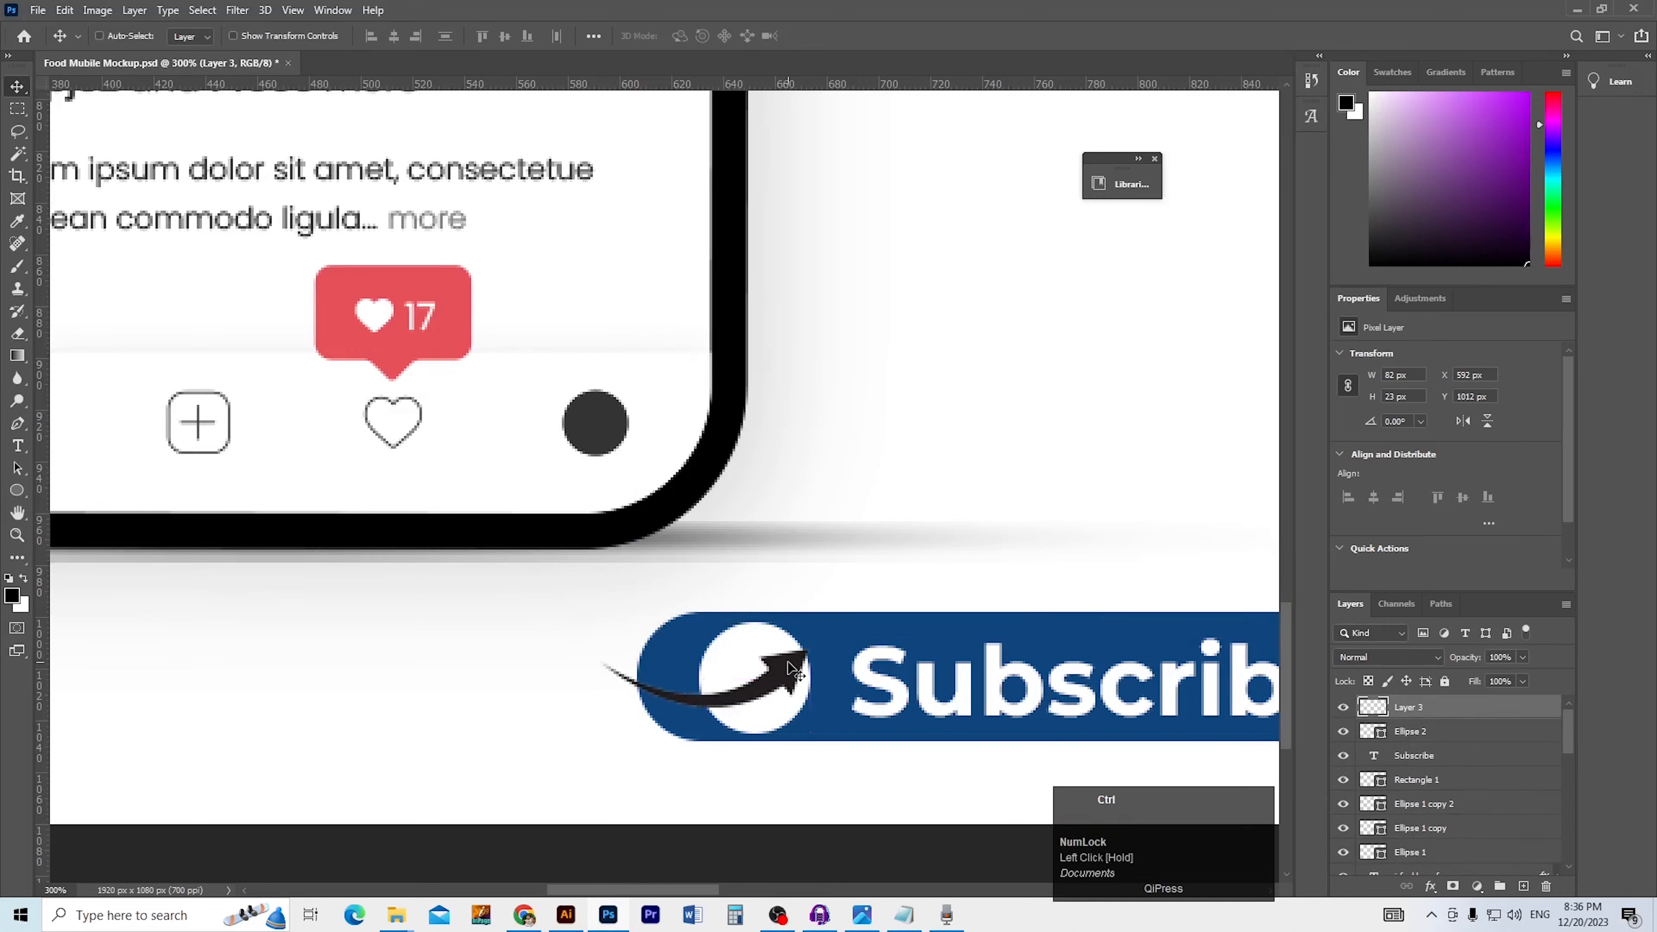
Rotate the arrow about 25° clockwise and reposition it across the white circle
{"action": "key", "text": "ctrl+t"}
{"action": "left_click_drag", "start_coordinate": [823, 721], "coordinate": [787, 699]}
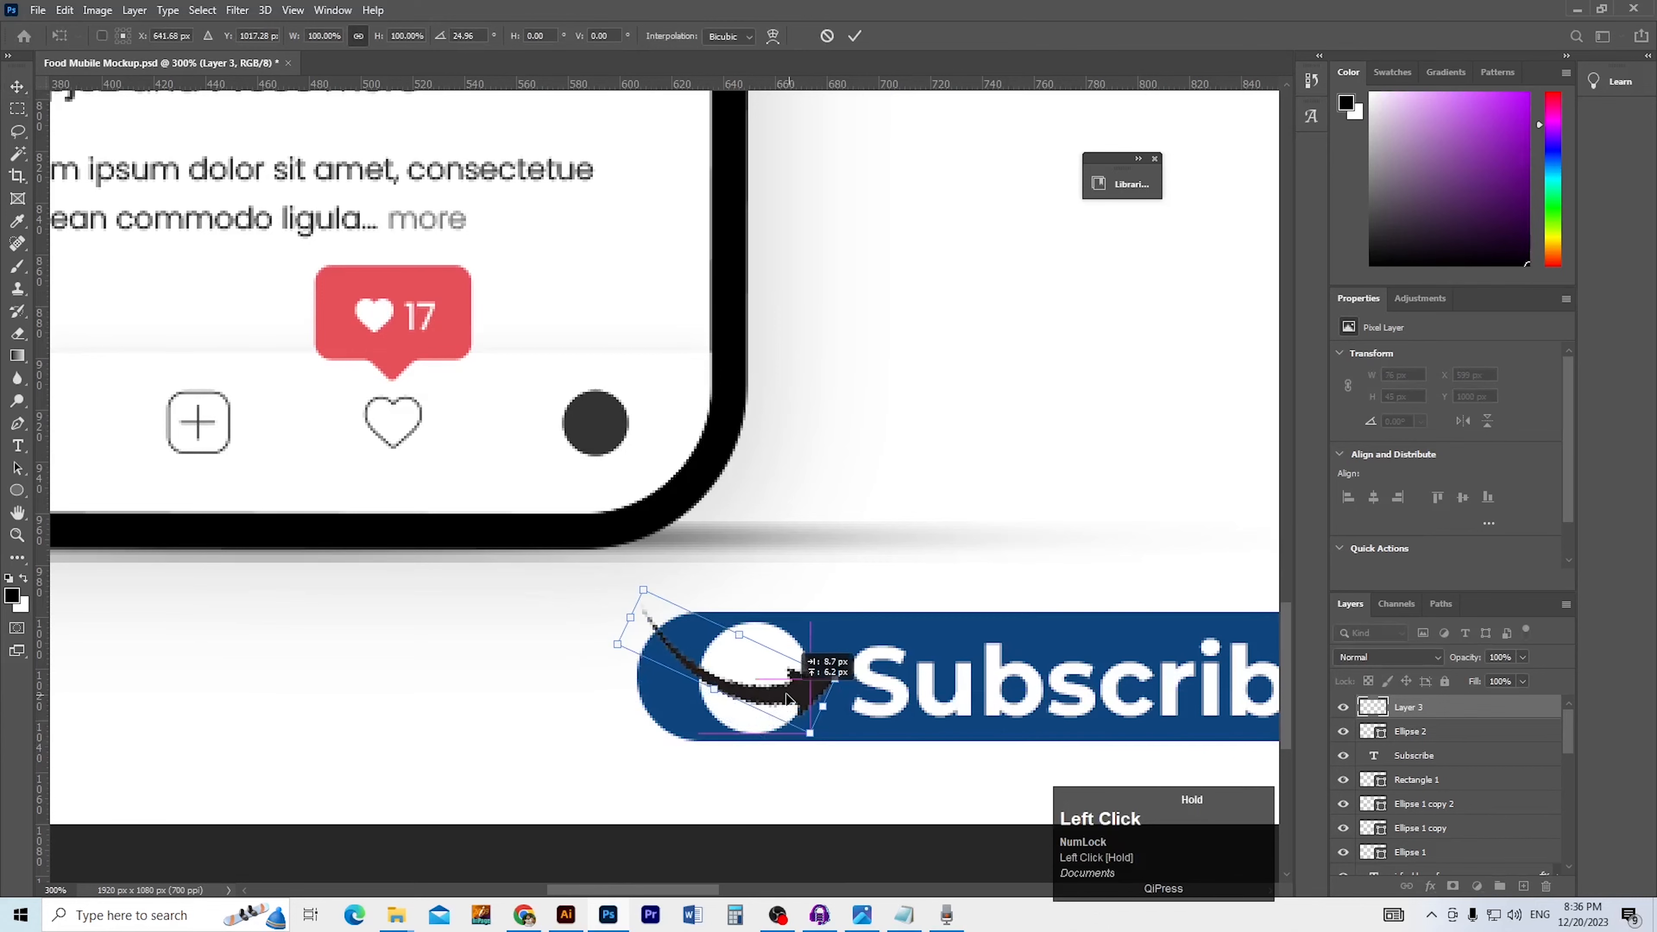
{"action": "key", "text": "Return"}
Add a Color Overlay to the arrow layer using the Subscribe button's blue, 0f457d
{"action": "left_click", "coordinate": [767, 713], "text": "ctrl+alt"}
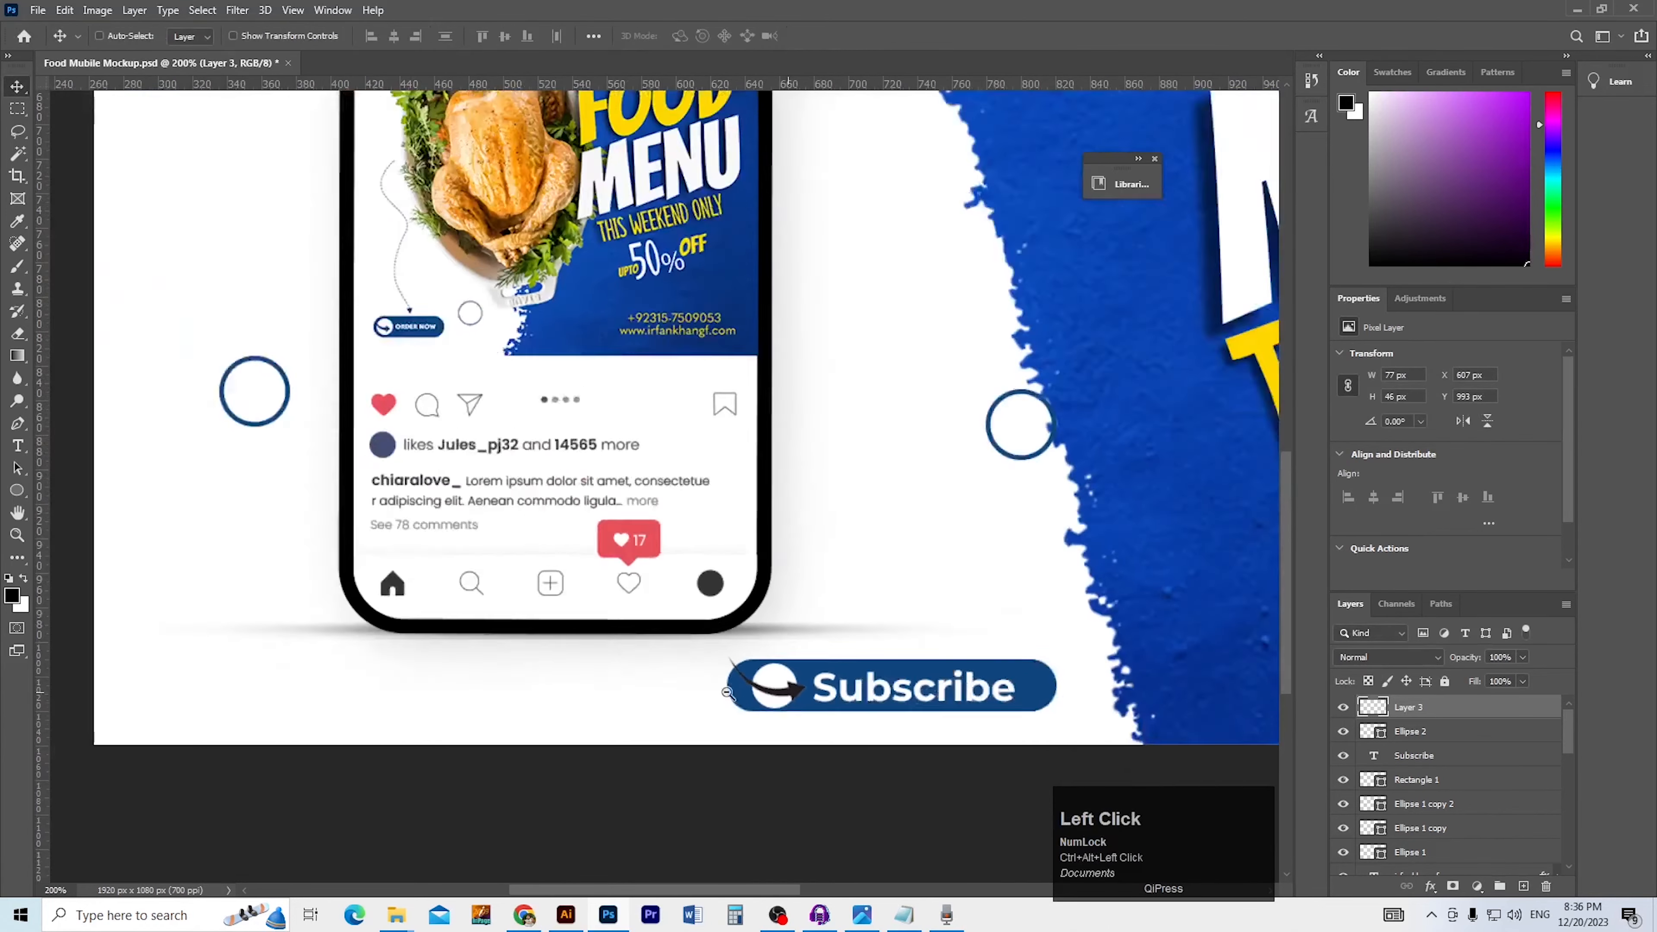
{"action": "left_click_drag", "start_coordinate": [850, 719], "coordinate": [917, 720]}
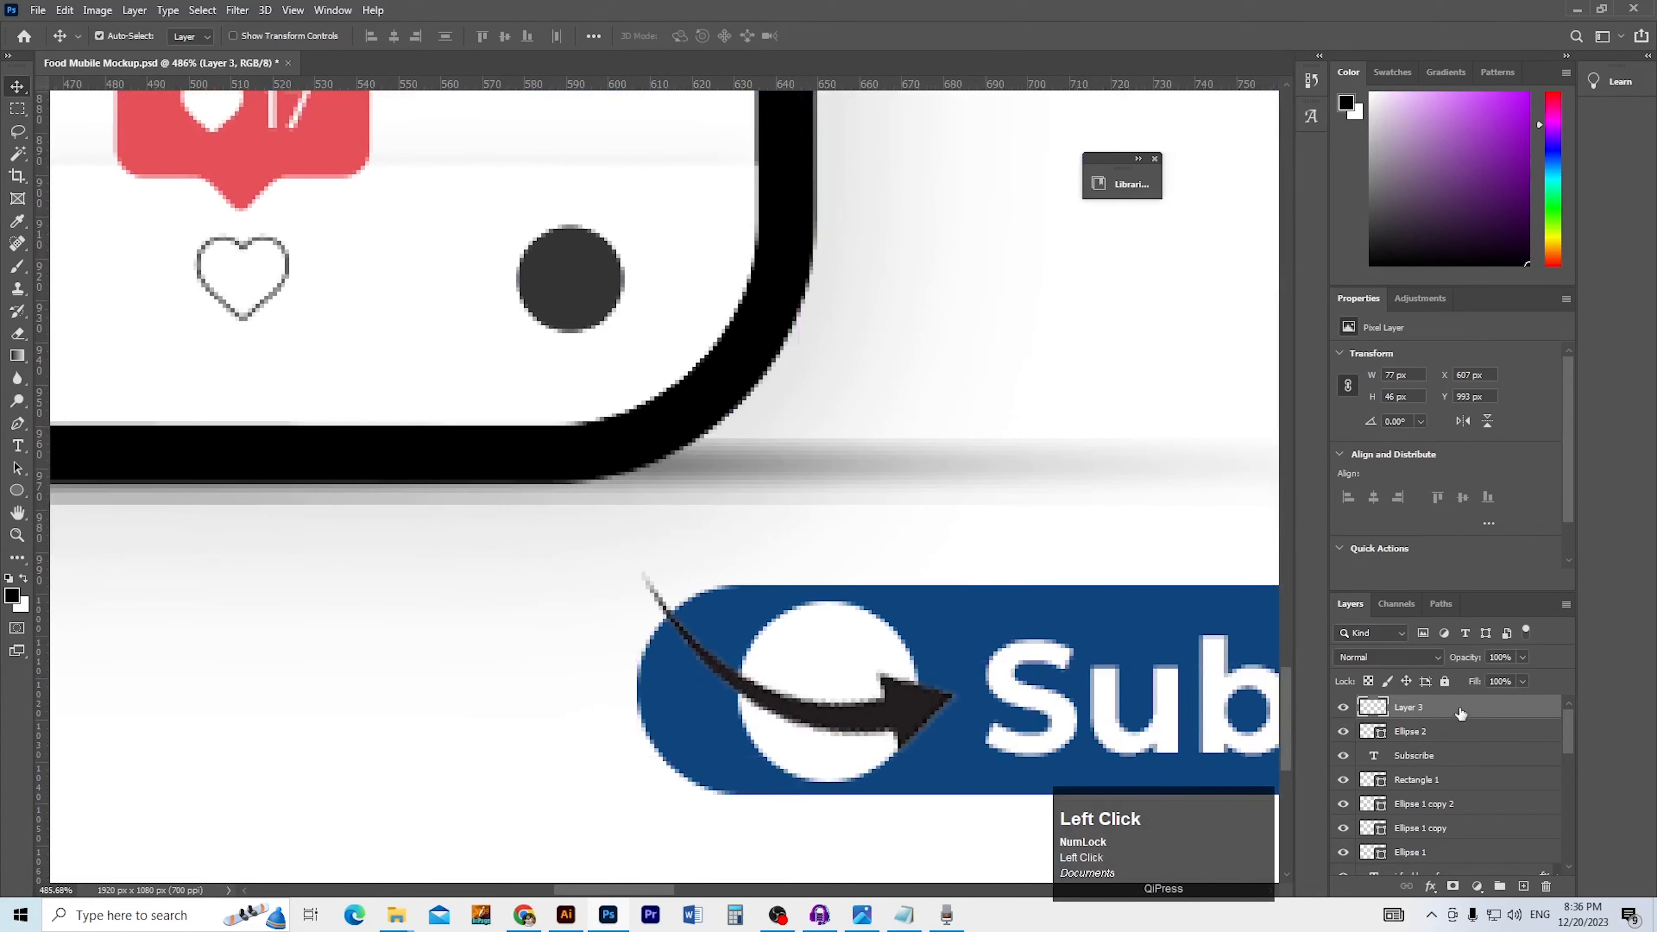
{"action": "double_click", "coordinate": [1424, 714]}
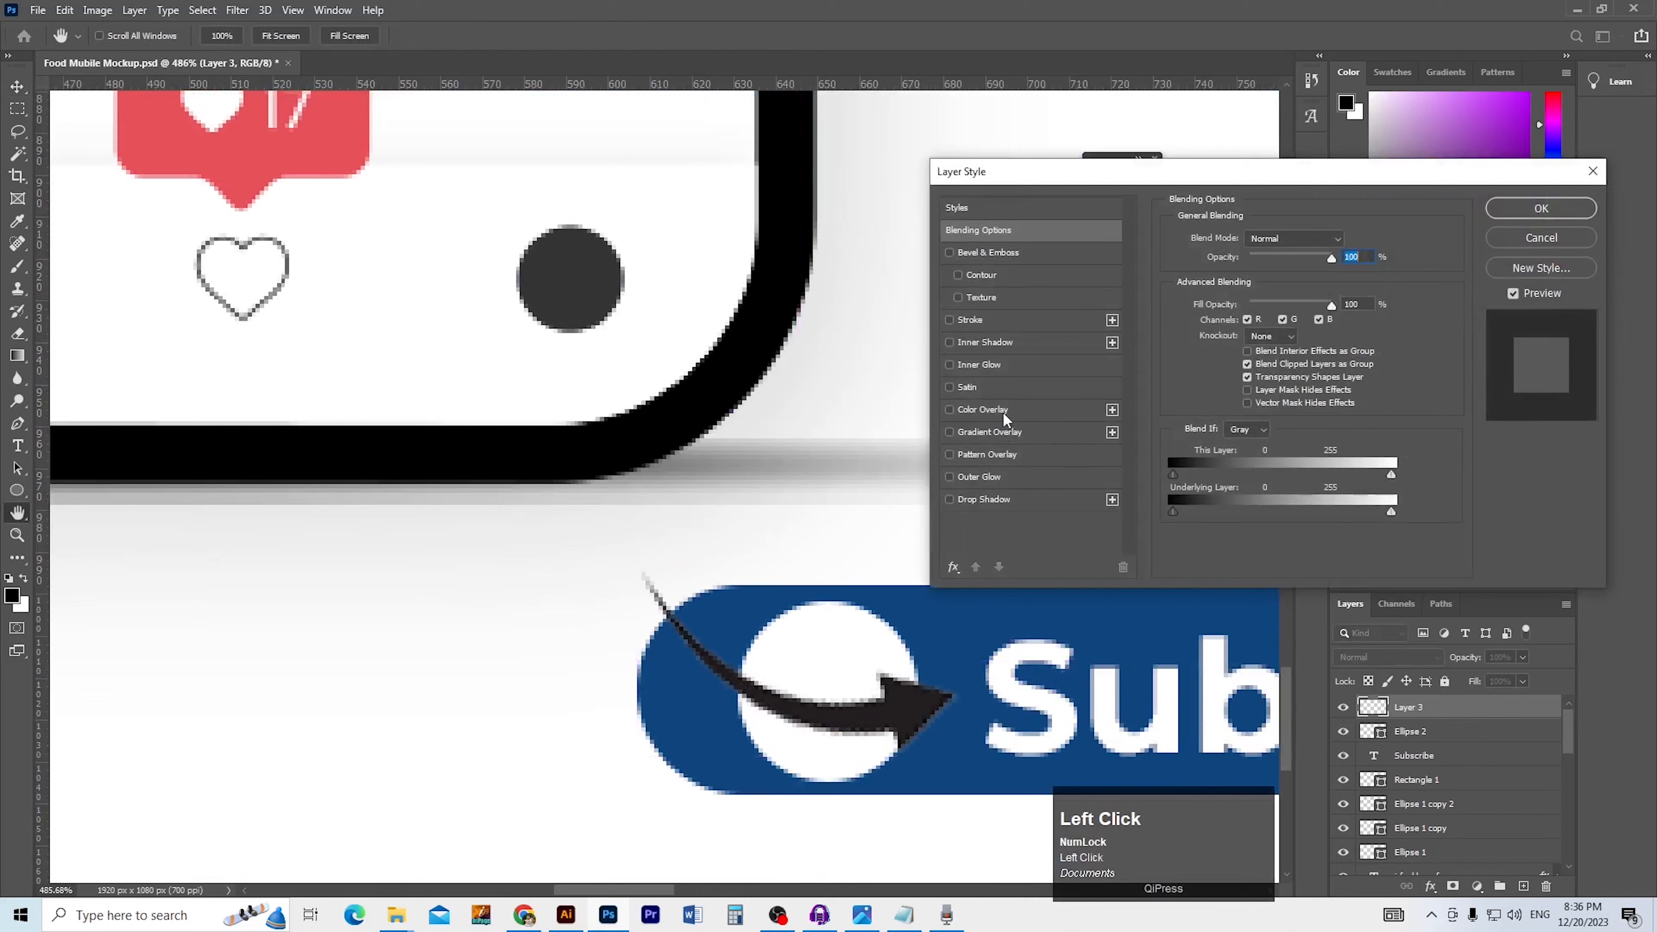
{"action": "left_click", "coordinate": [985, 410]}
{"action": "left_click", "coordinate": [1360, 245]}
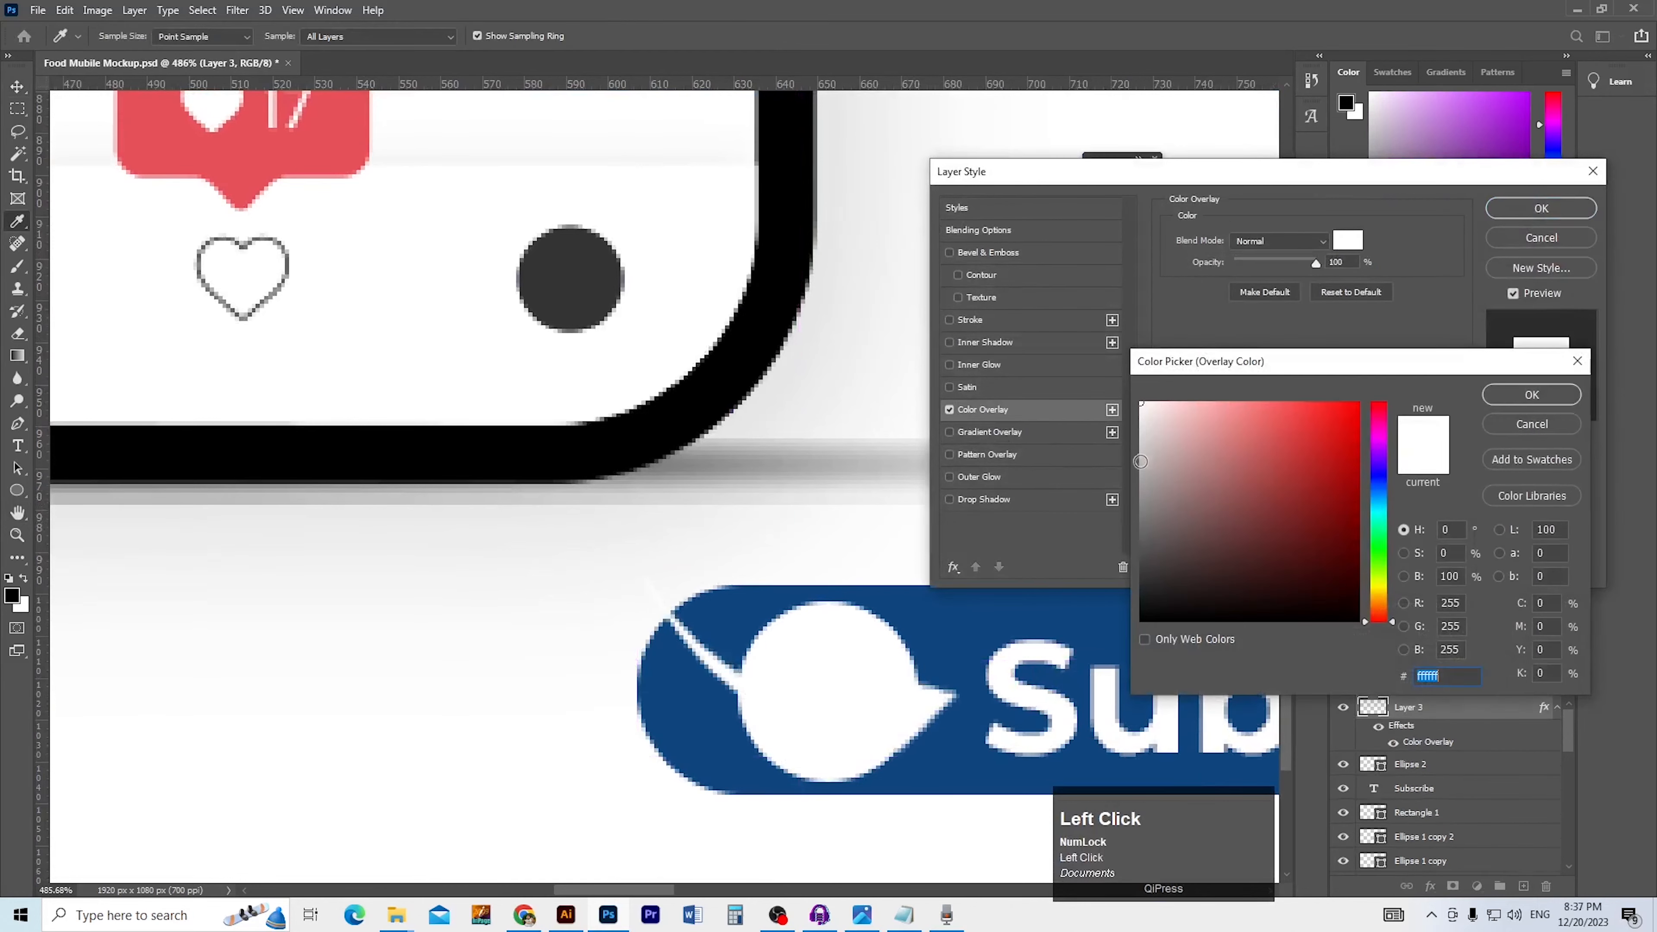
{"action": "left_click", "coordinate": [960, 624]}
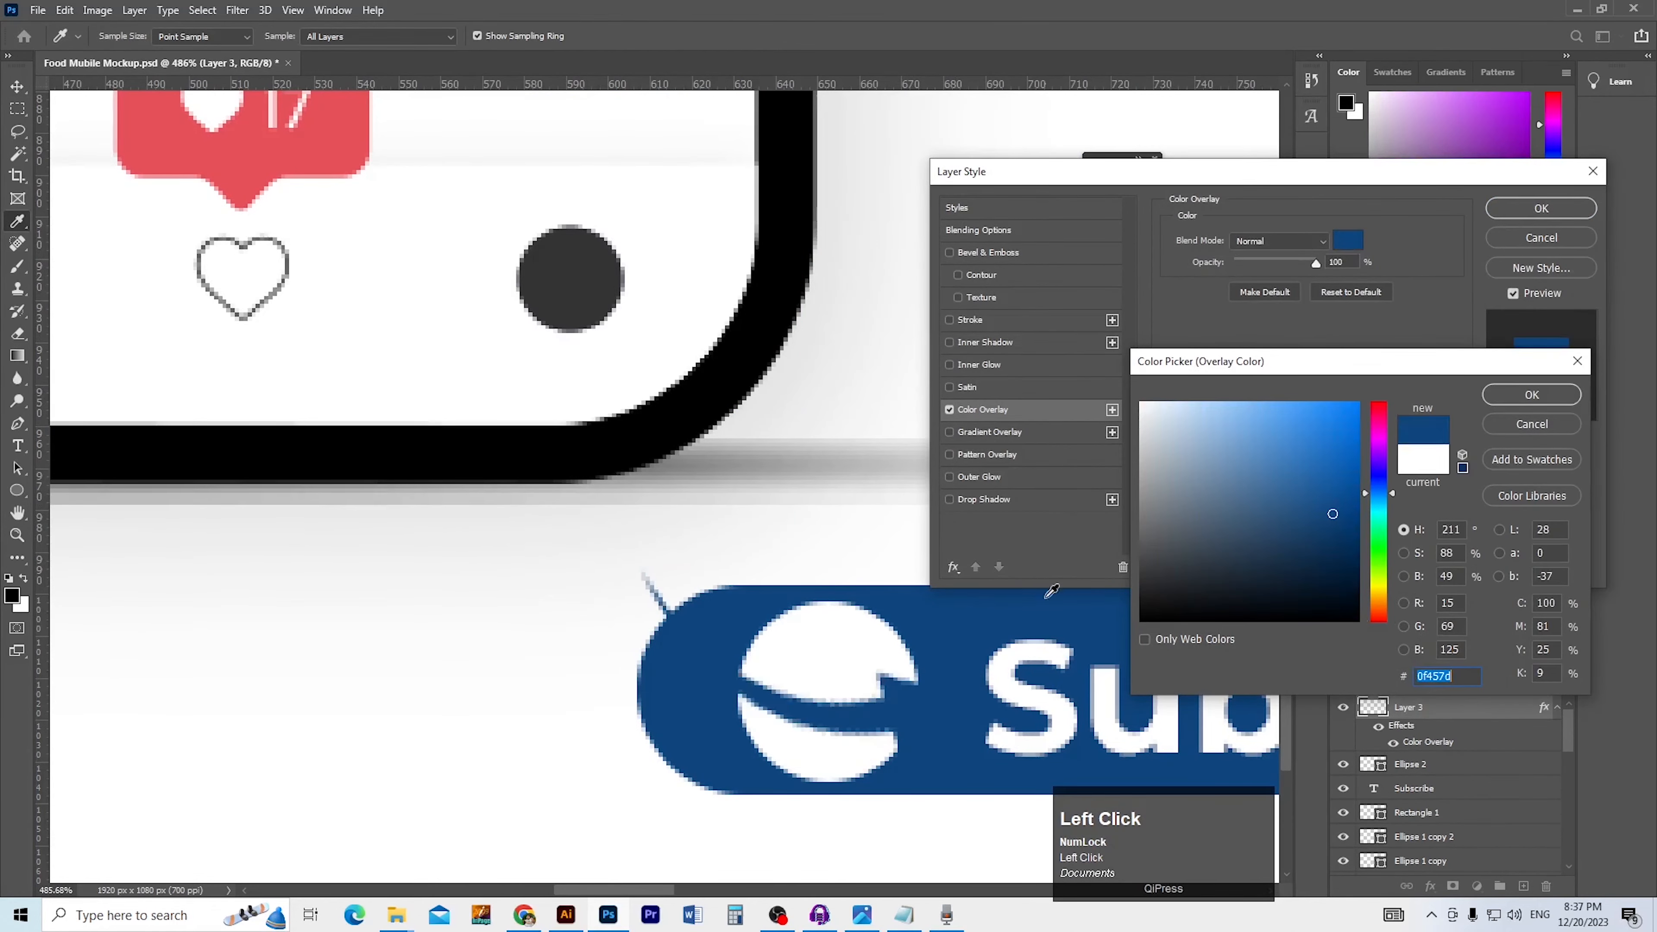
{"action": "left_click", "coordinate": [1526, 397]}
{"action": "left_click", "coordinate": [1536, 208]}
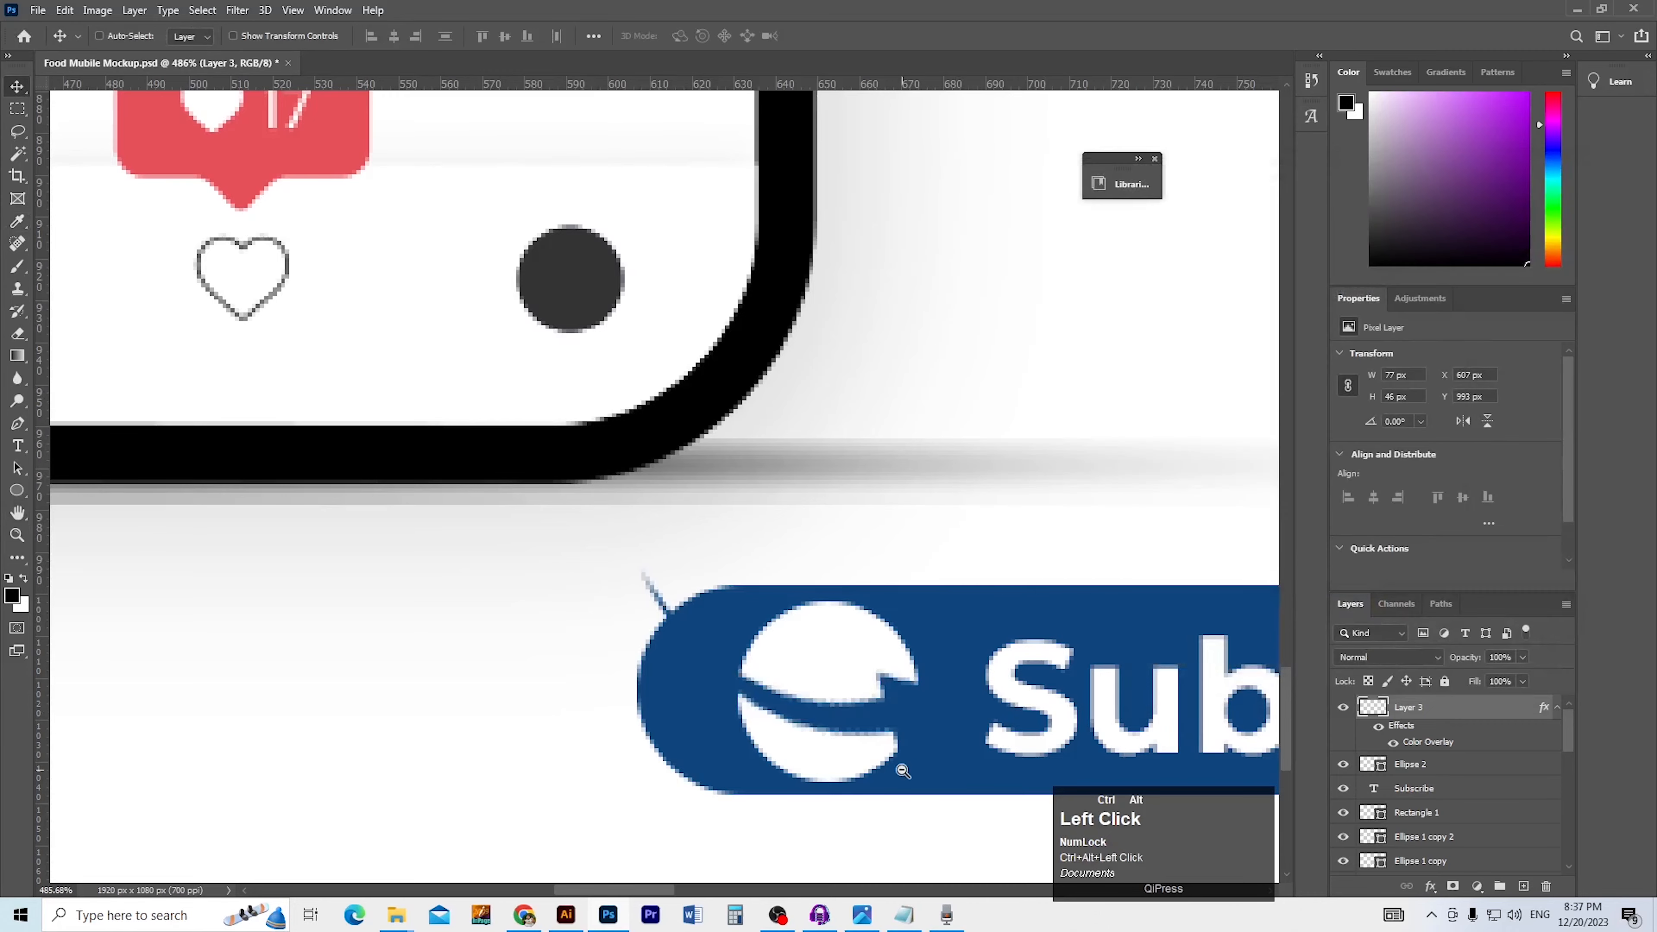
Move the arrow slightly left so its head fits inside the button's white circle
{"action": "left_click", "coordinate": [903, 771], "text": "ctrl+alt"}
{"action": "key", "text": "v"}
{"action": "left_click_drag", "start_coordinate": [881, 721], "coordinate": [855, 718]}
{"action": "left_click", "coordinate": [857, 748], "text": "ctrl+alt"}
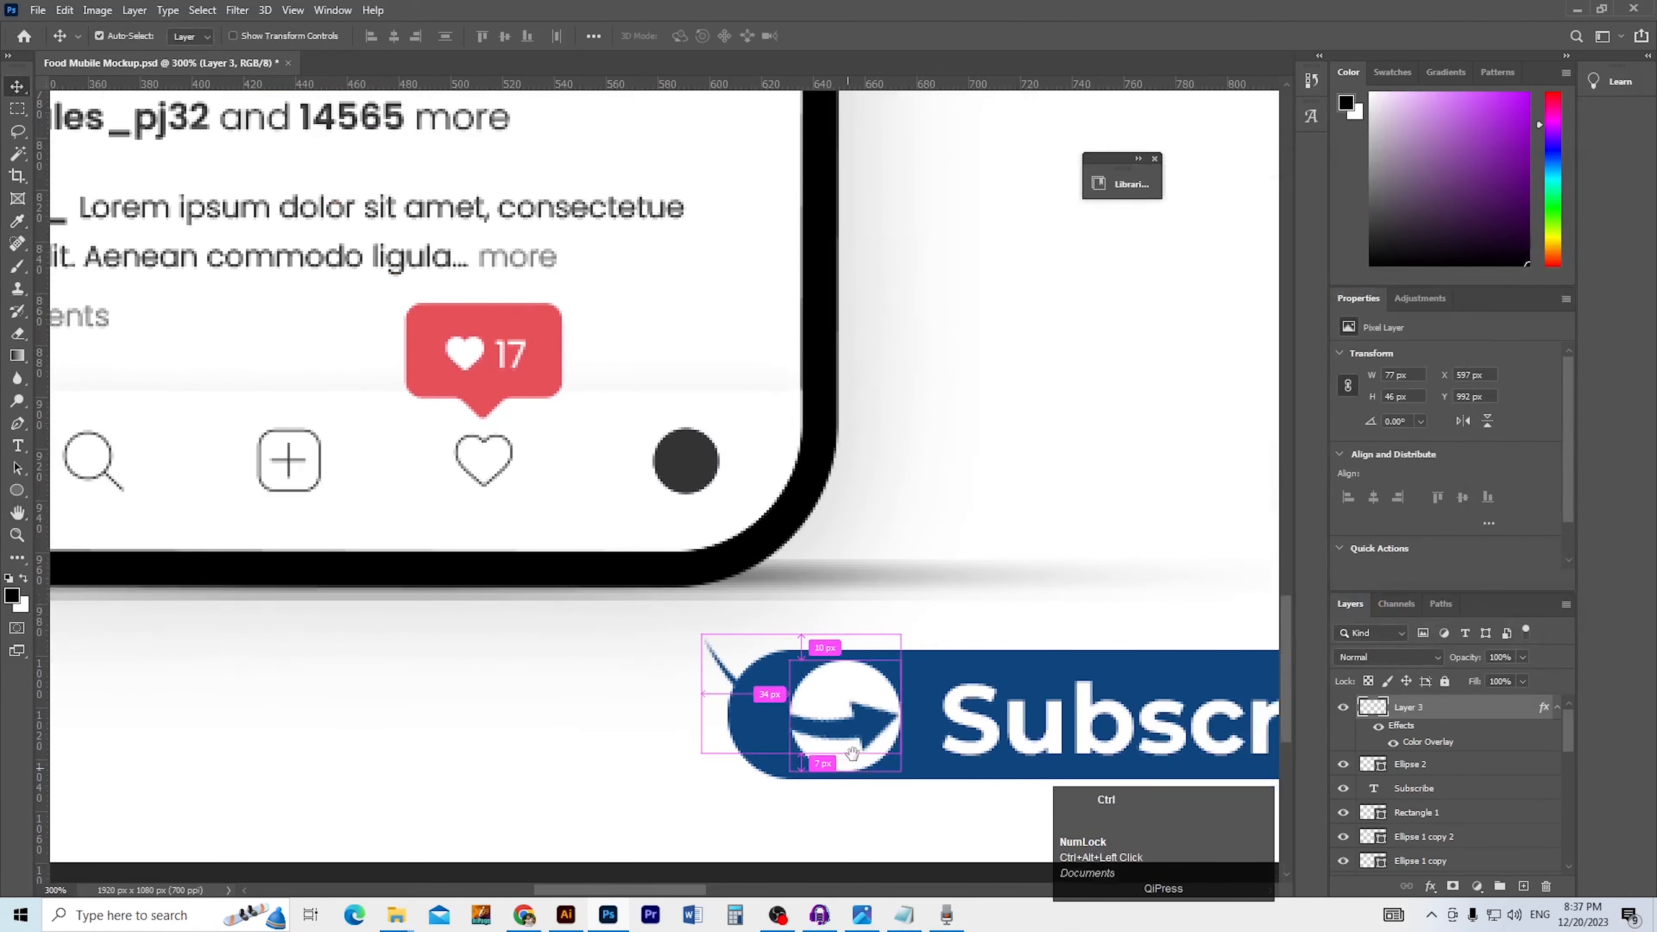
{"action": "left_click", "coordinate": [848, 767], "text": "ctrl+alt"}
{"action": "left_click", "coordinate": [851, 760], "text": "ctrl+alt"}
{"action": "left_click", "coordinate": [853, 759], "text": "ctrl"}
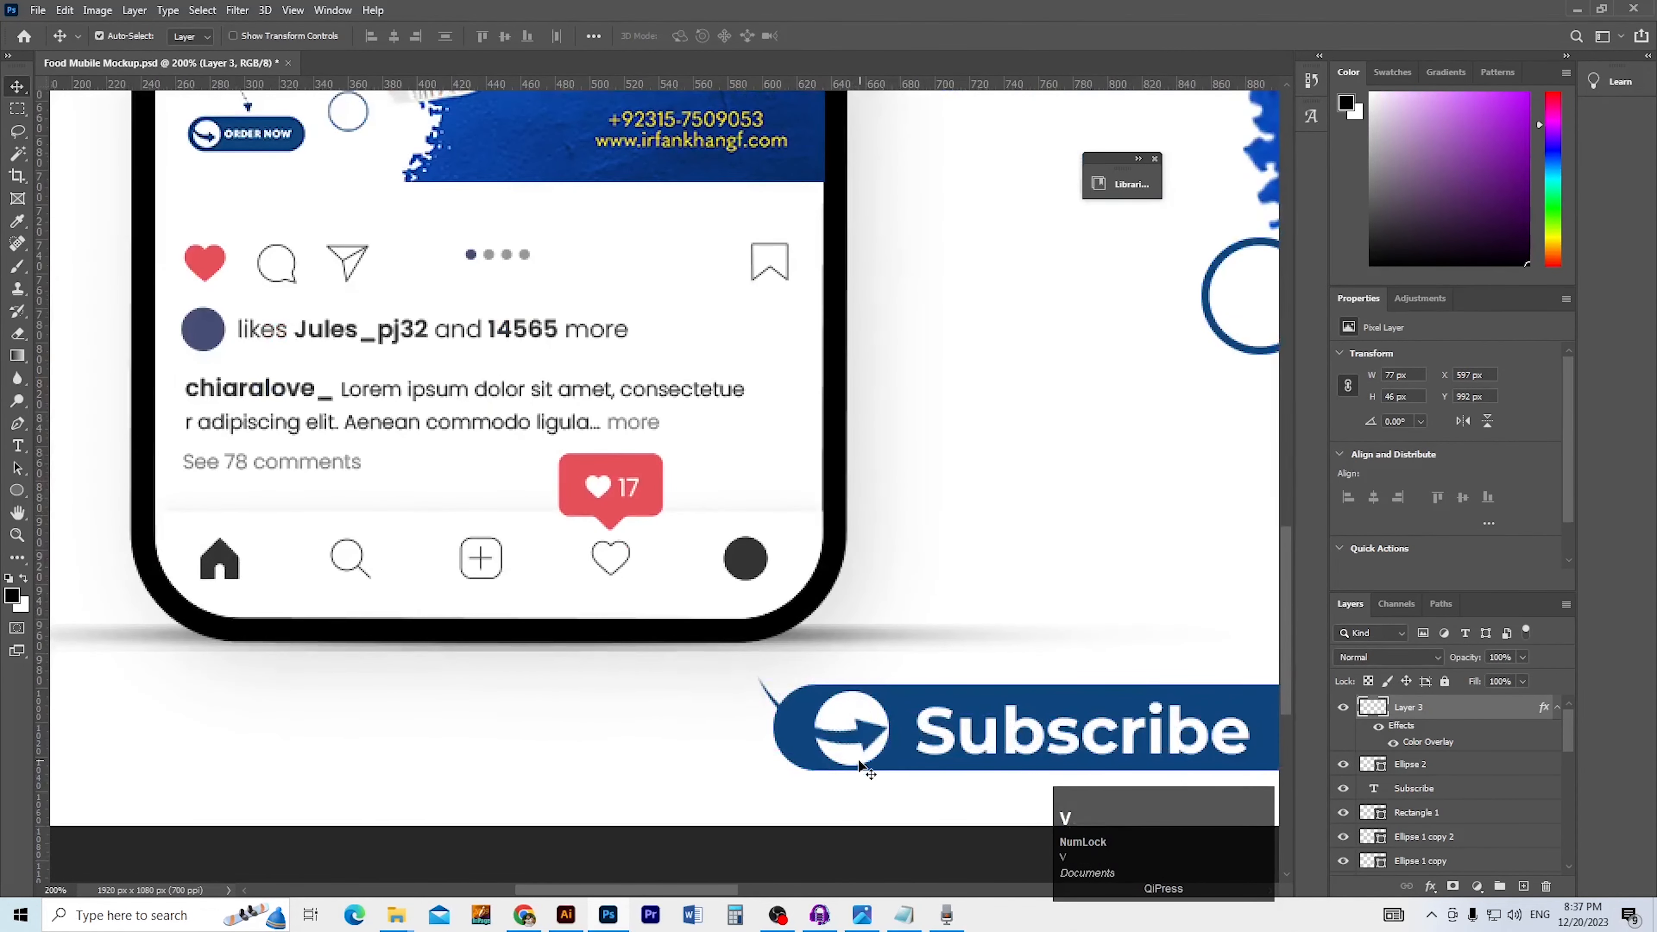
{"action": "left_click", "coordinate": [860, 761]}
{"action": "left_click", "coordinate": [865, 740]}
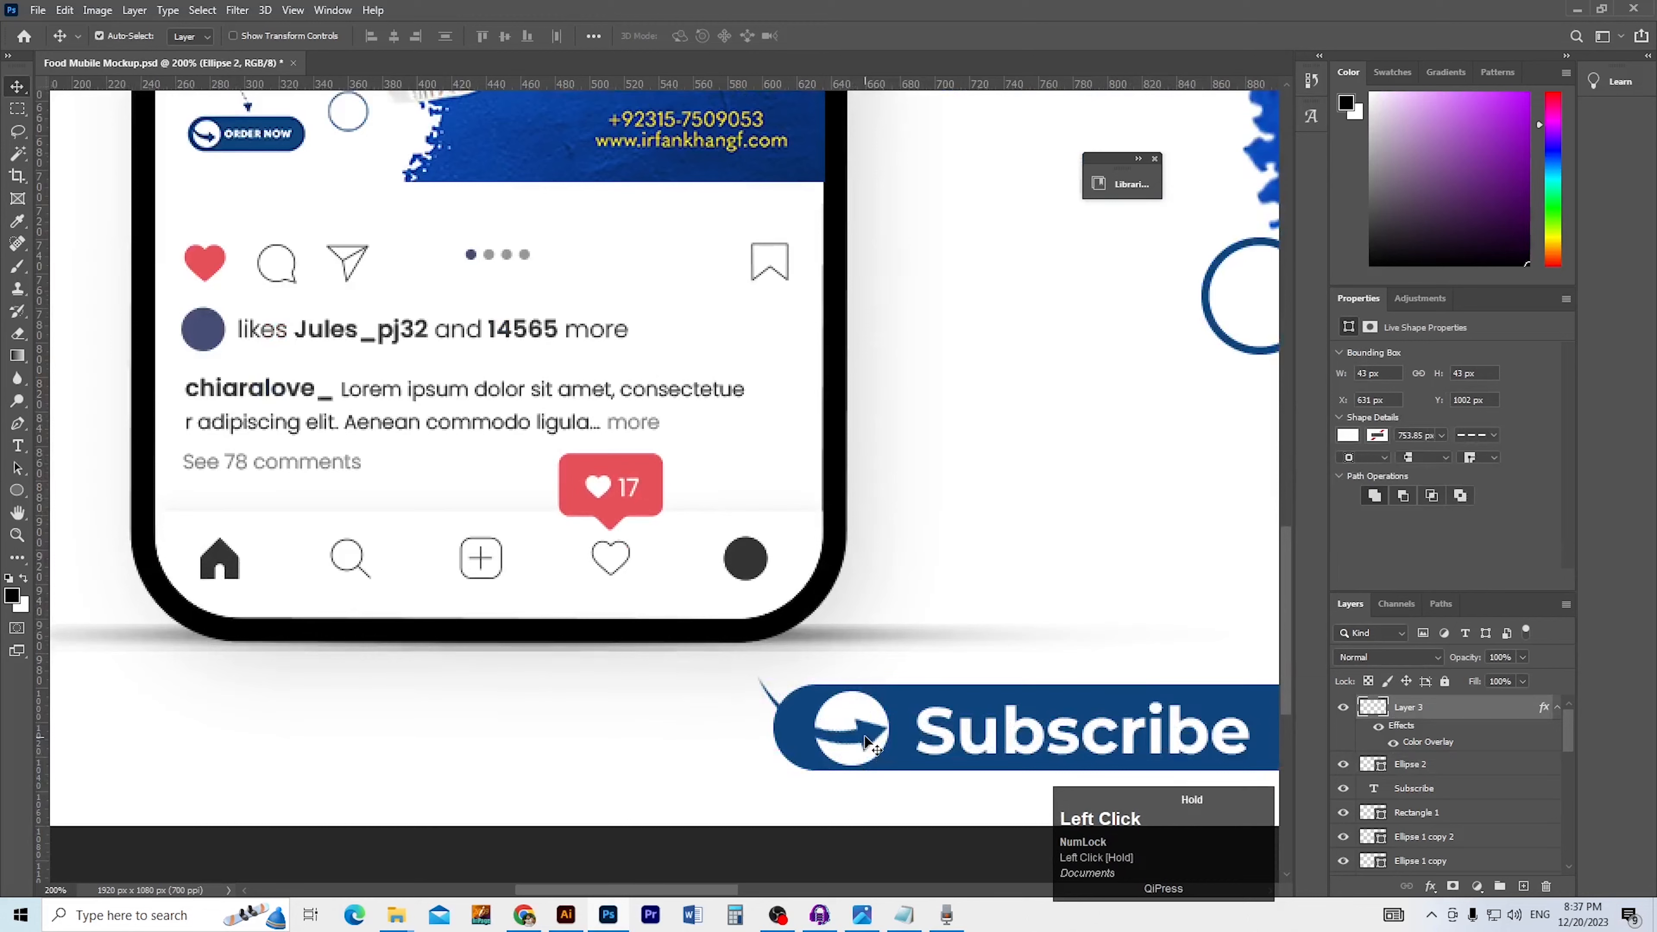
{"action": "left_click_drag", "start_coordinate": [854, 735], "coordinate": [854, 735]}
{"action": "left_click", "coordinate": [827, 746], "text": "ctrl"}
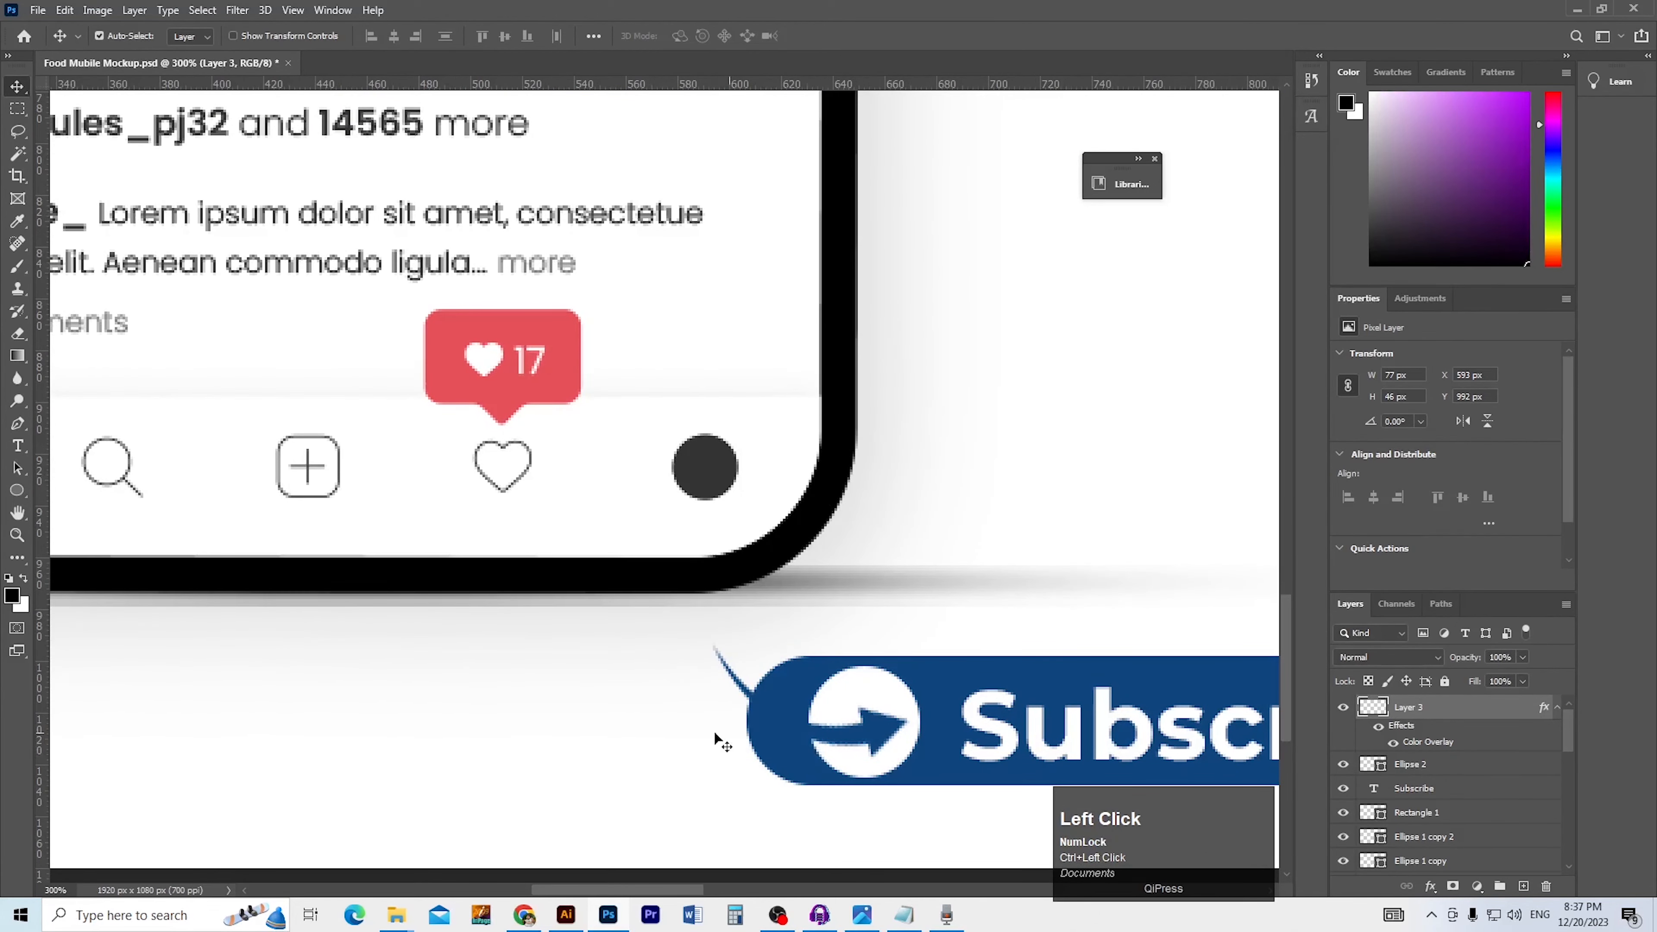
Select the arrow's tail beyond the button's left edge with the Rectangular Marquee, delete it and deselect
{"action": "key", "text": "m"}
{"action": "left_click_drag", "start_coordinate": [672, 620], "coordinate": [775, 727]}
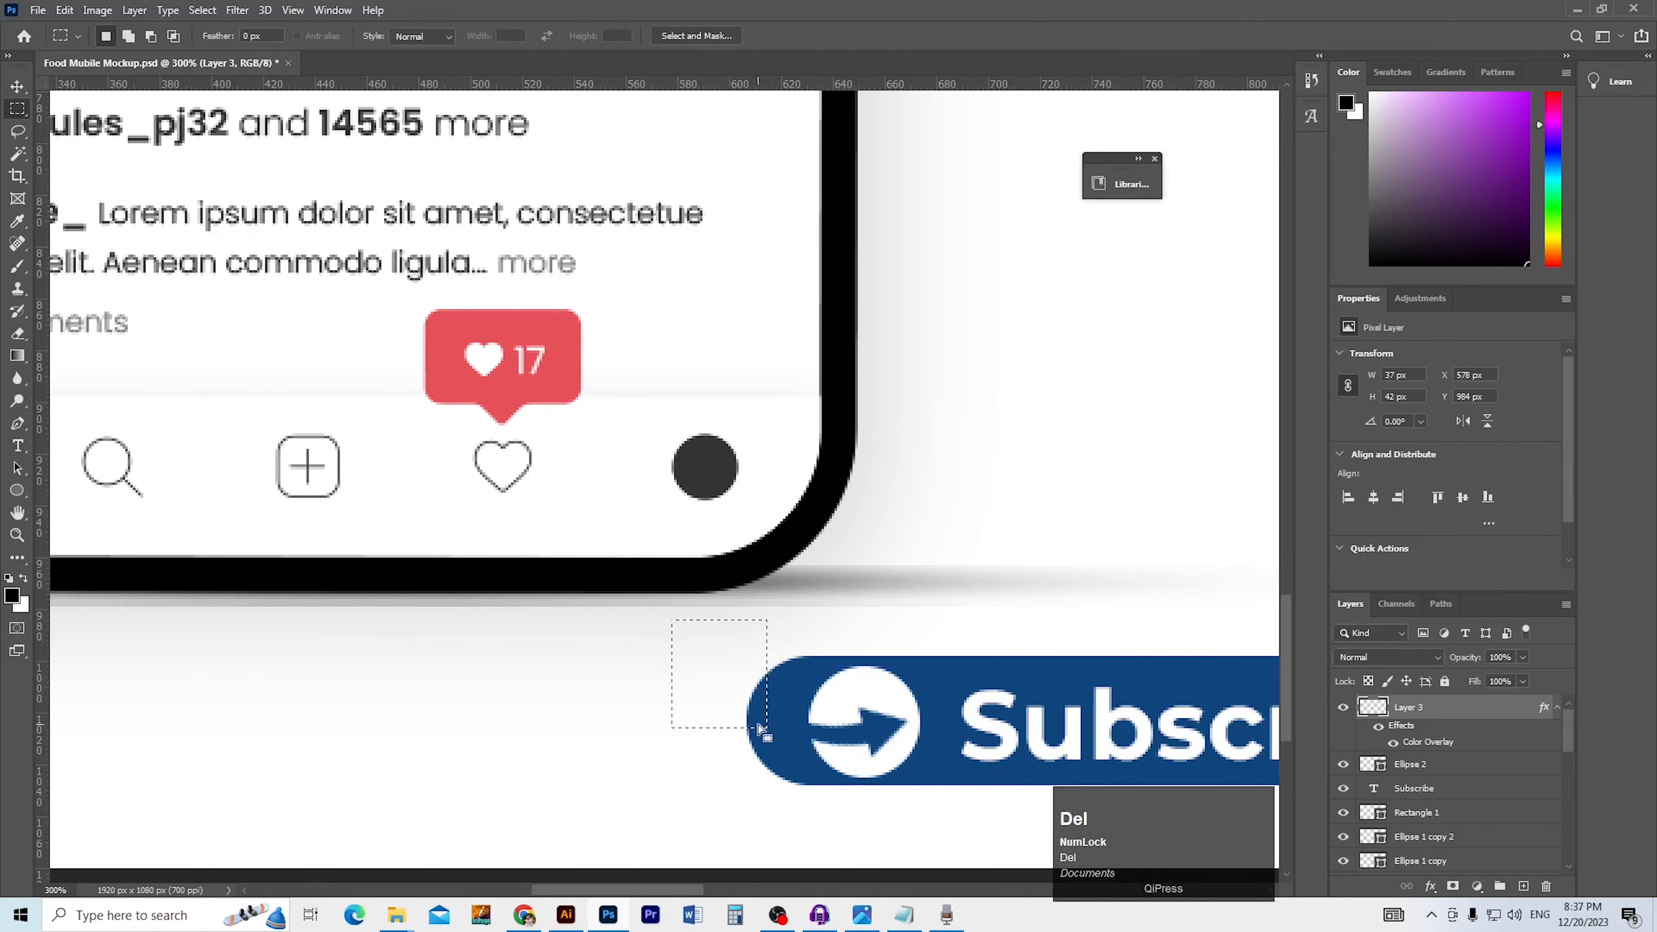
{"action": "left_click", "coordinate": [840, 740], "text": "ctrl+alt"}
{"action": "left_click", "coordinate": [840, 741], "text": "ctrl+alt"}
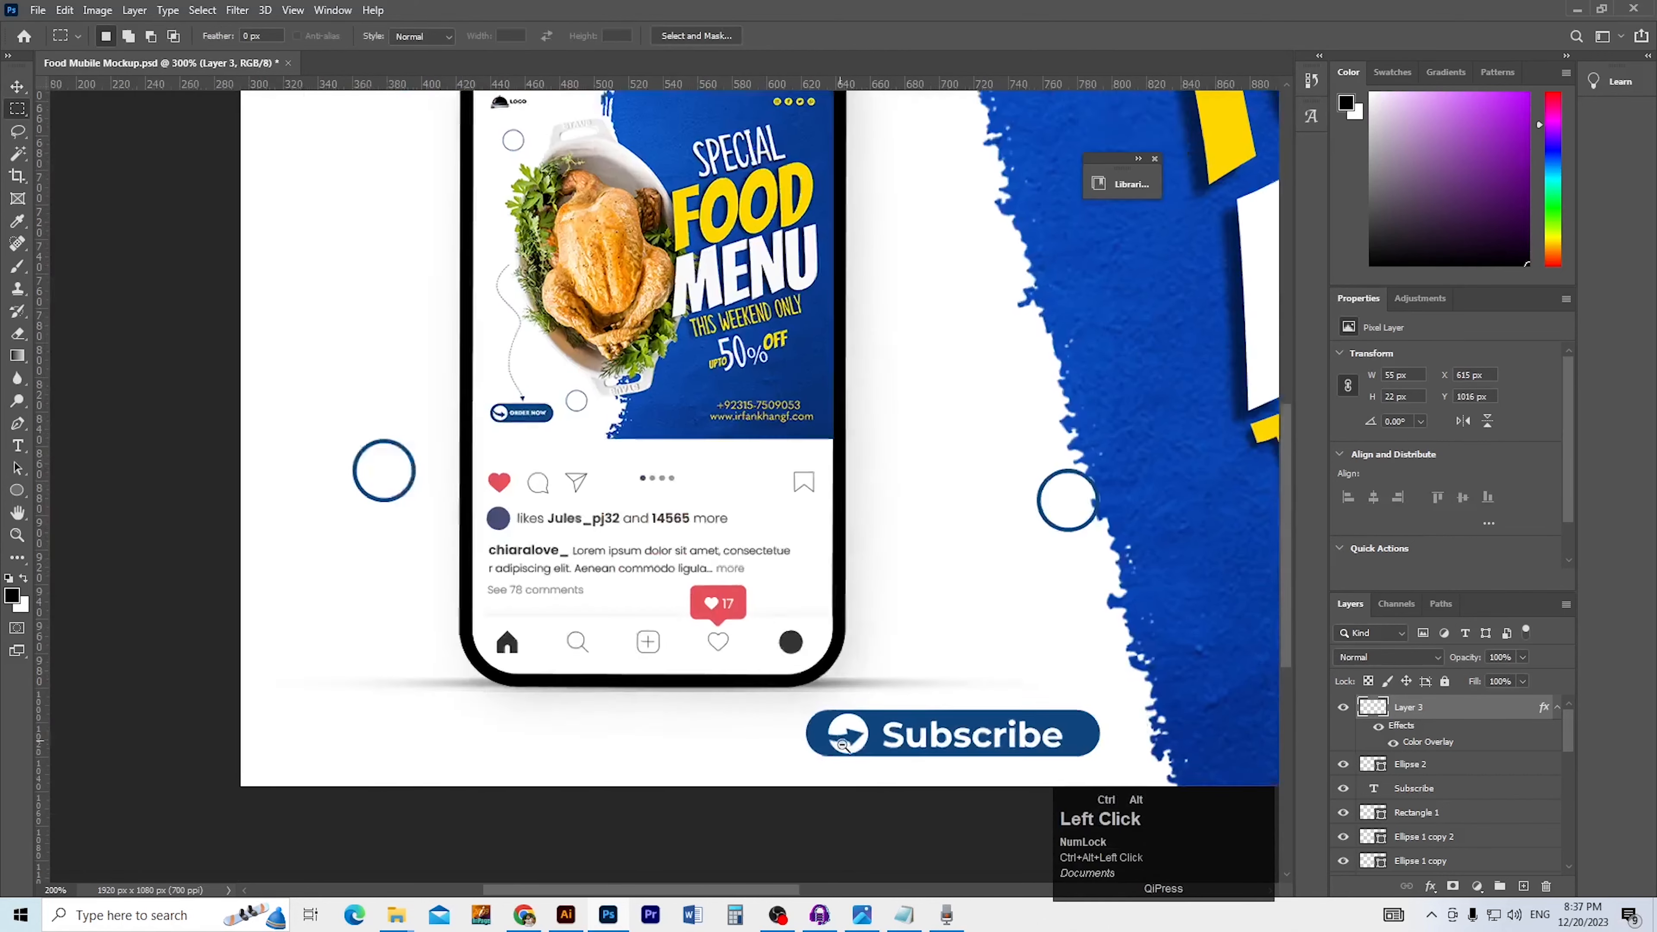
{"action": "left_click", "coordinate": [828, 746], "text": "ctrl+alt"}
Shift the white circle, the arrow and the Subscribe text closer to the left end of the blue button
{"action": "key", "text": "v"}
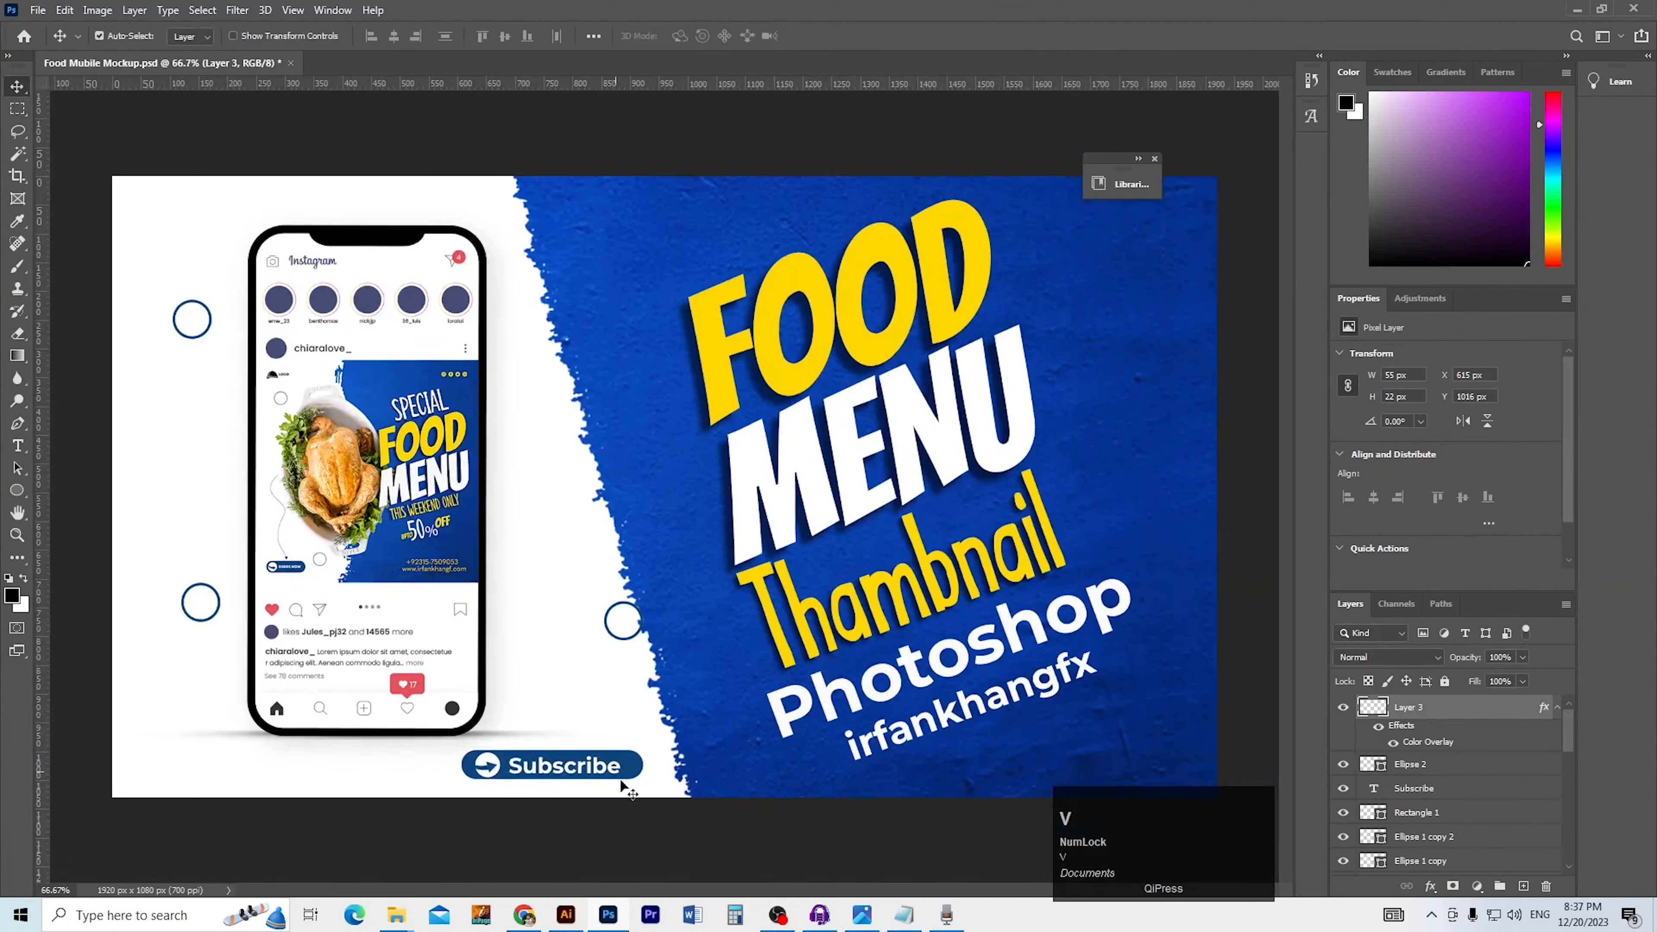
{"action": "left_click", "coordinate": [552, 824]}
{"action": "left_click", "coordinate": [453, 765], "text": "ctrl"}
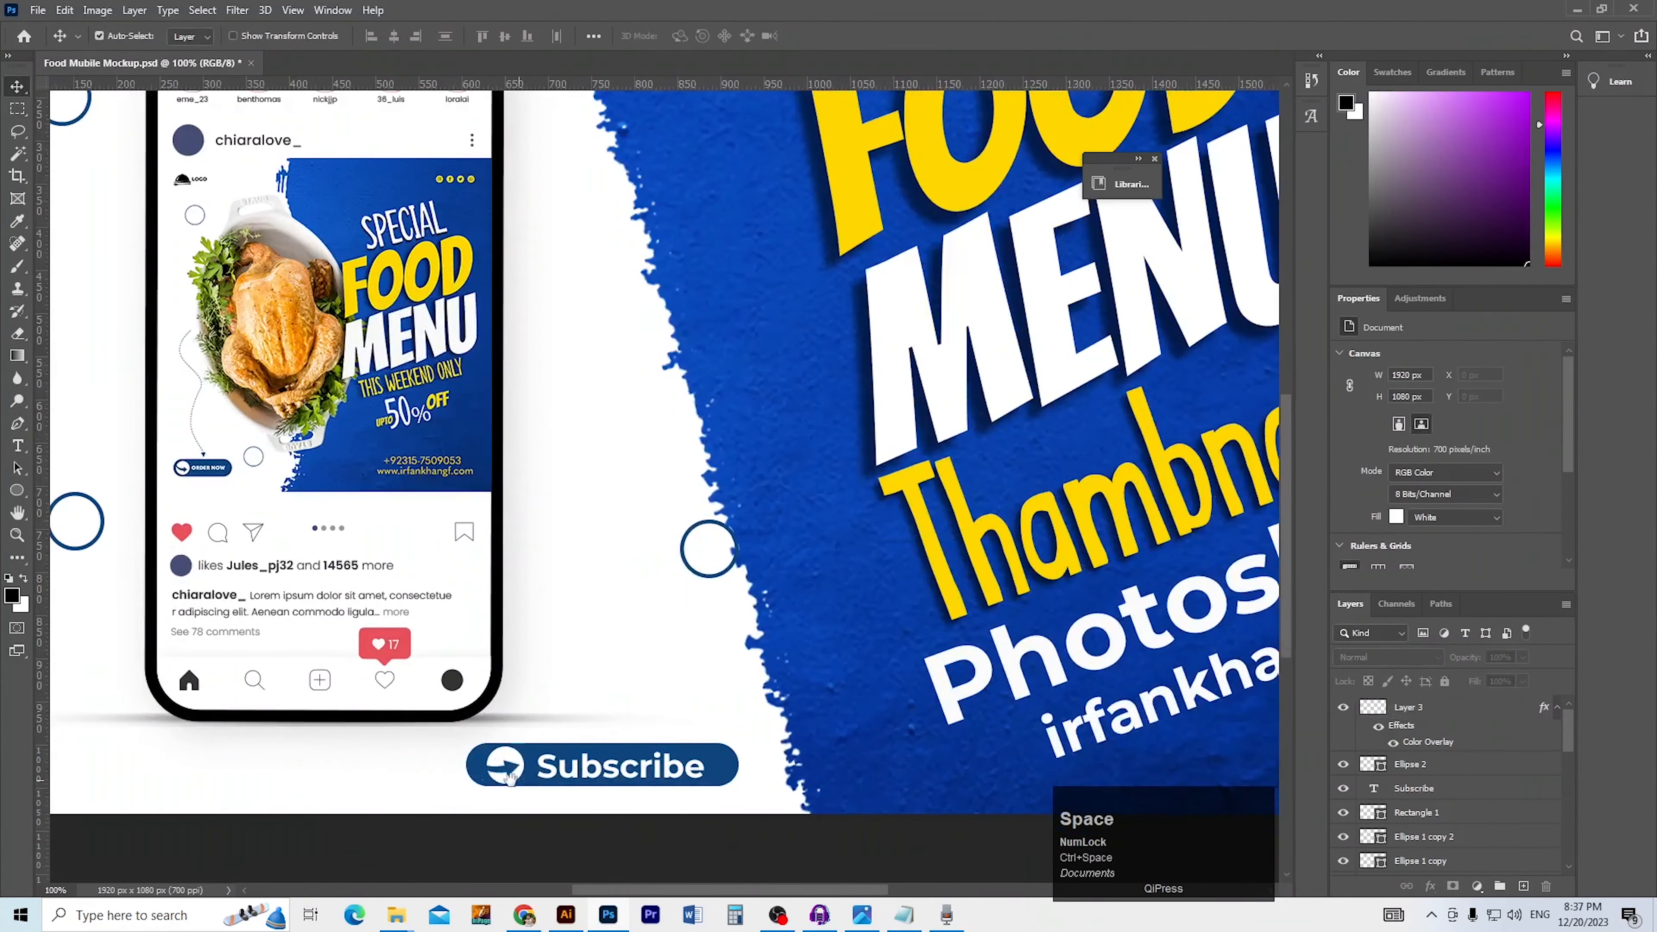
{"action": "left_click", "coordinate": [534, 776], "text": "ctrl"}
{"action": "left_click", "coordinate": [467, 773], "text": "ctrl"}
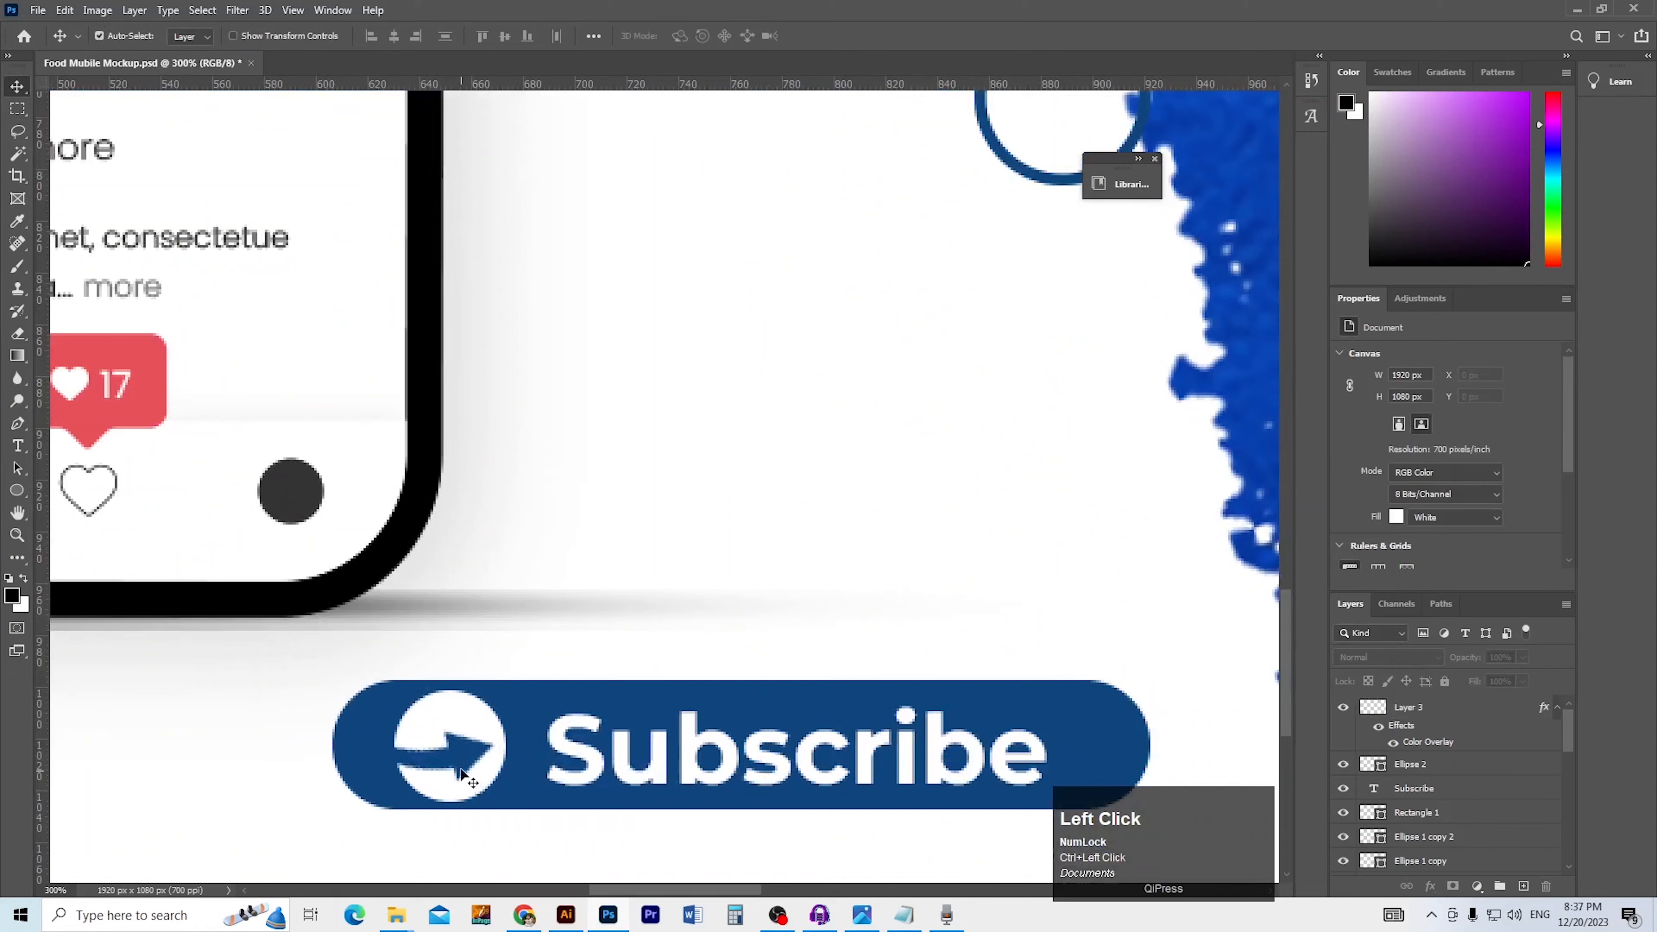
{"action": "left_click_drag", "start_coordinate": [461, 774], "coordinate": [448, 778]}
{"action": "left_click_drag", "start_coordinate": [584, 780], "coordinate": [541, 780]}
Marquee-select the piece of arrow tail protruding past the blue button on Layer 3, delete it and deselect
{"action": "left_click", "coordinate": [355, 749], "text": "ctrl"}
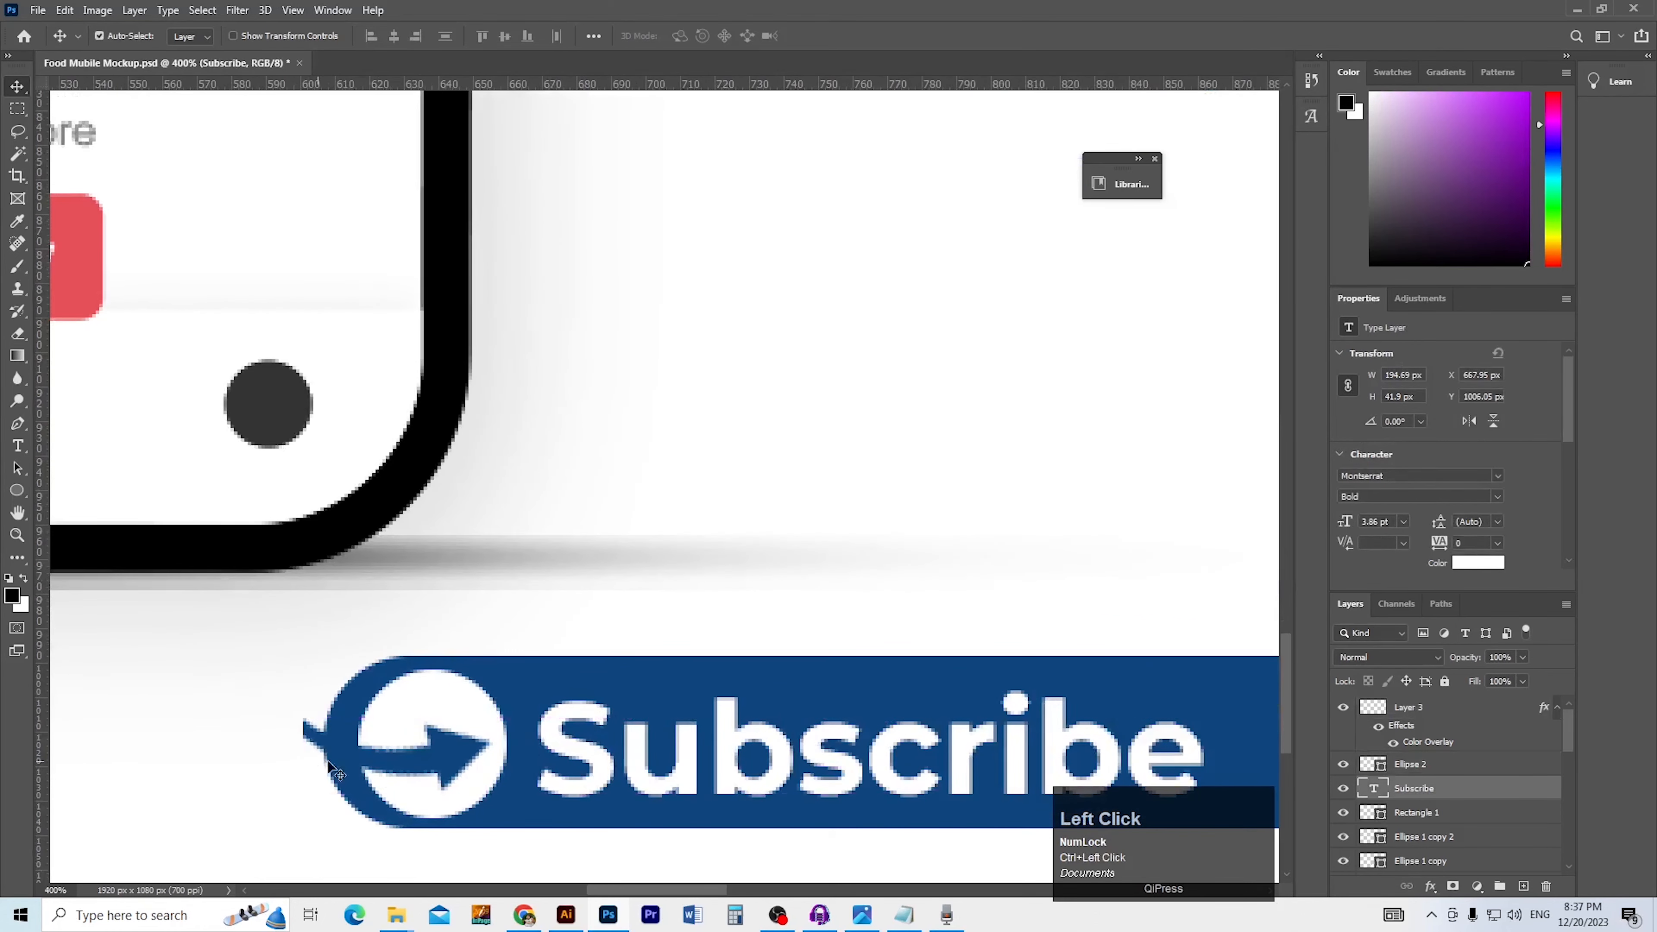
{"action": "left_click", "coordinate": [307, 750]}
{"action": "key", "text": "m"}
{"action": "mouse_move", "coordinate": [237, 677]}
{"action": "left_mouse_down"}
{"action": "mouse_move", "coordinate": [359, 732]}
{"action": "mouse_move", "coordinate": [326, 765]}
{"action": "left_mouse_up"}
{"action": "key", "text": "Delete"}
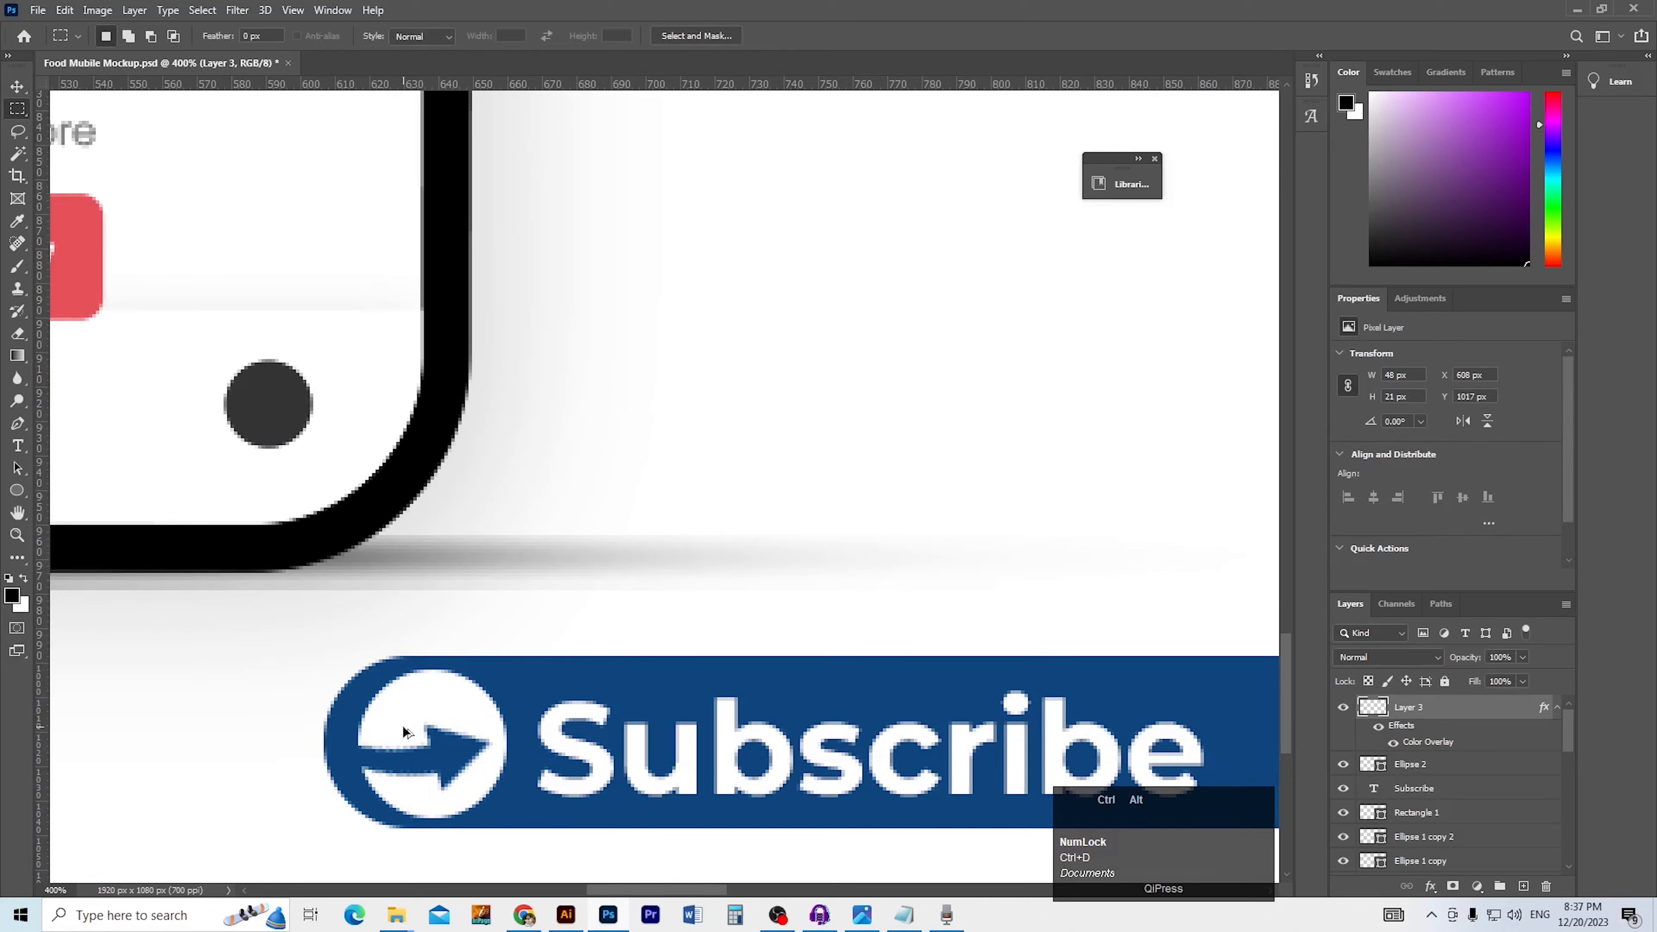
Set the image resolution to 1000 pixels/inch with resampling on and fit the whole canvas in view
{"action": "key", "text": "ctrl+alt+i"}
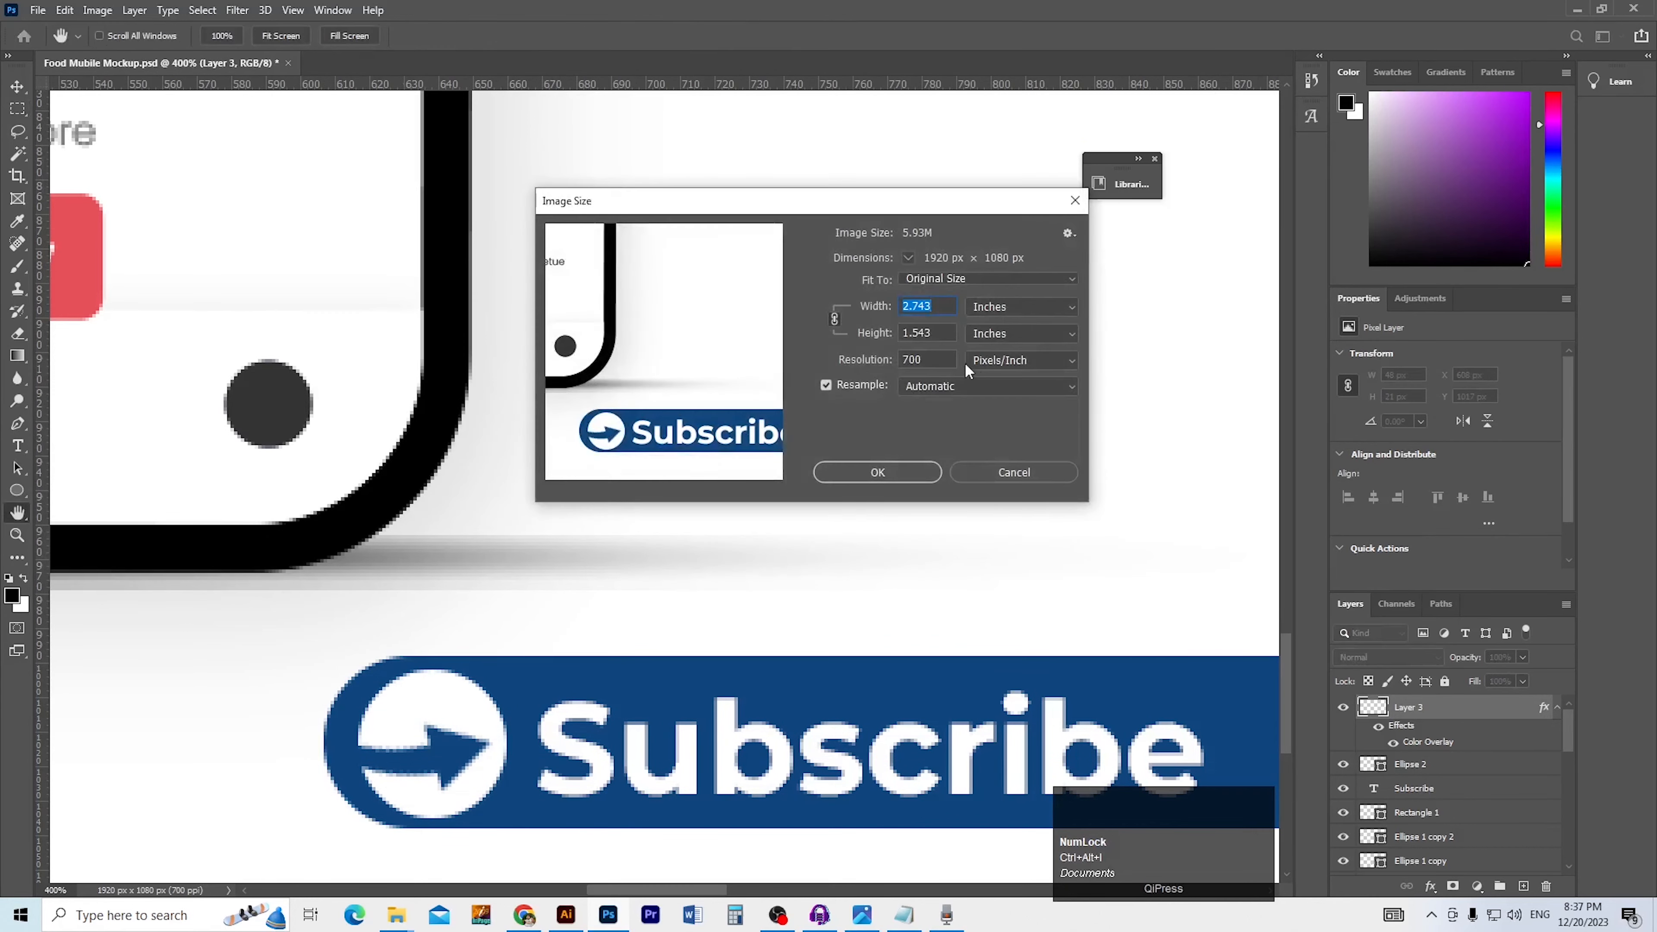
{"action": "type", "text": "10"}
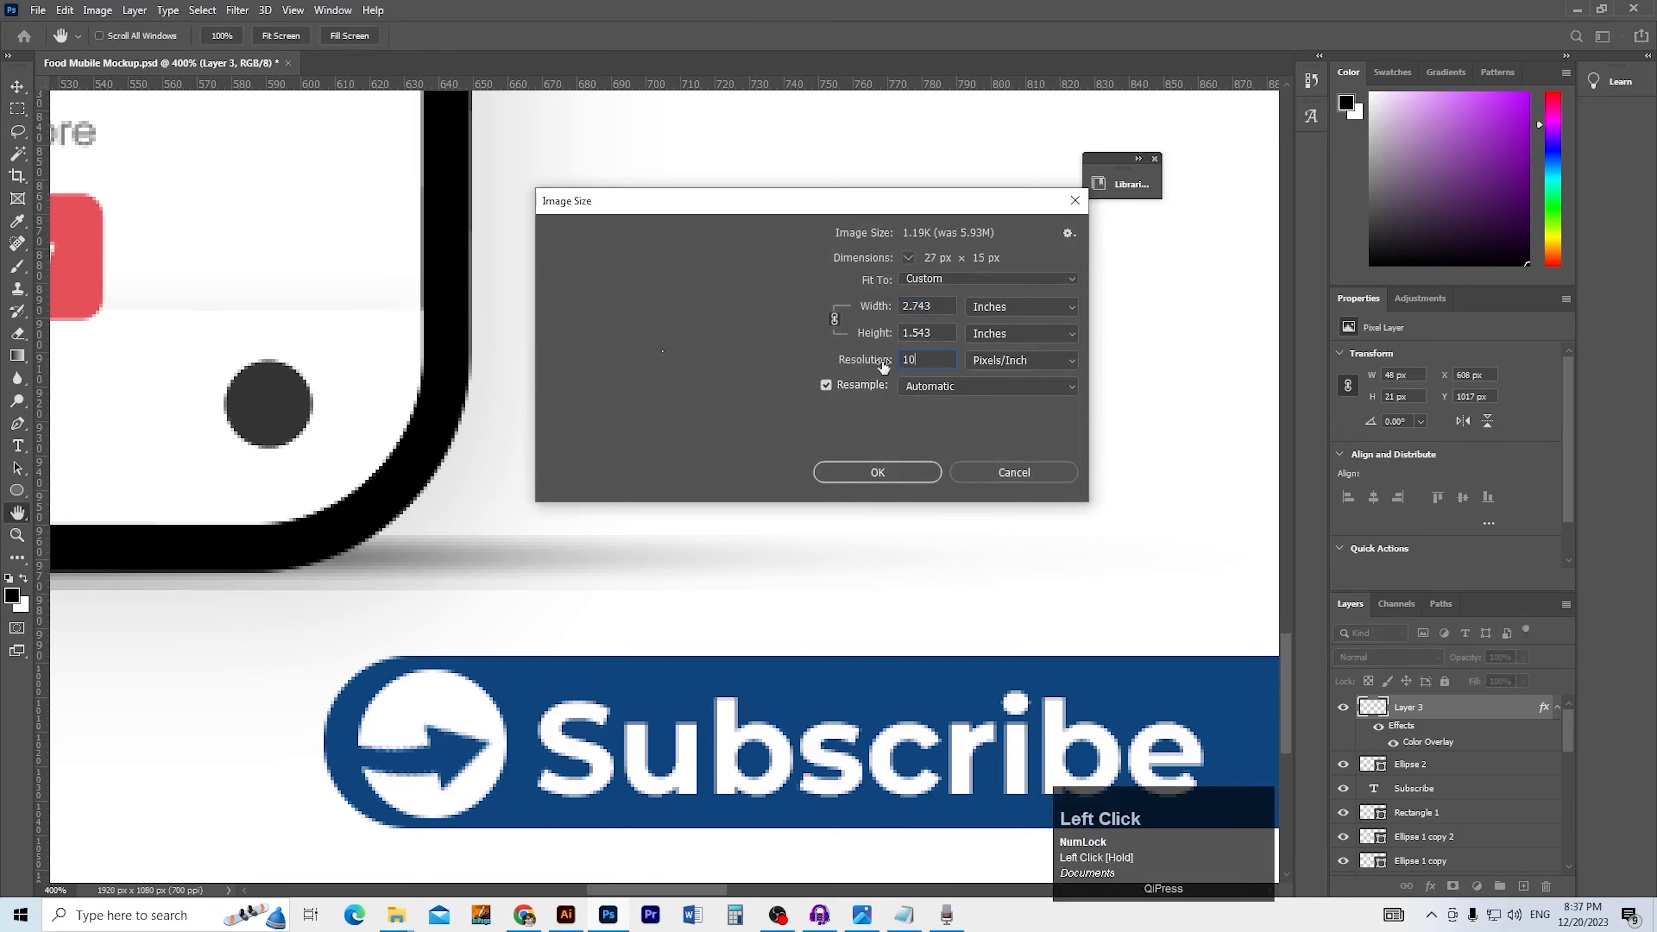
{"action": "type", "text": "00"}
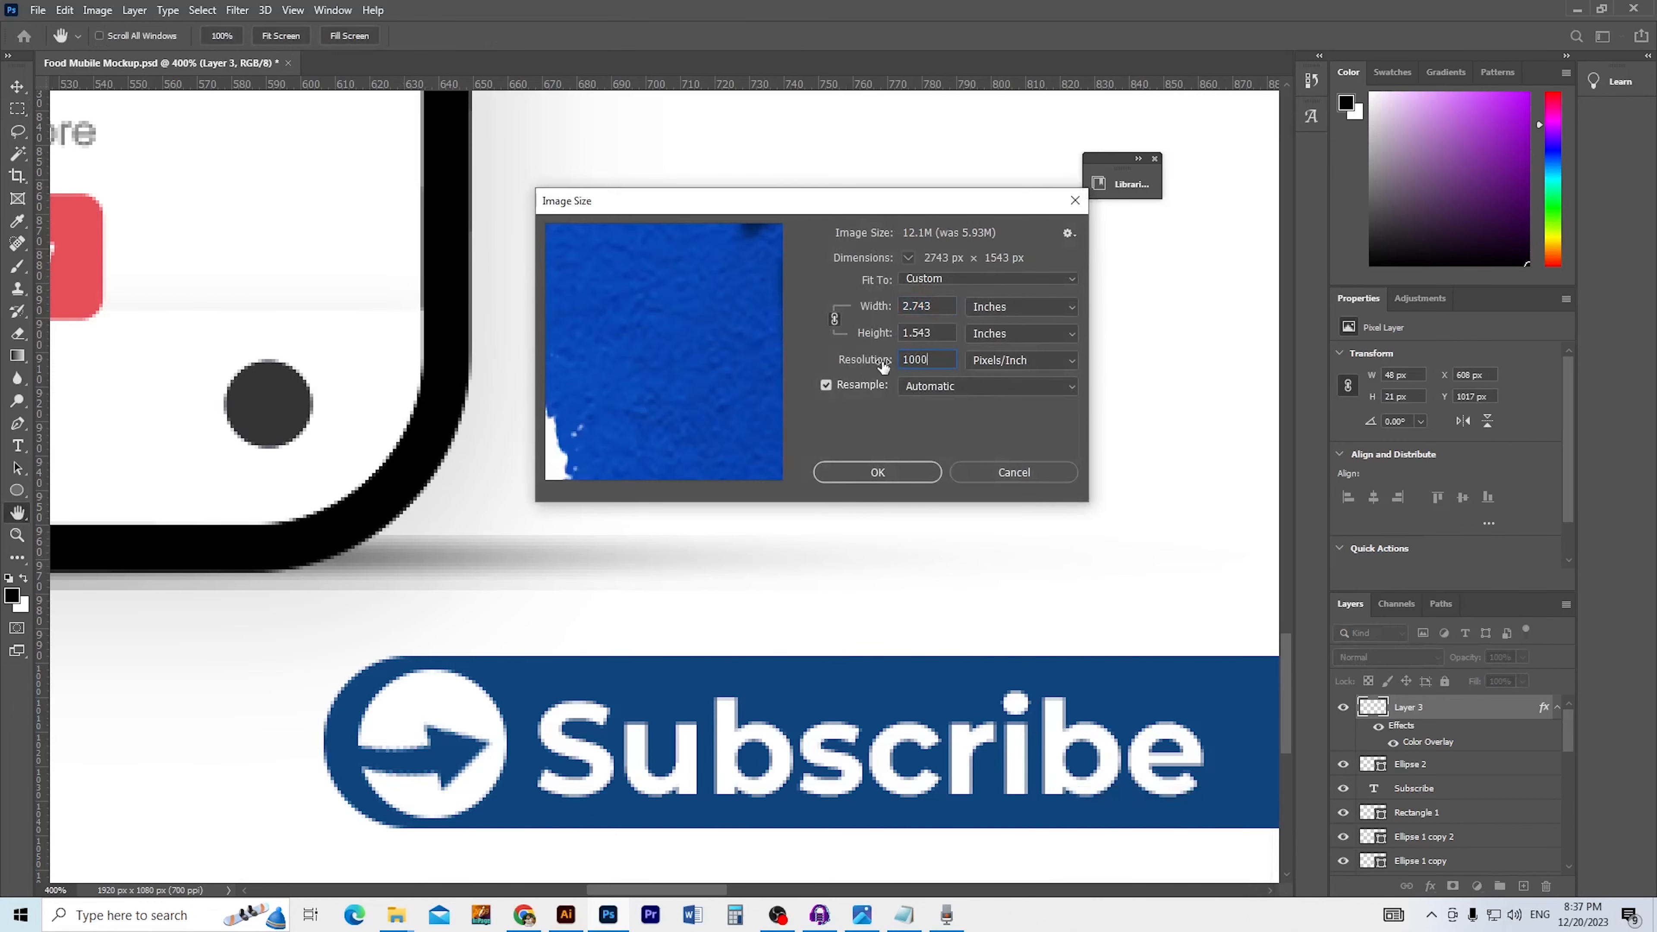
{"action": "left_click", "coordinate": [897, 476]}
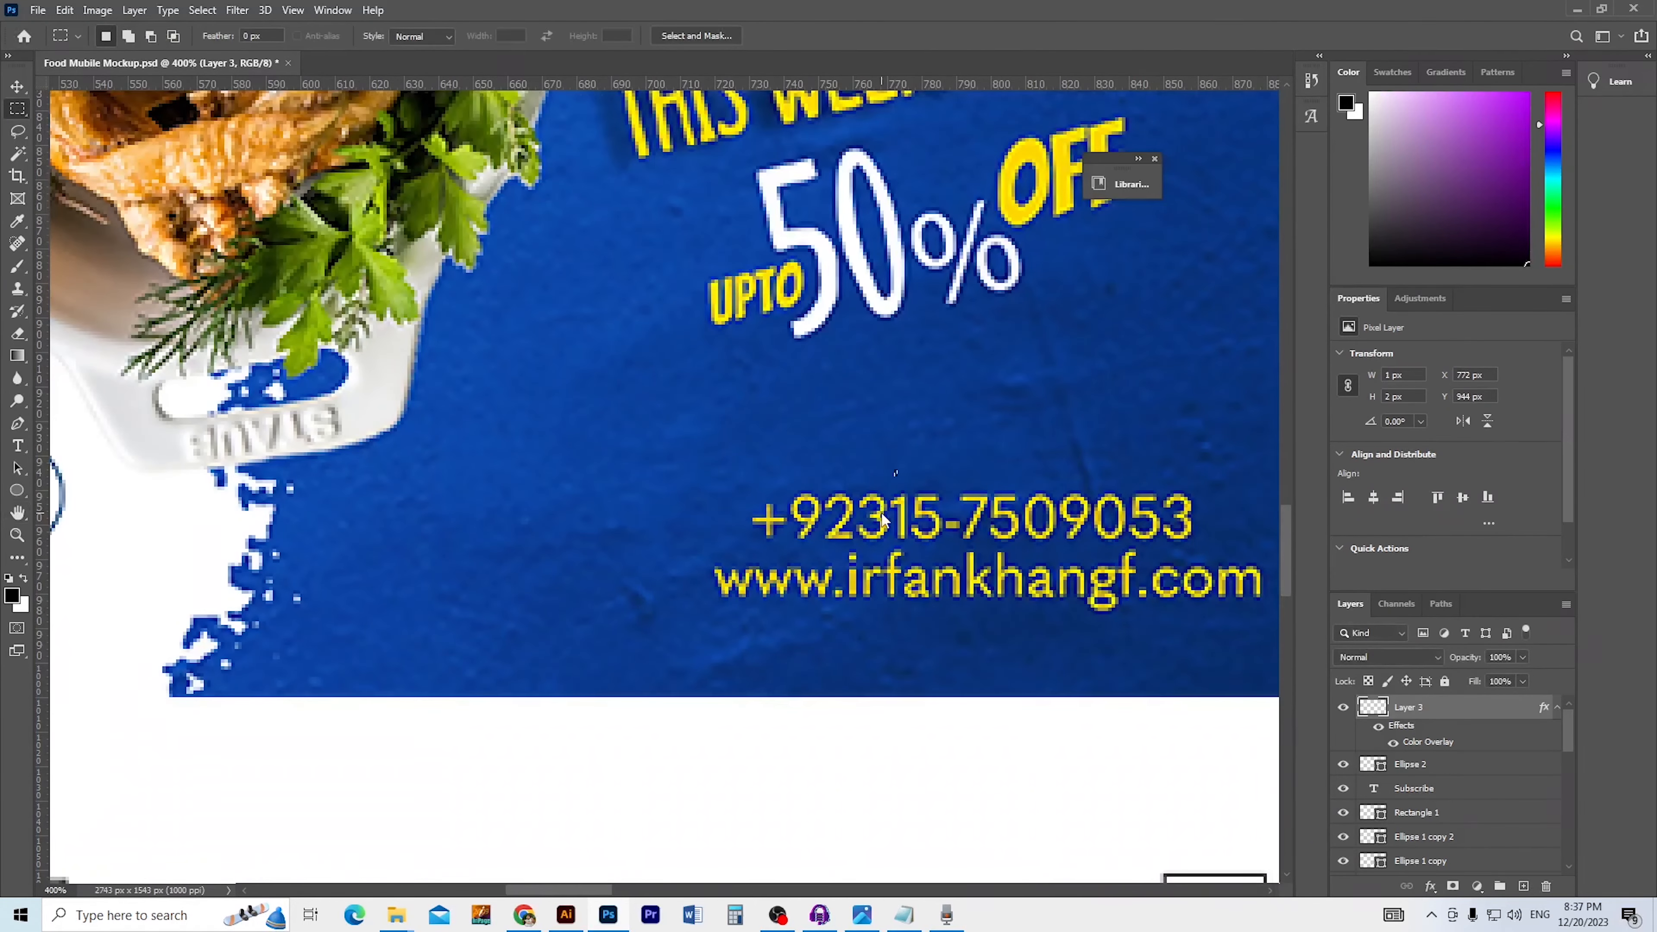
{"action": "left_click", "coordinate": [882, 519]}
{"action": "key", "text": "ctrl+0"}
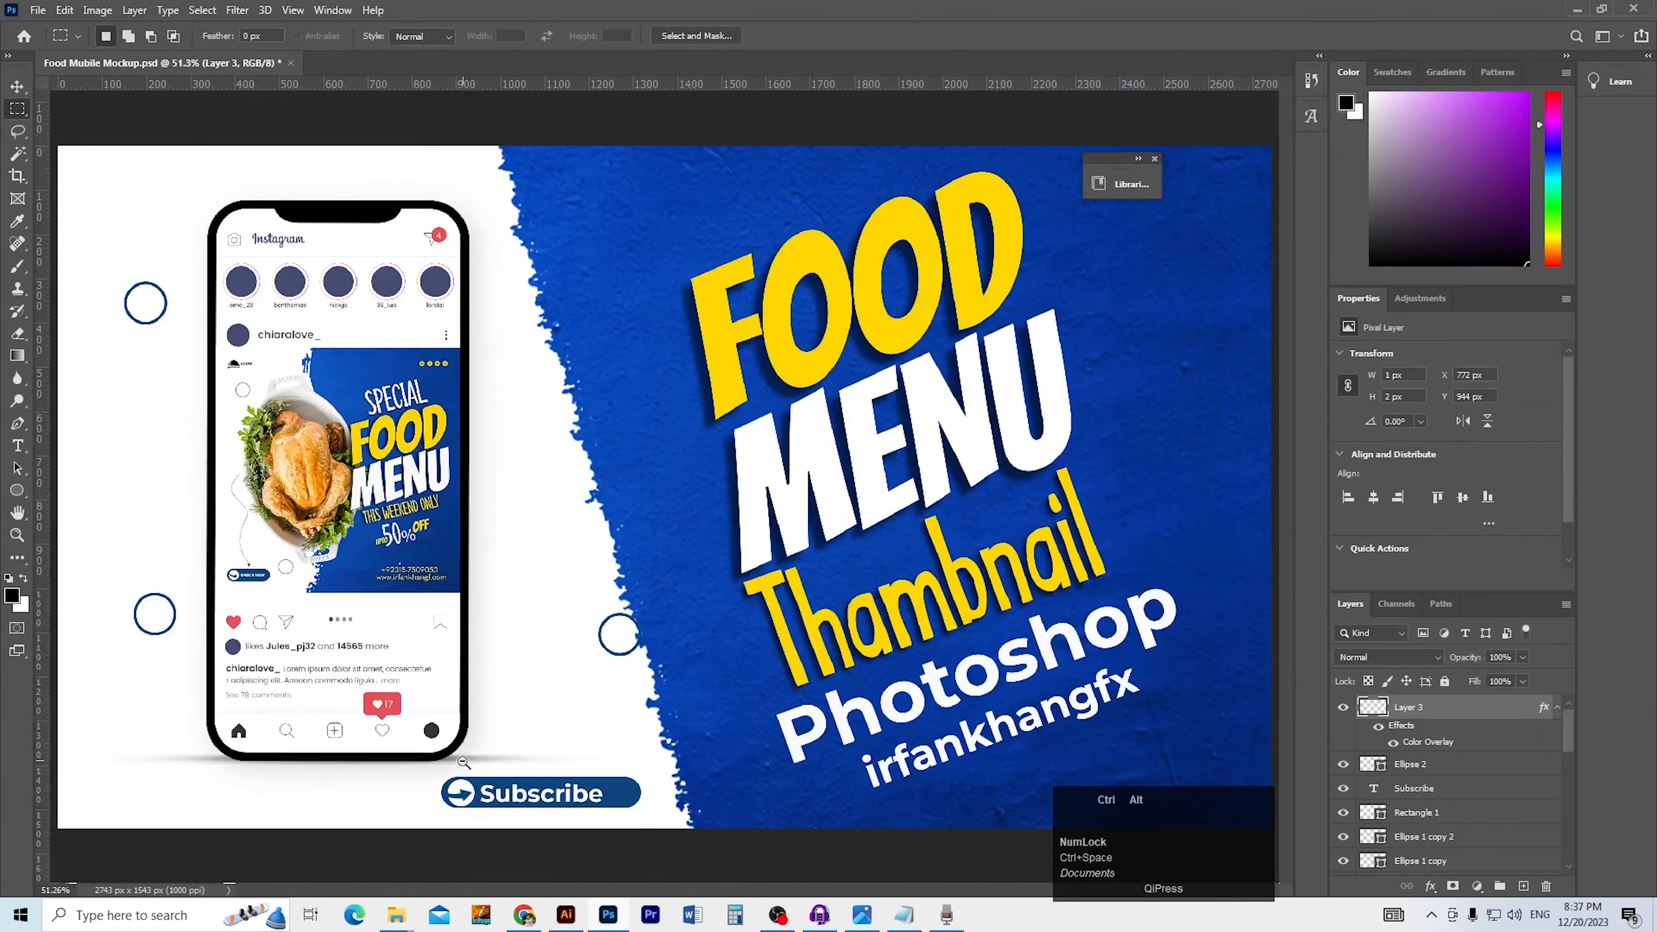
Try to align the vertical centers of the Subscribe text and its blue rectangle, and undo the alignment
{"action": "left_click", "coordinate": [519, 806]}
{"action": "key", "text": "v"}
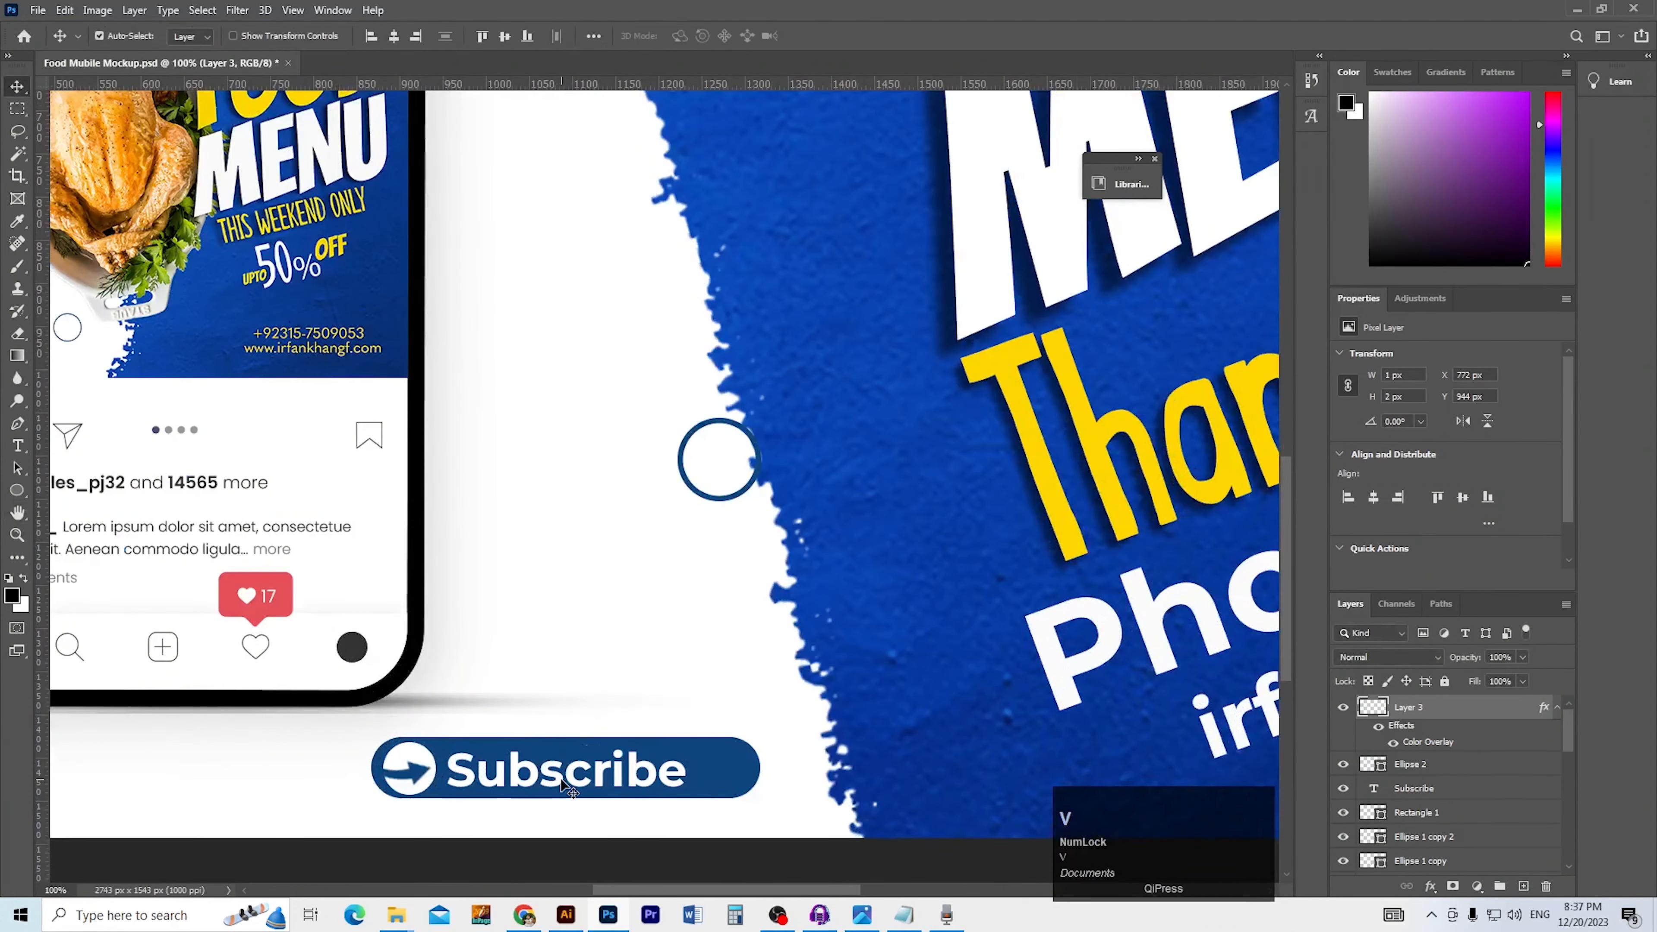
{"action": "left_click", "coordinate": [565, 787]}
{"action": "left_click", "coordinate": [679, 780], "text": "shift"}
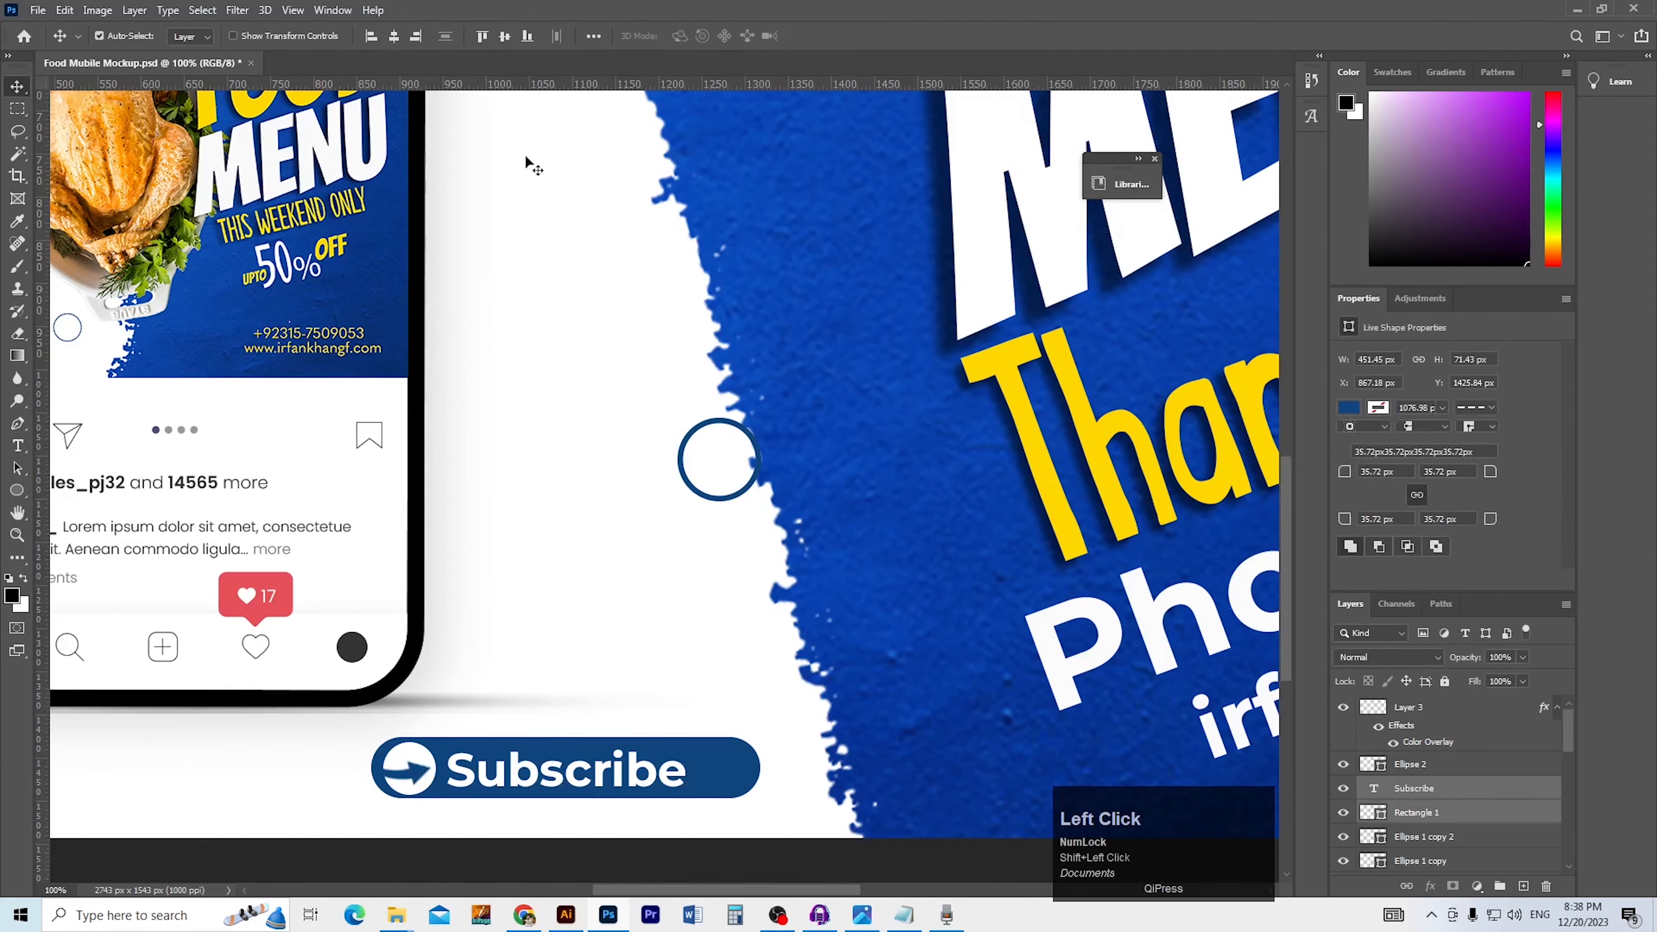
{"action": "left_click", "coordinate": [503, 39]}
{"action": "key", "text": "space"}
{"action": "key", "text": "ctrl+z"}
{"action": "left_click", "coordinate": [527, 493]}
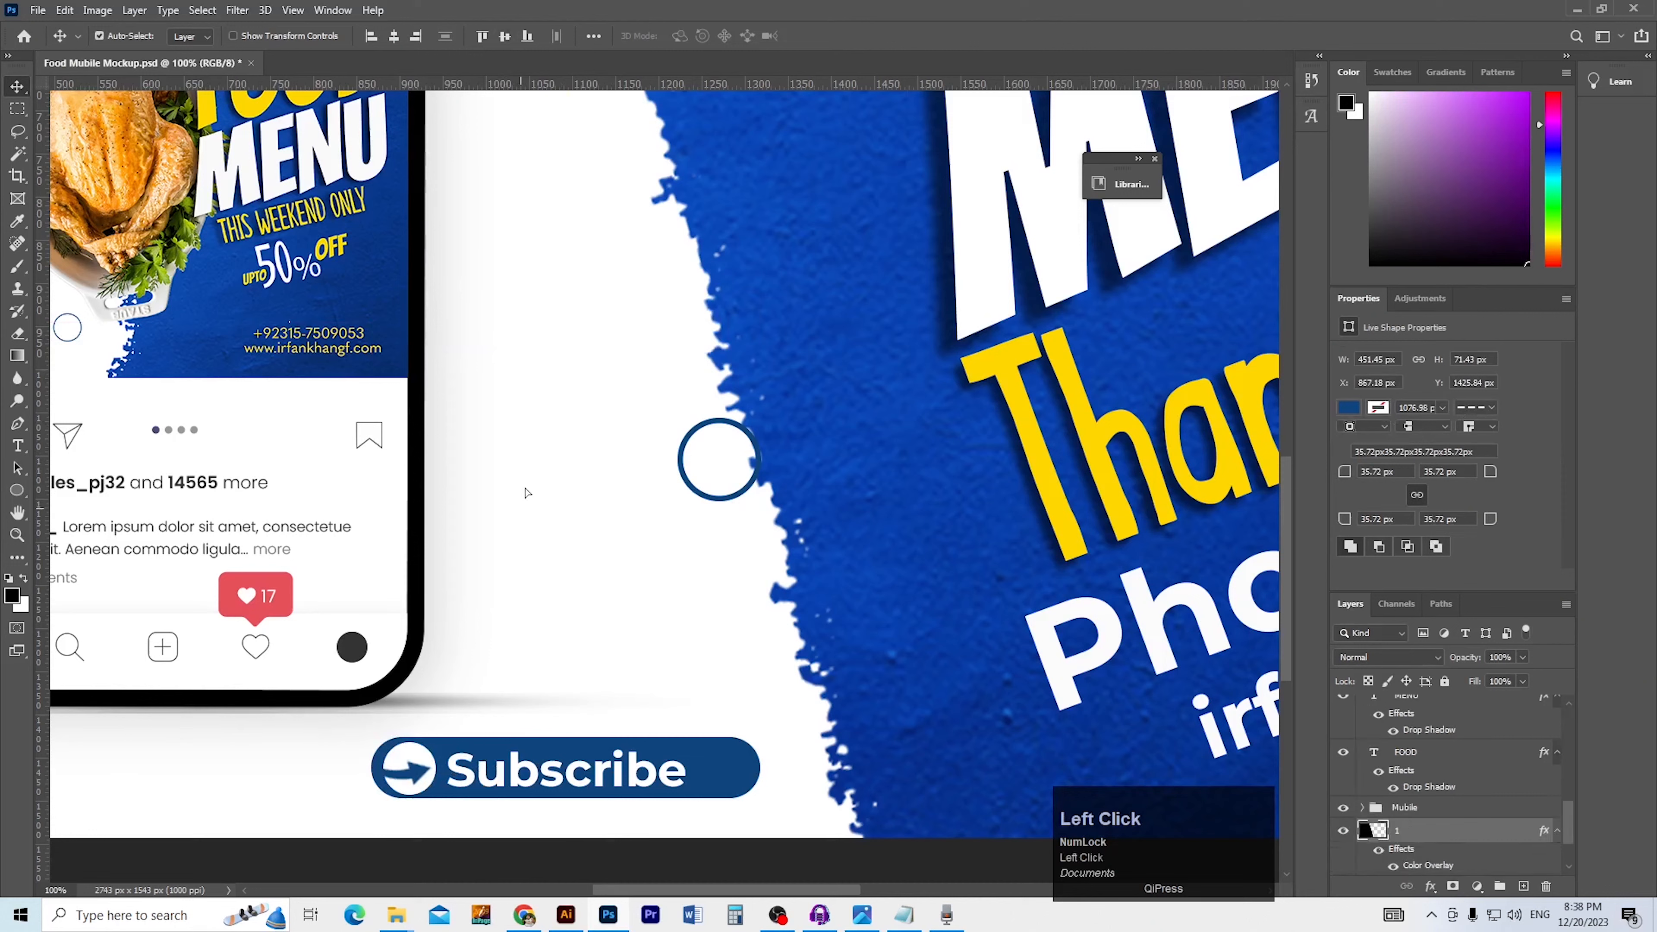
Reselect the Subscribe text and blue rectangle, retry the vertical alignment and undo it
{"action": "left_click", "coordinate": [553, 778]}
{"action": "left_click", "coordinate": [743, 780], "text": "shift"}
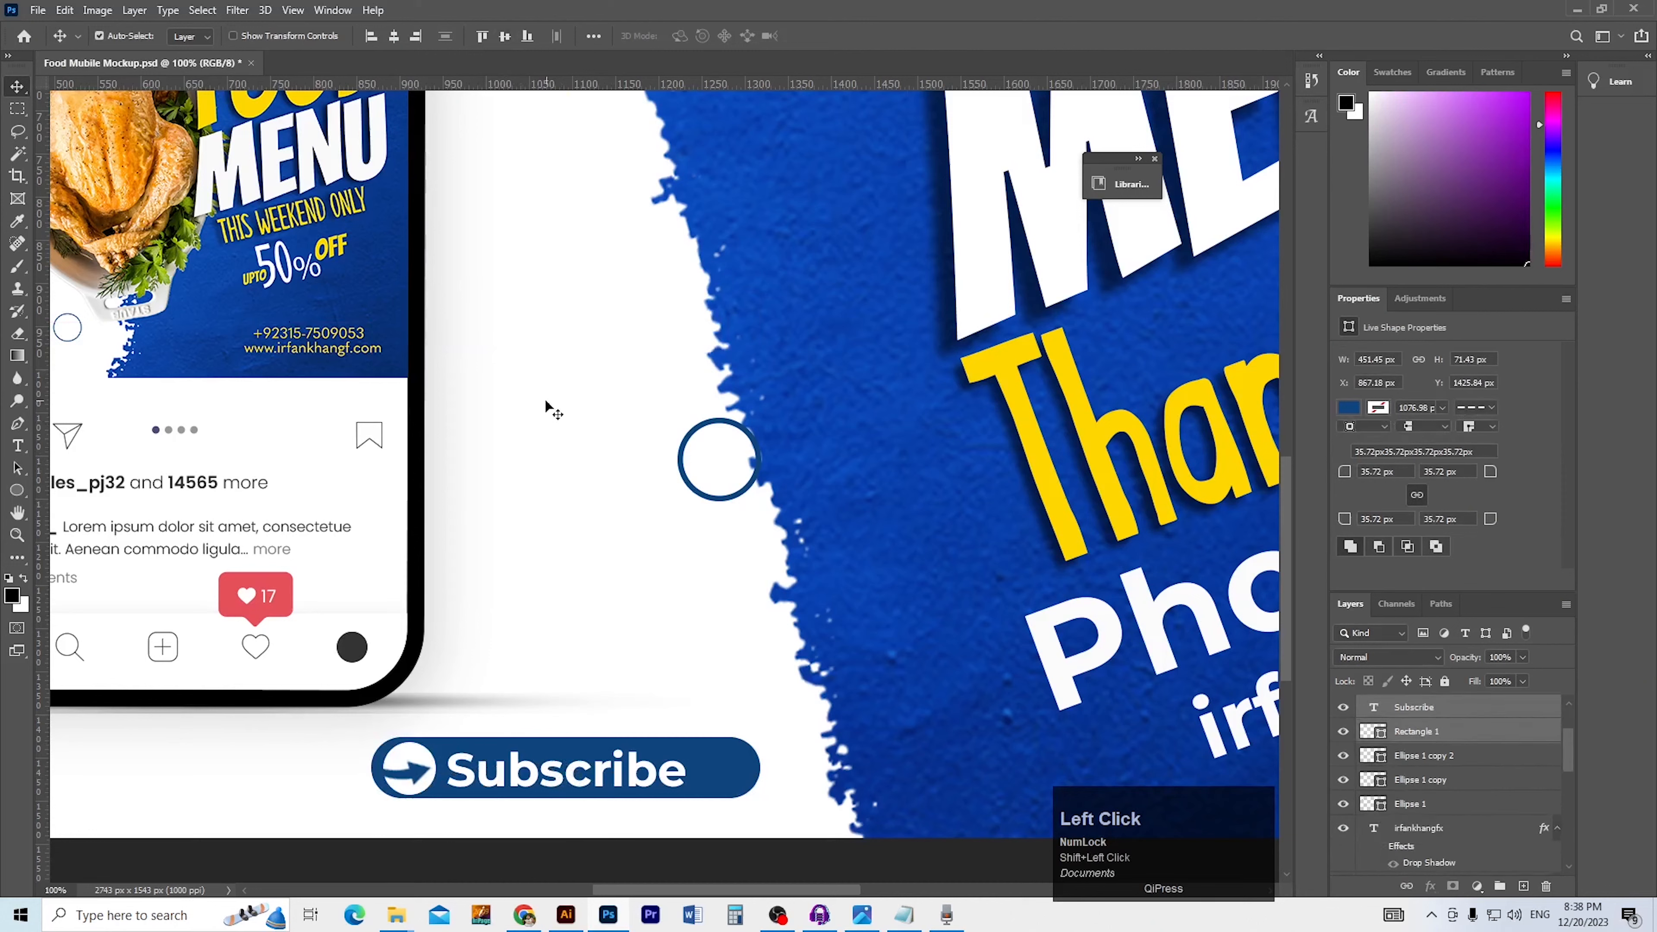
{"action": "left_click", "coordinate": [483, 37]}
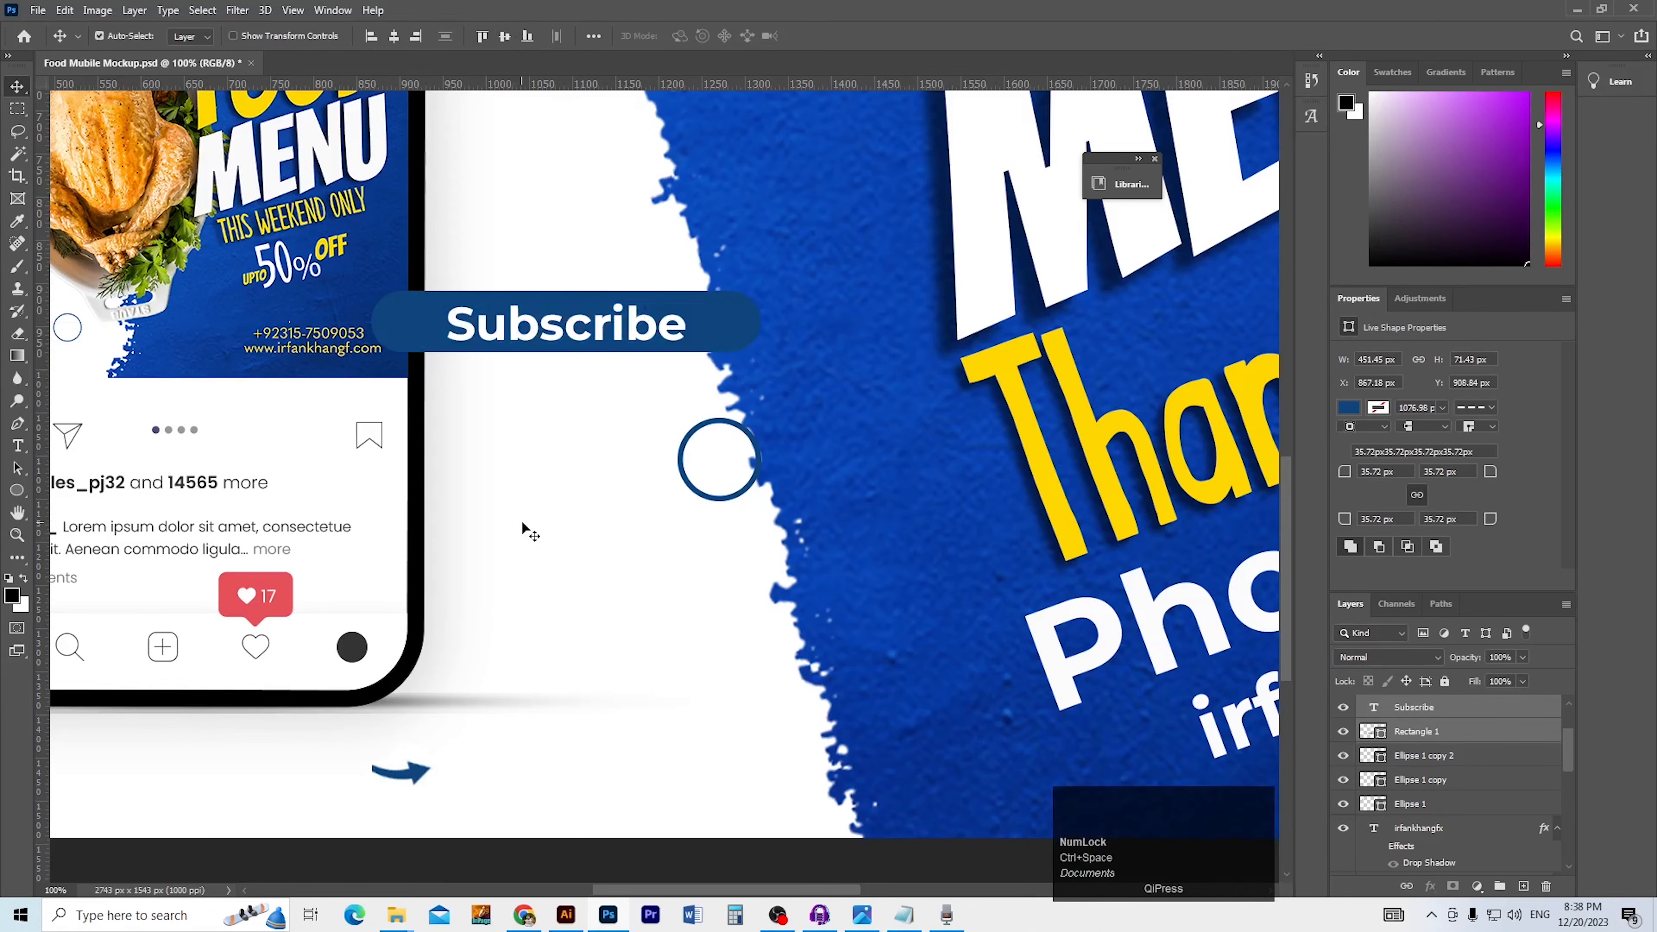
{"action": "key", "text": "ctrl+z"}
{"action": "left_click", "coordinate": [537, 594]}
Attempt once more to vertically center the Subscribe text with Rectangle 1, and undo the move
{"action": "scroll", "coordinate": [672, 771], "scroll_direction": "up", "scroll_amount": 2}
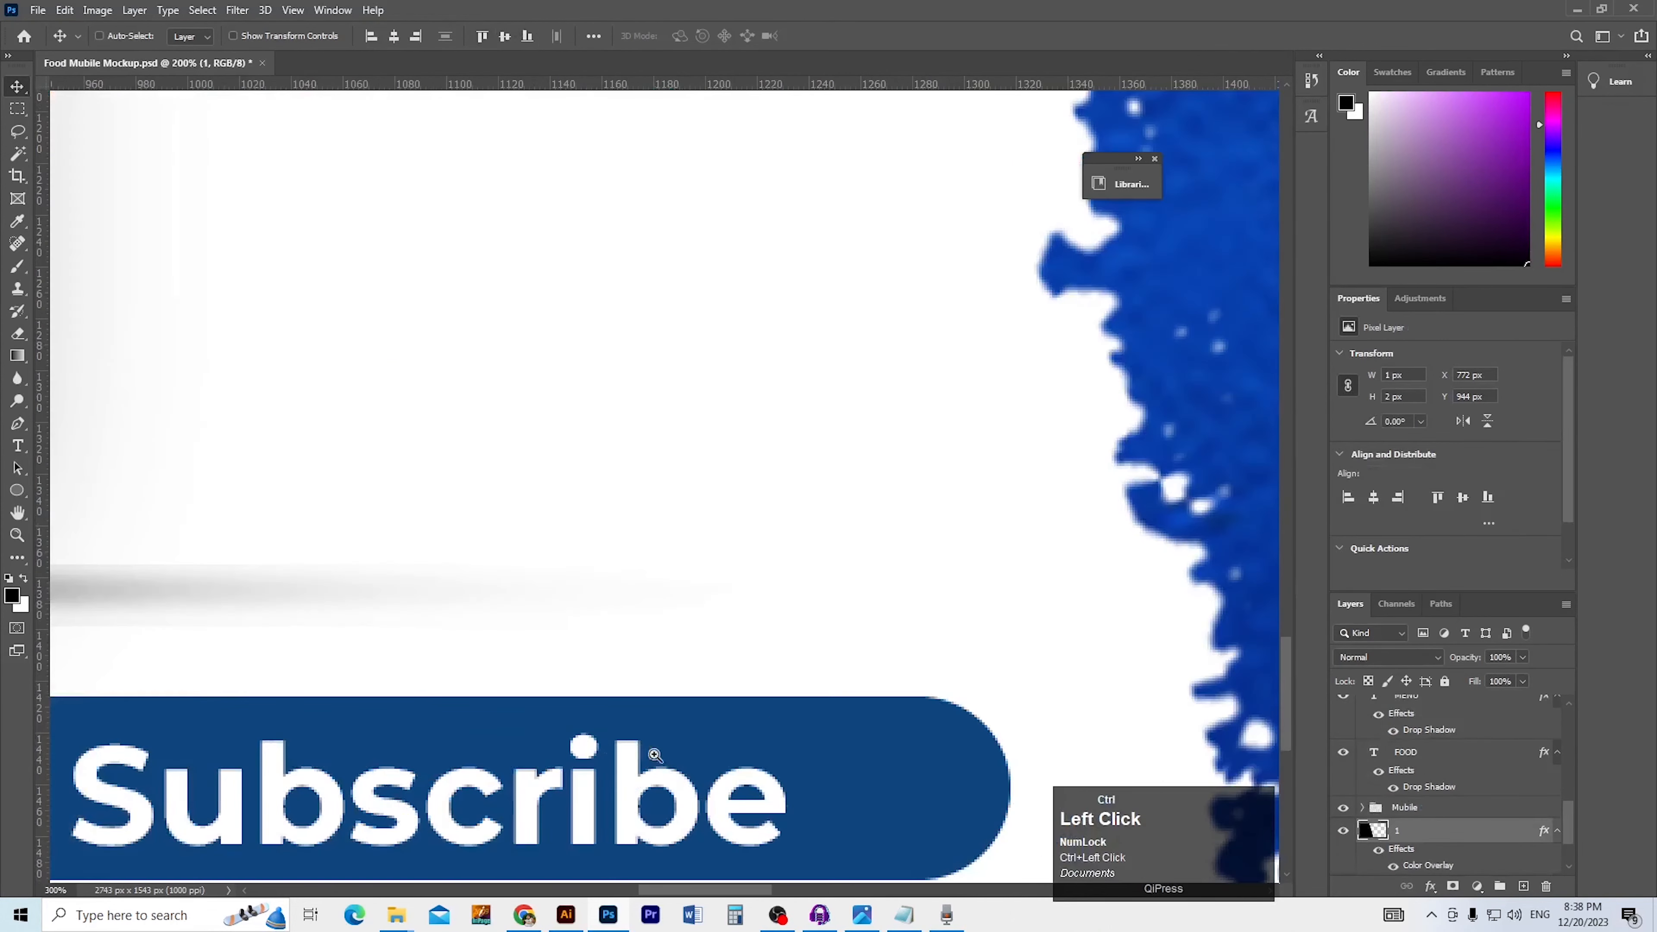
{"action": "left_click", "coordinate": [1431, 758]}
{"action": "left_click", "coordinate": [790, 811]}
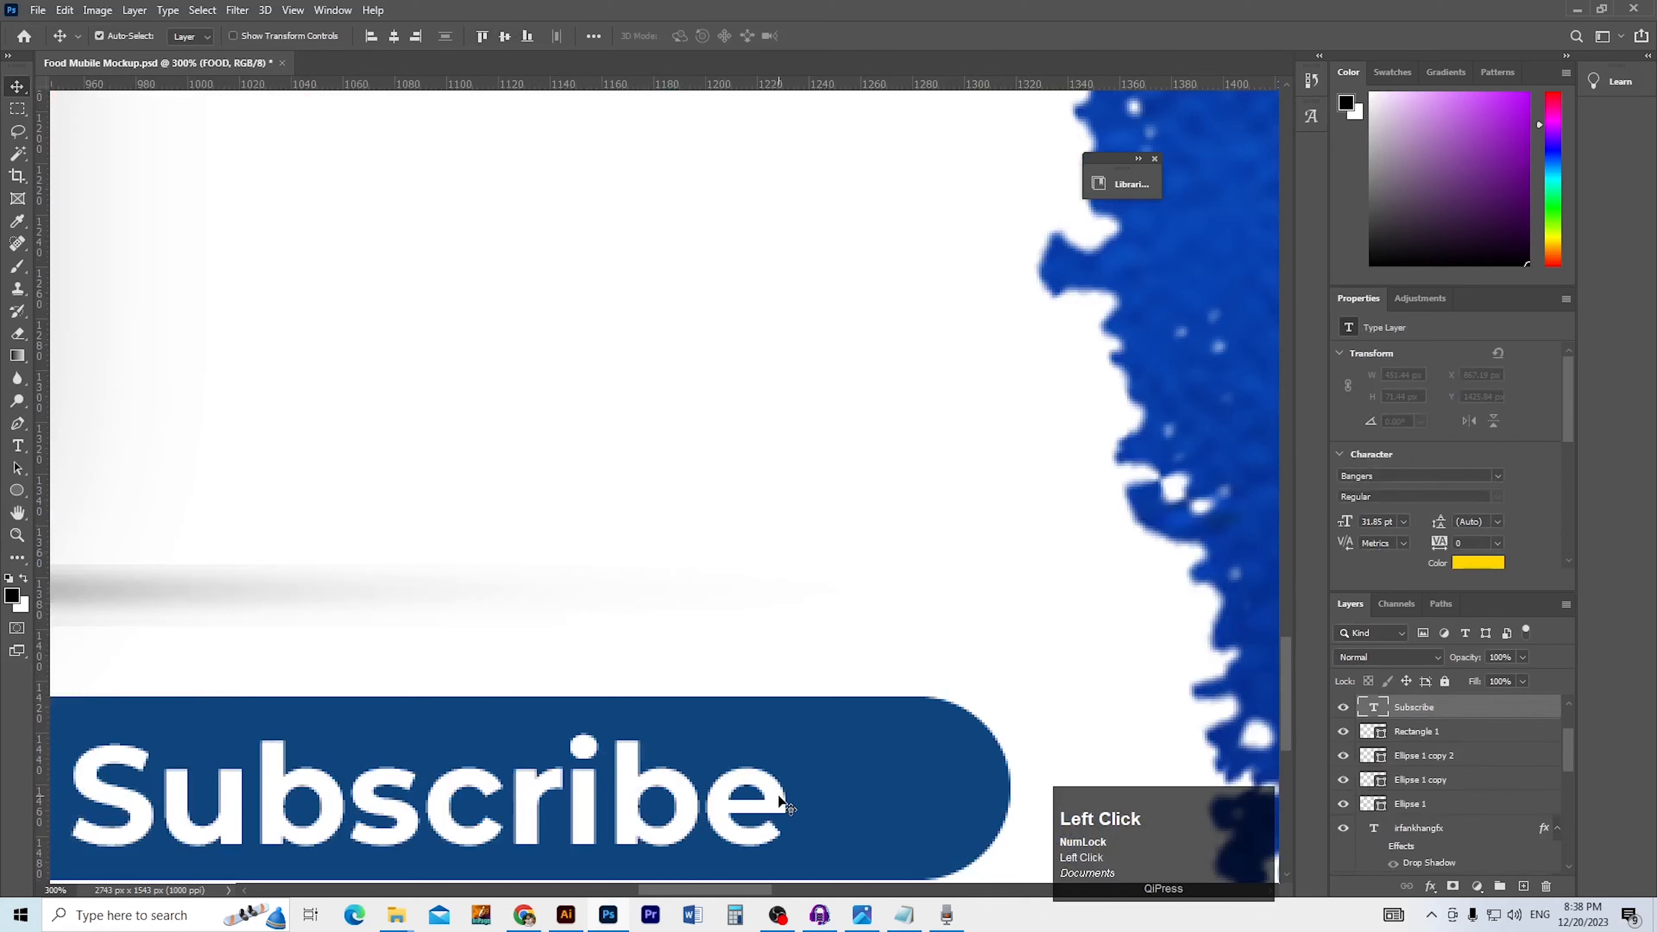
{"action": "left_click", "coordinate": [852, 797], "text": "shift"}
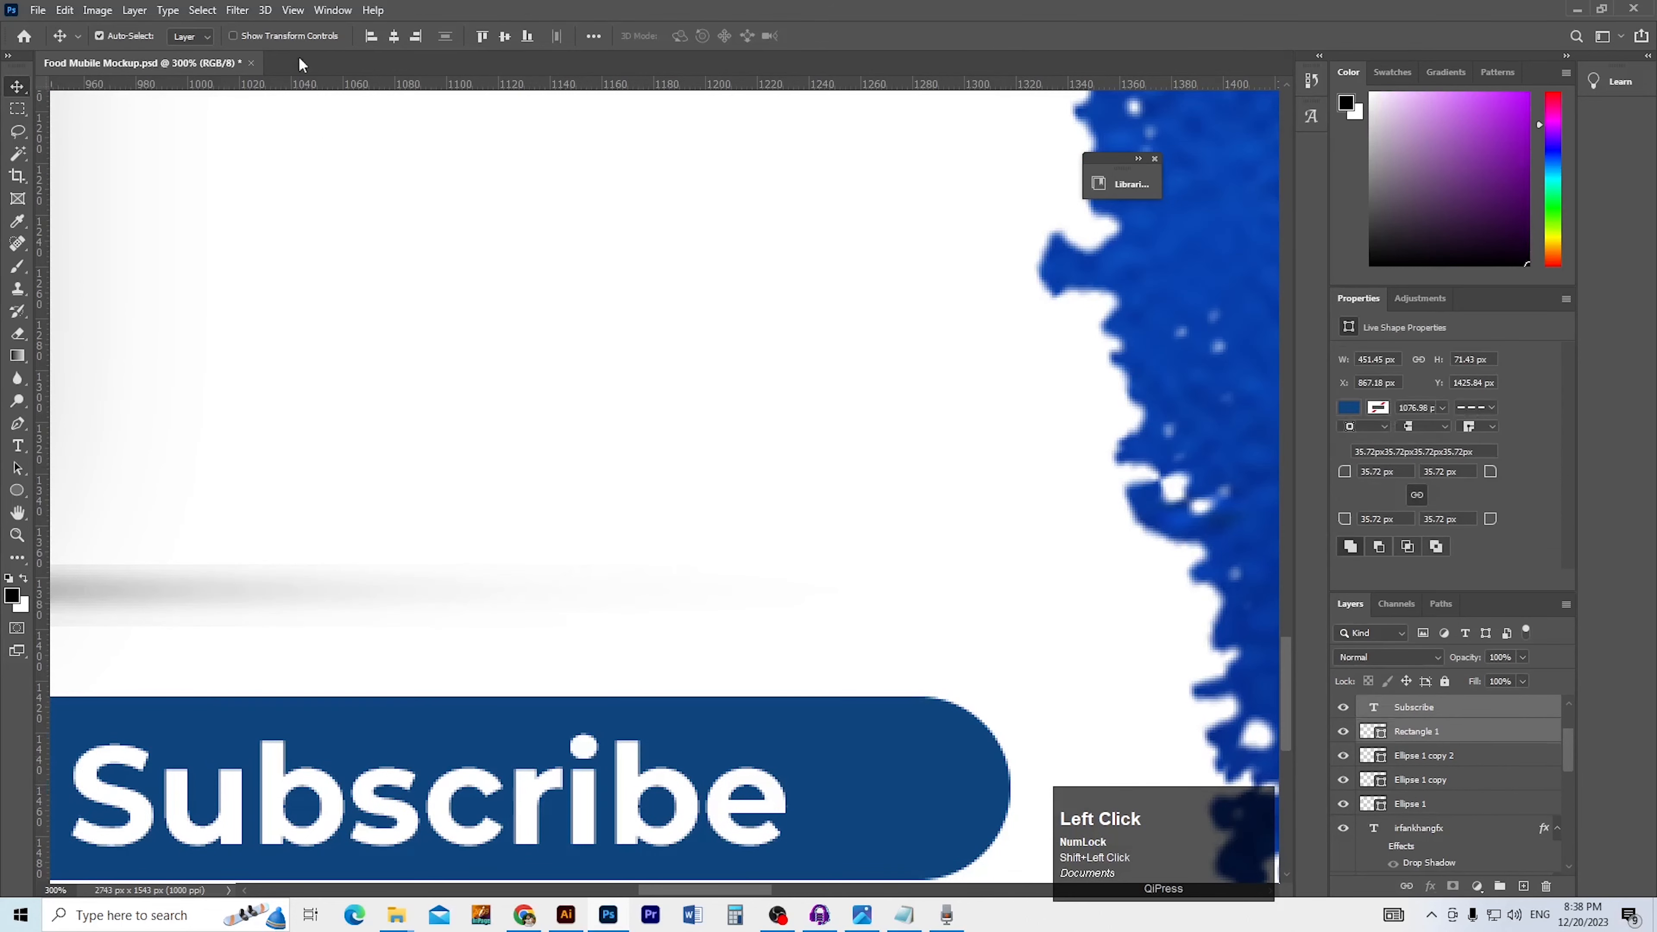
{"action": "left_click", "coordinate": [504, 36]}
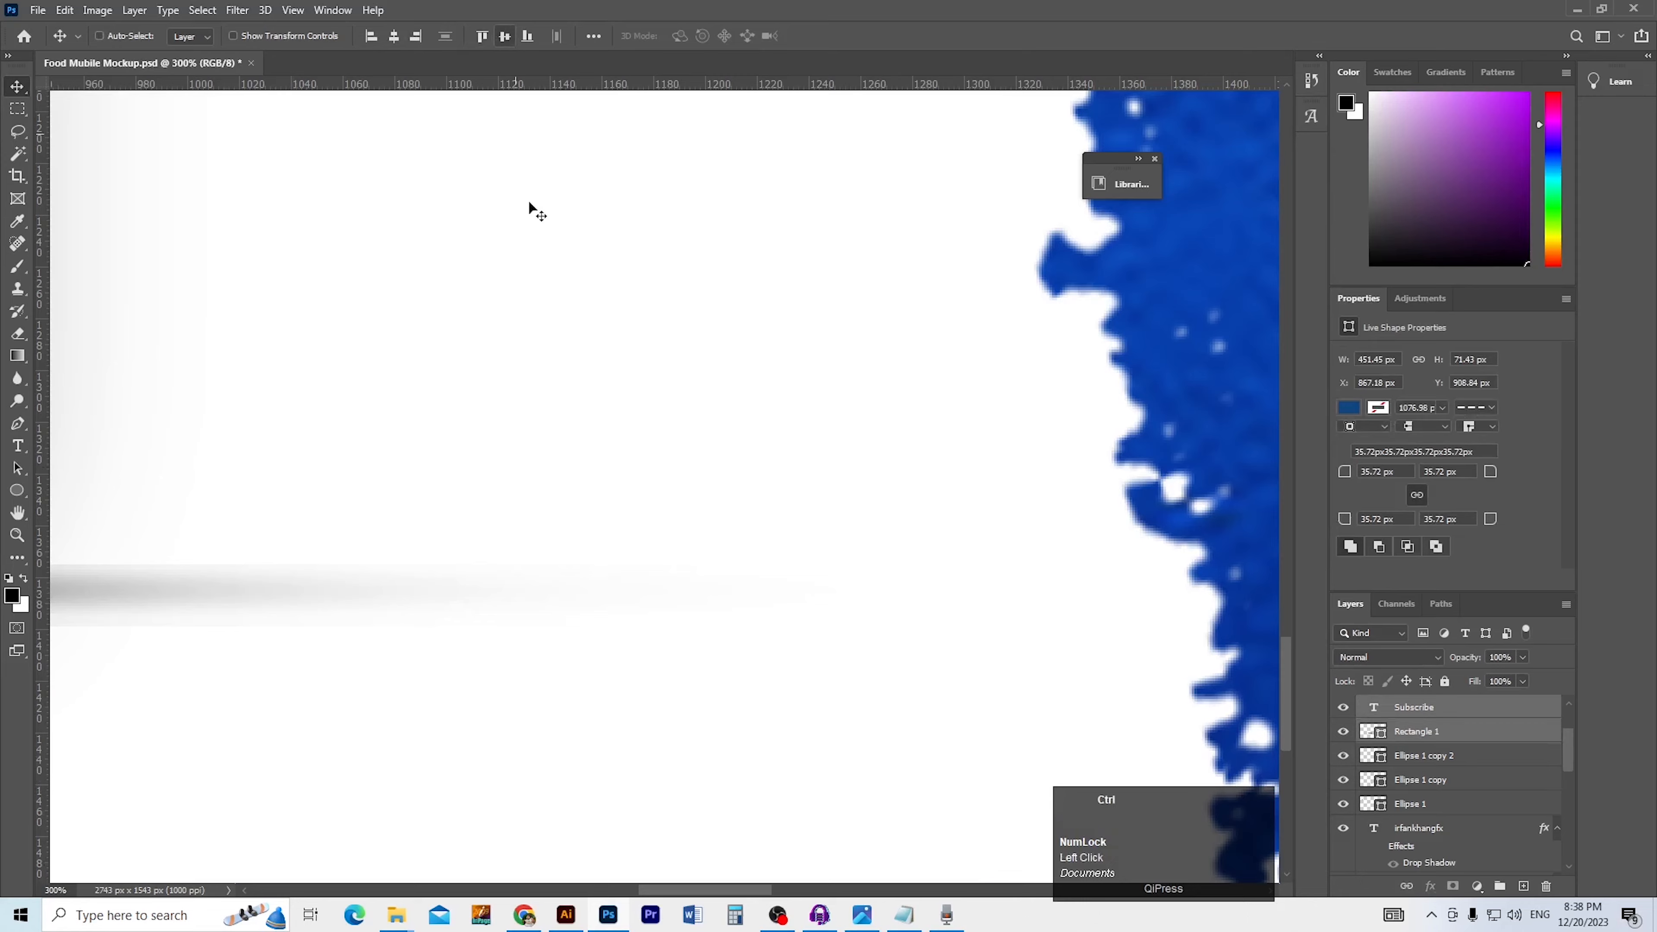
{"action": "key", "text": "ctrl+z"}
{"action": "left_click", "coordinate": [729, 572], "text": "ctrl+alt"}
{"action": "left_click", "coordinate": [729, 573], "text": "ctrl+alt"}
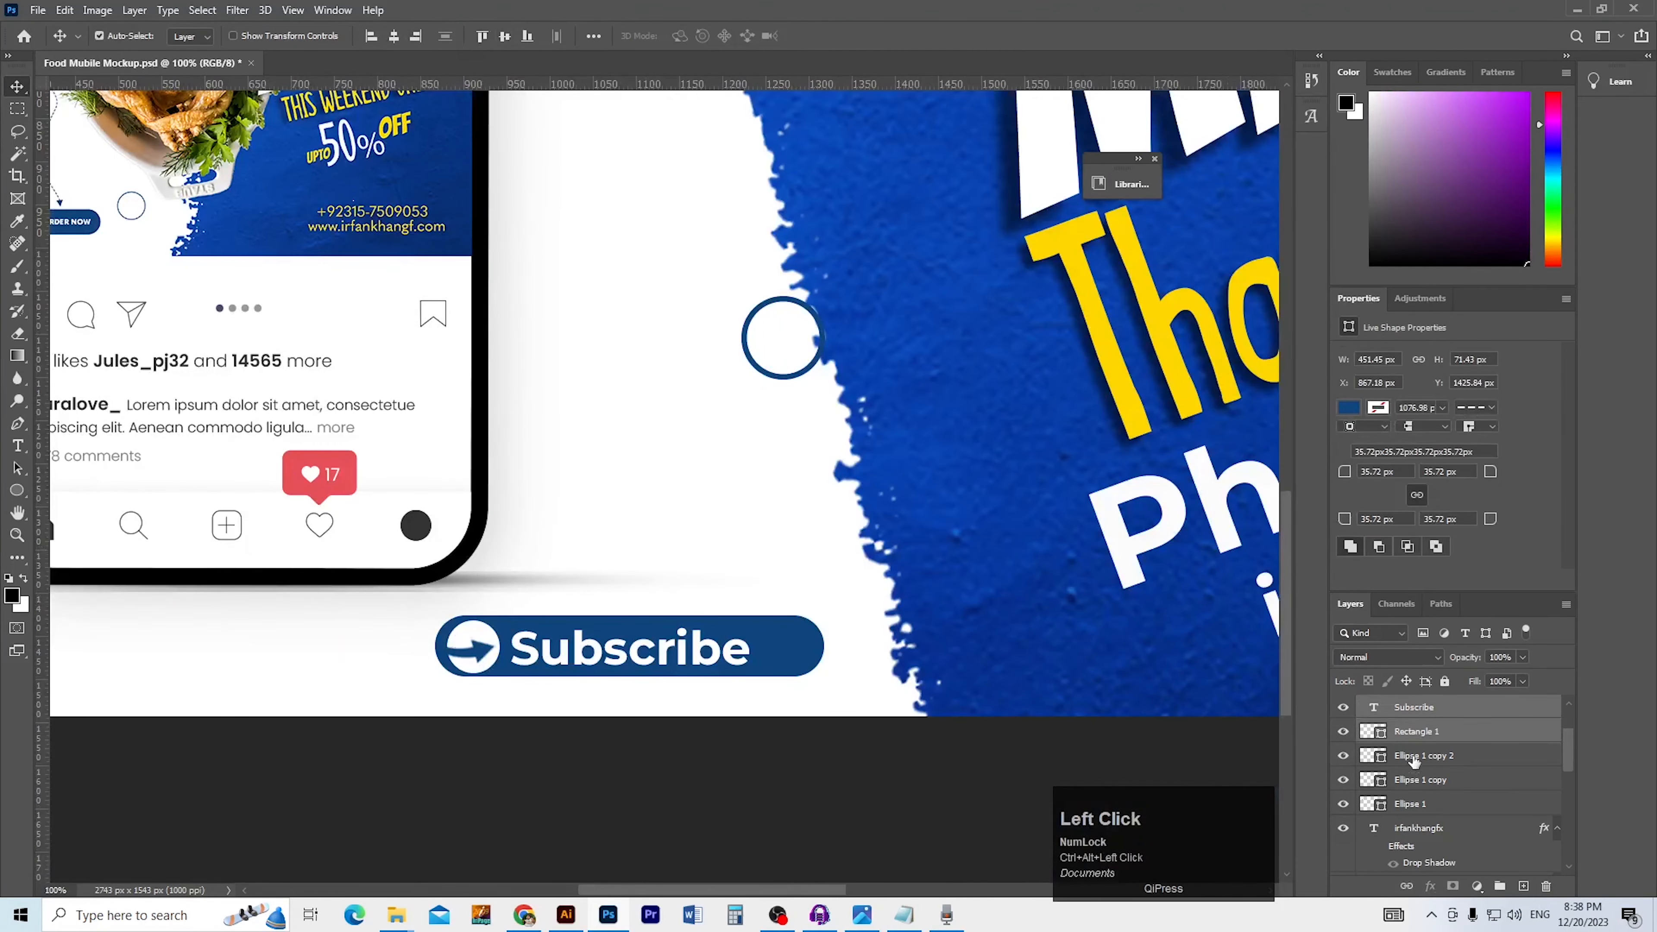
Toggle the visibility of Rectangle 1 off and on, hide Layer 3's Color Overlay effect and deselect all layers
{"action": "left_click", "coordinate": [1412, 760]}
{"action": "scroll", "coordinate": [1537, 734], "scroll_direction": "up", "scroll_amount": 2}
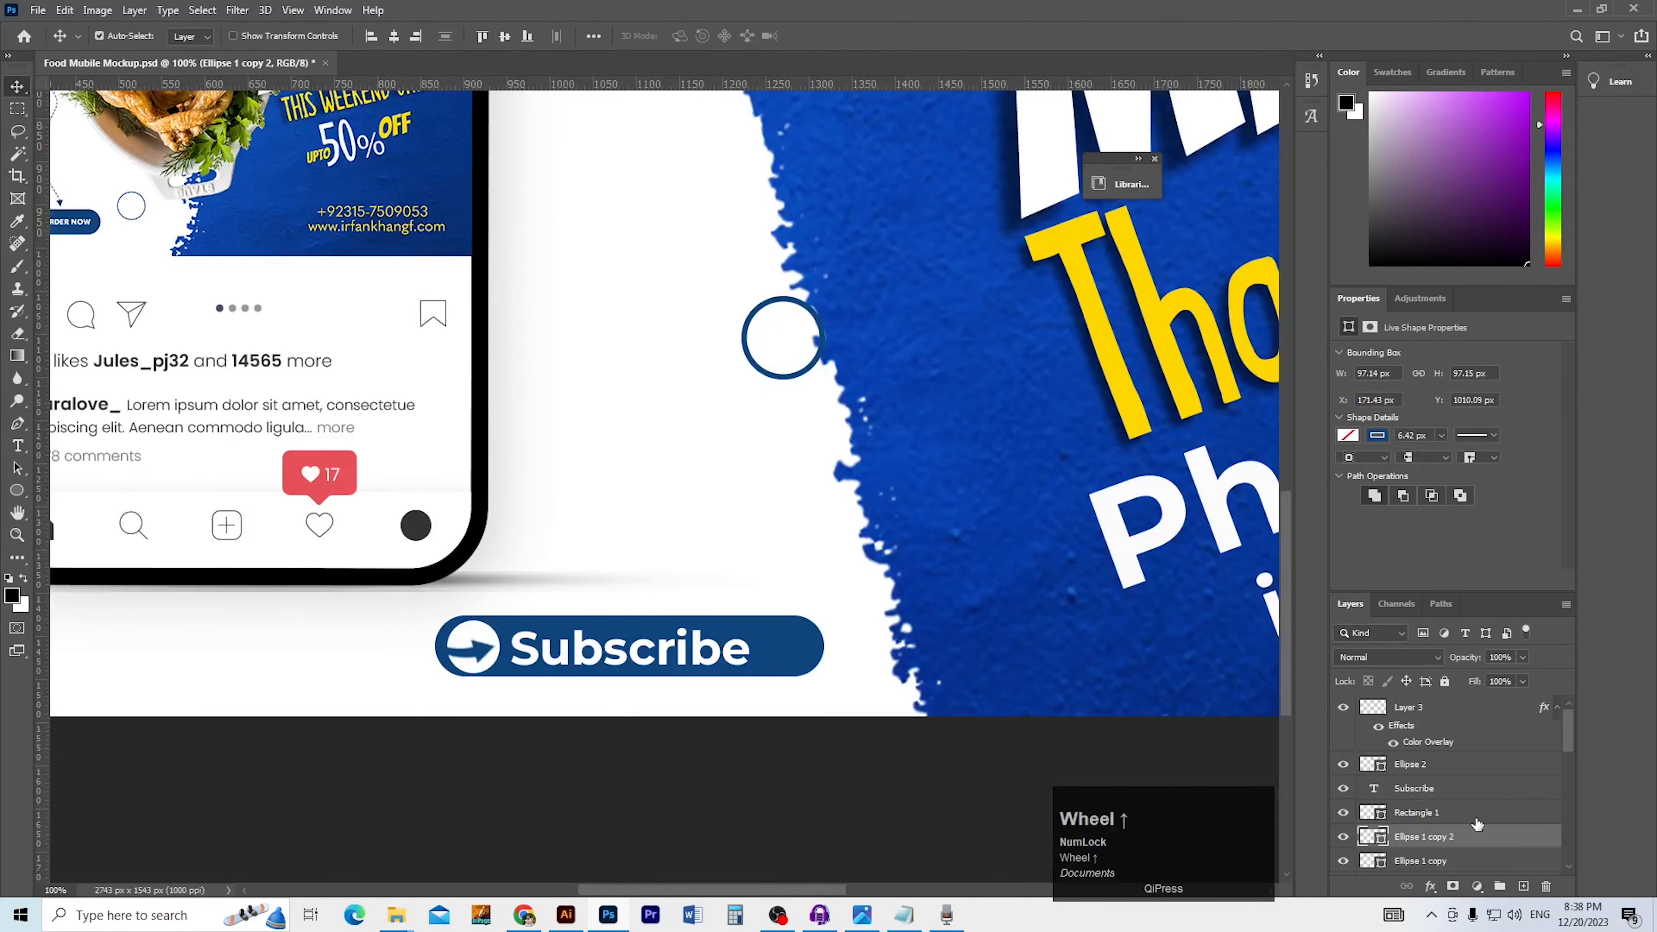
{"action": "left_click", "coordinate": [1441, 815]}
{"action": "left_click", "coordinate": [1409, 788], "text": "ctrl"}
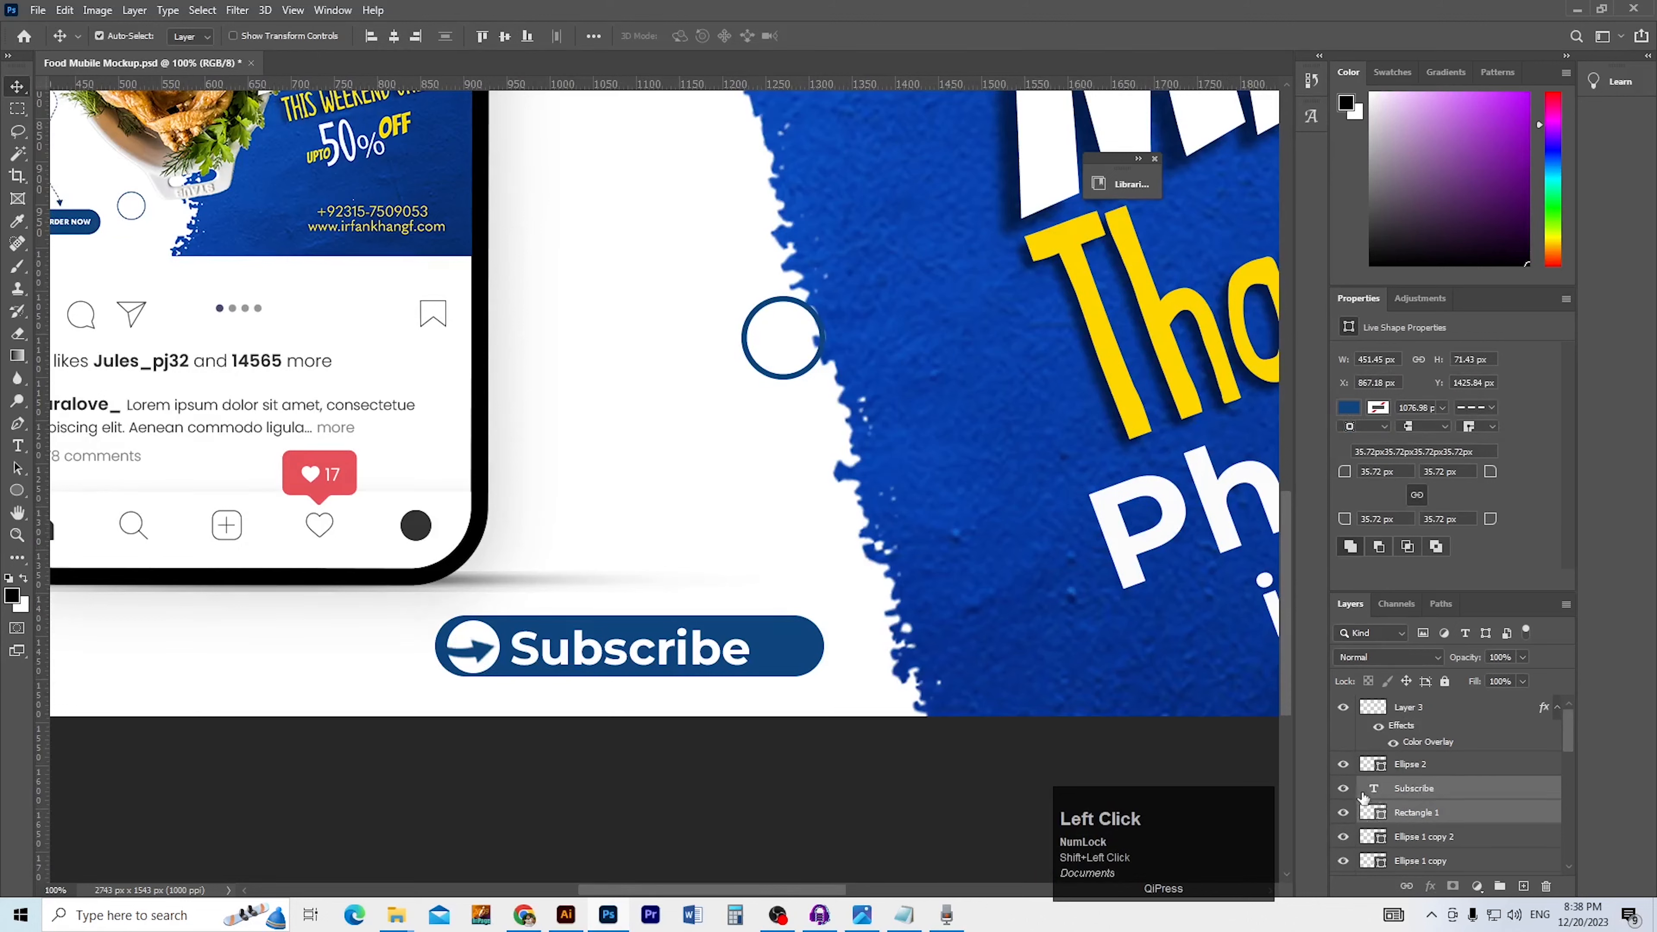
{"action": "left_click", "coordinate": [1343, 814]}
{"action": "left_click", "coordinate": [1342, 813]}
{"action": "left_click", "coordinate": [1138, 749]}
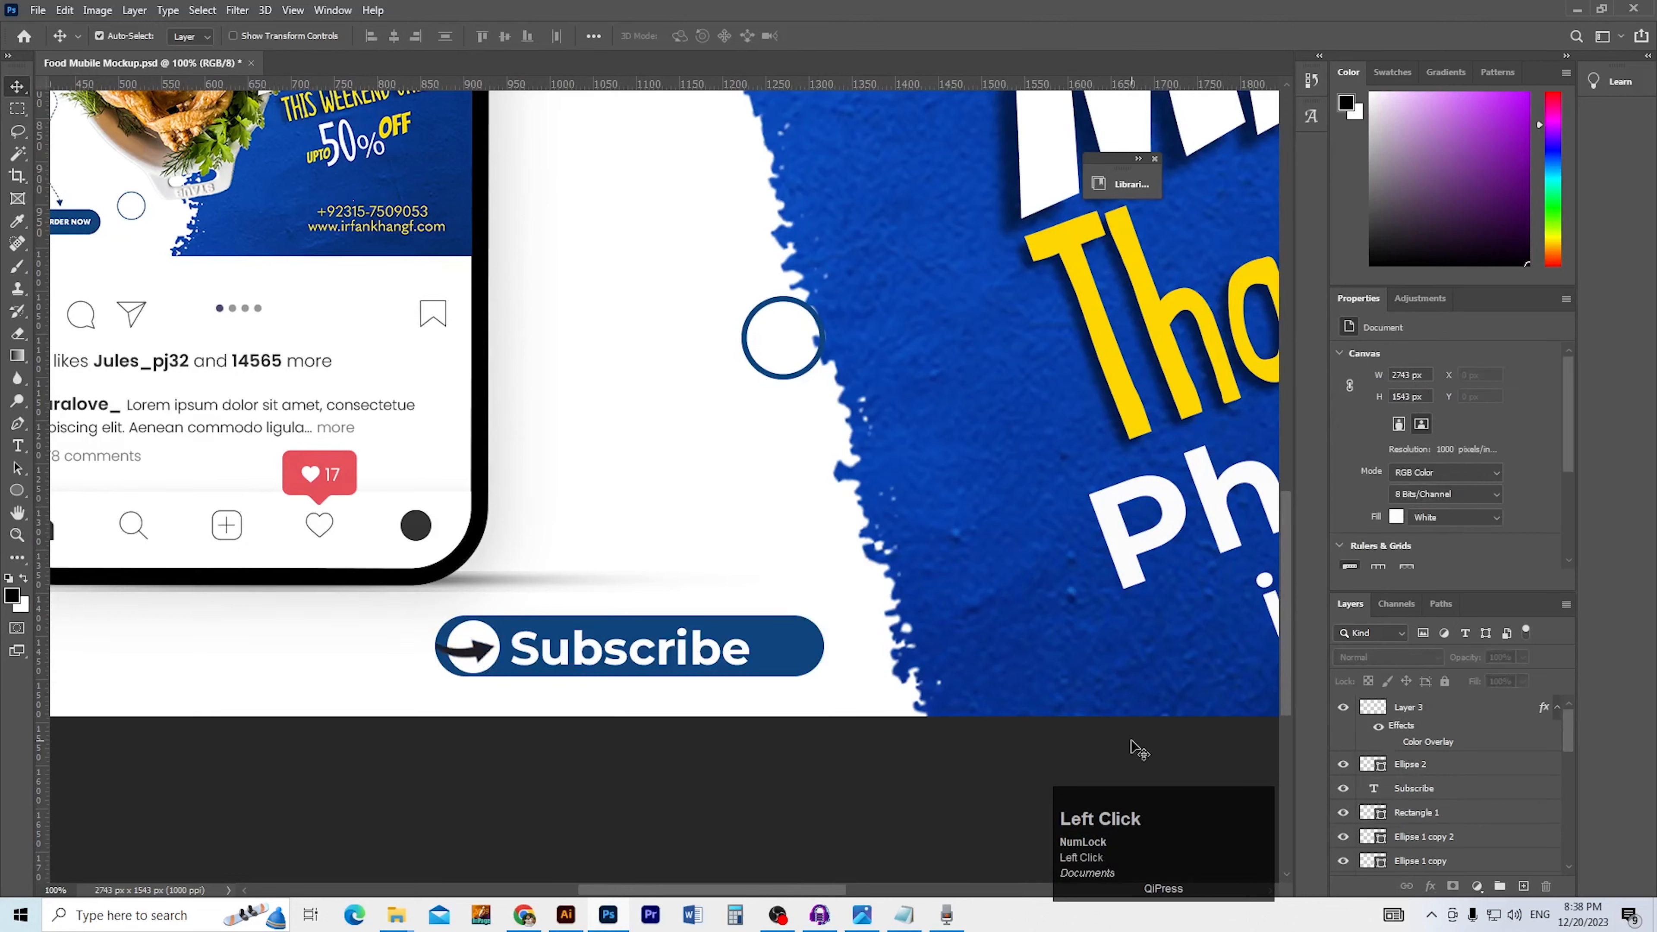
Select the Subscribe text and Rectangle 1 again, try aligning their vertical centers, and undo the result
{"action": "left_click", "coordinate": [1443, 789]}
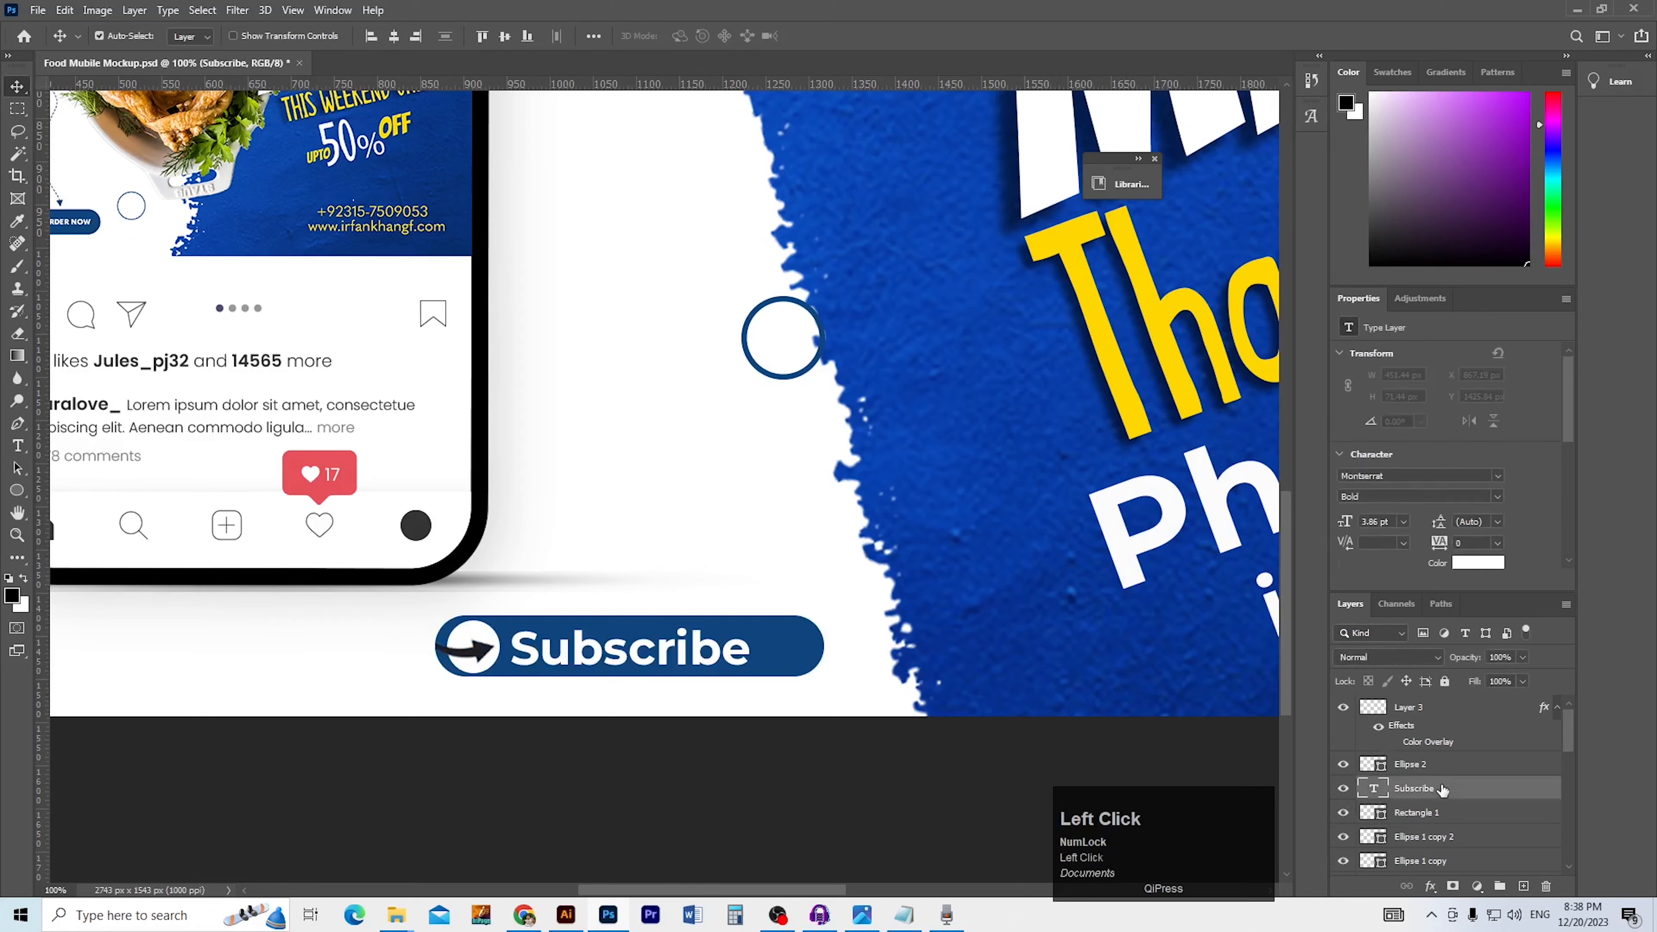
{"action": "left_click", "coordinate": [1433, 816], "text": "shift"}
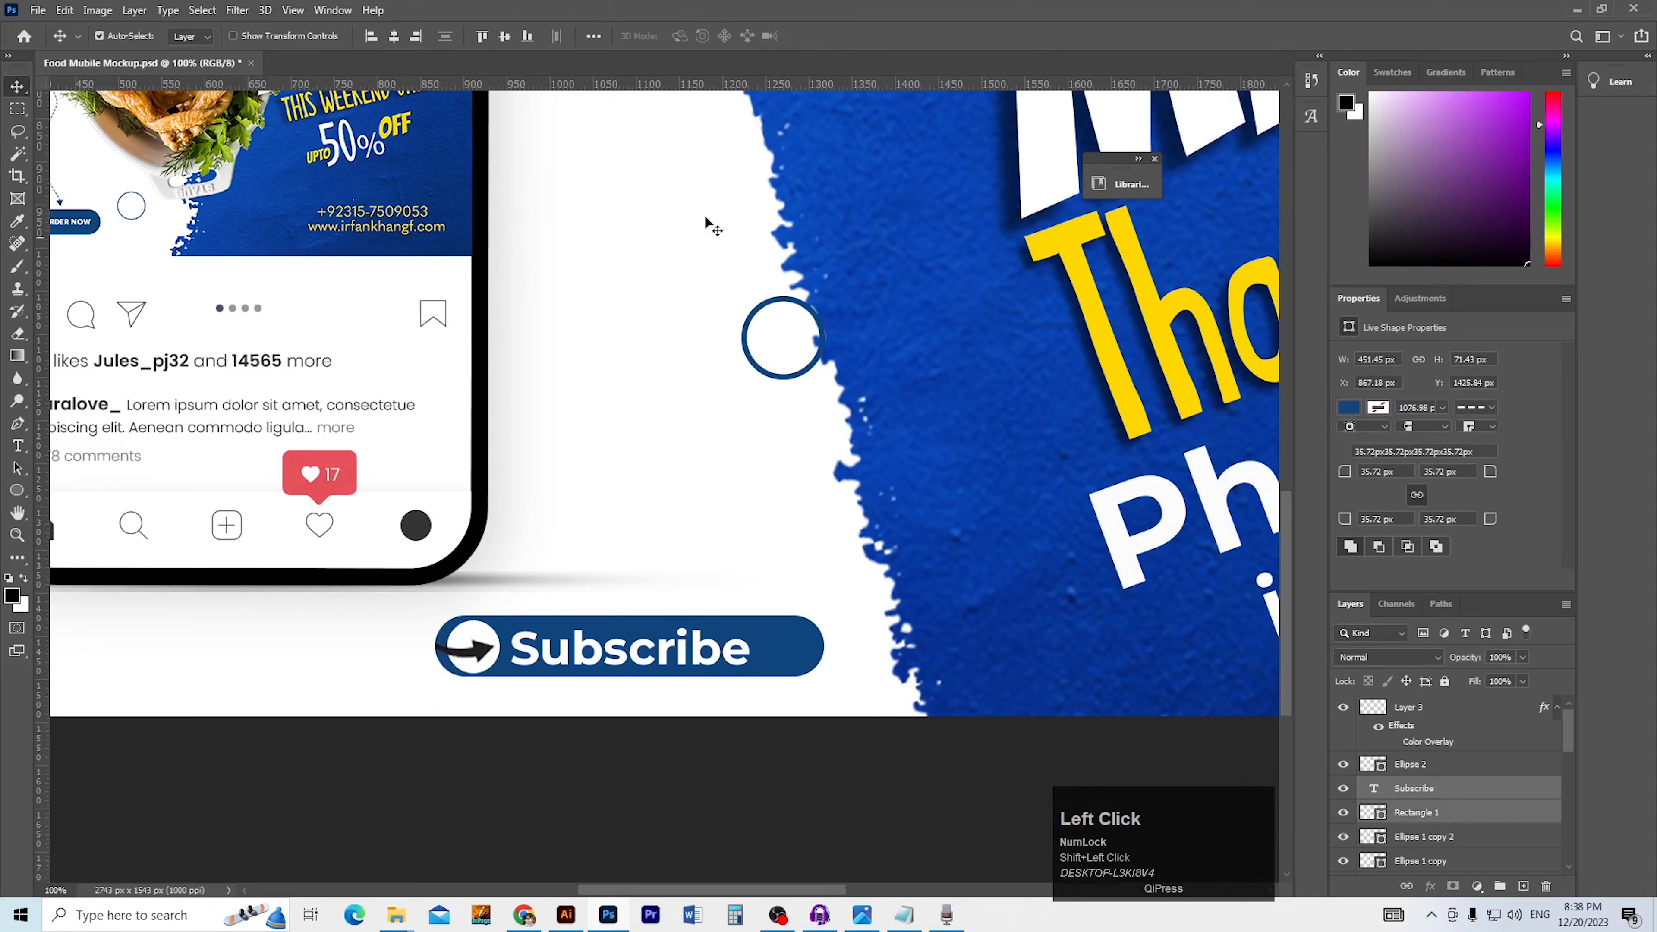
{"action": "left_click", "coordinate": [513, 38]}
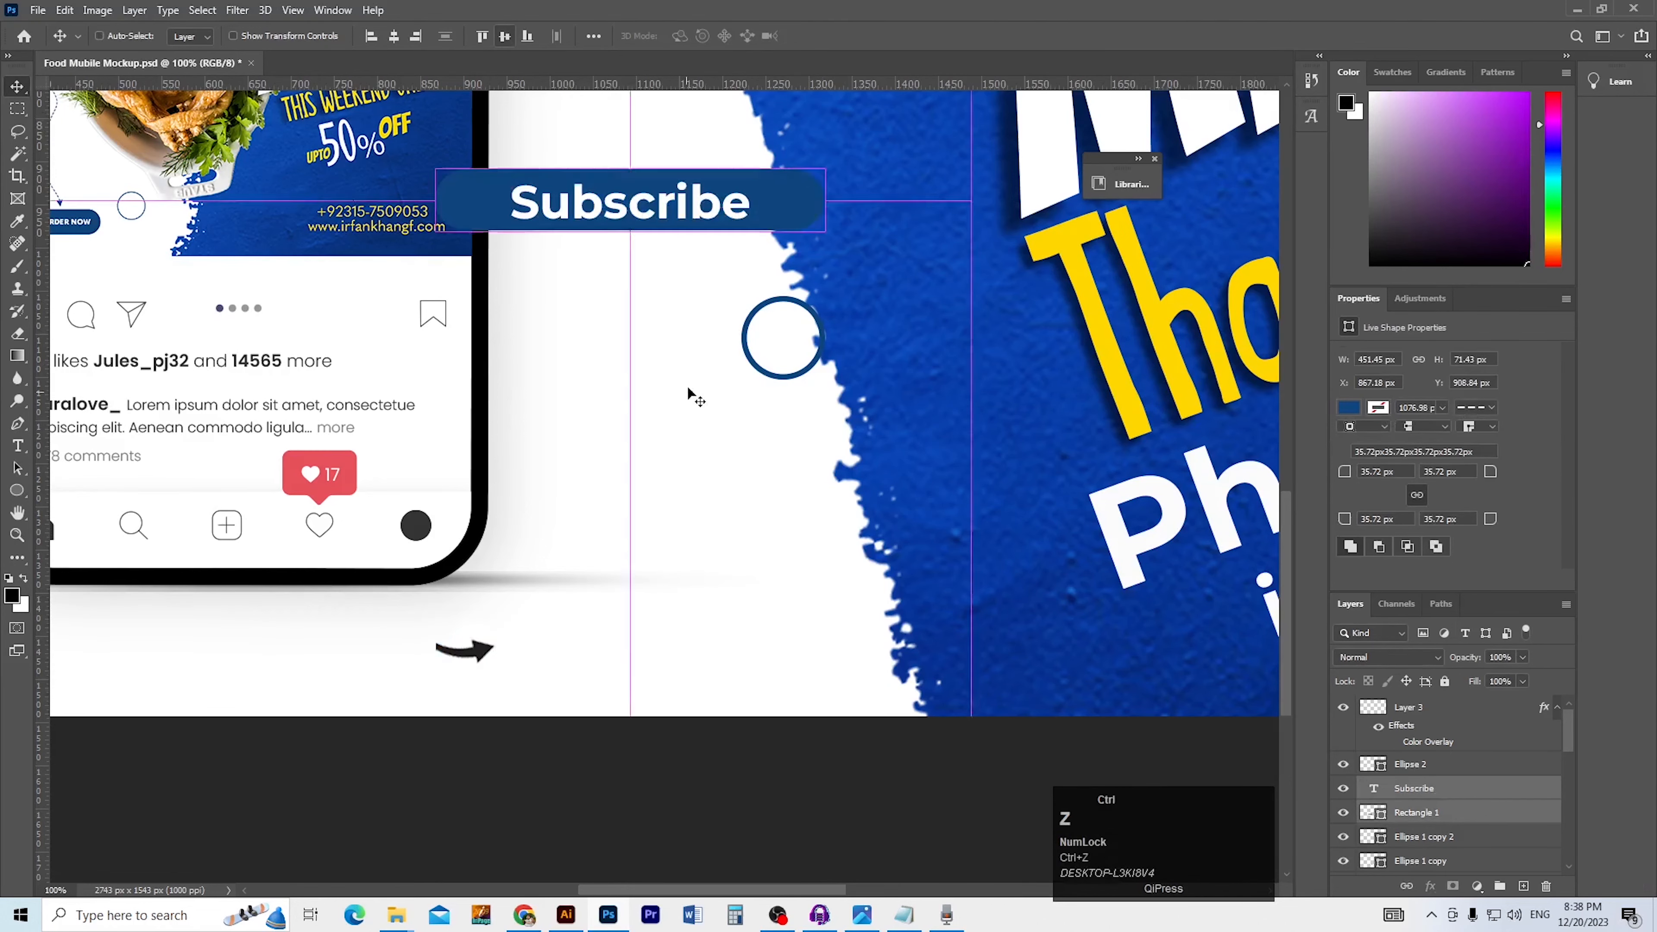
{"action": "key", "text": "ctrl+z"}
Move the Subscribe text up by 1 px within its blue button and save the document
{"action": "key", "text": "ctrl+space"}
{"action": "left_click", "coordinate": [626, 646], "text": "ctrl"}
{"action": "left_click", "coordinate": [649, 662], "text": "ctrl"}
{"action": "key", "text": "v"}
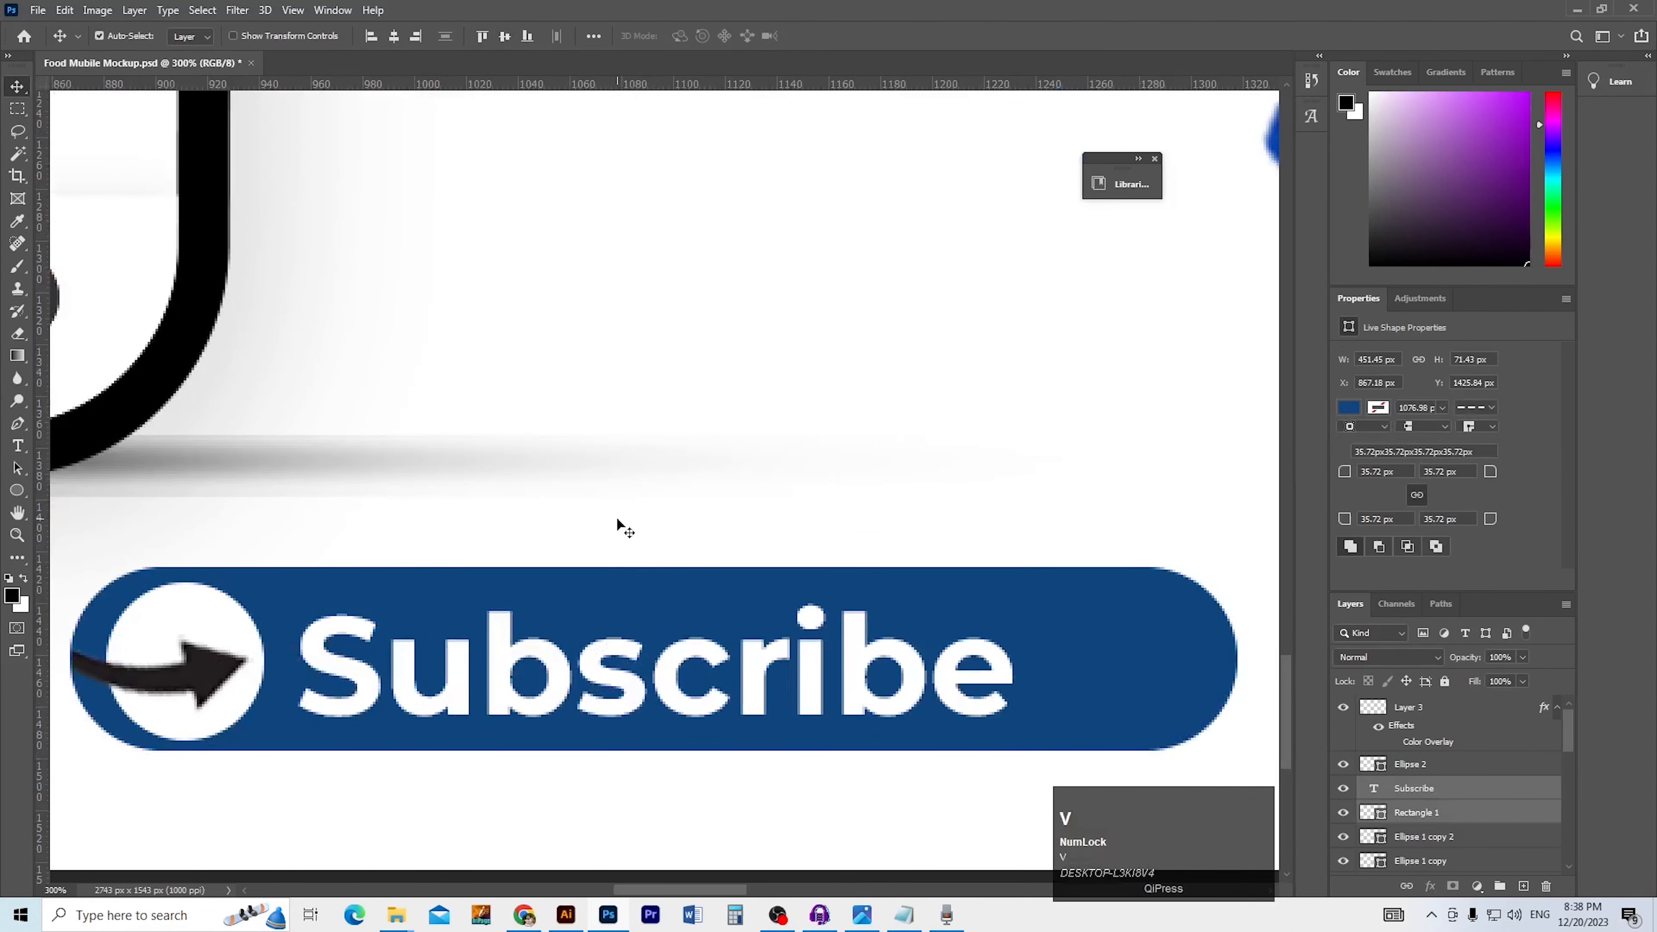
{"action": "left_click", "coordinate": [617, 521]}
{"action": "left_click", "coordinate": [619, 684], "text": "ctrl"}
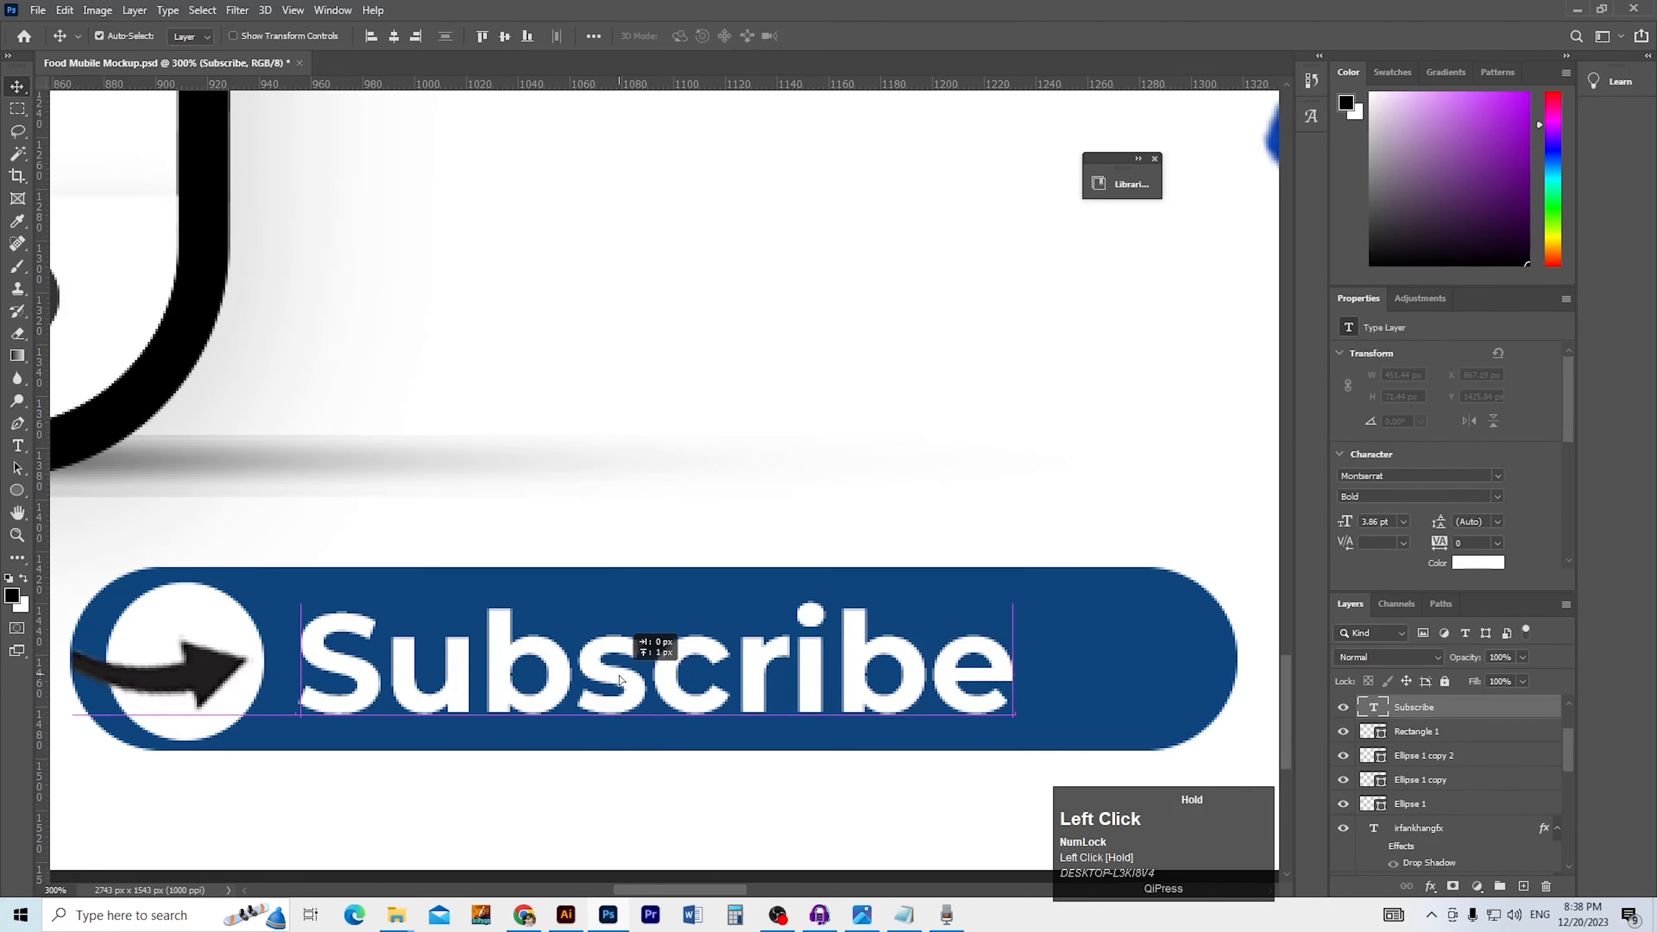
{"action": "left_click", "coordinate": [625, 682], "text": "ctrl+alt"}
{"action": "left_click", "coordinate": [623, 680], "text": "ctrl+alt"}
{"action": "left_click", "coordinate": [616, 675], "text": "ctrl+alt"}
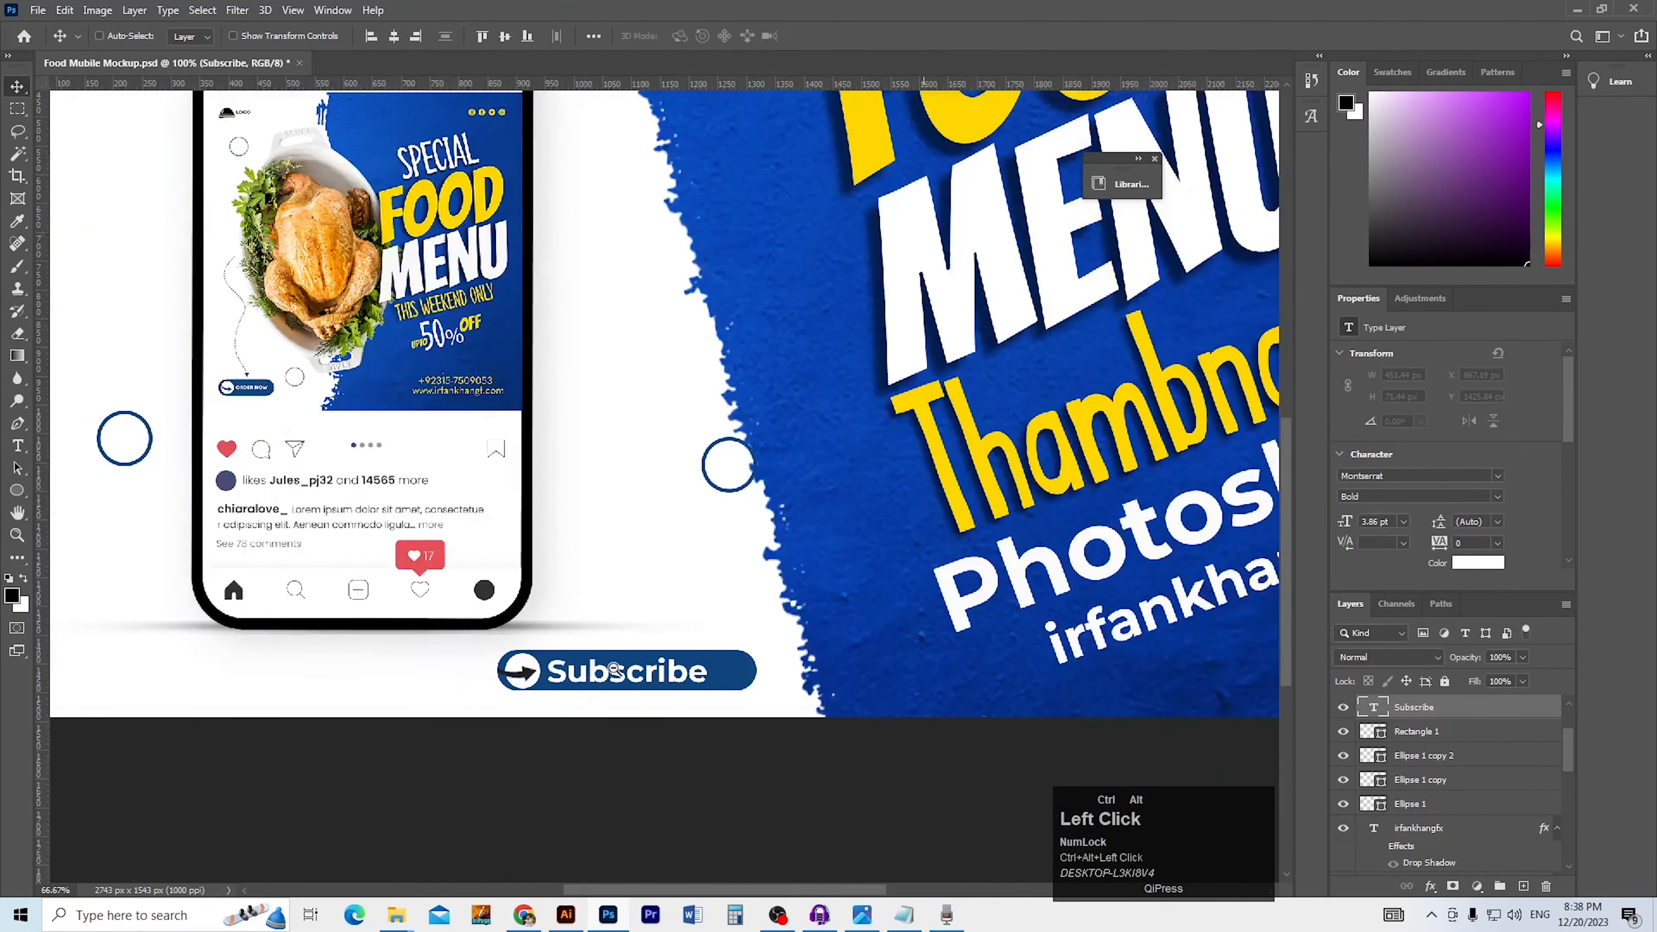
{"action": "left_click", "coordinate": [612, 671], "text": "ctrl+alt"}
{"action": "left_click", "coordinate": [606, 666], "text": "ctrl+alt"}
{"action": "key", "text": "ctrl+s"}
Apply a blue Color Overlay at 100% opacity with Normal blending to the arrow in the Subscribe button
{"action": "key", "text": "ctrl+space"}
{"action": "left_click", "coordinate": [524, 683], "text": "ctrl"}
{"action": "left_click", "coordinate": [524, 682], "text": "ctrl"}
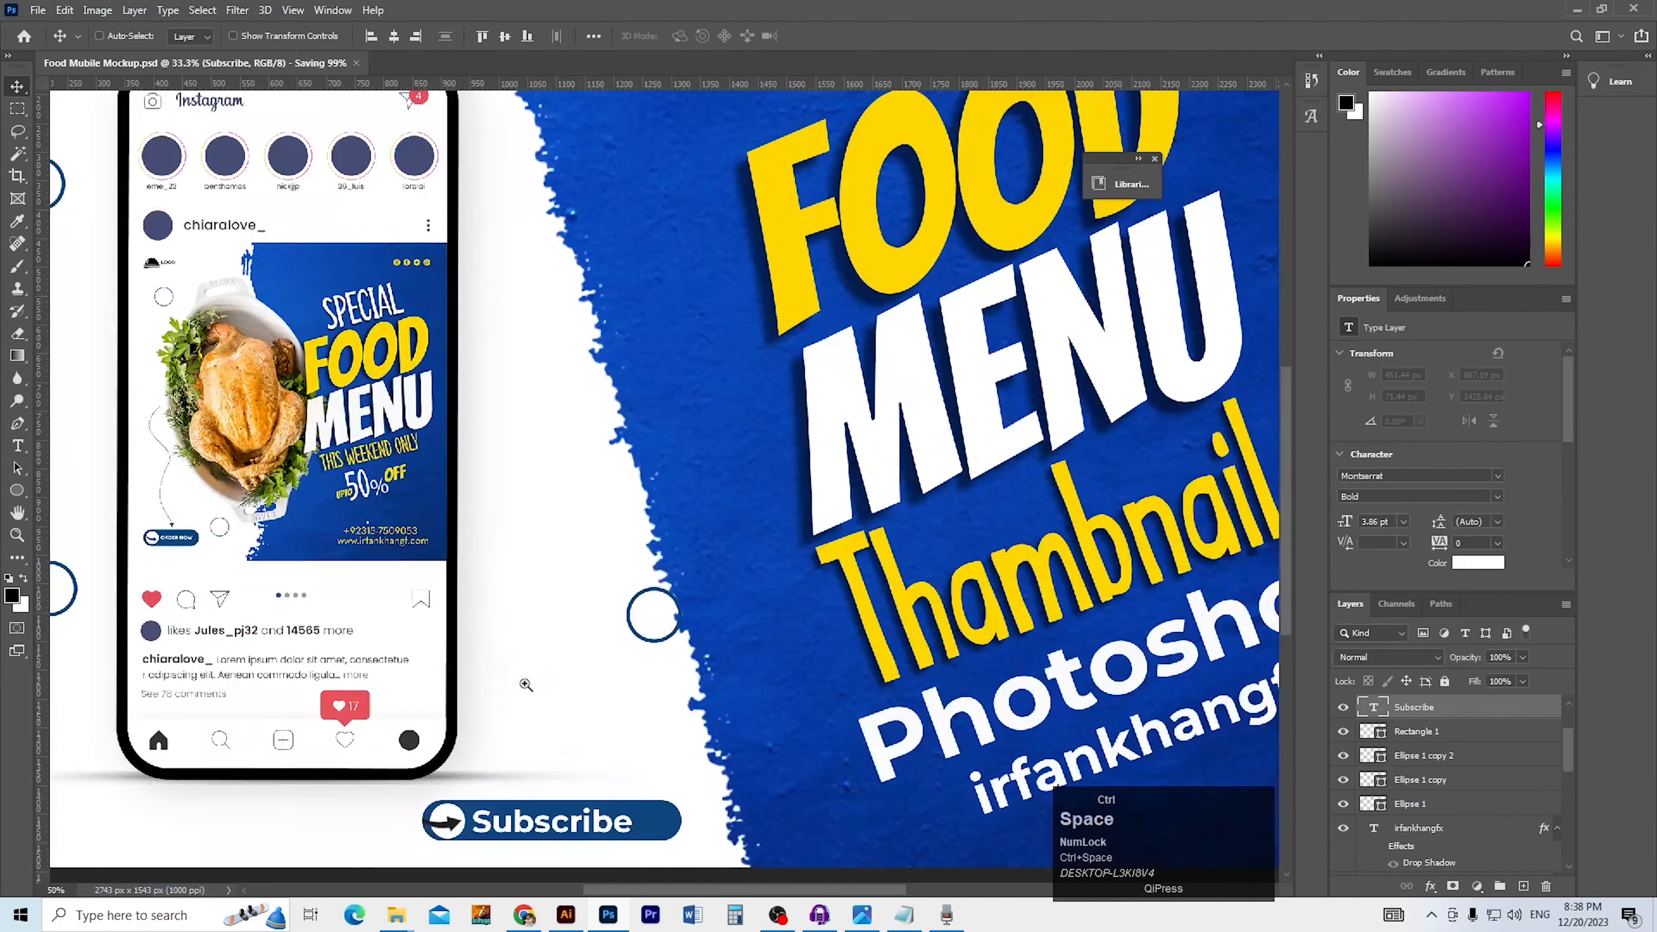
{"action": "left_click", "coordinate": [486, 794], "text": "ctrl"}
{"action": "left_click", "coordinate": [488, 783], "text": "ctrl"}
{"action": "left_click", "coordinate": [491, 764], "text": "ctrl"}
{"action": "key", "text": "v"}
{"action": "left_click", "coordinate": [491, 746]}
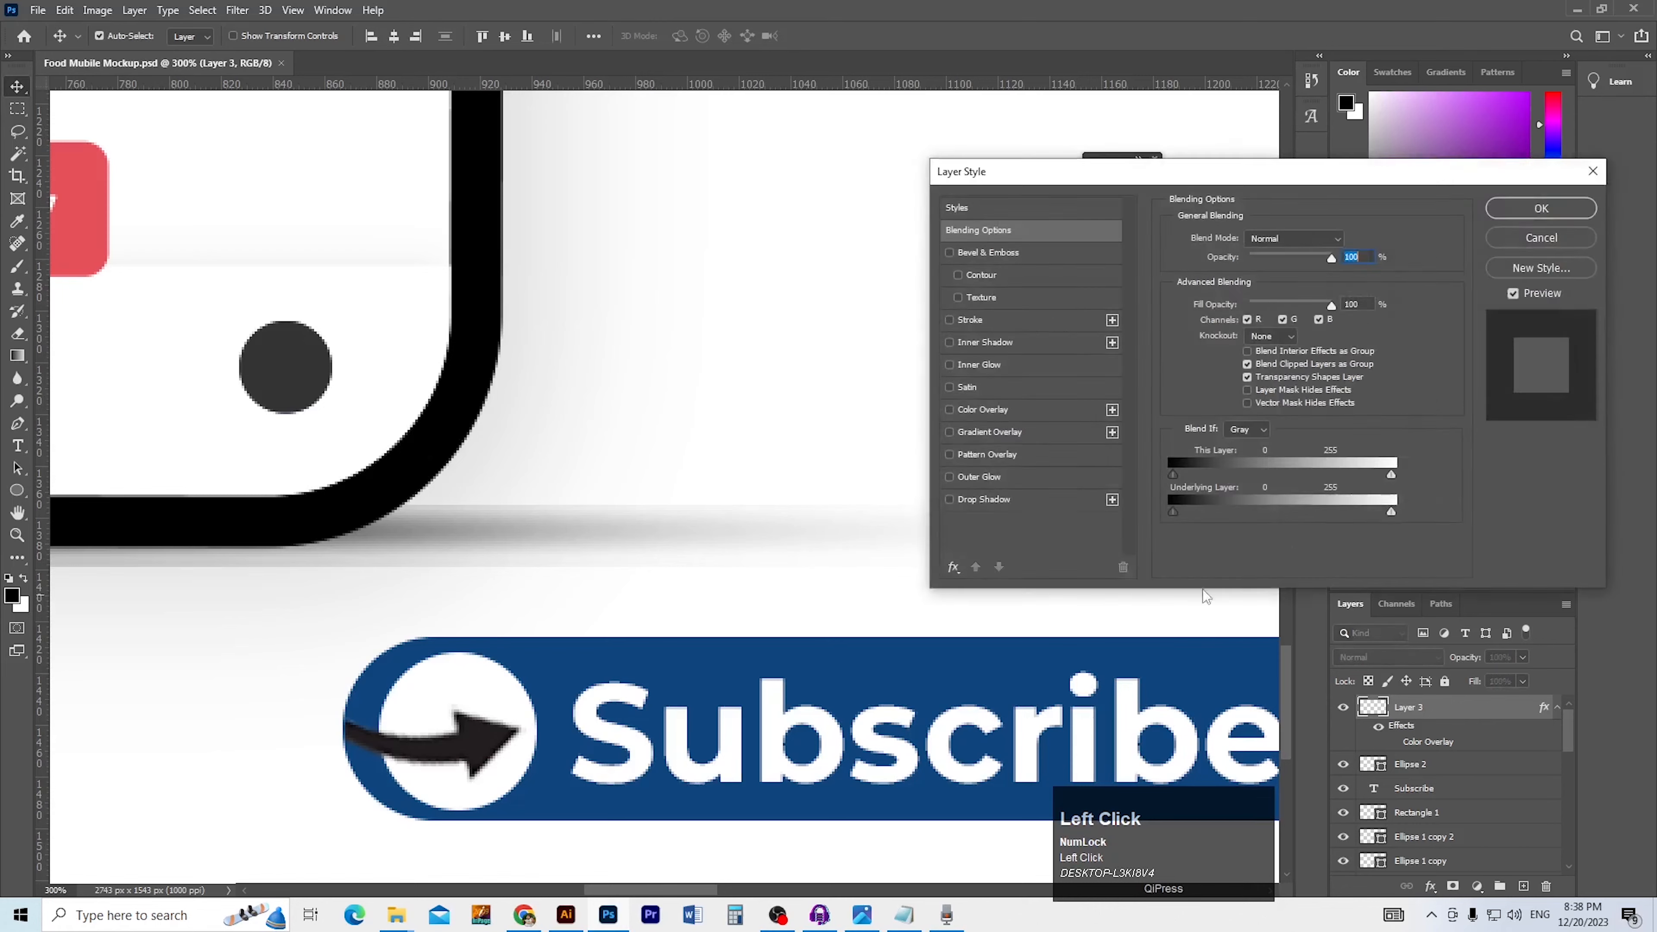
{"action": "left_click", "coordinate": [1007, 408]}
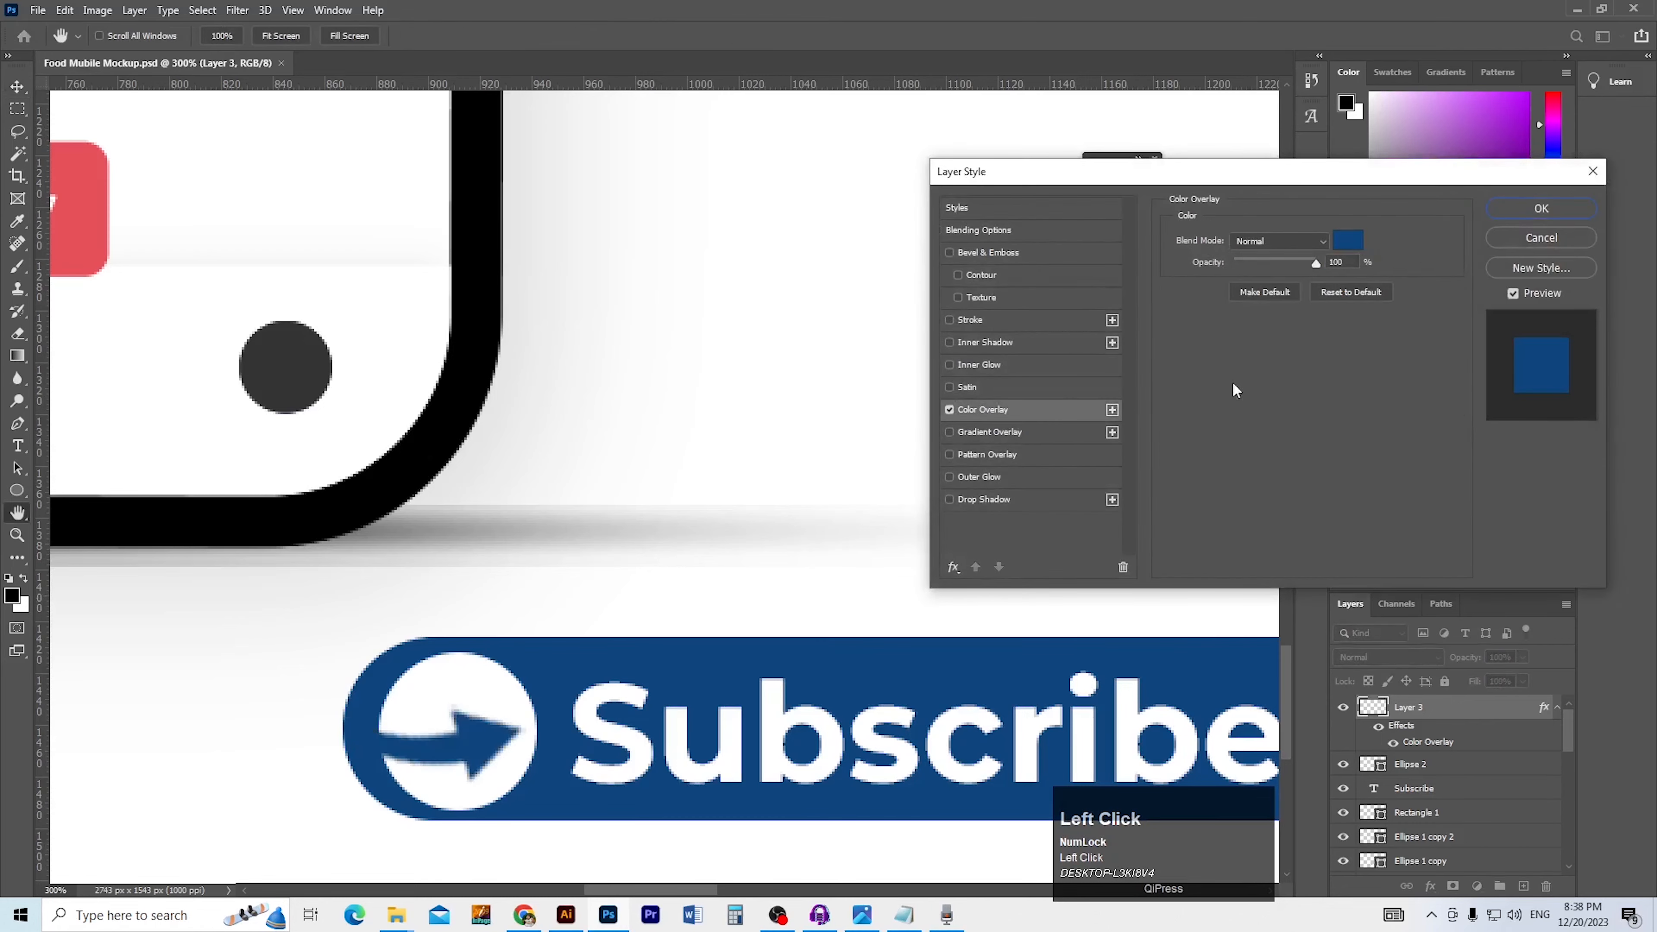
{"action": "left_click", "coordinate": [1523, 212]}
Move the blue circle off the torn blue edge onto the white area beside the phone, at about X 1183, Y 1126 px
{"action": "left_click", "coordinate": [998, 571], "text": "ctrl+alt"}
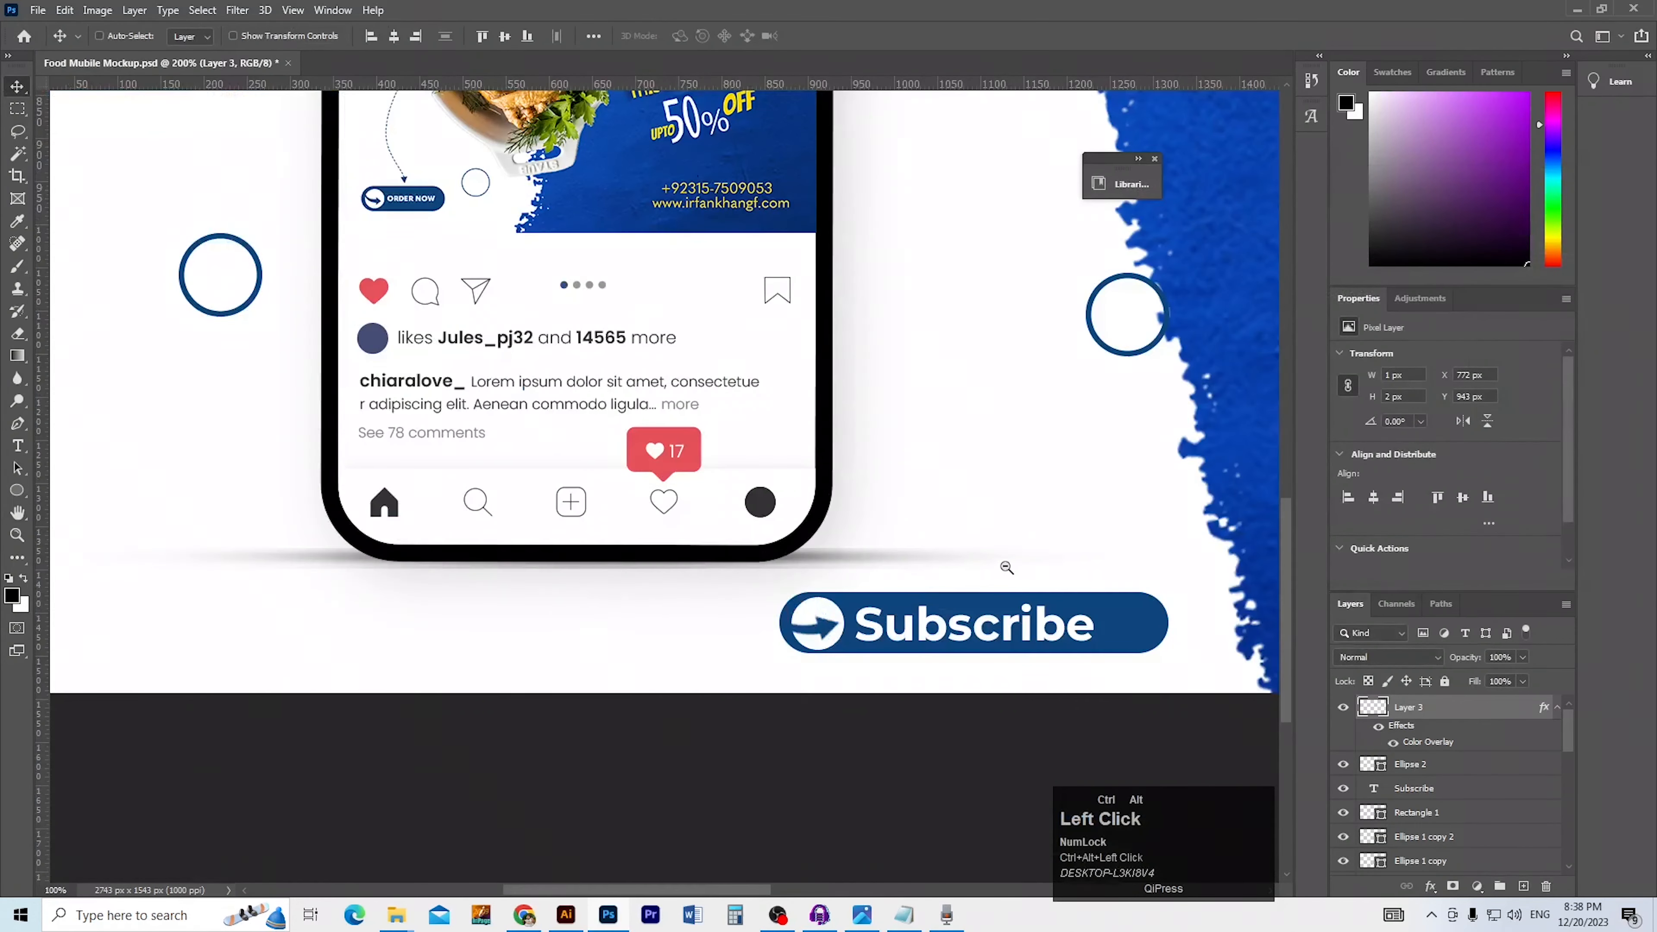
{"action": "left_click", "coordinate": [1018, 532], "text": "ctrl+alt"}
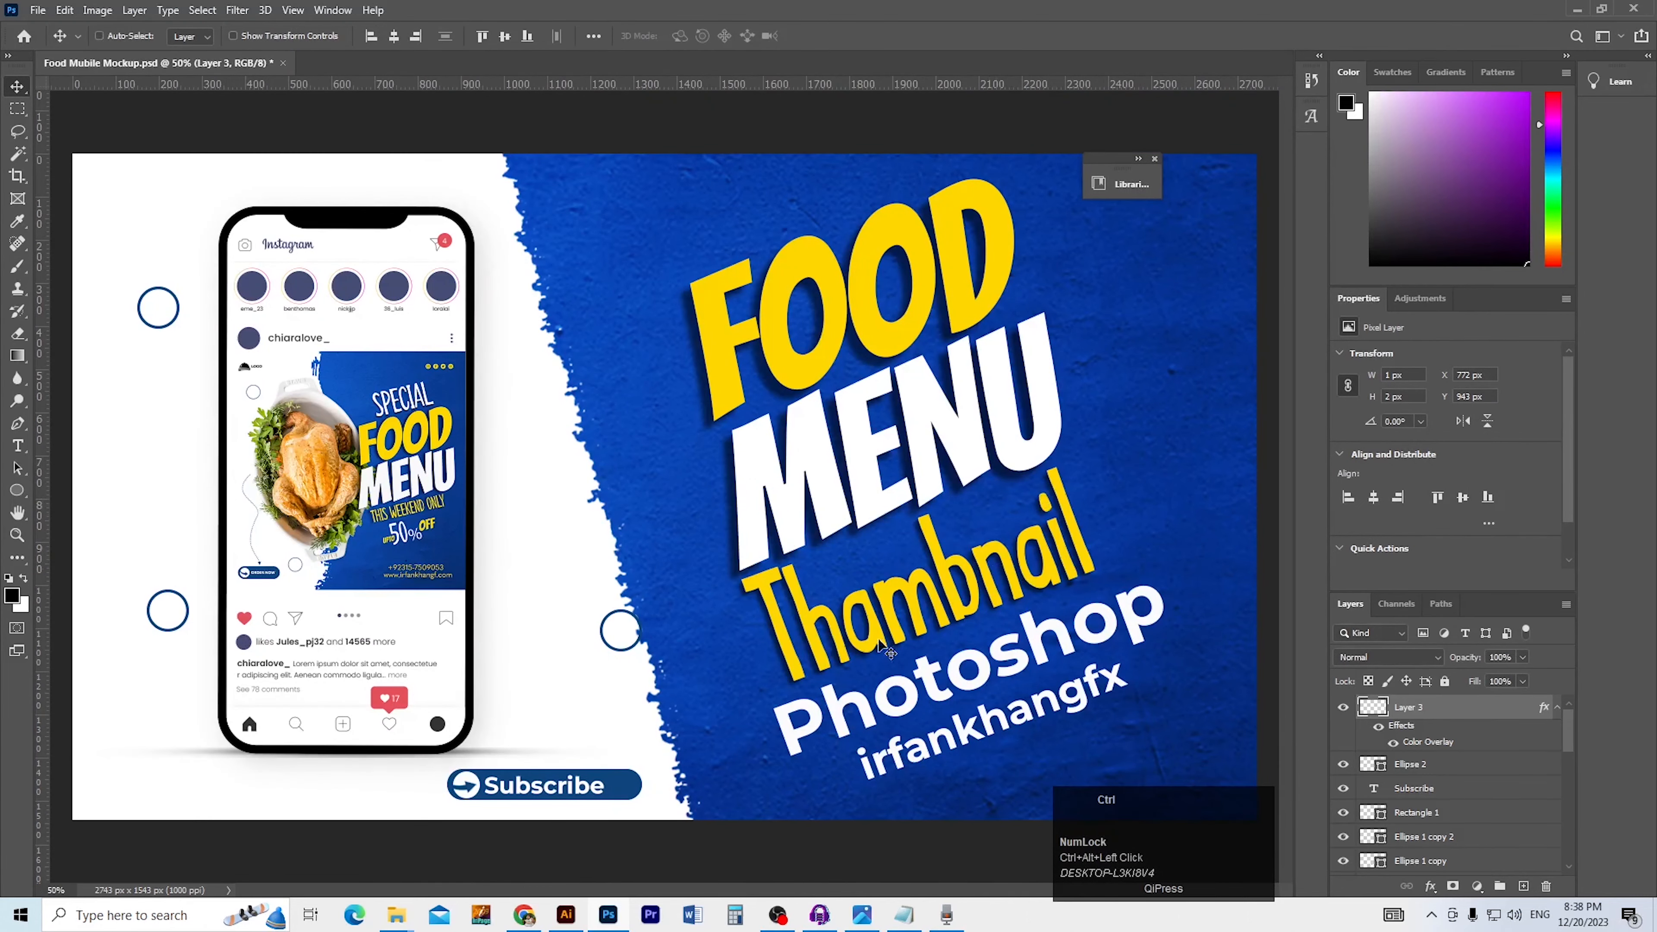
{"action": "key", "text": "v"}
{"action": "left_click_drag", "start_coordinate": [627, 650], "coordinate": [622, 662]}
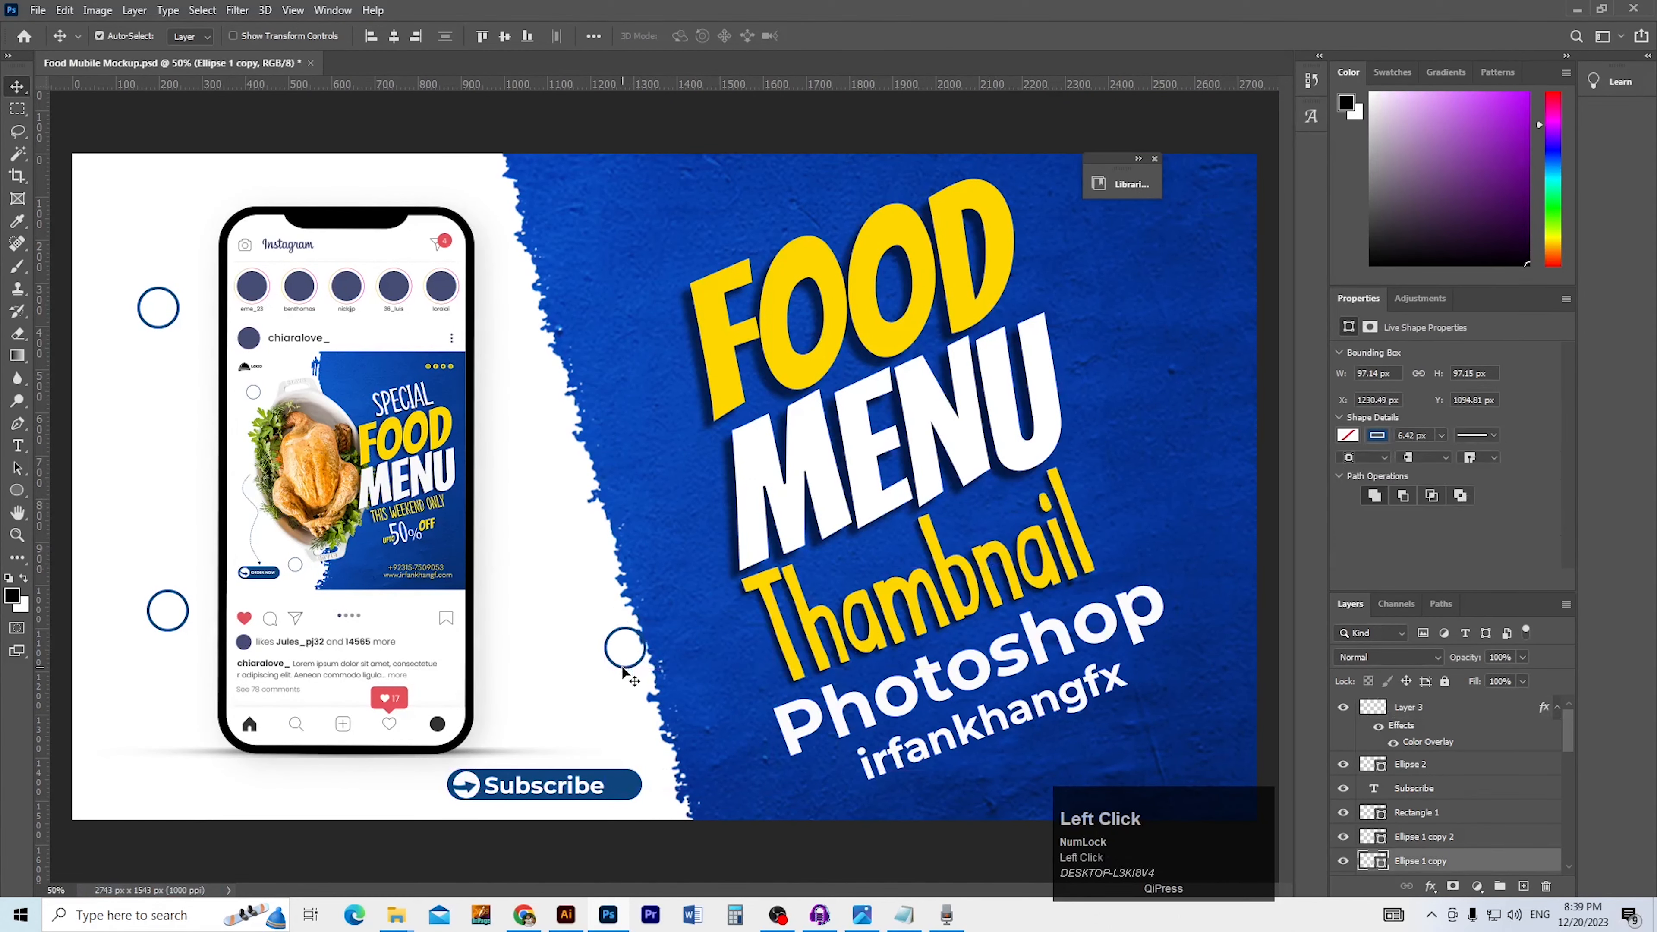
{"action": "left_click", "coordinate": [620, 653], "text": "ctrl"}
{"action": "left_click_drag", "start_coordinate": [647, 682], "coordinate": [612, 706]}
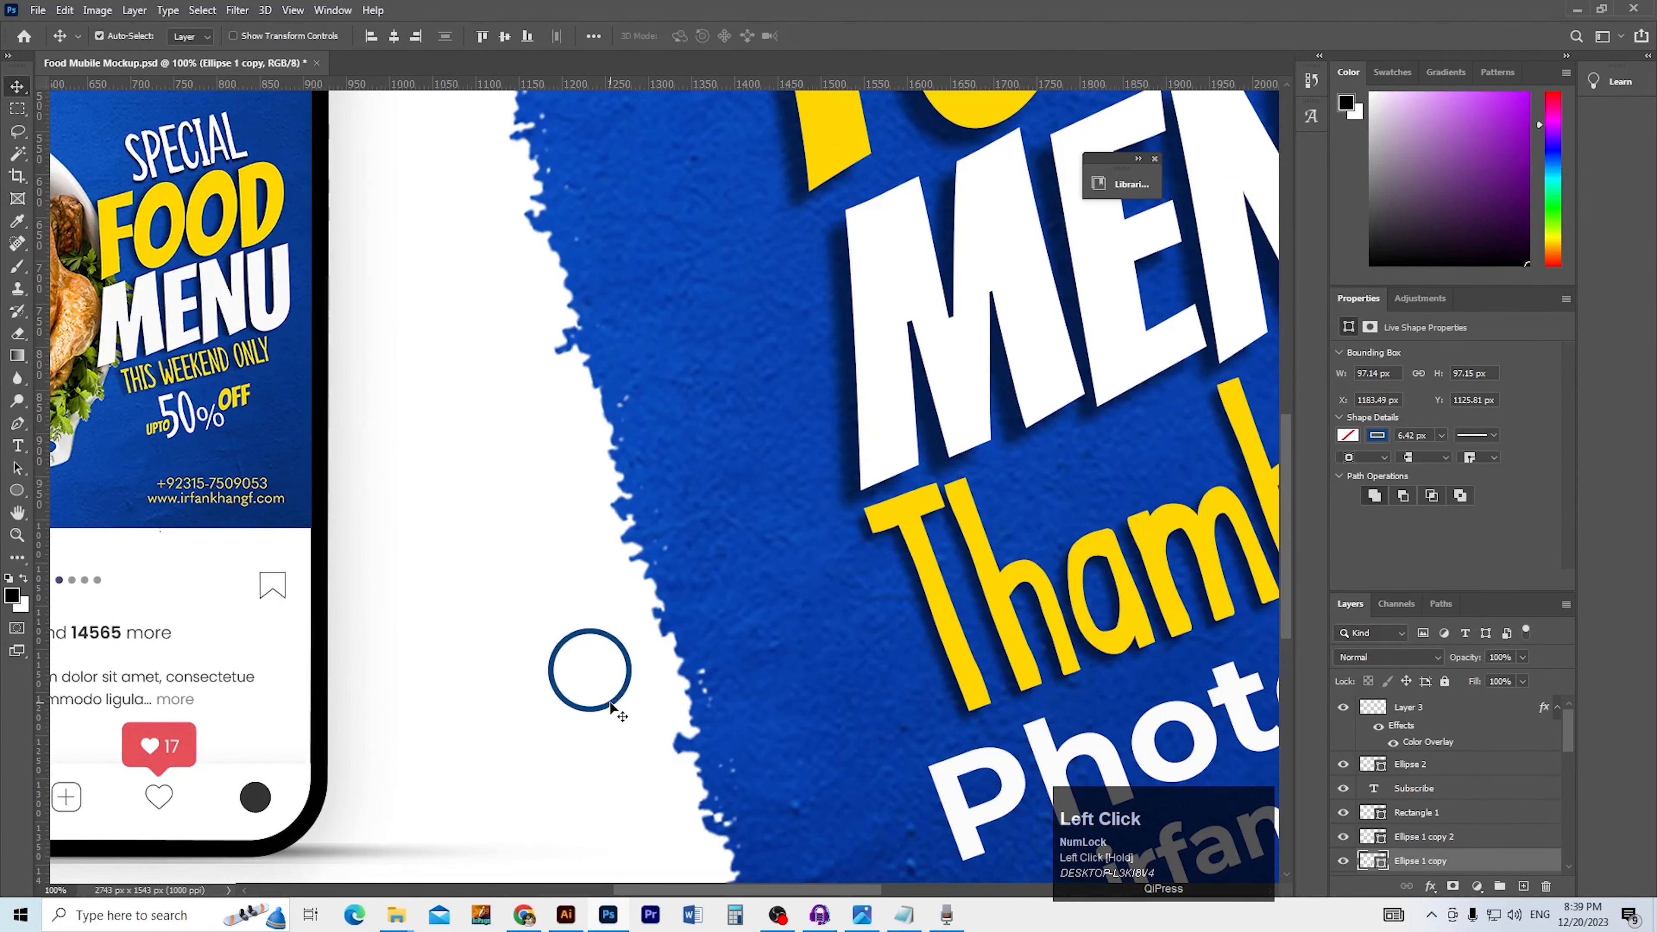
Duplicate the repositioned blue circle and place the copy above it at about X 1135, Y 890 px
{"action": "key", "text": "ctrl"}
{"action": "key", "text": "ctrl+j"}
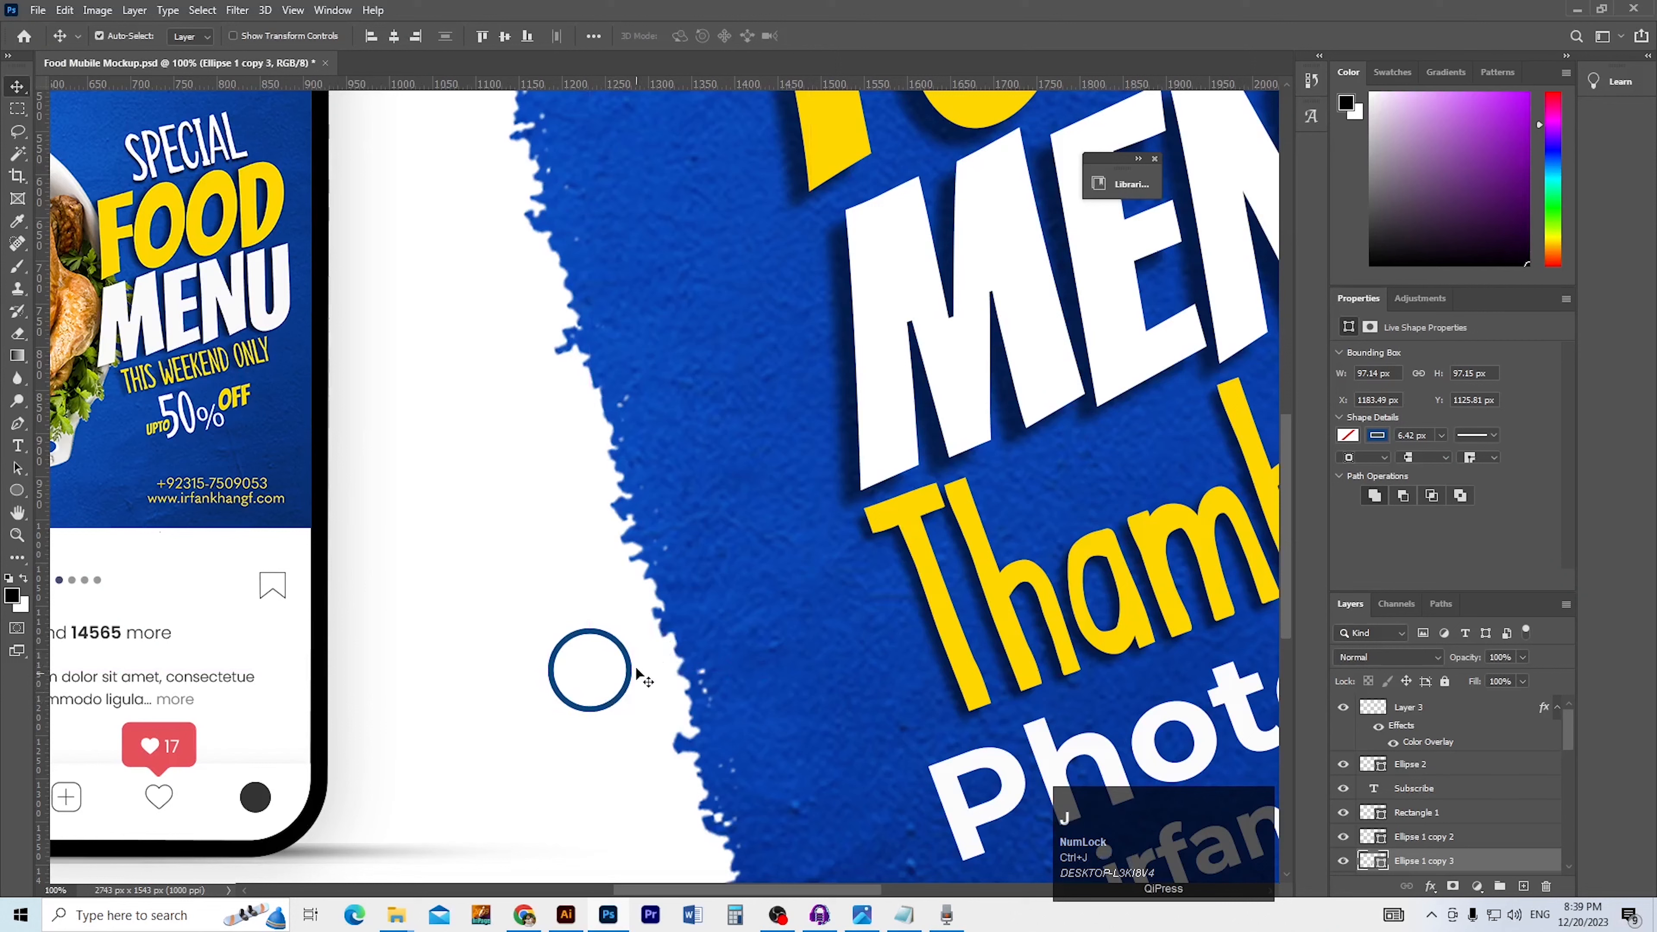
{"action": "left_click_drag", "start_coordinate": [632, 676], "coordinate": [592, 472]}
Change the duplicated circle's stroke color to yellow
{"action": "left_click", "coordinate": [17, 489]}
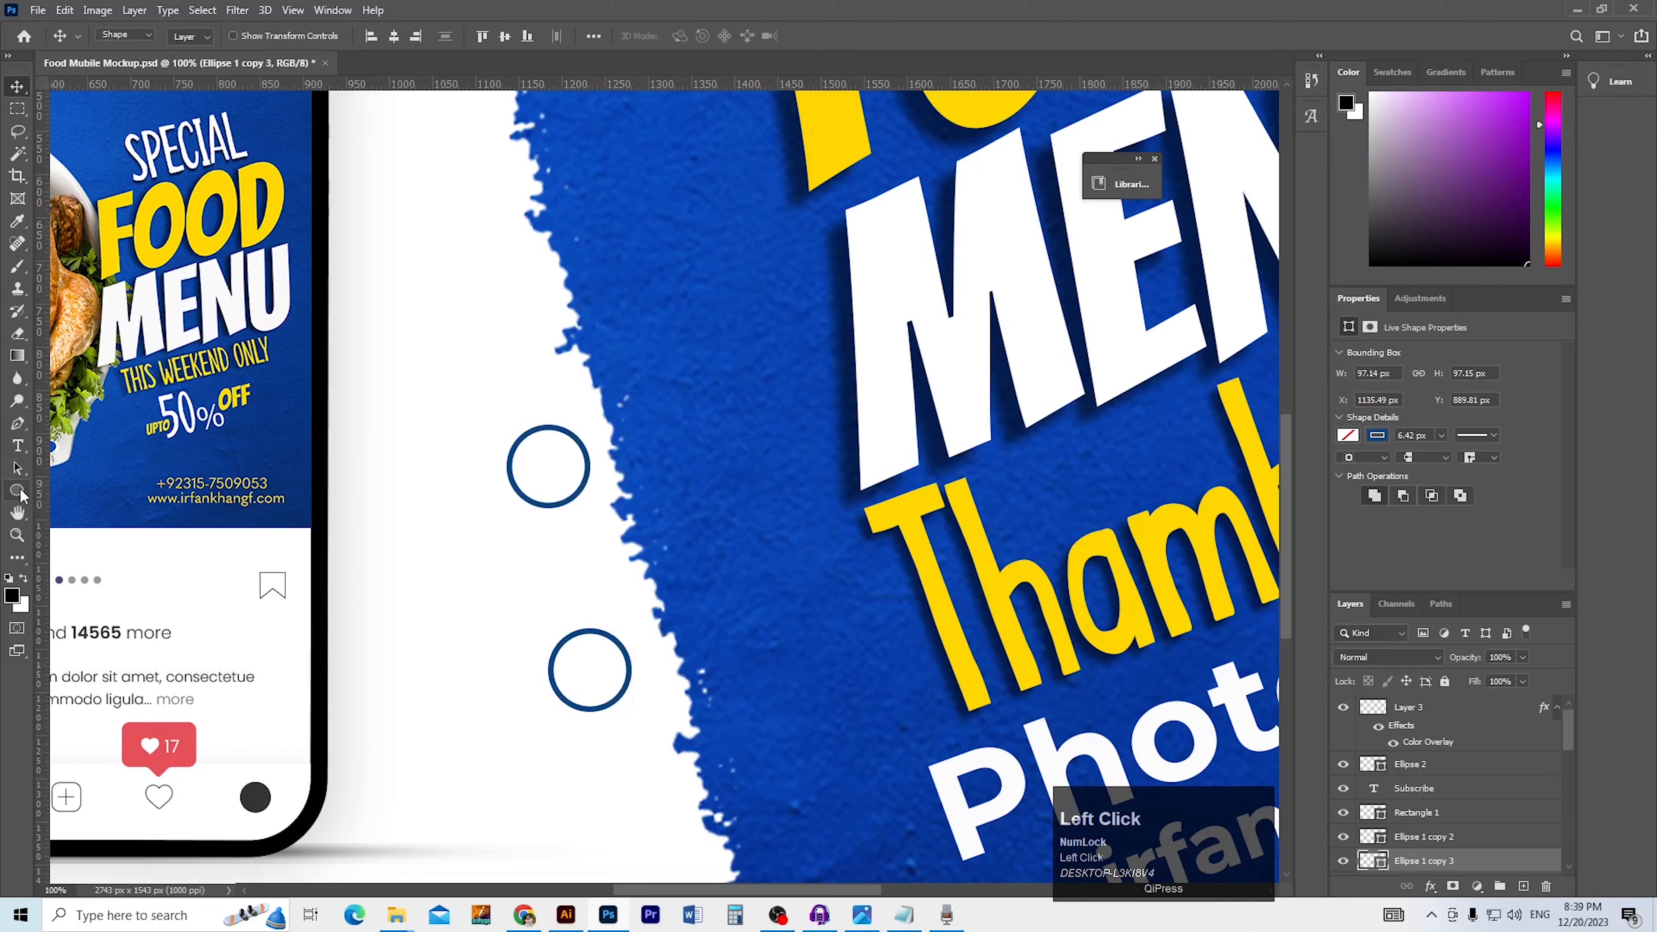
{"action": "left_click", "coordinate": [256, 36]}
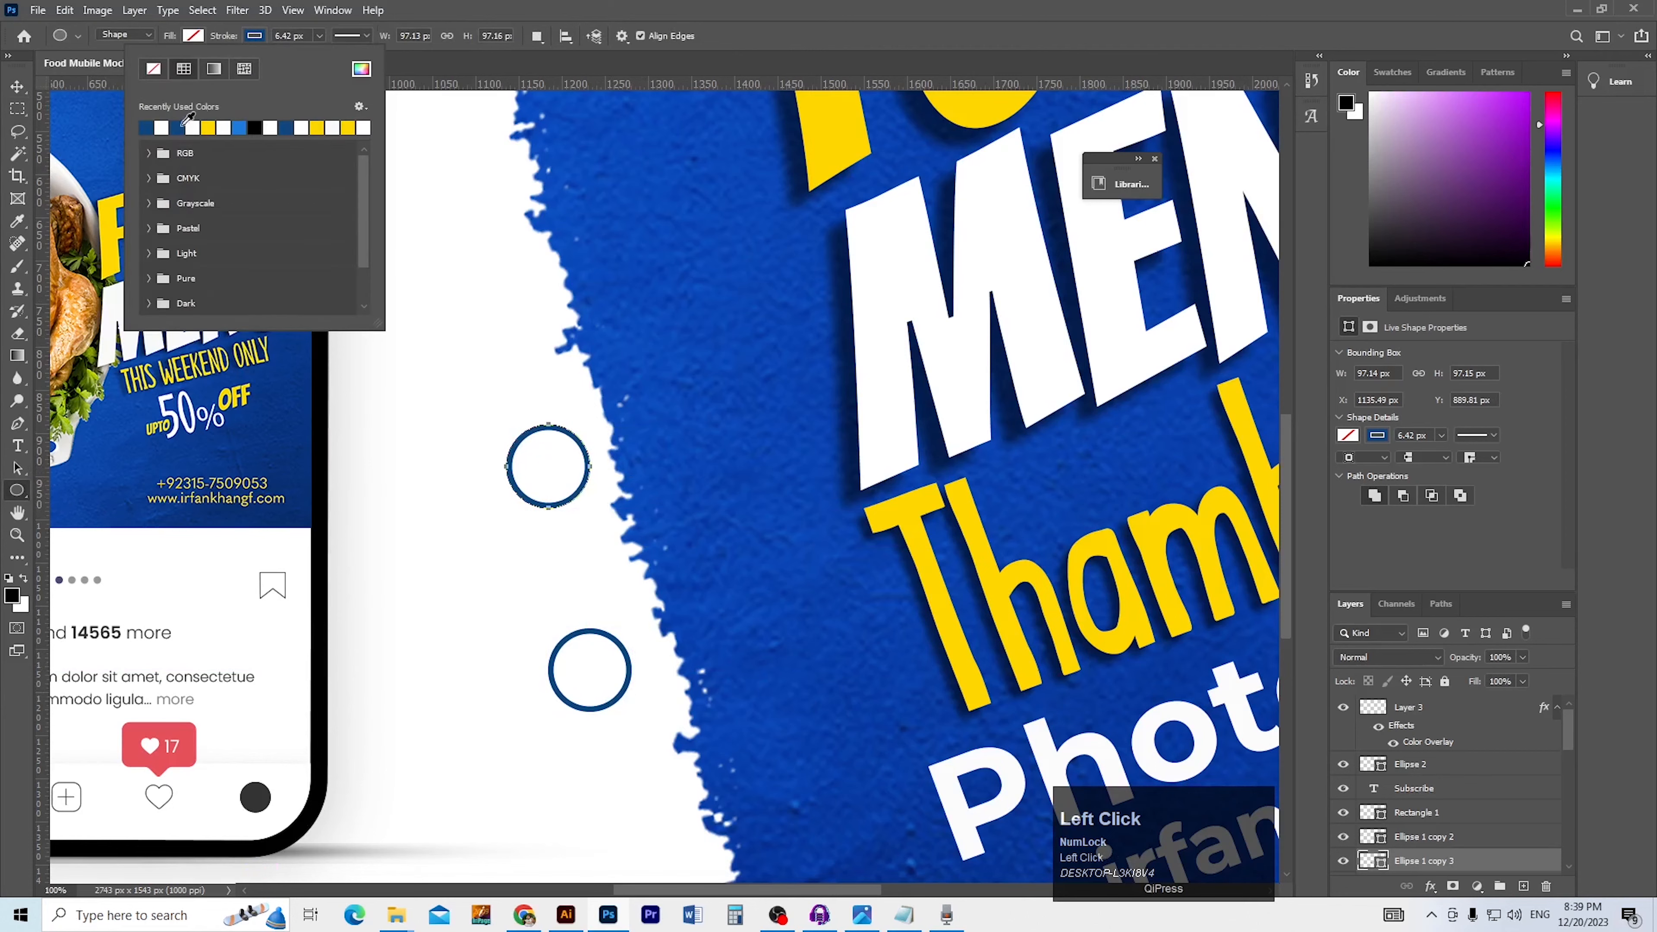
{"action": "left_click", "coordinate": [210, 127]}
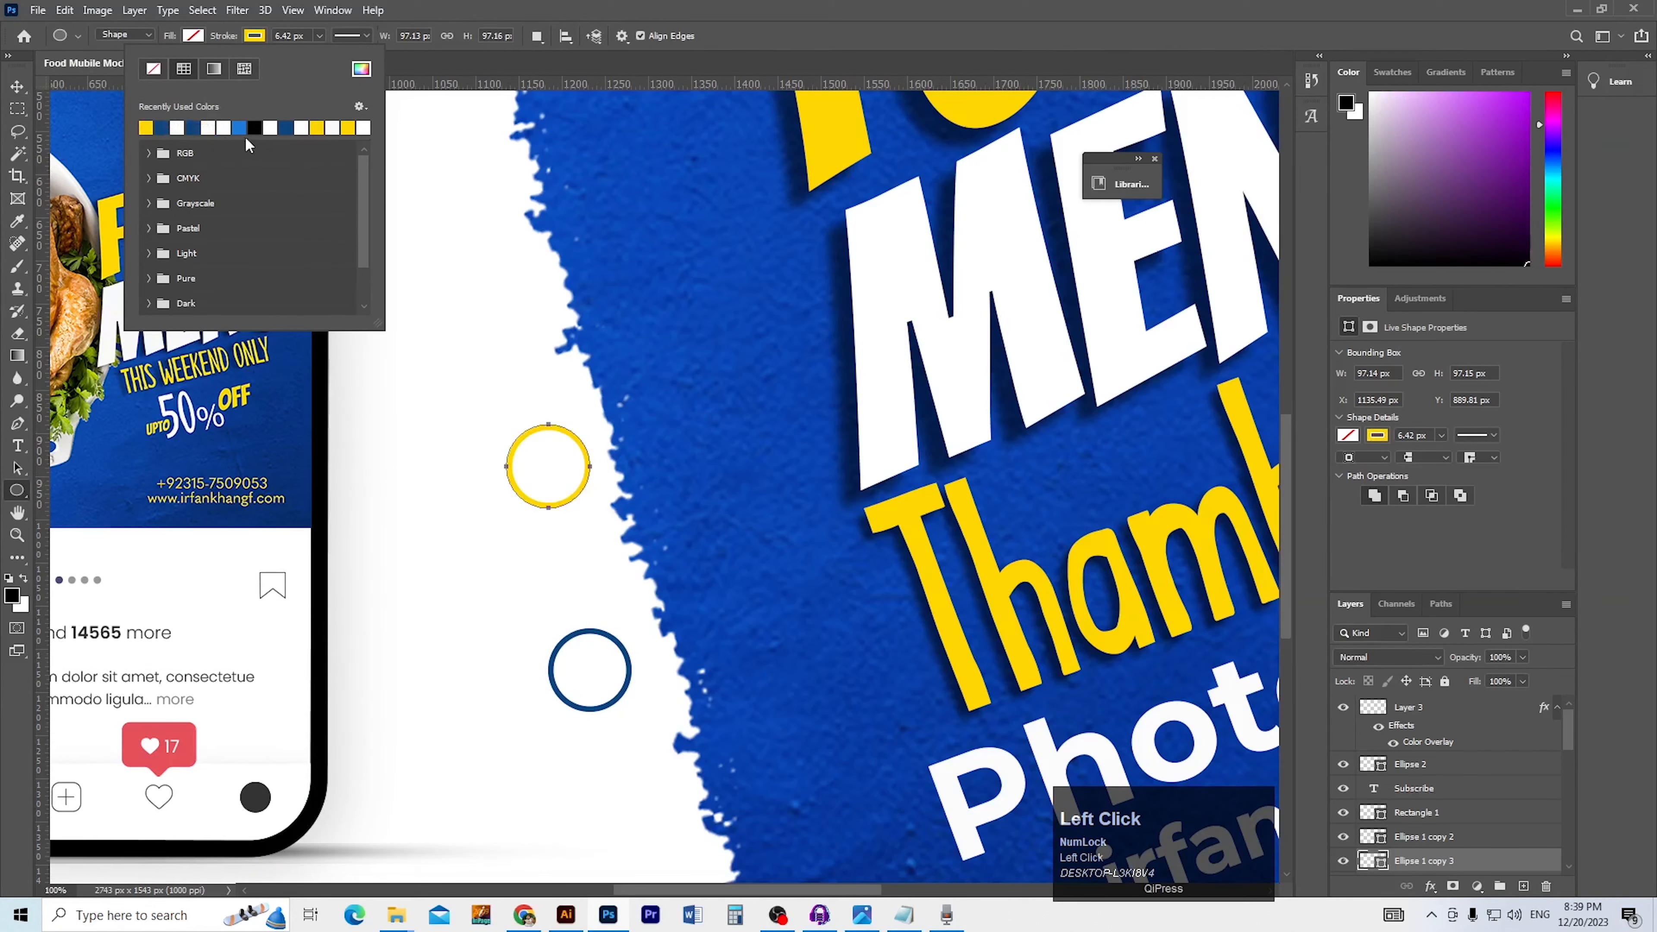
{"action": "left_click", "coordinate": [17, 88]}
Move the yellow circle higher along the torn edge, to about X 1133, Y 771 px
{"action": "left_click", "coordinate": [483, 366], "text": "ctrl+alt"}
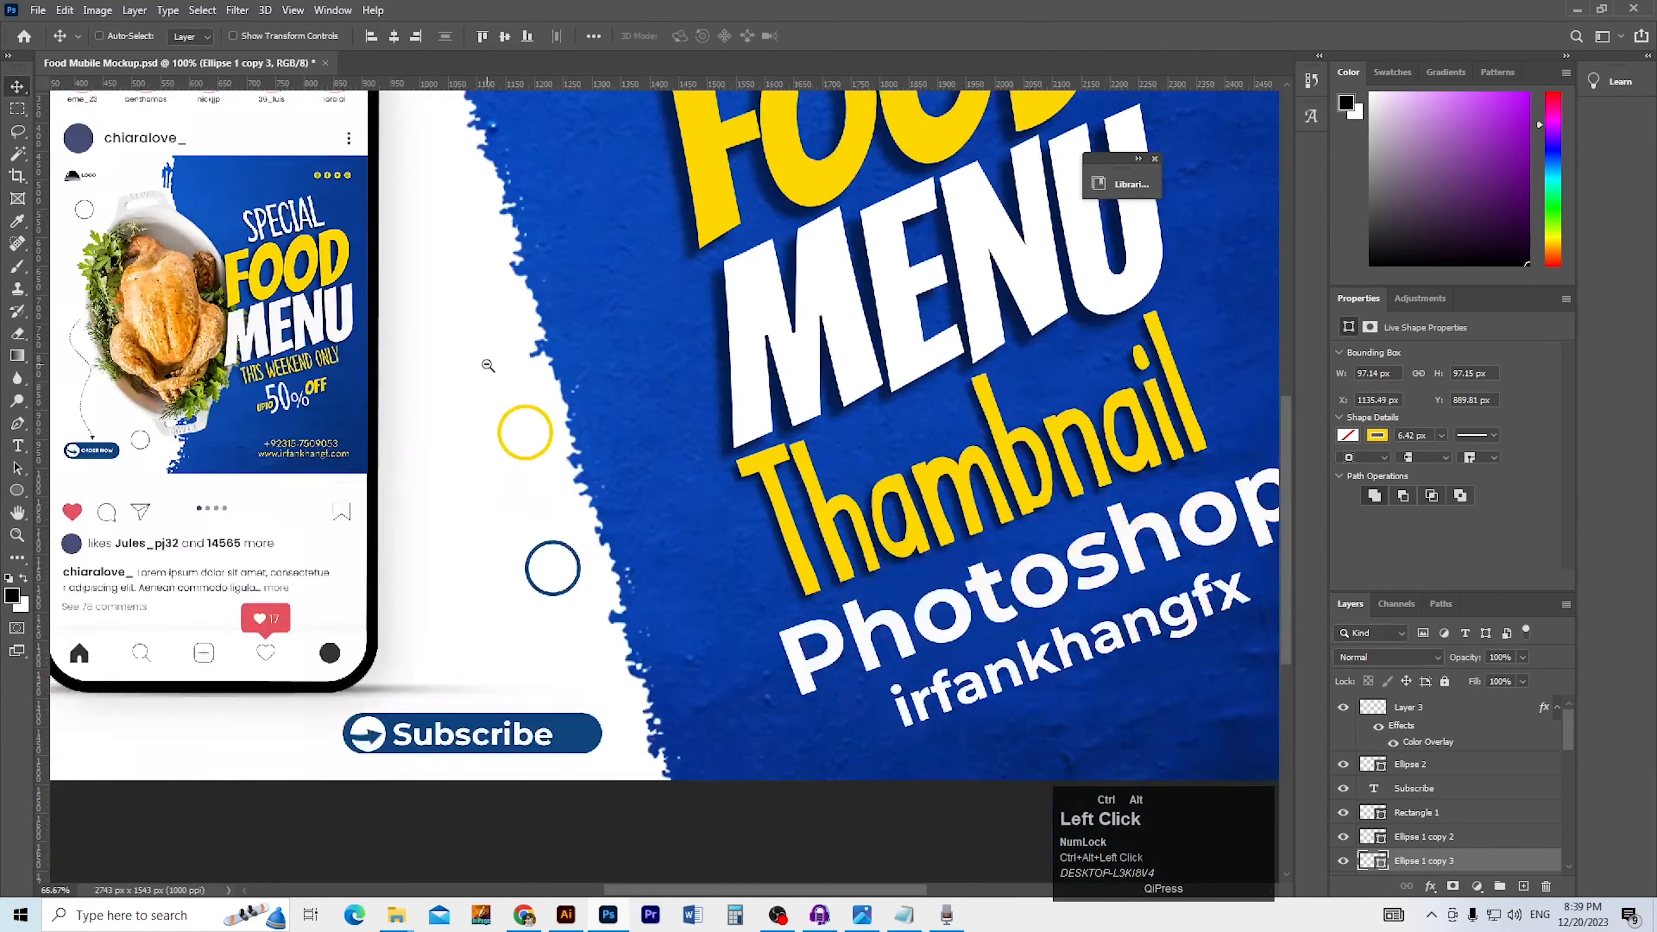
{"action": "left_click", "coordinate": [489, 364], "text": "ctrl+alt"}
{"action": "key", "text": "v"}
{"action": "left_click", "coordinate": [603, 566]}
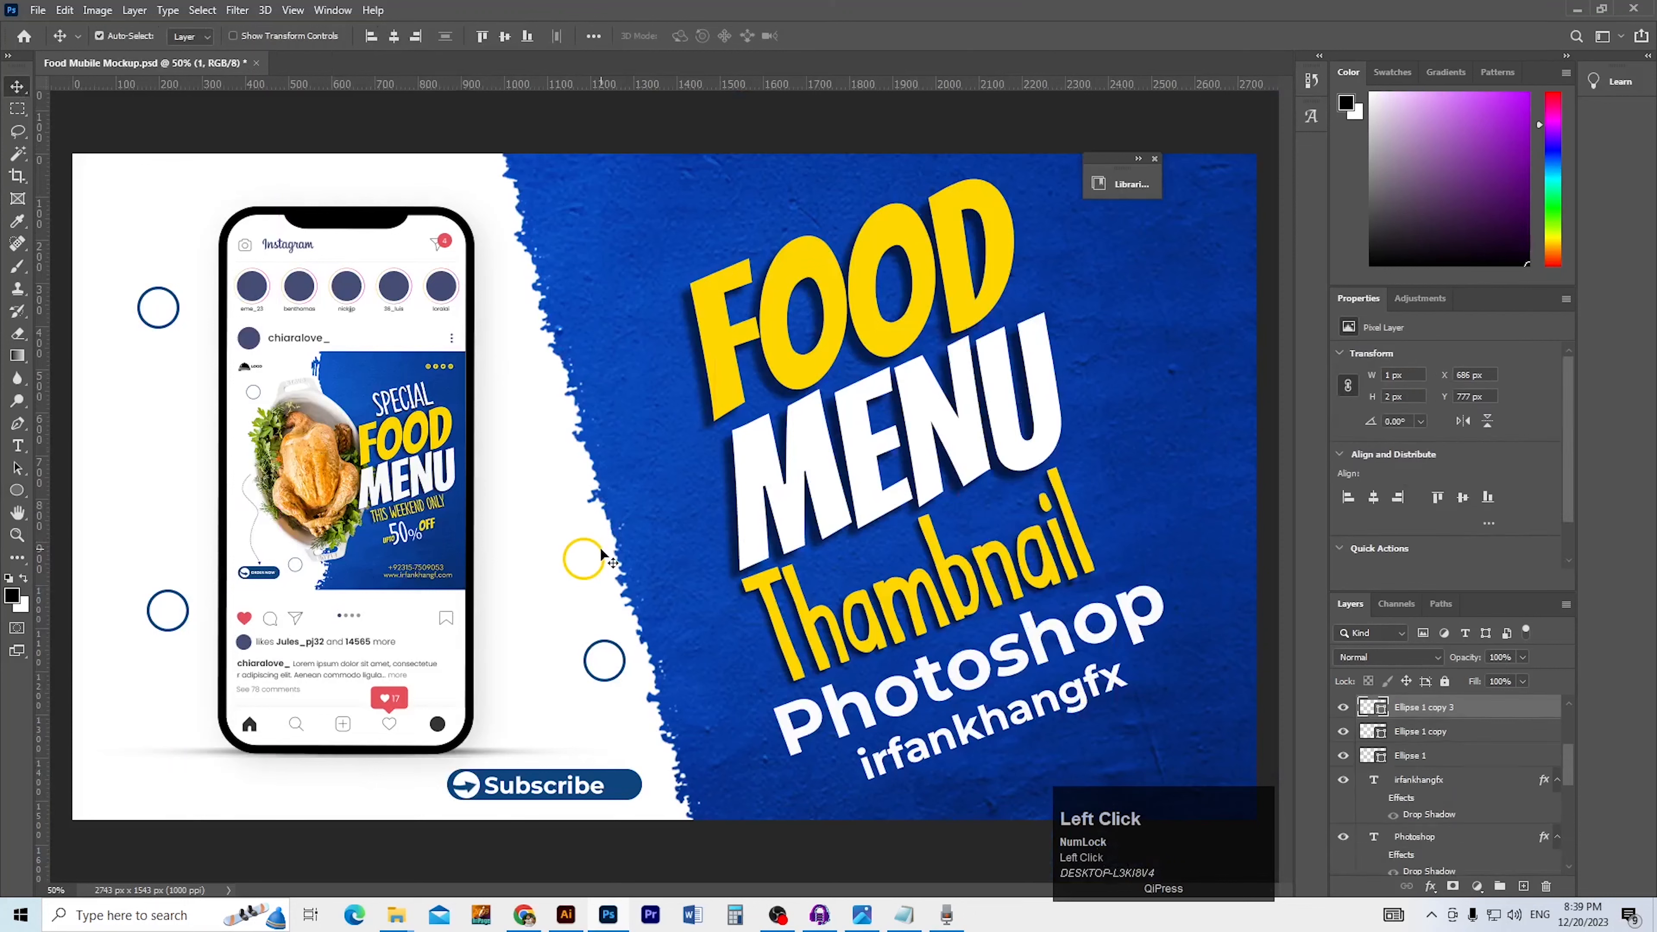
{"action": "left_click_drag", "start_coordinate": [601, 552], "coordinate": [604, 490]}
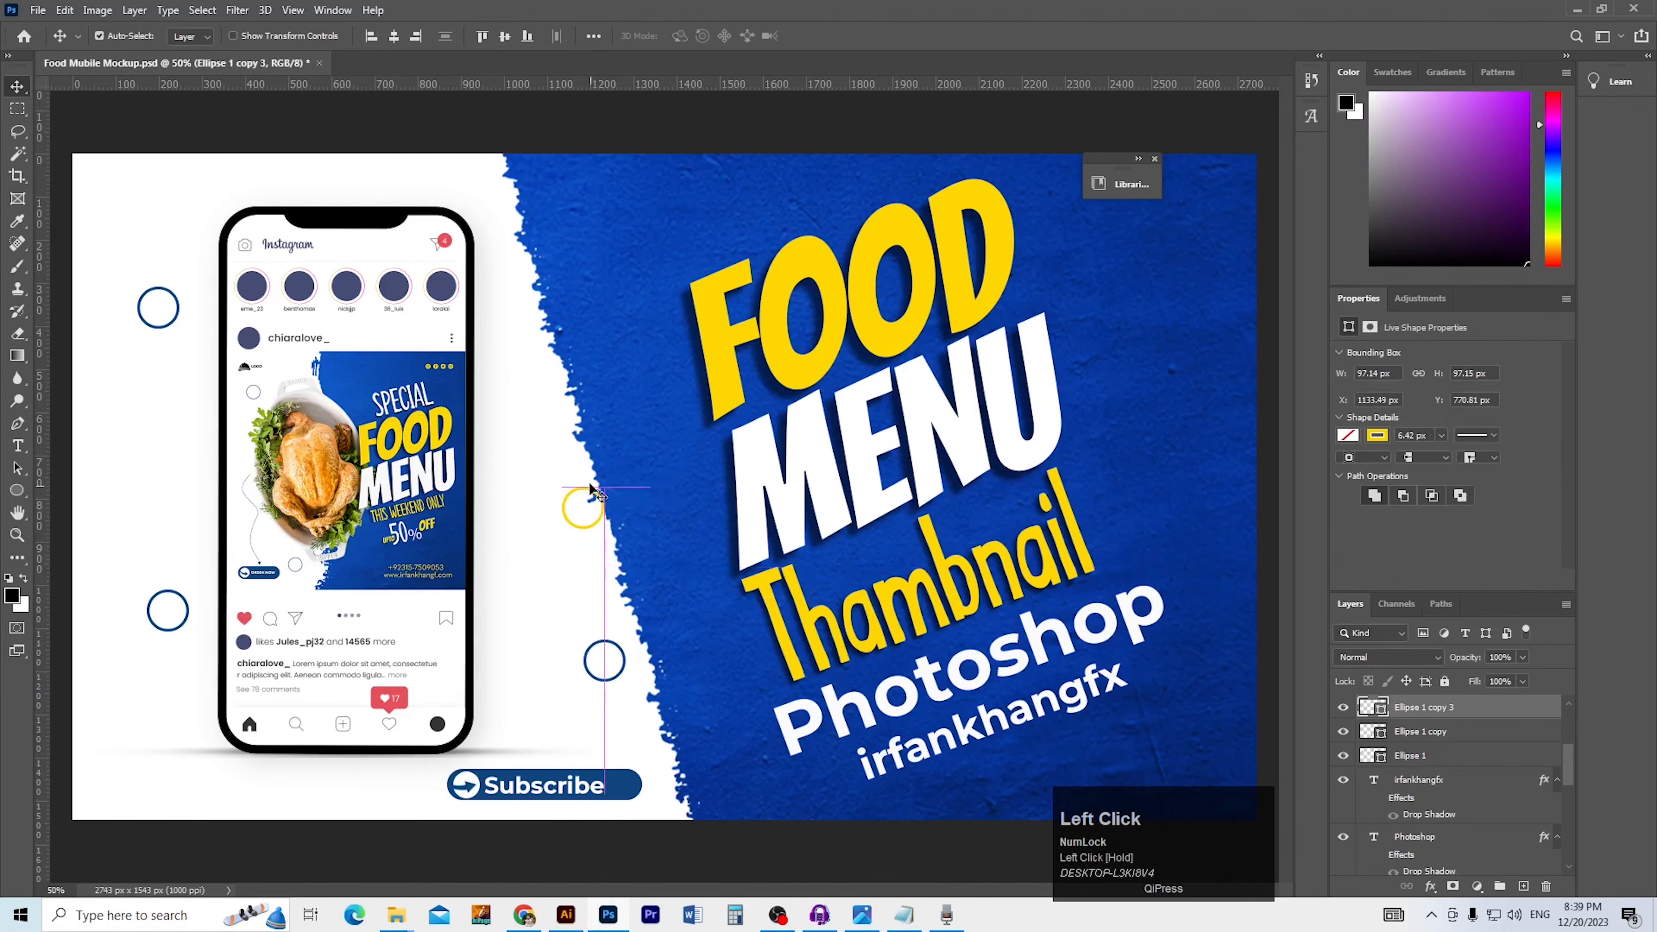
{"action": "key", "text": "ctrl+space"}
{"action": "left_click", "coordinate": [610, 526]}
{"action": "key", "text": "v"}
{"action": "left_click_drag", "start_coordinate": [535, 633], "coordinate": [579, 364]}
{"action": "key", "text": "ctrl+z"}
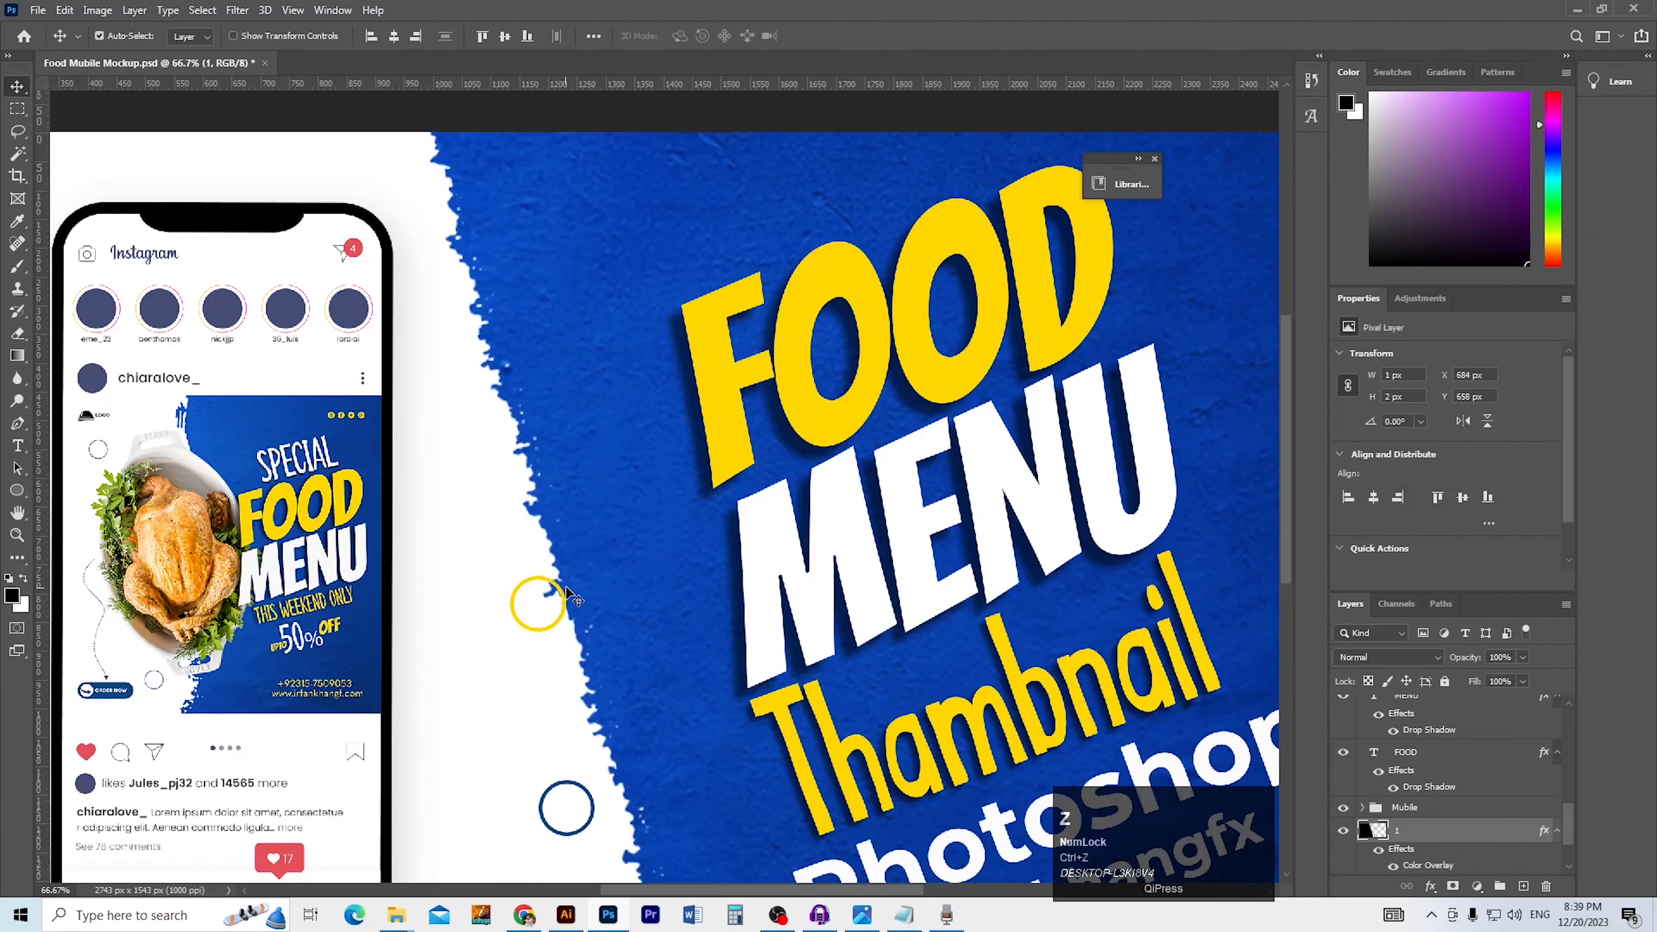
Free-transform the yellow circle onto the blue background beside the F of FOOD, at about X 1221, Y 211 px
{"action": "left_click", "coordinate": [526, 630]}
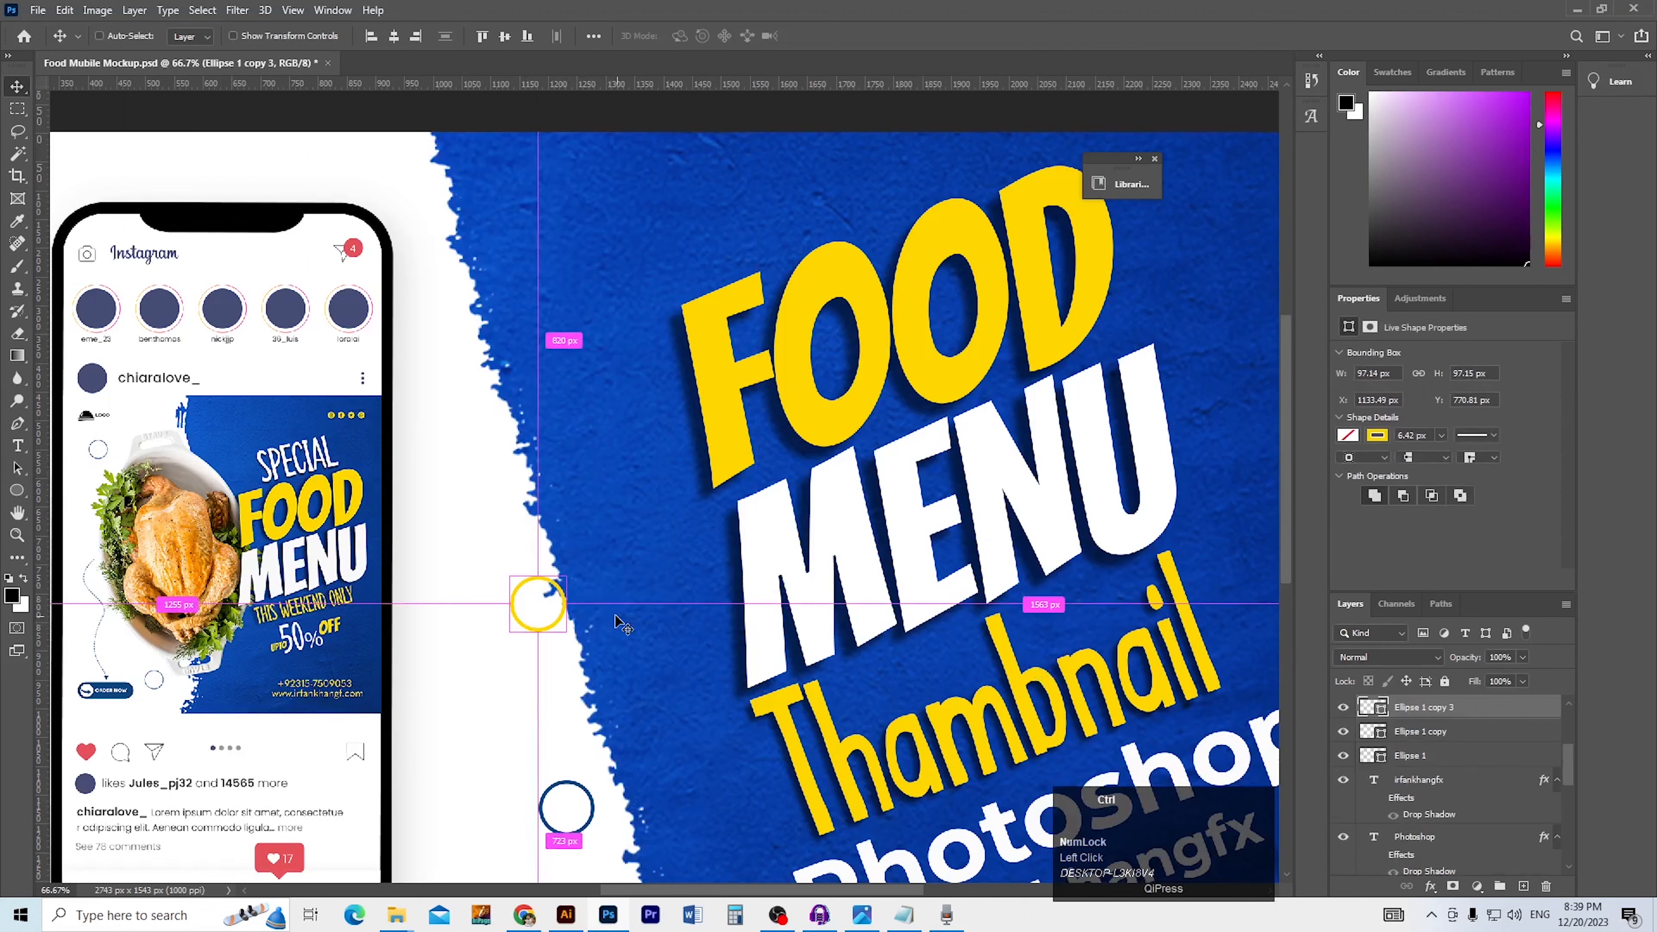
{"action": "key", "text": "ctrl+t"}
{"action": "left_click", "coordinate": [553, 632], "text": "ctrl"}
{"action": "left_click_drag", "start_coordinate": [553, 632], "coordinate": [628, 204]}
{"action": "left_click", "coordinate": [672, 346], "text": "ctrl+alt"}
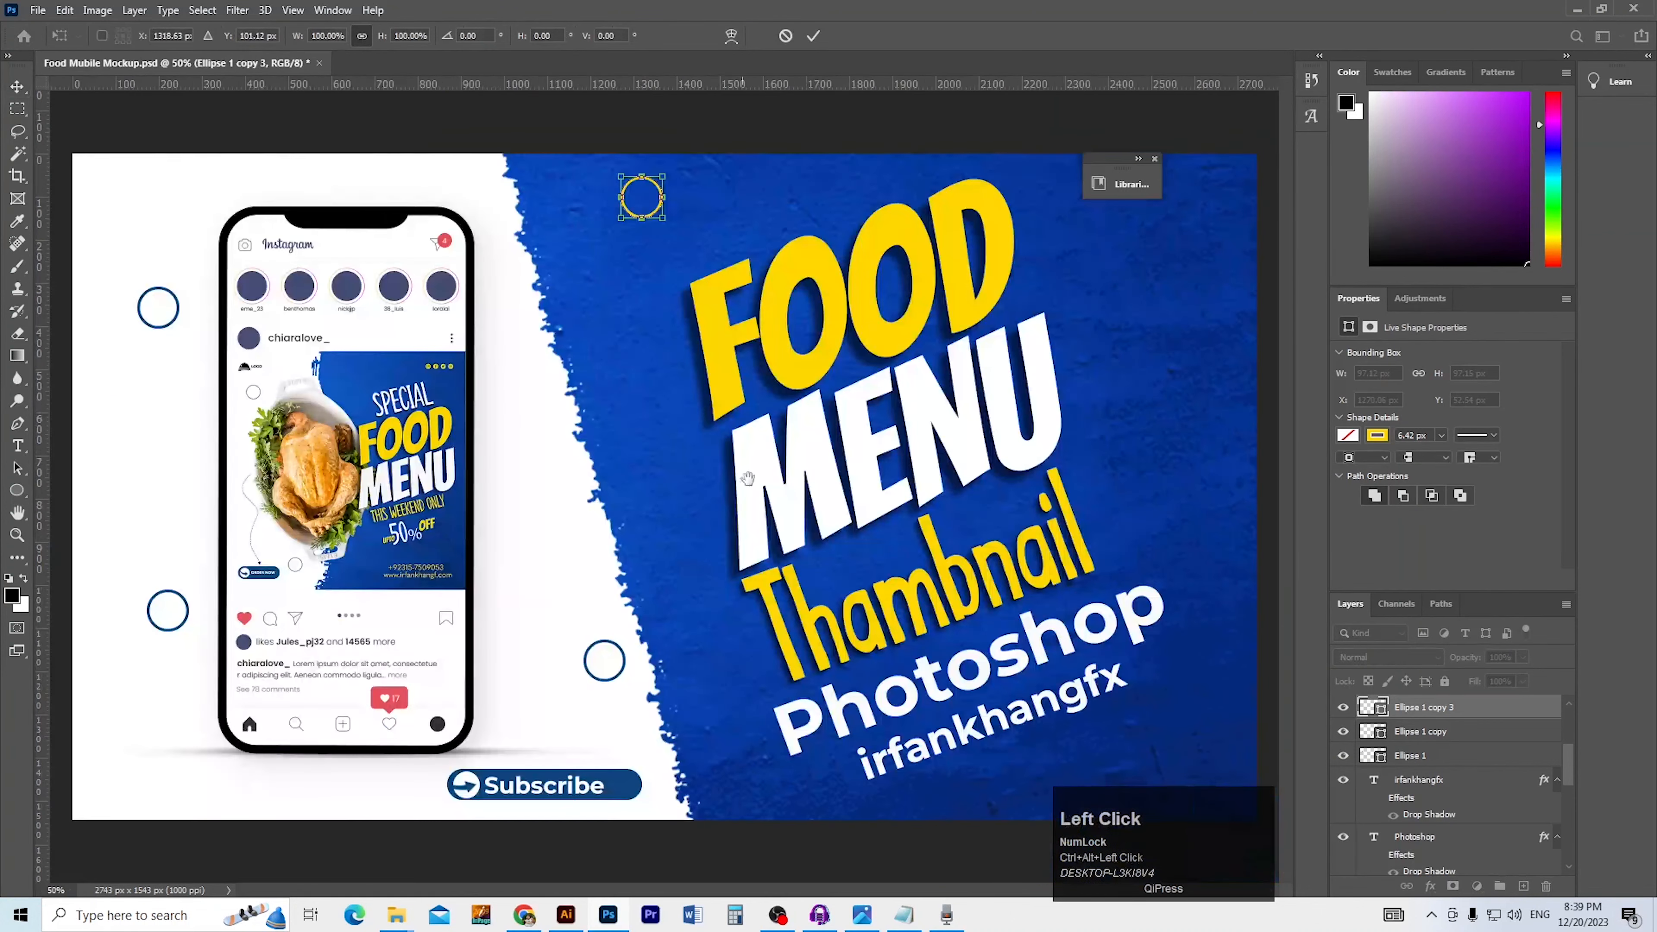
{"action": "left_click", "coordinate": [747, 387], "text": "ctrl+alt"}
{"action": "left_click", "coordinate": [717, 389], "text": "ctrl"}
{"action": "left_click", "coordinate": [651, 267], "text": "ctrl"}
{"action": "left_click_drag", "start_coordinate": [673, 346], "coordinate": [590, 450]}
{"action": "left_click_drag", "start_coordinate": [567, 302], "coordinate": [1076, 418]}
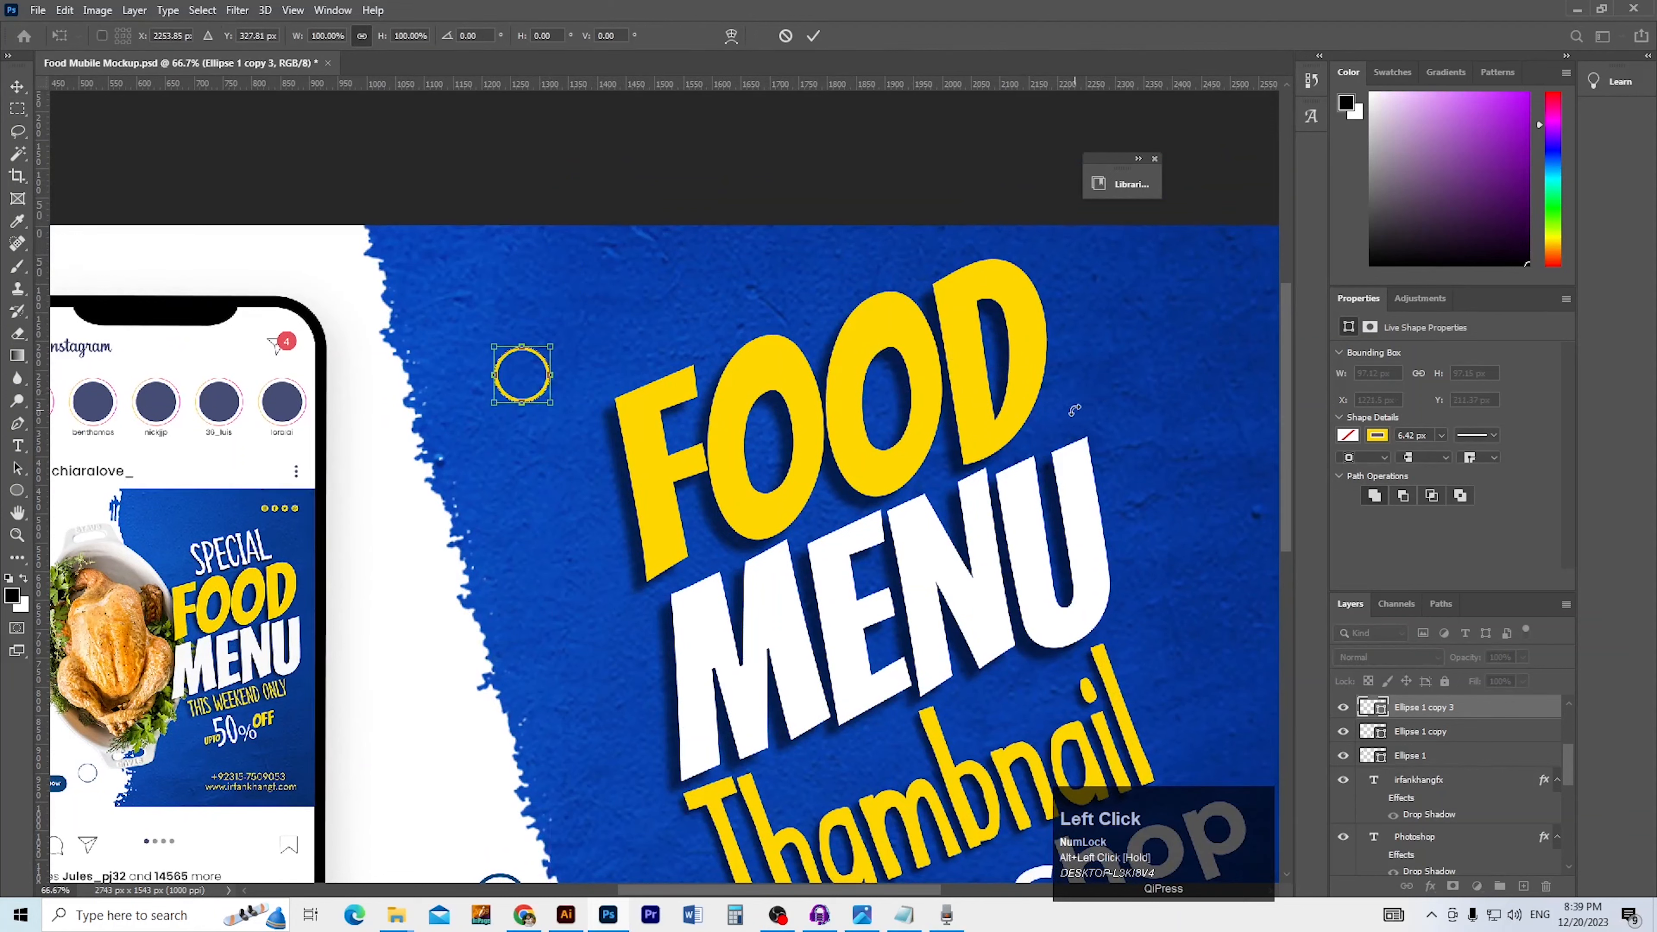
{"action": "key", "text": "Return"}
Duplicate the yellow circle and place the copy on the other side of FOOD, at about X 2371, Y 244 px
{"action": "key", "text": "ctrl"}
{"action": "key", "text": "ctrl+j"}
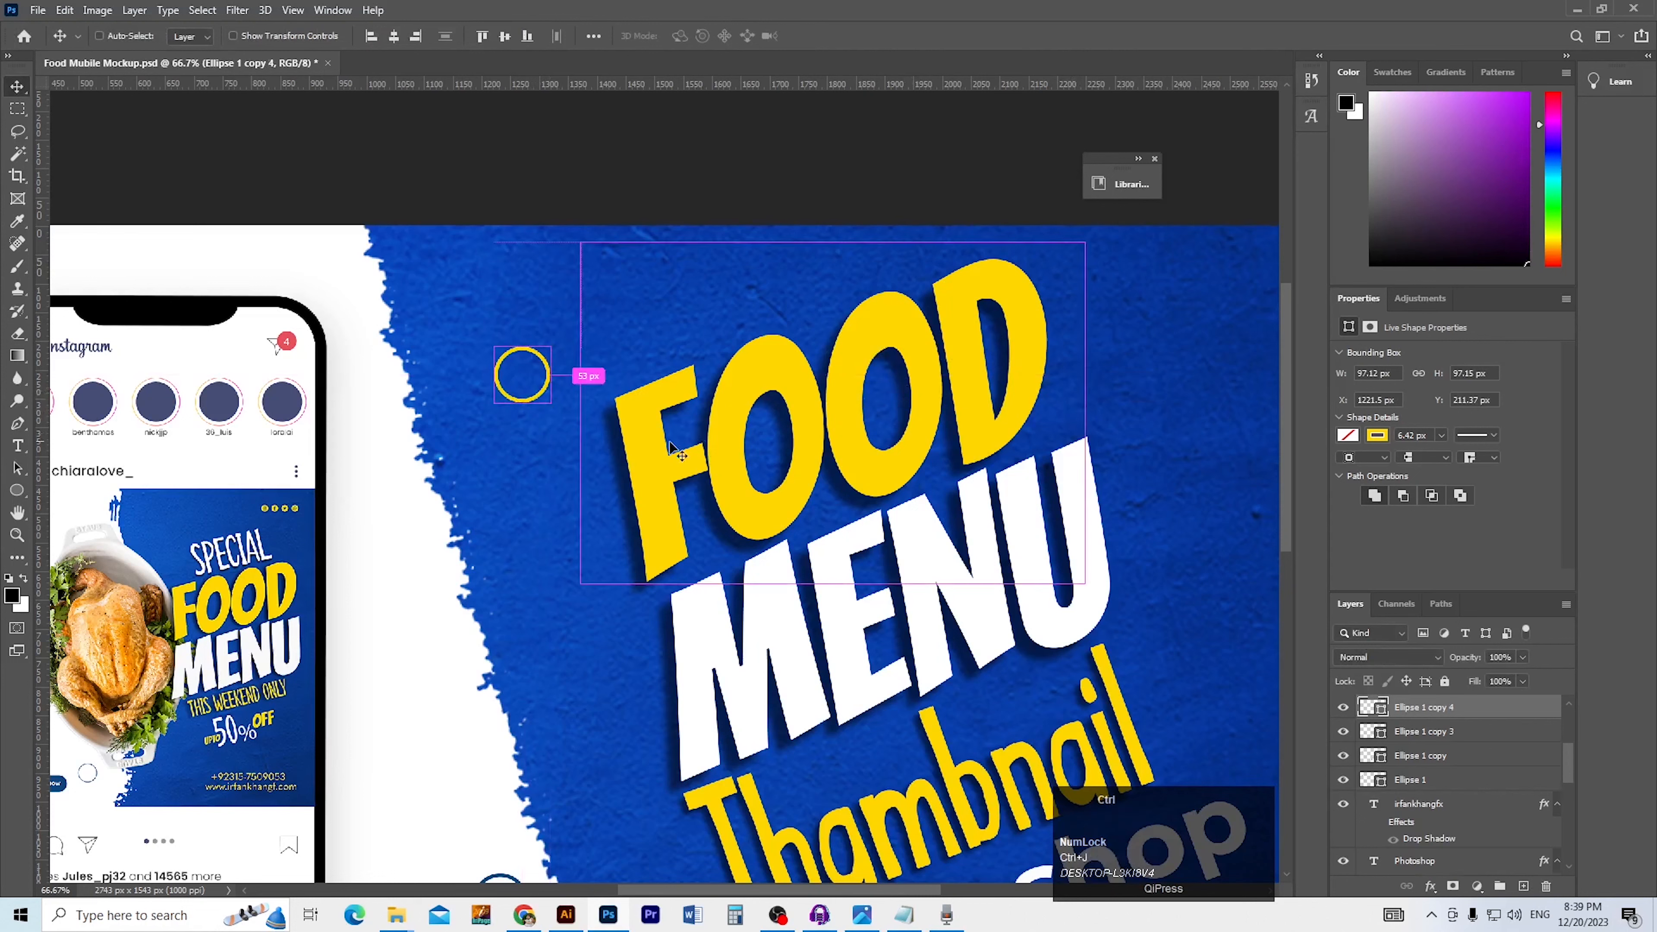
{"action": "key", "text": "ctrl+t"}
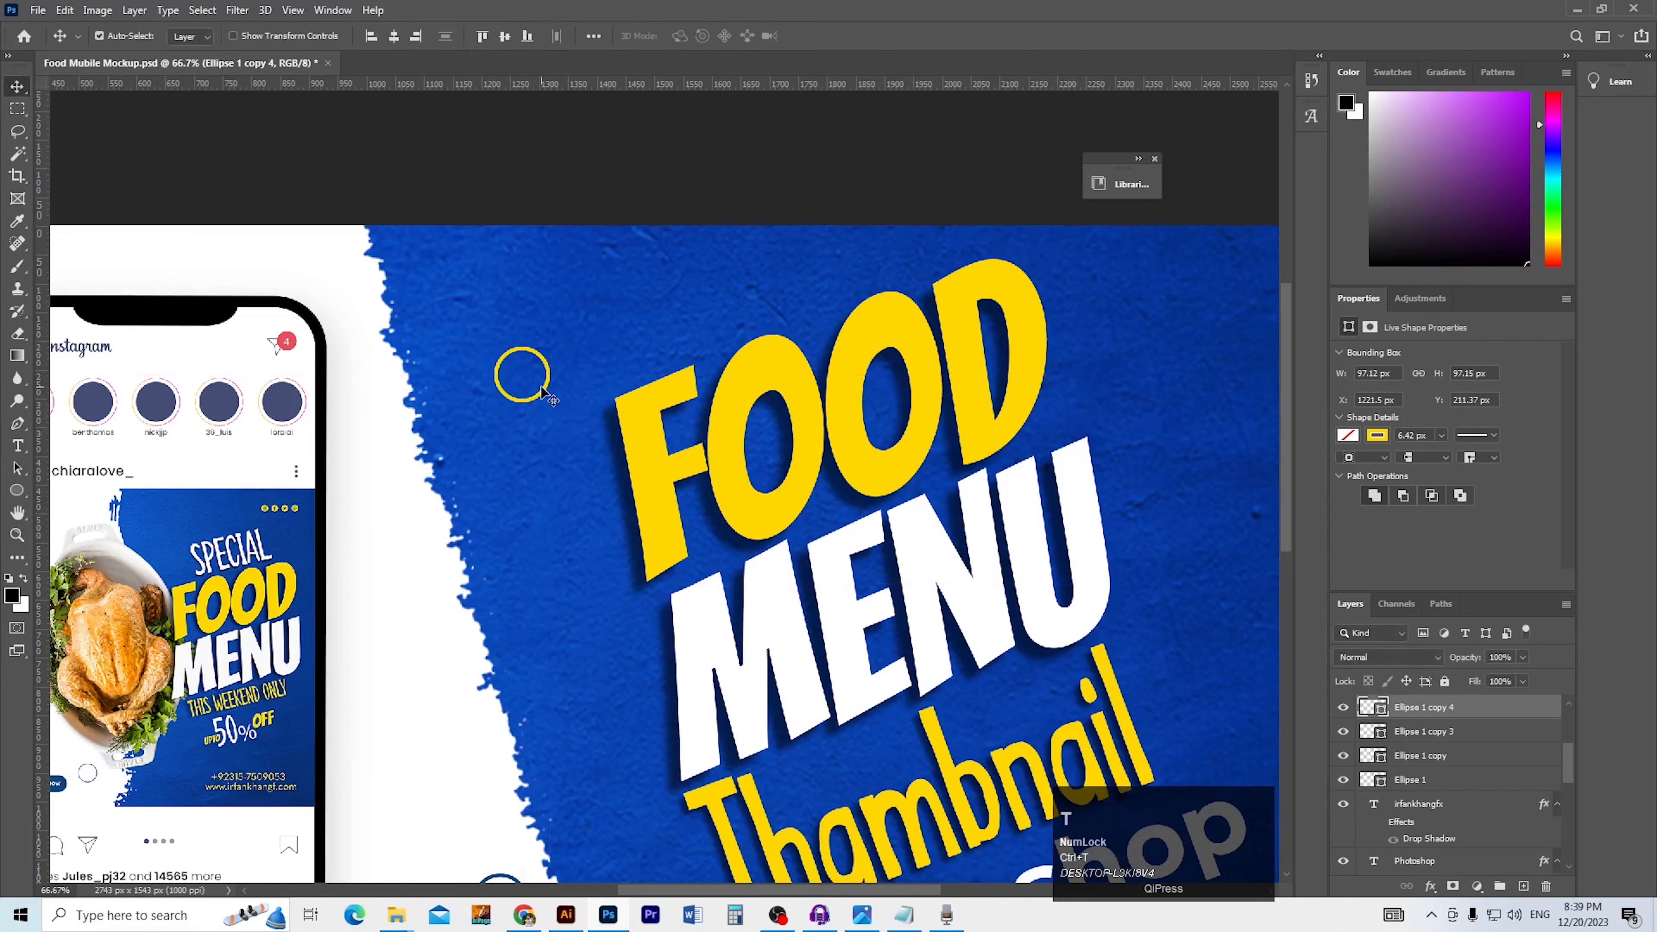
{"action": "left_click_drag", "start_coordinate": [546, 399], "coordinate": [1209, 407]}
{"action": "scroll", "coordinate": [1219, 421], "scroll_direction": "down", "scroll_amount": 1}
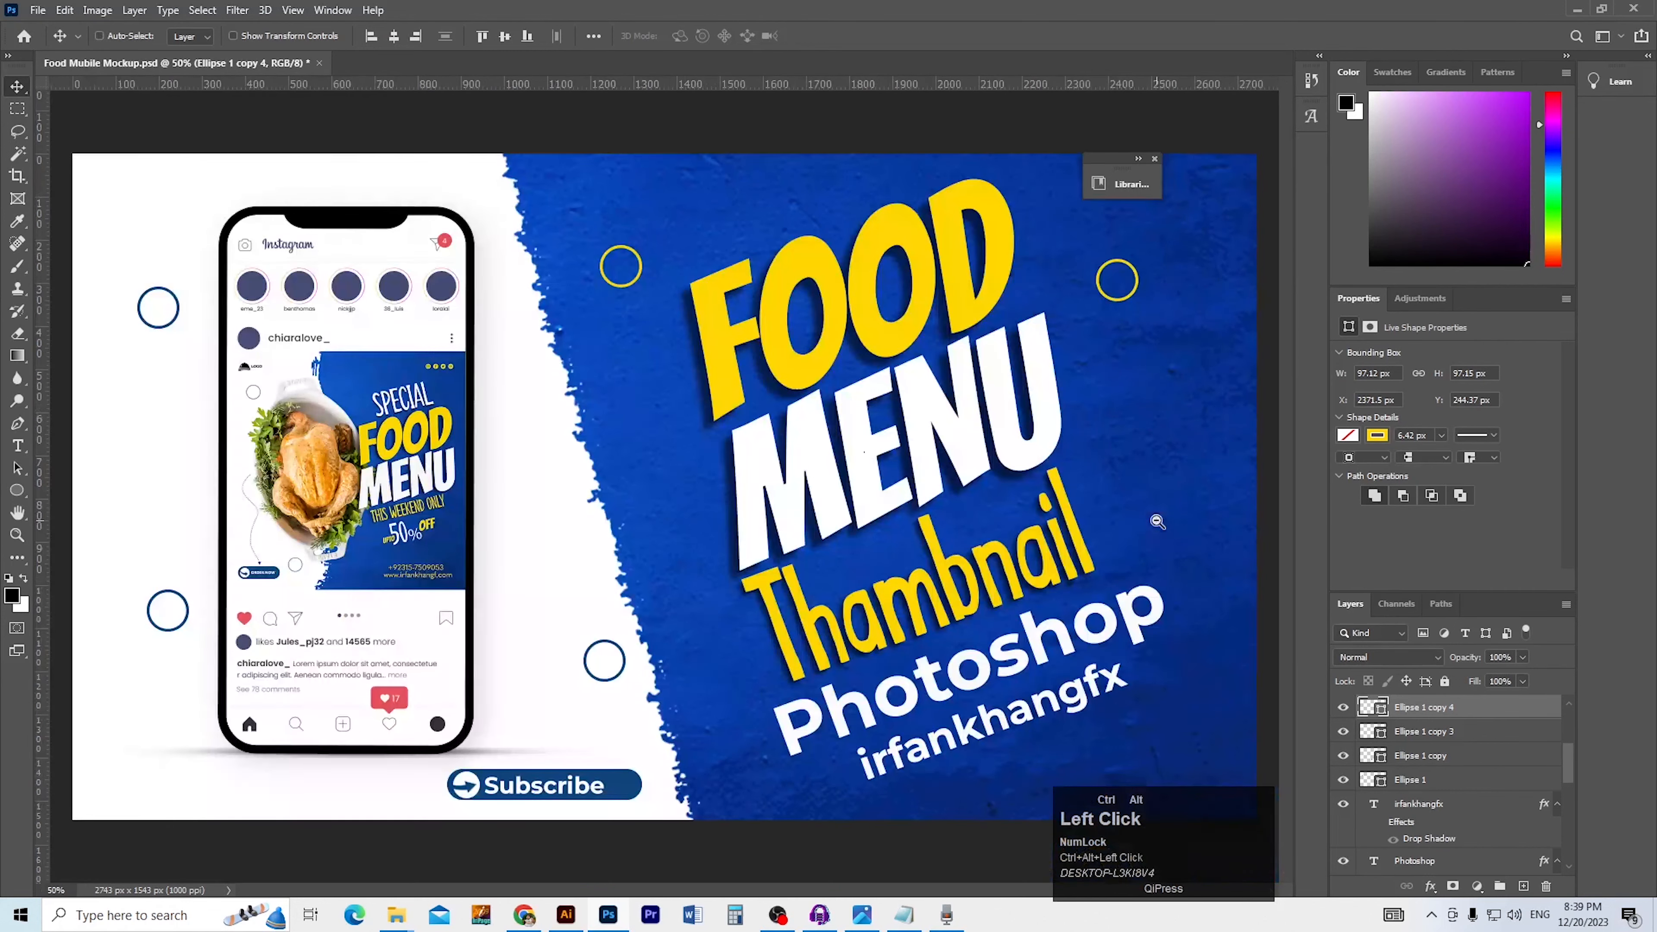
Shift the yellow circle after the D of FOOD farther out, to about X 2448, Y 293 px
{"action": "key", "text": "v"}
{"action": "left_click_drag", "start_coordinate": [1126, 305], "coordinate": [1142, 307]}
{"action": "key", "text": "ctrl+z"}
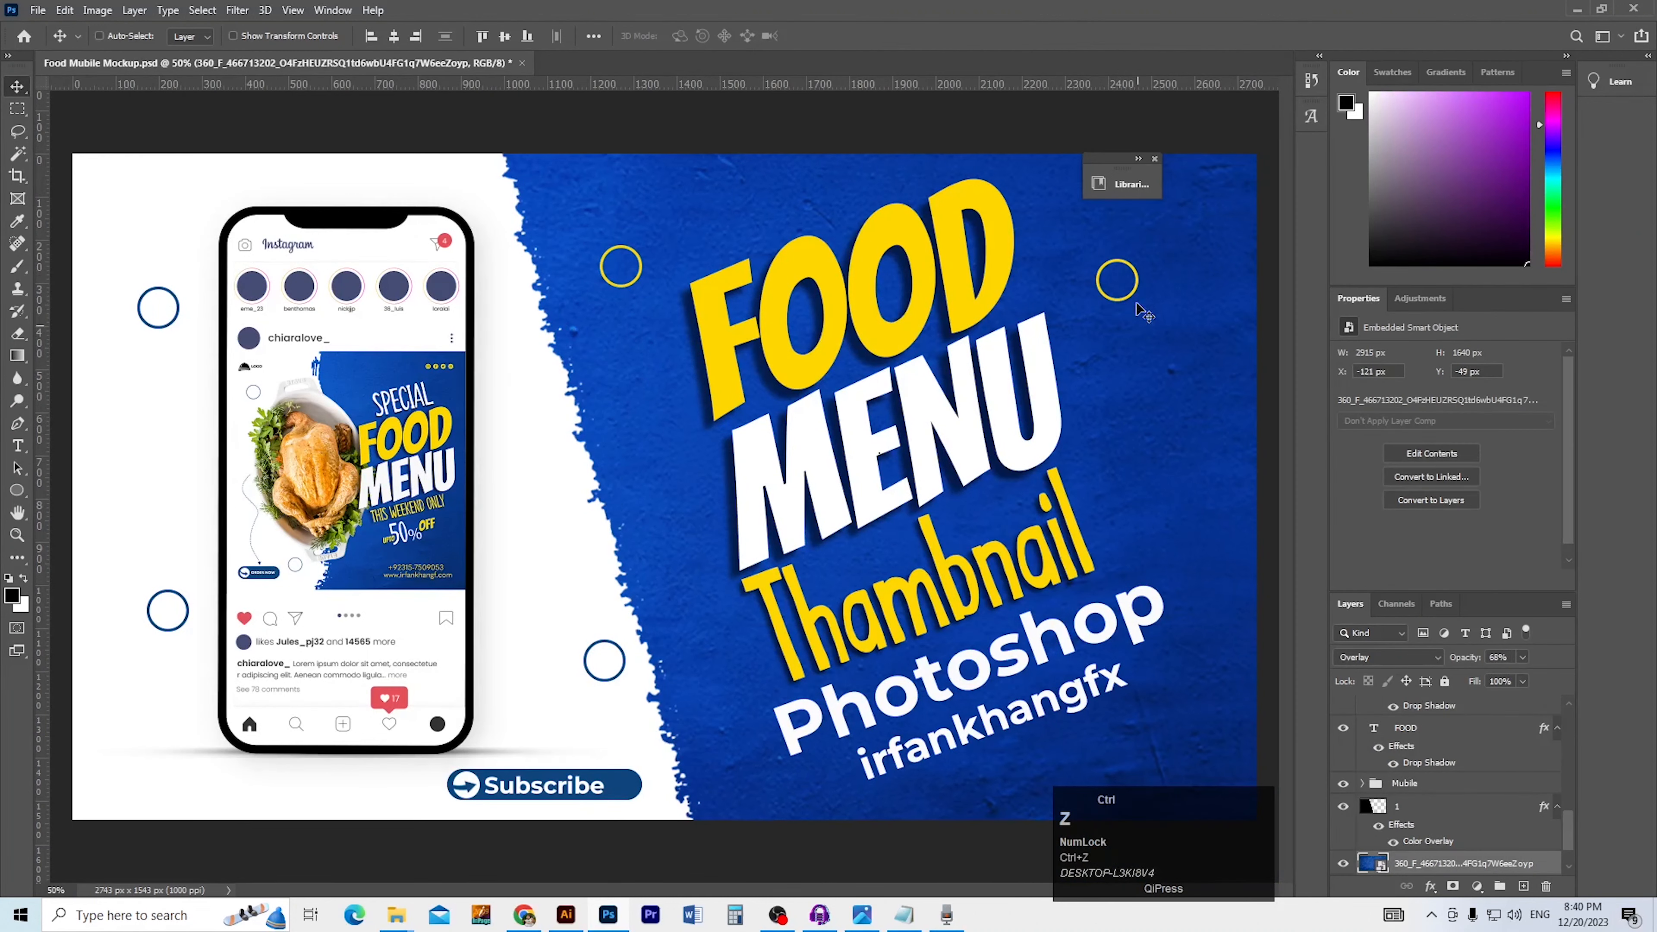
{"action": "left_click_drag", "start_coordinate": [1138, 276], "coordinate": [1154, 298]}
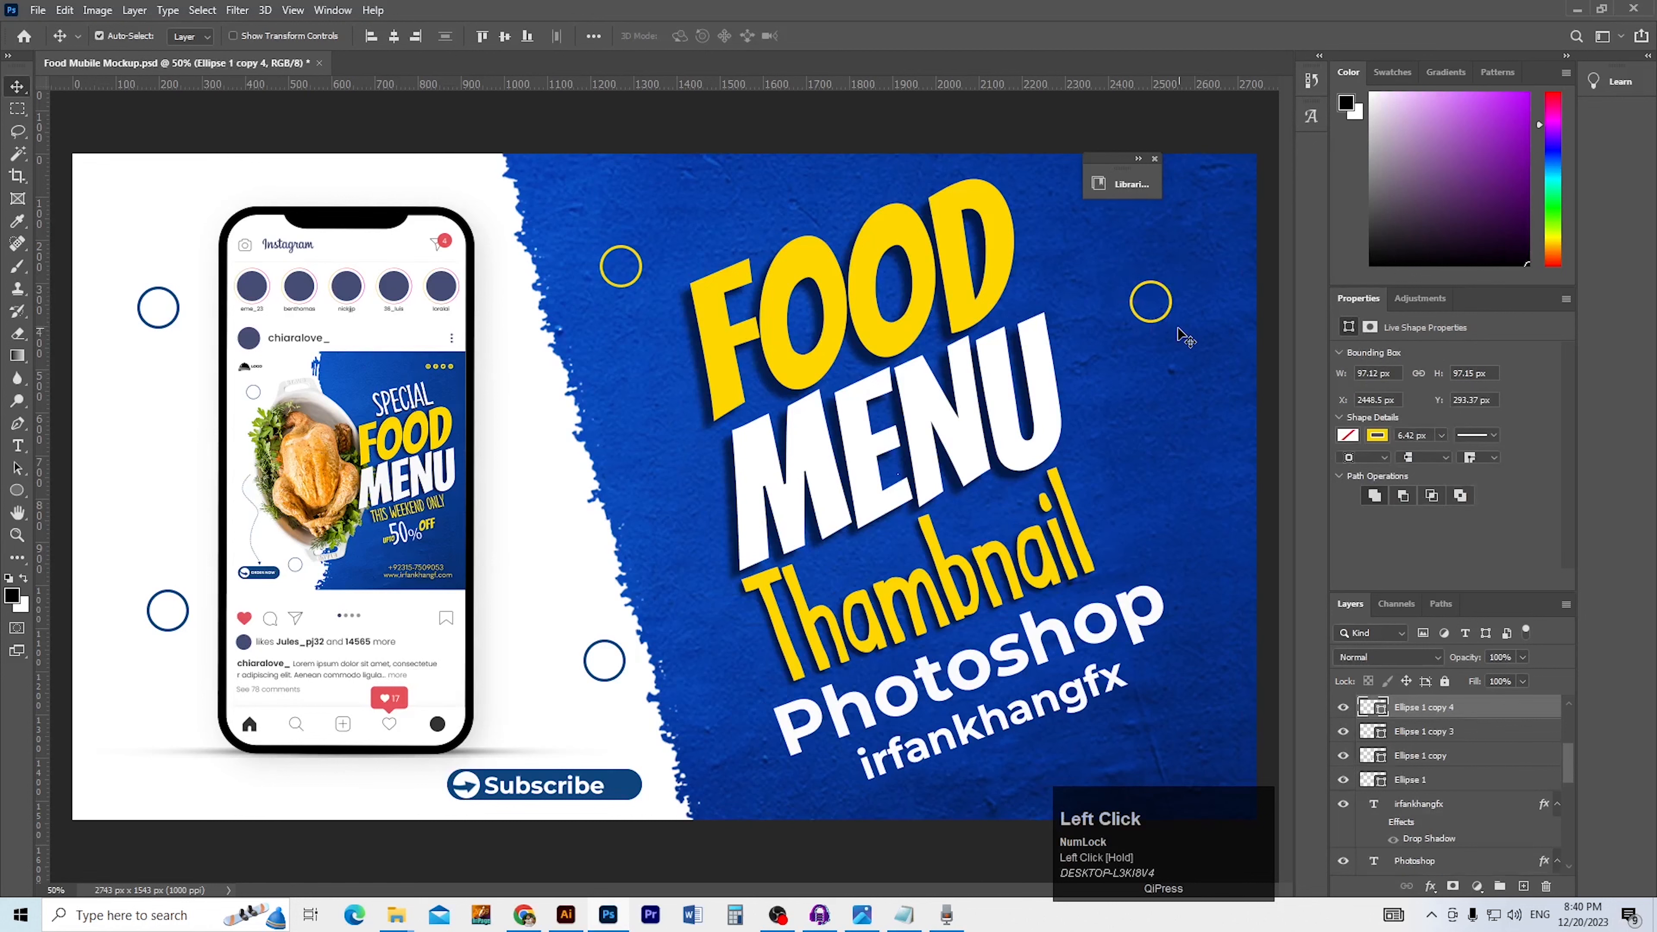
Duplicate that circle, place the copy beside the Thambnail text at about X 2530, Y 773 px, and save the document
{"action": "key", "text": "ctrl+j"}
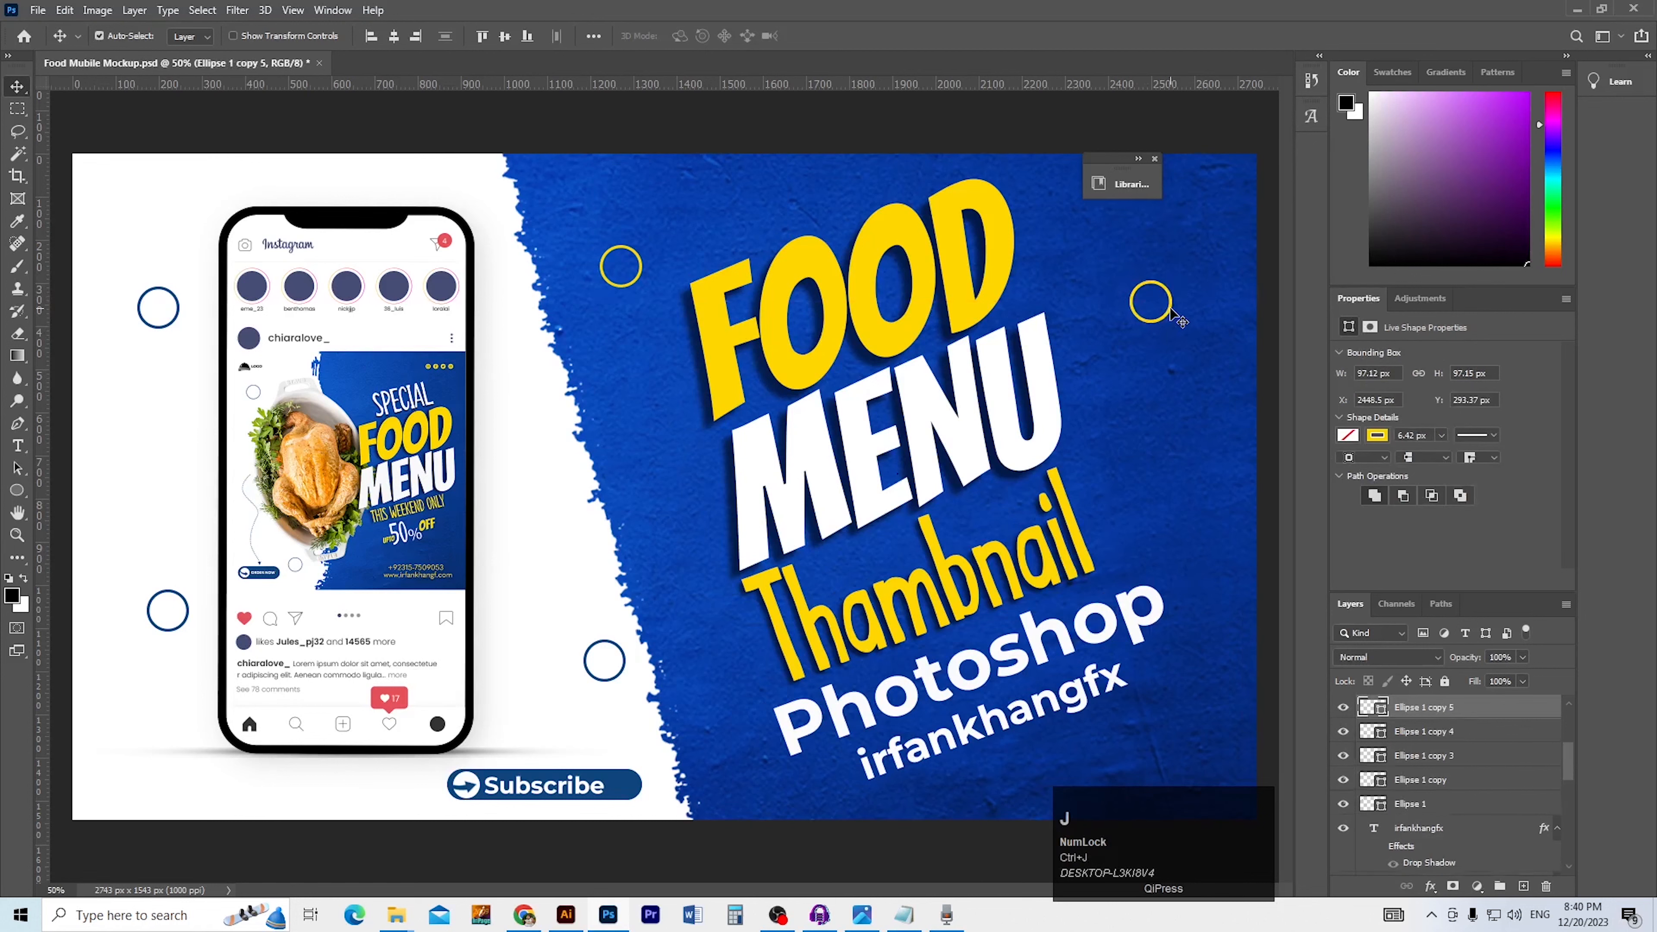
{"action": "left_click_drag", "start_coordinate": [1179, 318], "coordinate": [1204, 514]}
{"action": "key", "text": "ctrl+s"}
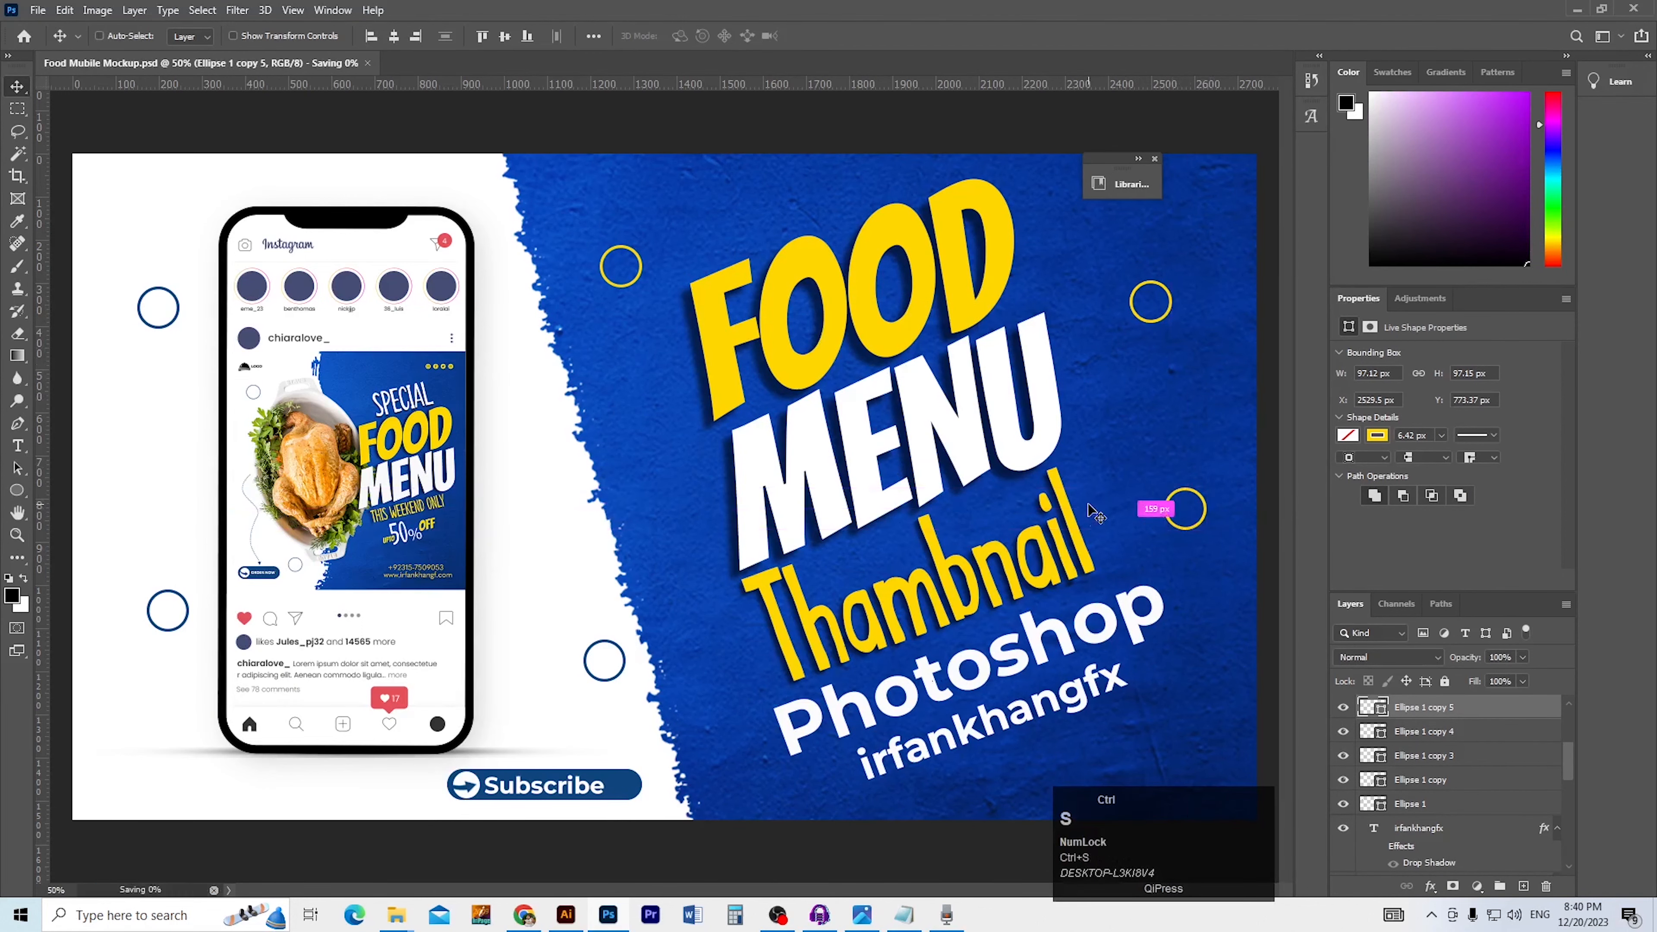
{"action": "left_click", "coordinate": [724, 507], "text": "ctrl+alt"}
{"action": "key", "text": "ctrl+s"}
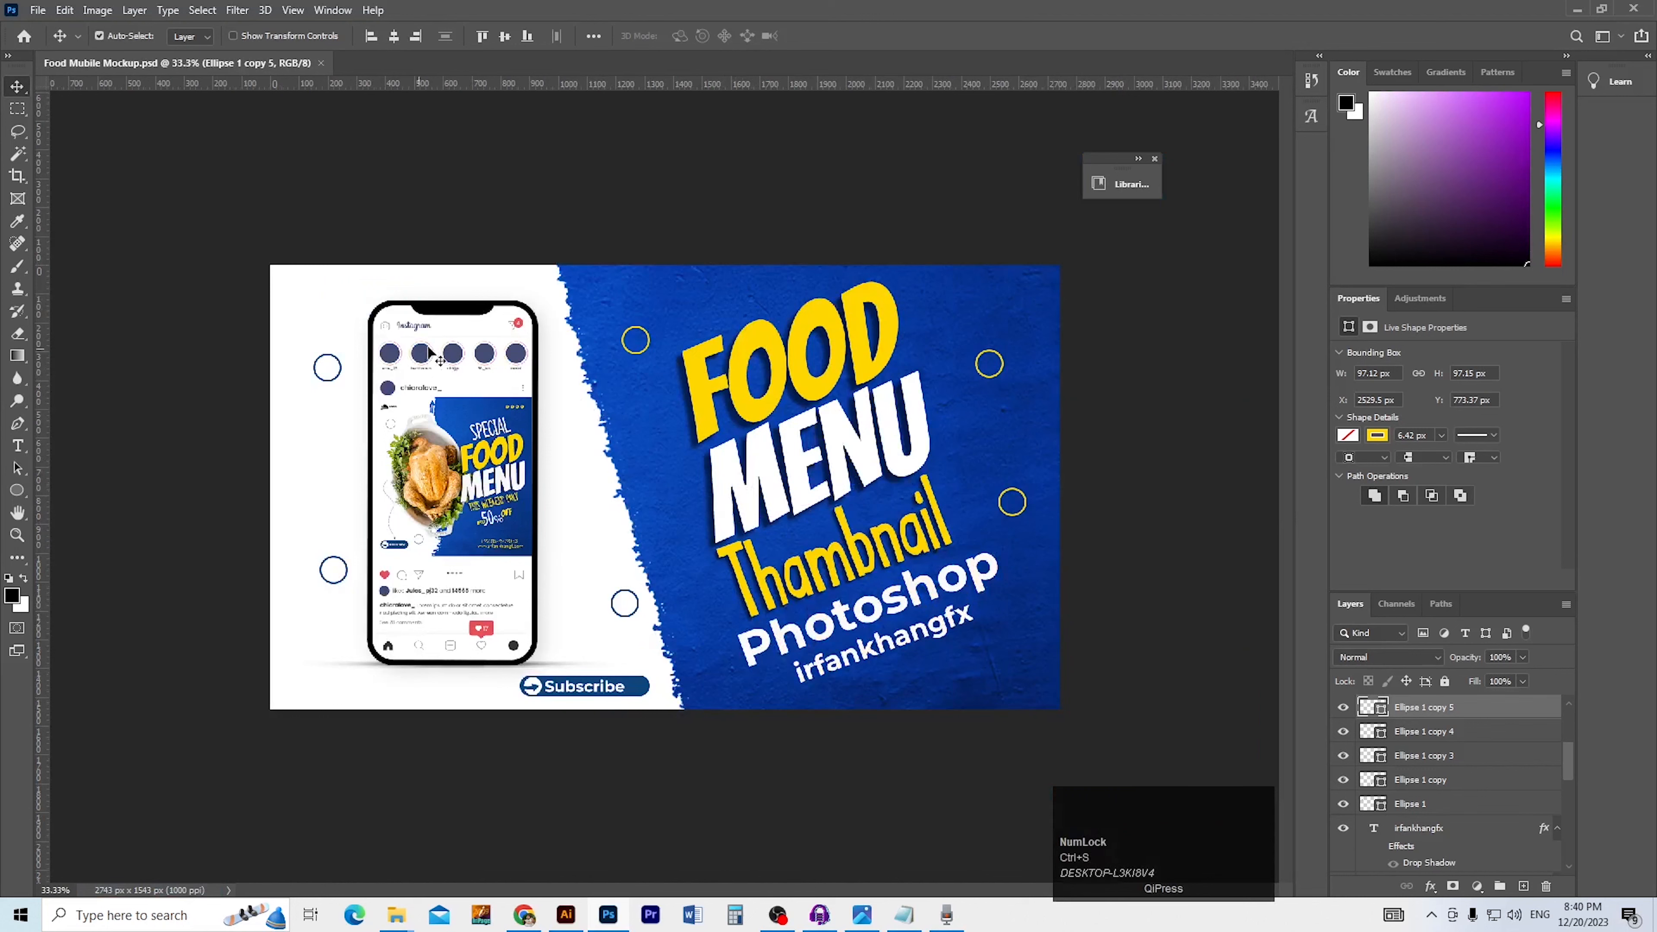
Export the thumbnail as a JPG at 100% quality into the MAIL folder, named Special Food Menu Y
{"action": "left_click", "coordinate": [38, 11]}
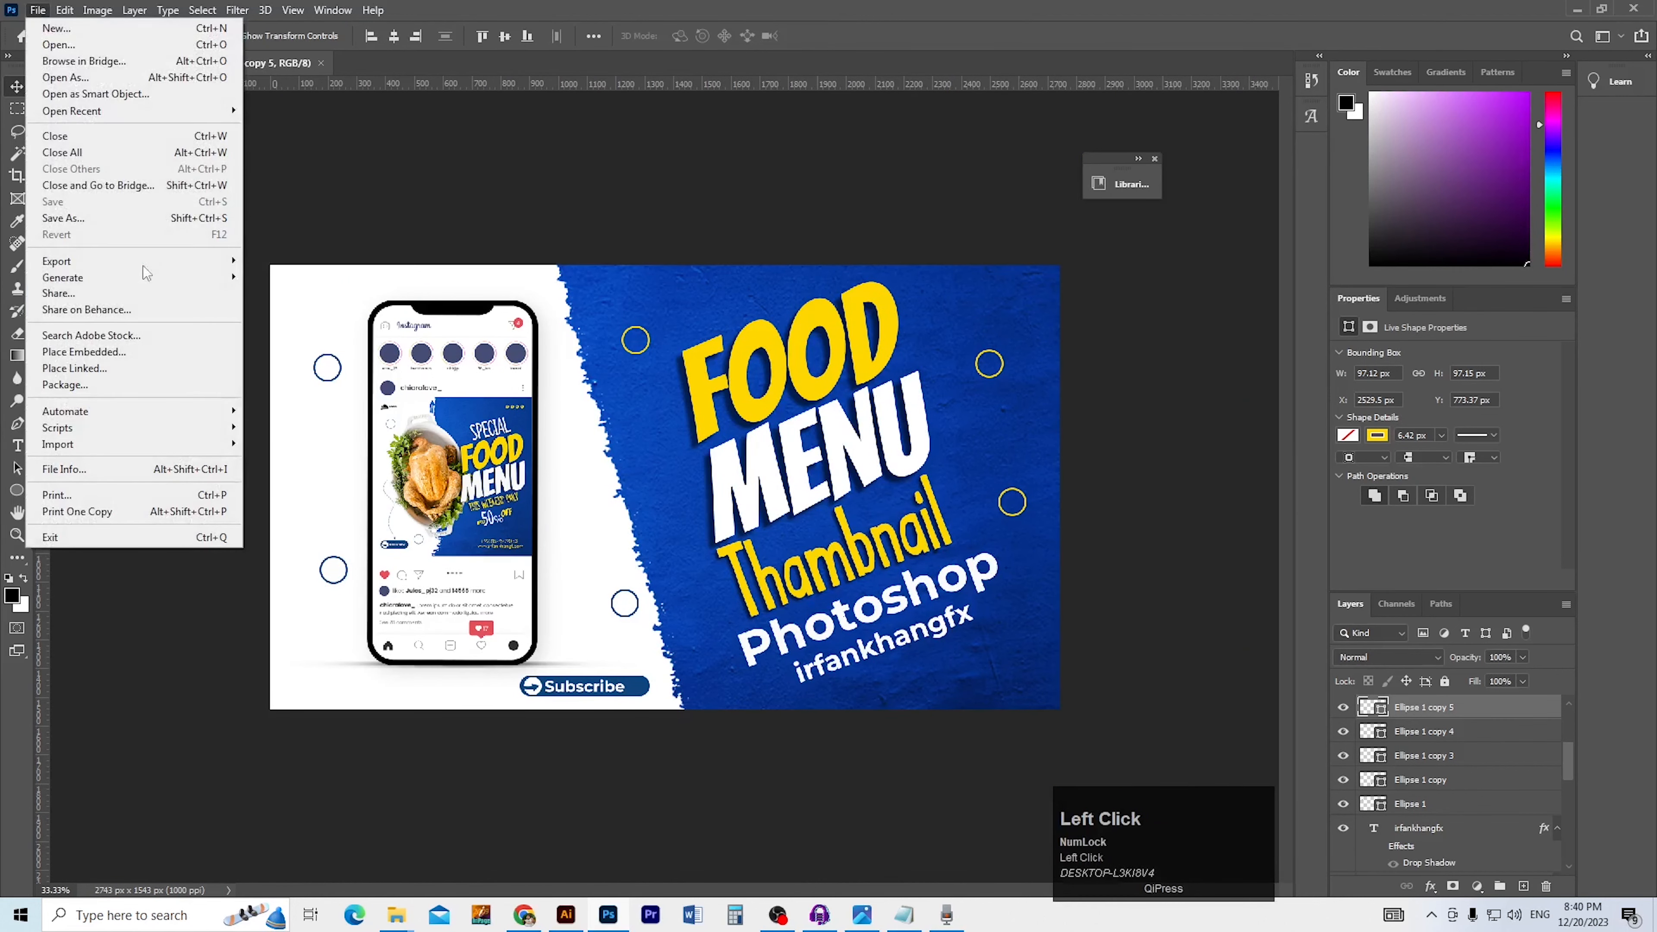
{"action": "mouse_move", "coordinate": [139, 270]}
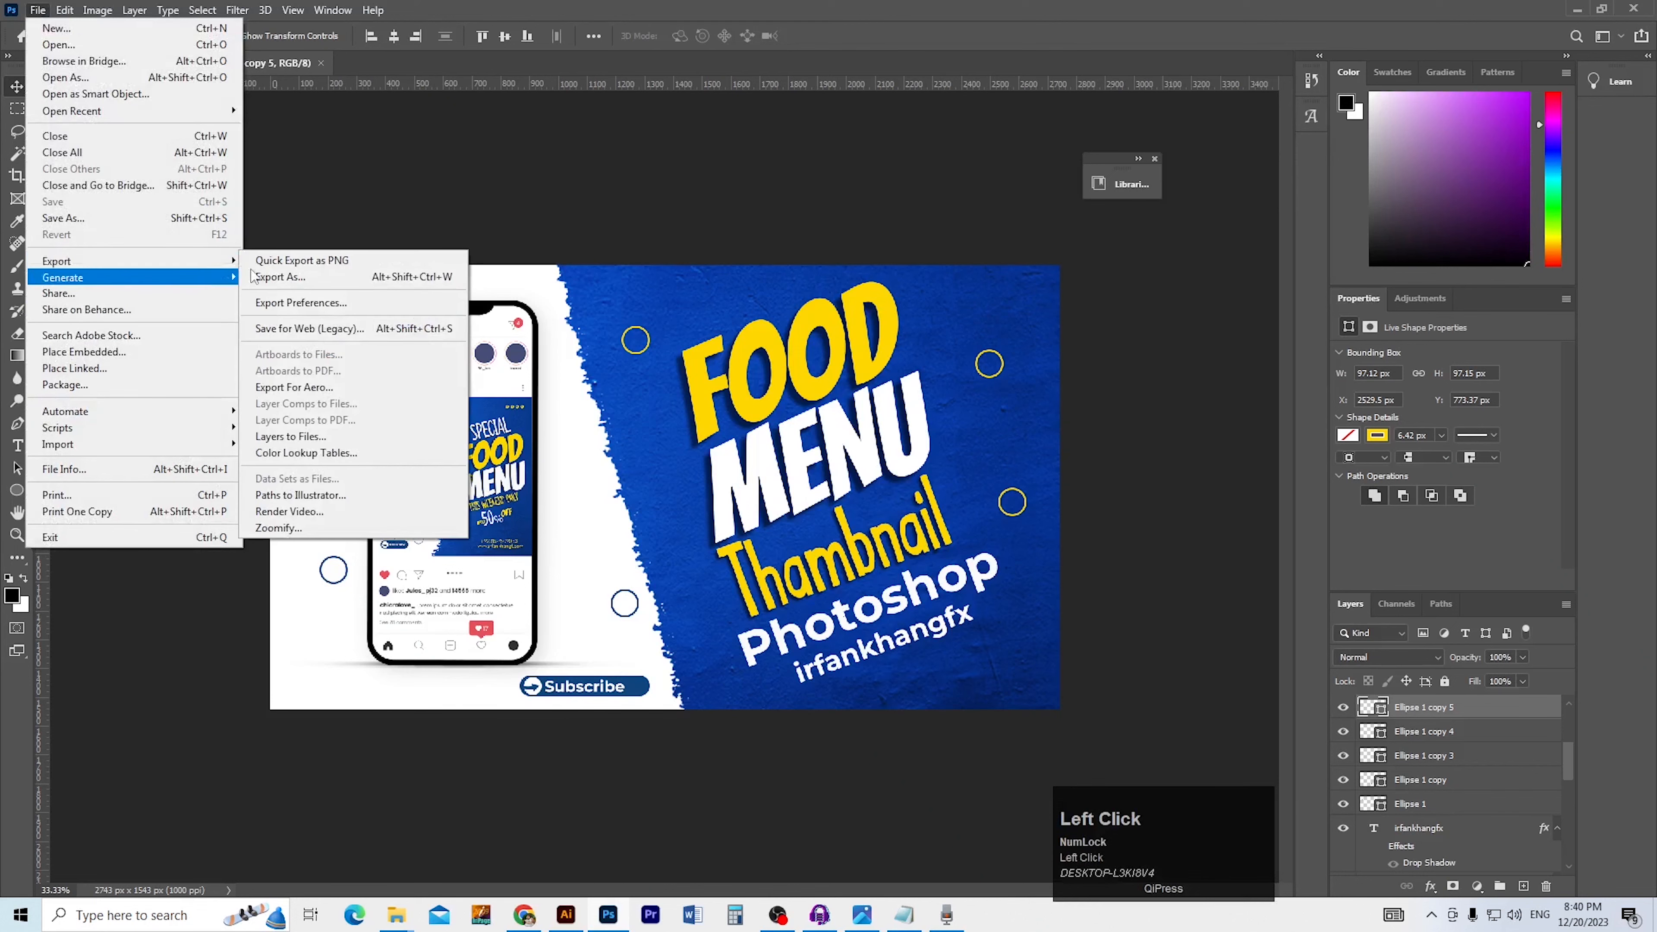
{"action": "left_click", "coordinate": [281, 279]}
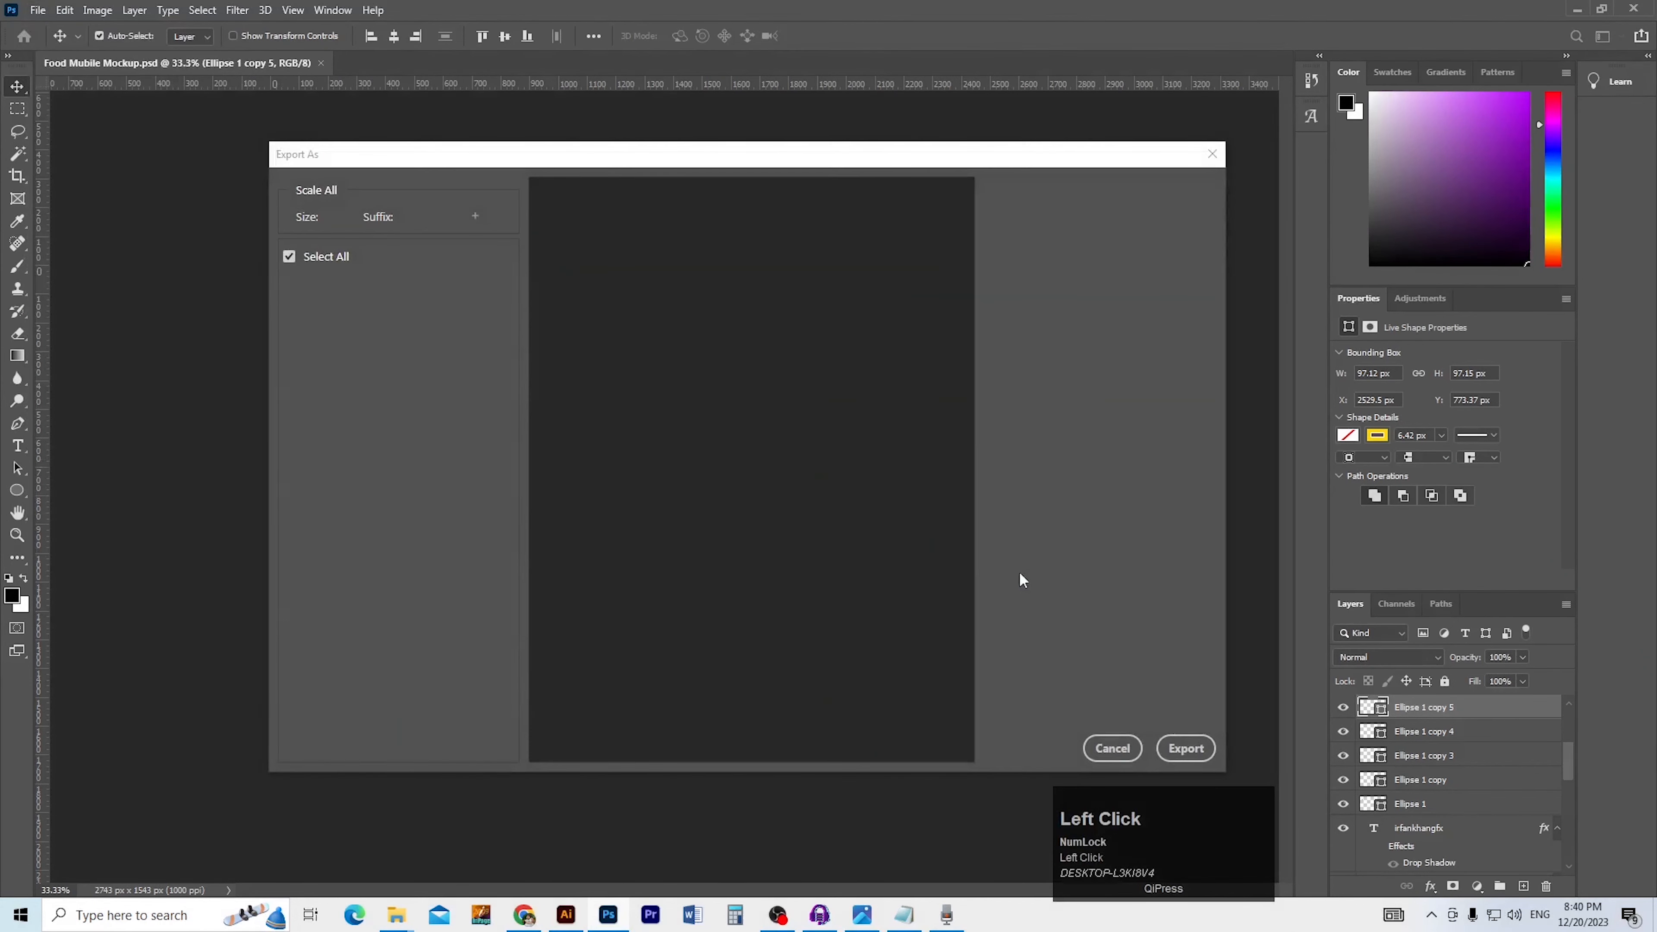
{"action": "left_click", "coordinate": [1186, 749]}
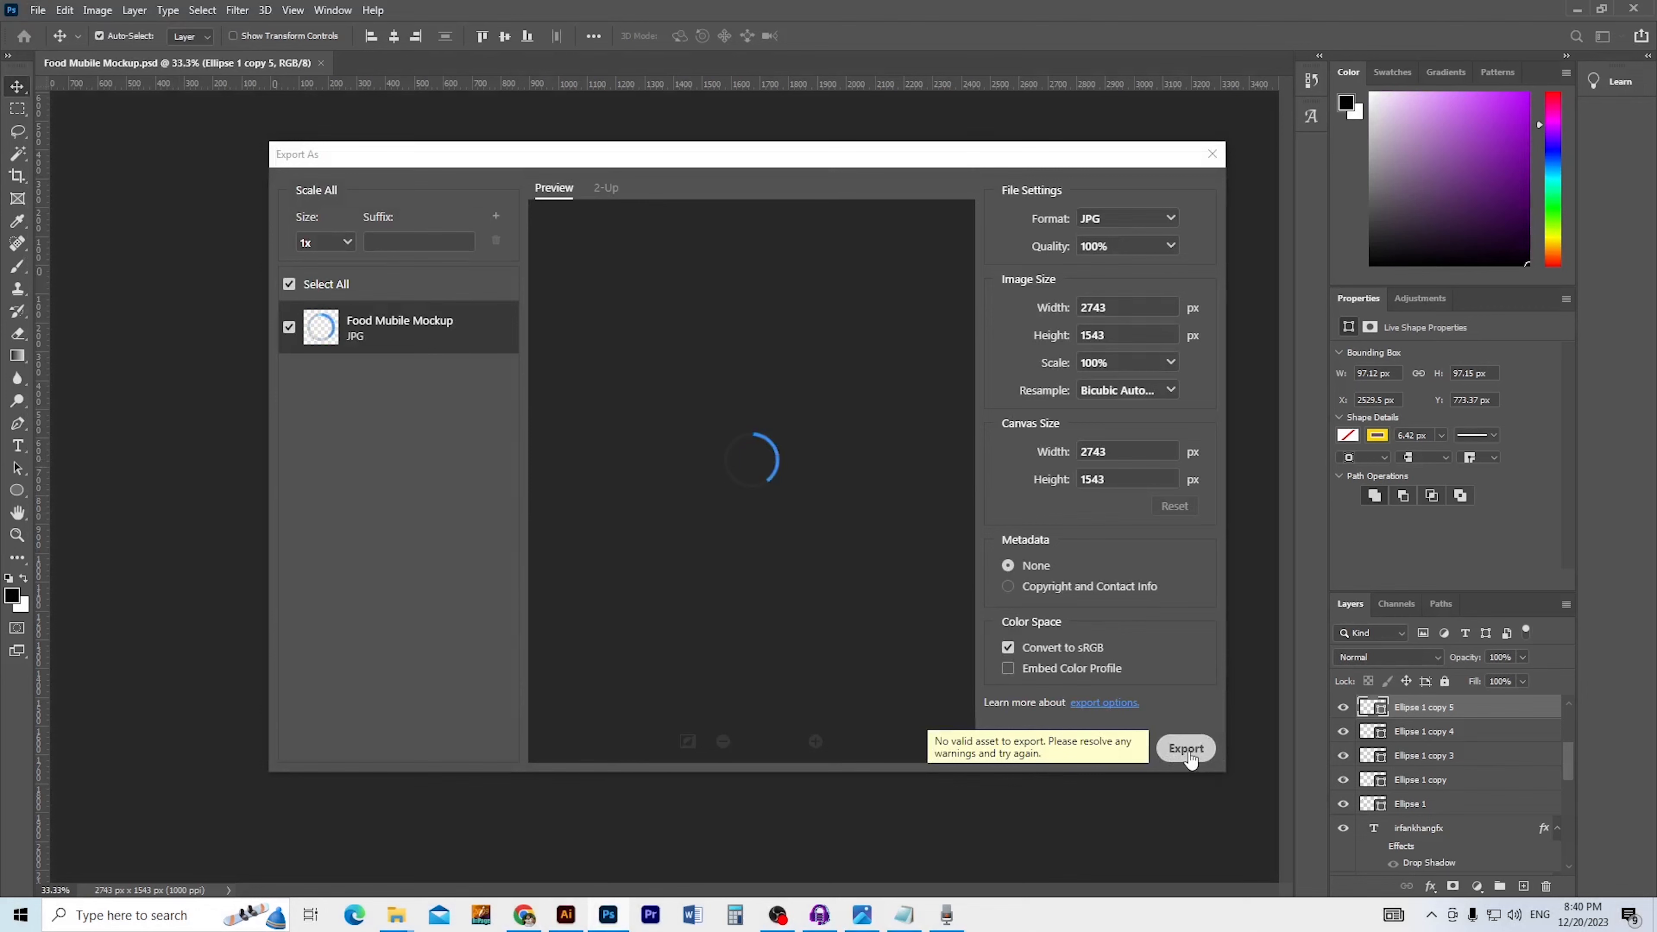
{"action": "left_click", "coordinate": [1185, 749]}
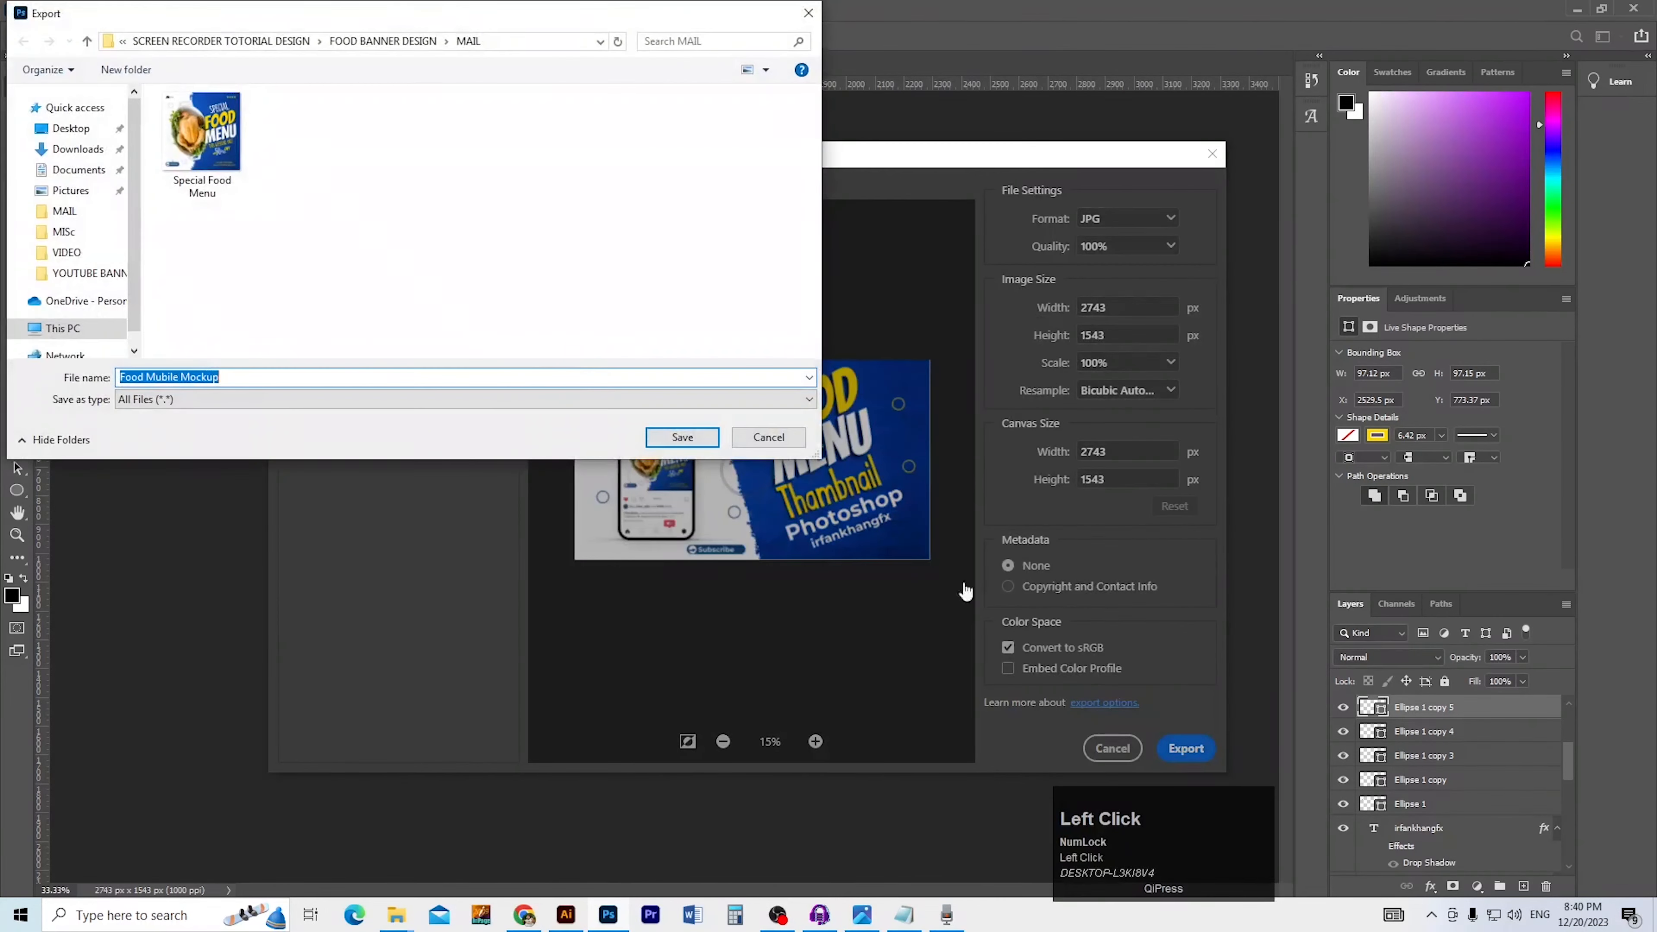
{"action": "left_click", "coordinate": [221, 156]}
{"action": "left_click", "coordinate": [257, 377]}
{"action": "type", "text": "Y"}
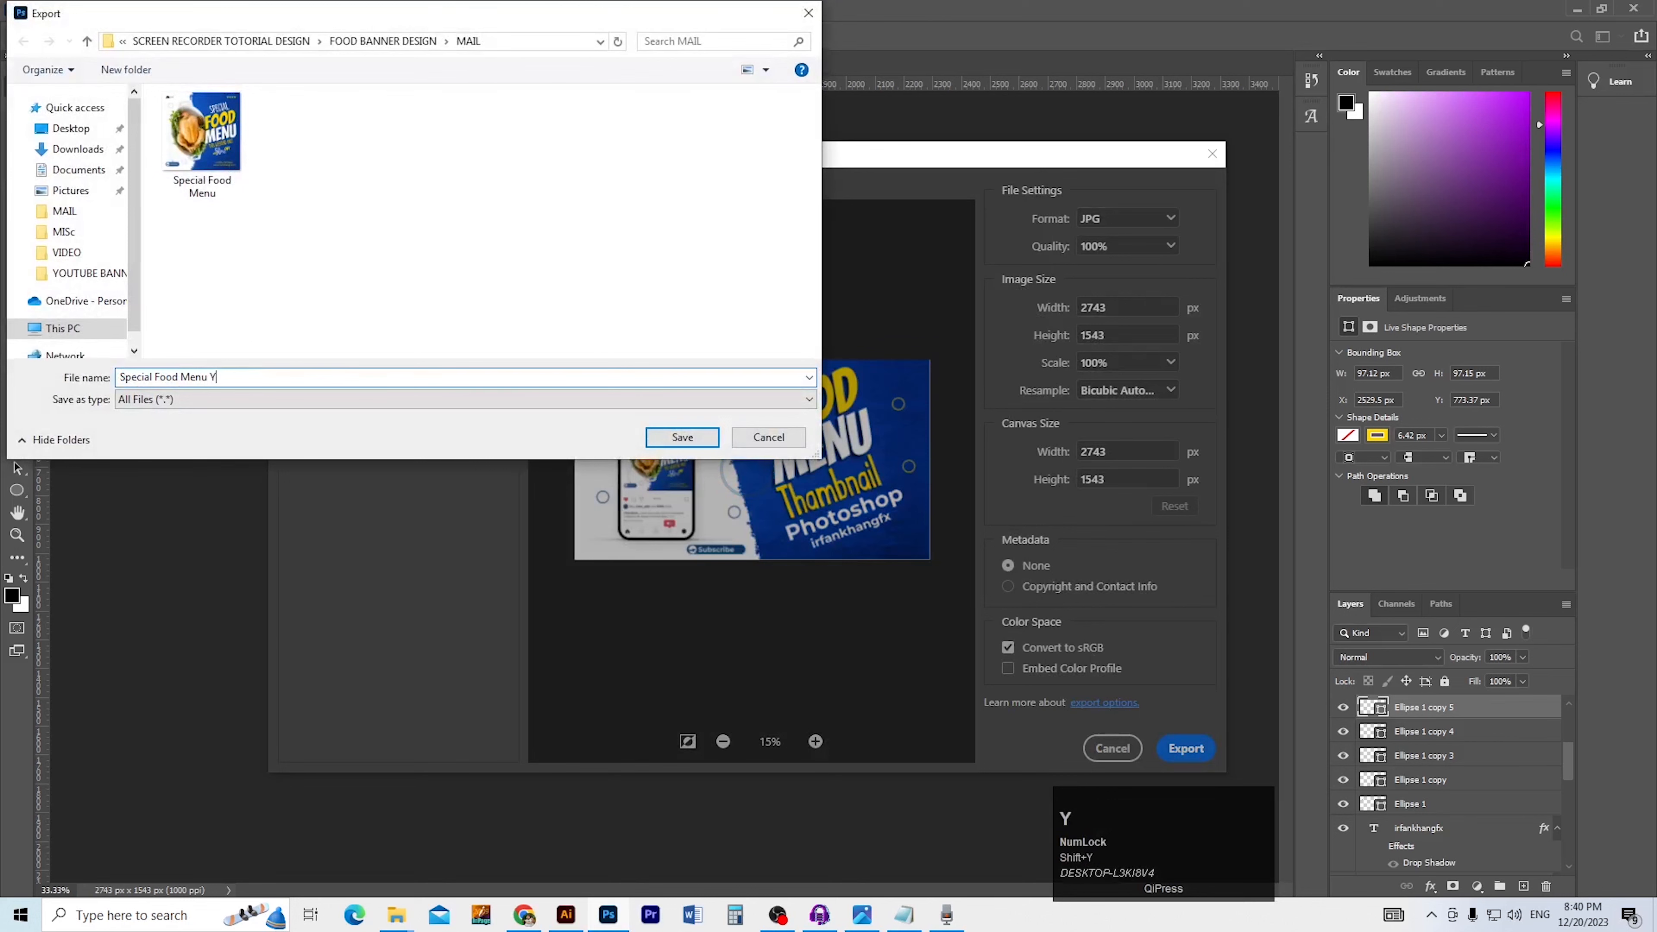
{"action": "left_click", "coordinate": [681, 437]}
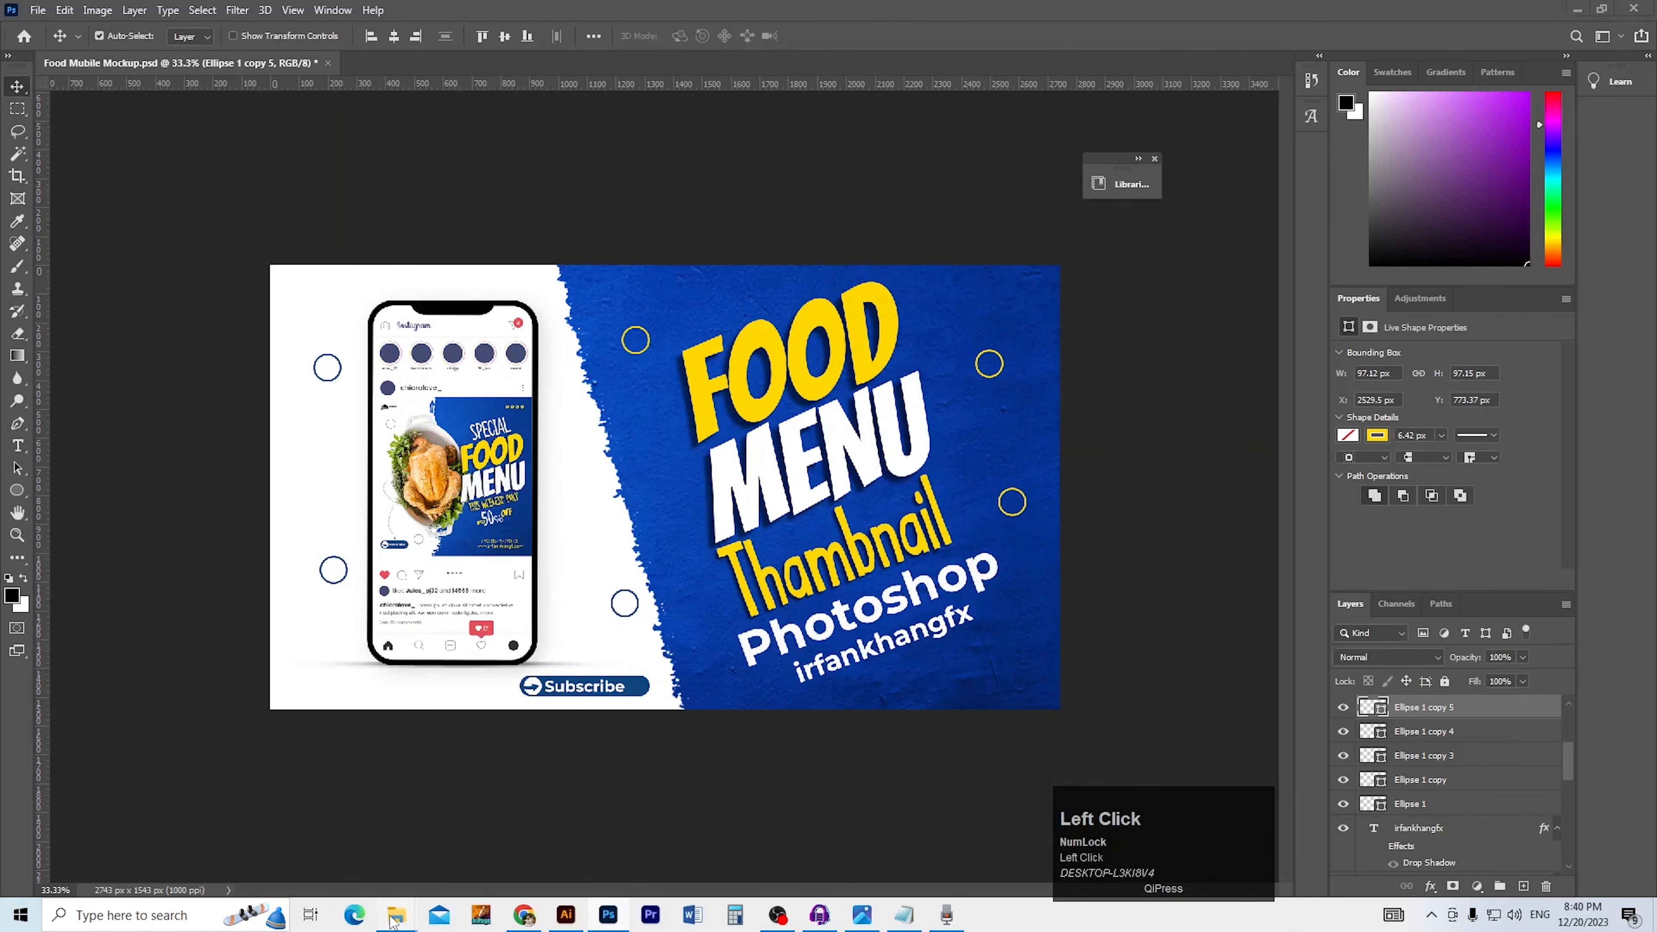
Switch to File Explorer and open the MAIL folder inside FOOD BANNER DESIGN
{"action": "mouse_move", "coordinate": [393, 916]}
{"action": "left_click", "coordinate": [158, 857]}
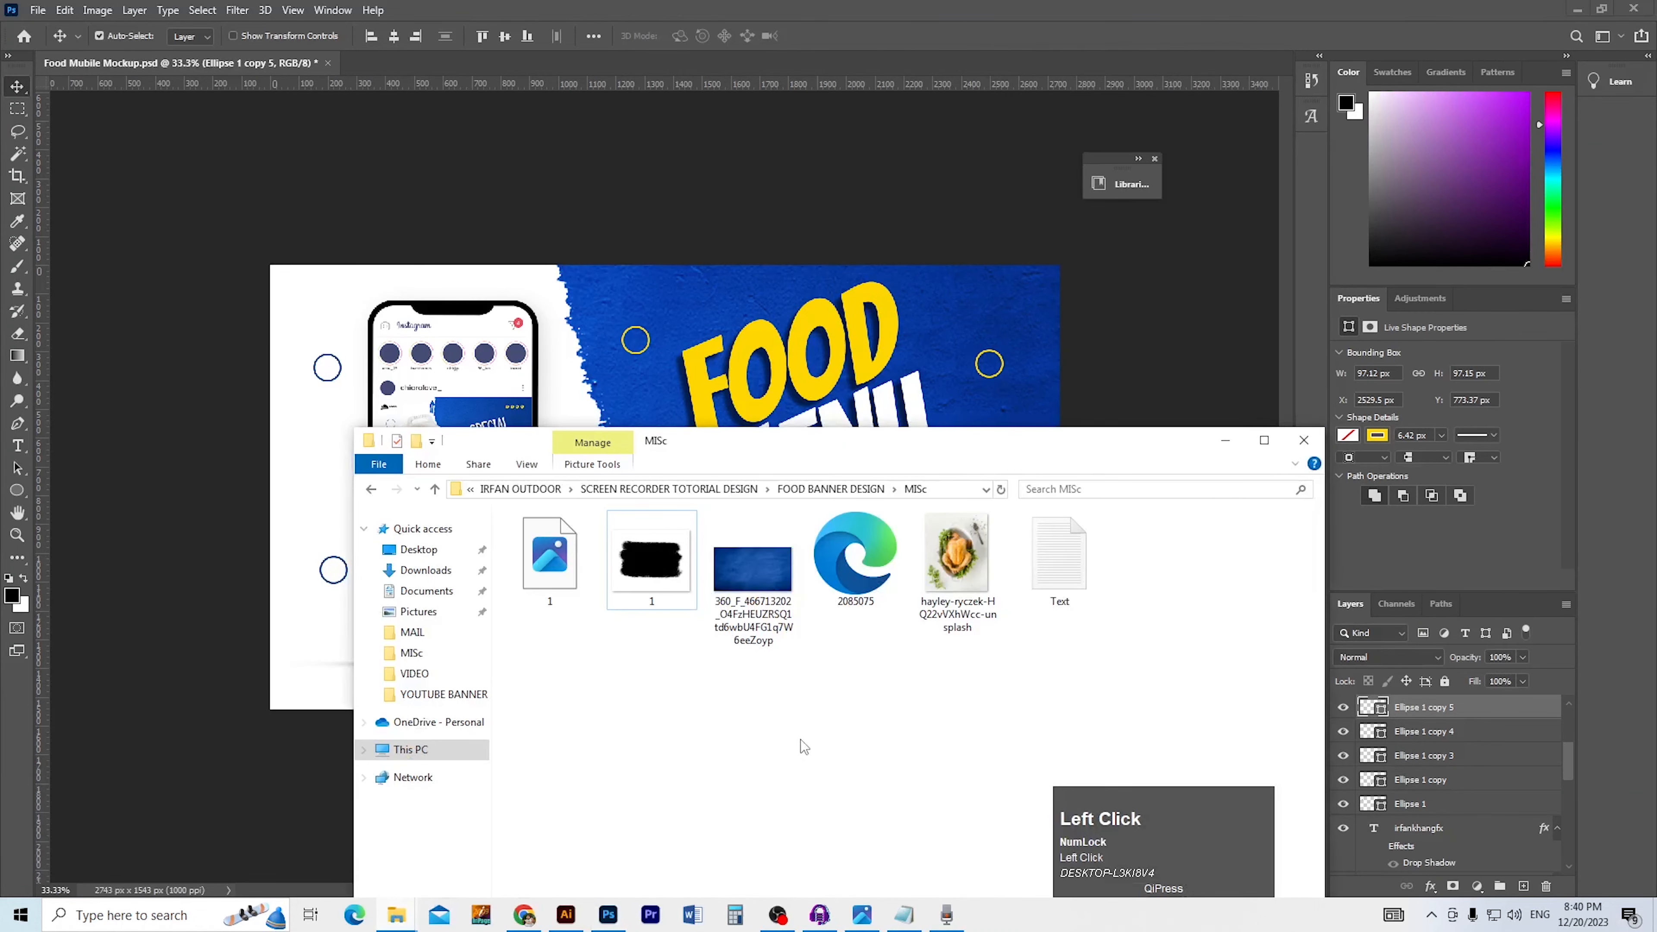
{"action": "key", "text": "BackSpace"}
{"action": "left_click", "coordinate": [566, 563]}
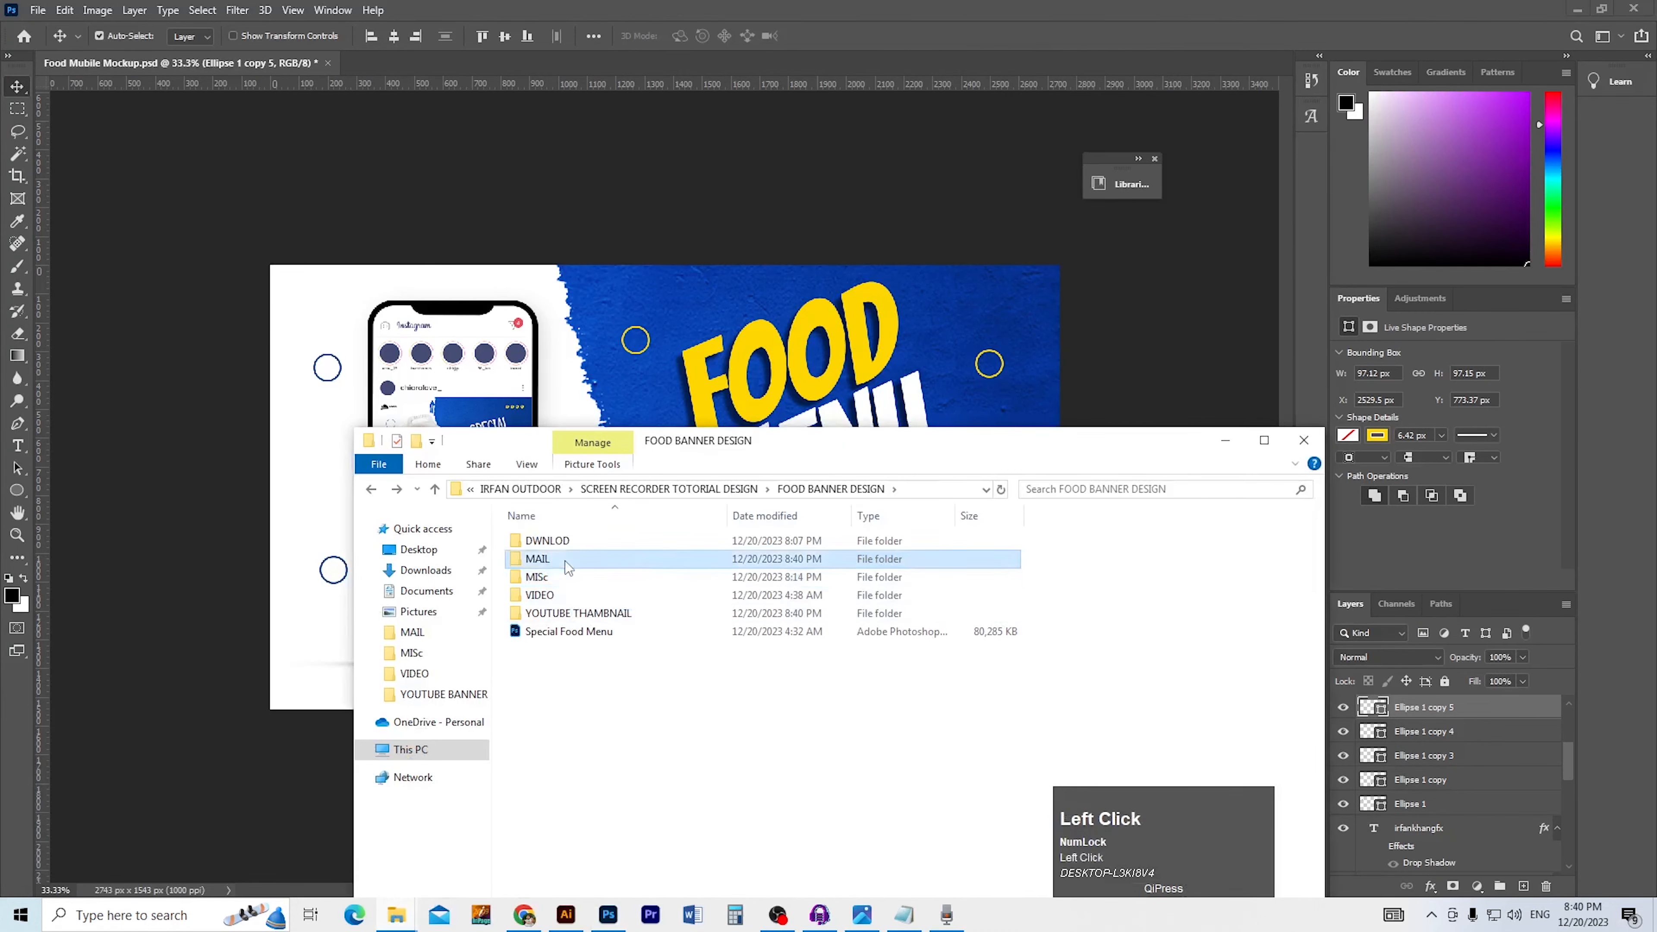
{"action": "double_click", "coordinate": [566, 562]}
Open the exported images in the photo viewer and compare Special Food Menu Y.jpg with Special Food Menu.jpg
{"action": "double_click", "coordinate": [865, 717]}
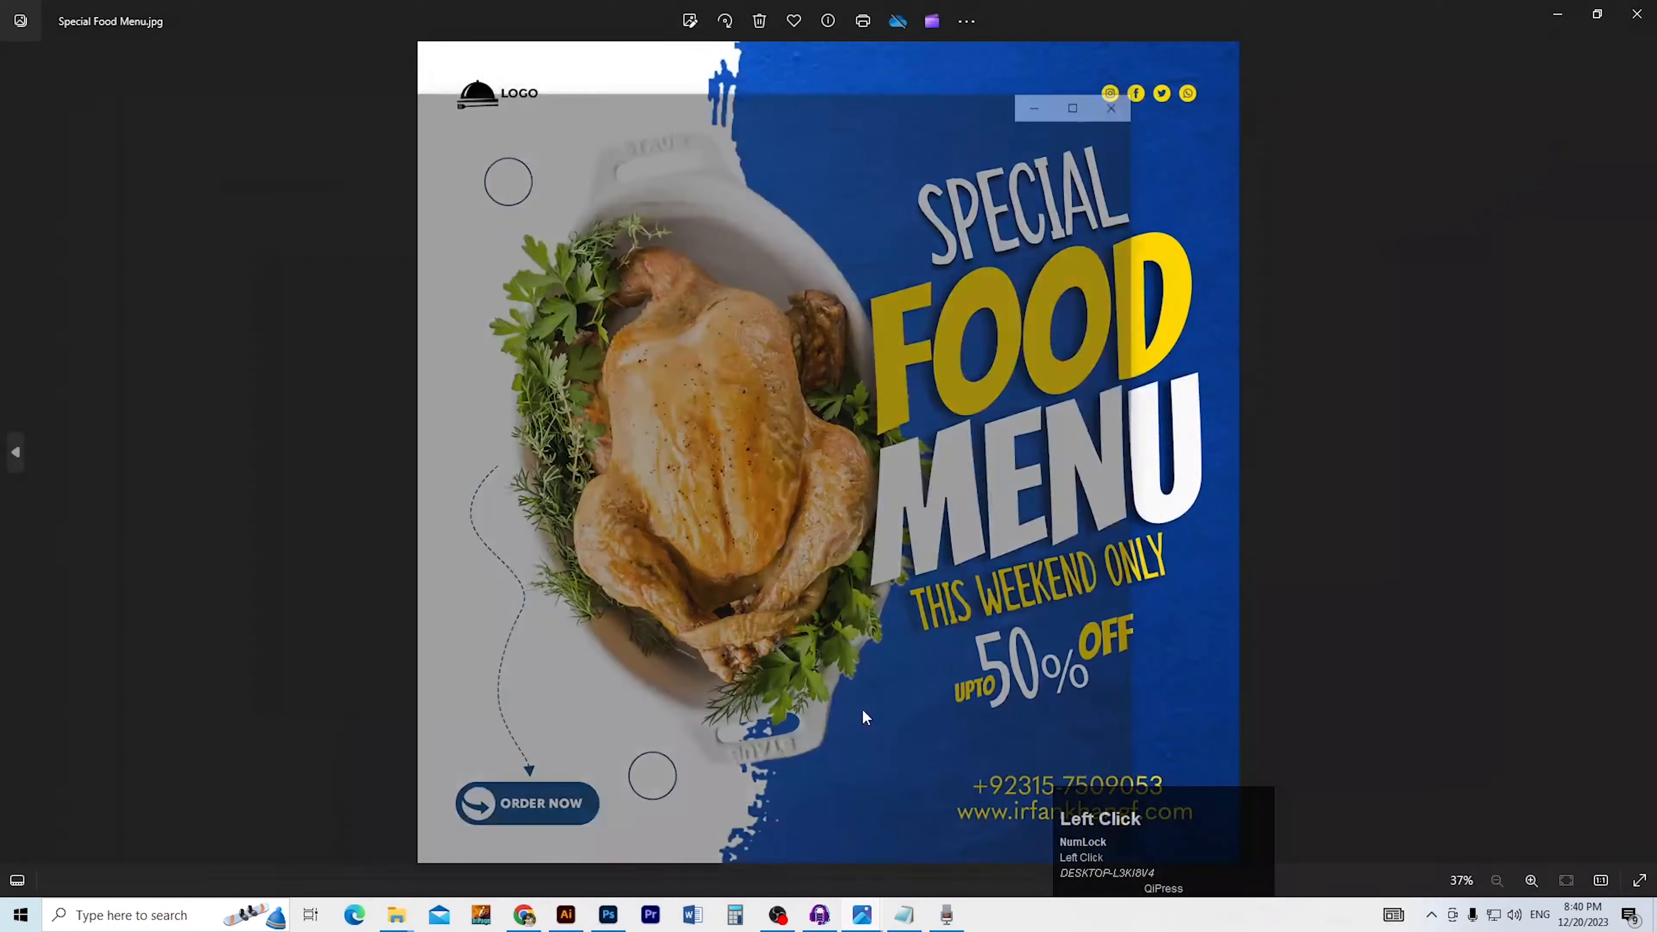
{"action": "left_click", "coordinate": [1086, 97]}
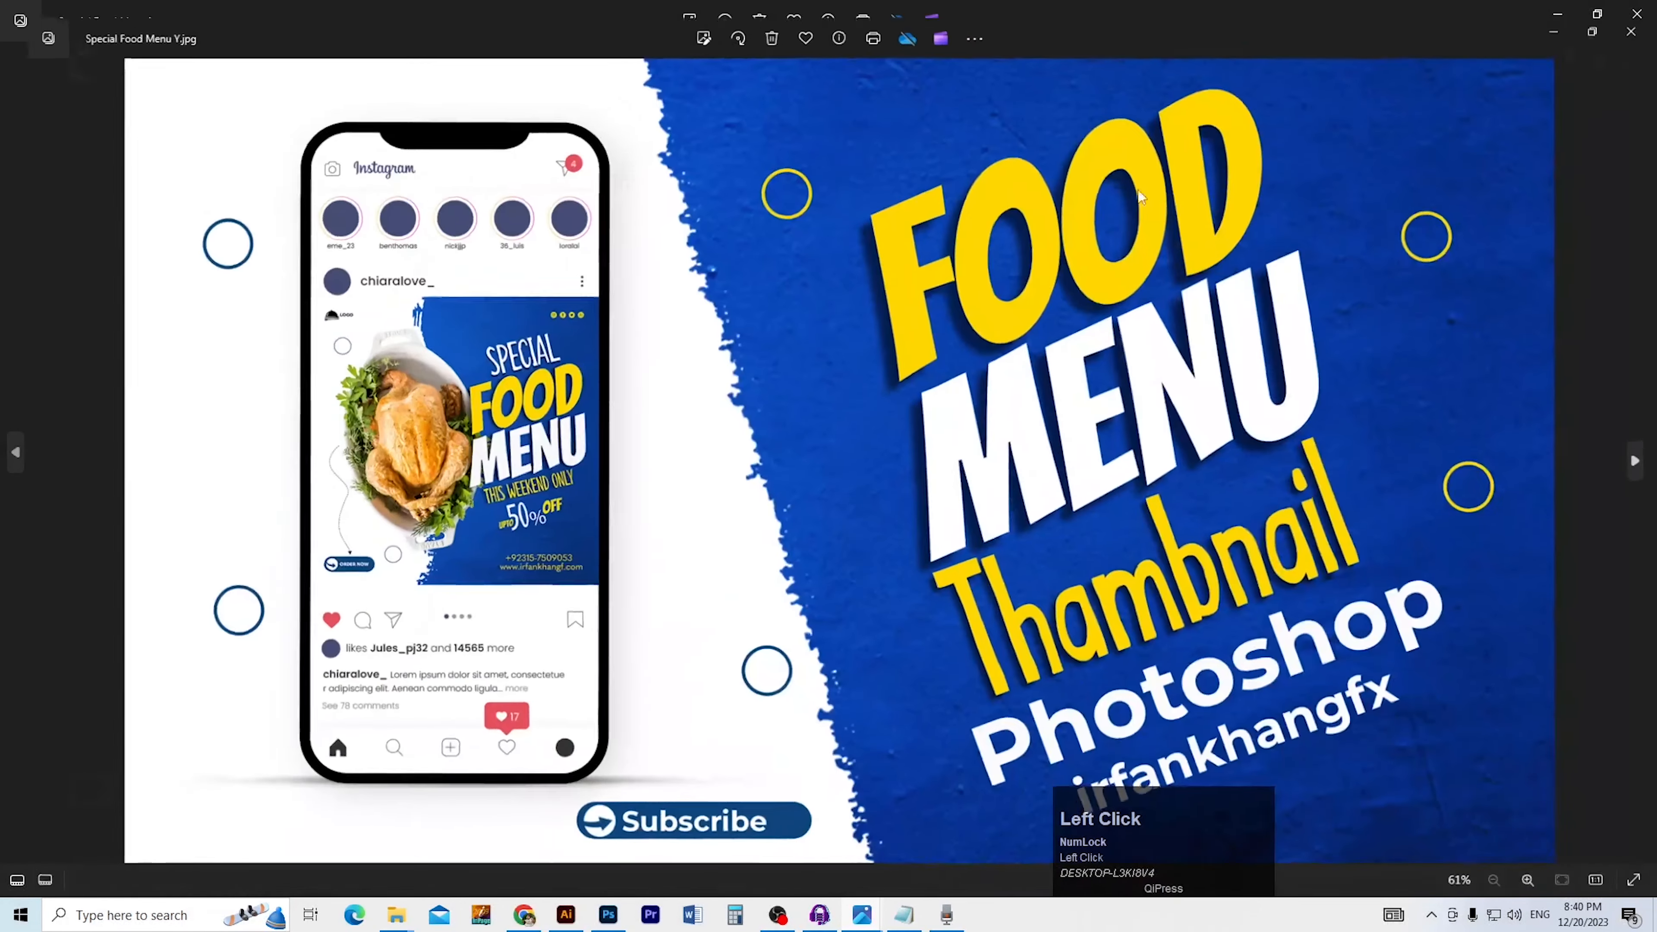
{"action": "scroll", "coordinate": [1590, 602], "scroll_direction": "down", "scroll_amount": 1}
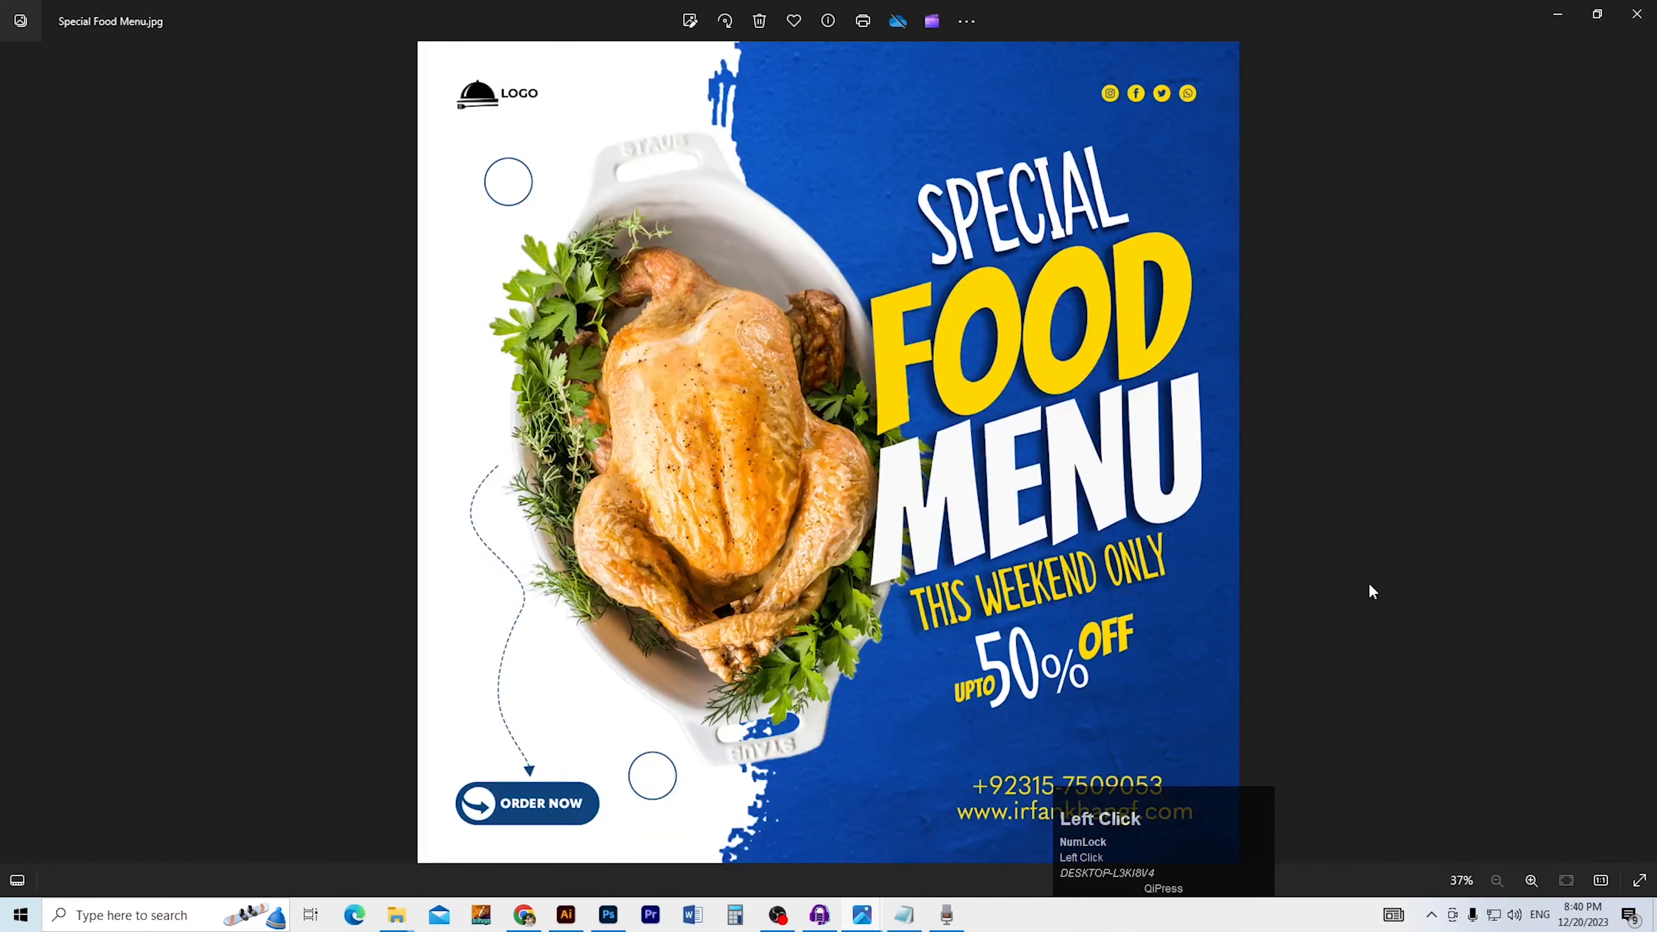
{"action": "key", "text": "Left"}
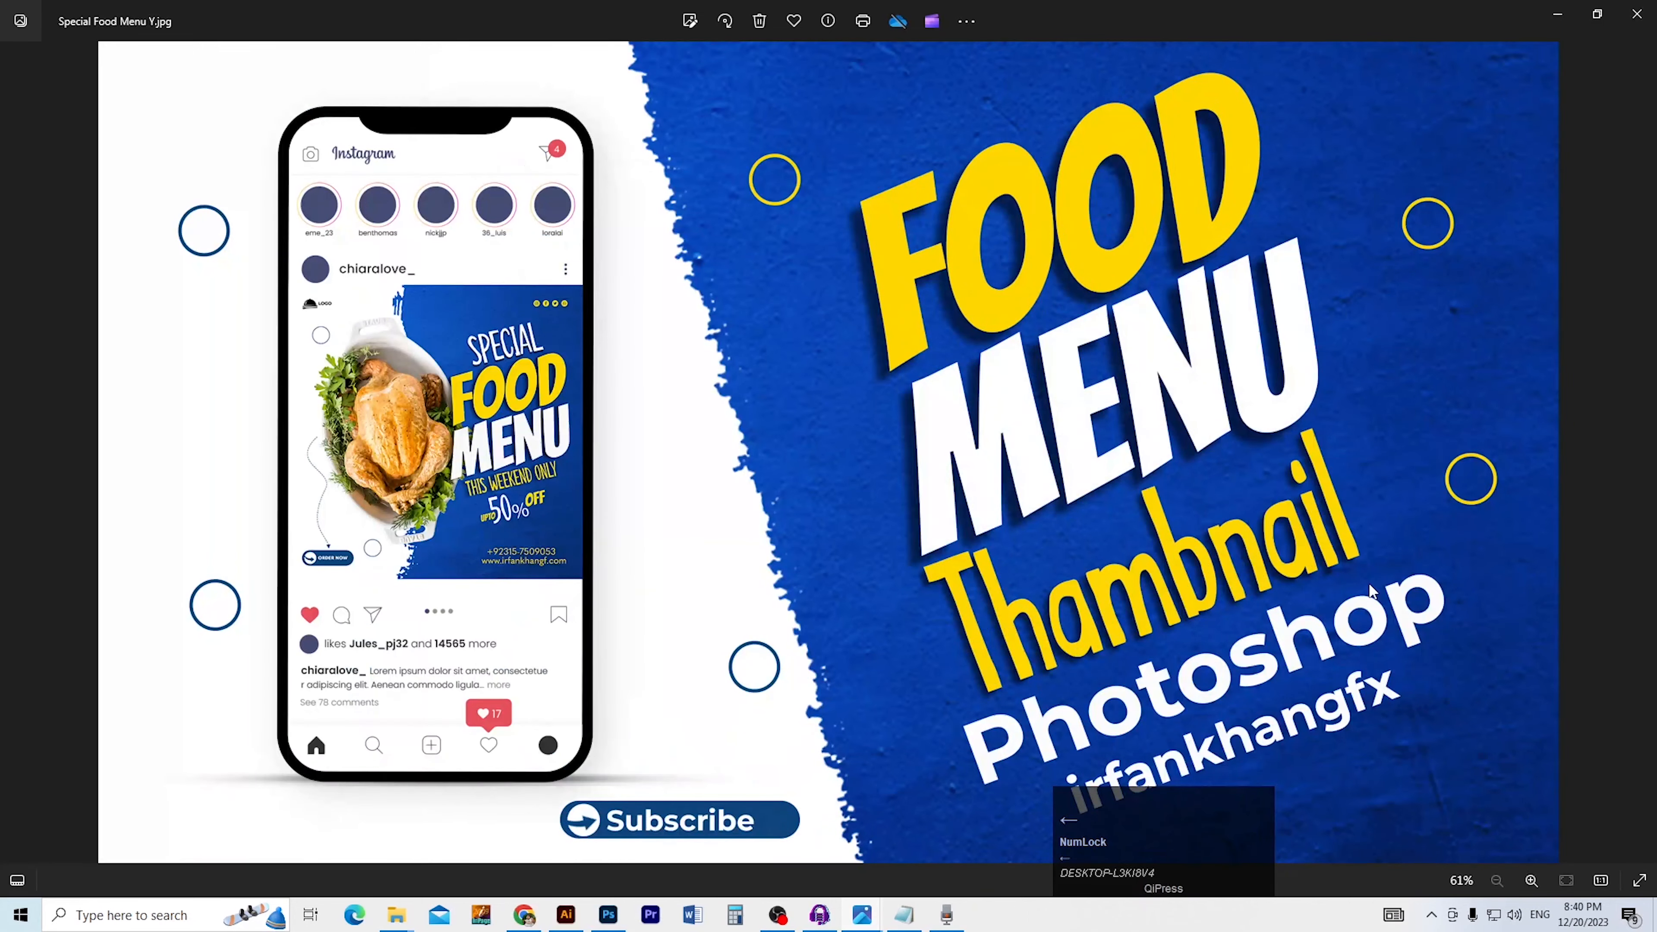
{"action": "key", "text": "Right"}
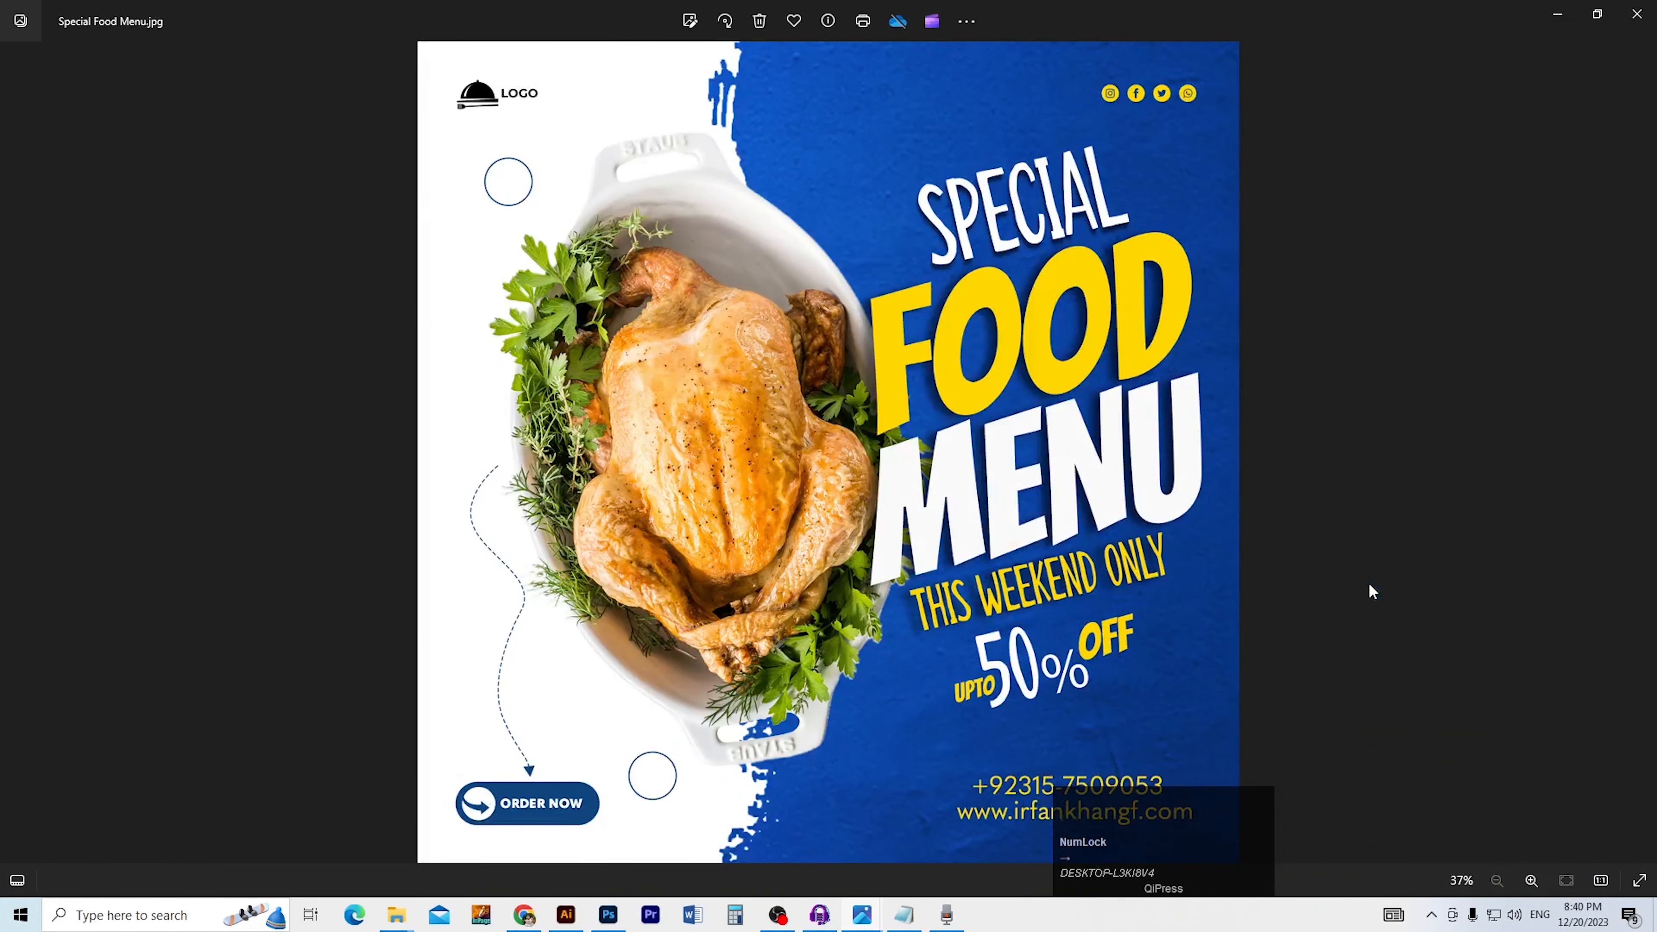
{"action": "key", "text": "Left"}
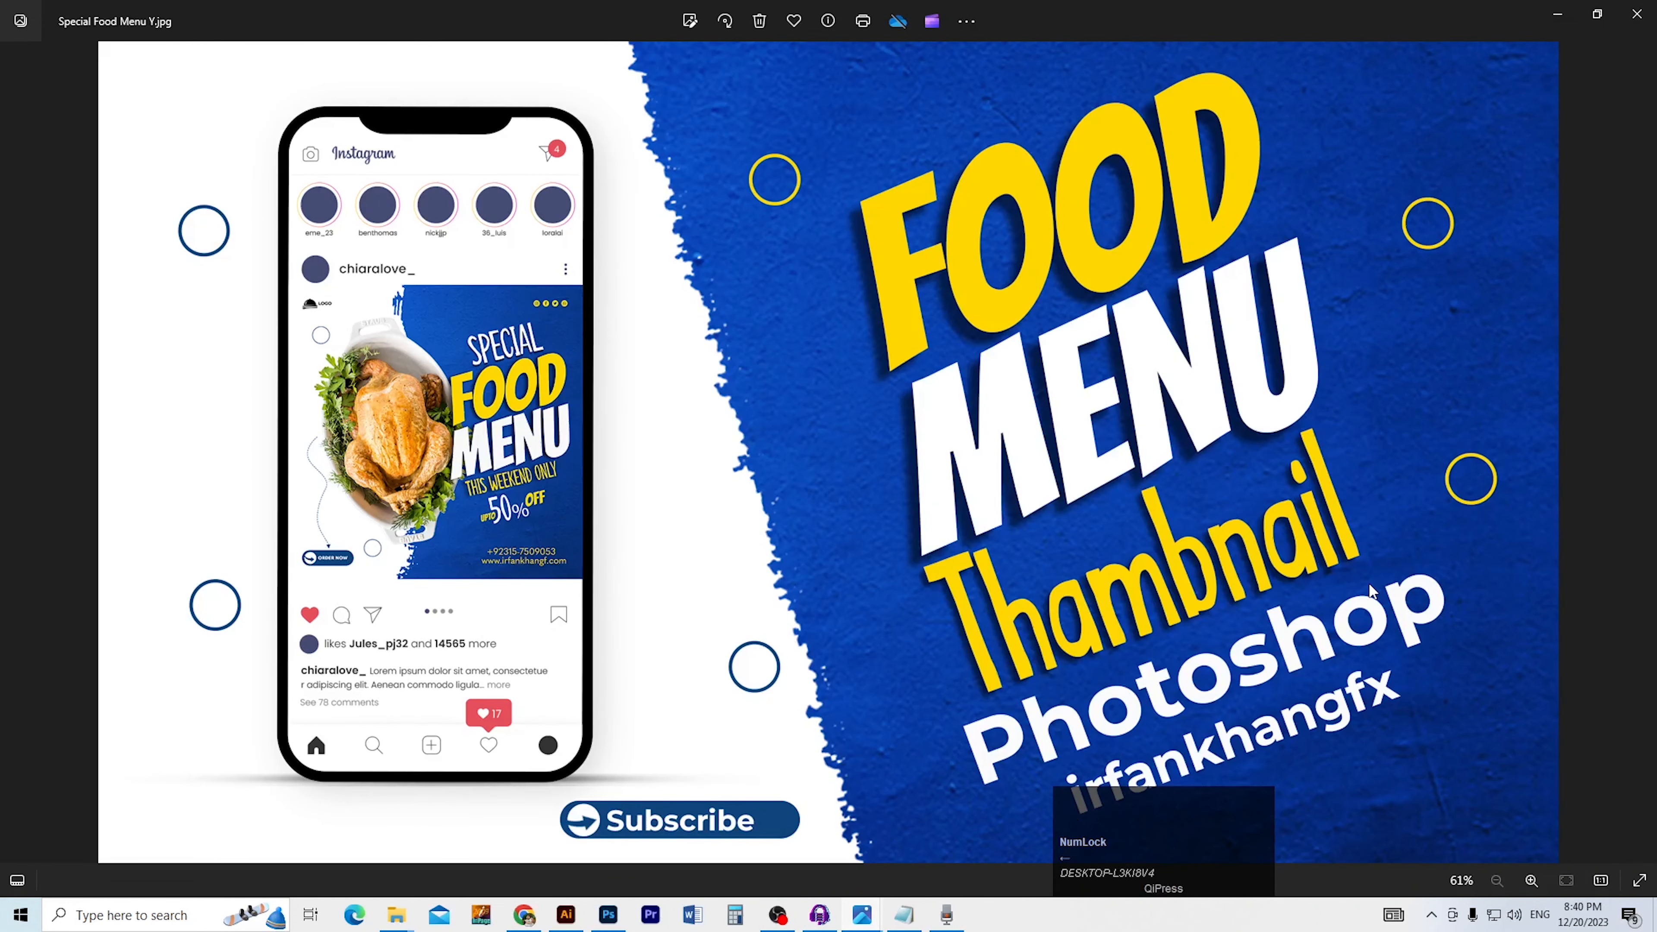